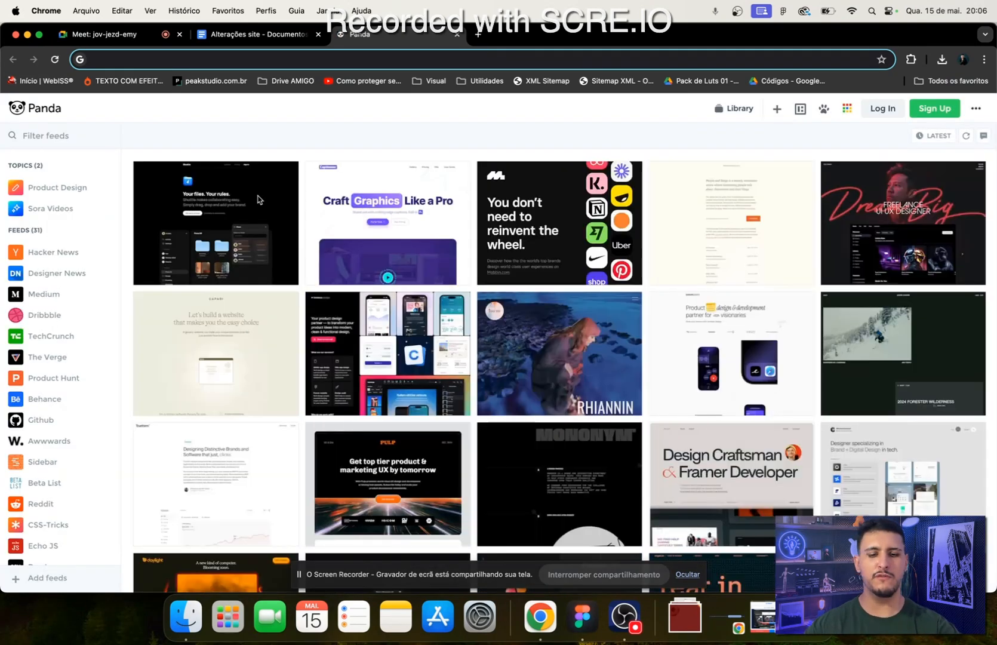
# - Open the Netflix home page (netflix.com) in a new incognito window
pyautogui.write('netfl')
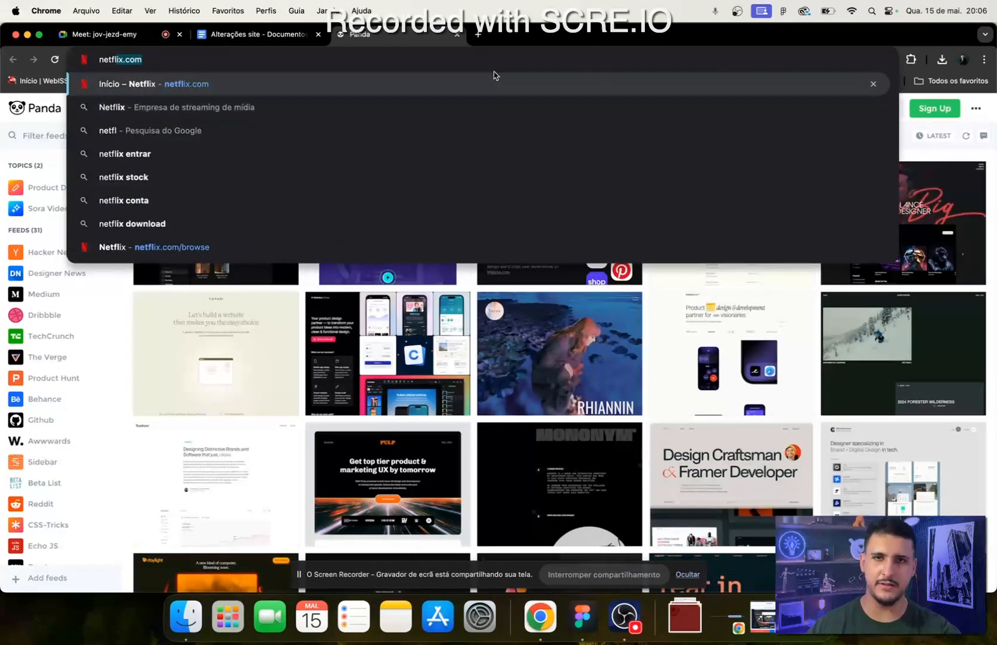
pyautogui.click(457, 34)
pyautogui.press('super+shift+n')
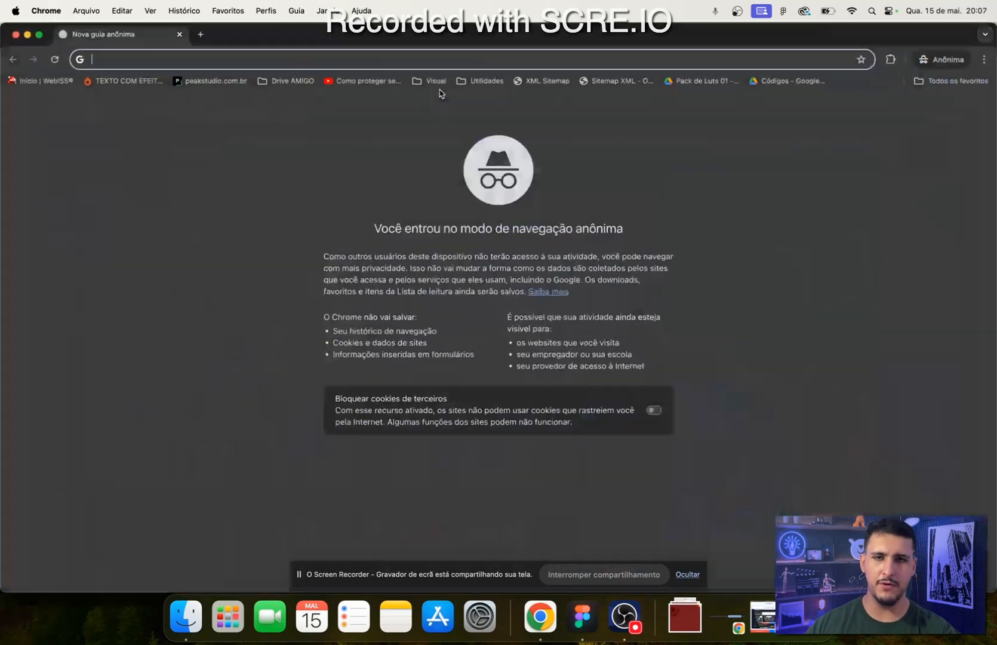
pyautogui.write('net')
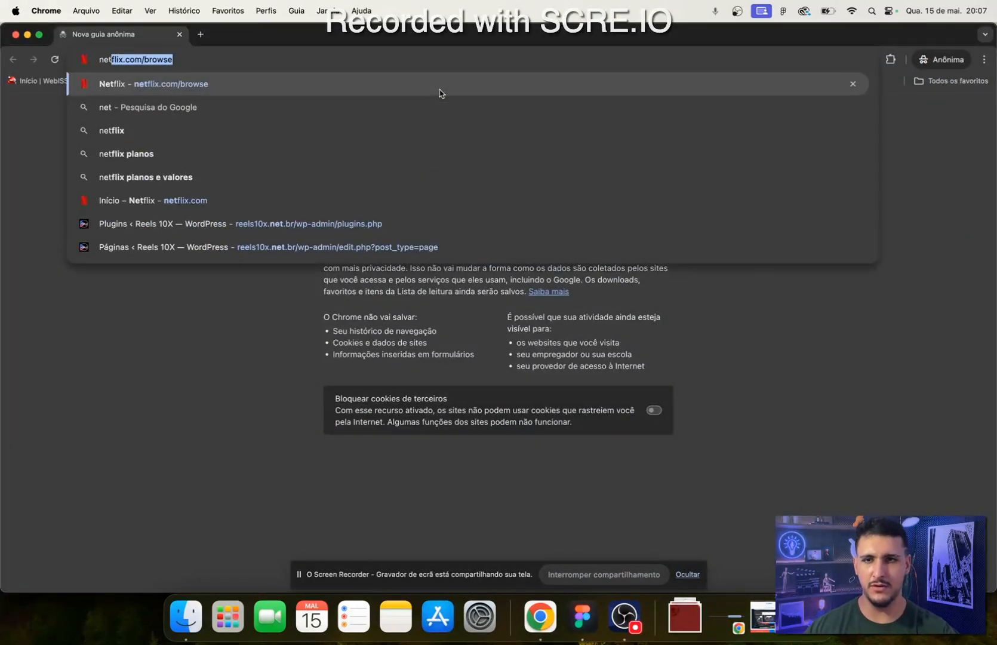
pyautogui.press('Down')
pyautogui.press('Down')
pyautogui.press('Down')
pyautogui.press('Down')
pyautogui.press('Down')
pyautogui.press('Return')
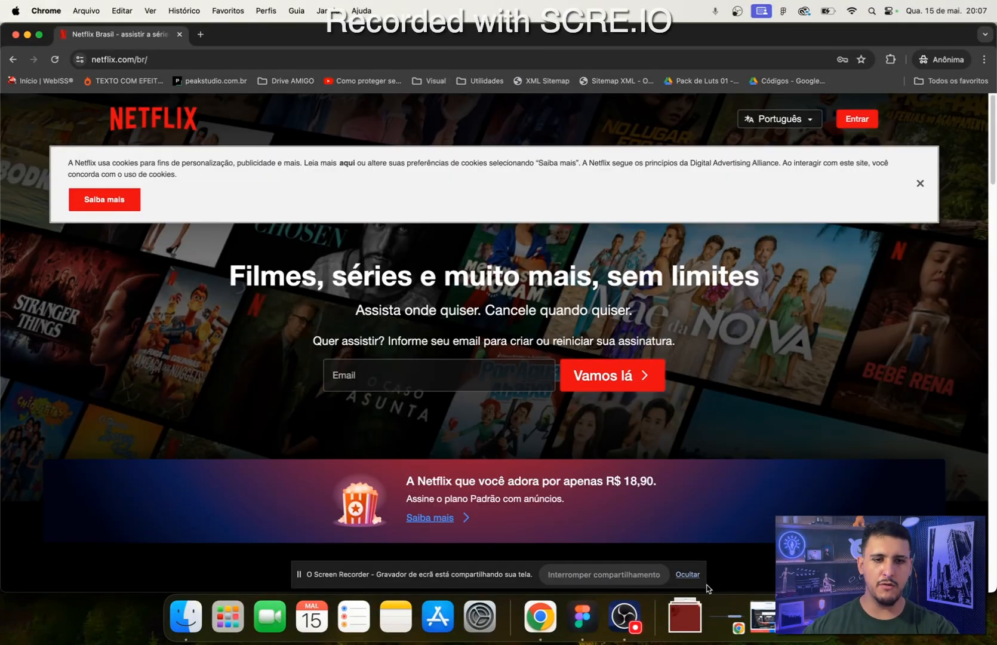
# - Hide the screen-sharing notice and dismiss the Netflix cookie banner without changing the privacy preferences
pyautogui.click(698, 579)
pyautogui.click(688, 575)
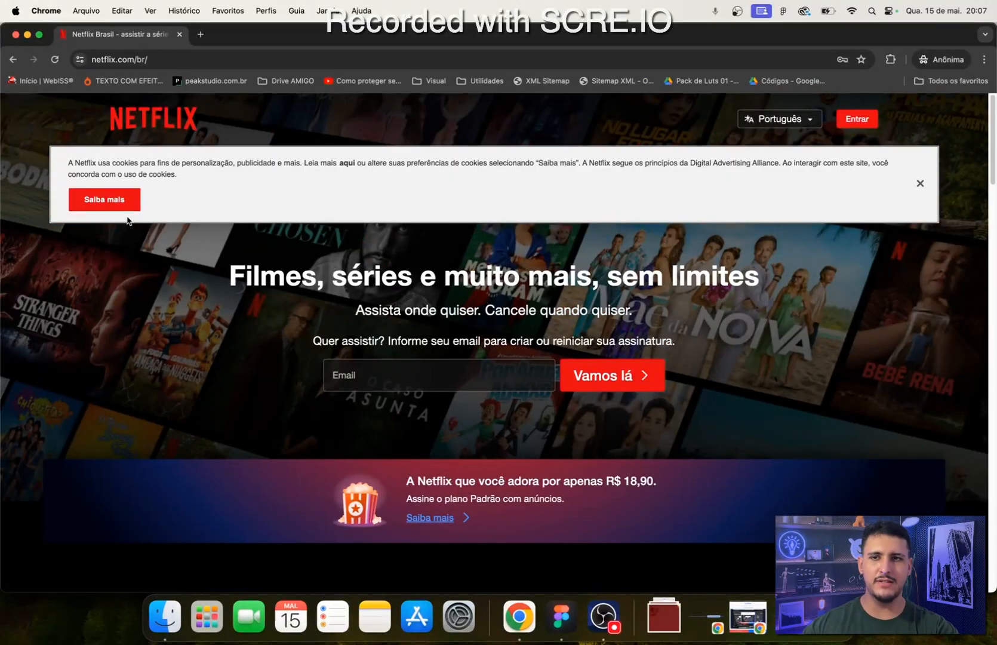
pyautogui.click(120, 203)
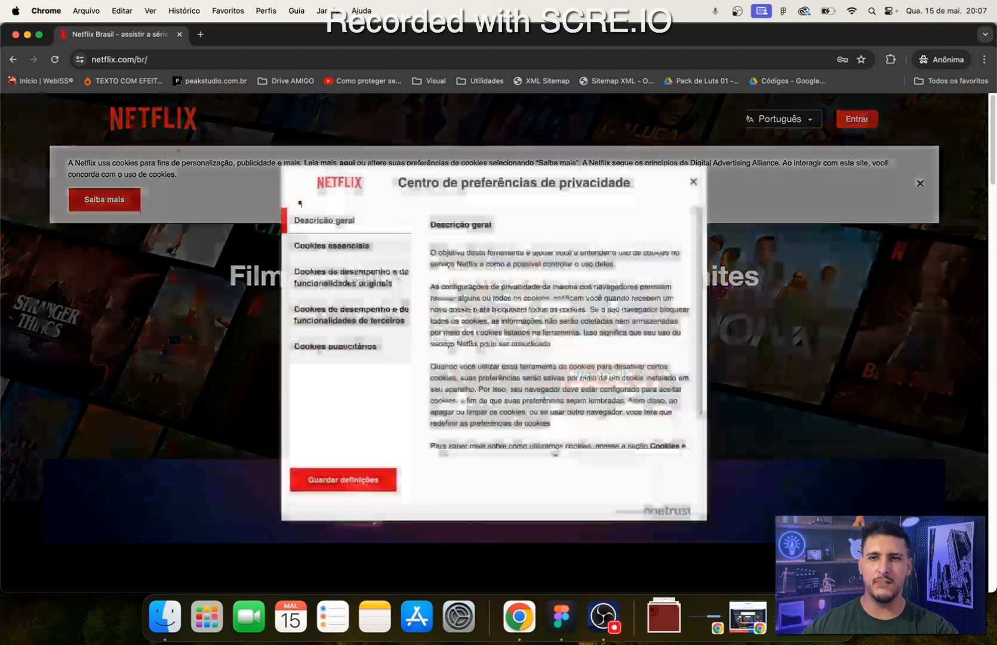
pyautogui.click(701, 181)
pyautogui.click(920, 183)
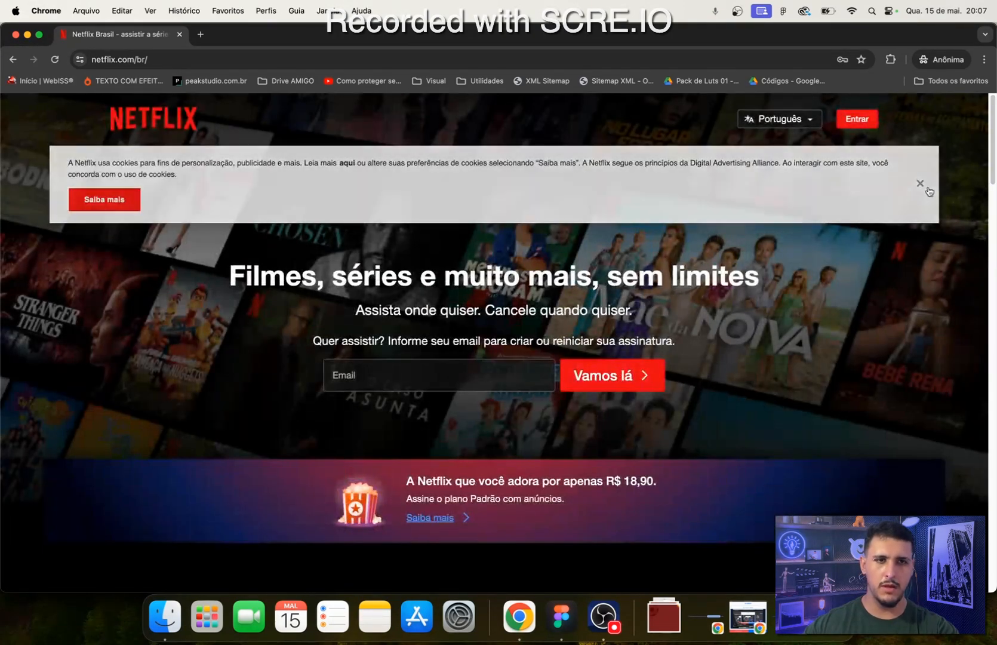
# - Switch to Figma and rename the untitled draft file as Netflix Site
pyautogui.scroll(-15, 338, 417)
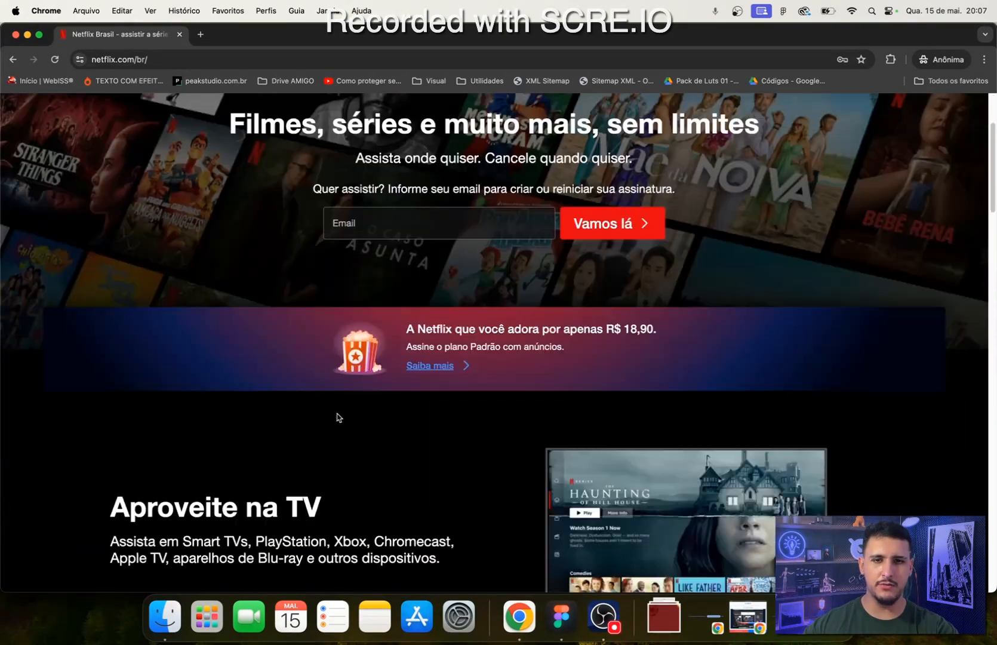
pyautogui.scroll(-15, 340, 418)
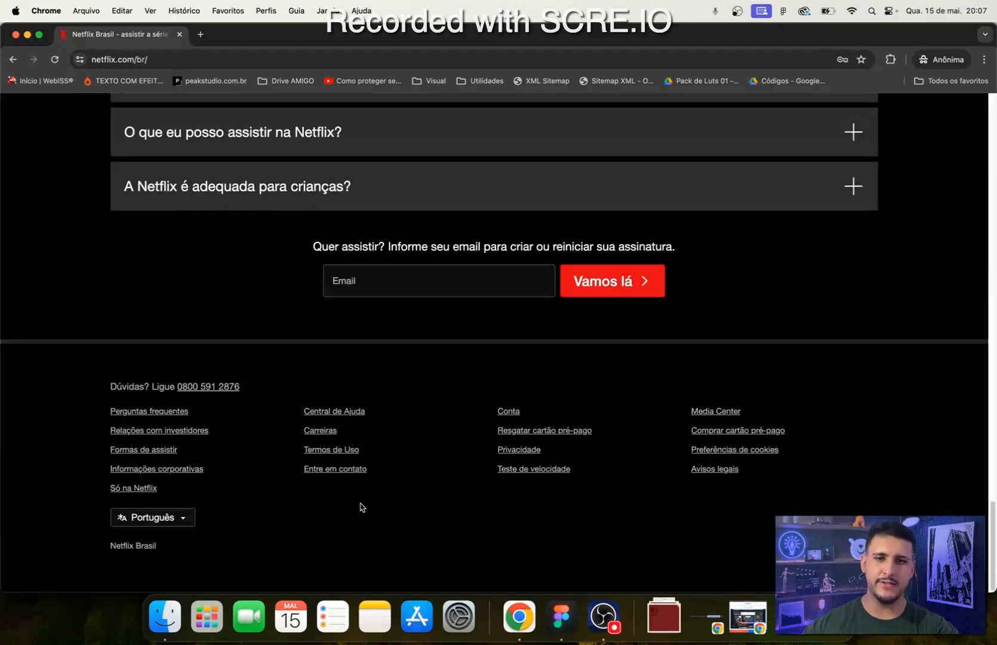
pyautogui.scroll(12, 346, 553)
pyautogui.scroll(15, 347, 554)
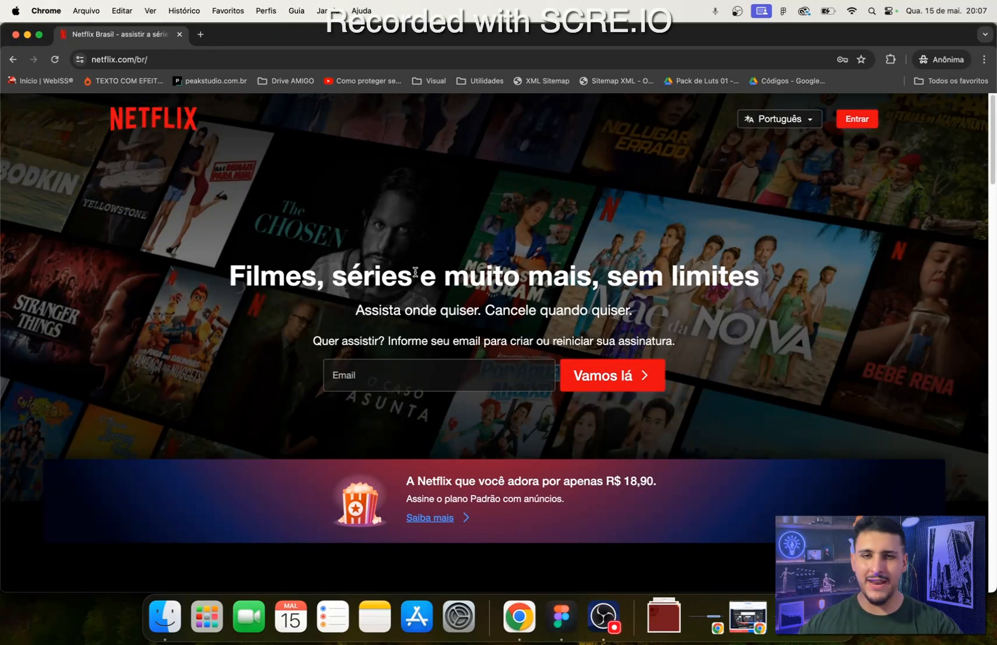
pyautogui.click(561, 616)
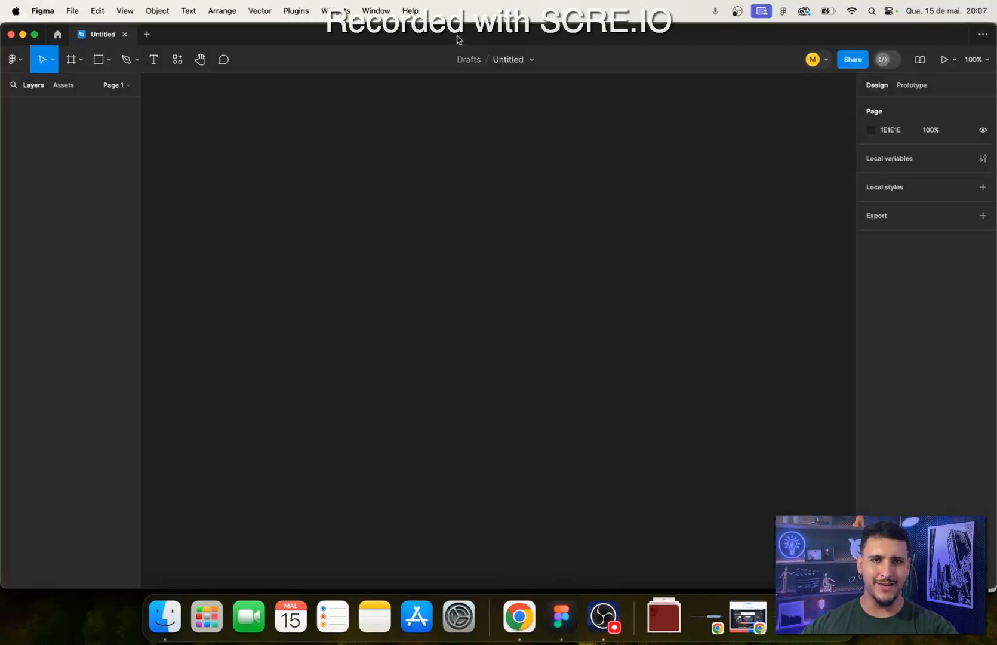
pyautogui.click(516, 59)
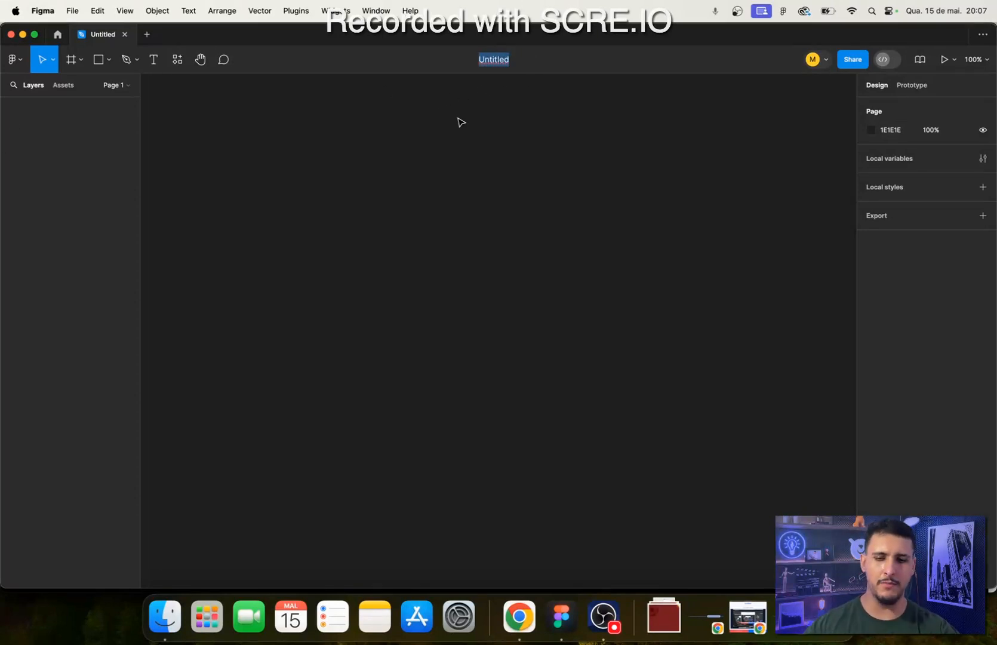
pyautogui.write('N')
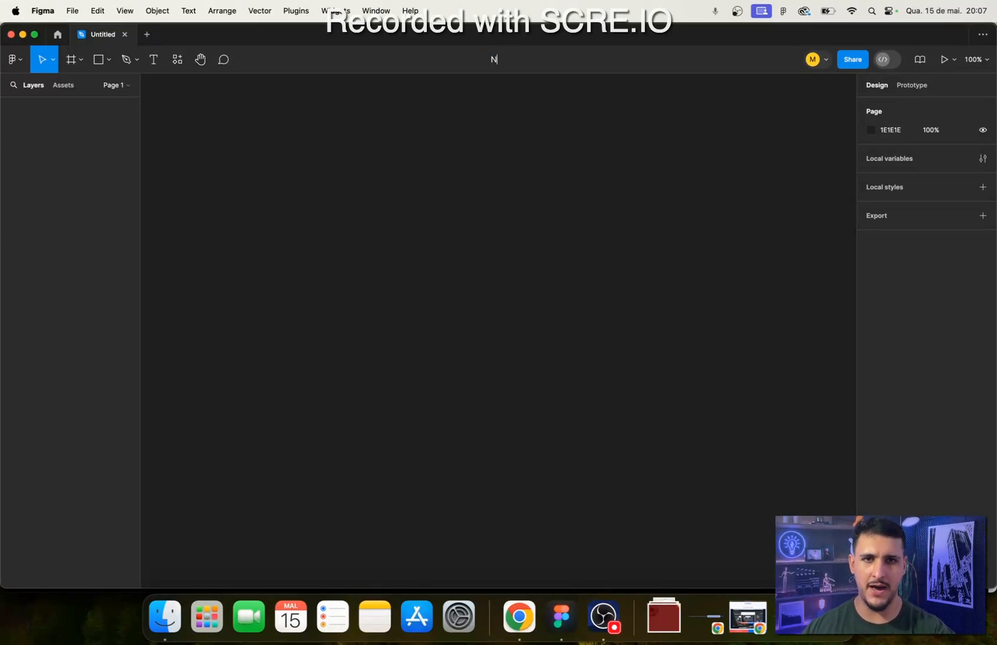
pyautogui.write('etflix')
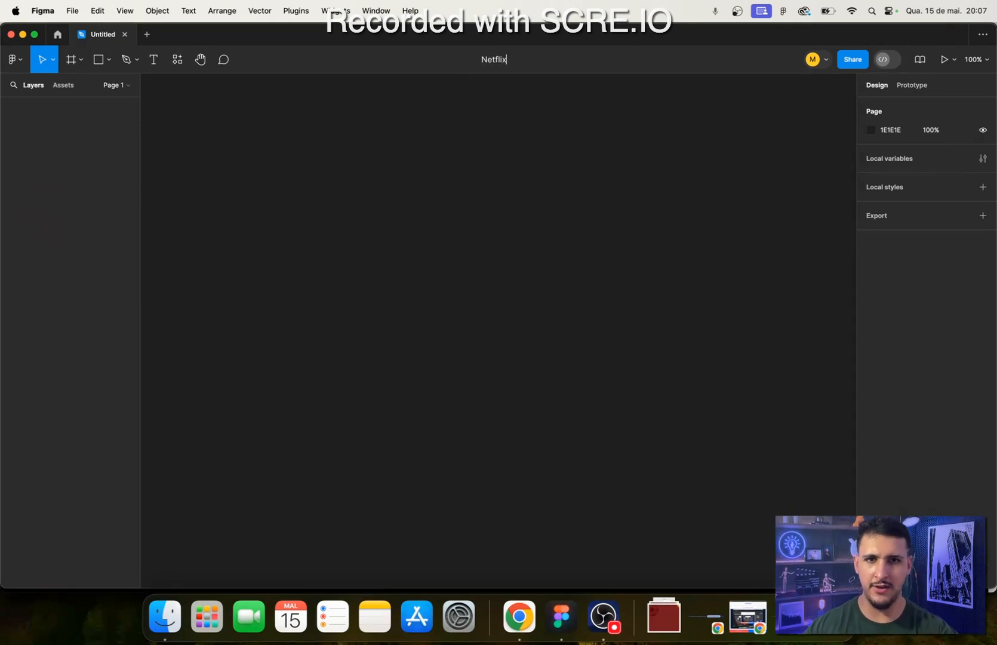
pyautogui.write(' s')
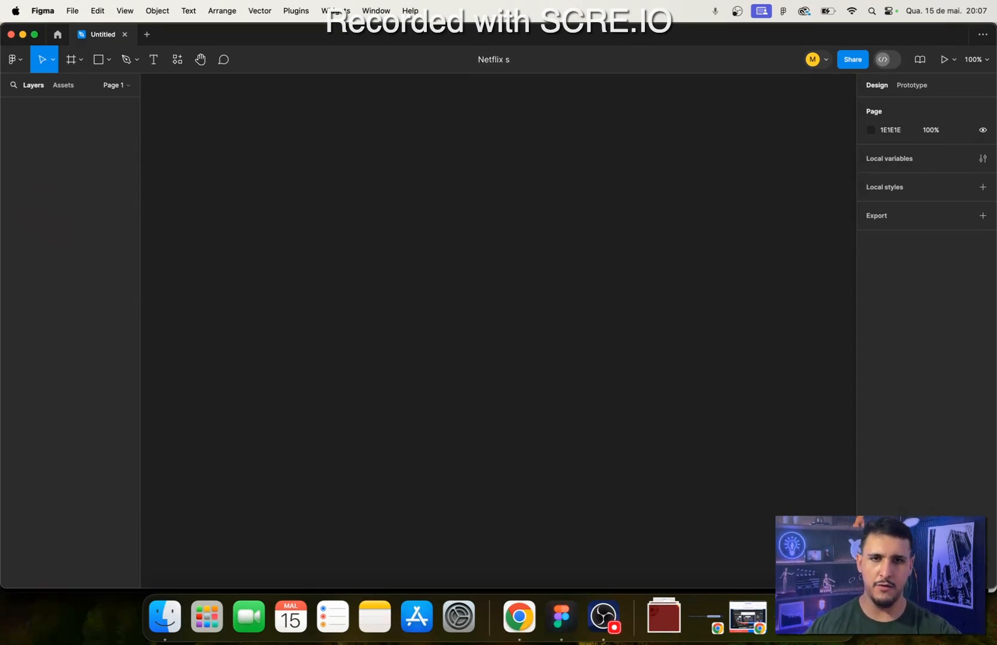
pyautogui.press('BackSpace')
pyautogui.write('S')
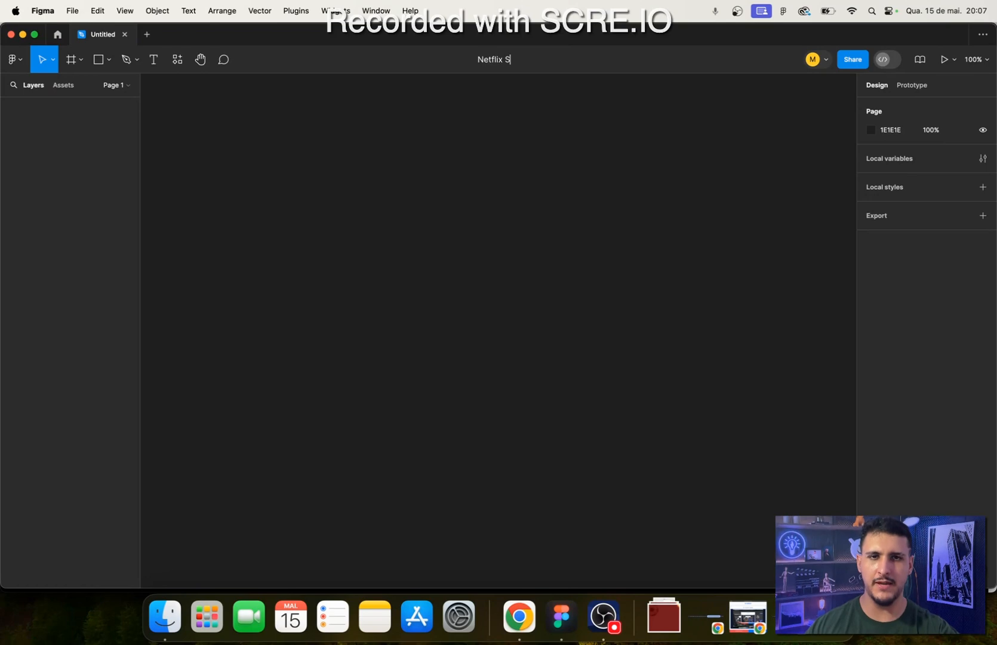
pyautogui.write('ite')
pyautogui.press('Return')
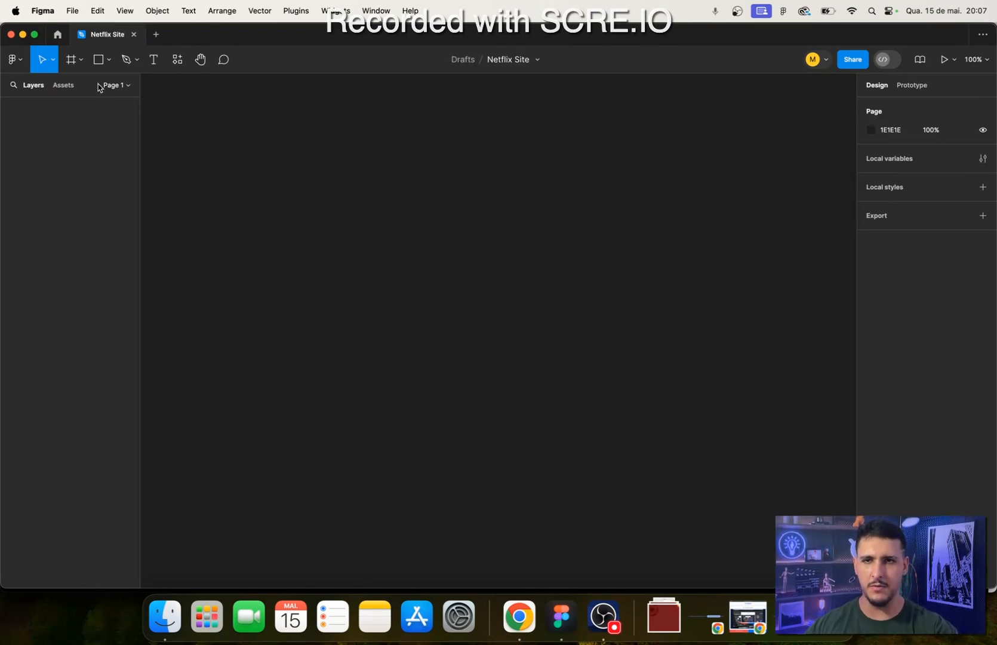
# - Show the file's page list and rename Page 1 as Protótipo
pyautogui.click(100, 87)
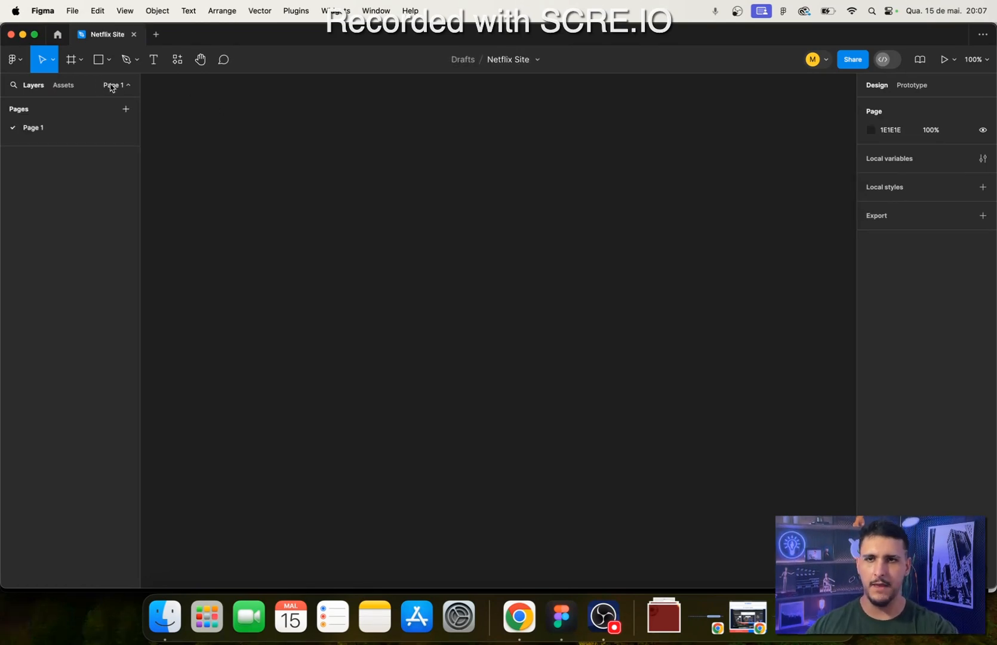
pyautogui.doubleClick(36, 129)
pyautogui.write('Pro')
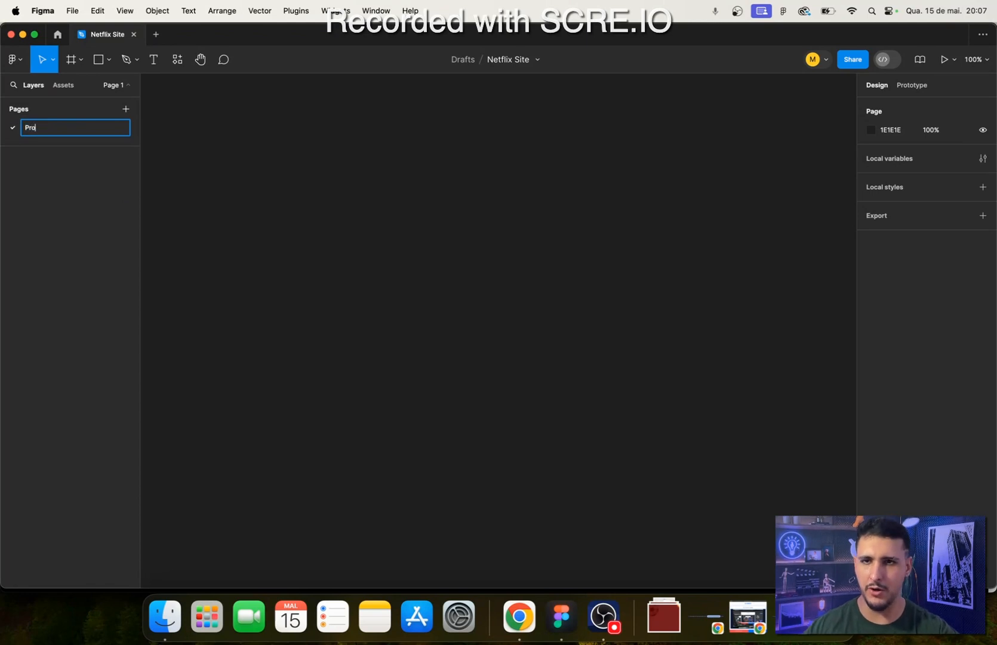
pyautogui.write('tótip')
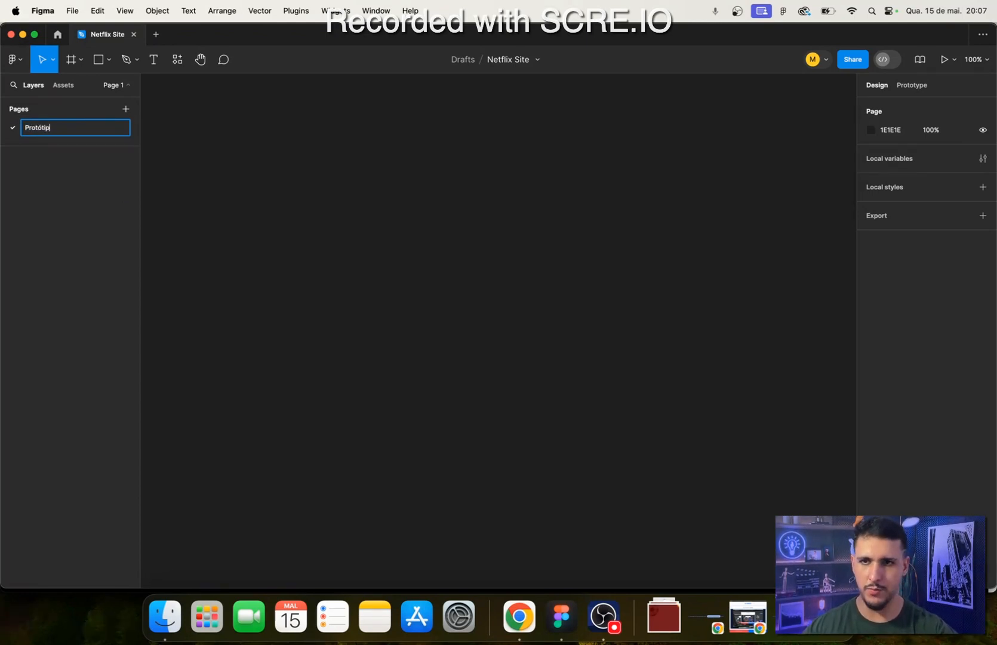
pyautogui.write('o')
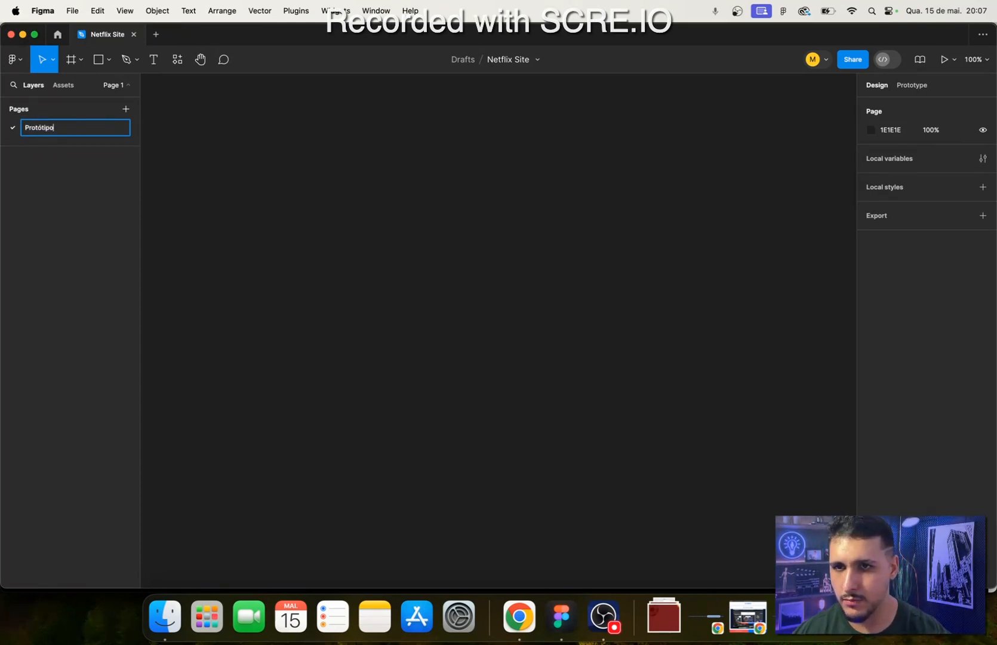
pyautogui.press('BackSpace')
pyautogui.press('BackSpace')
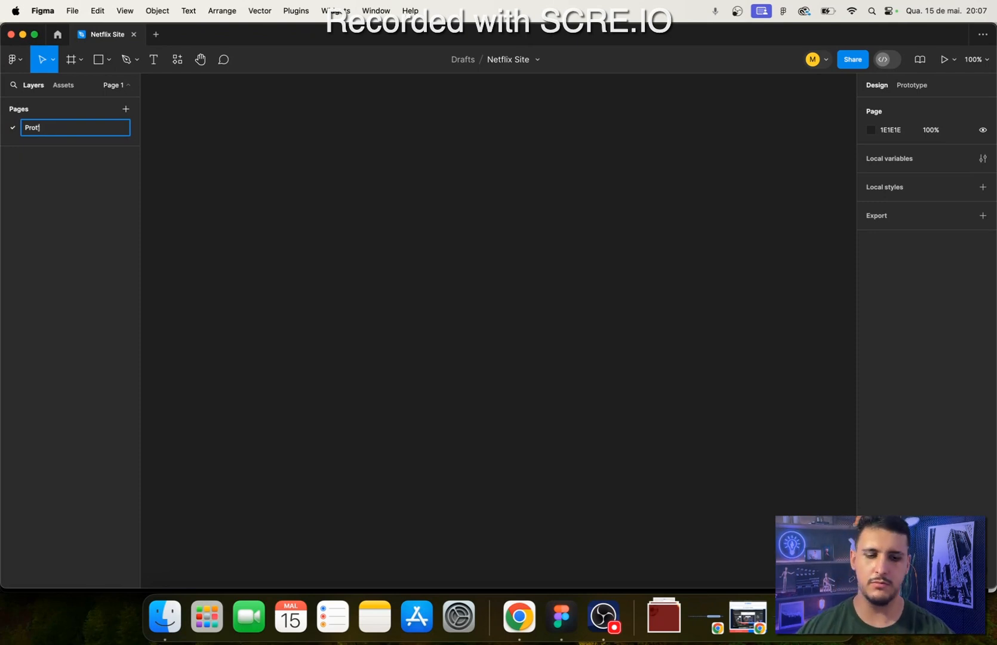
pyautogui.write('ótipo')
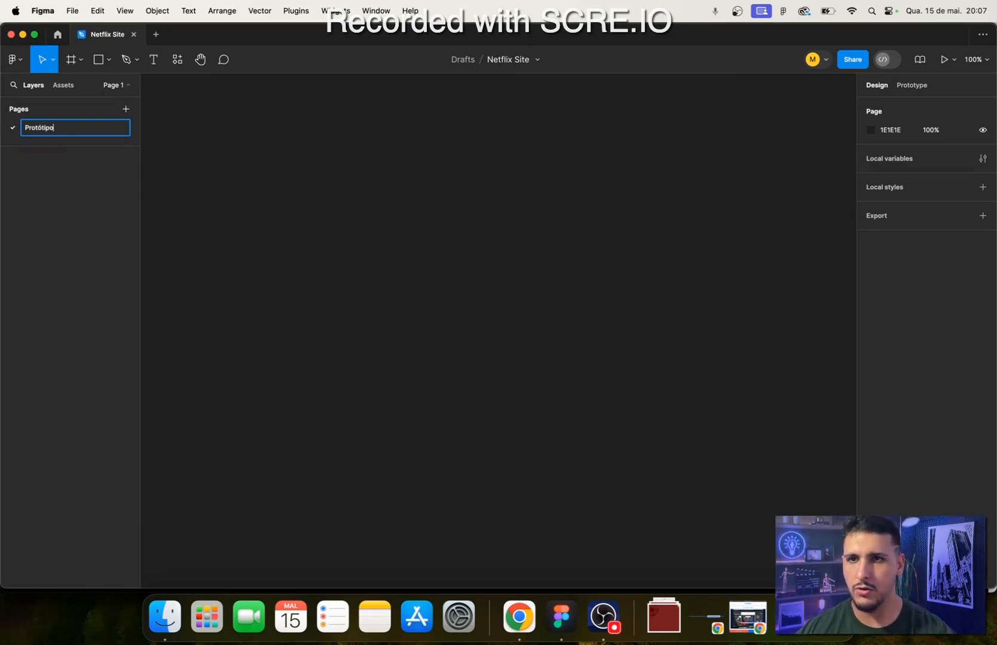
pyautogui.press('Return')
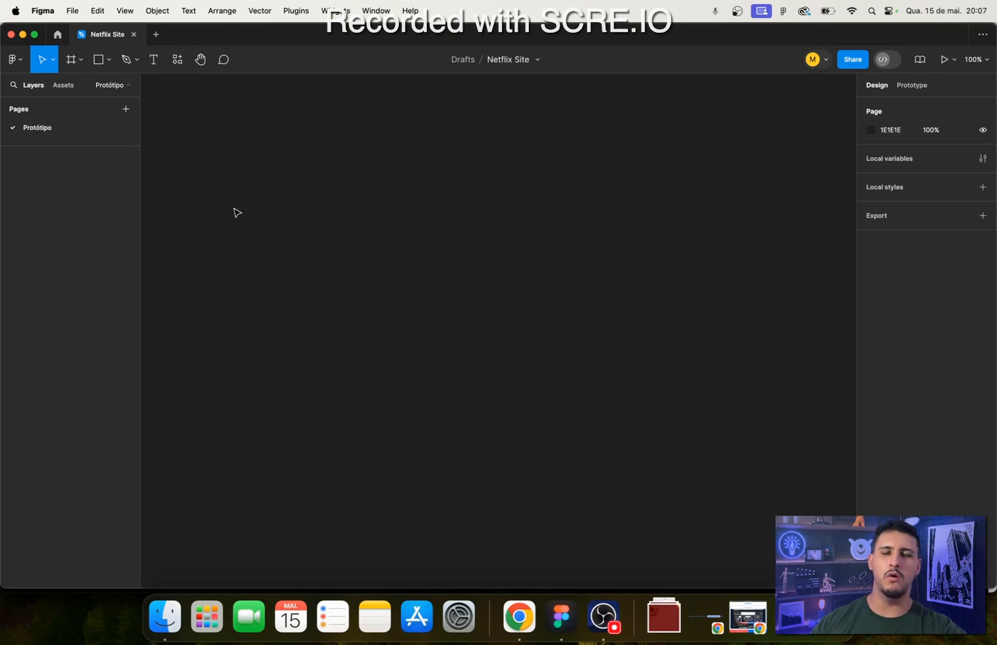
# - Switch to Chrome and examine the Netflix landing page's layout from the hero section down to the footer
pyautogui.click(520, 615)
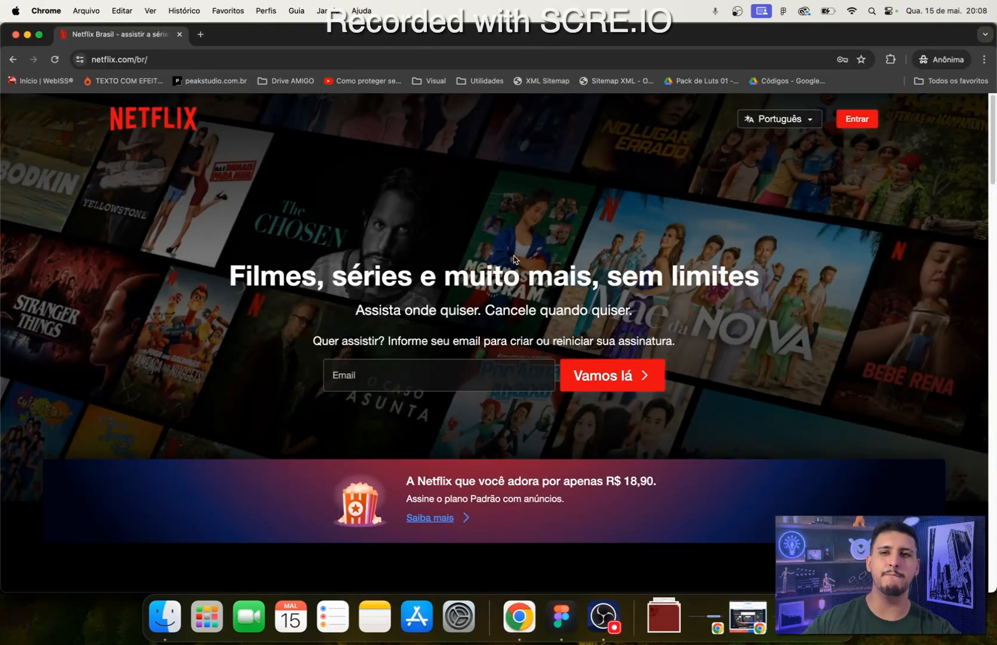
pyautogui.click(563, 612)
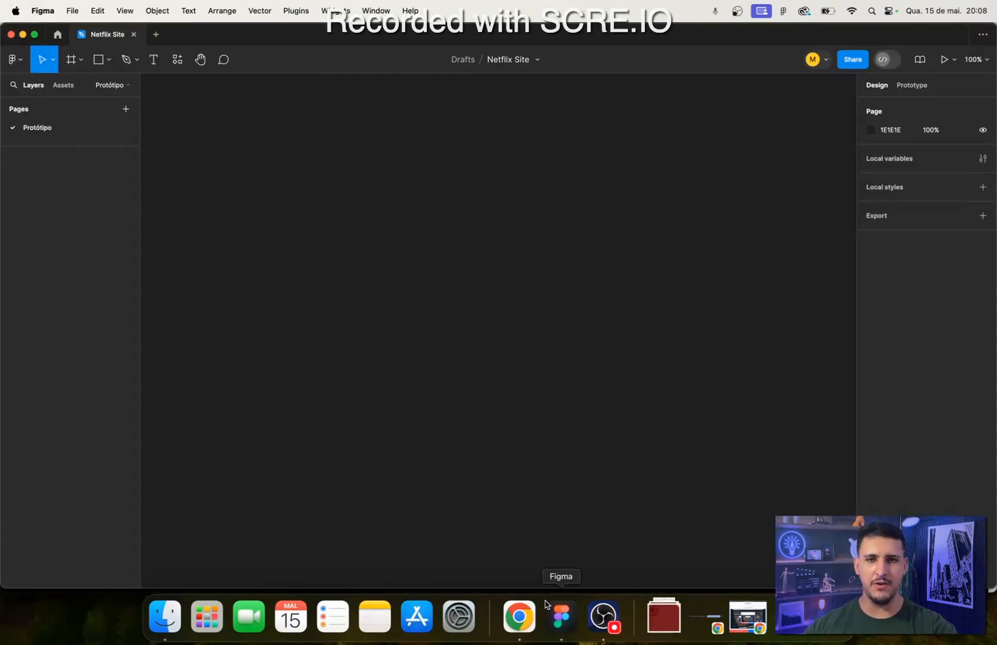
pyautogui.click(517, 606)
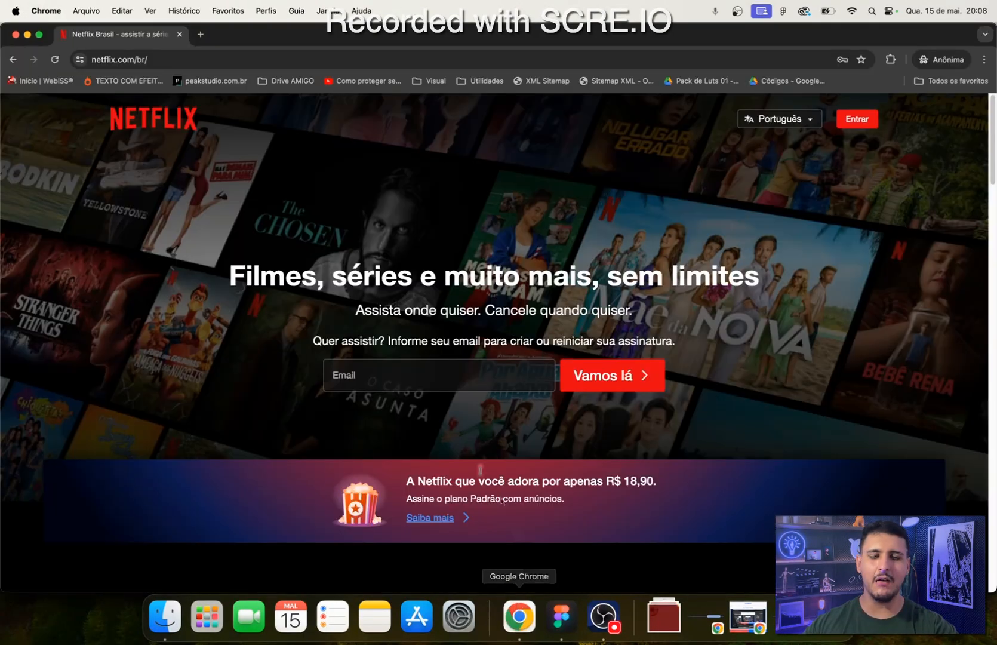
pyautogui.click(559, 618)
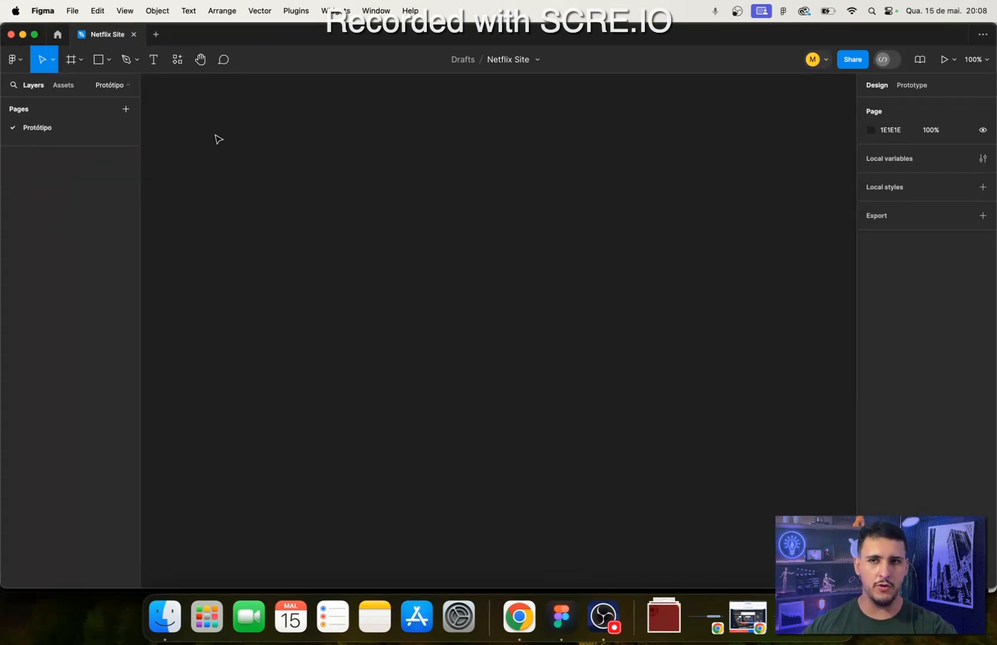
pyautogui.click(507, 612)
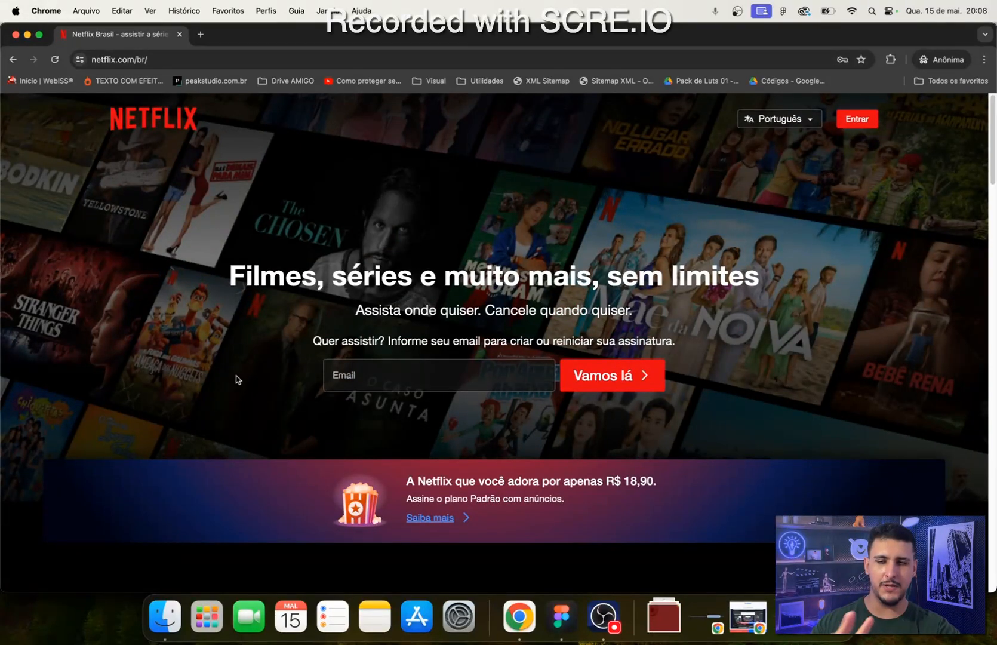
pyautogui.scroll(-2, 244, 379)
pyautogui.scroll(2, 251, 349)
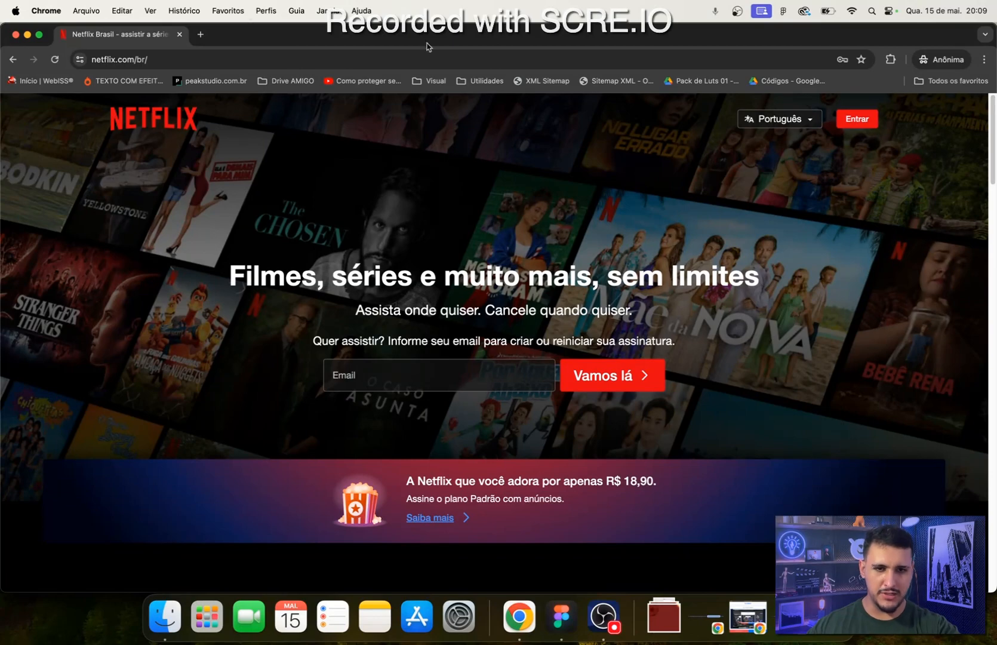
pyautogui.scroll(-15, 796, 418)
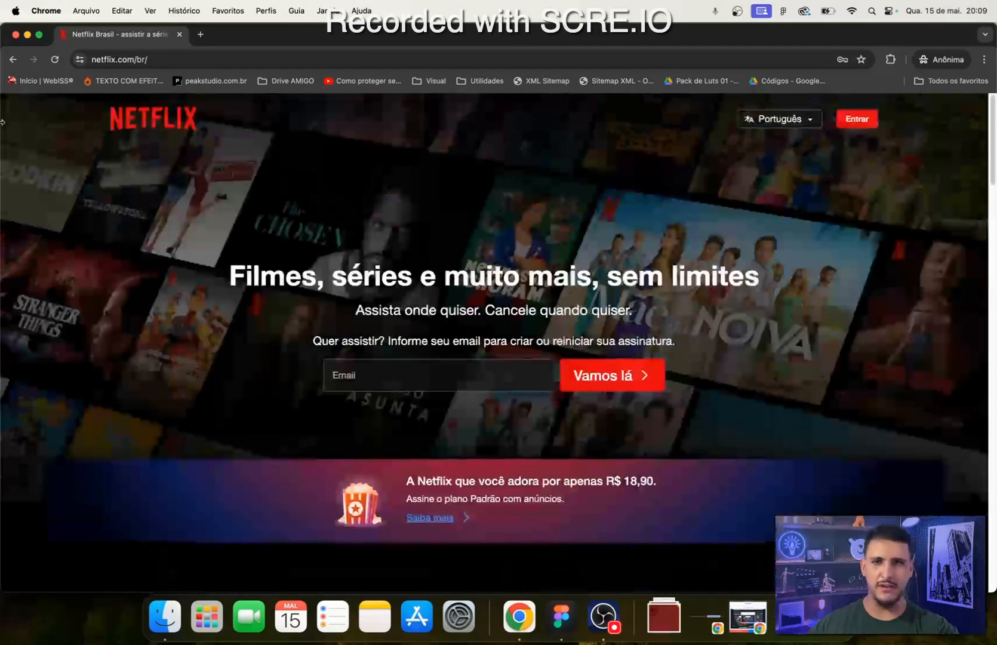
pyautogui.scroll(-20, 234, 338)
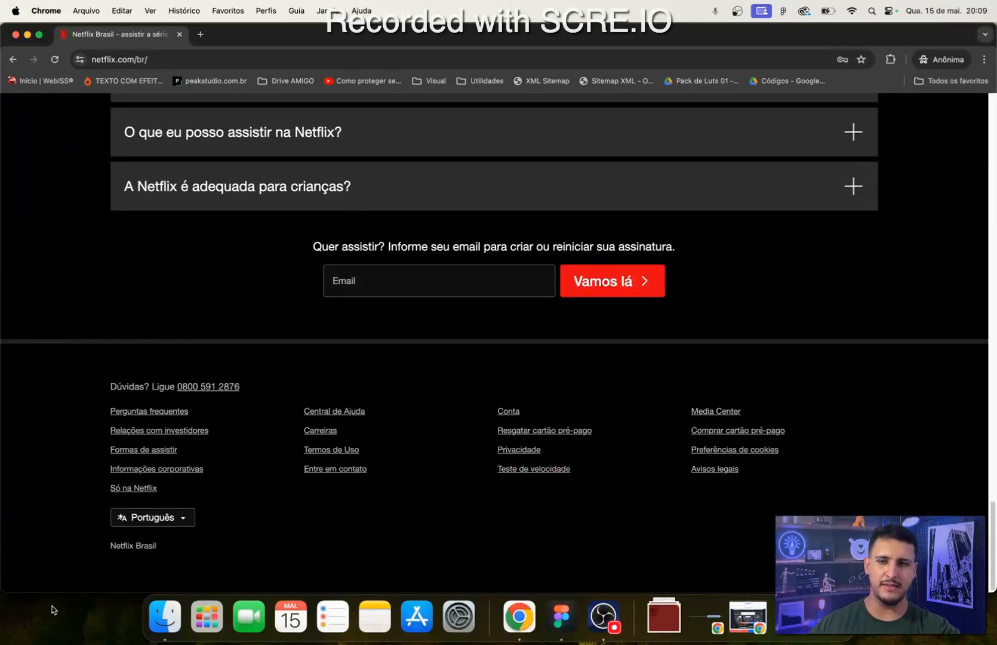
pyautogui.scroll(20, 318, 449)
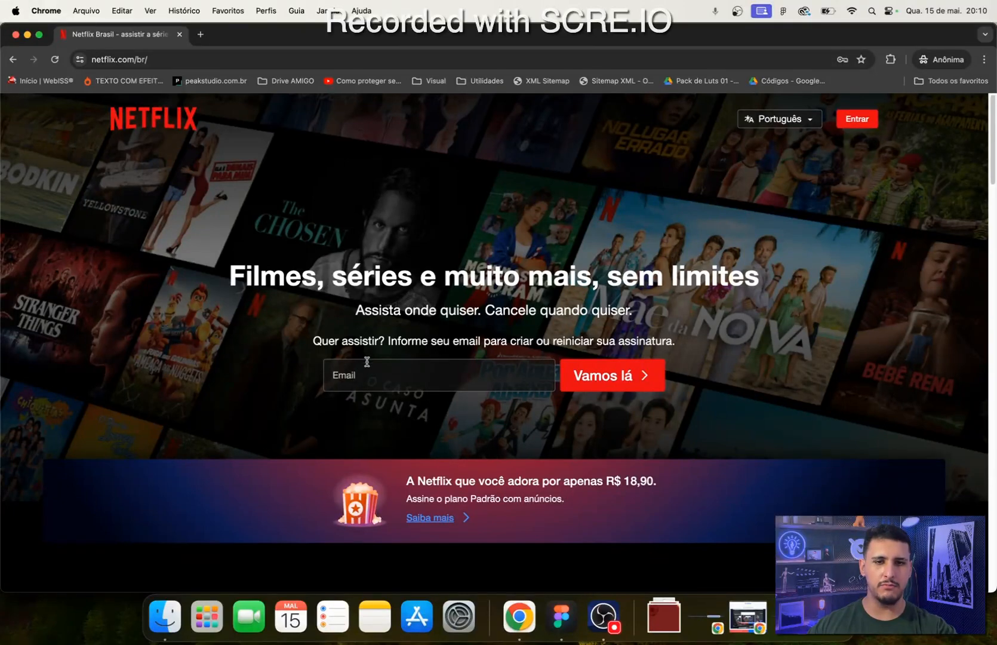
pyautogui.scroll(-3, 157, 349)
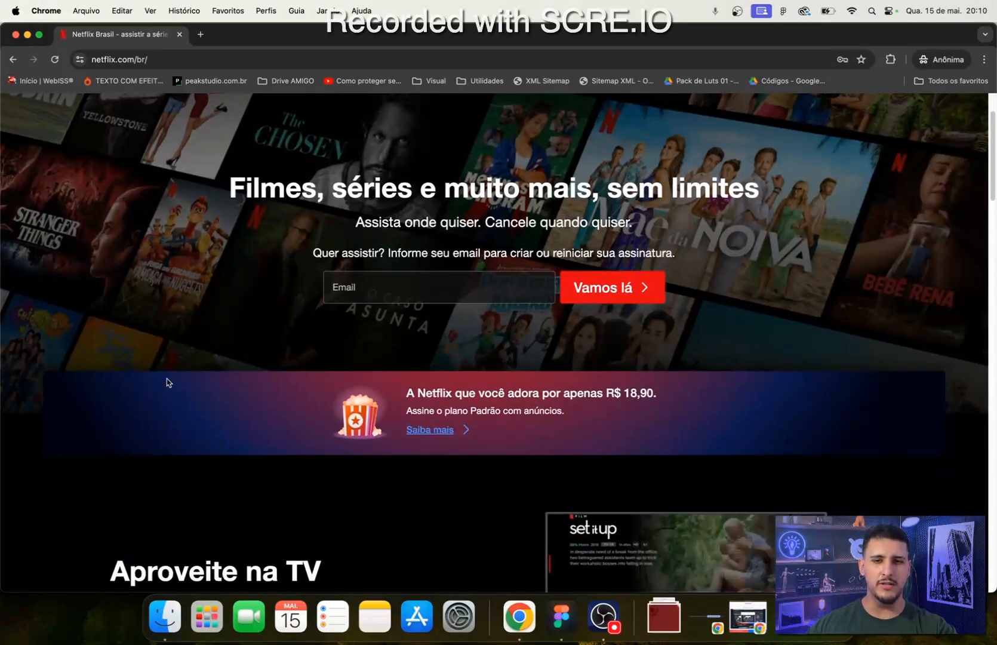
pyautogui.scroll(-3, 18, 388)
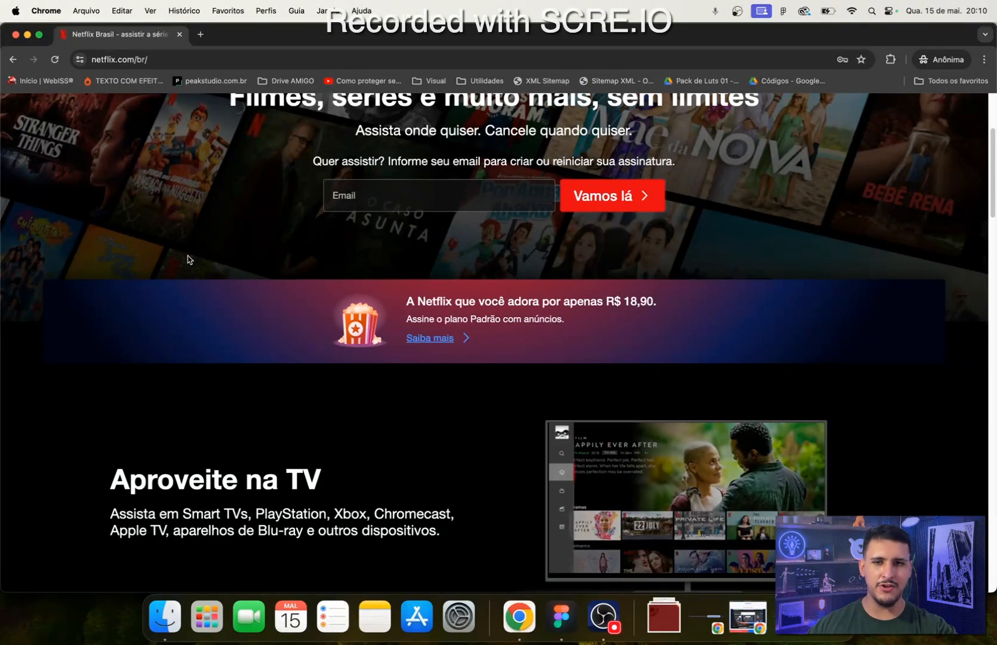
# - Examine the Netflix page's hero section, the promotional banner below it and the Aproveite na TV section
pyautogui.scroll(5, 102, 379)
pyautogui.scroll(-5, 223, 394)
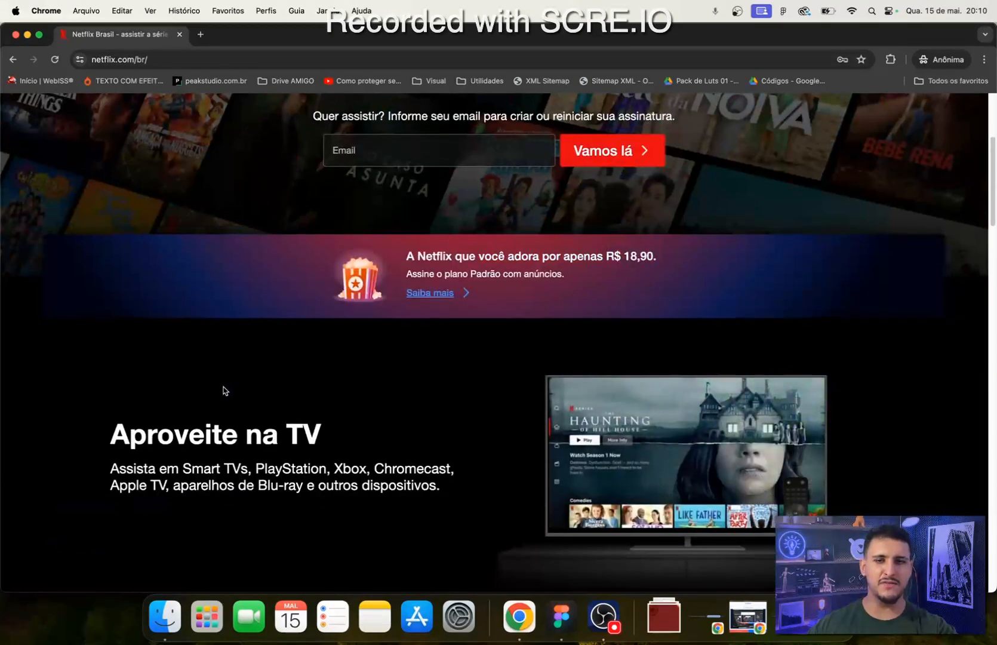
pyautogui.scroll(3, 150, 436)
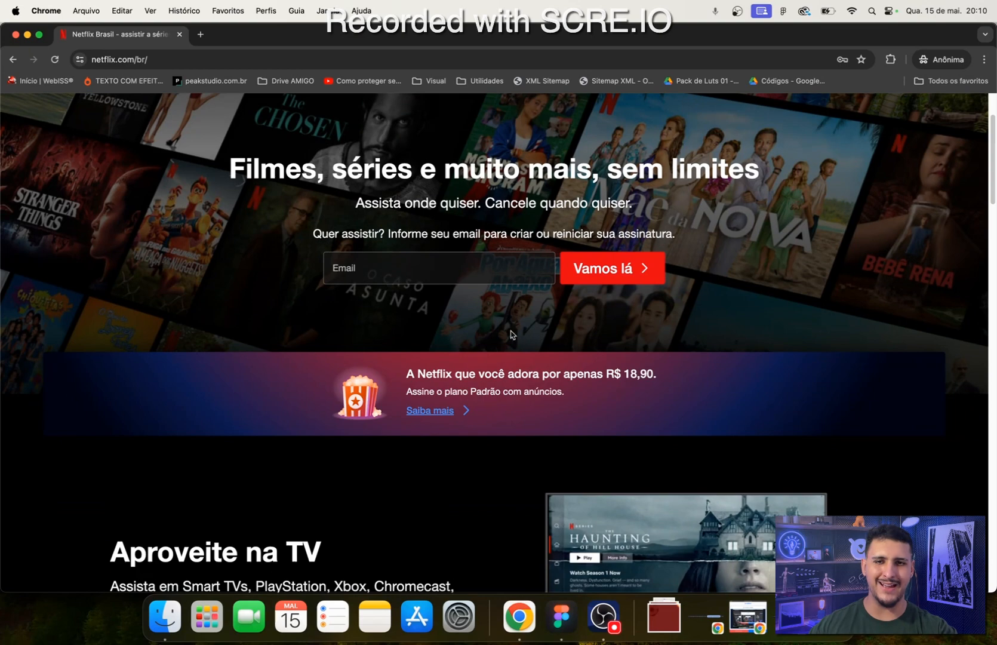
pyautogui.scroll(3, 54, 340)
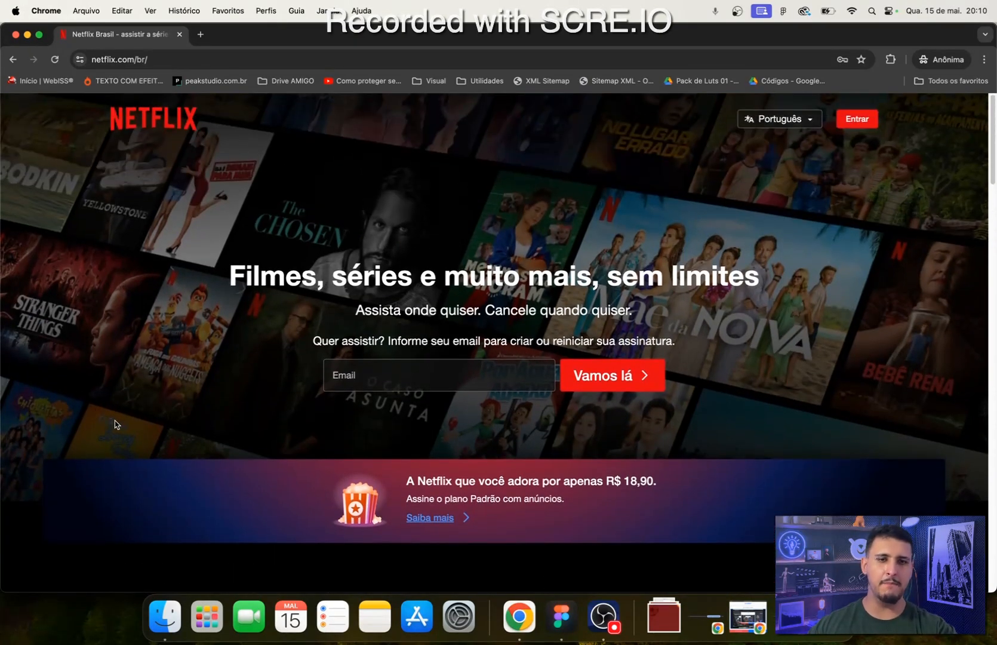
pyautogui.scroll(1, 229, 481)
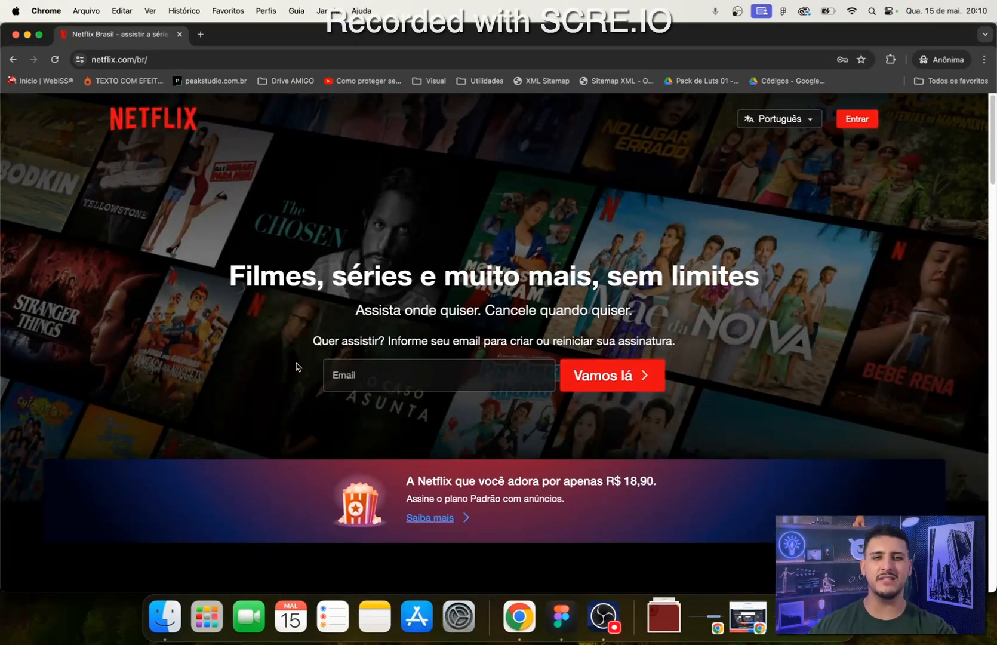
pyautogui.scroll(-3, 296, 366)
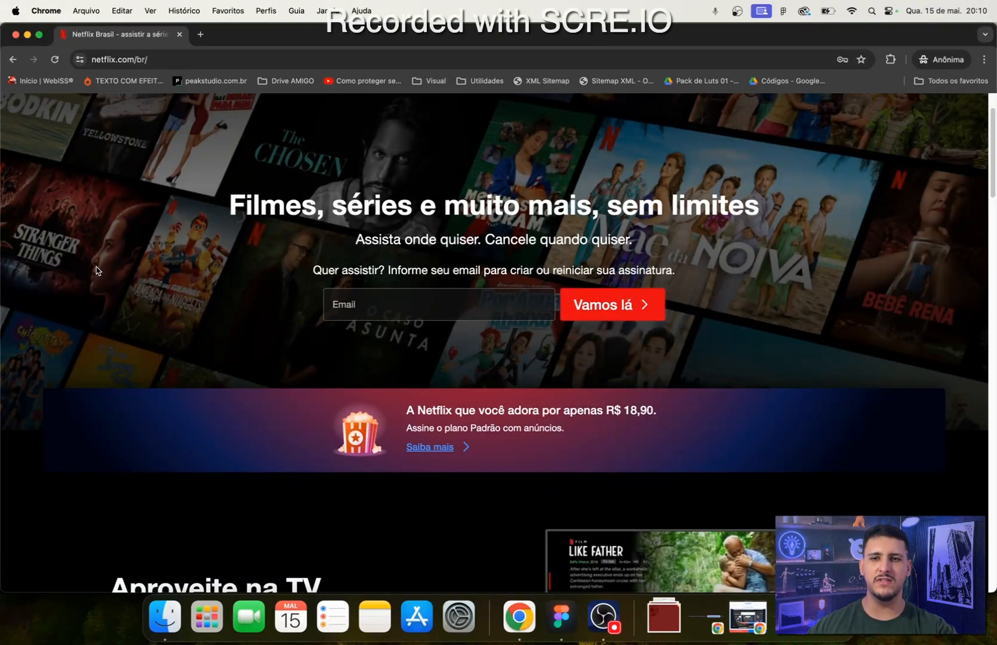
pyautogui.scroll(-5, 54, 483)
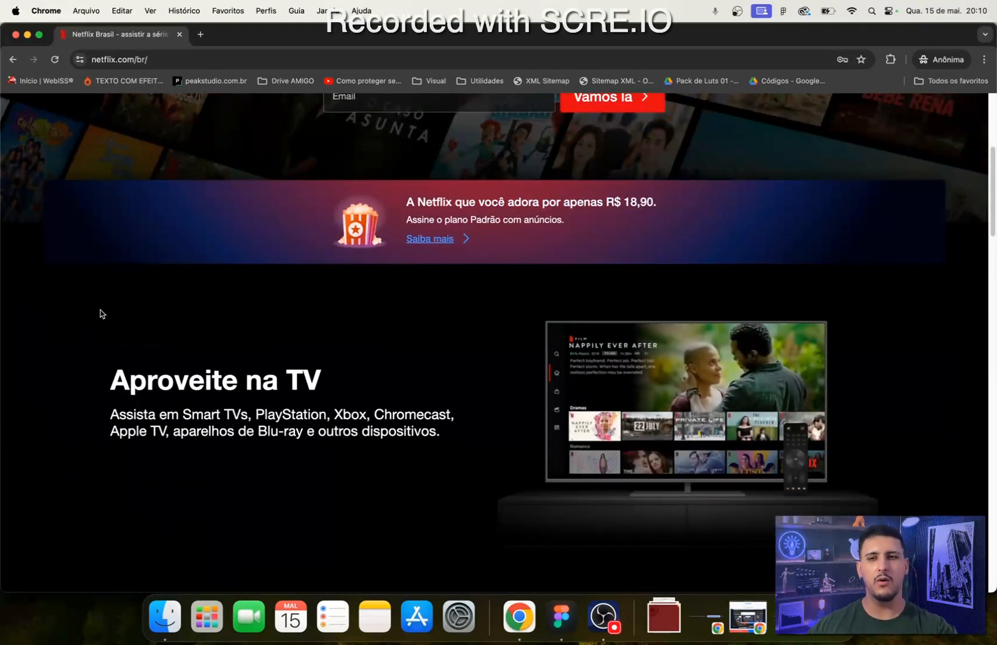
pyautogui.moveTo(81, 382); pyautogui.dragTo(232, 389)
pyautogui.click(239, 391)
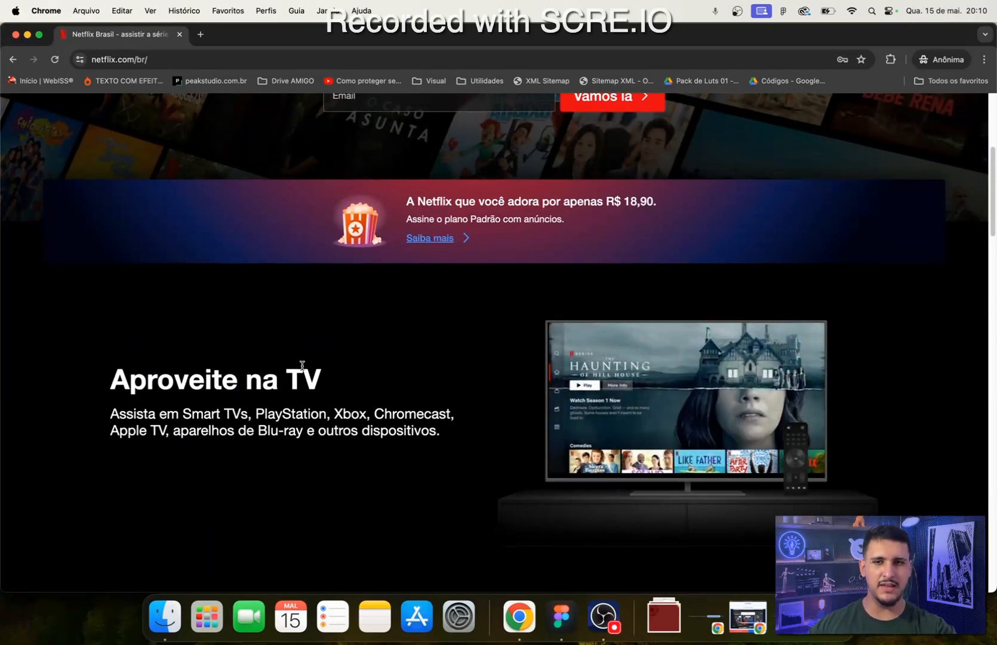
pyautogui.scroll(4, 442, 496)
pyautogui.scroll(-4, 407, 500)
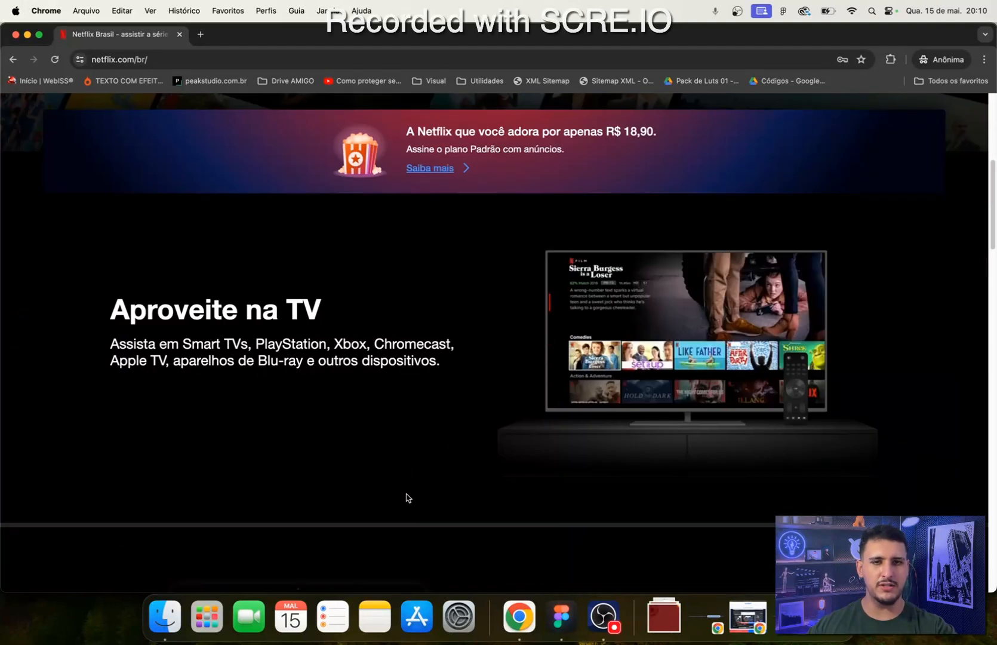
pyautogui.scroll(7, 407, 500)
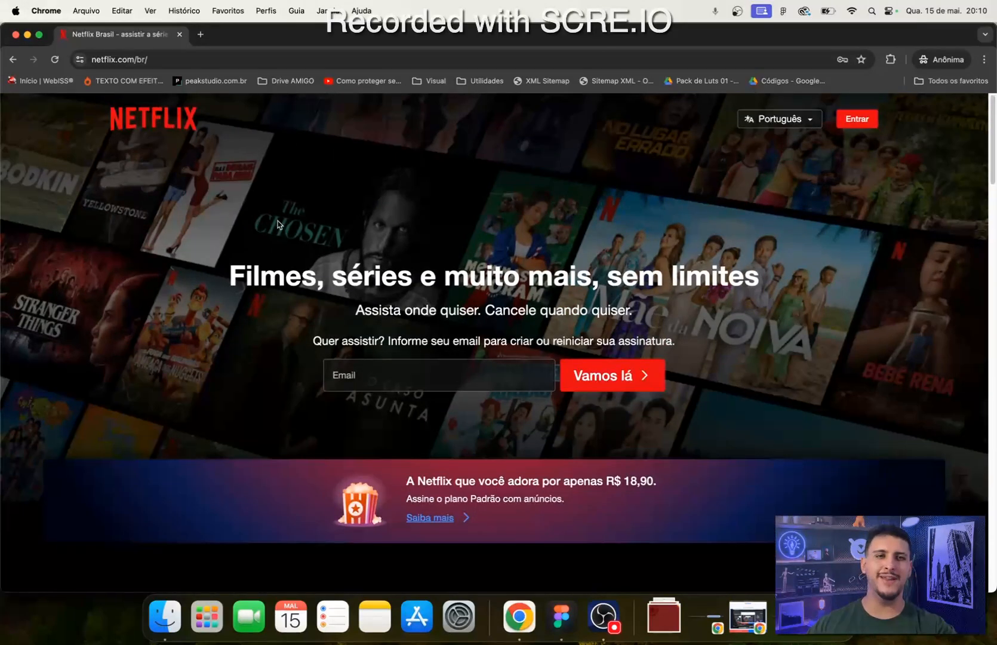
pyautogui.scroll(-4, 250, 269)
pyautogui.scroll(4, 245, 265)
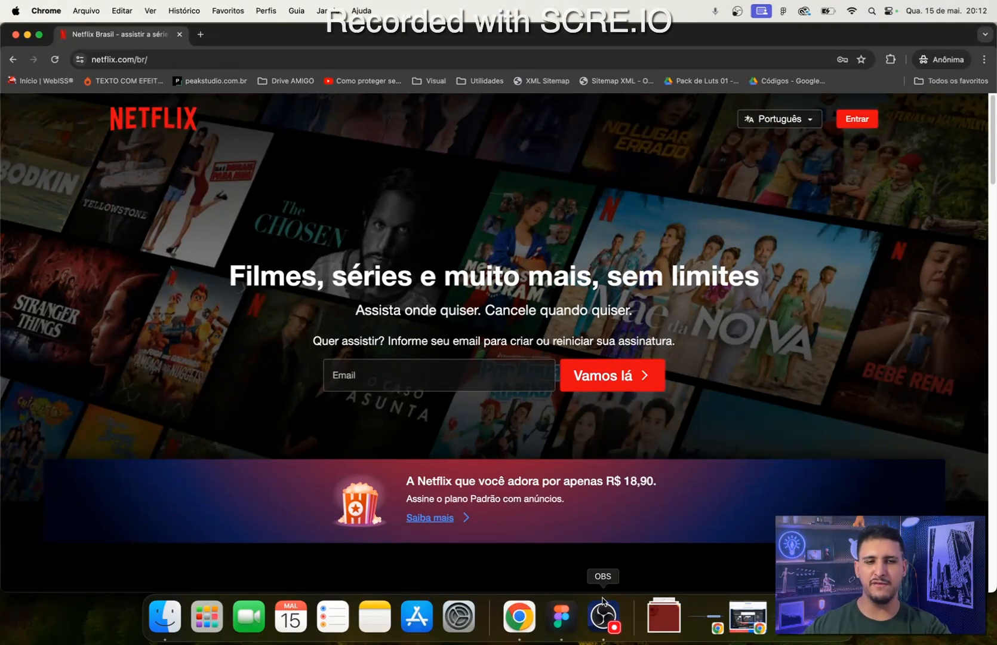
# - Switch to Figma and create a frame on the empty canvas with width 1920 and height 1000
pyautogui.click(561, 617)
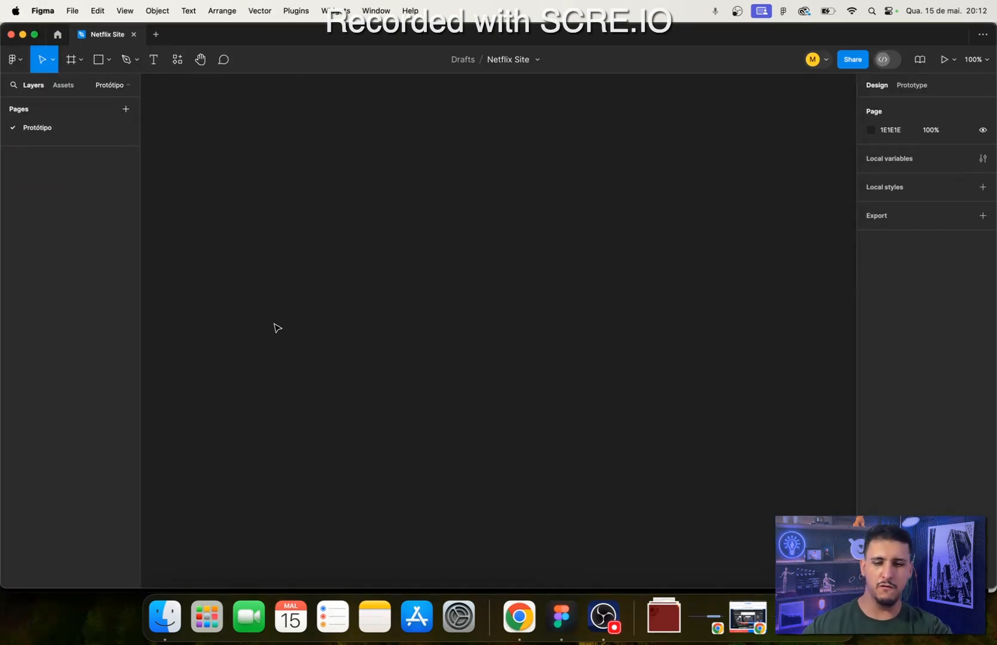
pyautogui.press('f')
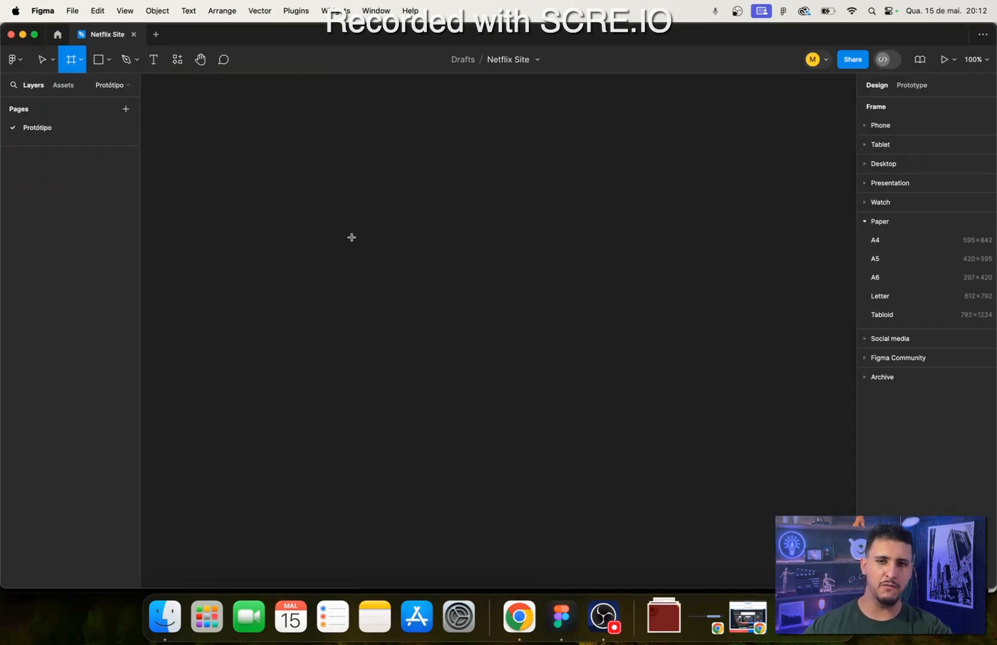
pyautogui.click(297, 182)
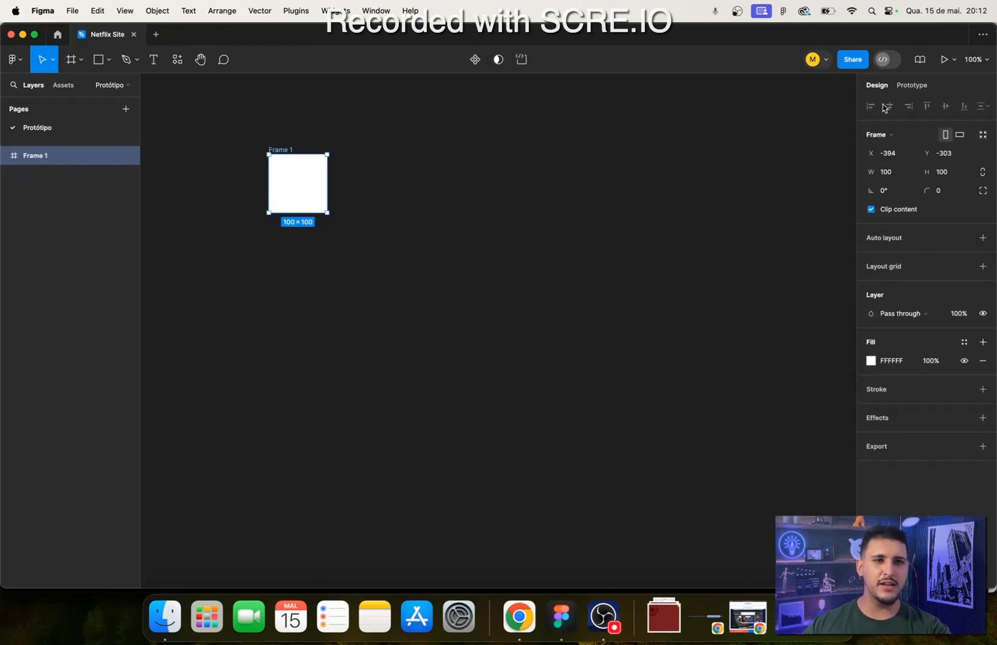
pyautogui.click(883, 172)
pyautogui.write('1')
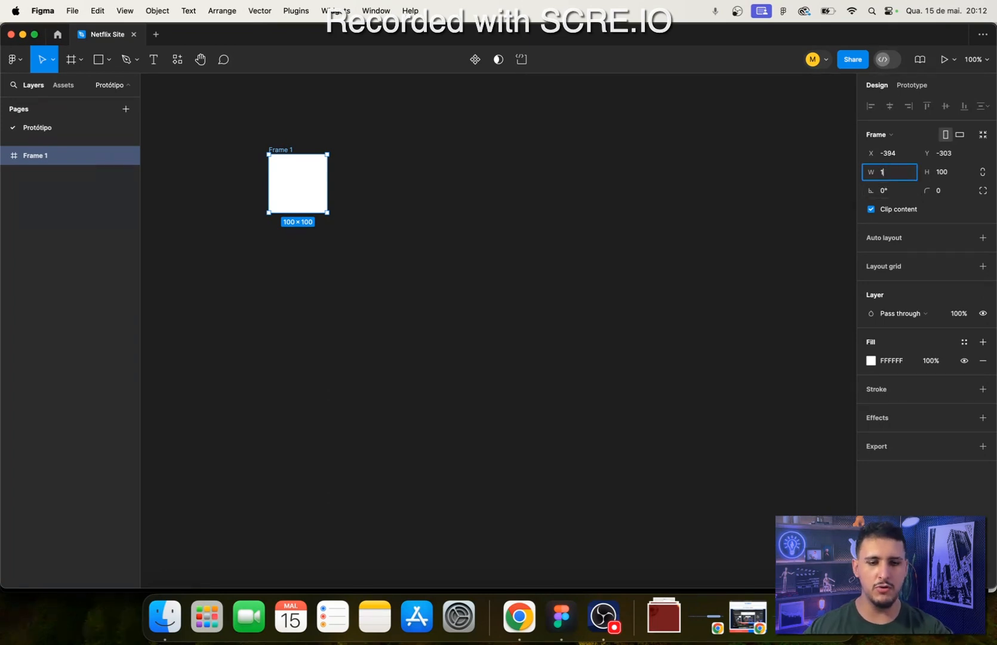
pyautogui.write('920')
pyautogui.press('Tab')
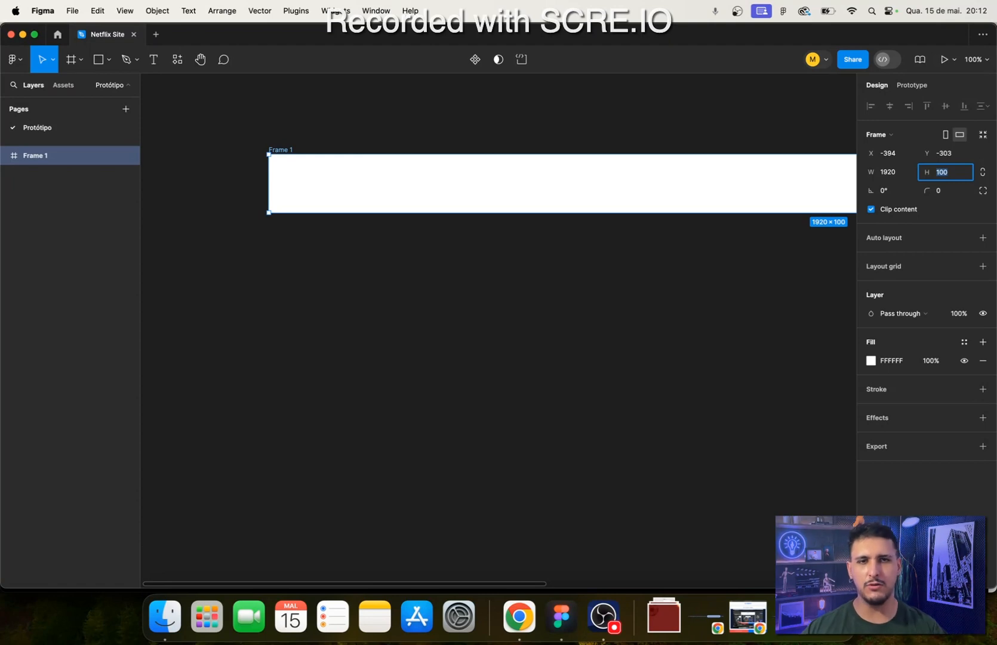
pyautogui.write('100')
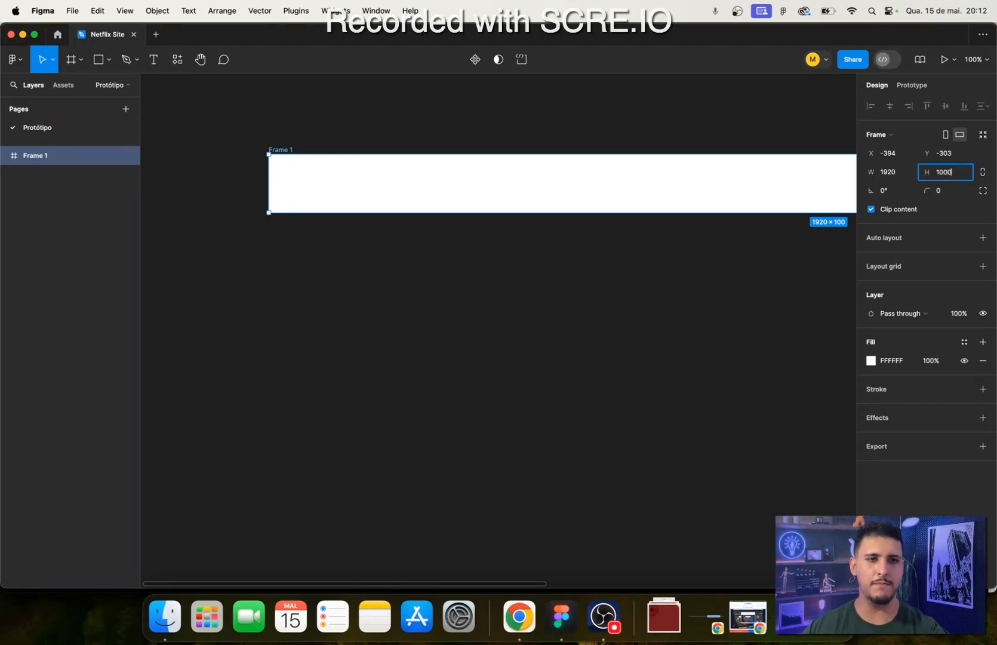
pyautogui.write('0')
pyautogui.press('Return')
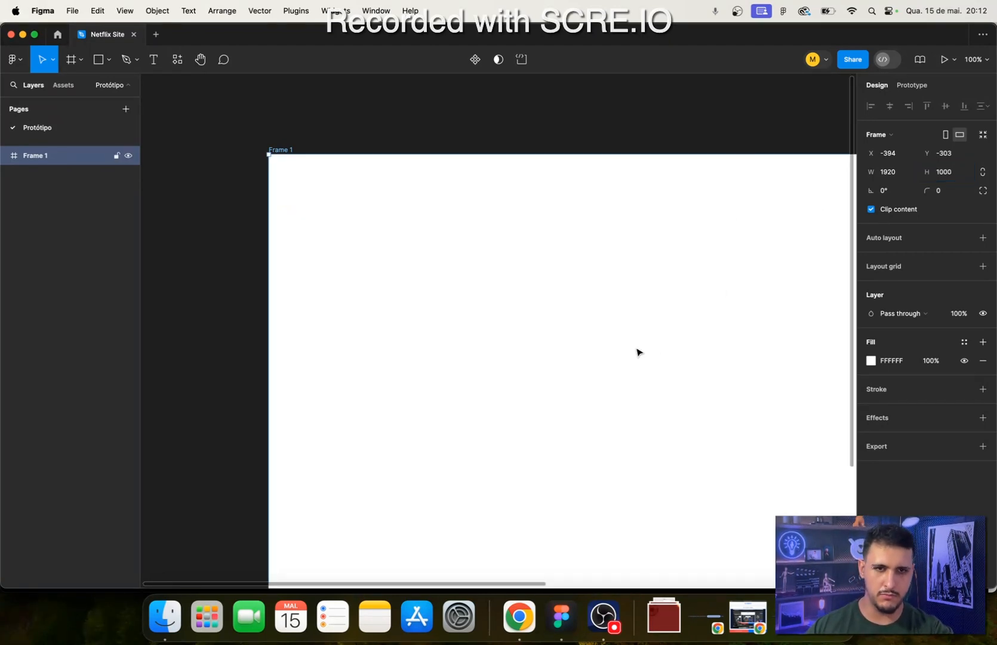
# - Rename the 1920 × 1000 frame as Desktop and deselect it
pyautogui.scroll(-2, 658, 286)
pyautogui.hscroll(1, 609, 270)
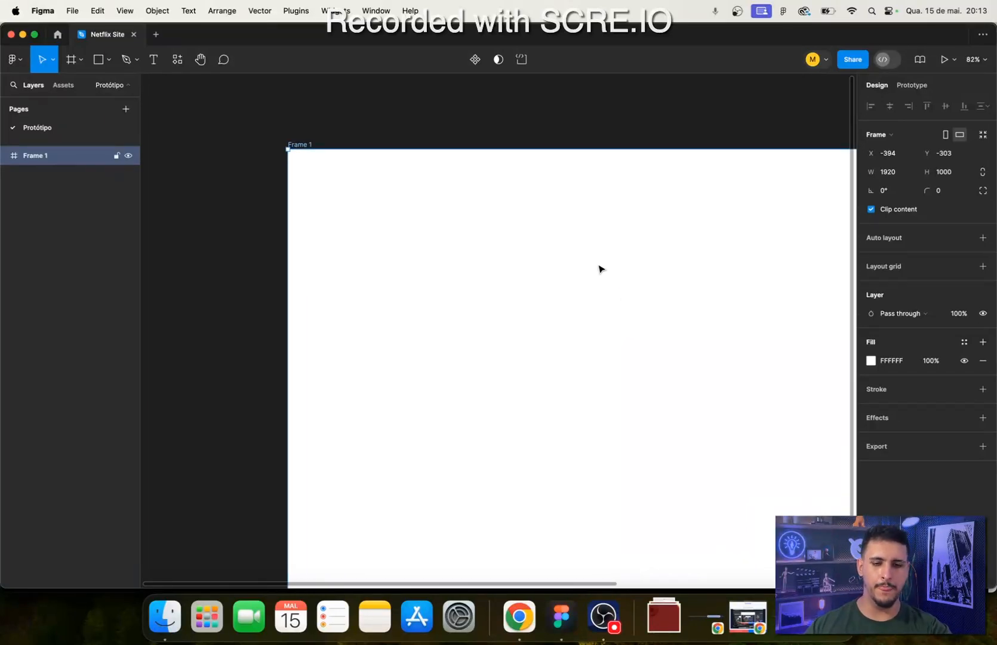
pyautogui.scroll(-4, 601, 269)
pyautogui.moveTo(517, 268); pyautogui.dragTo(416, 249)
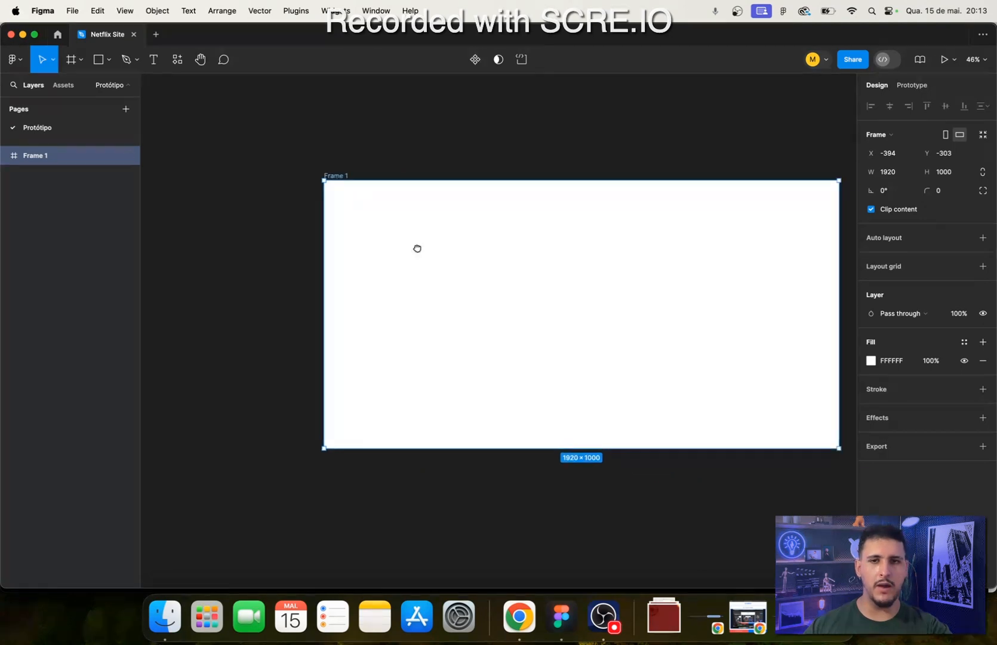
pyautogui.hscroll(1, 473, 257)
pyautogui.scroll(2, 472, 252)
pyautogui.moveTo(488, 249); pyautogui.dragTo(383, 225)
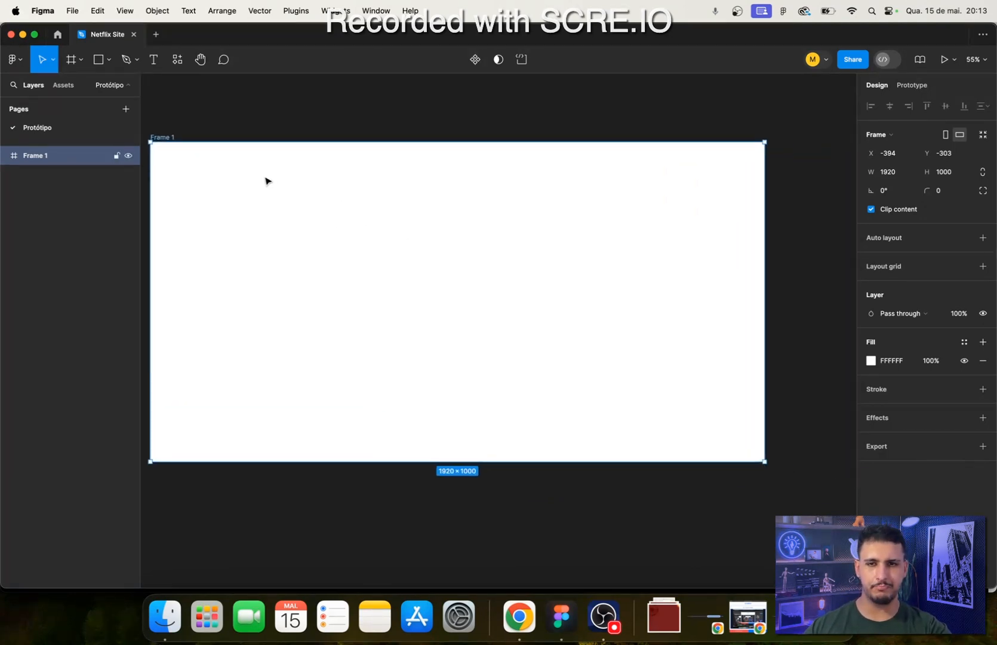
pyautogui.moveTo(278, 184); pyautogui.dragTo(308, 192)
pyautogui.doubleClick(189, 147)
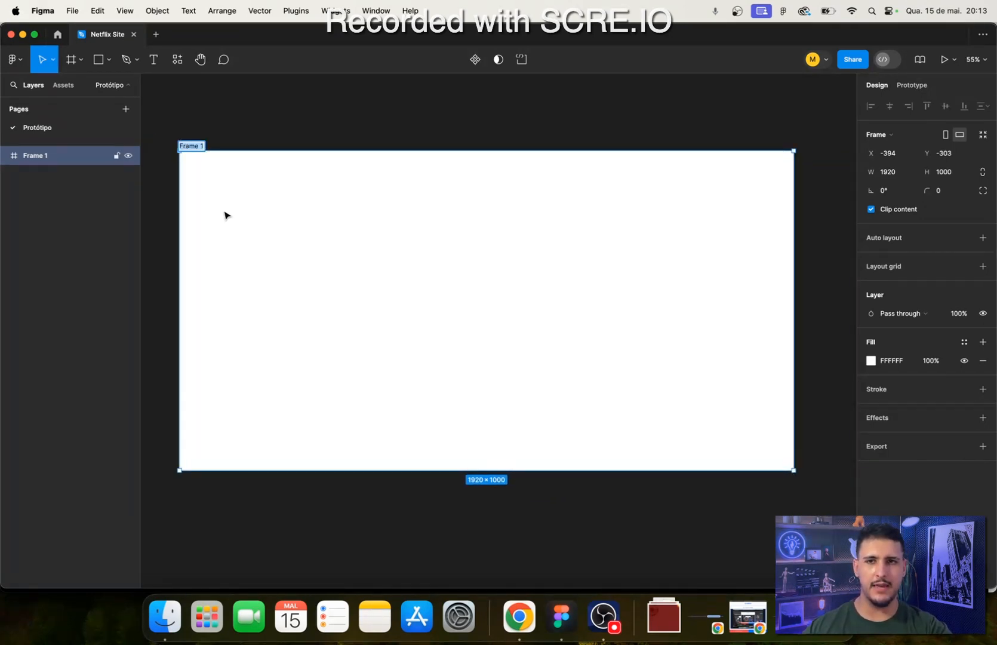
pyautogui.write('Desktop')
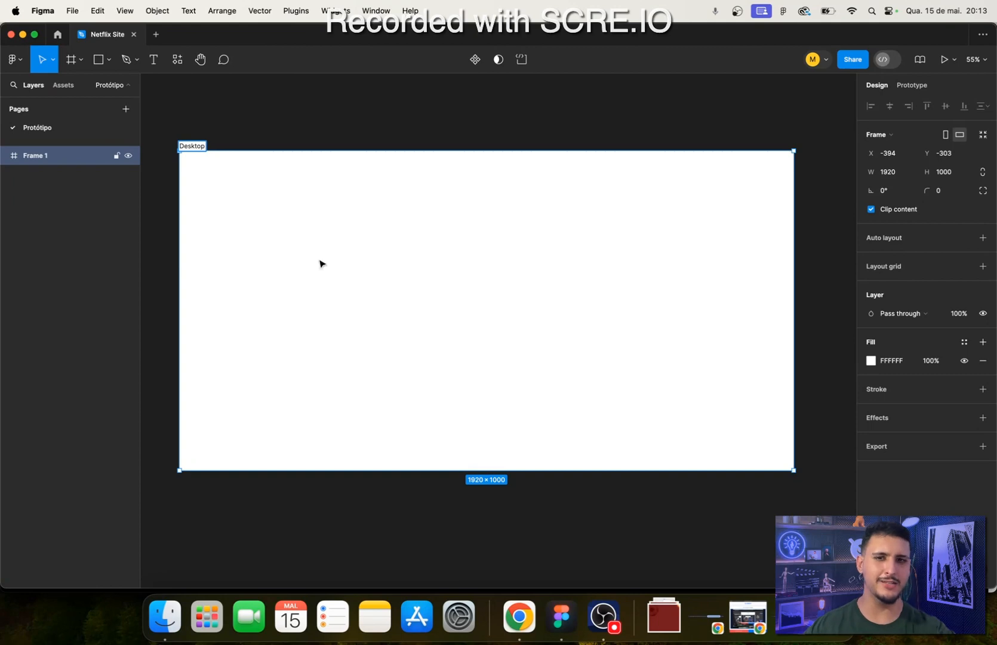
pyautogui.click(582, 547)
pyautogui.moveTo(582, 531)
pyautogui.mouseDown()
pyautogui.moveTo(621, 529)
pyautogui.moveTo(584, 524)
pyautogui.mouseUp()
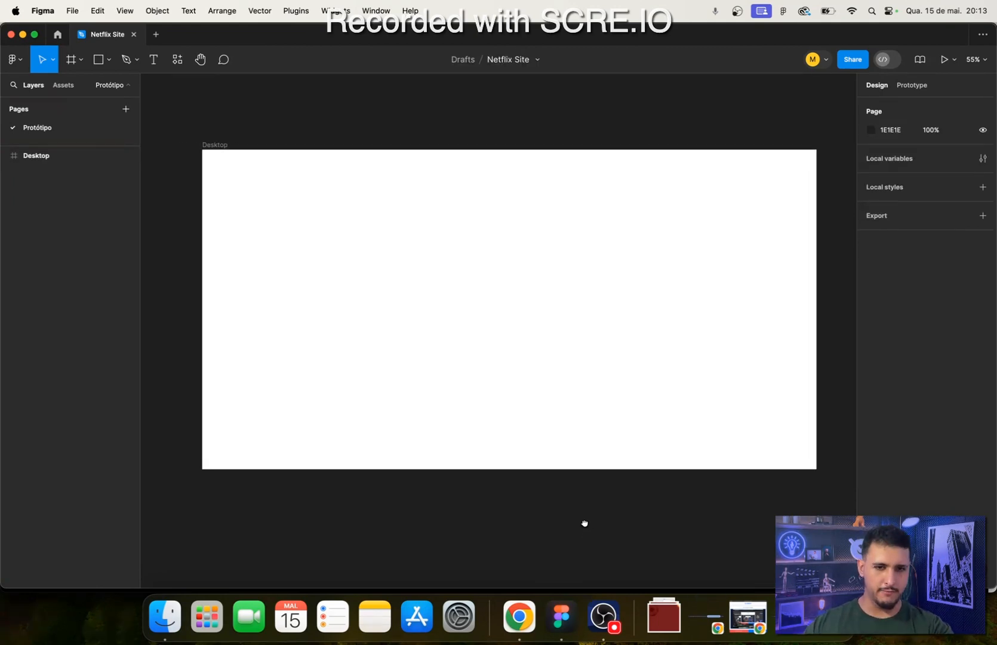
# - Review the Netflix page in Chrome down to its footer, and return to Figma to select the Desktop frame
pyautogui.click(519, 617)
pyautogui.scroll(-3, 108, 427)
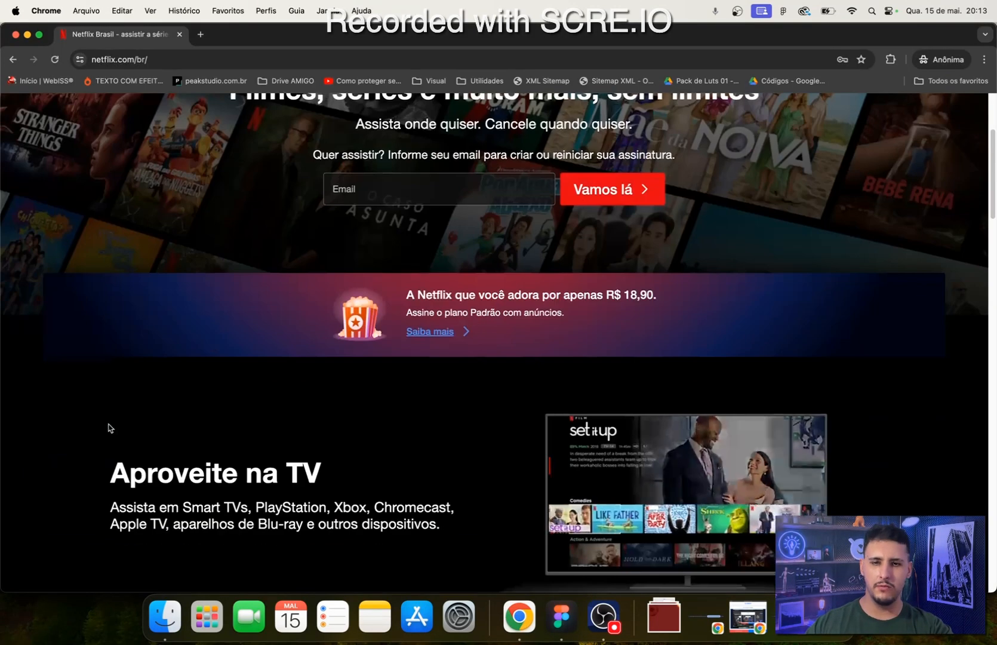
pyautogui.scroll(-20, 108, 427)
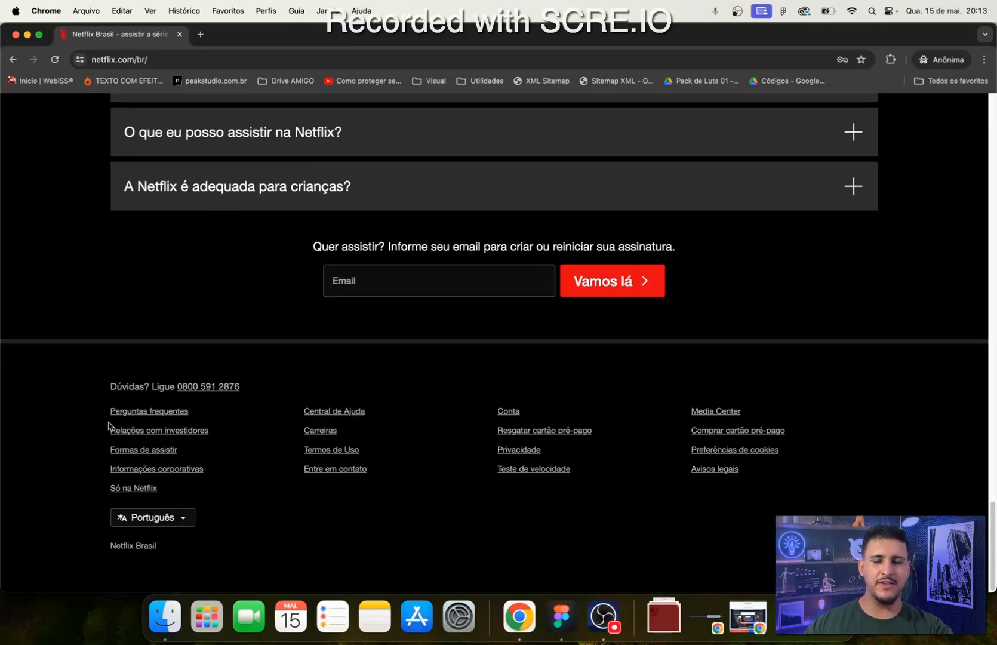
pyautogui.scroll(20, 109, 426)
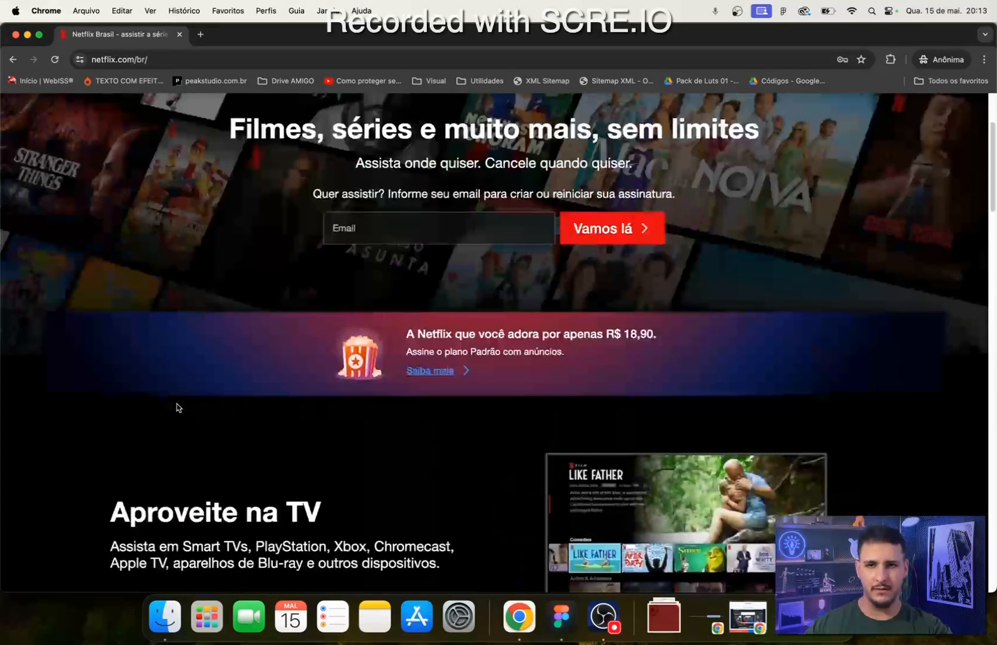
pyautogui.scroll(5, 177, 404)
pyautogui.click(561, 616)
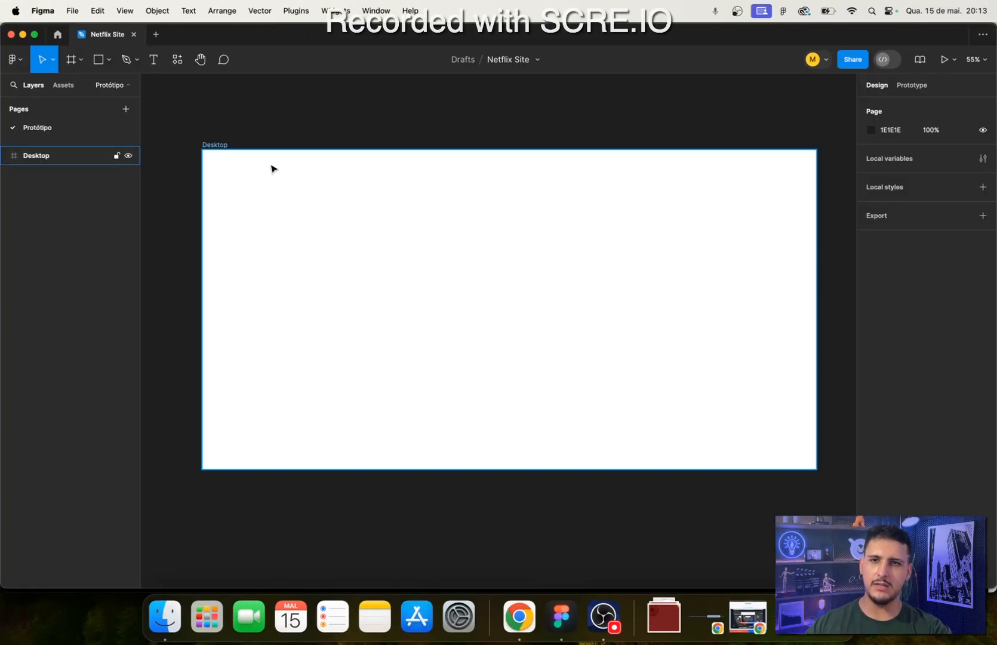
pyautogui.click(767, 373)
# - Switch to Chrome and examine the background and layout of the Netflix page's content sections and Perguntas frequentes
pyautogui.click(519, 619)
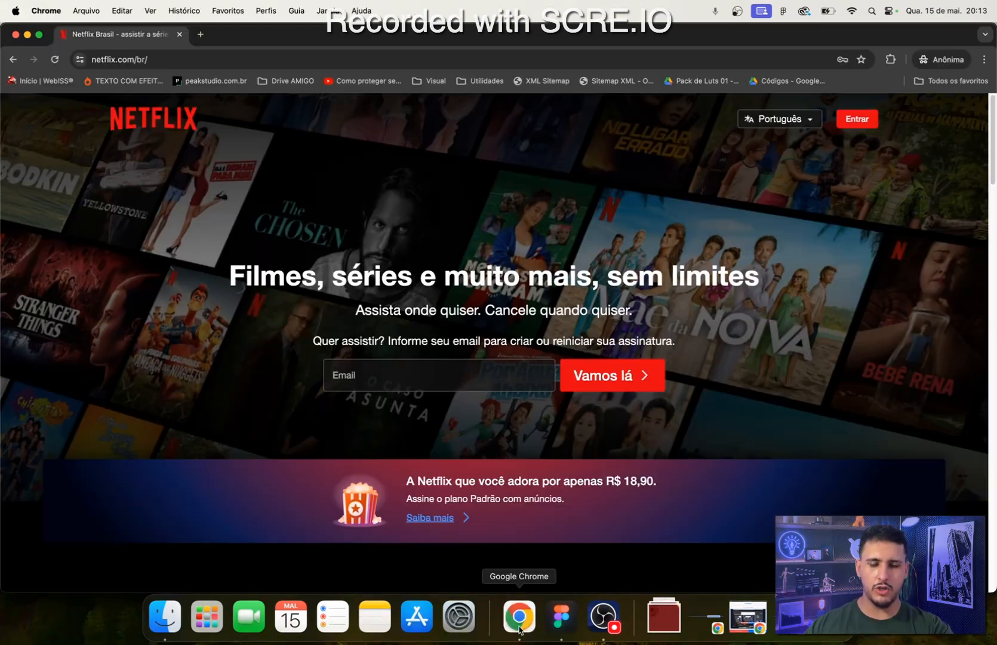
pyautogui.scroll(-20, 301, 423)
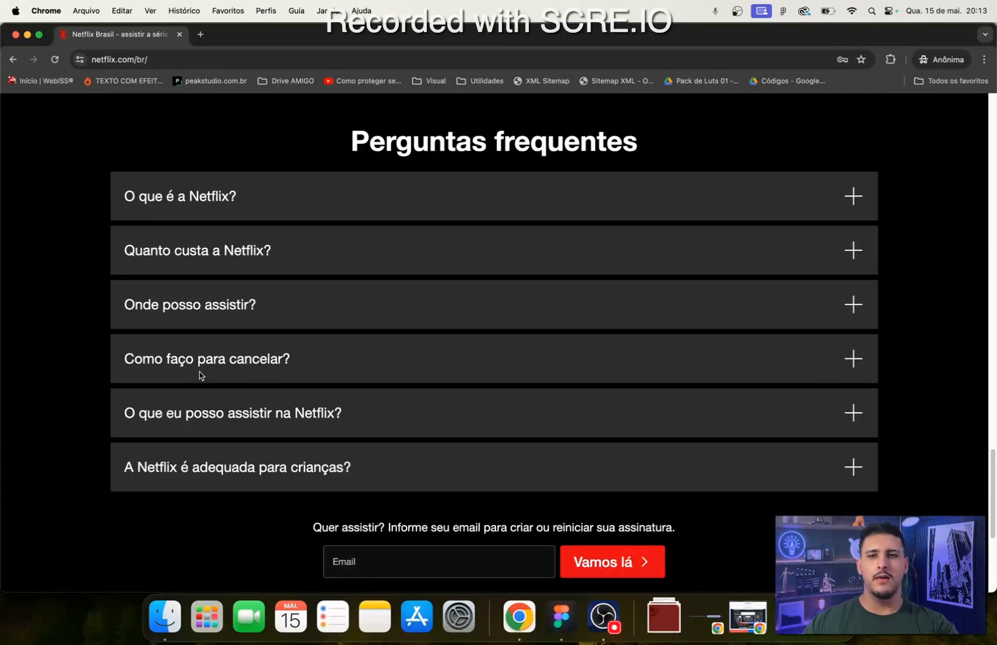
pyautogui.scroll(-5, 201, 375)
pyautogui.scroll(15, 201, 427)
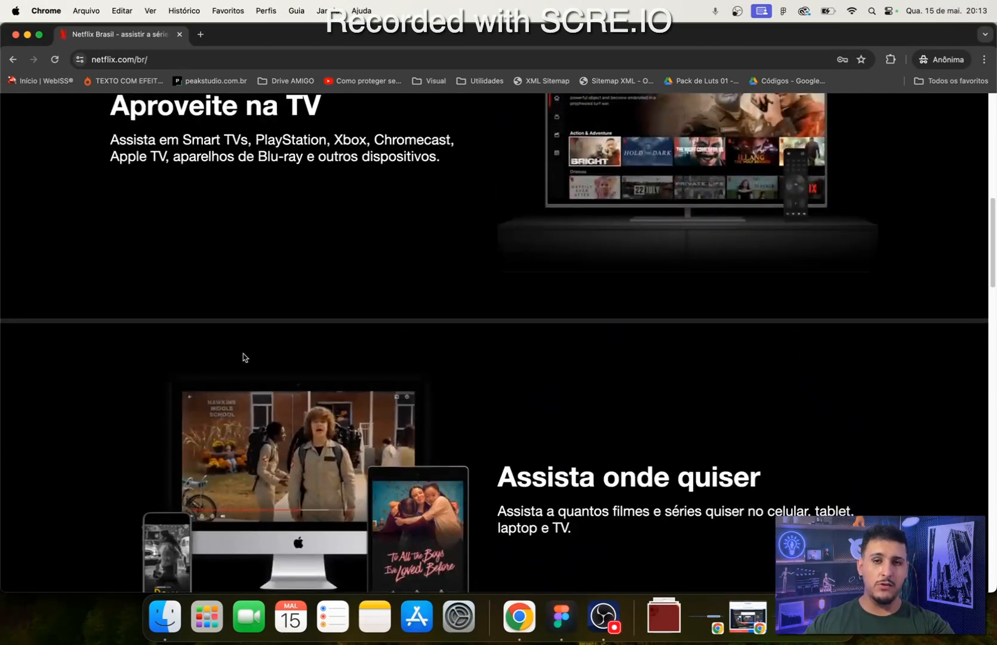
pyautogui.scroll(8, 243, 353)
pyautogui.scroll(-4, 181, 387)
pyautogui.scroll(-10, 178, 394)
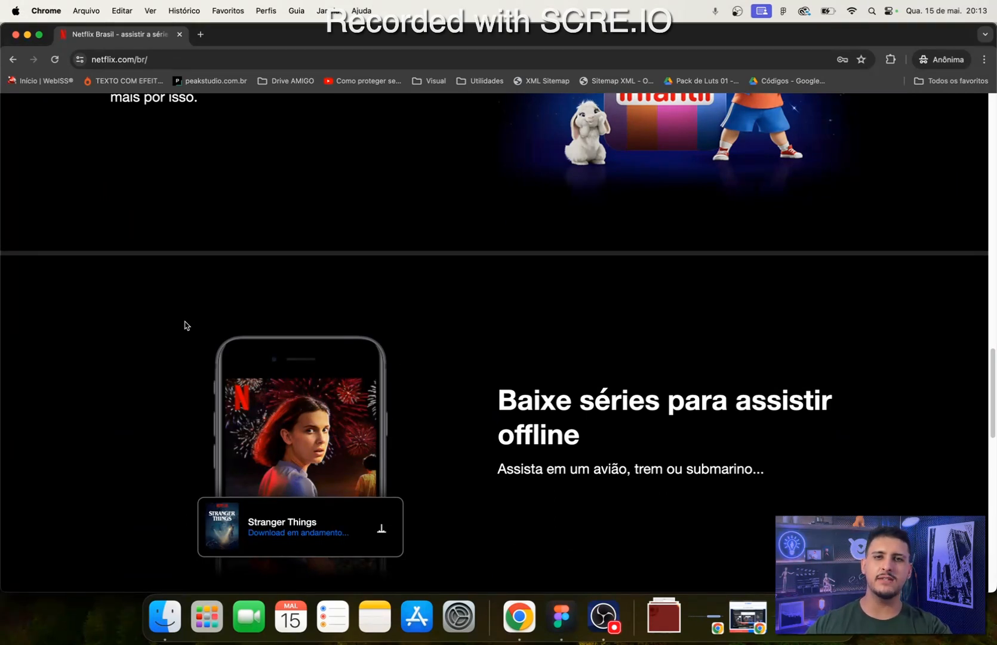
pyautogui.scroll(-5, 207, 408)
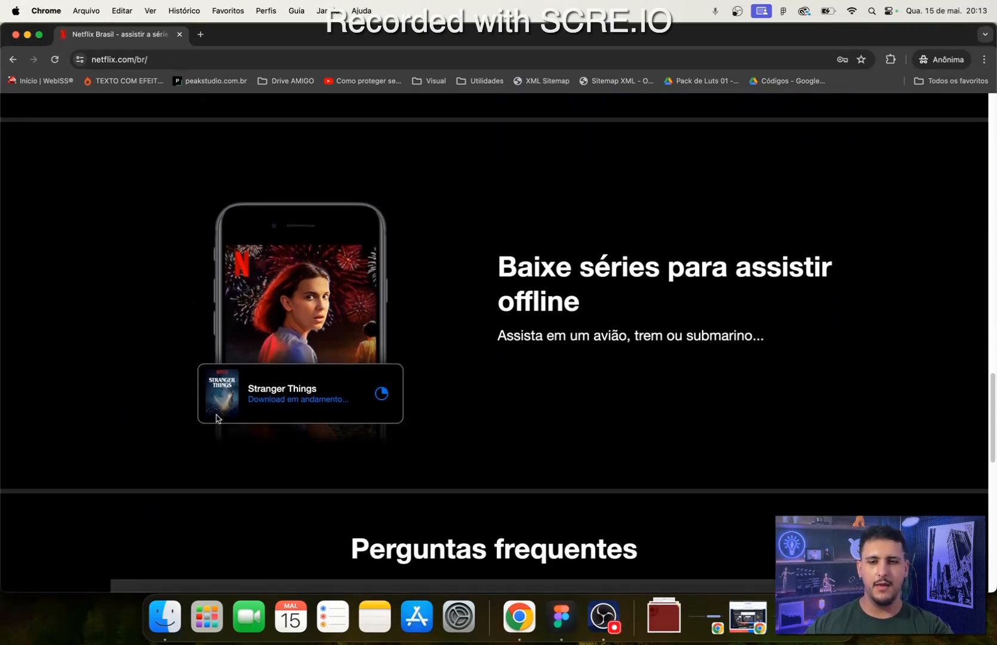
pyautogui.scroll(6, 359, 434)
pyautogui.scroll(10, 433, 420)
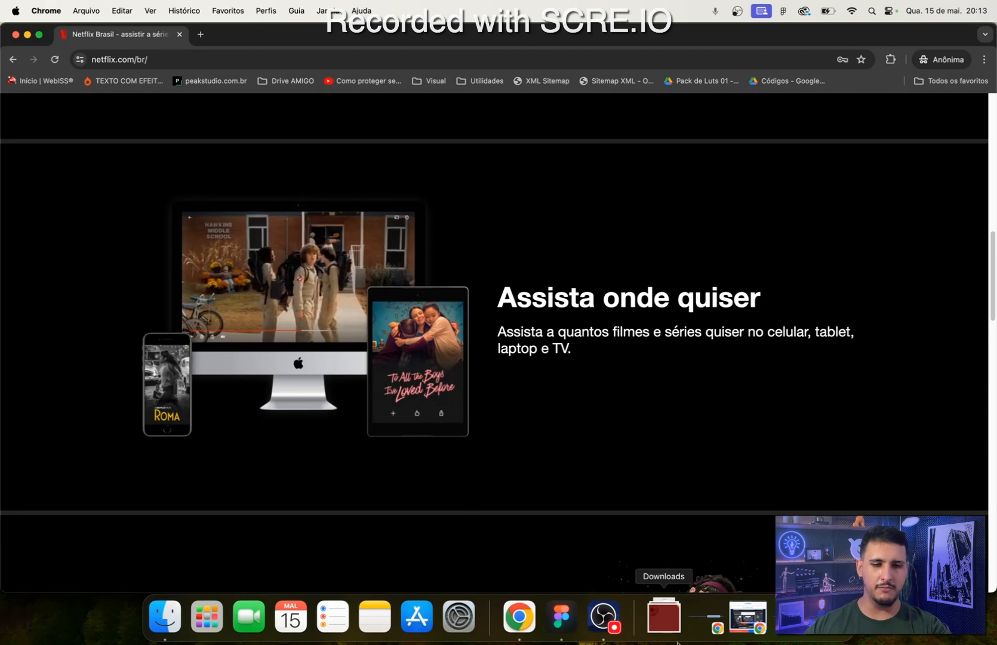
# - Switch to Figma and set the Desktop frame's fill colour to black 000000
pyautogui.click(561, 616)
pyautogui.click(870, 361)
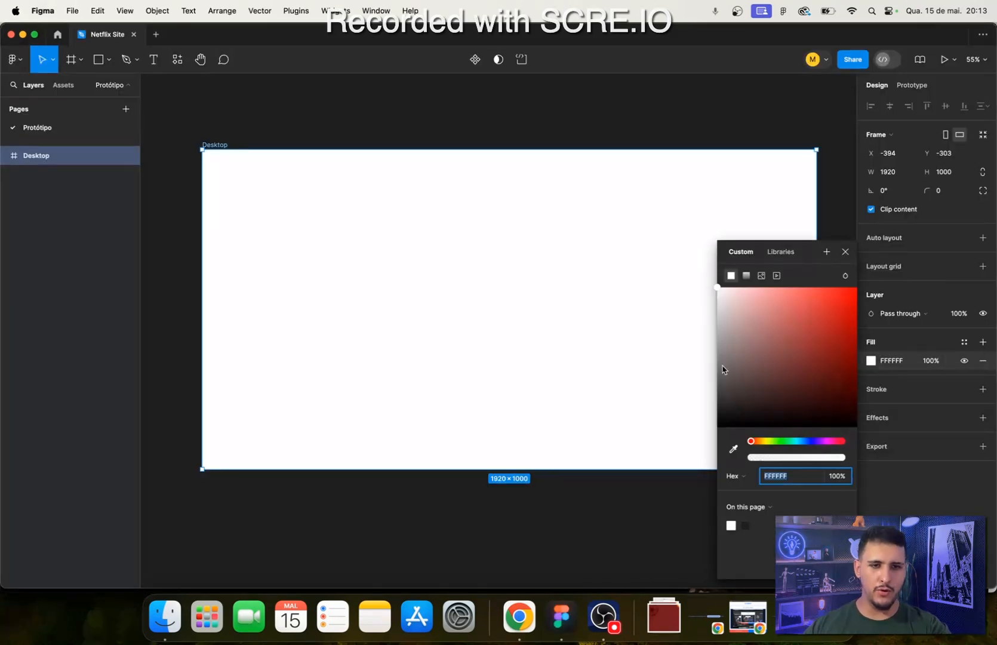
pyautogui.moveTo(751, 323); pyautogui.dragTo(713, 285)
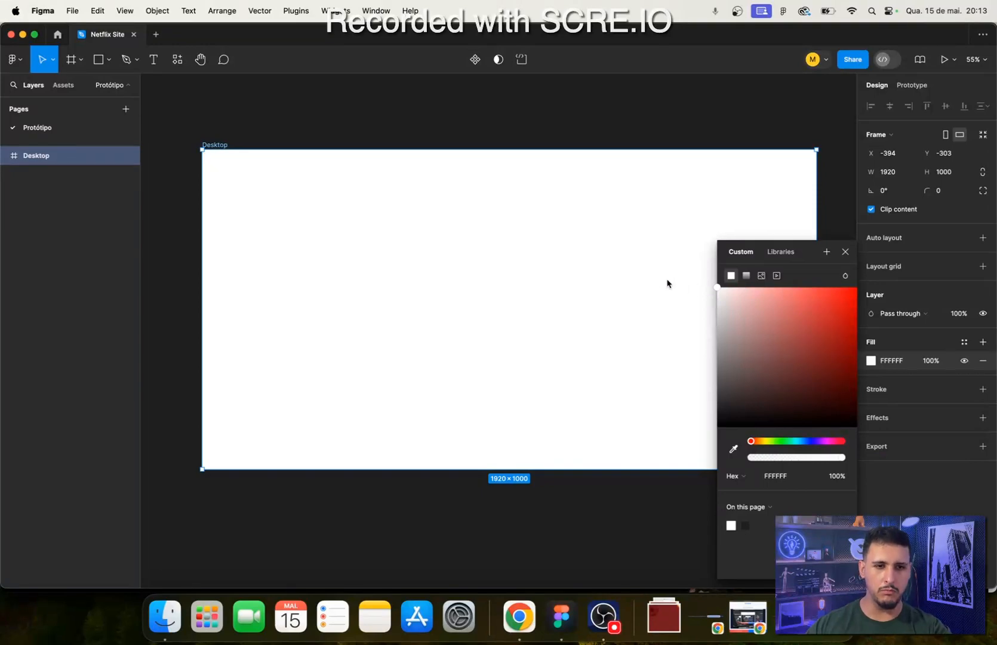
pyautogui.moveTo(759, 318); pyautogui.dragTo(644, 527)
pyautogui.click(779, 476)
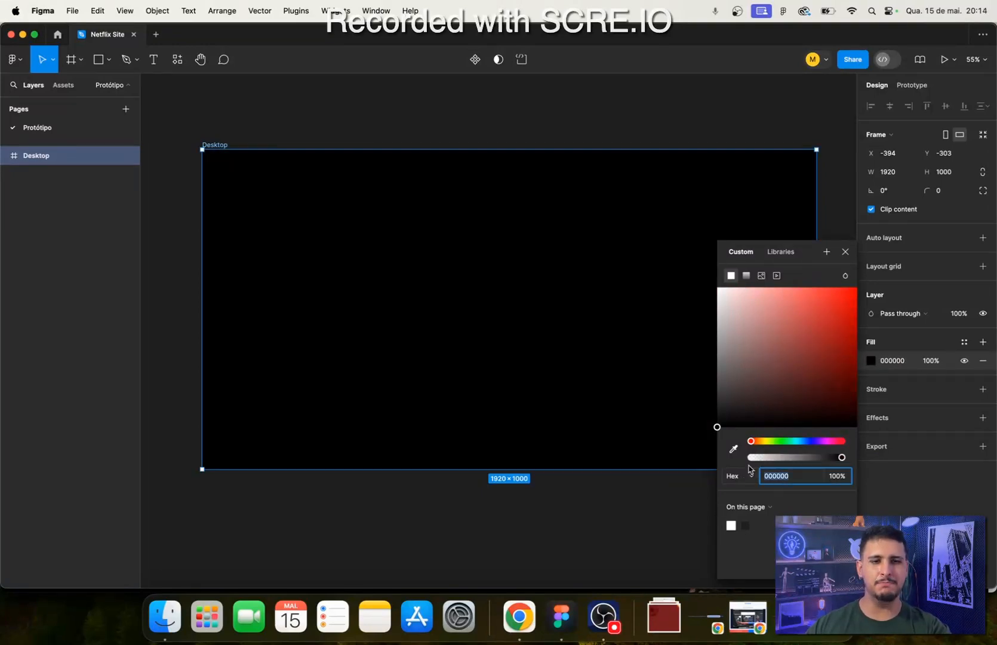
pyautogui.moveTo(737, 410); pyautogui.dragTo(657, 474)
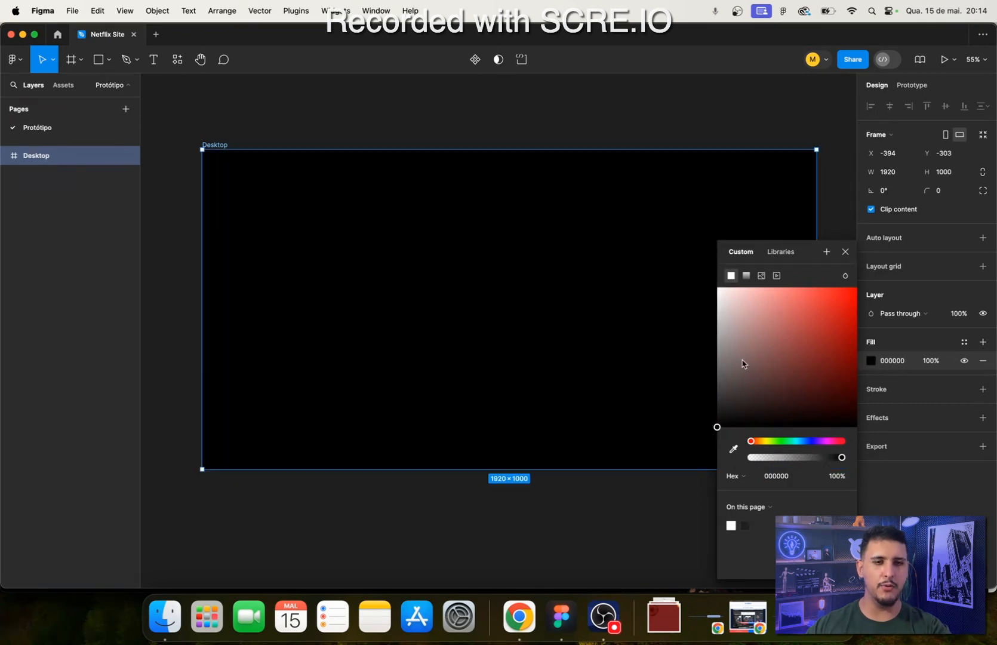
# - Try white FFFFFF as the Desktop frame's fill, compare it with the Netflix page in Chrome, and return it to black 000000
pyautogui.moveTo(743, 363); pyautogui.dragTo(651, 250)
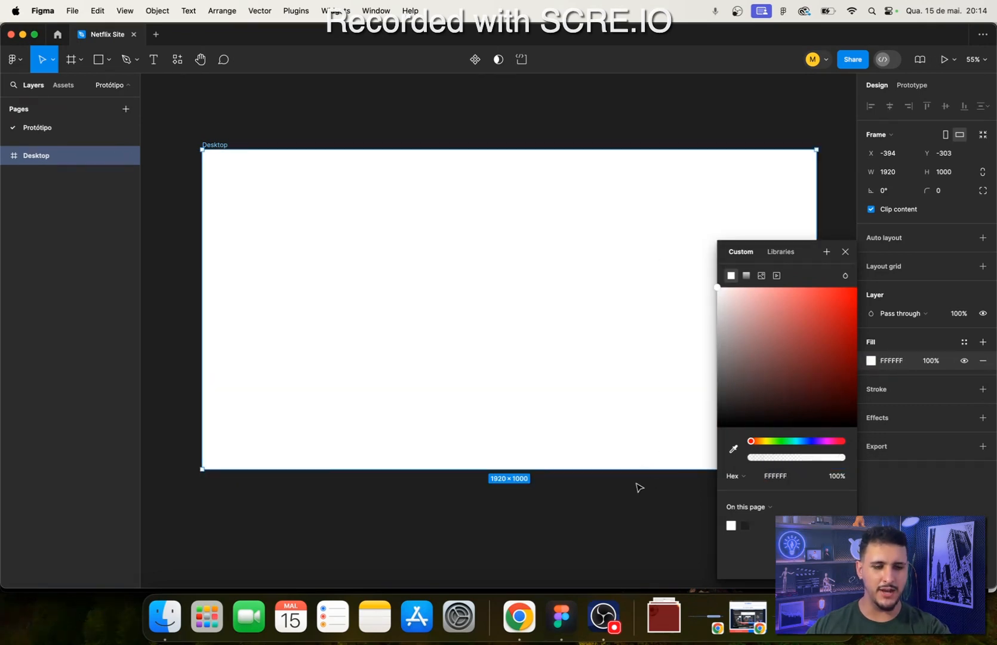
pyautogui.click(519, 616)
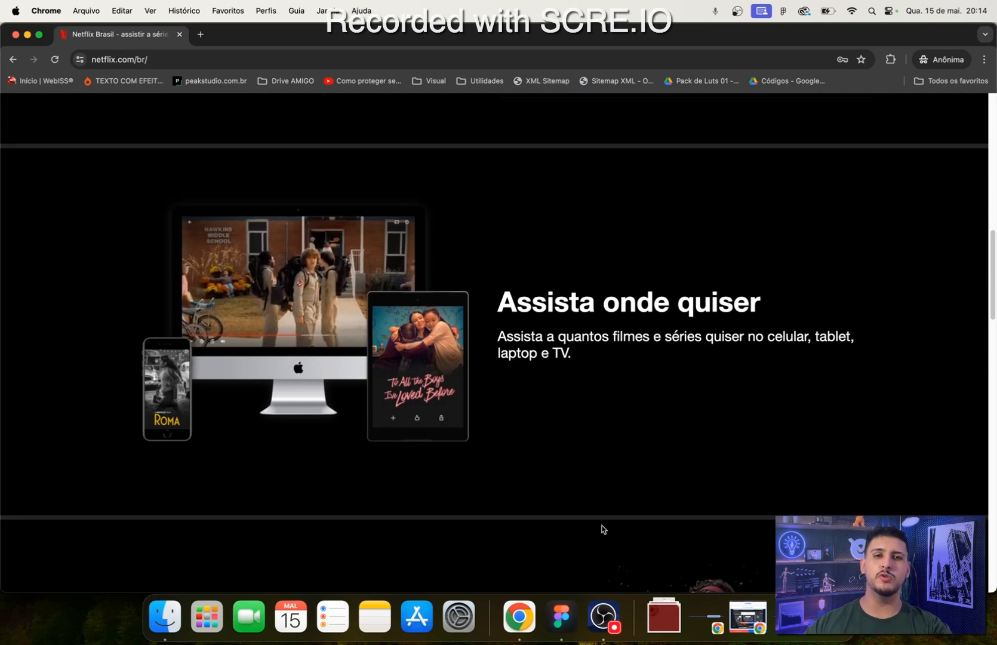
pyautogui.scroll(15, 601, 530)
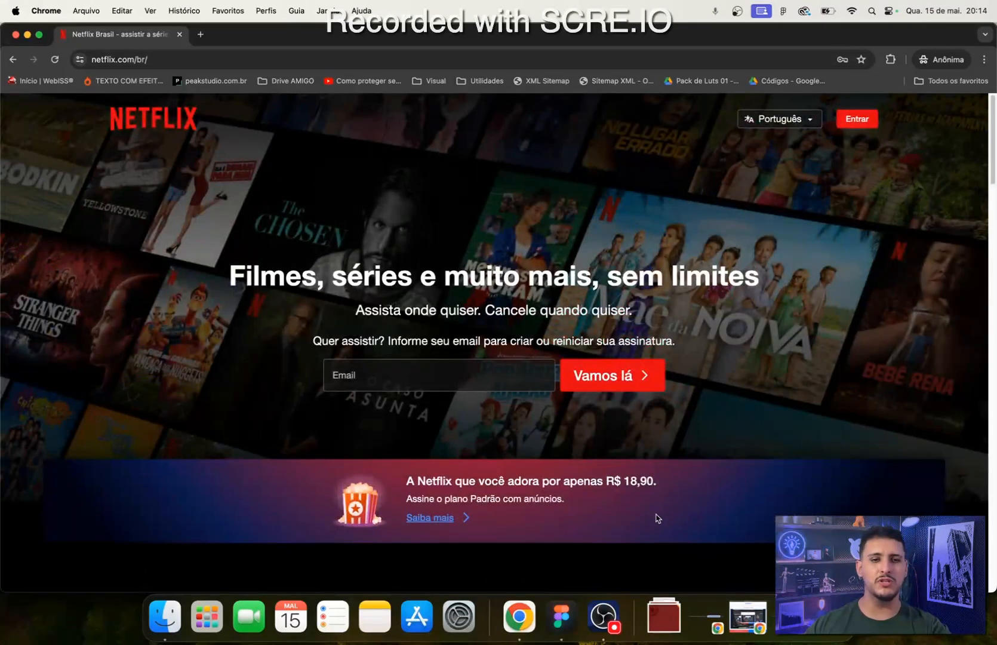
pyautogui.click(562, 617)
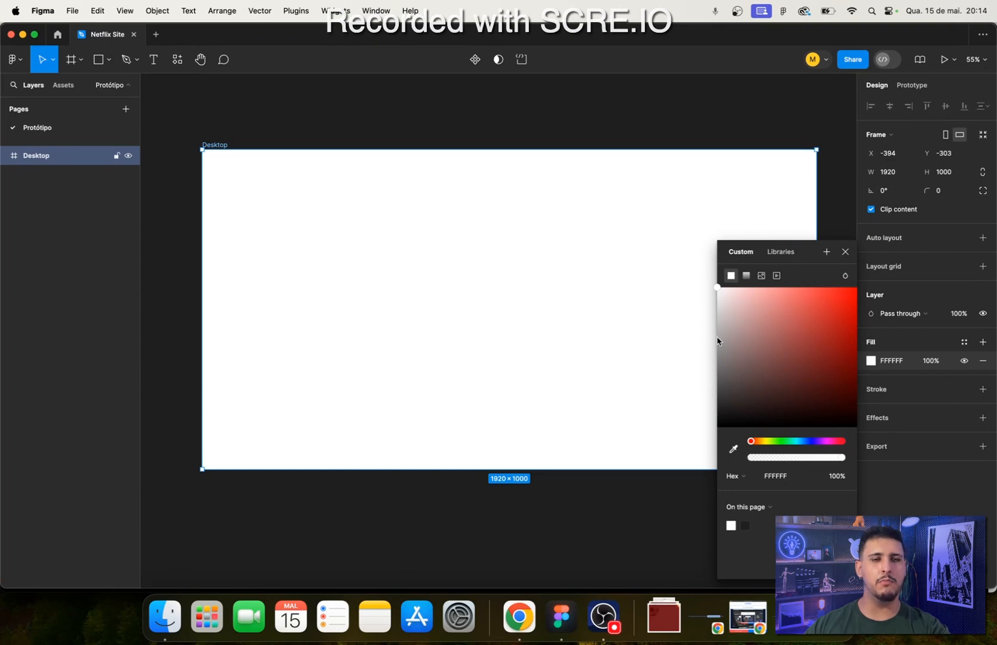
pyautogui.moveTo(719, 340); pyautogui.dragTo(673, 292)
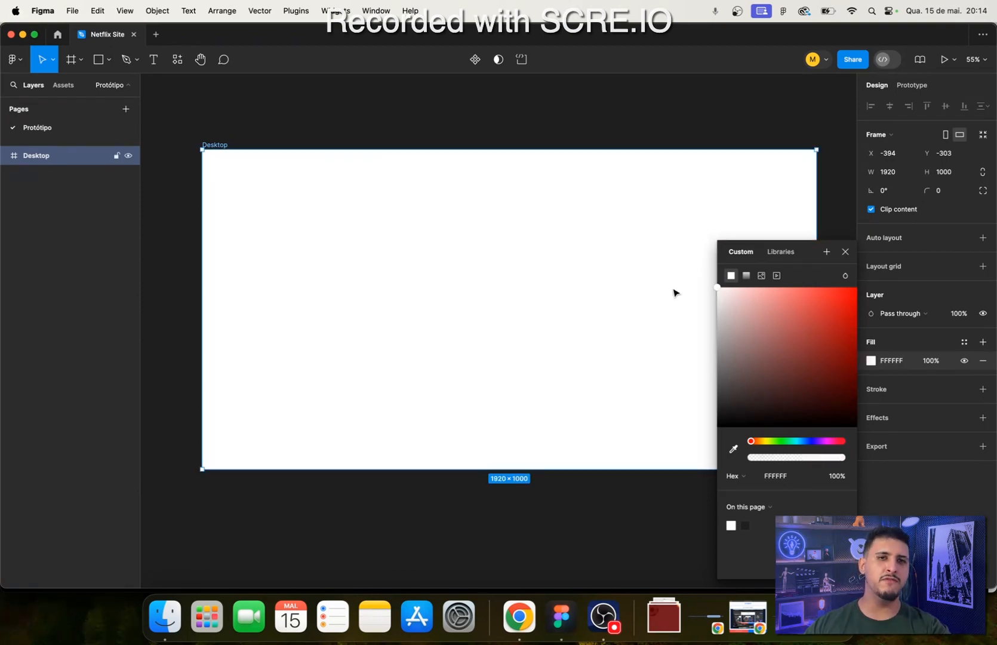
pyautogui.moveTo(732, 328); pyautogui.dragTo(589, 220)
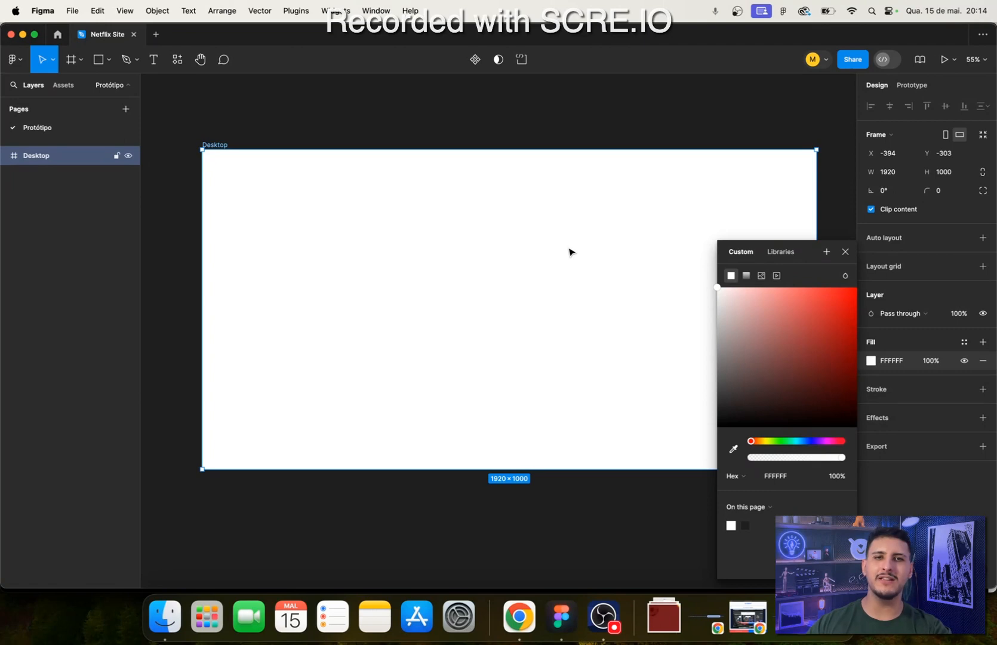
pyautogui.moveTo(723, 343); pyautogui.dragTo(674, 300)
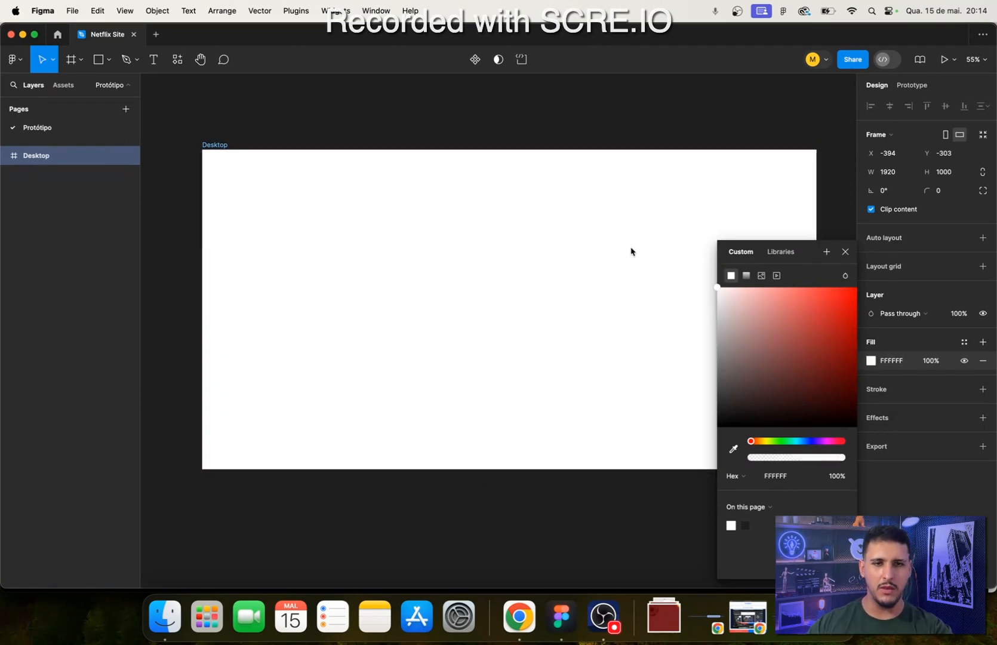
pyautogui.moveTo(747, 335); pyautogui.dragTo(635, 497)
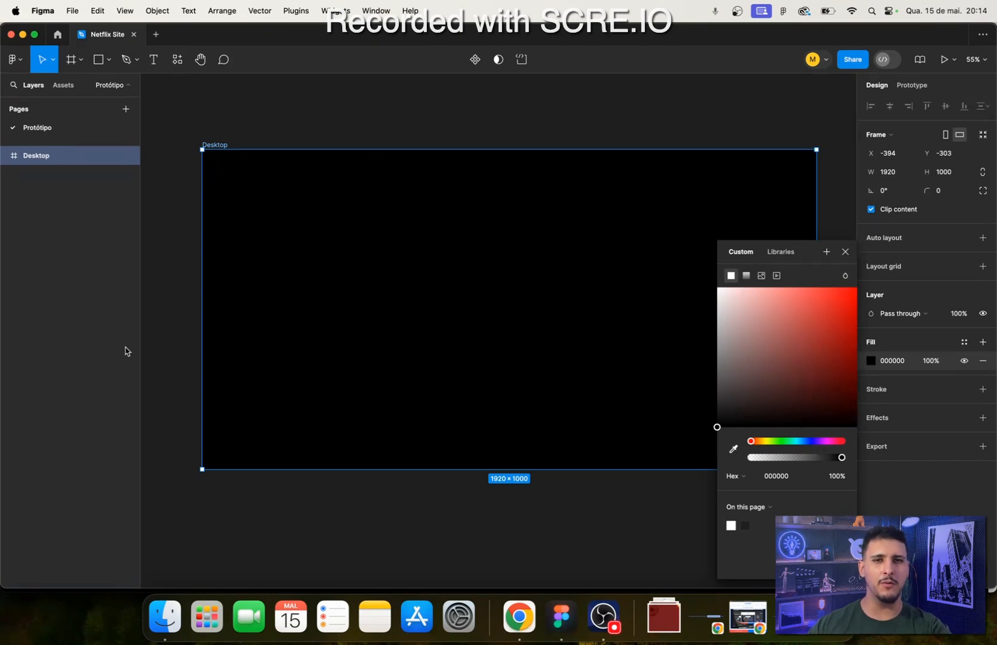
pyautogui.moveTo(764, 431); pyautogui.dragTo(588, 529)
# - Switch to Chrome and inspect the background around Assista onde quiser and the sections down to Perguntas frequentes
pyautogui.click(519, 617)
pyautogui.scroll(-15, 583, 403)
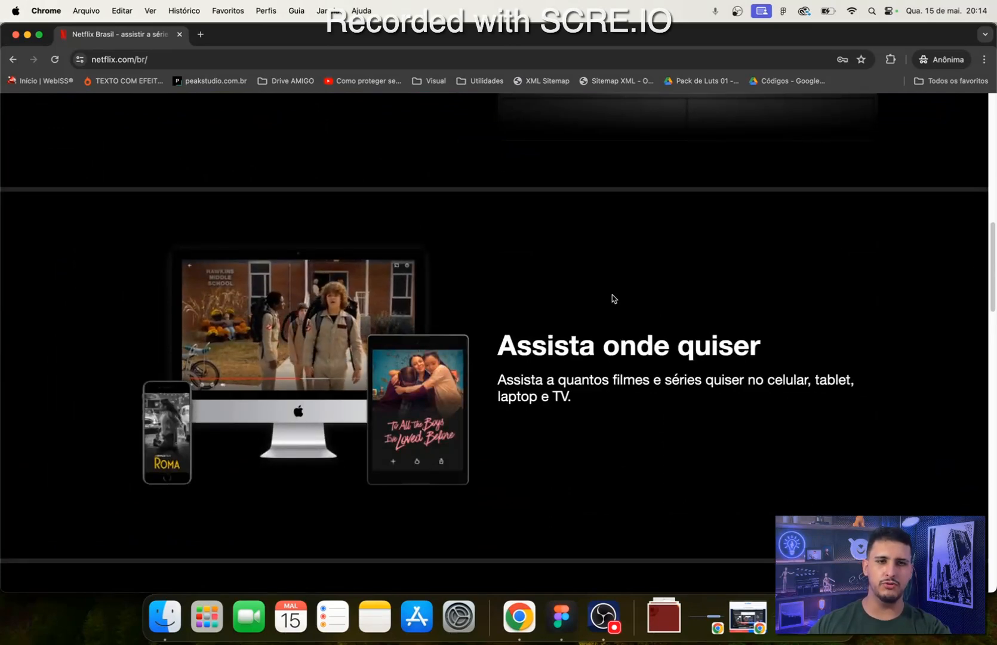
pyautogui.moveTo(614, 299); pyautogui.dragTo(799, 471)
pyautogui.click(799, 472)
pyautogui.moveTo(741, 257); pyautogui.dragTo(659, 561)
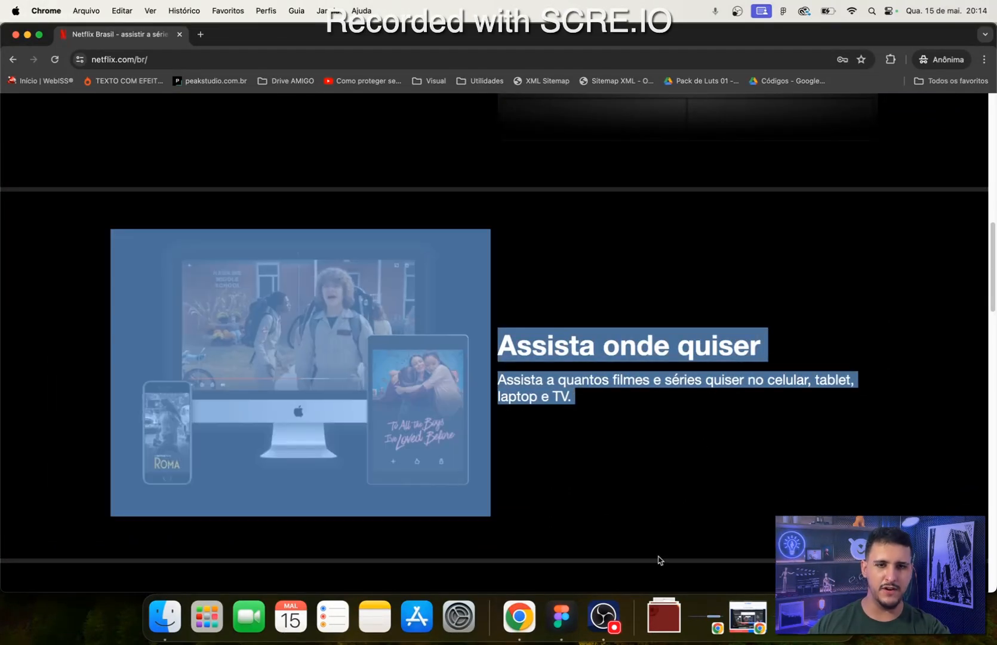
pyautogui.scroll(-8, 659, 561)
pyautogui.moveTo(463, 197); pyautogui.dragTo(481, 480)
pyautogui.click(427, 444)
pyautogui.scroll(-10, 427, 444)
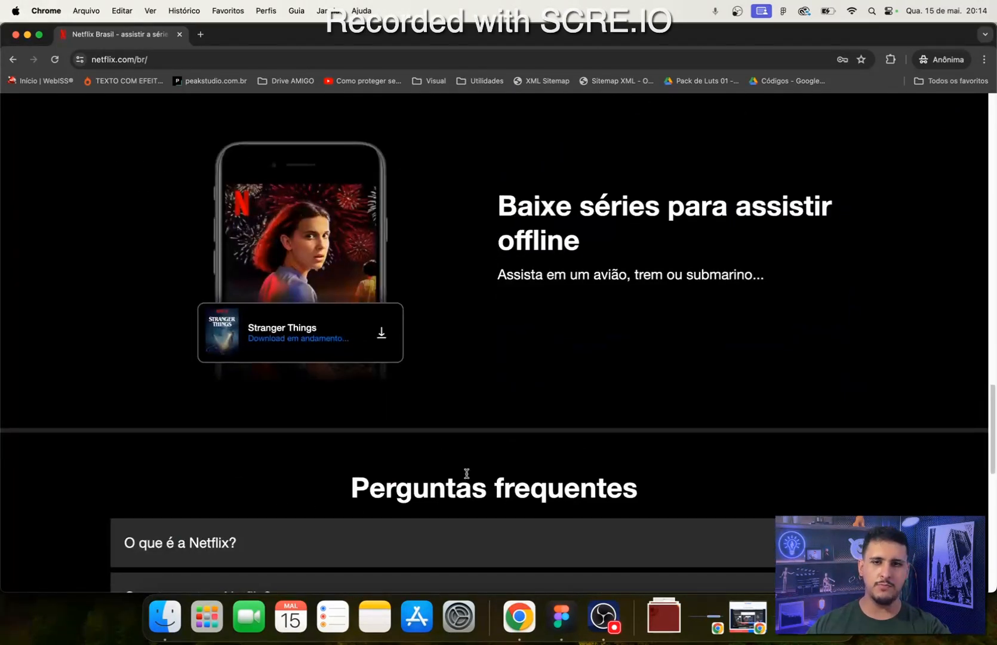
pyautogui.scroll(20, 490, 481)
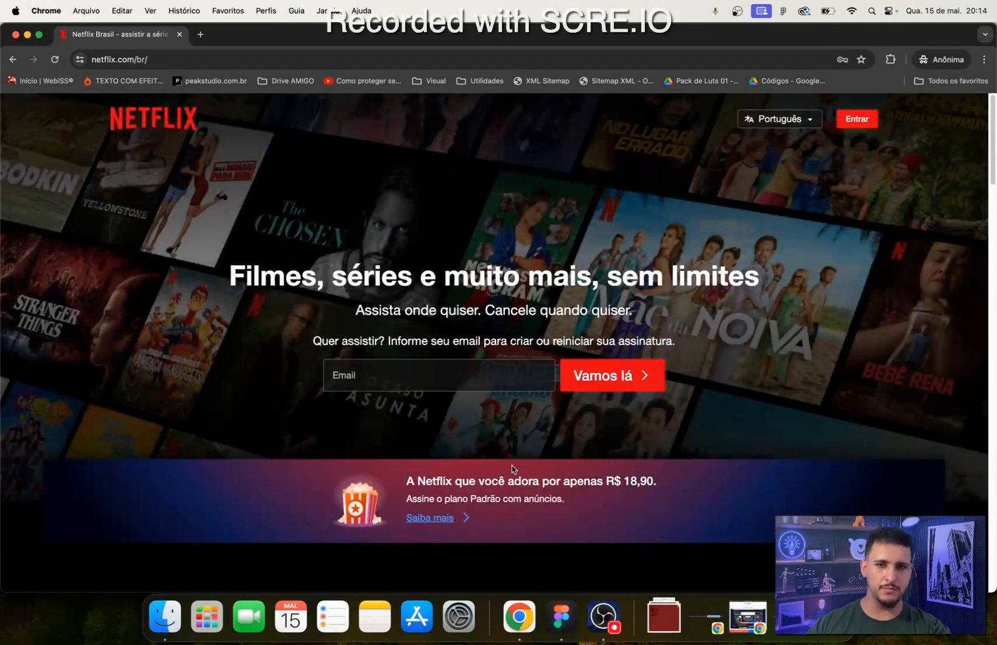
pyautogui.scroll(-3, 312, 251)
pyautogui.scroll(4, 311, 328)
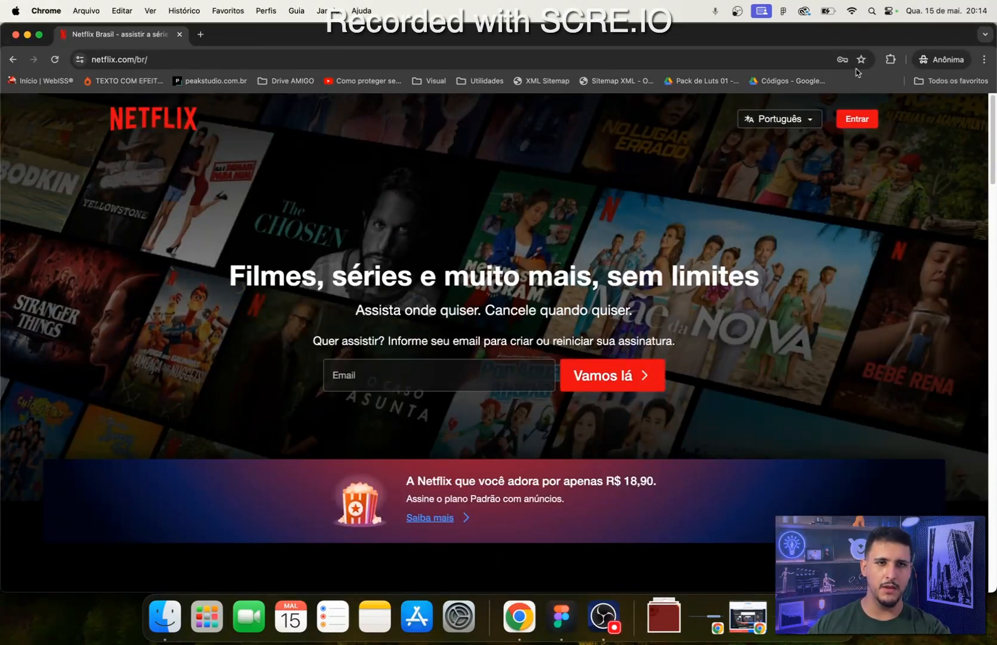
# - Search Google in a new tab for collor zilla and open the ColorZilla extension's Chrome Web Store page
pyautogui.click(207, 34)
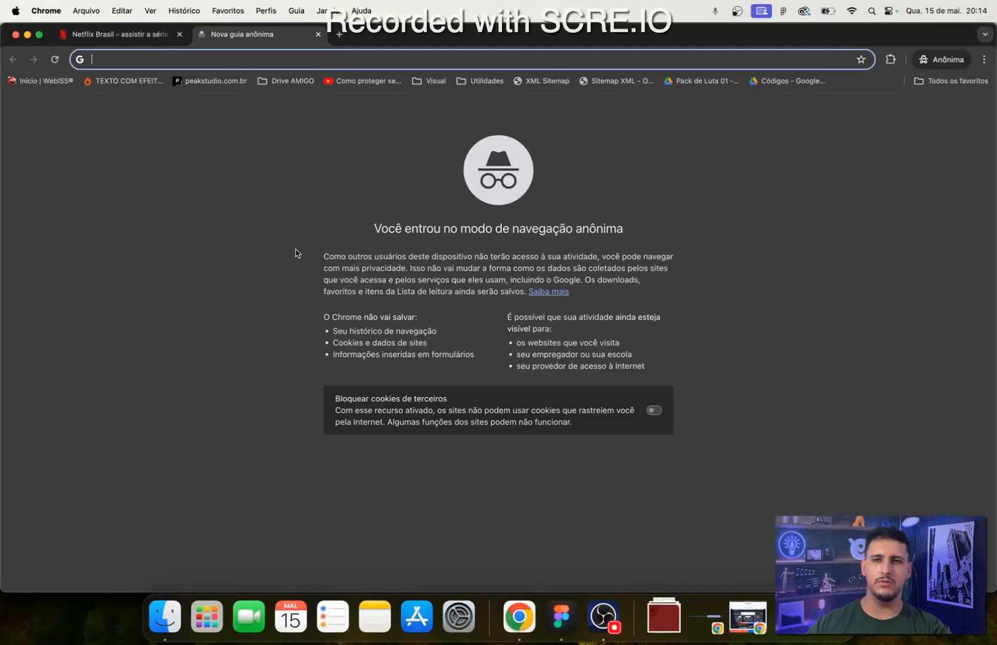
pyautogui.write('coll')
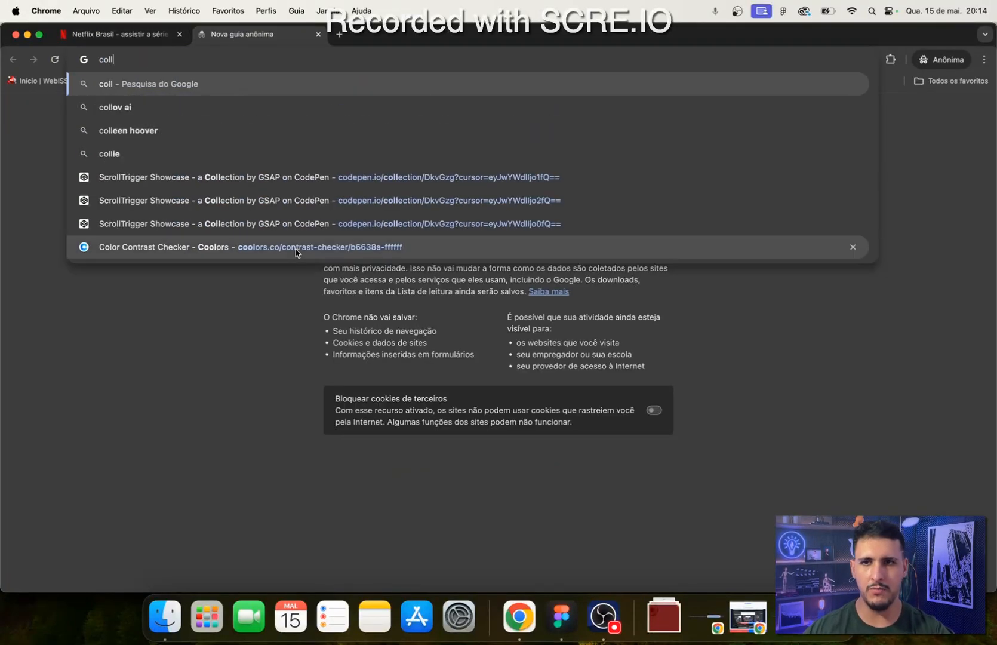
pyautogui.write('or zilla')
pyautogui.press('Return')
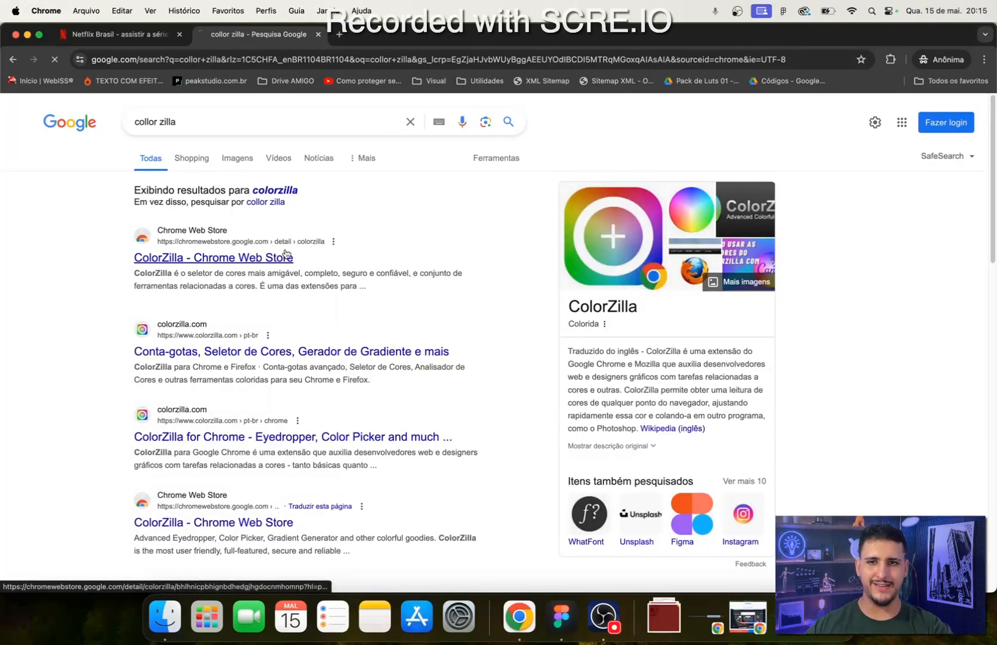
pyautogui.click(269, 262)
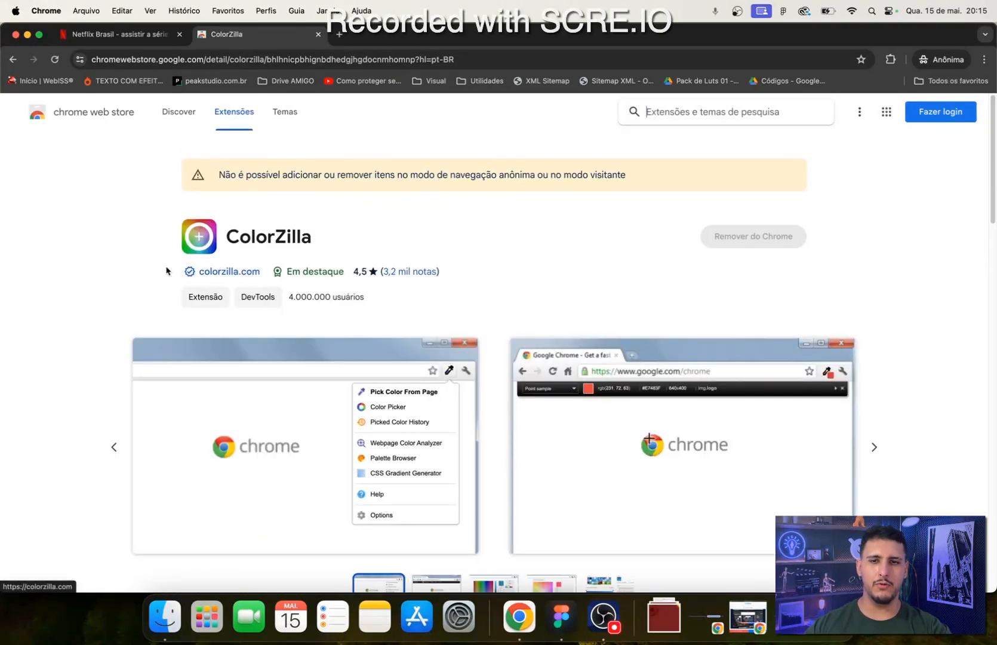
# - Return to the Netflix page, close the ColorZilla tab, and review the page down to the email sign-up form
pyautogui.click(151, 42)
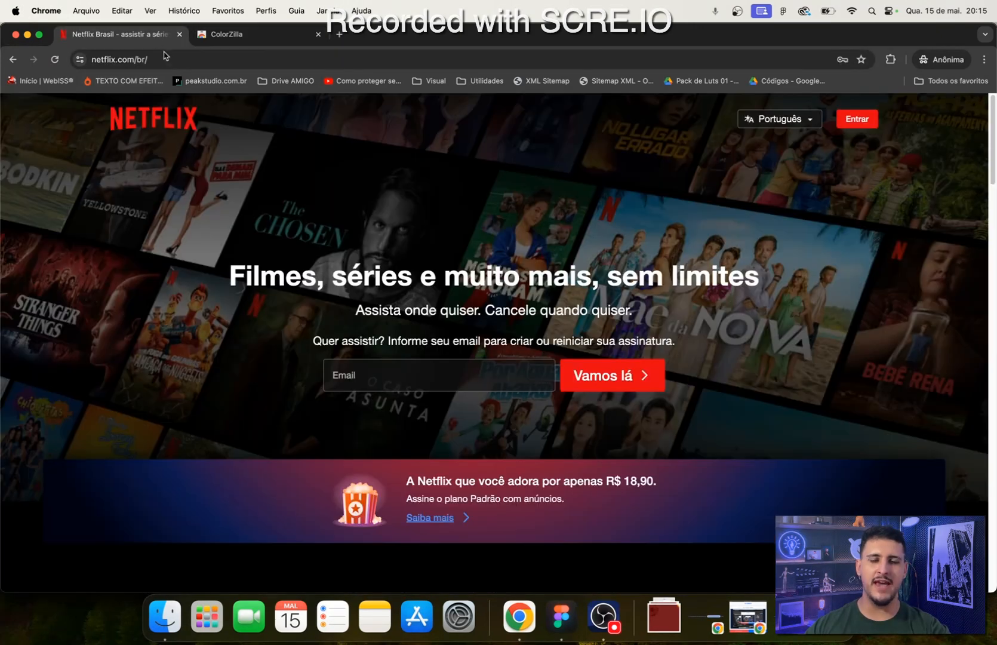
pyautogui.scroll(-6, 622, 425)
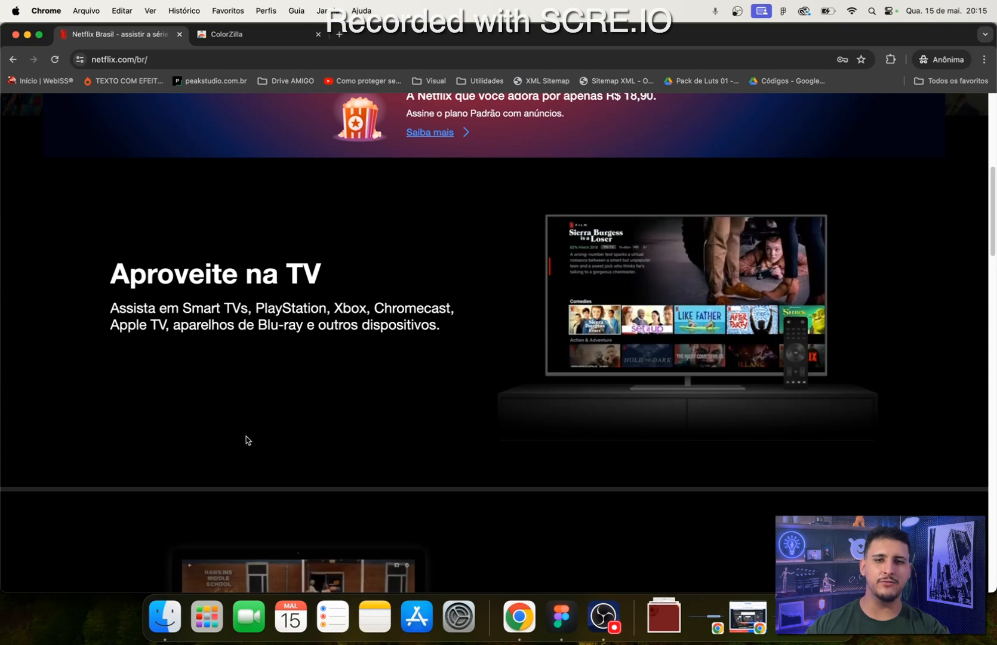
pyautogui.scroll(2, 242, 533)
pyautogui.scroll(4, 241, 533)
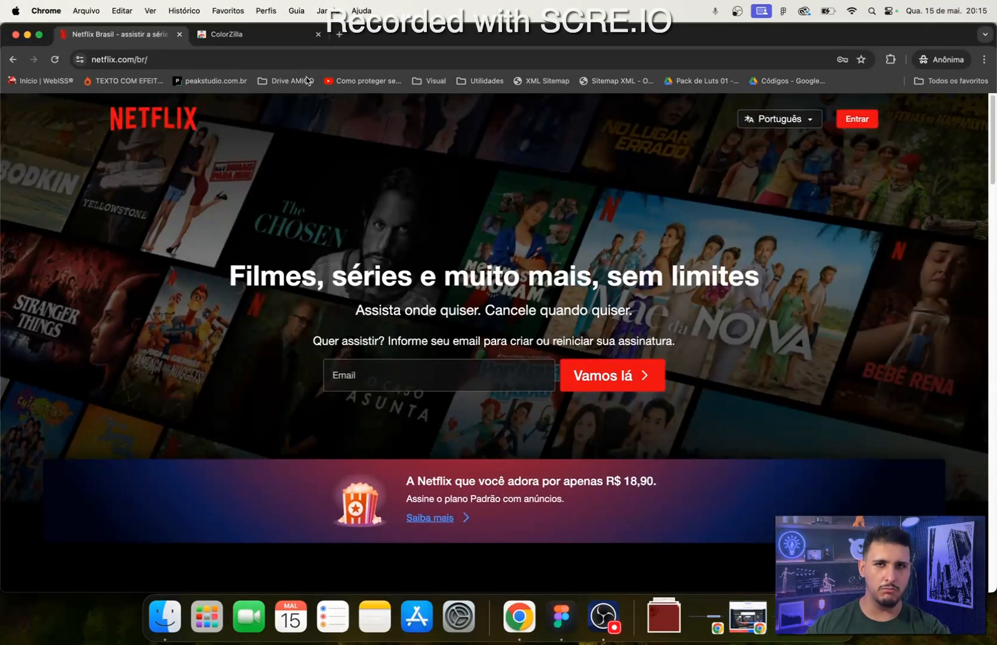
pyautogui.click(318, 34)
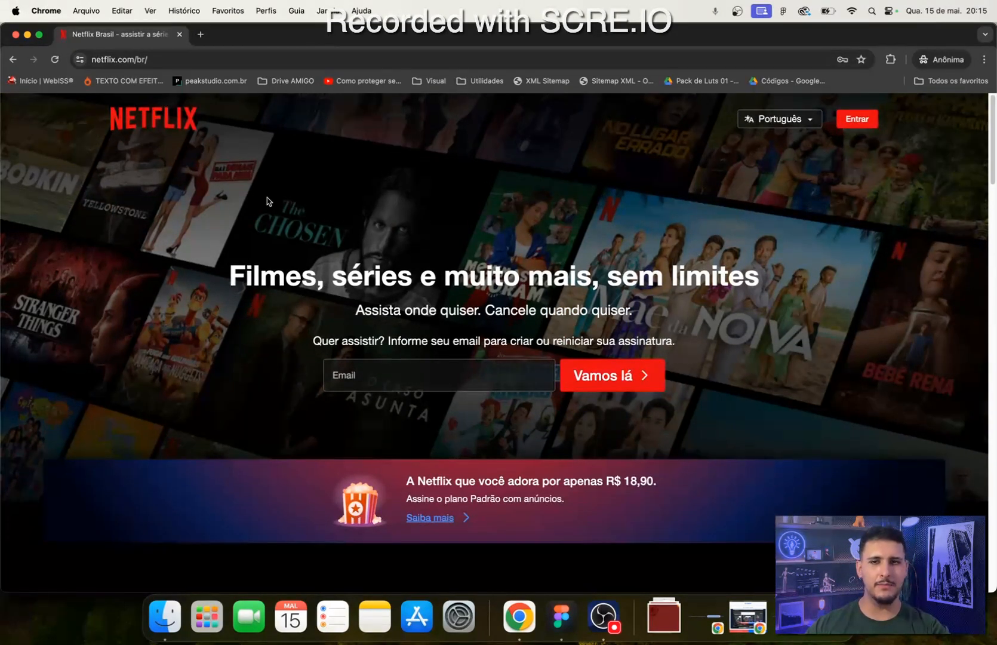
pyautogui.scroll(-10, 272, 400)
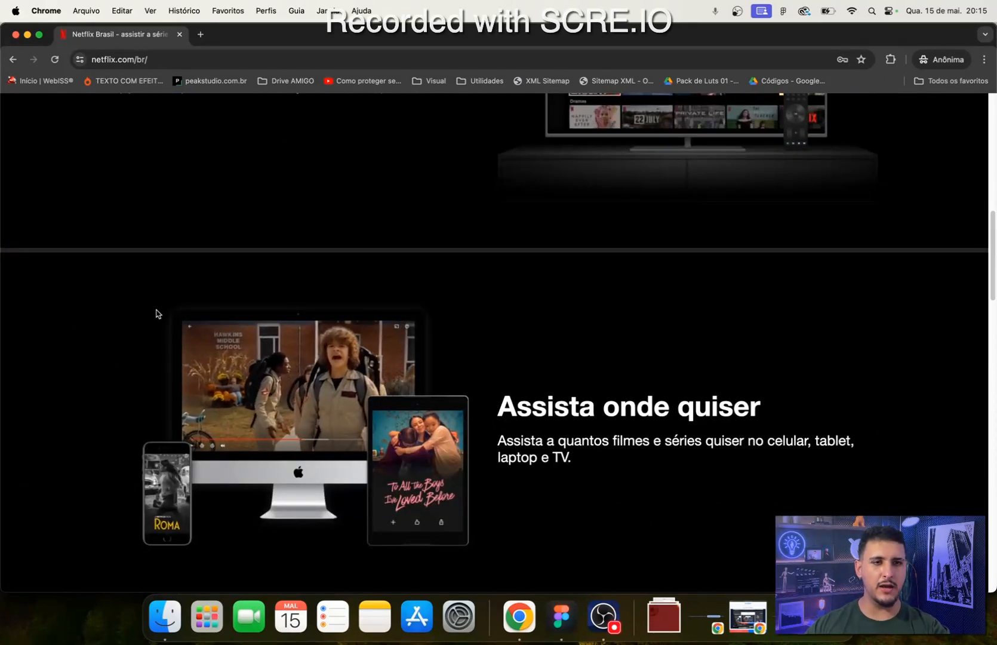
pyautogui.scroll(-12, 155, 313)
pyautogui.scroll(-8, 334, 358)
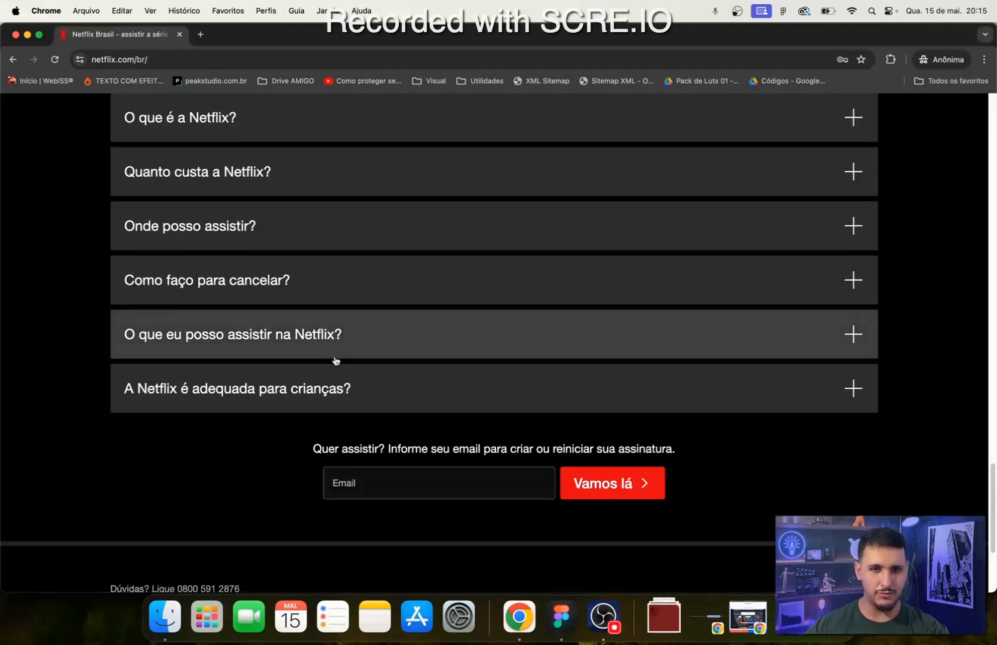
pyautogui.scroll(18, 412, 396)
pyautogui.scroll(10, 473, 429)
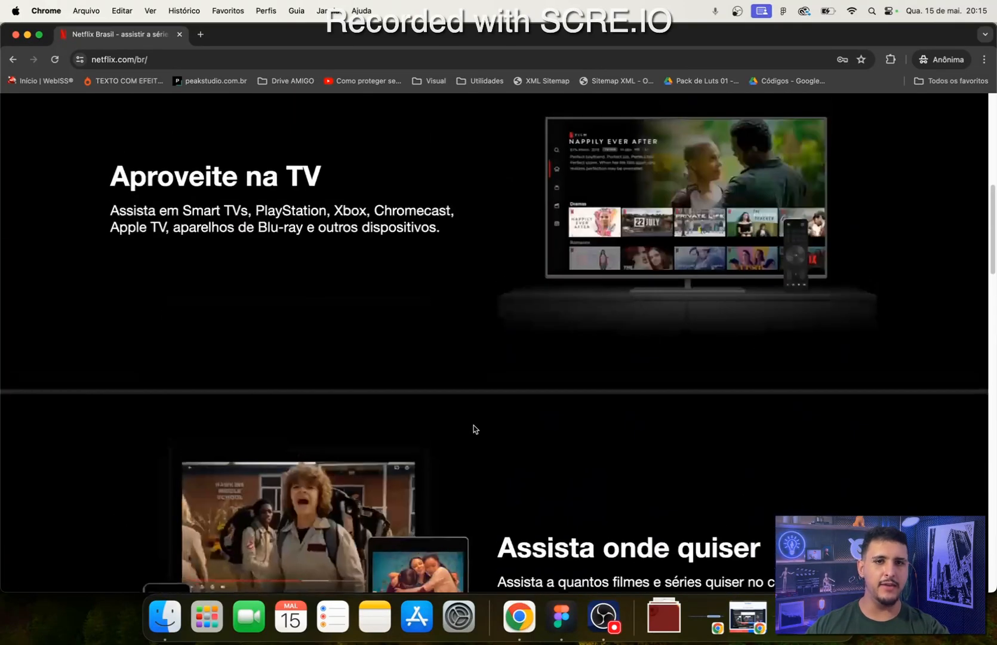
pyautogui.scroll(-4, 436, 306)
pyautogui.scroll(6, 746, 388)
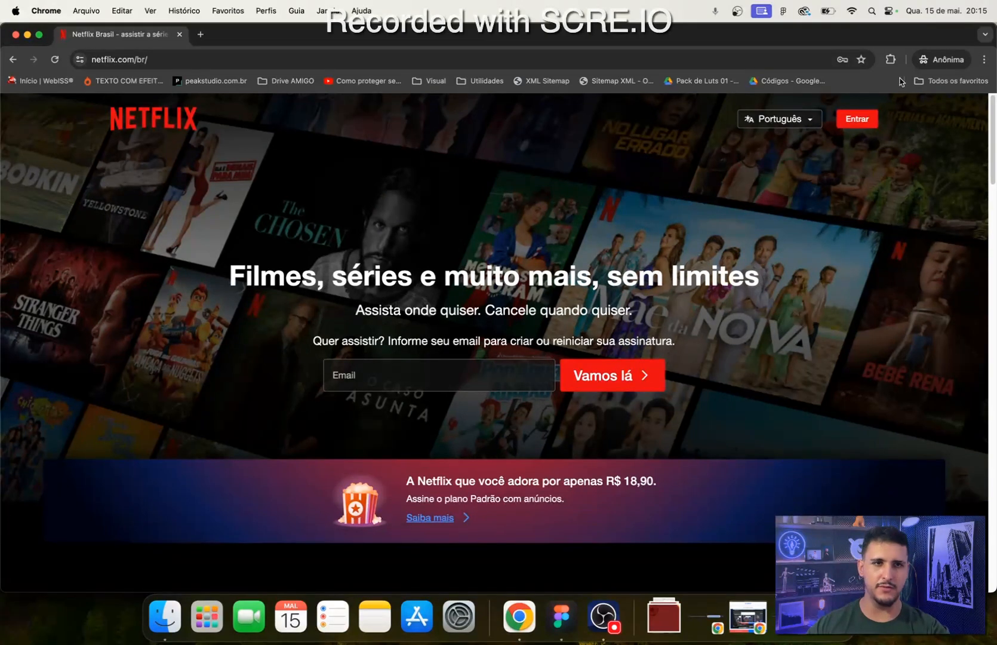
# - Start the ColorZilla extension's page colour picker, sample the background beside Aproveite na TV, and close the picker
pyautogui.click(891, 60)
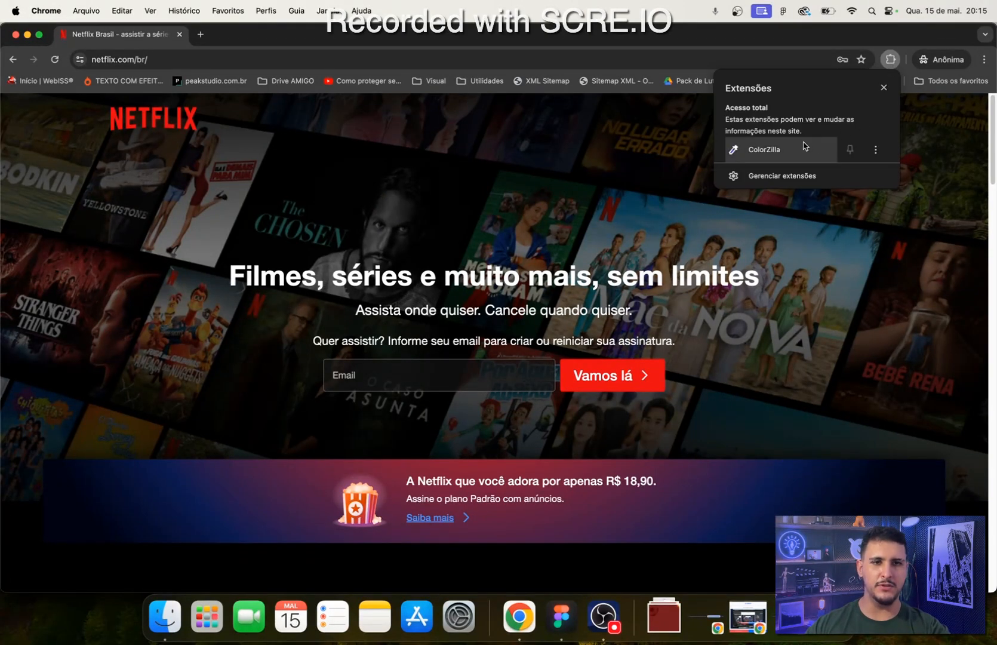
pyautogui.click(849, 149)
pyautogui.click(565, 295)
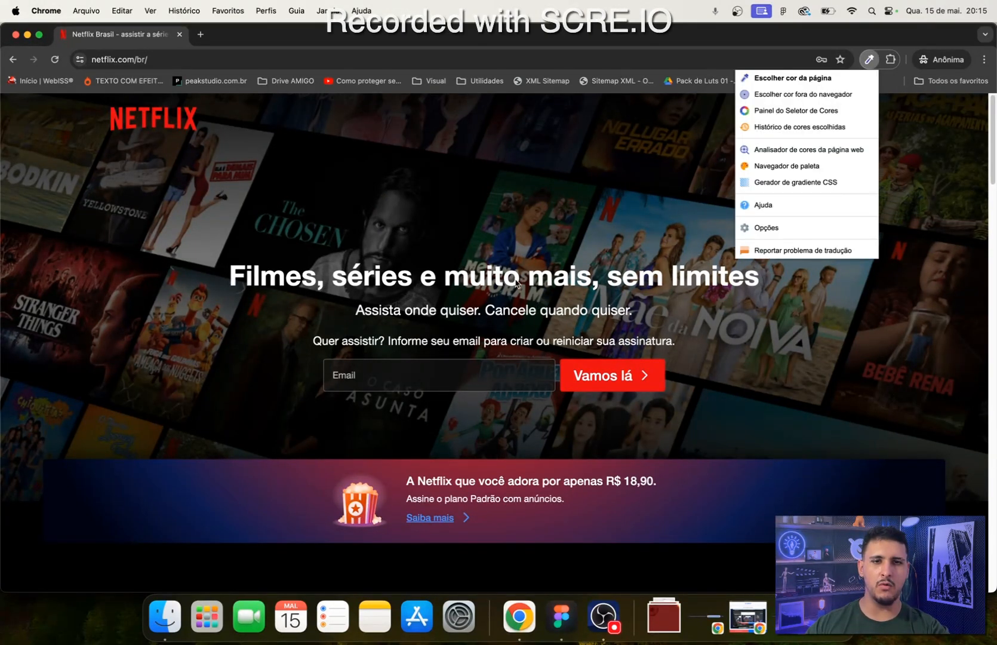
pyautogui.click(778, 79)
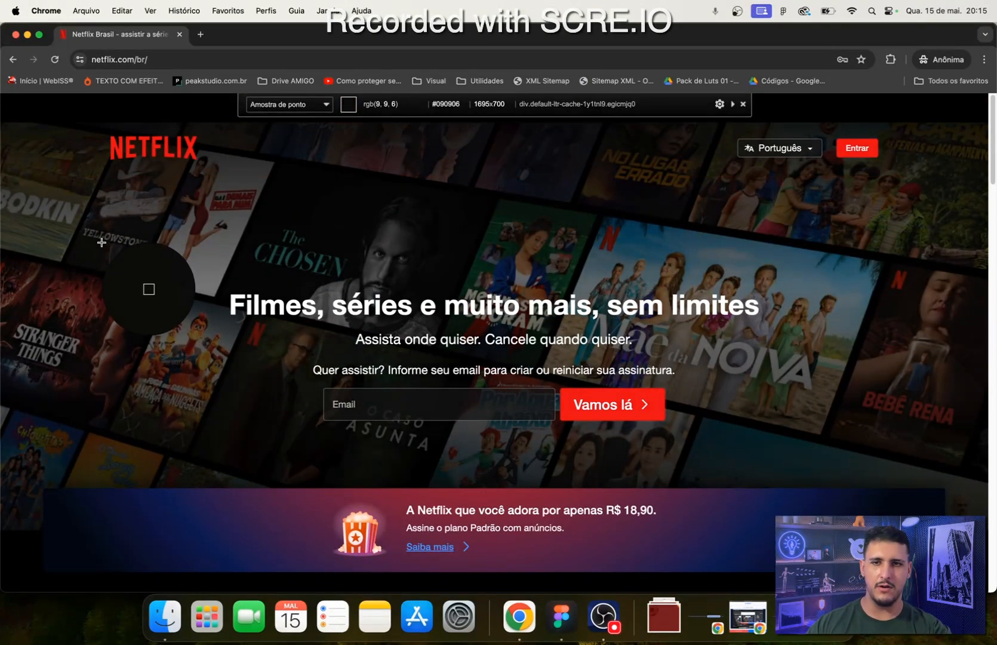
pyautogui.scroll(-6, 100, 239)
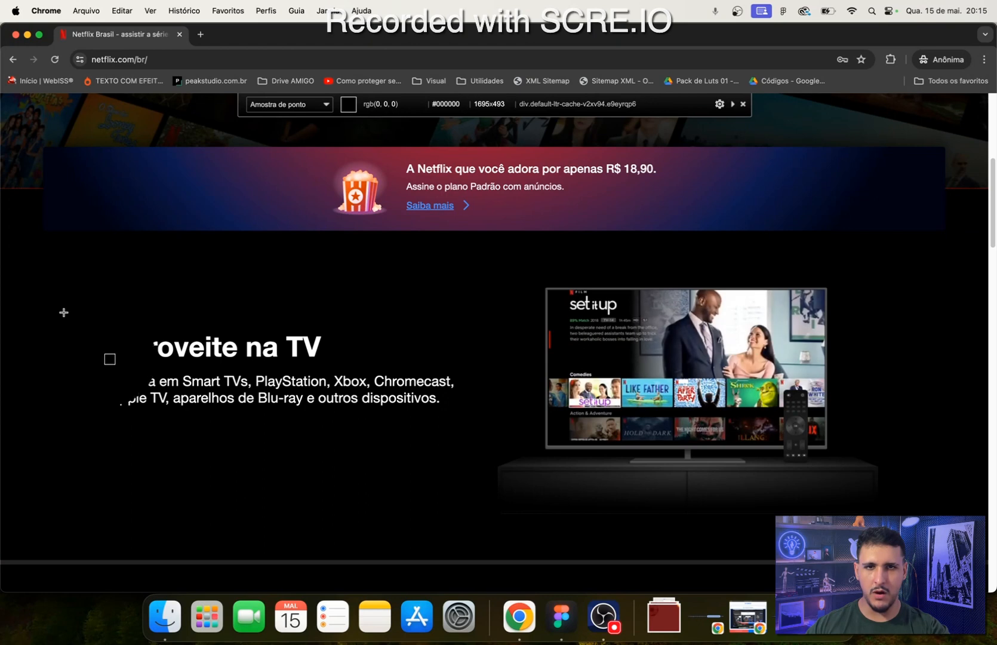
pyautogui.click(128, 360)
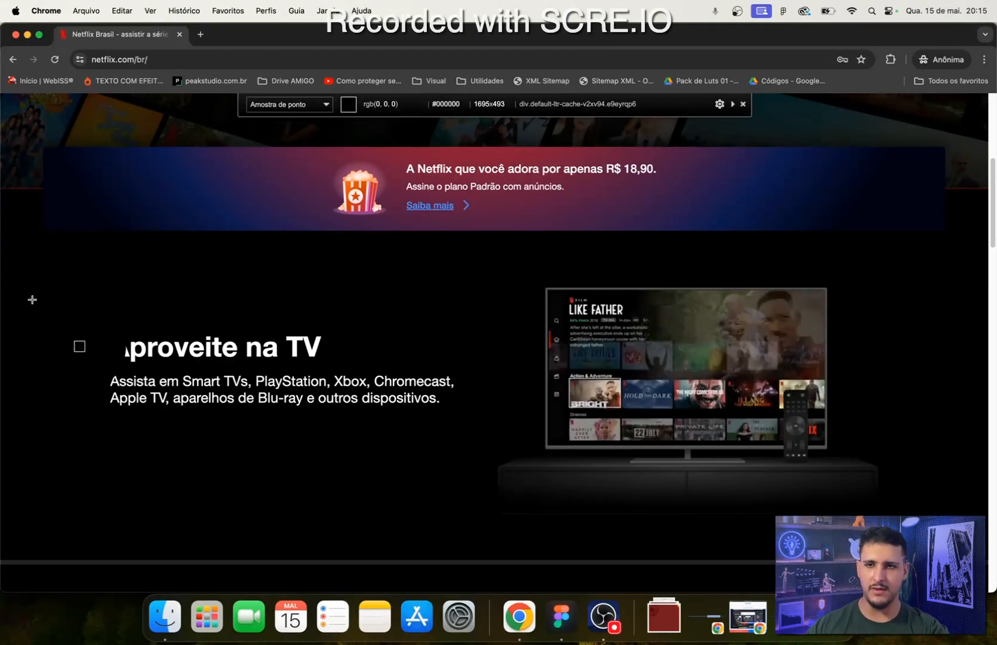
pyautogui.click(743, 104)
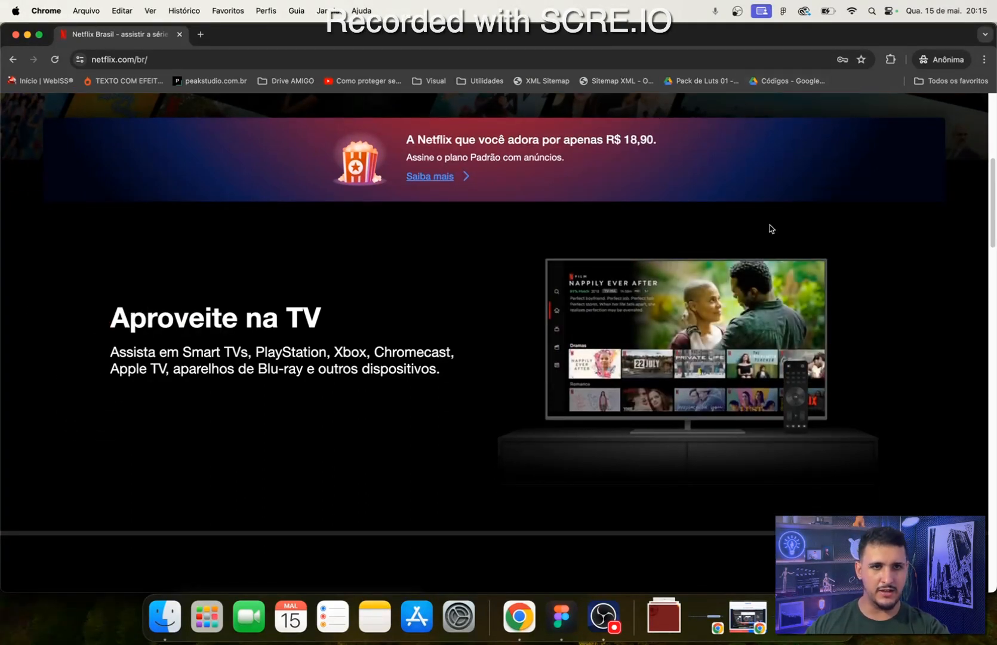
# - Switch to Figma and change the Desktop frame's fill to pure black, 000000
pyautogui.scroll(5, 746, 358)
pyautogui.click(561, 617)
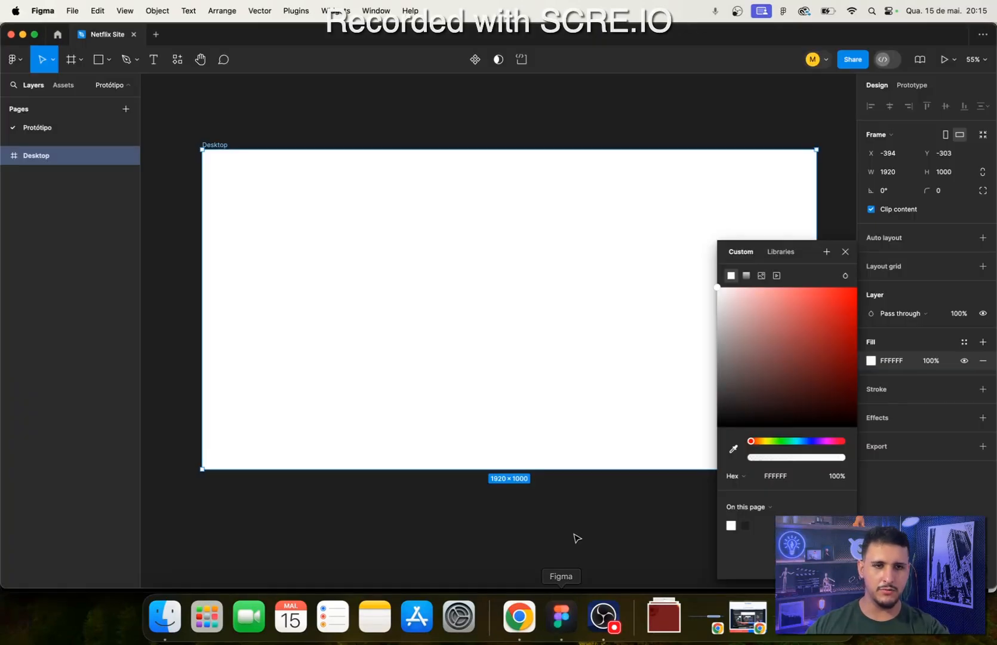
pyautogui.moveTo(751, 404); pyautogui.dragTo(702, 436)
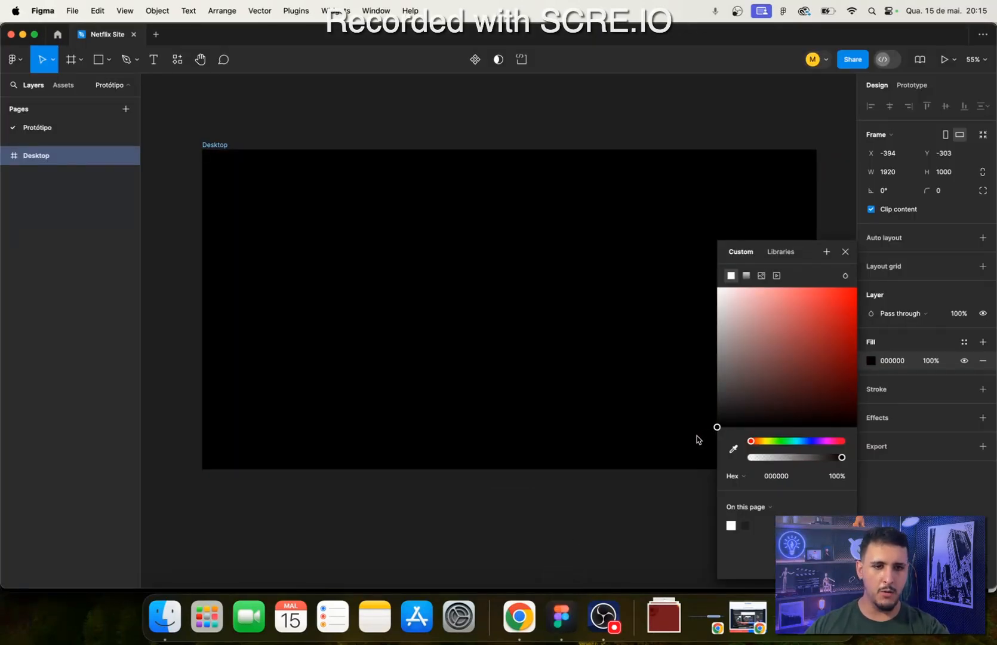
# - Try 1C1C1C as the Desktop frame's fill, and return the fill to 000000
pyautogui.click(779, 472)
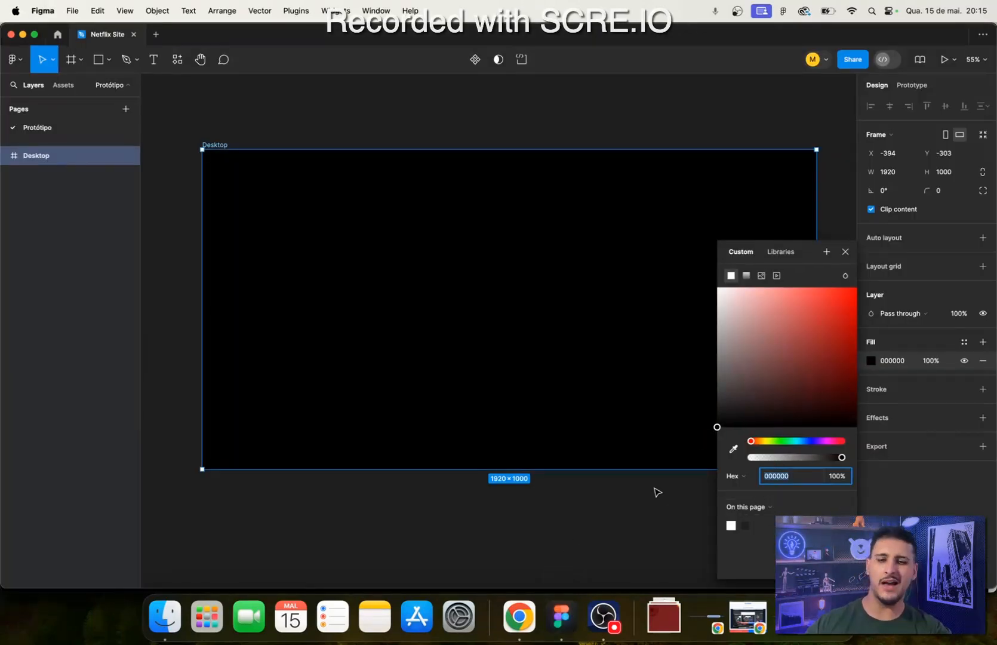
pyautogui.write('1c1c1c')
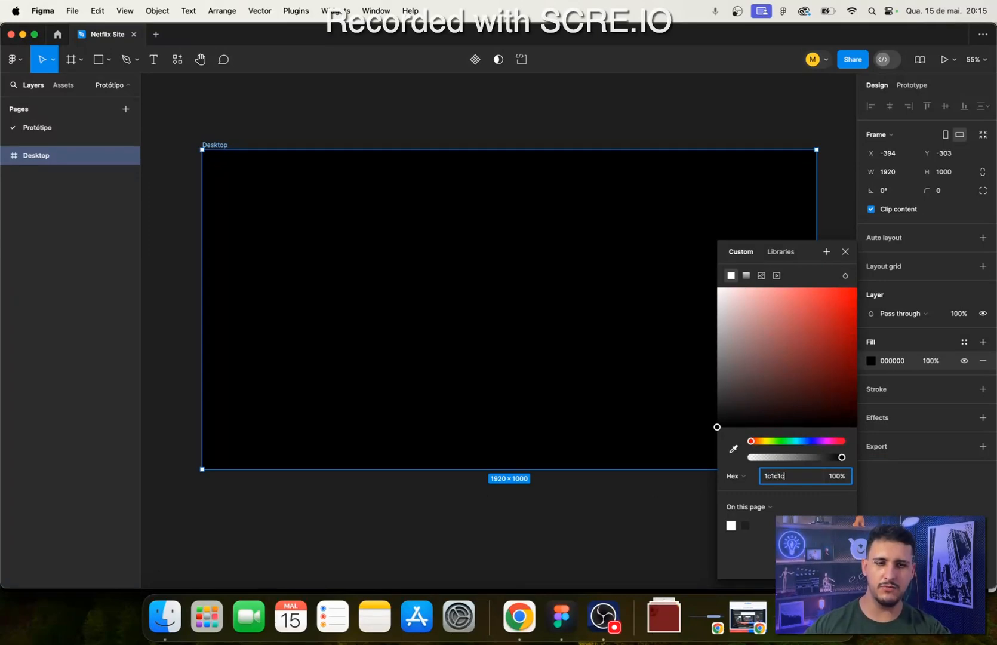
pyautogui.press('Return')
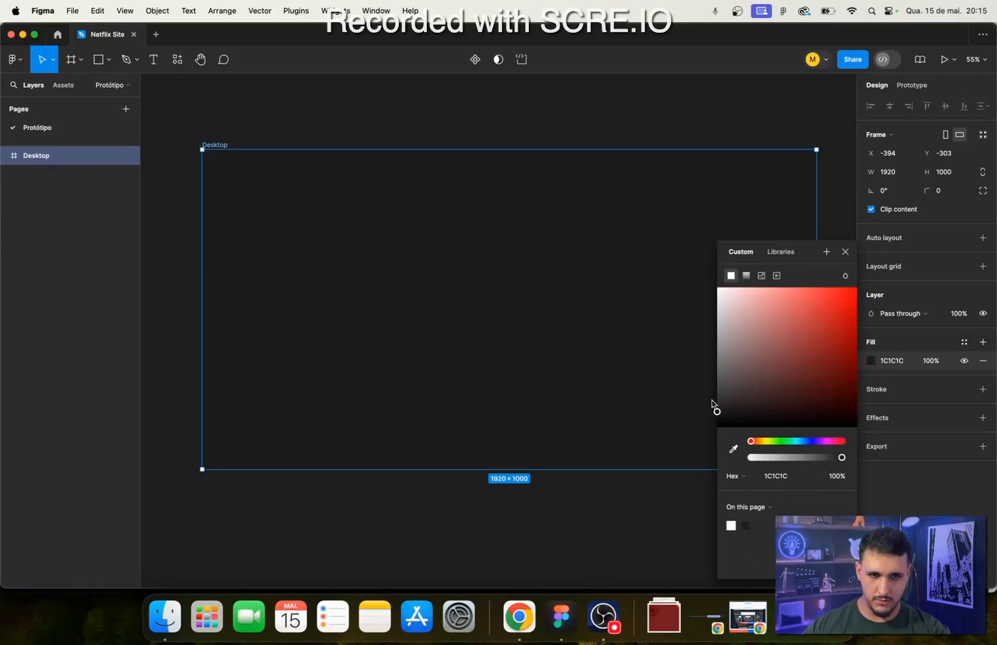
pyautogui.scroll(5, 713, 406)
pyautogui.moveTo(716, 412); pyautogui.dragTo(688, 449)
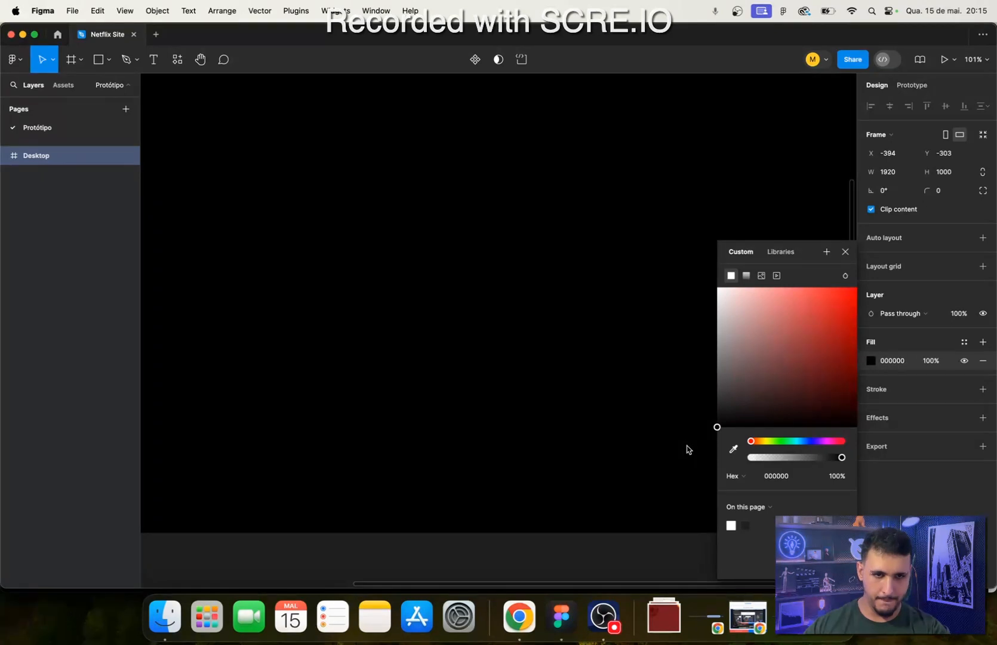
# - Set the Desktop frame's fill to 0A0A0A and compare it with the Netflix page in Chrome
pyautogui.click(770, 476)
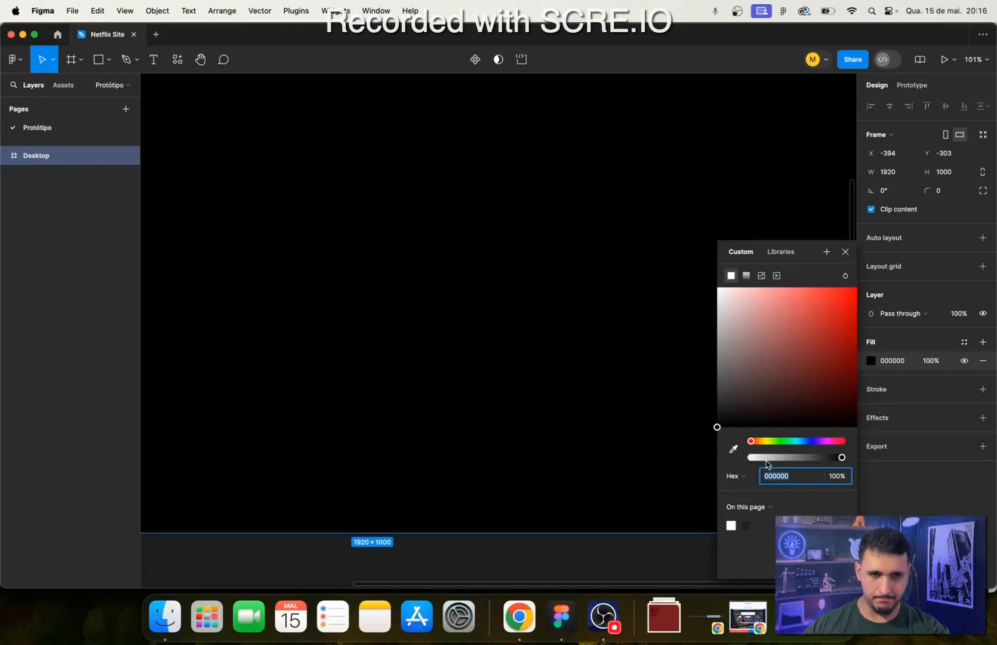
pyautogui.write('0a0a0a')
pyautogui.press('Return')
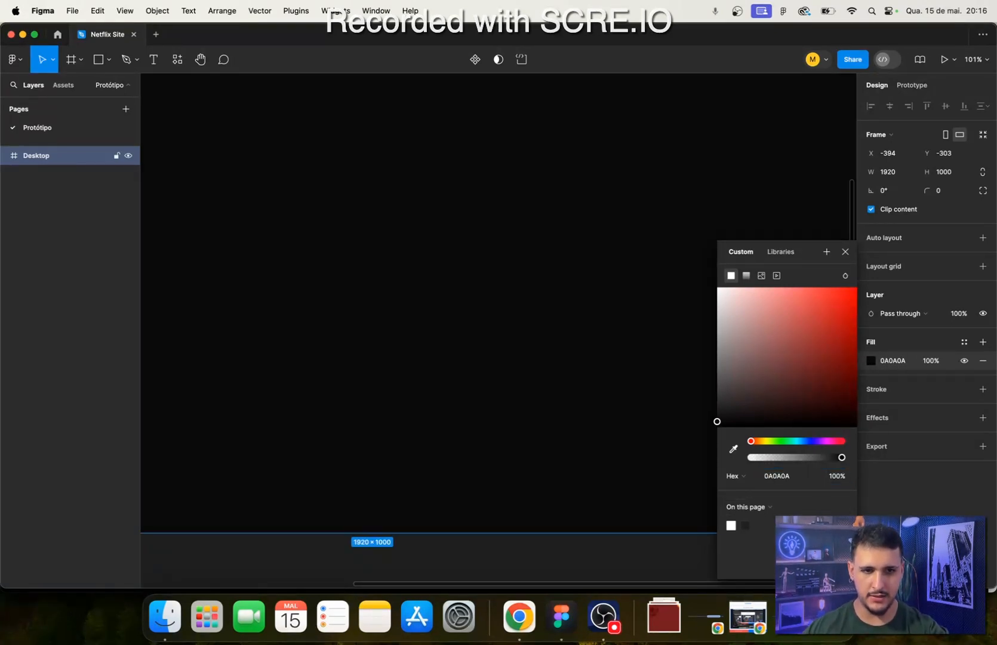
pyautogui.scroll(-5, 579, 397)
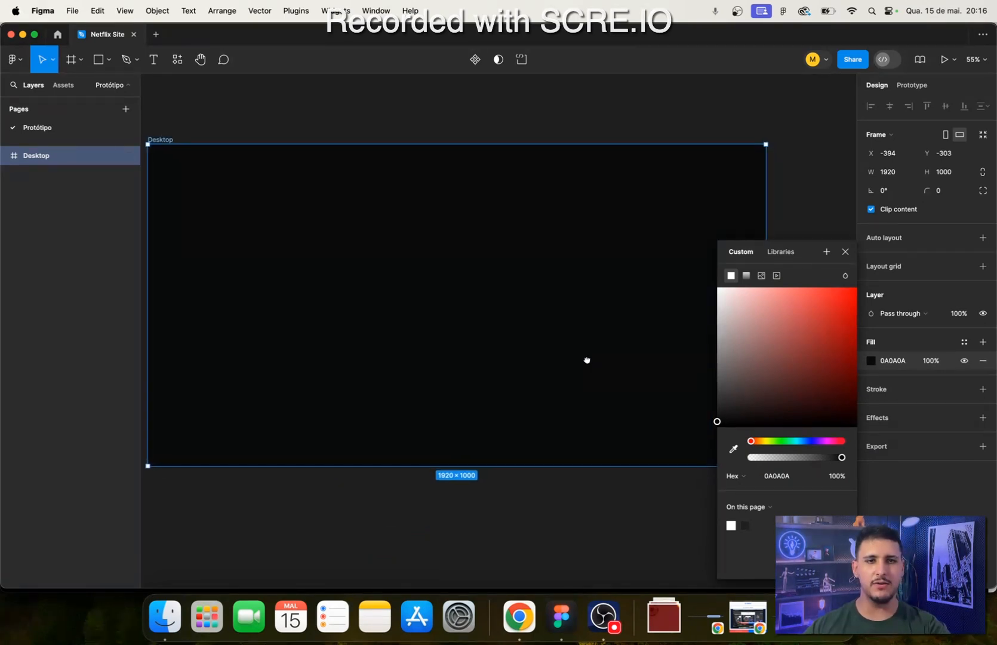
pyautogui.scroll(-3, 588, 364)
pyautogui.scroll(5, 590, 368)
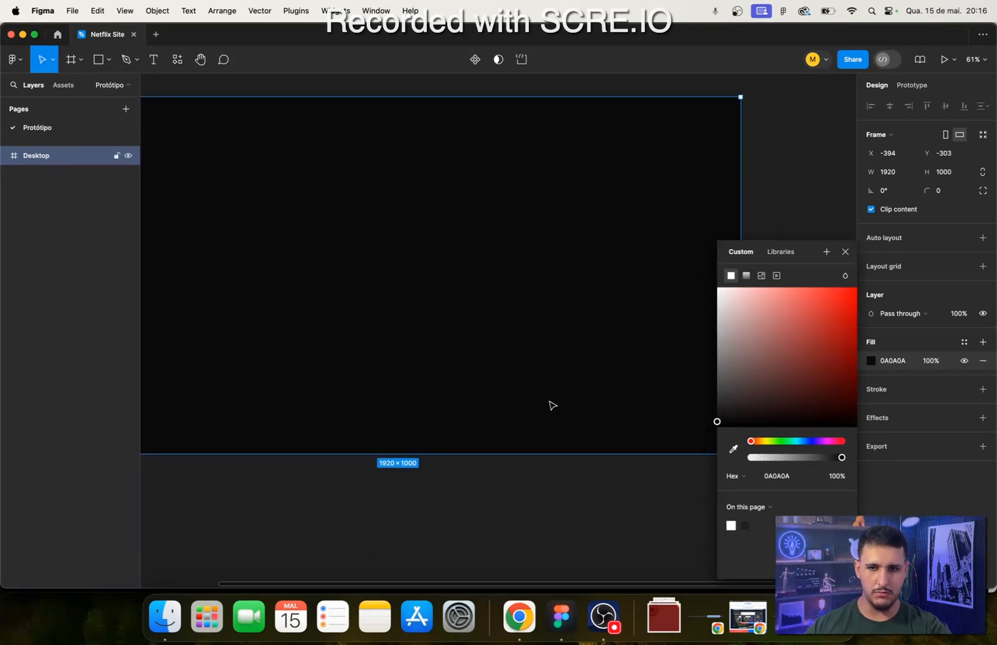
pyautogui.scroll(-4, 553, 405)
pyautogui.scroll(2, 555, 394)
pyautogui.moveTo(496, 397)
pyautogui.mouseDown()
pyautogui.moveTo(517, 403)
pyautogui.moveTo(496, 398)
pyautogui.mouseUp()
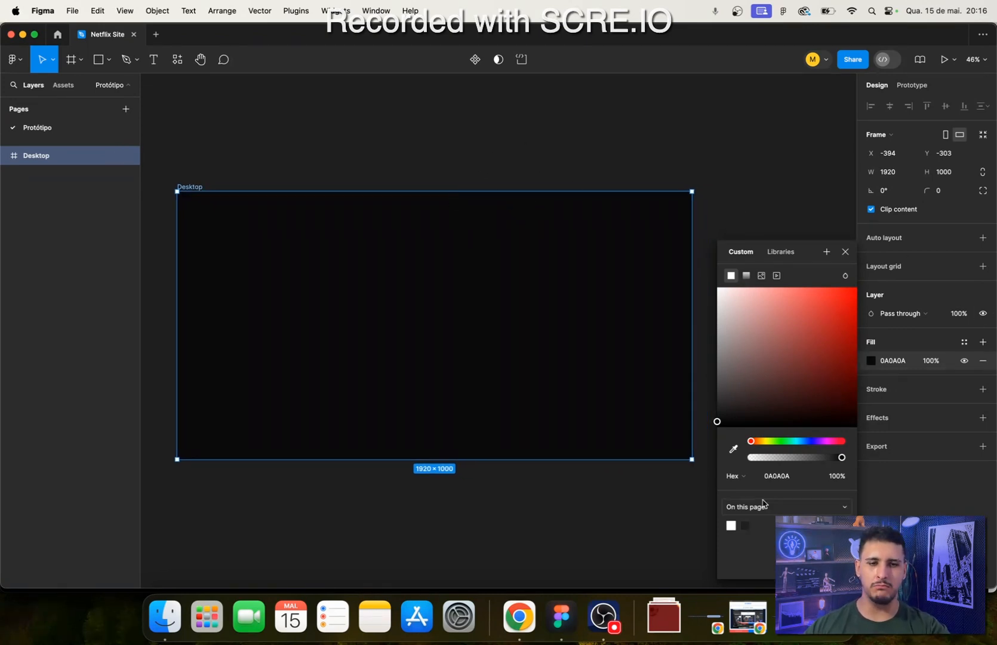
pyautogui.click(527, 608)
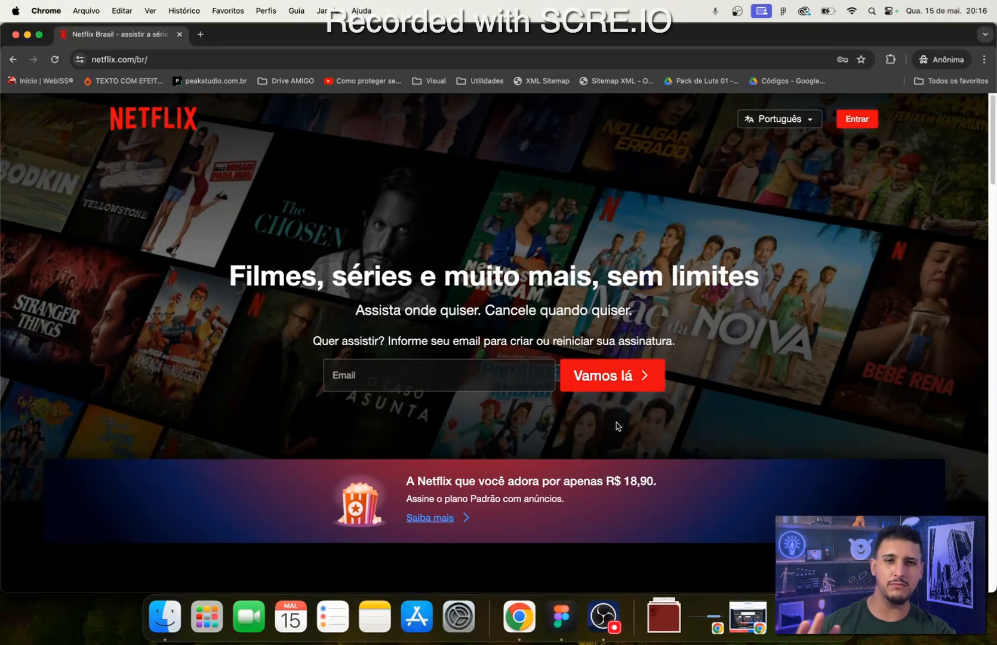
# - Return to Figma and save the Desktop frame's 0A0A0A fill as a colour variable named Preto 1
pyautogui.click(581, 610)
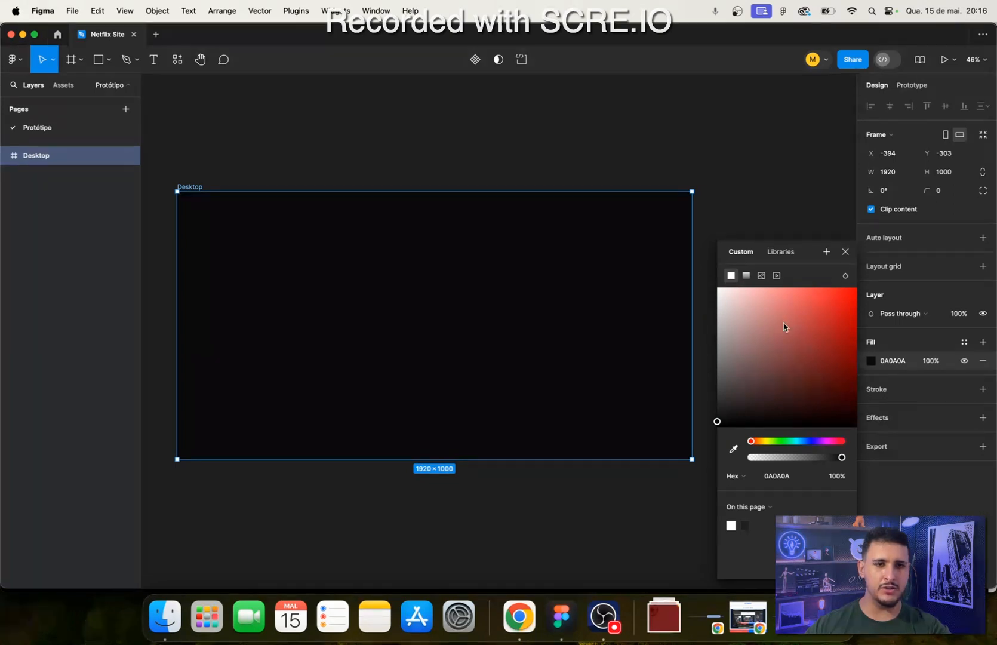
pyautogui.click(827, 252)
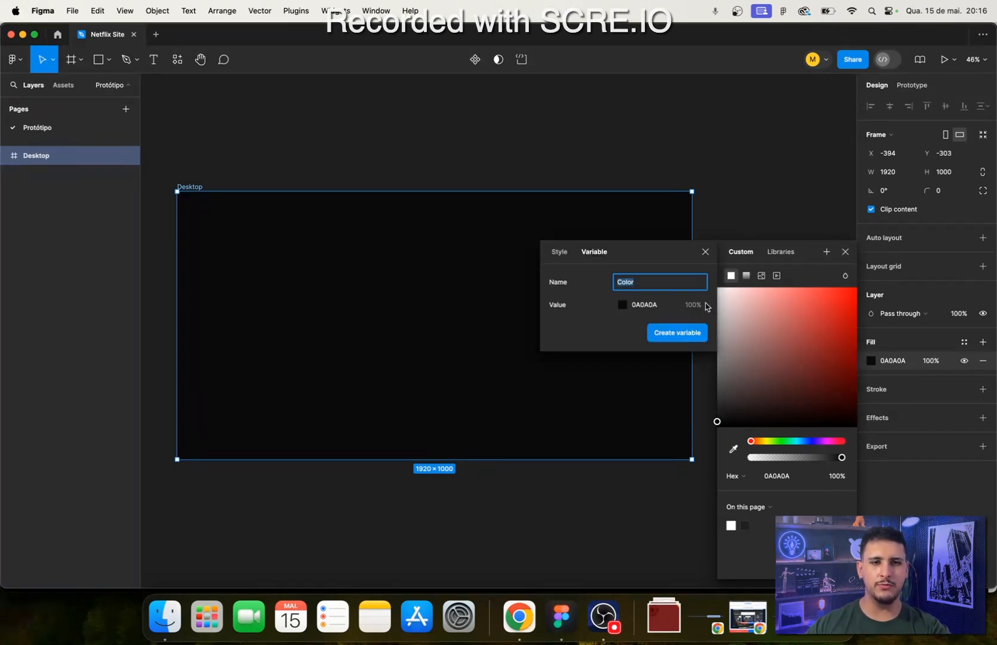
pyautogui.moveTo(558, 281); pyautogui.dragTo(599, 290)
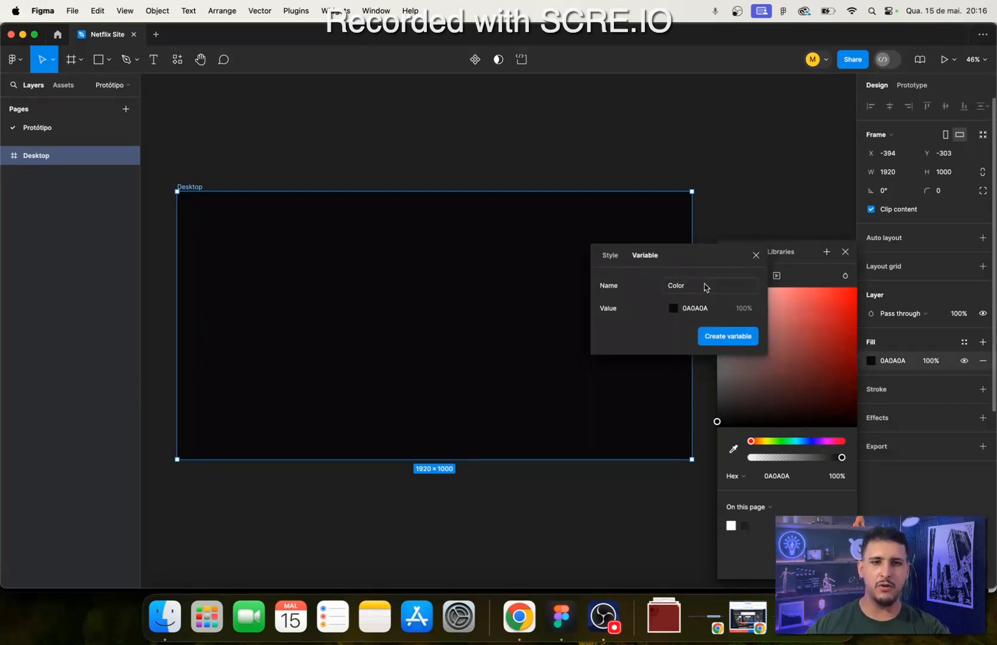
pyautogui.click(706, 287)
pyautogui.write('Pre')
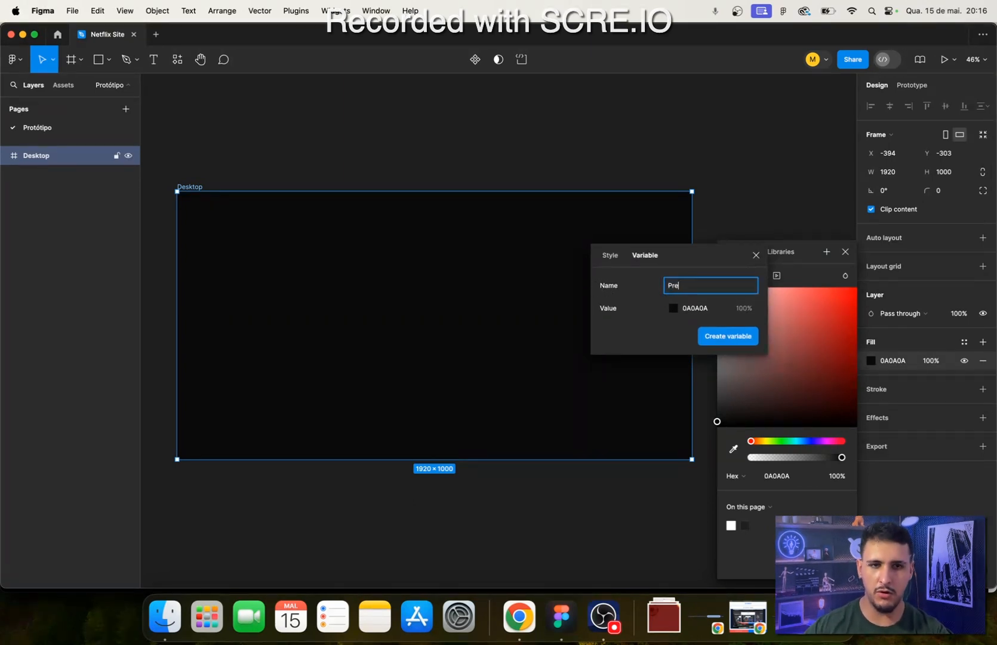
pyautogui.write('to F')
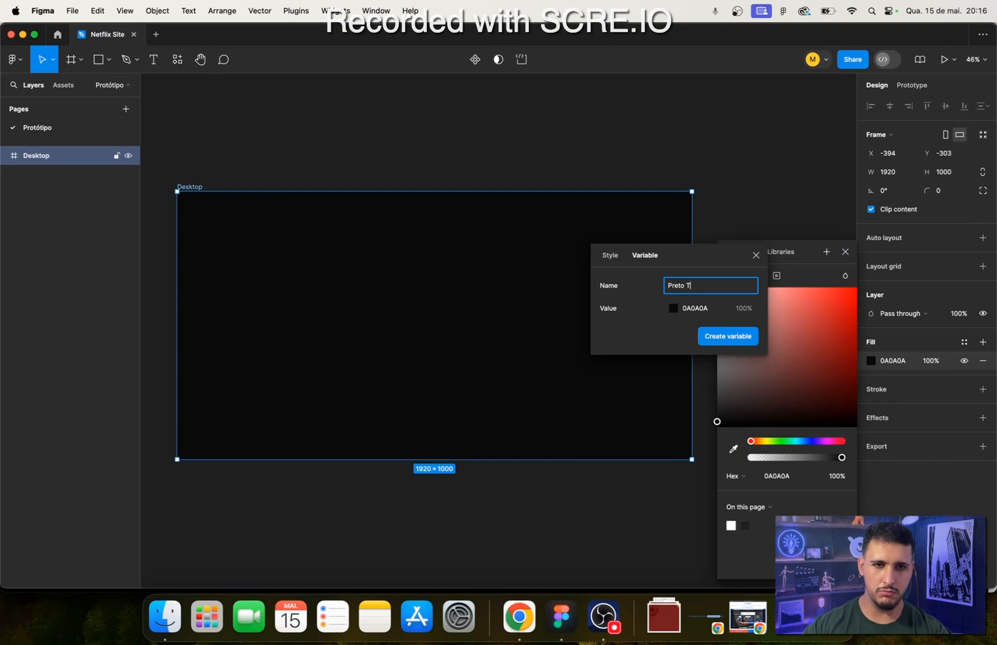
pyautogui.write('un')
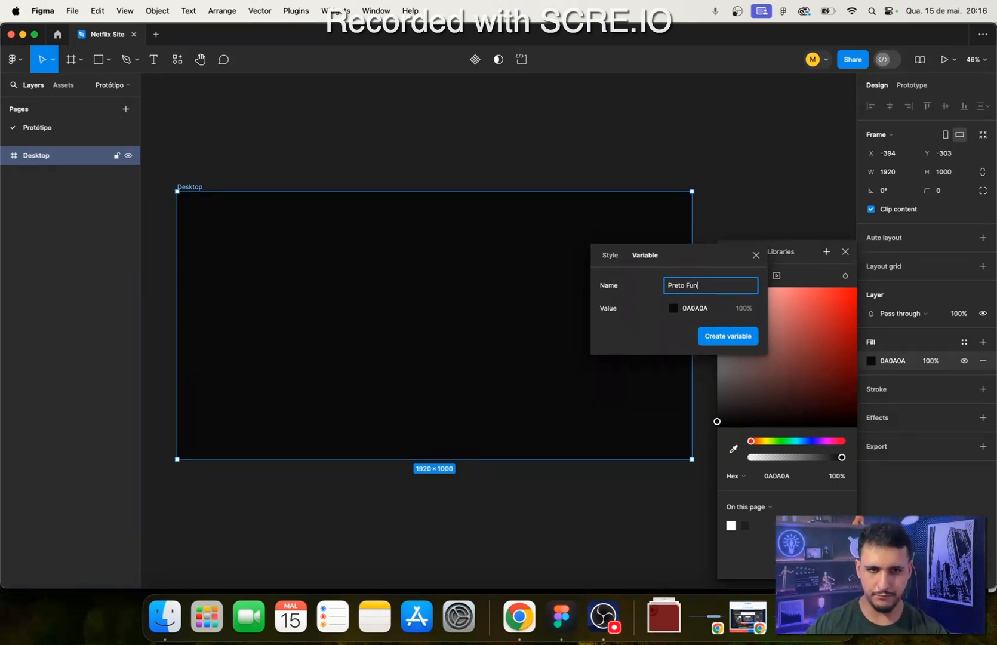
pyautogui.press('BackSpace')
pyautogui.press('BackSpace')
pyautogui.write('1')
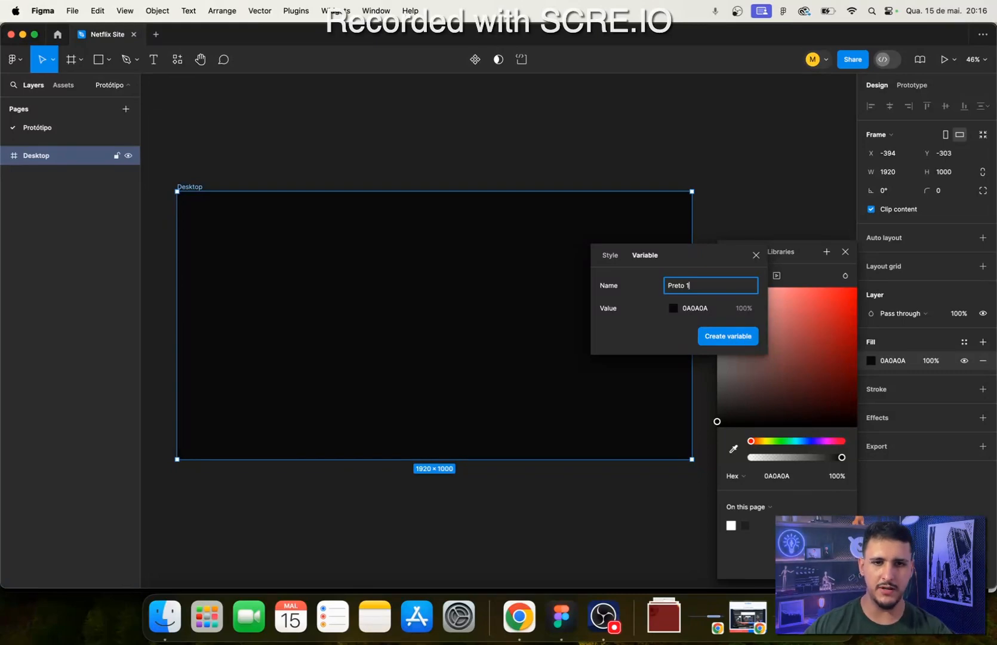
pyautogui.click(698, 307)
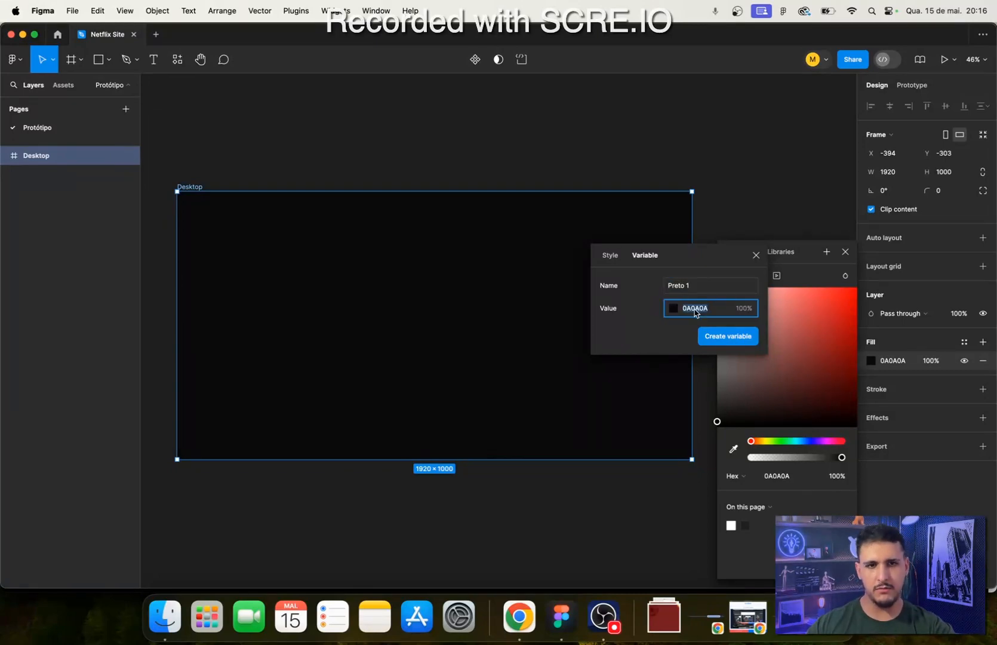
pyautogui.click(665, 332)
pyautogui.click(728, 337)
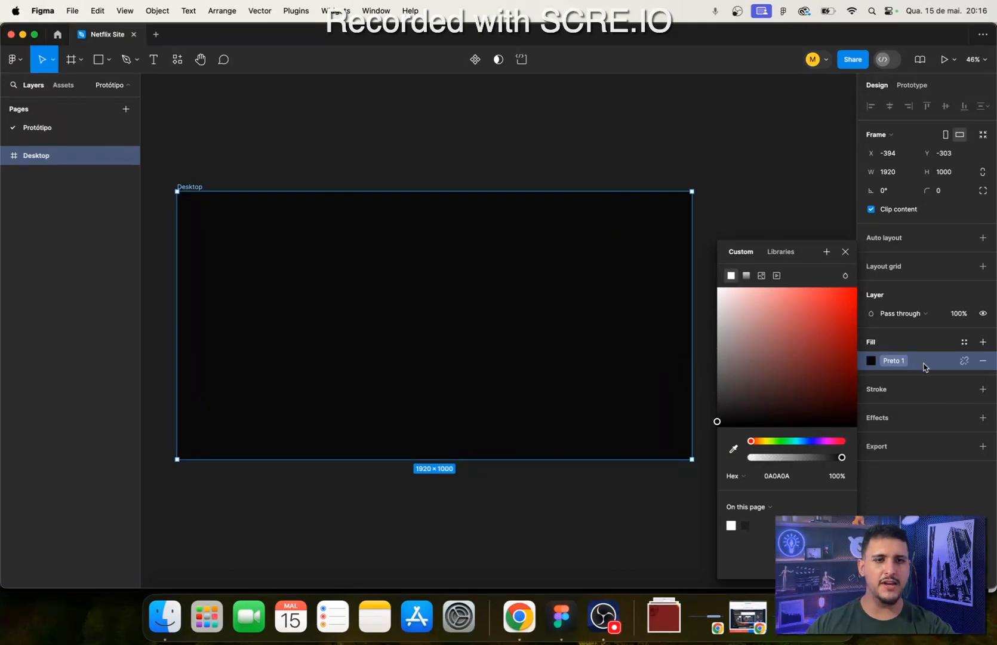
# - Test the Preto 1 variable as the fill of a rectangle about 358 × 322 drawn beside the Desktop frame, and delete the rectangle
pyautogui.click(578, 502)
pyautogui.hscroll(5, 695, 423)
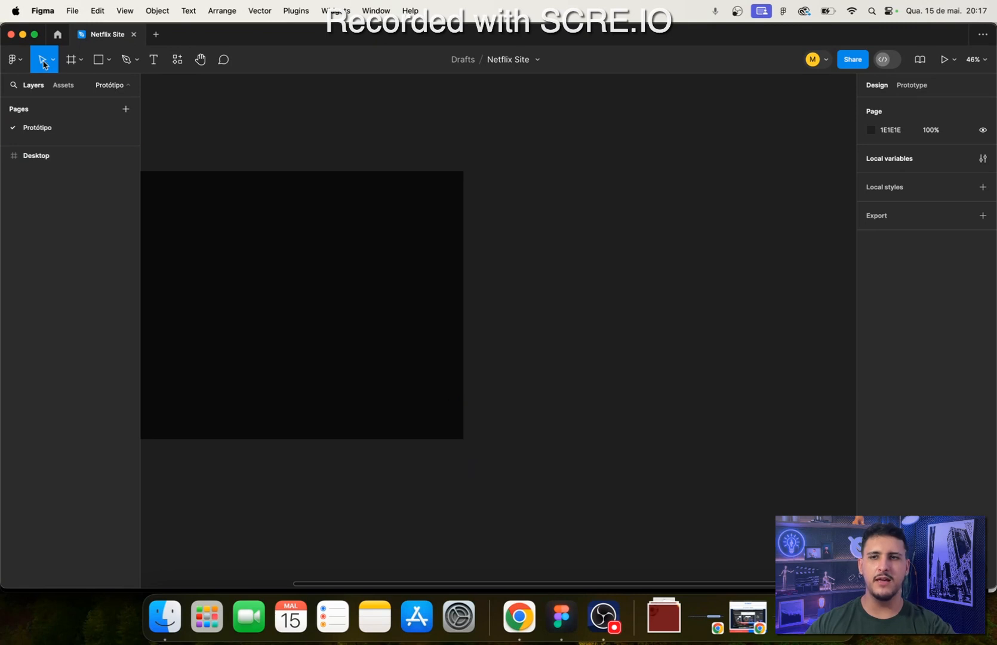
pyautogui.click(98, 59)
pyautogui.moveTo(576, 209); pyautogui.dragTo(673, 296)
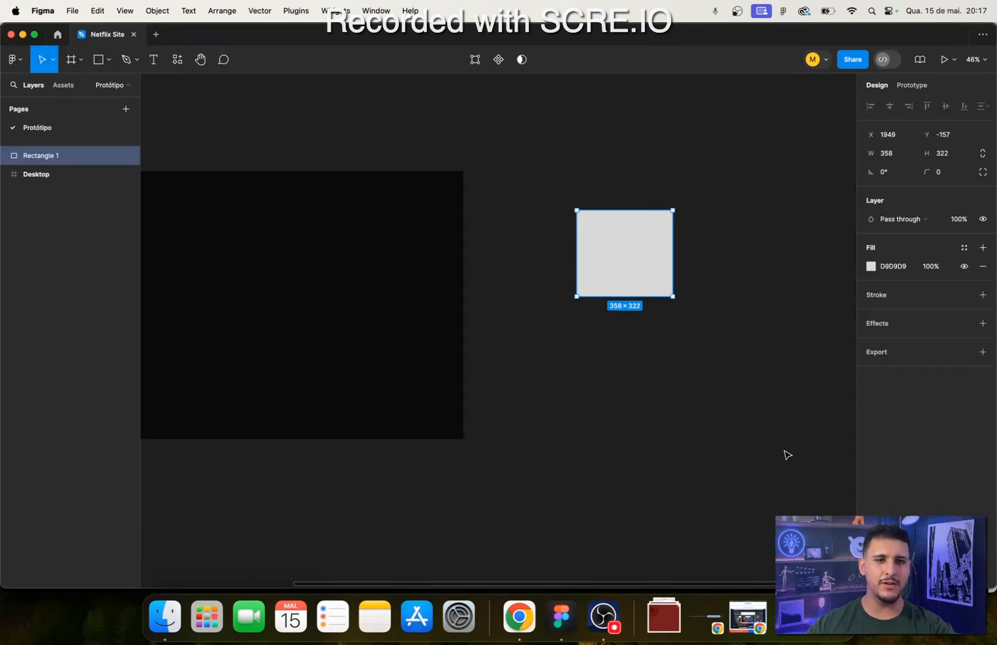
pyautogui.click(964, 248)
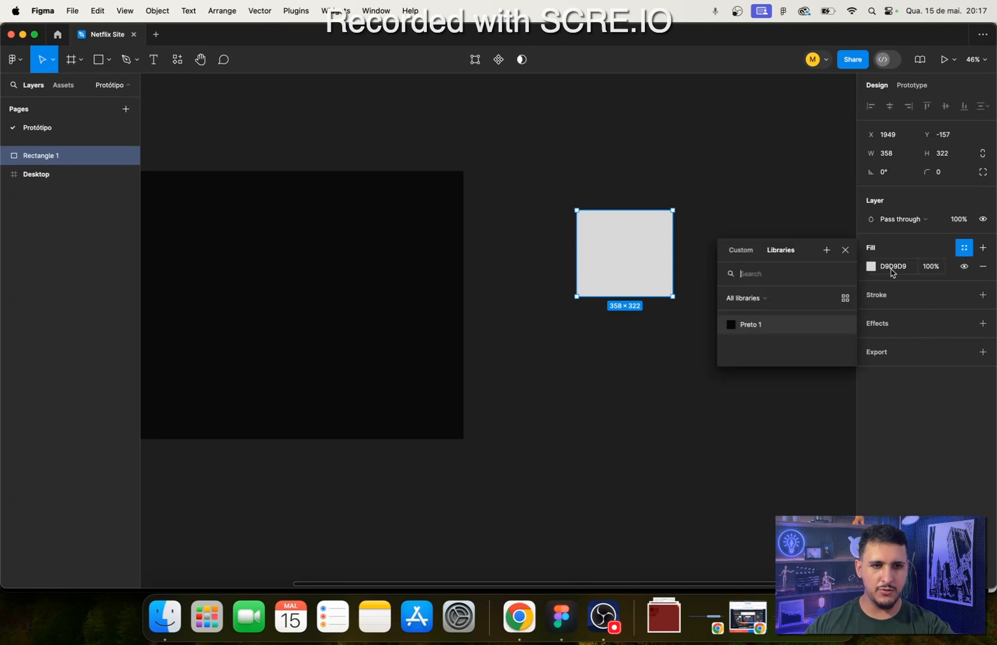
pyautogui.click(753, 325)
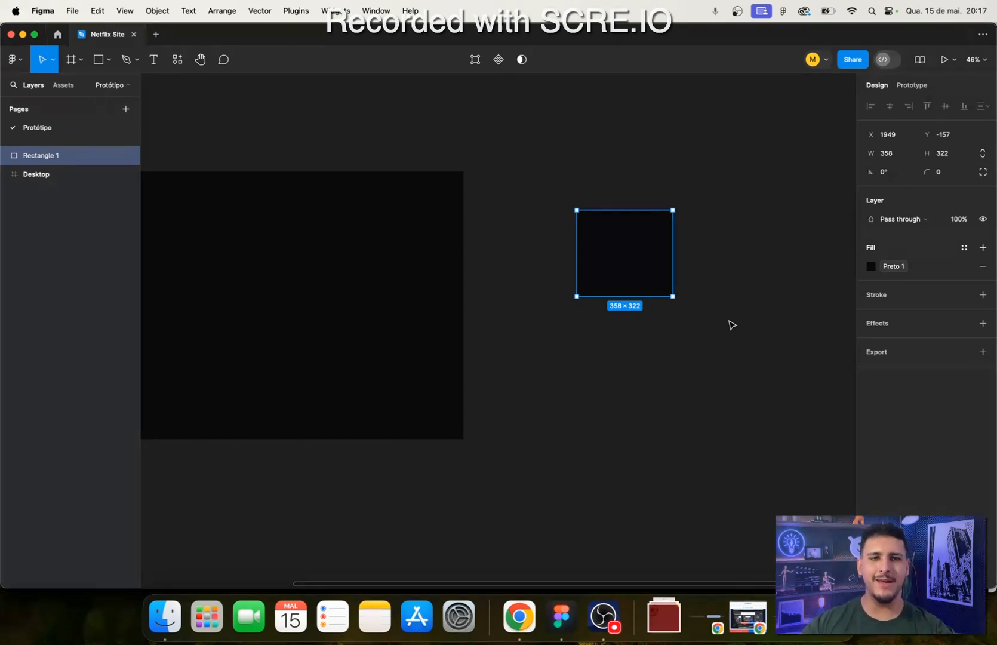
pyautogui.press('BackSpace')
pyautogui.hscroll(-5, 712, 345)
pyautogui.scroll(2, 713, 345)
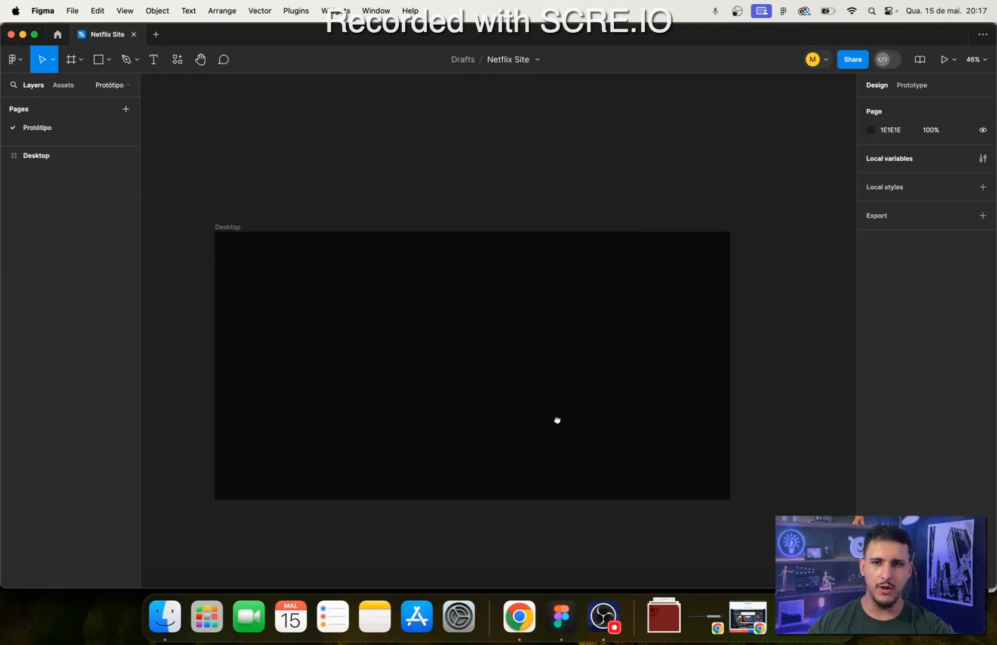
# - Select the Desktop frame on the canvas
pyautogui.moveTo(557, 421); pyautogui.dragTo(499, 357)
pyautogui.click(520, 349)
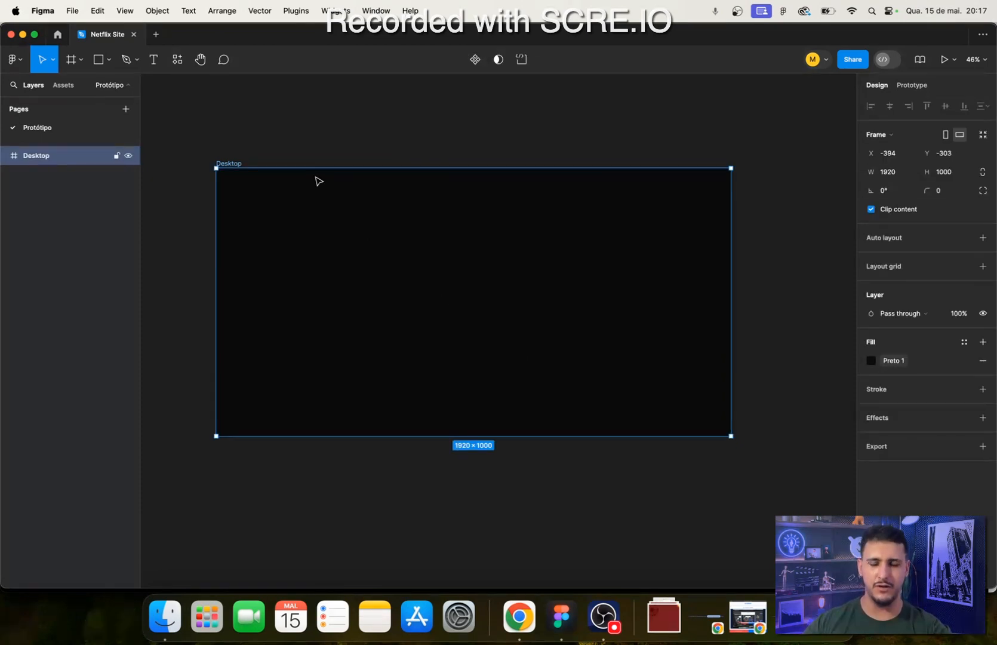
pyautogui.scroll(3, 327, 234)
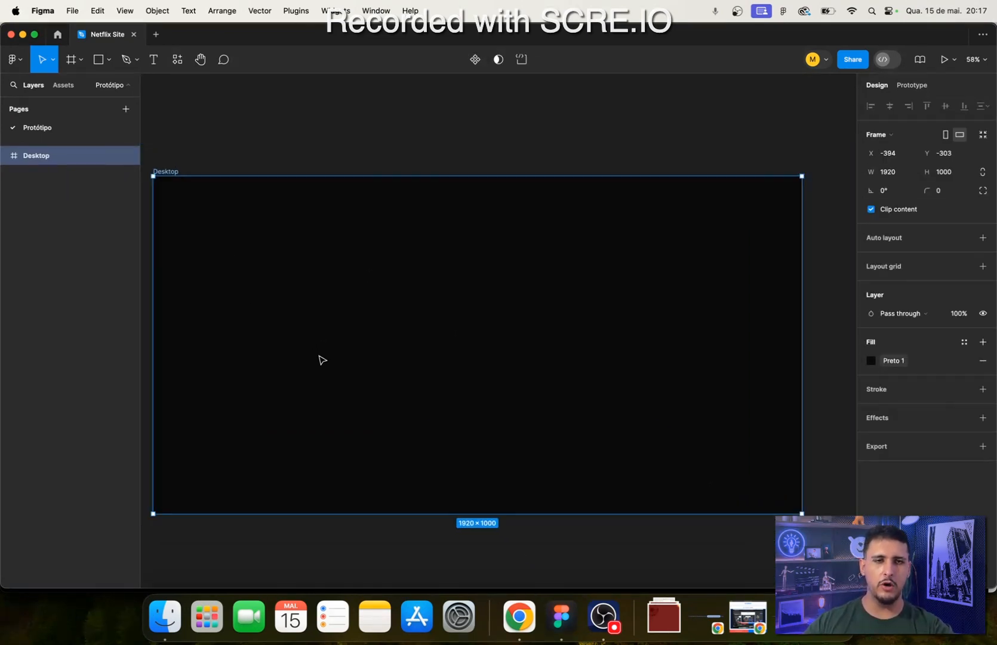
pyautogui.scroll(-2, 322, 360)
# - Switch to Chrome and examine how the Netflix page's content lines up from the header down to Perguntas frequentes
pyautogui.click(519, 616)
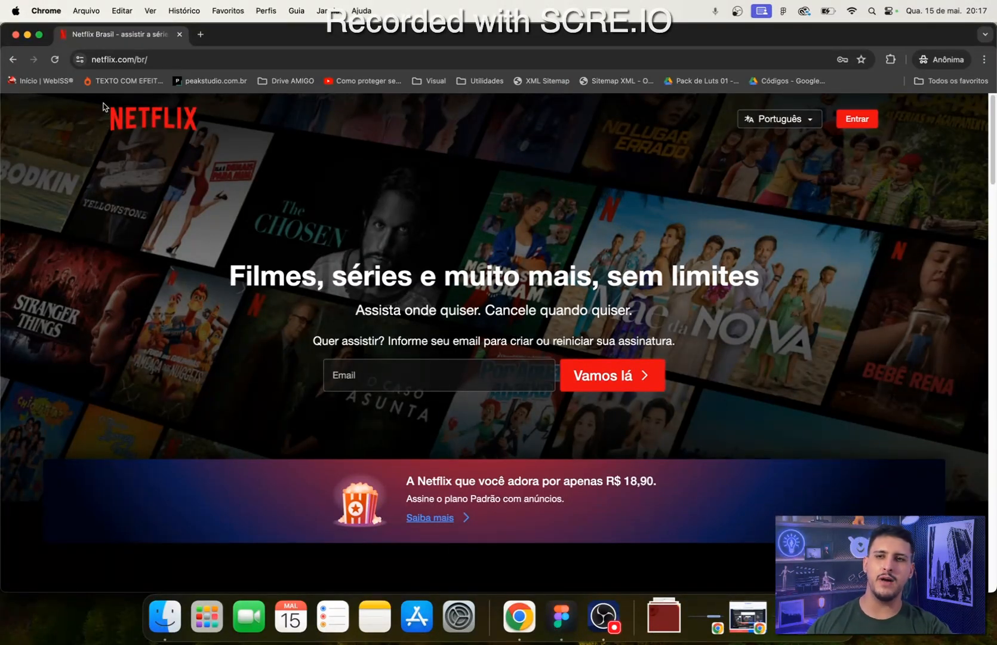
pyautogui.scroll(-5, 114, 388)
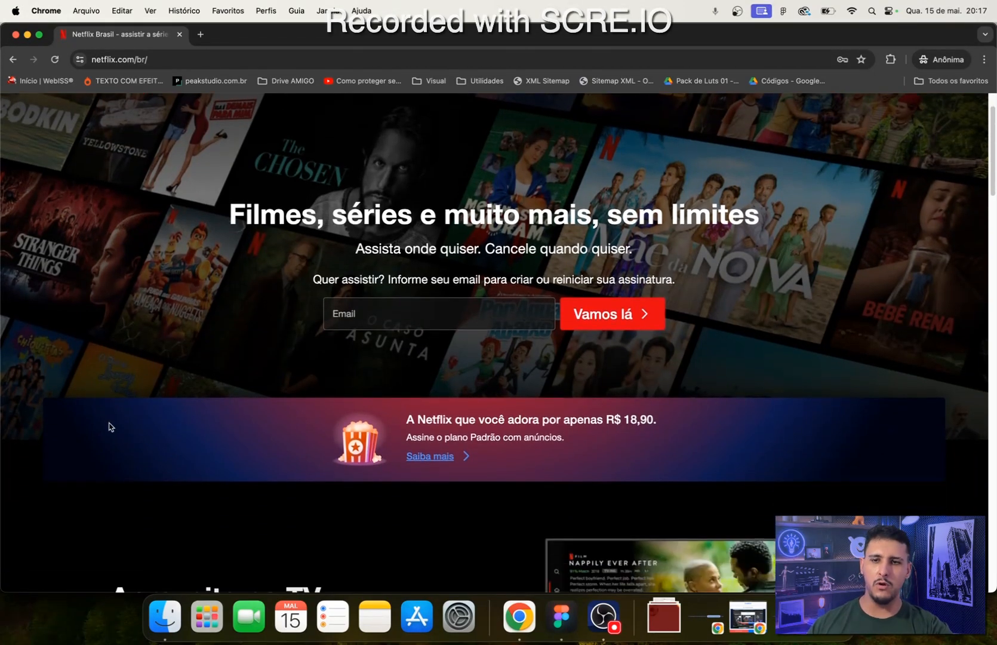
pyautogui.scroll(-15, 107, 472)
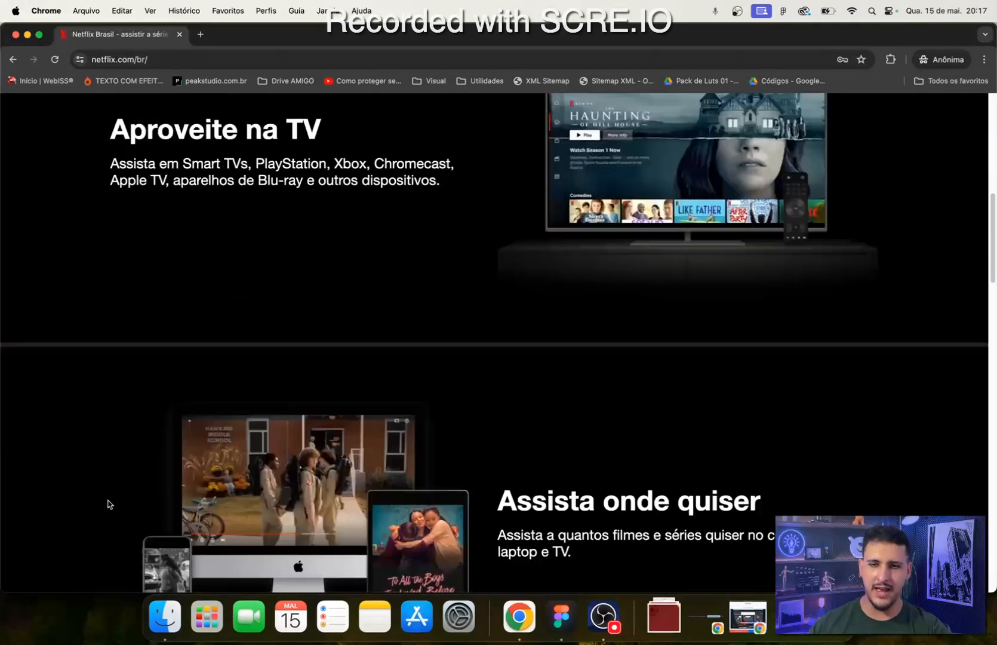
pyautogui.scroll(-12, 110, 499)
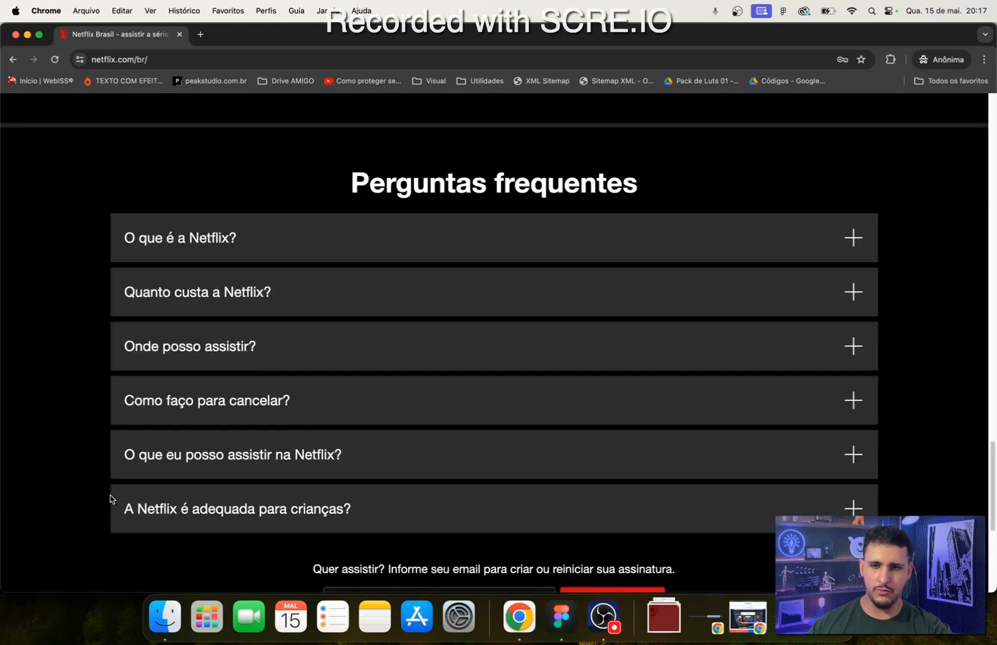
pyautogui.scroll(20, 116, 430)
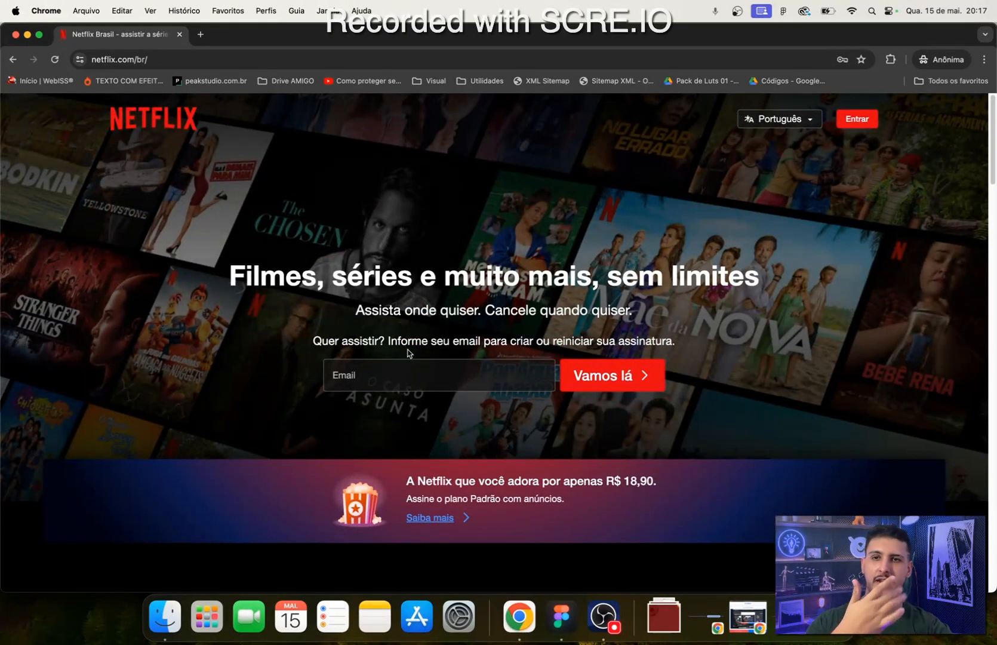
# - Return to Figma and add a layout grid to the Desktop frame
pyautogui.click(561, 616)
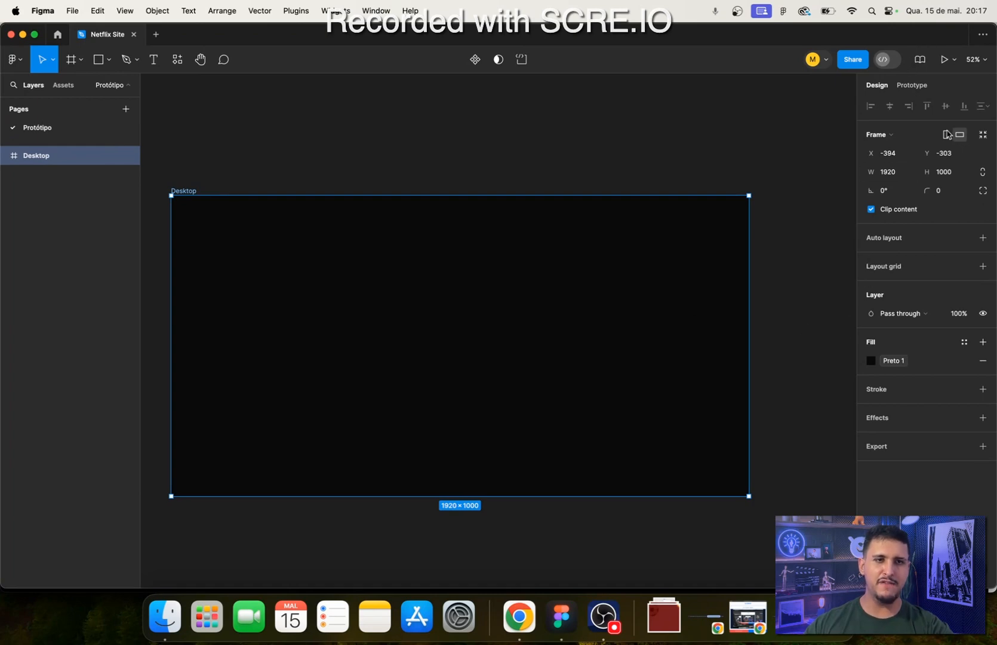
pyautogui.click(983, 266)
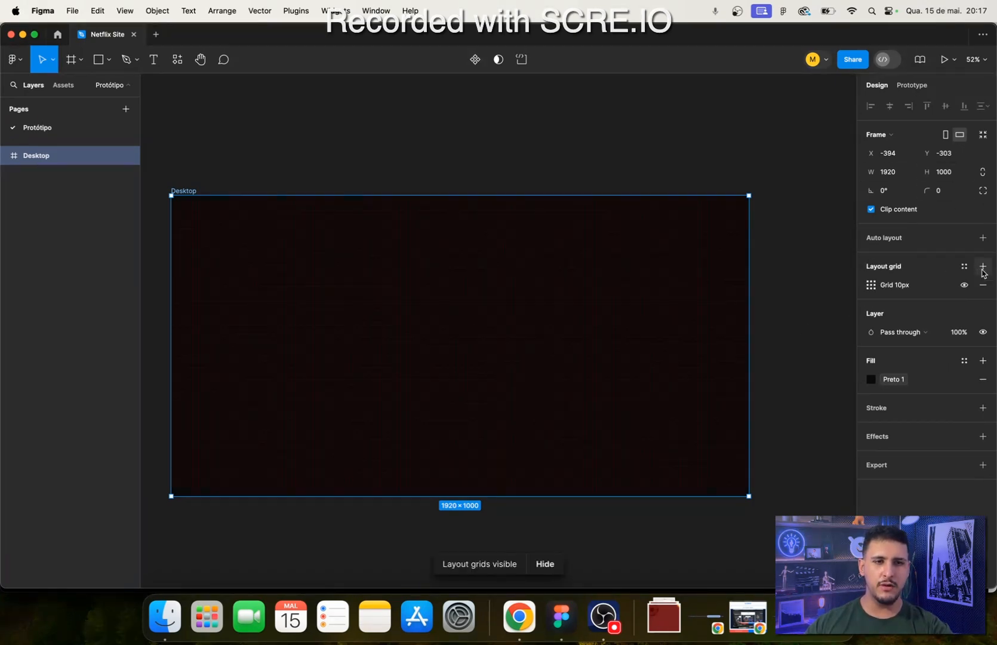
# - Change the Desktop frame's layout grid to columns with a count of 12 and a margin of 320
pyautogui.click(871, 286)
pyautogui.click(743, 287)
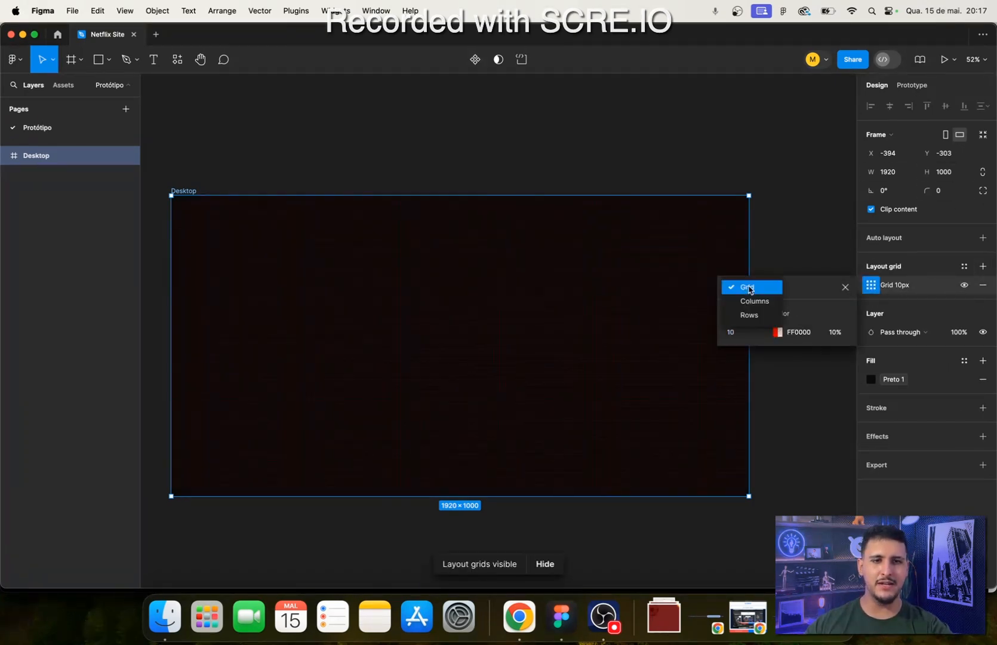
pyautogui.click(747, 302)
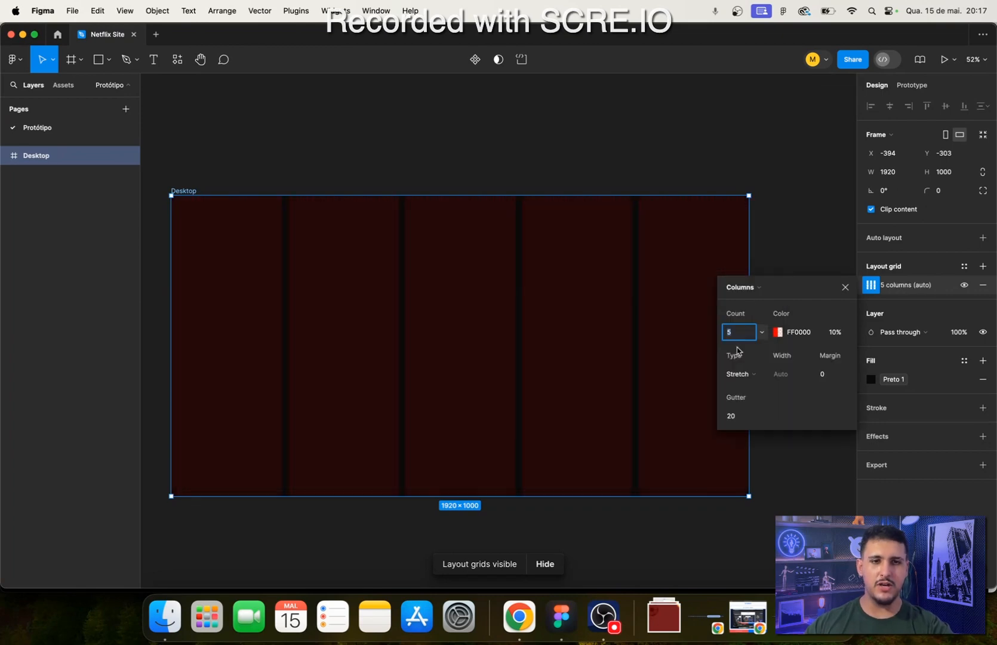
pyautogui.press('Return')
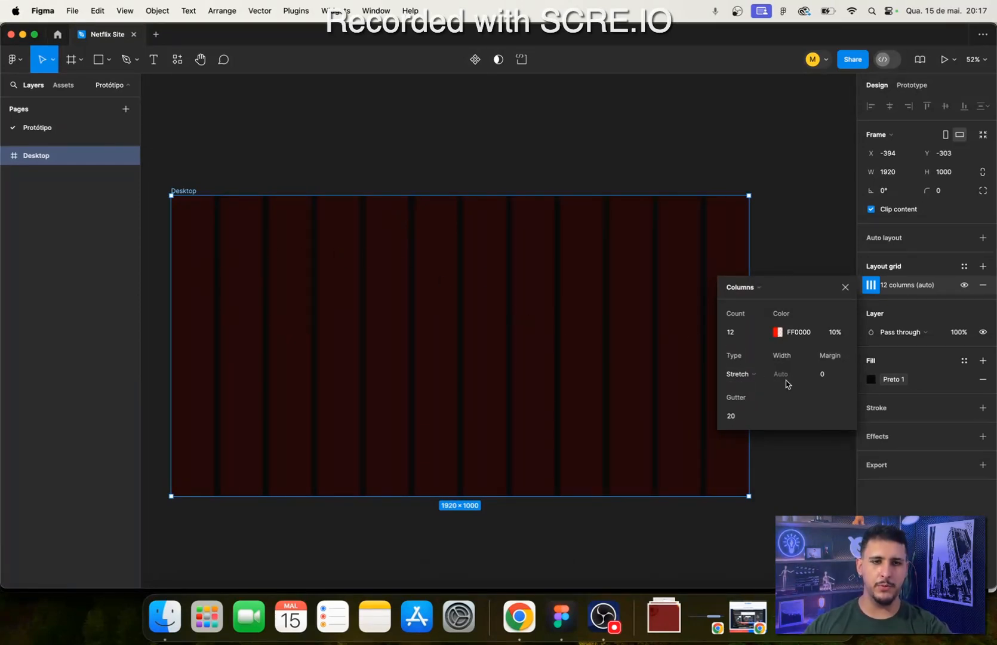
pyautogui.click(827, 376)
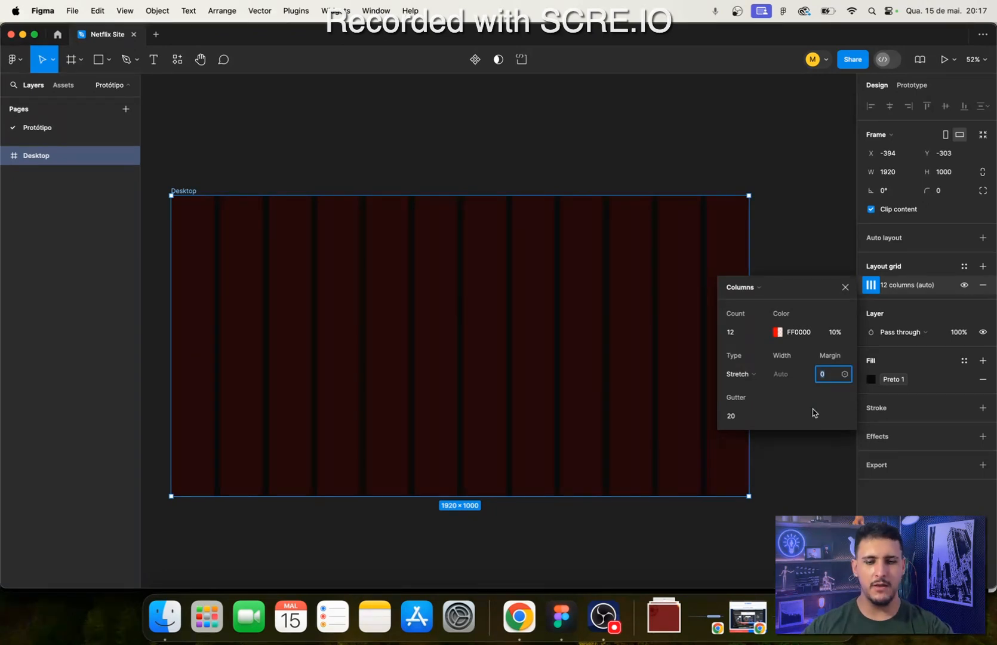
pyautogui.write('32')
pyautogui.press('Return')
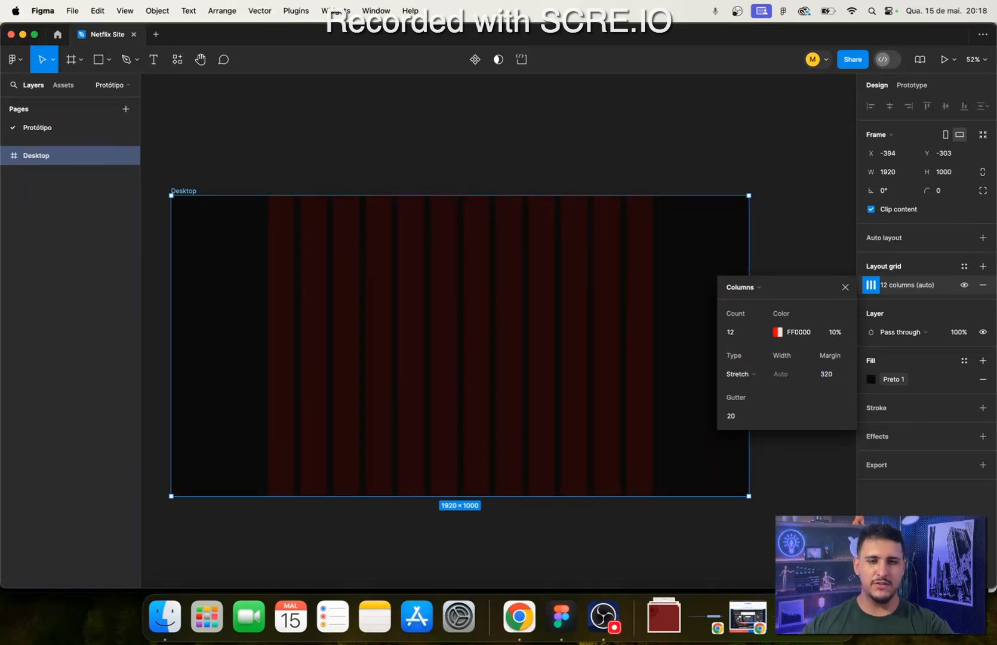
pyautogui.press('Escape')
# - Draw a test rectangle about 896 × 351 inside the Desktop frame, ending at the outer edge of the last grid column
pyautogui.scroll(4, 640, 265)
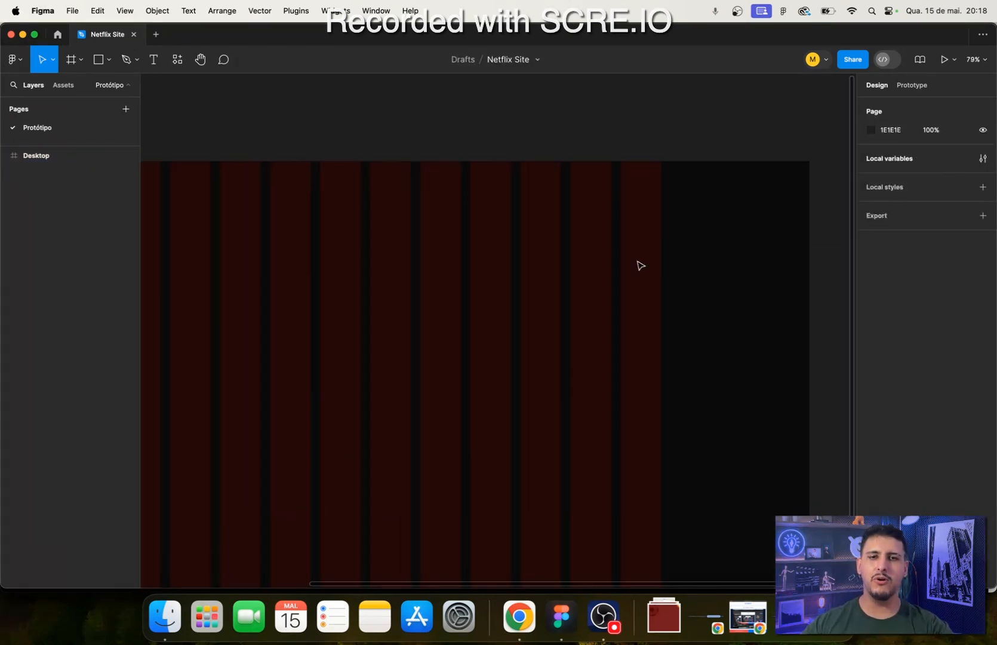
pyautogui.moveTo(684, 266); pyautogui.dragTo(591, 232)
pyautogui.scroll(-4, 661, 338)
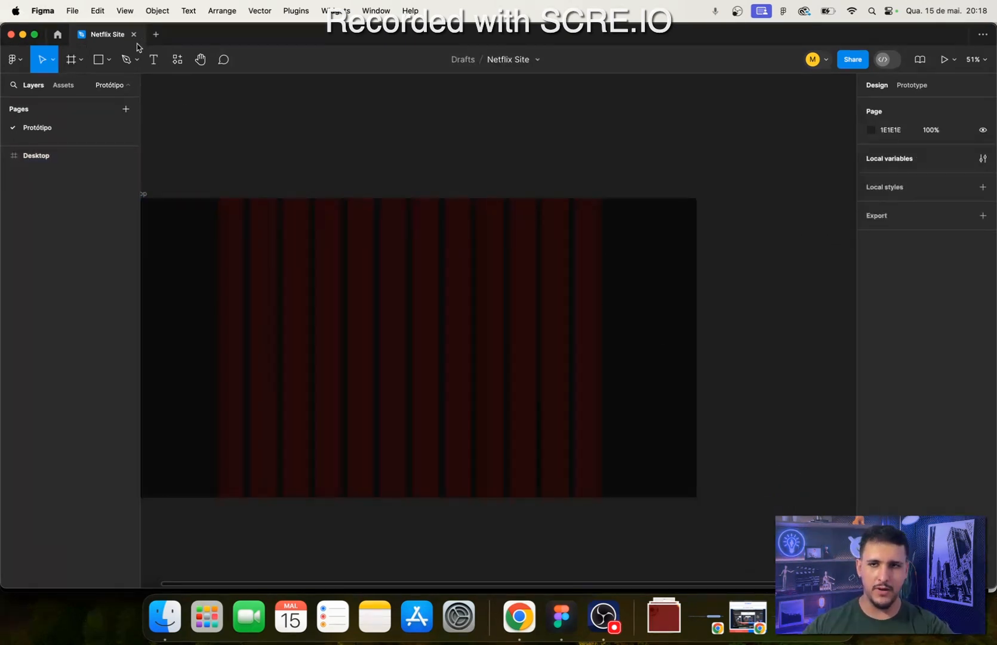
pyautogui.click(98, 59)
pyautogui.moveTo(332, 223)
pyautogui.mouseDown()
pyautogui.moveTo(524, 326)
pyautogui.moveTo(514, 292)
pyautogui.moveTo(750, 332)
pyautogui.mouseUp()
pyautogui.scroll(5, 536, 306)
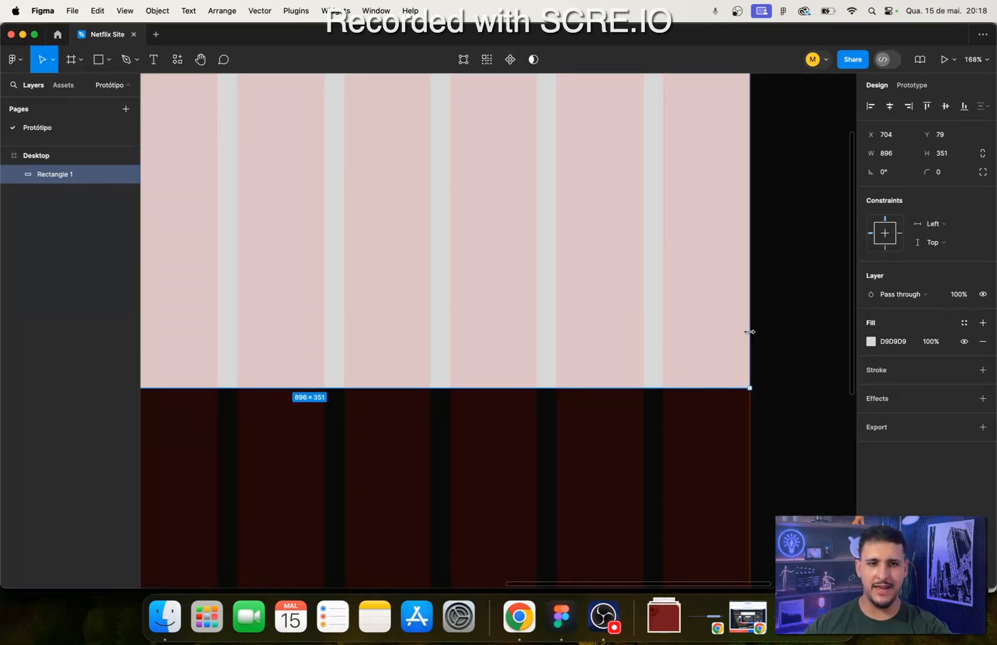
pyautogui.hscroll(5, 743, 329)
pyautogui.scroll(-3, 743, 329)
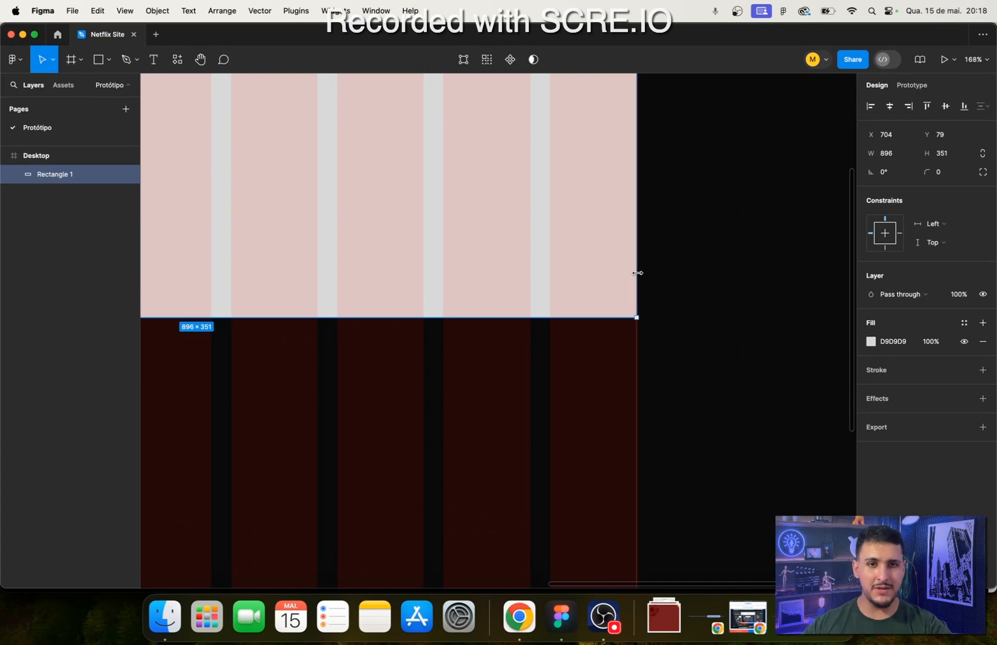
pyautogui.moveTo(638, 273)
pyautogui.mouseDown()
pyautogui.moveTo(594, 279)
pyautogui.moveTo(650, 289)
pyautogui.moveTo(616, 276)
pyautogui.moveTo(636, 286)
pyautogui.mouseUp()
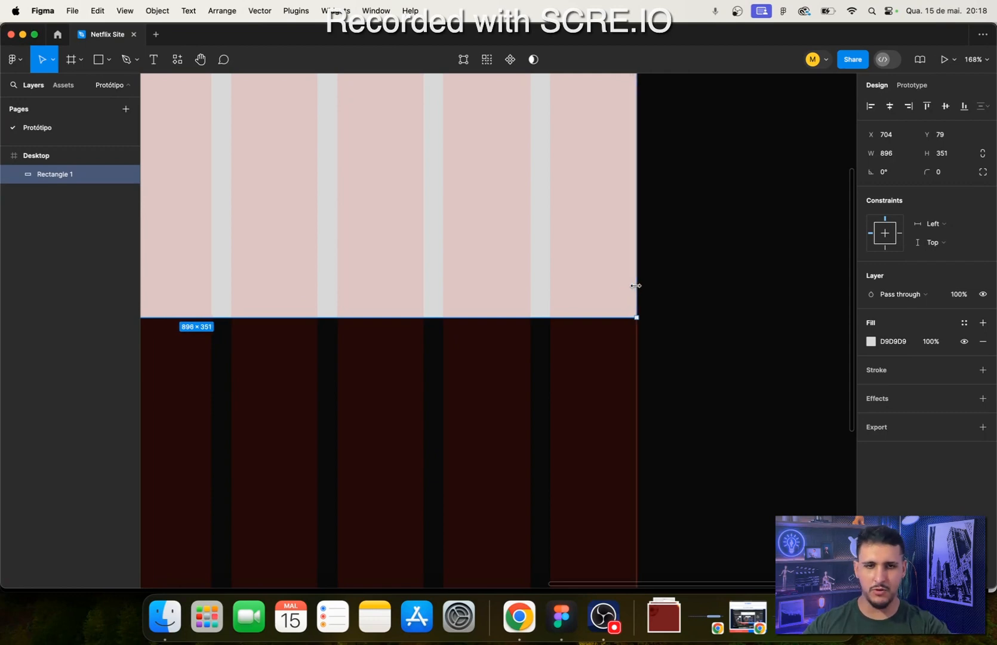
# - Stretch the test rectangle to the outer edge of the first grid column and check its width
pyautogui.hscroll(-15, 516, 423)
pyautogui.scroll(4, 516, 422)
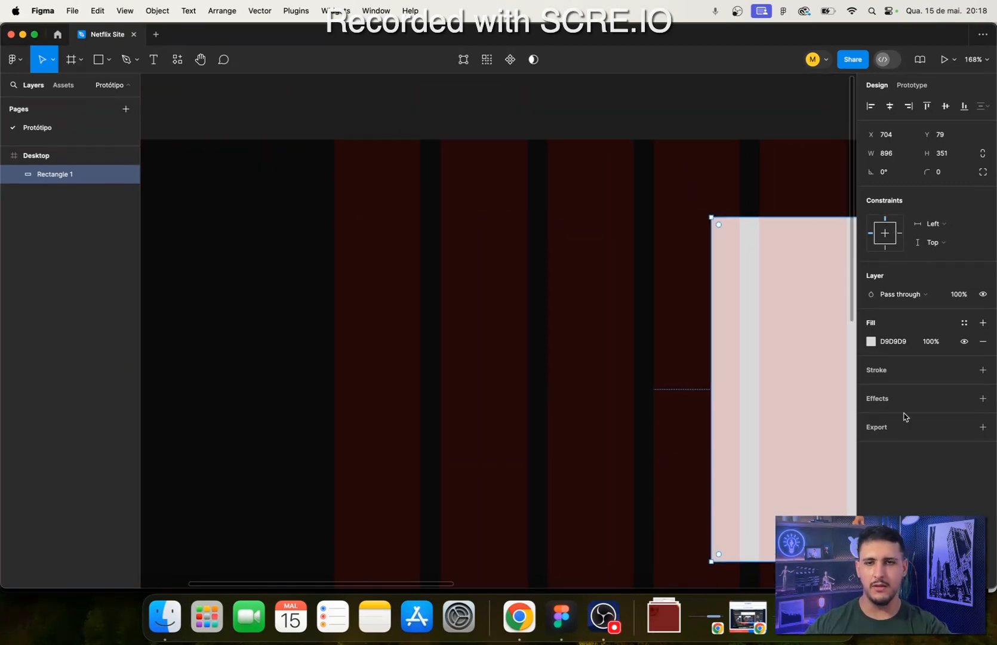
pyautogui.moveTo(711, 414); pyautogui.dragTo(335, 418)
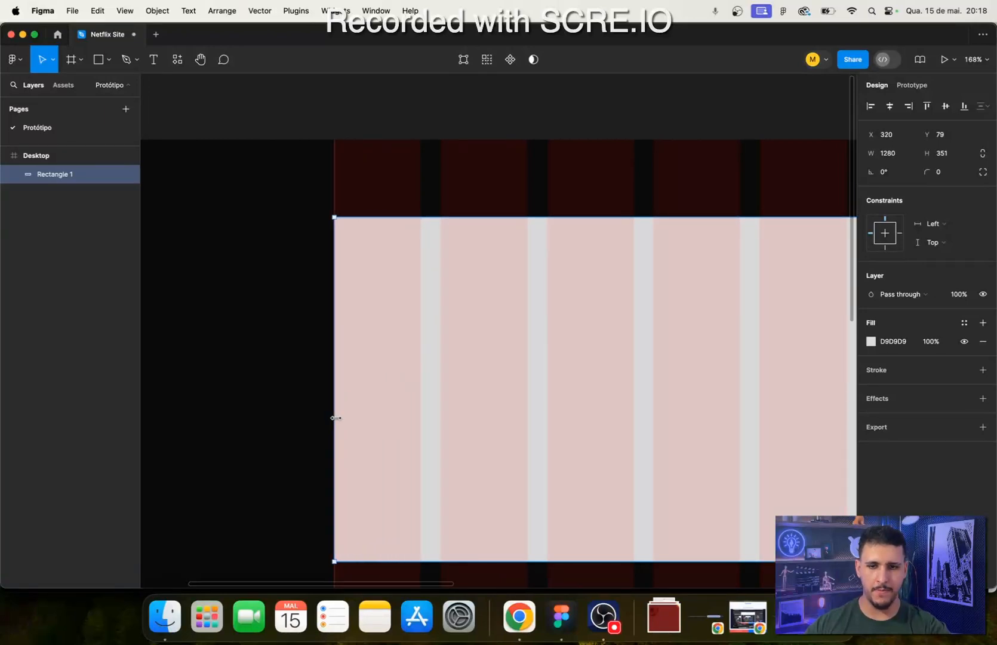
pyautogui.click(902, 160)
# - Try the test rectangle at lower positions over the column grid, and delete it
pyautogui.scroll(-10, 415, 230)
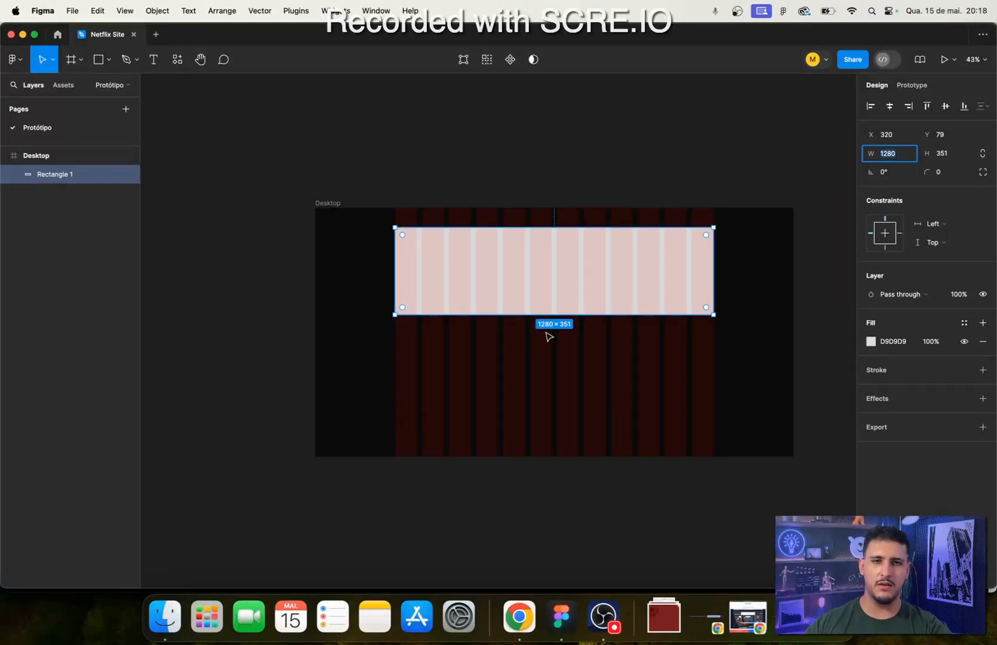
pyautogui.hscroll(3, 549, 338)
pyautogui.moveTo(528, 270); pyautogui.dragTo(514, 359)
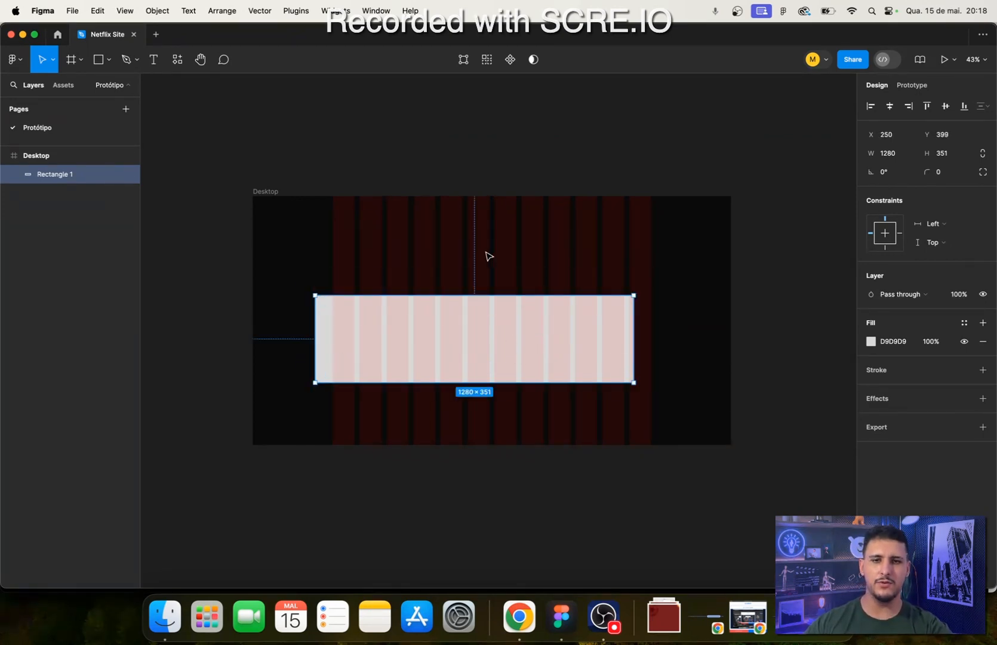
pyautogui.hotkey('ctrl', 'z')
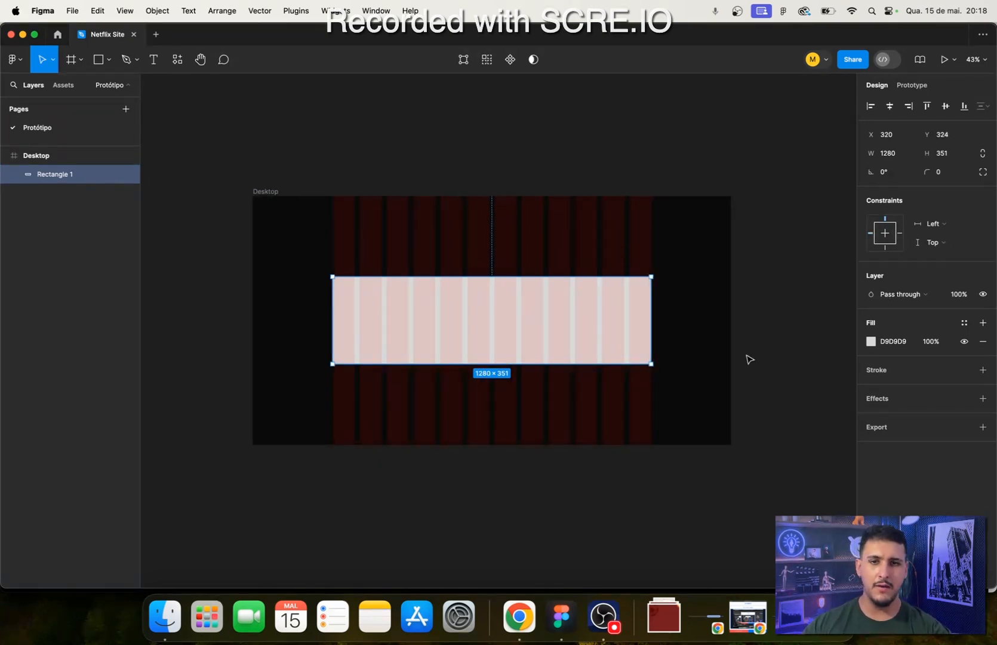
pyautogui.press('Delete')
# - Recolor the Desktop frame's 12-column layout grid white
pyautogui.click(284, 212)
pyautogui.scroll(5, 456, 336)
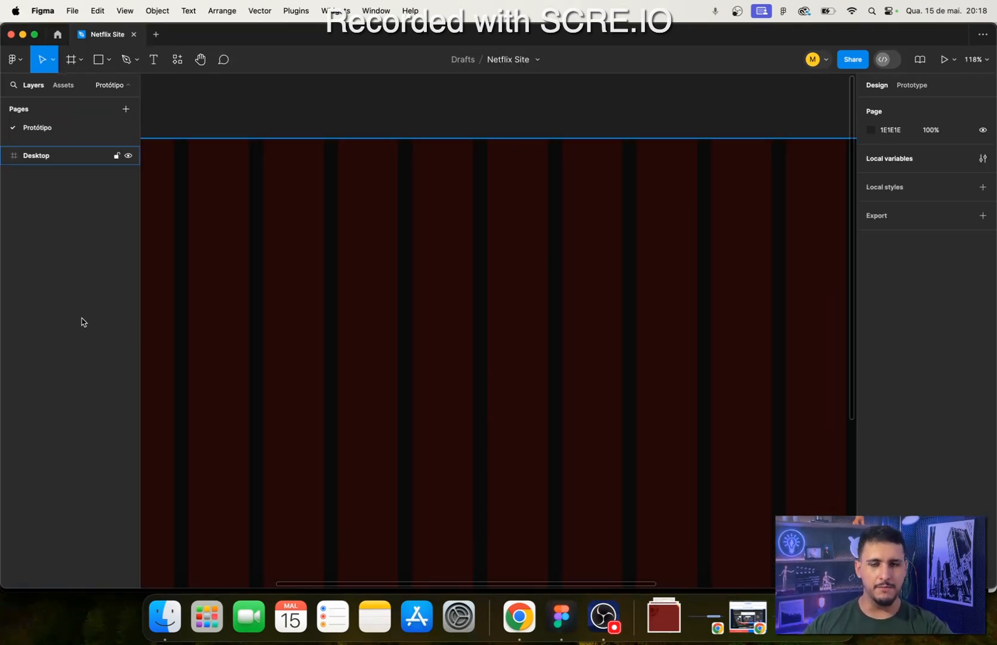
pyautogui.hotkey('shift', '1')
pyautogui.scroll(3, 293, 311)
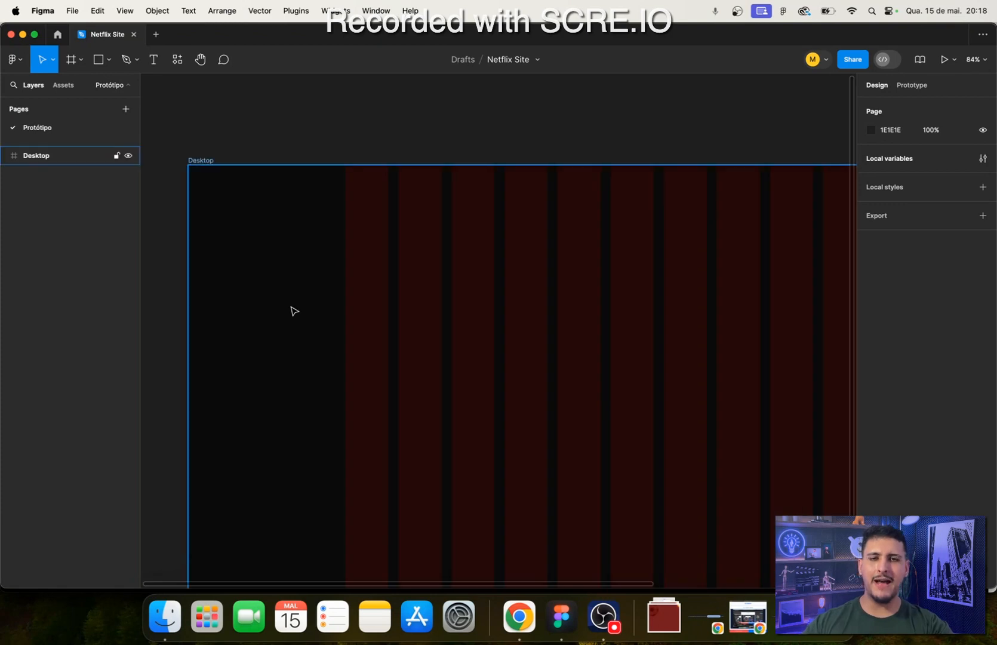
pyautogui.scroll(-3, 293, 311)
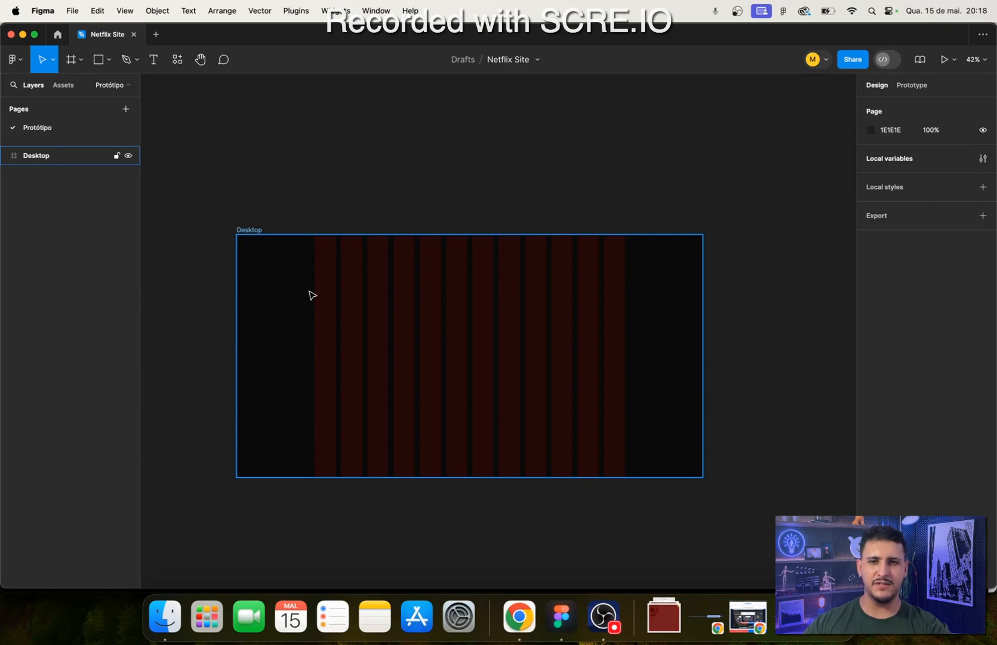
pyautogui.click(263, 227)
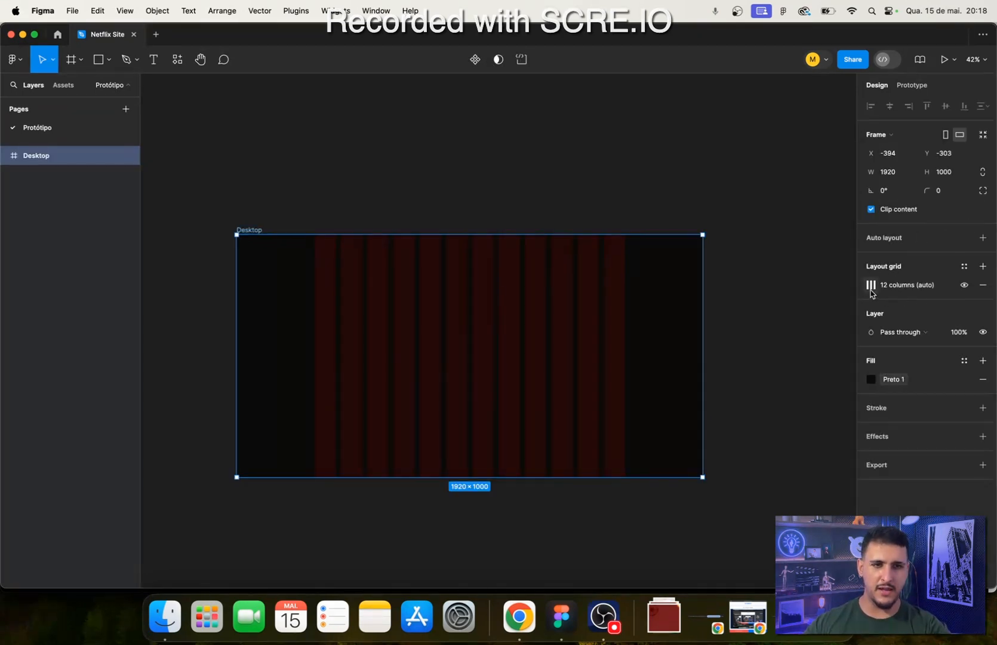
pyautogui.click(871, 286)
pyautogui.click(778, 334)
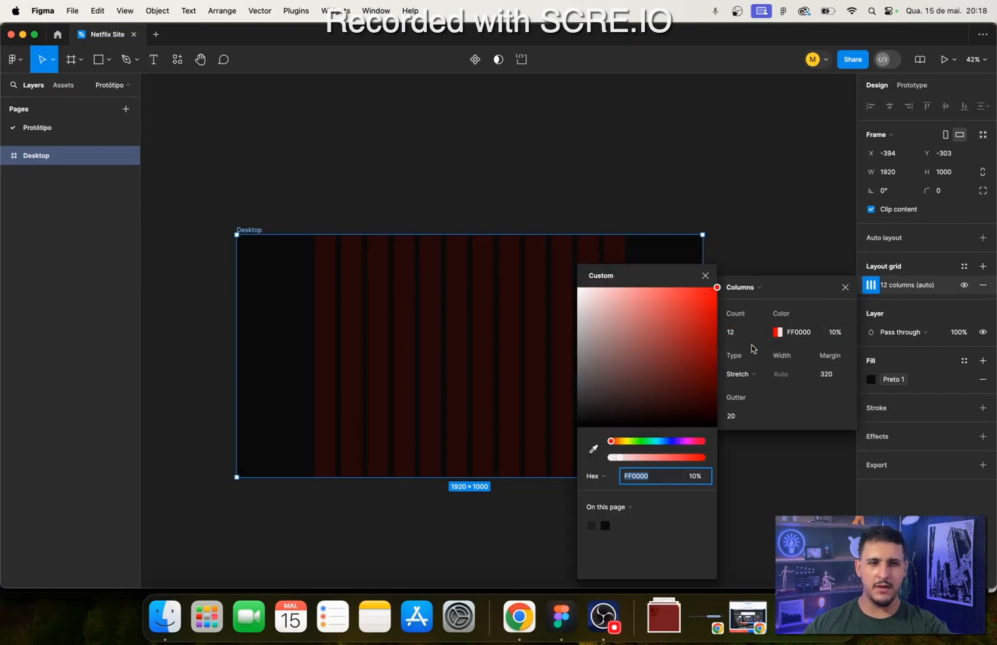
pyautogui.moveTo(643, 330); pyautogui.dragTo(423, 187)
pyautogui.click(497, 175)
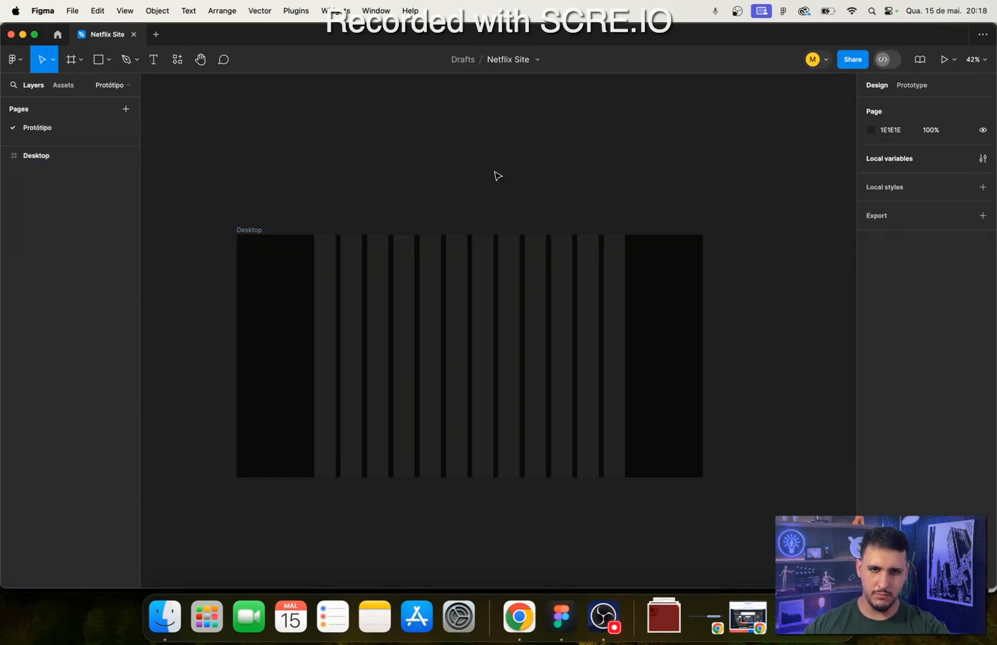
pyautogui.scroll(5, 352, 194)
pyautogui.scroll(-3, 361, 338)
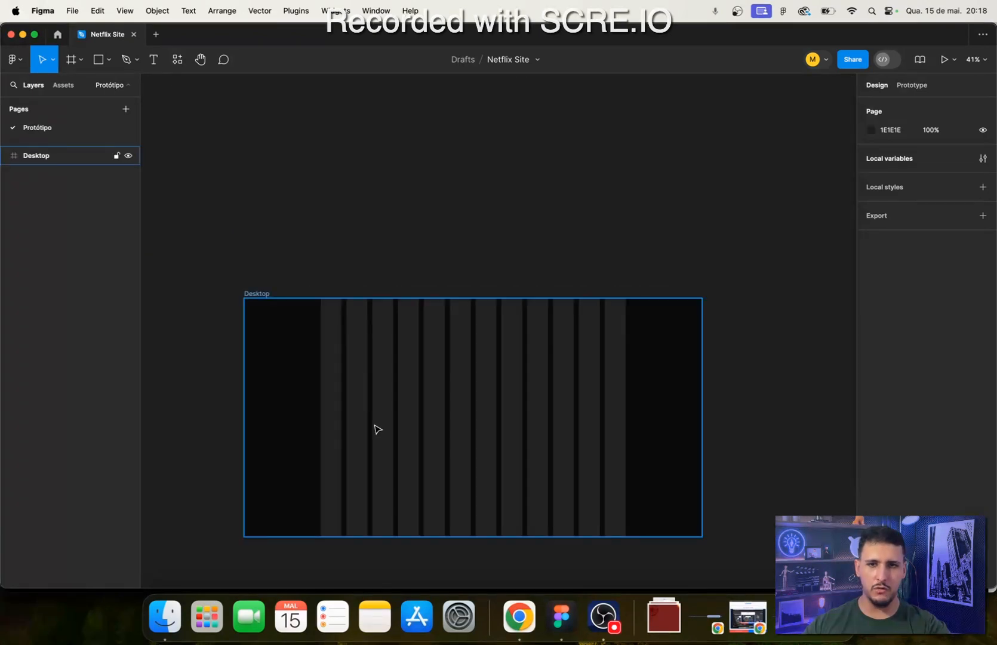
pyautogui.scroll(-3, 376, 430)
pyautogui.scroll(1, 341, 283)
pyautogui.hscroll(-2, 330, 318)
pyautogui.scroll(-3, 418, 310)
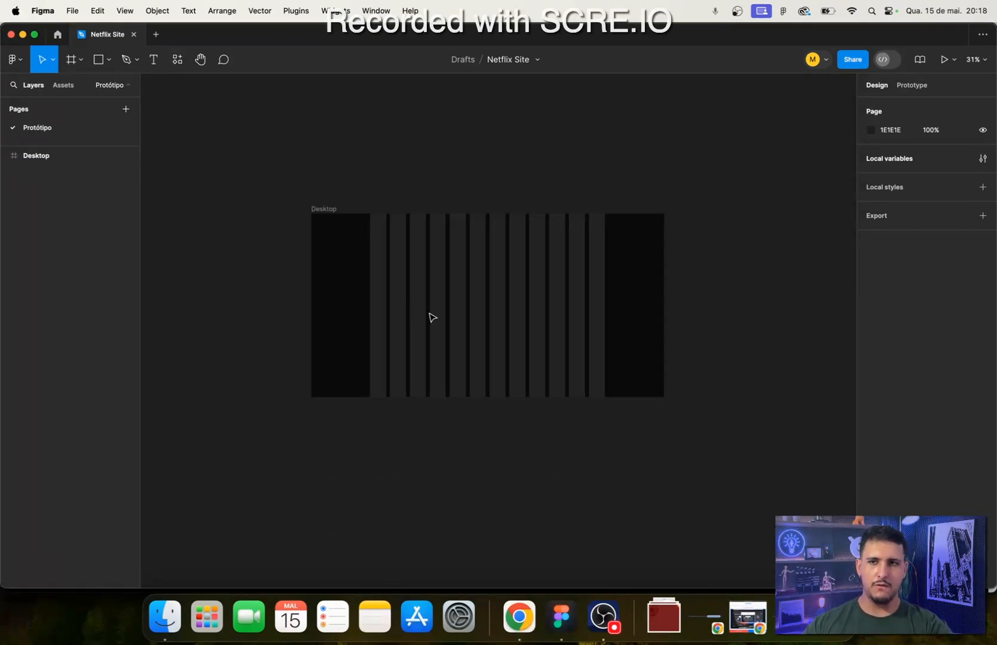
pyautogui.hscroll(3, 359, 305)
pyautogui.hscroll(-2, 334, 296)
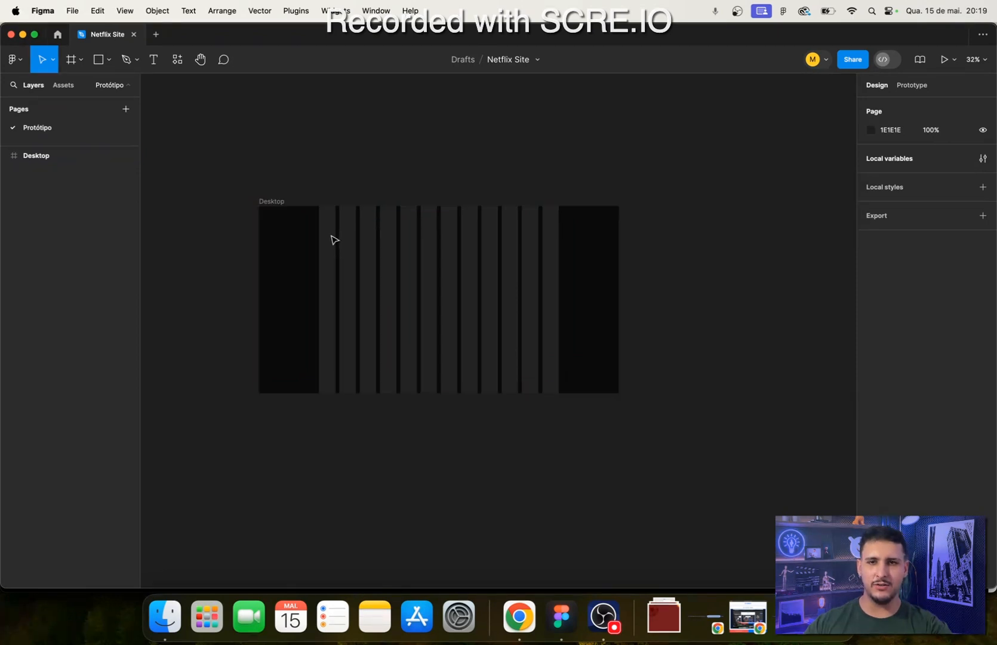
pyautogui.scroll(3, 333, 239)
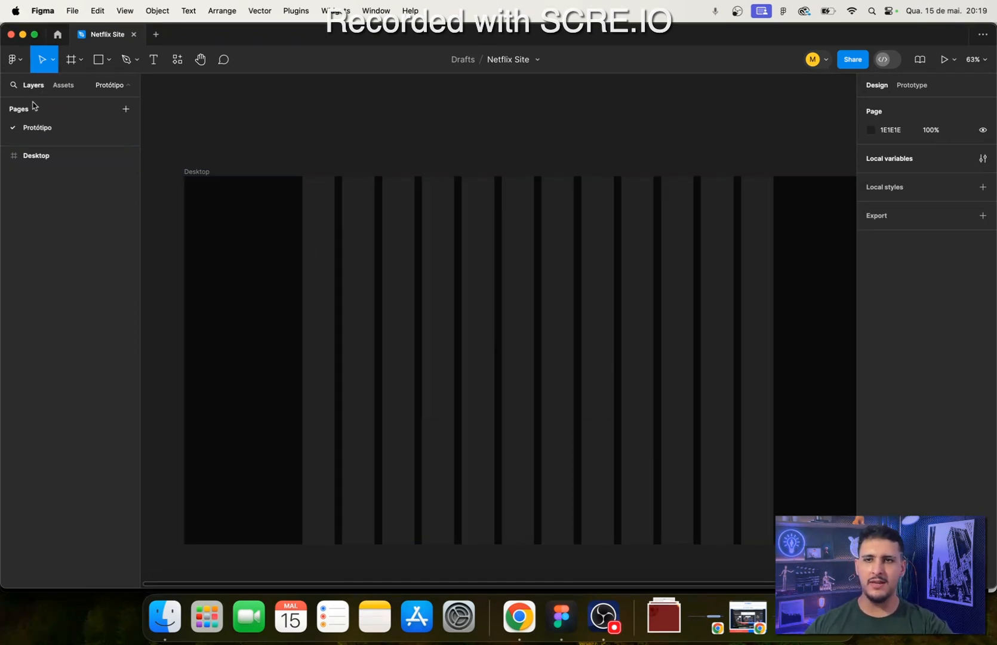
# - Select the Desktop frame, and look at the Netflix page's header in Chrome before returning to Figma
pyautogui.click(24, 157)
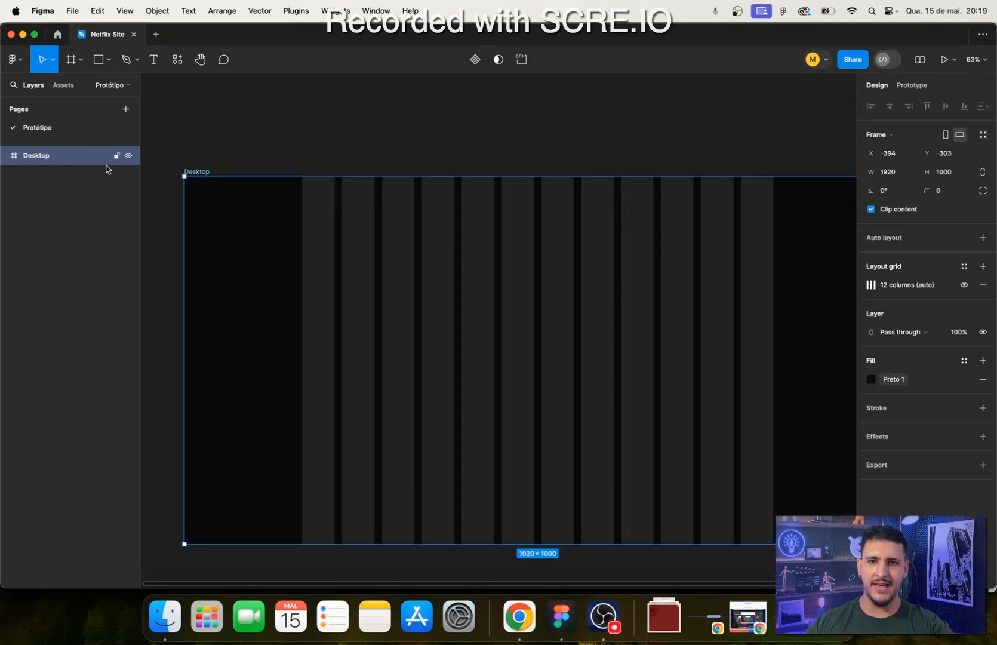
pyautogui.click(505, 627)
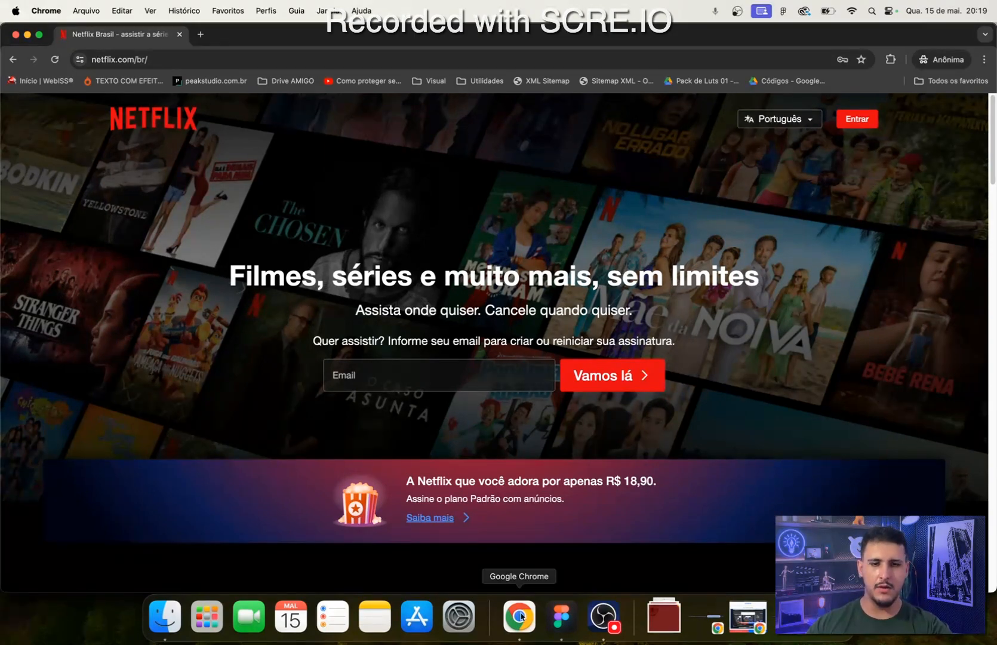
pyautogui.click(561, 618)
# - Draw a frame about 102 high along the top of the Desktop frame, and set its width to 1920
pyautogui.hscroll(3, 363, 293)
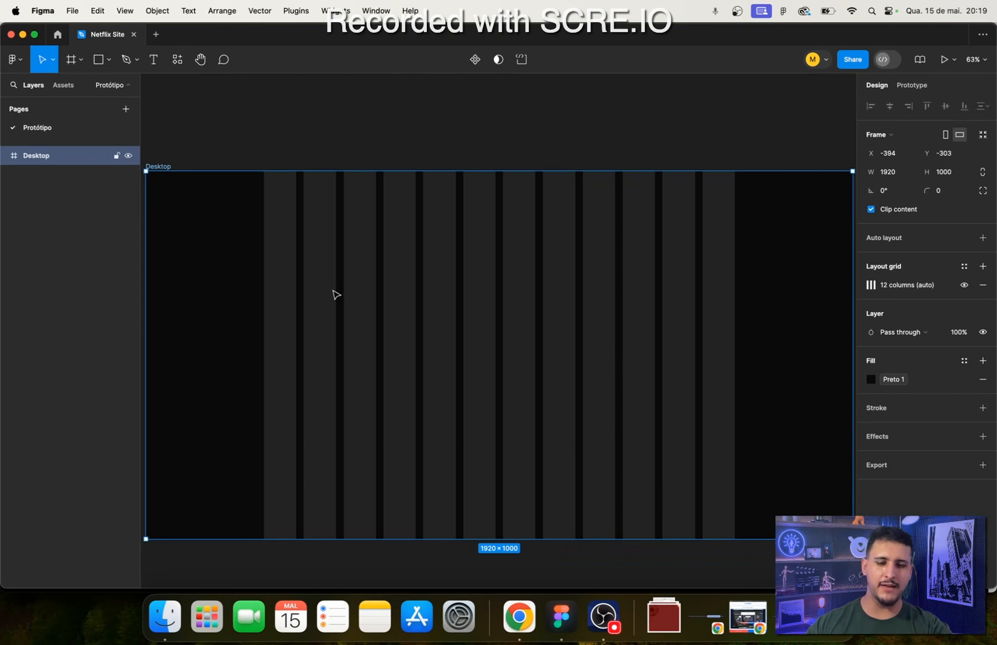
pyautogui.press('f')
pyautogui.moveTo(332, 289); pyautogui.dragTo(397, 291)
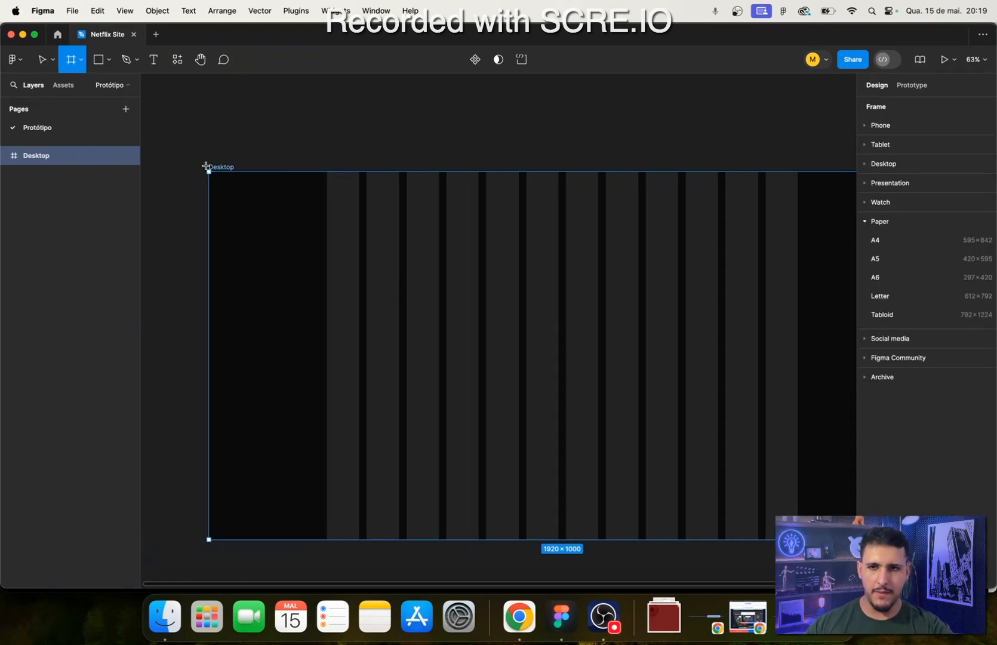
pyautogui.moveTo(211, 172); pyautogui.dragTo(705, 209)
pyautogui.hscroll(-8, 724, 404)
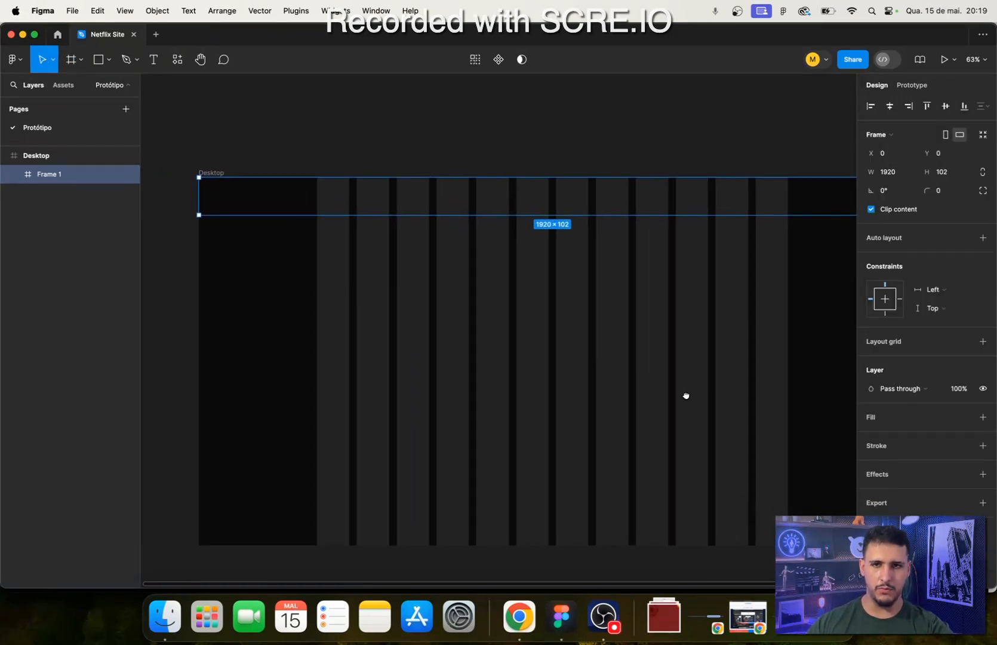
pyautogui.click(889, 175)
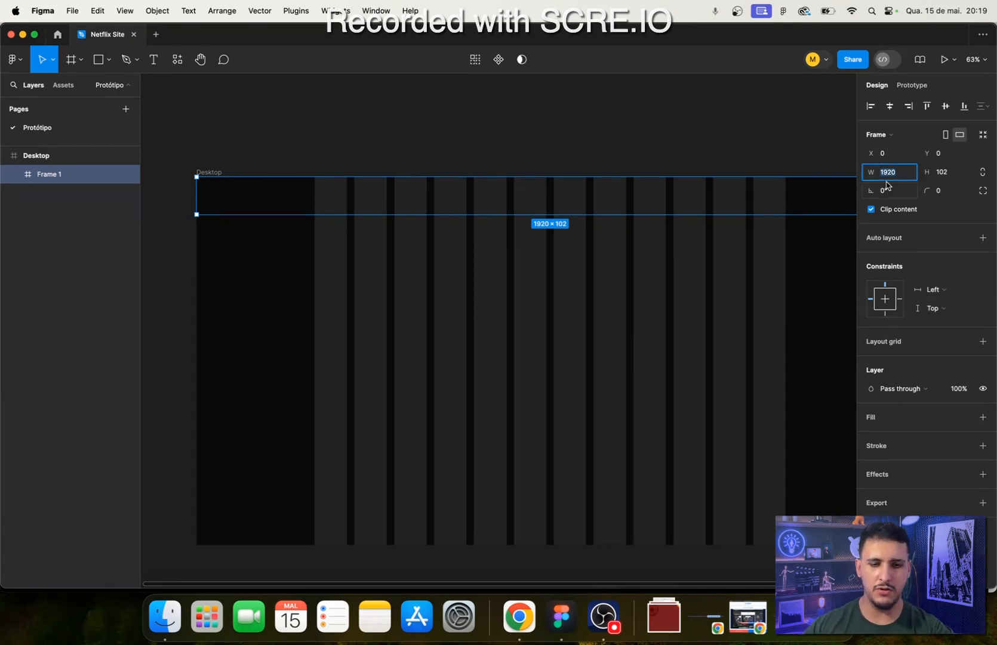
pyautogui.write('1920')
pyautogui.press('Return')
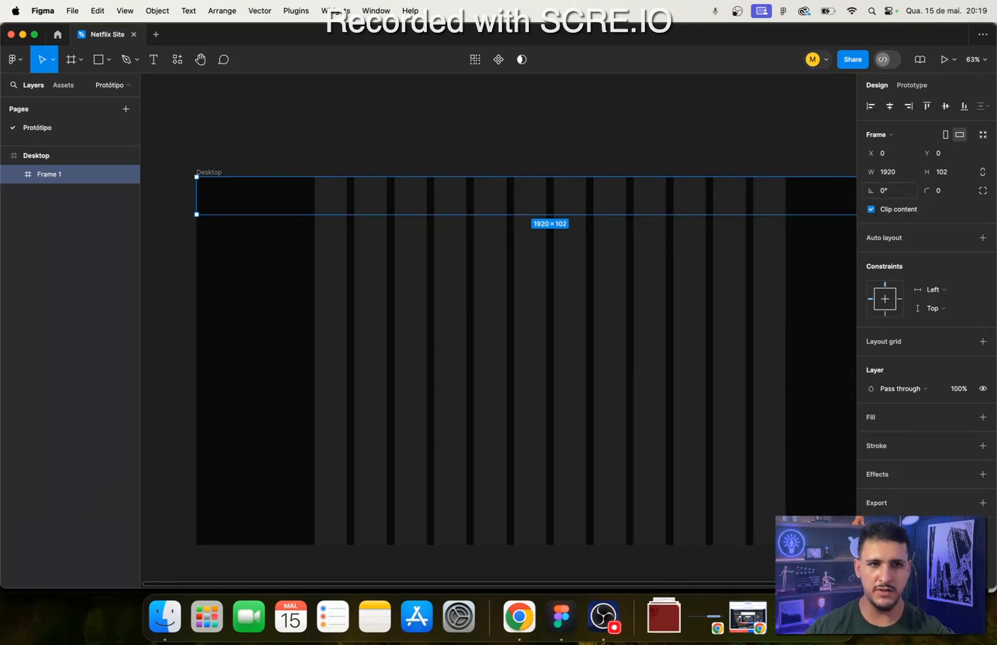
# - Switch to Chrome, inspect the Netflix page's header element with the element picker, close the developer tools, and return to Figma
pyautogui.click(956, 175)
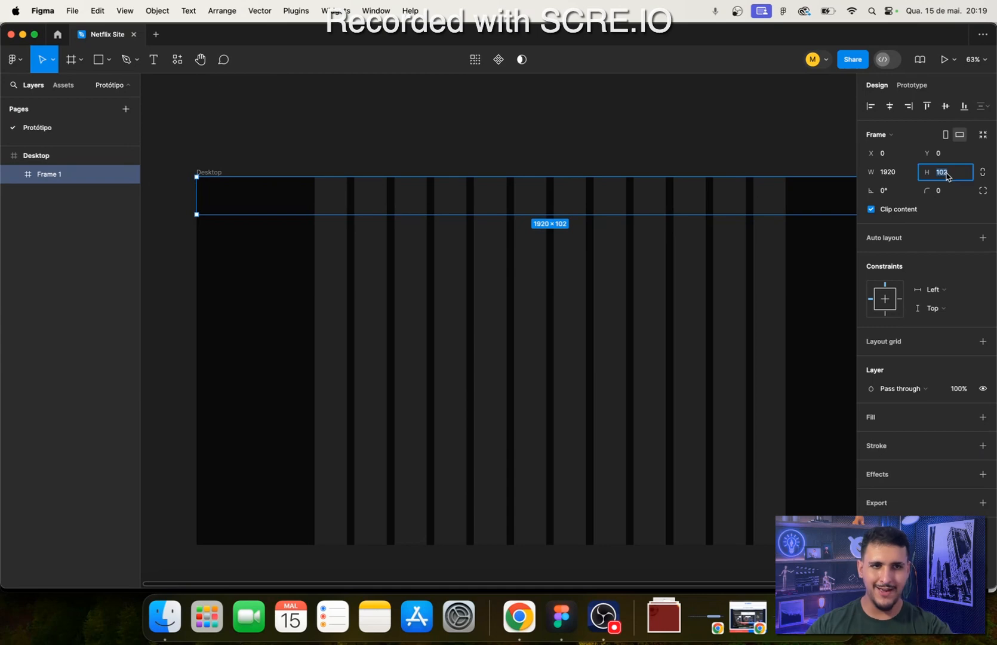
pyautogui.click(520, 621)
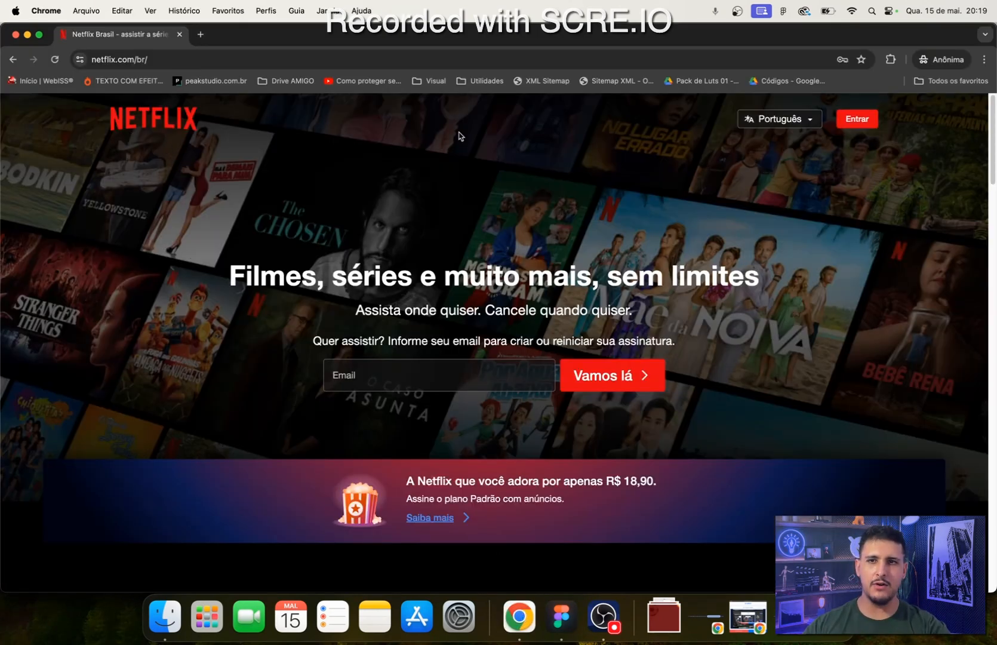
pyautogui.rightClick(854, 318)
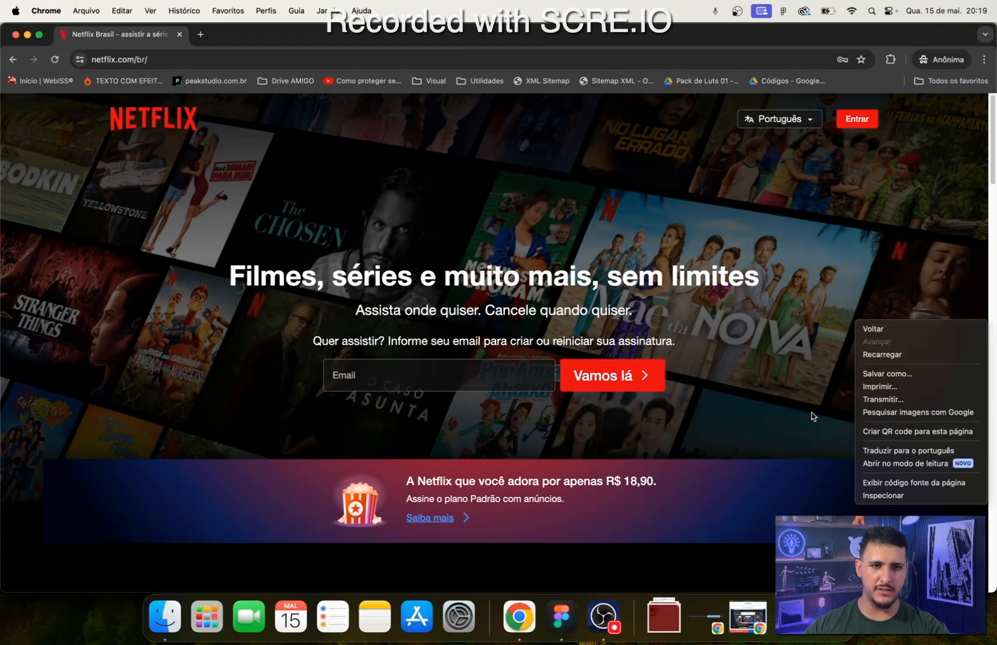
pyautogui.click(894, 307)
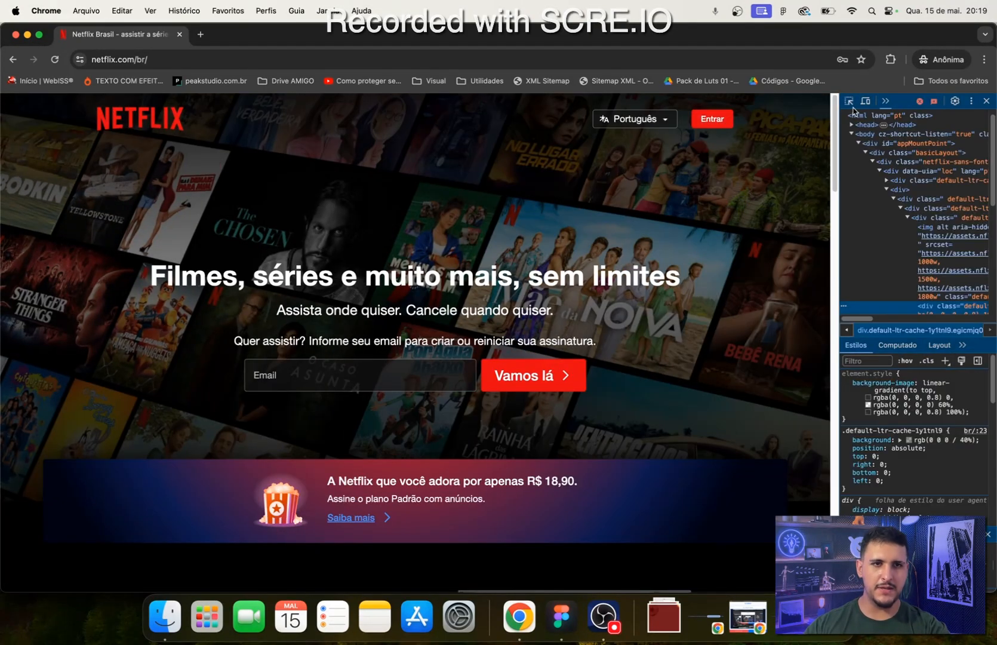
pyautogui.click(850, 103)
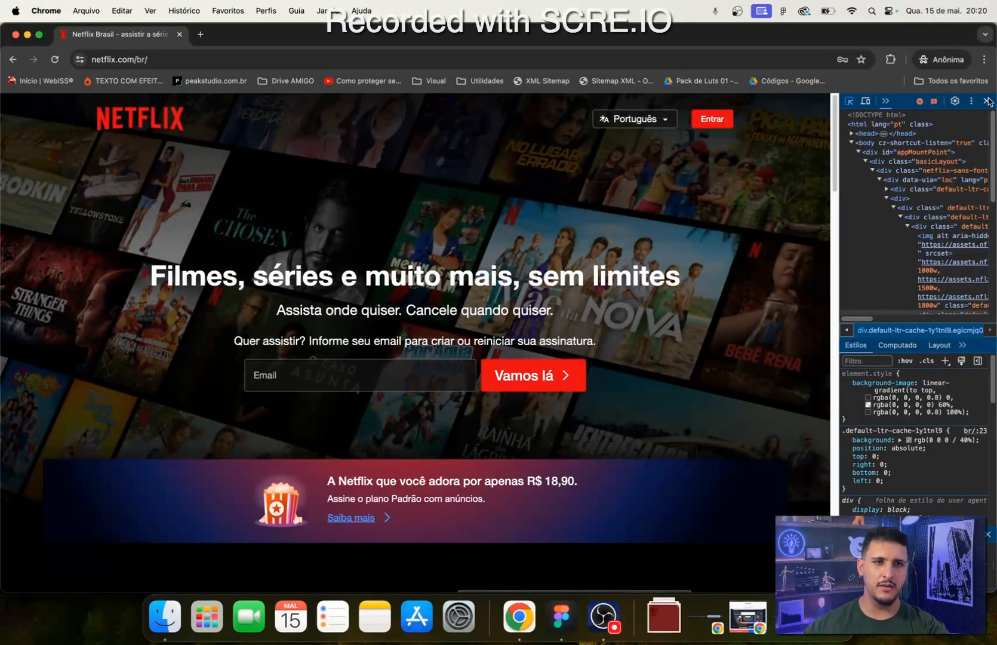
pyautogui.click(987, 101)
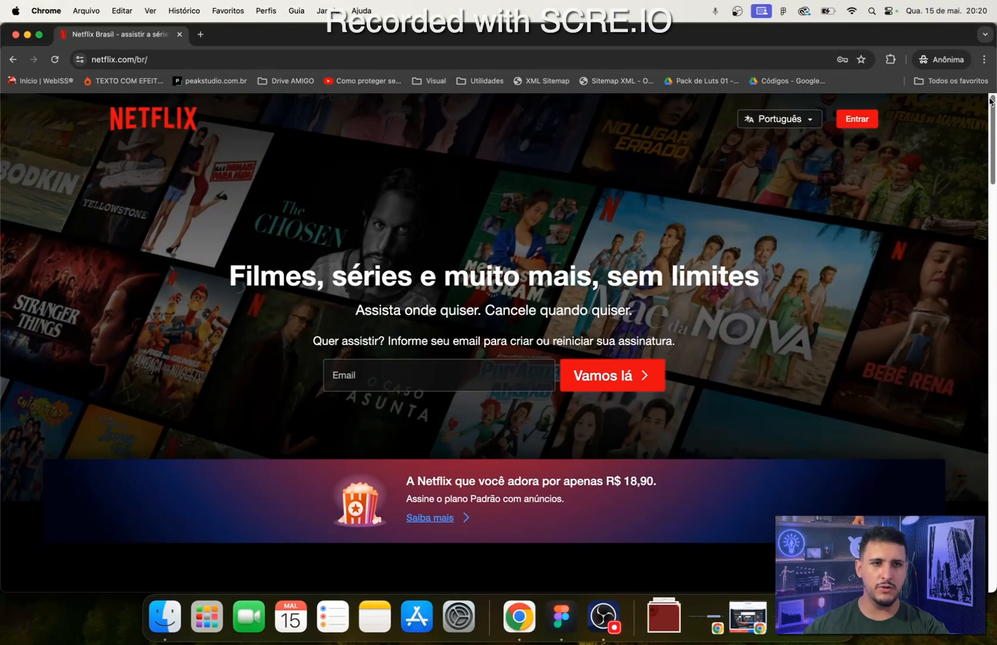
pyautogui.click(562, 616)
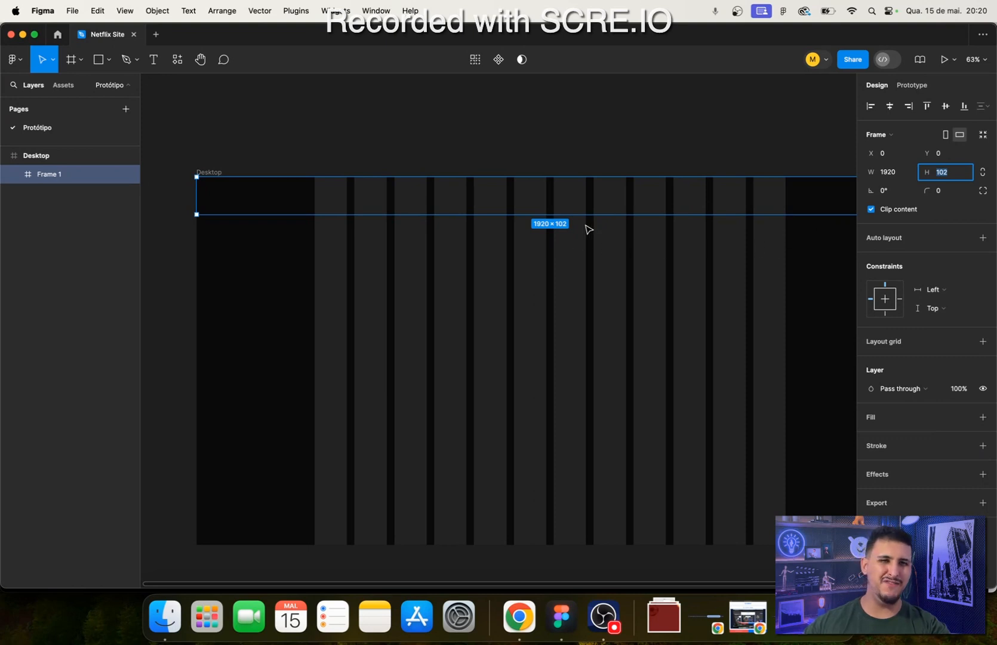
# - Set the header frame's height to 90
pyautogui.moveTo(596, 335); pyautogui.dragTo(525, 351)
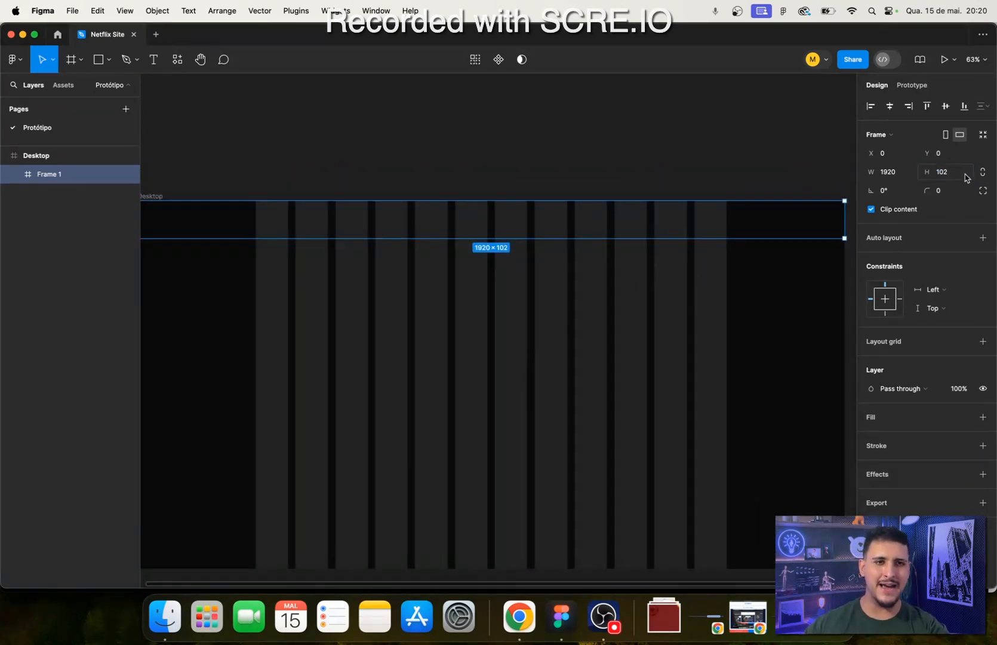
pyautogui.click(943, 174)
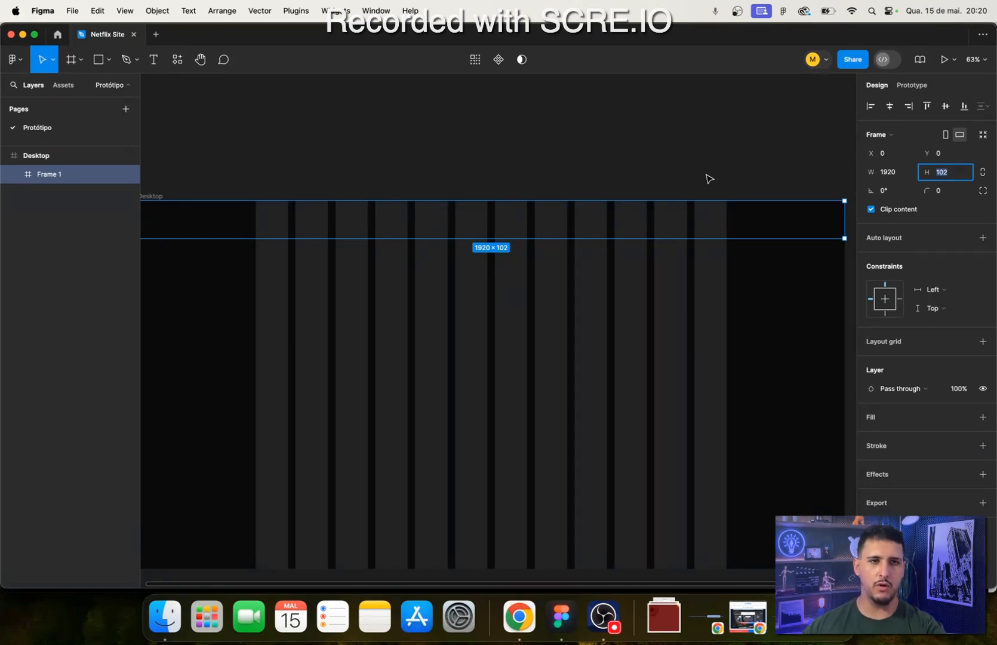
pyautogui.press('Return')
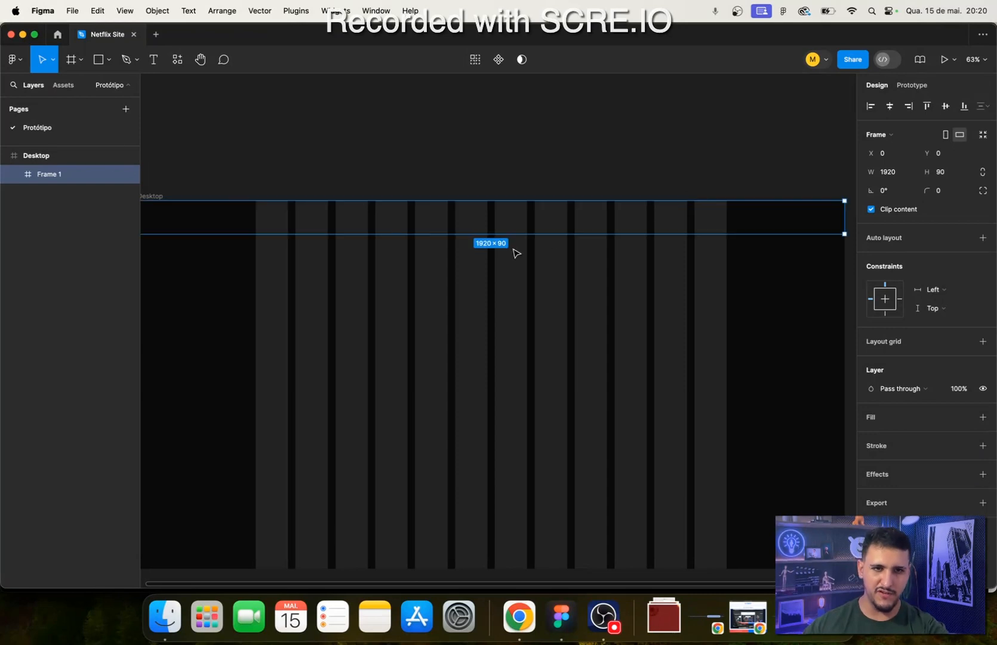
pyautogui.hscroll(-3, 303, 312)
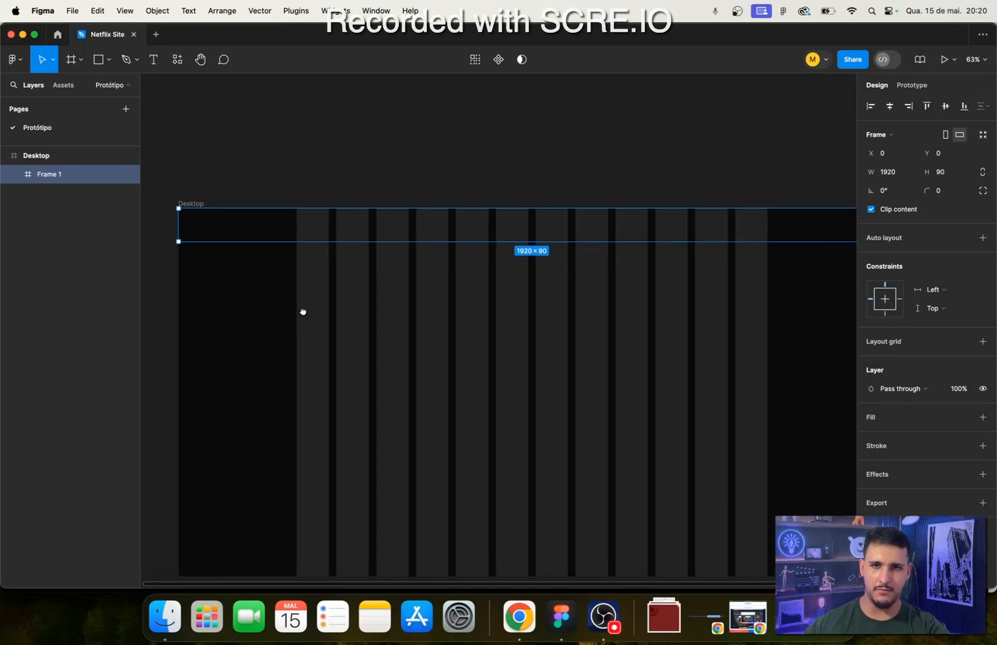
# - Set the header frame's height to 100
pyautogui.click(957, 173)
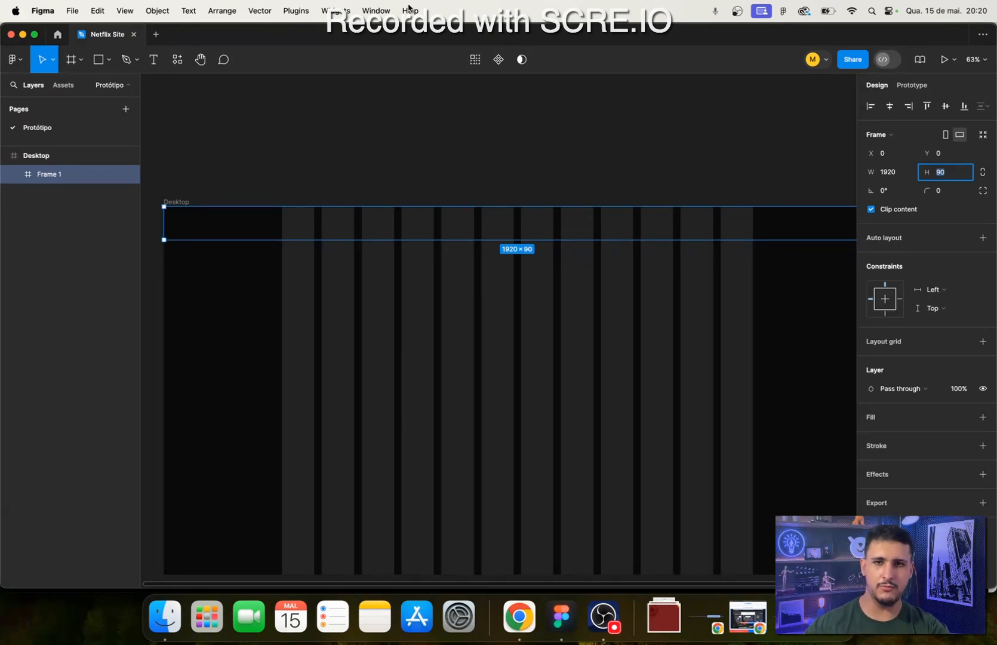
pyautogui.write('100')
pyautogui.press('Return')
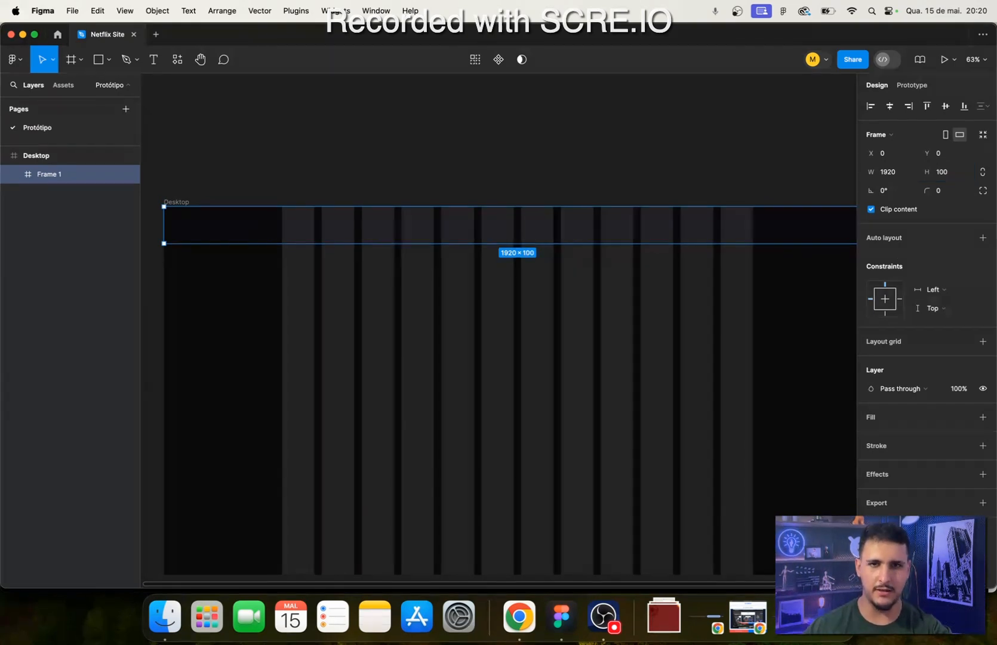
pyautogui.scroll(3, 315, 262)
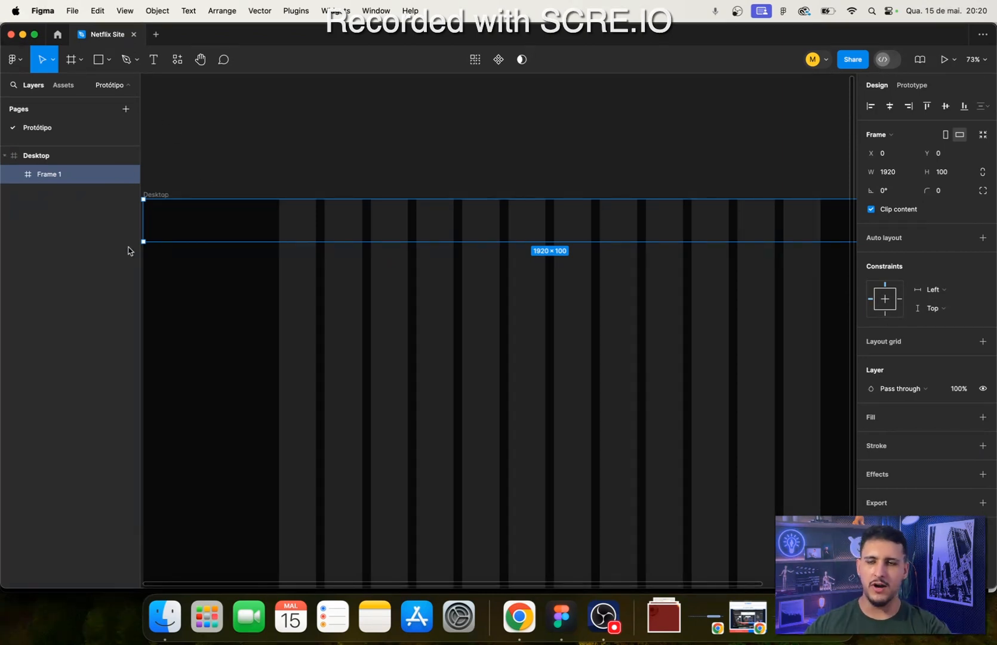
# - Rename the header frame inside the Desktop frame as Topo
pyautogui.click(36, 161)
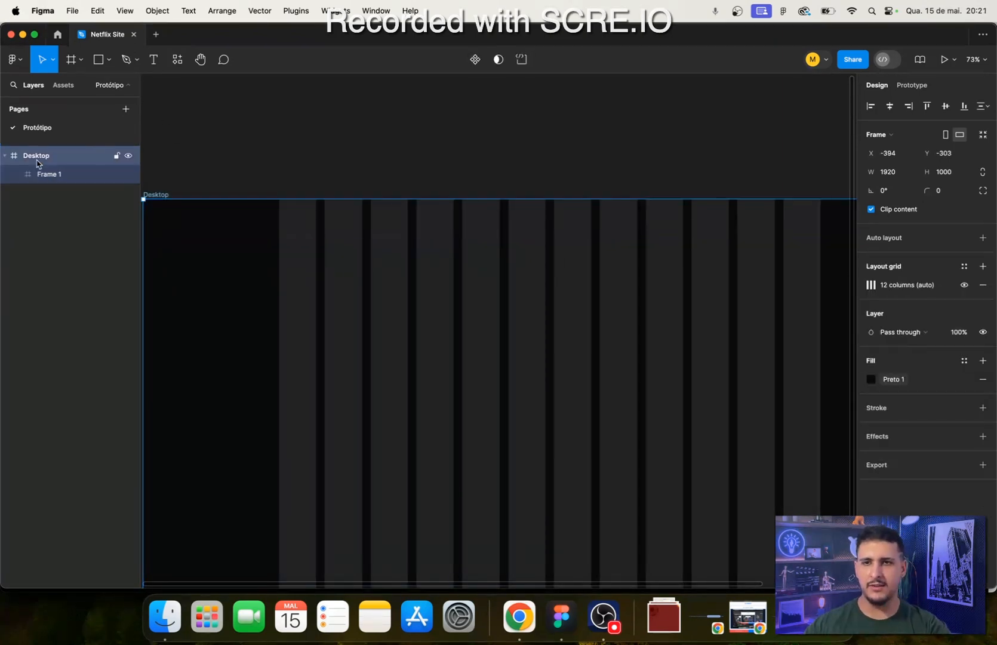
pyautogui.click(59, 186)
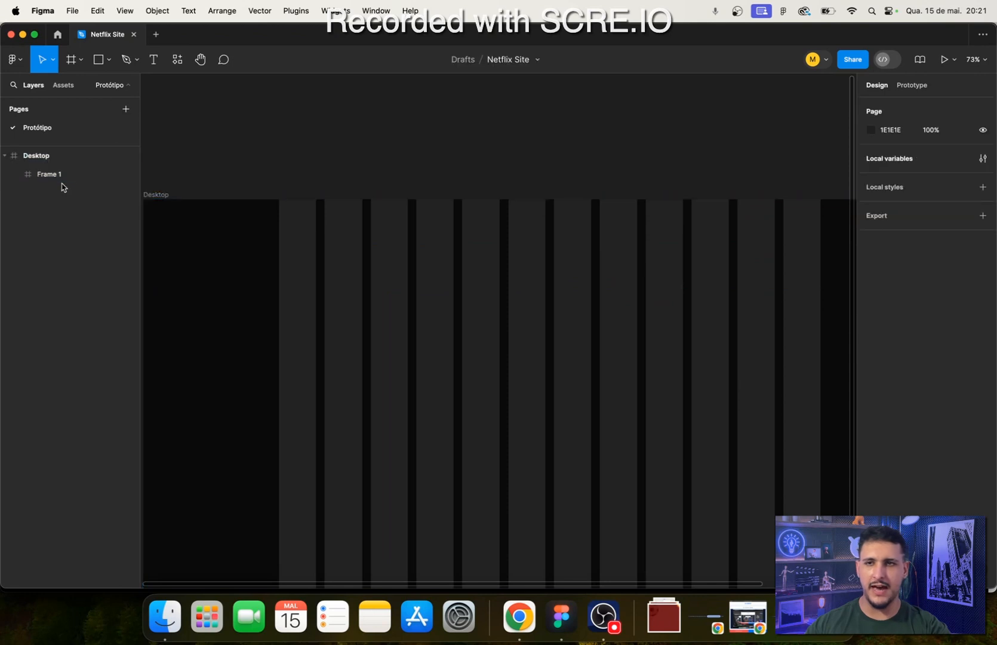
pyautogui.click(57, 179)
pyautogui.doubleClick(58, 179)
pyautogui.write('T')
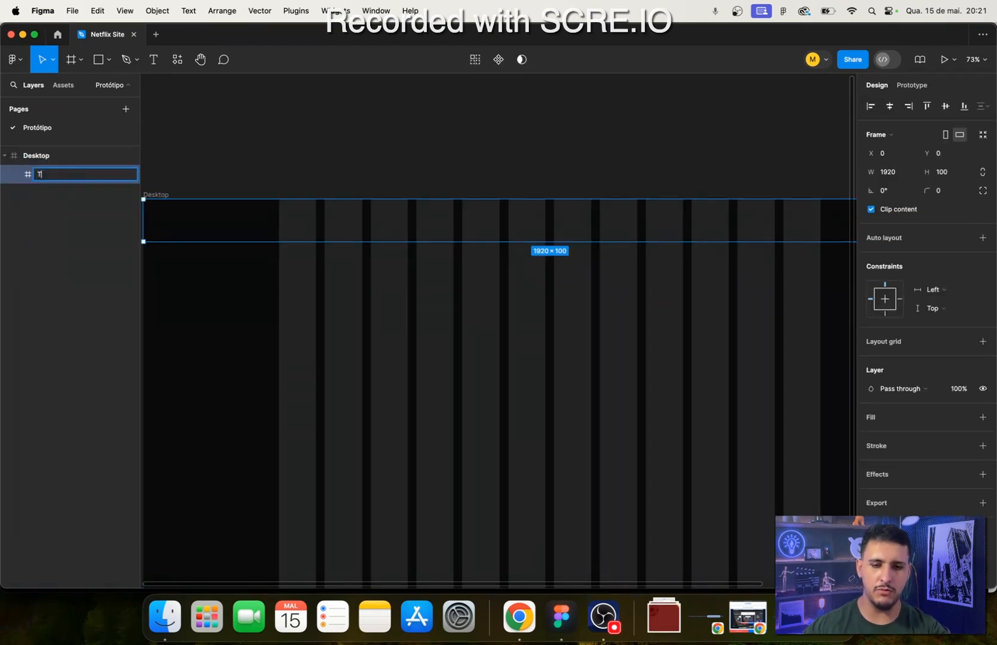
pyautogui.write('opo')
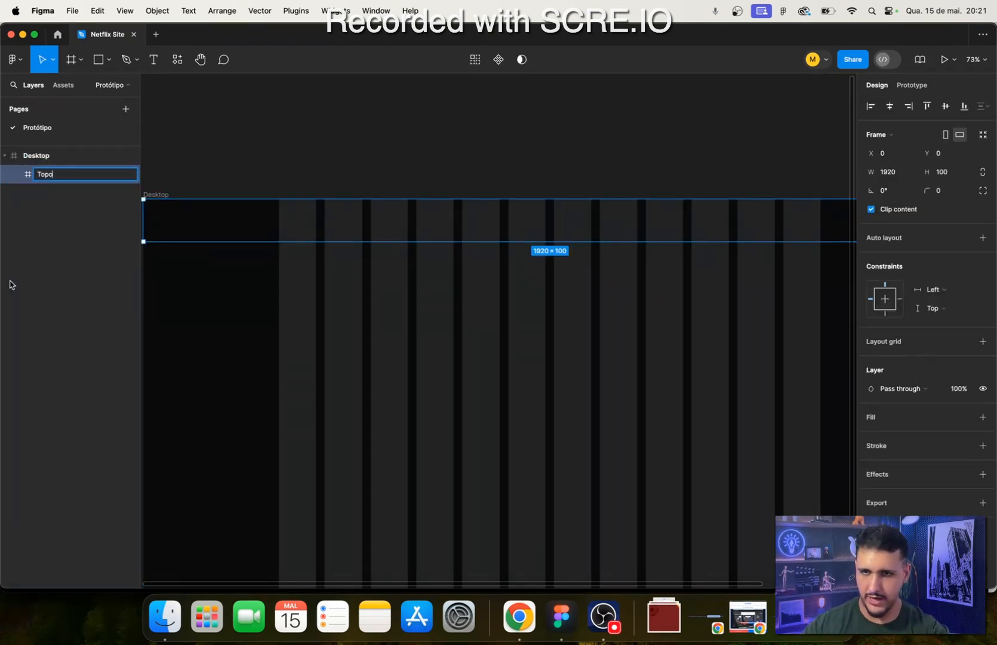
pyautogui.click(70, 263)
pyautogui.click(273, 216)
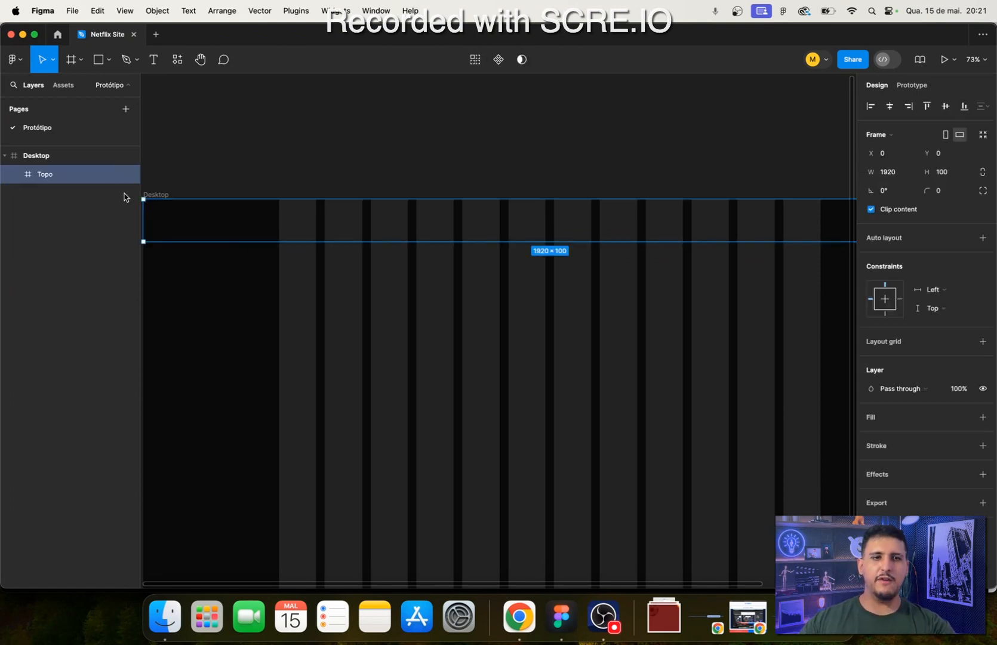
# - Look at the header layout of the Netflix page in Chrome, and switch back to Figma
pyautogui.scroll(-5, 399, 233)
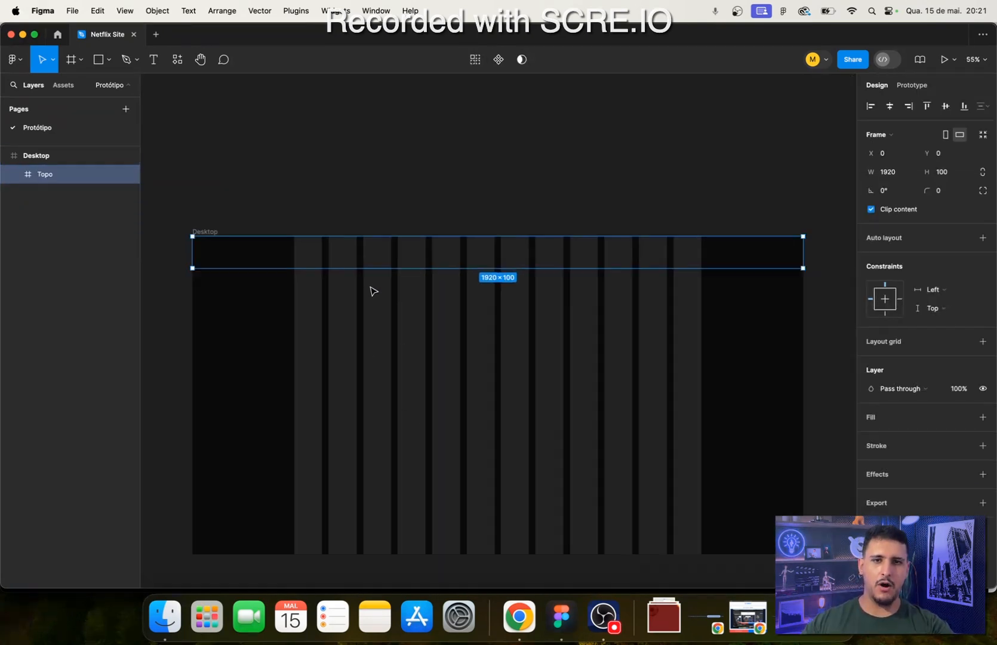
pyautogui.scroll(3, 373, 290)
pyautogui.moveTo(606, 349)
pyautogui.mouseDown()
pyautogui.moveTo(465, 350)
pyautogui.moveTo(587, 292)
pyautogui.moveTo(592, 357)
pyautogui.mouseUp()
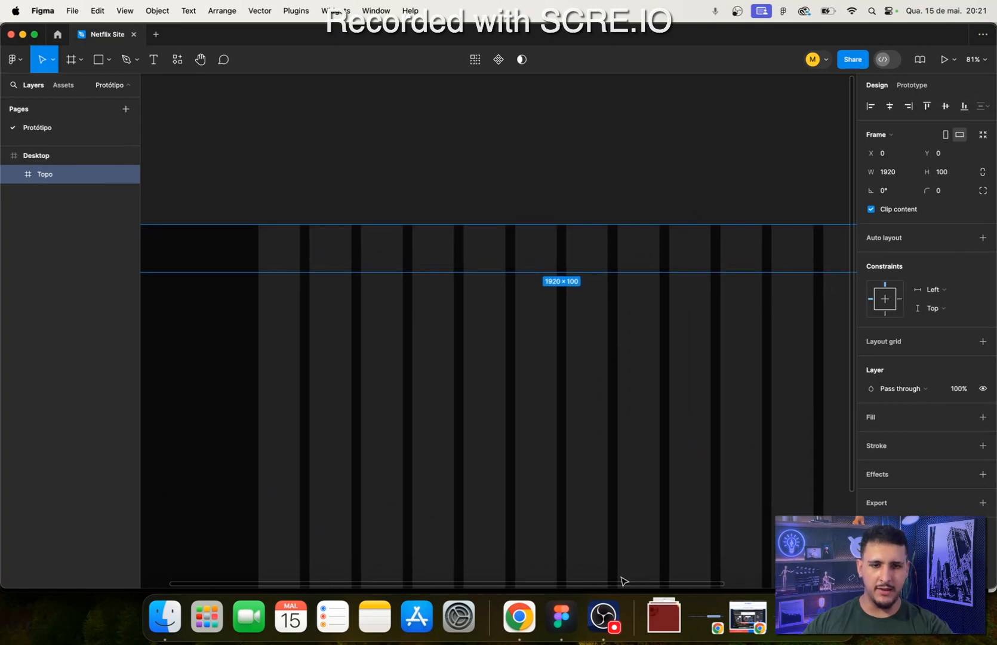
pyautogui.click(519, 617)
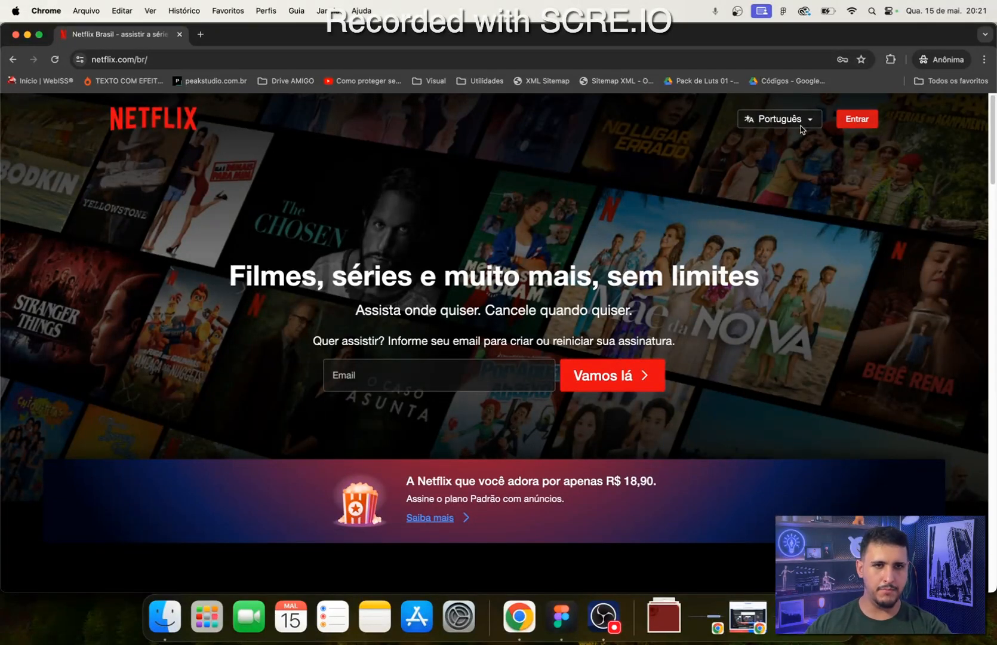
pyautogui.click(562, 617)
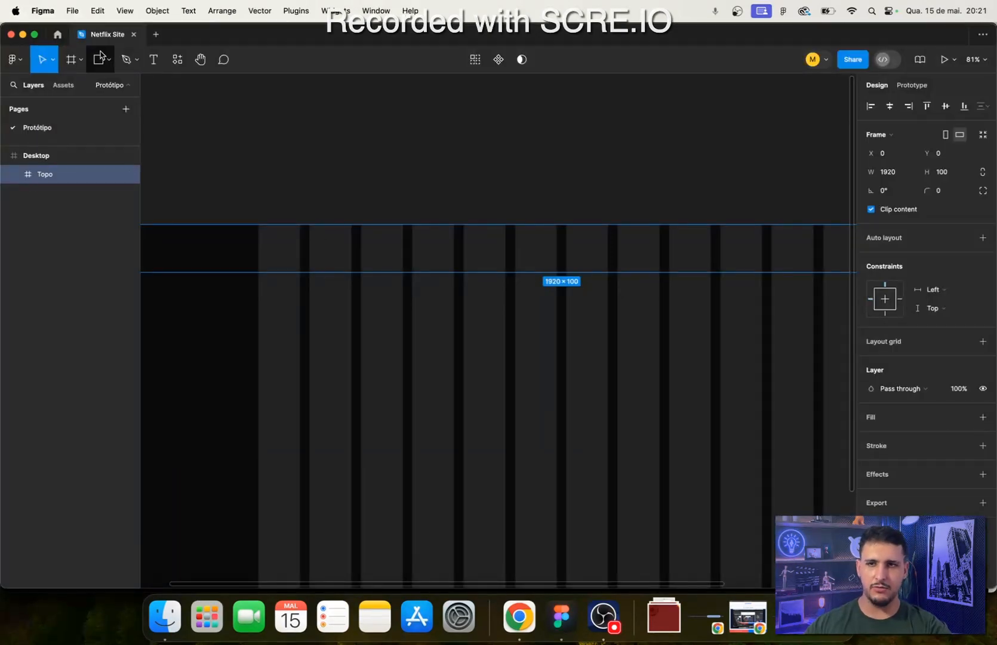
# - Draw a frame about 287 × 61 inside Topo, starting at the first grid column's outer edge, and name it Logo
pyautogui.click(72, 61)
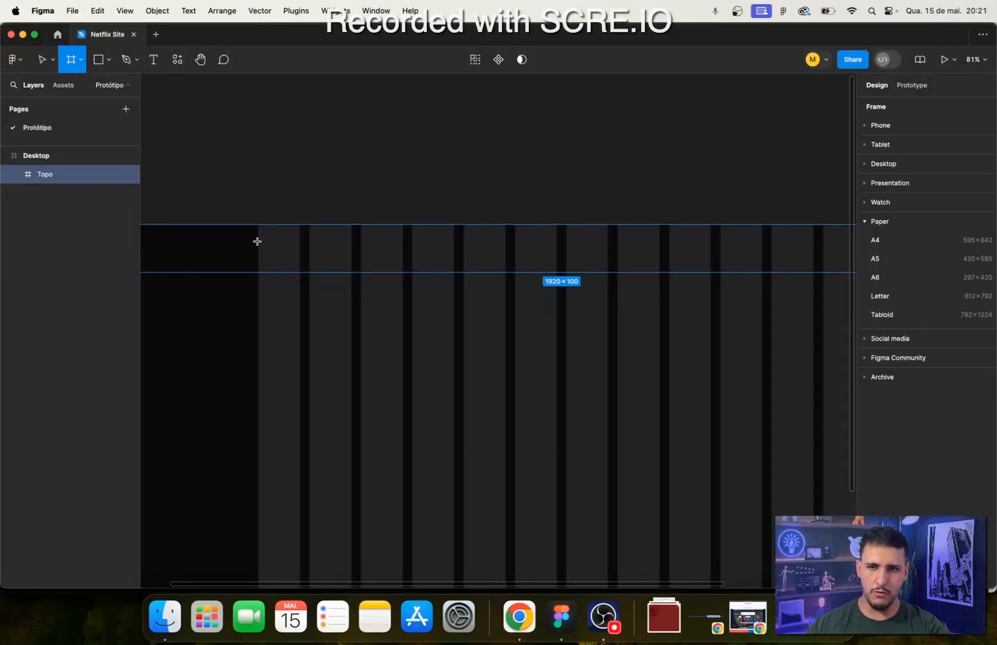
pyautogui.moveTo(258, 237); pyautogui.dragTo(394, 265)
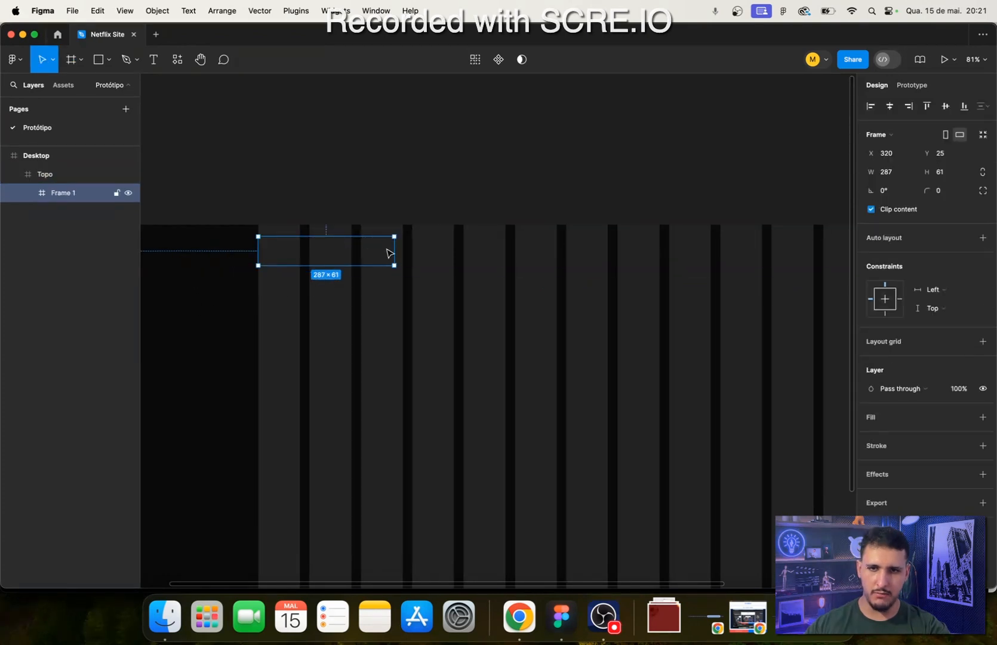
pyautogui.doubleClick(77, 192)
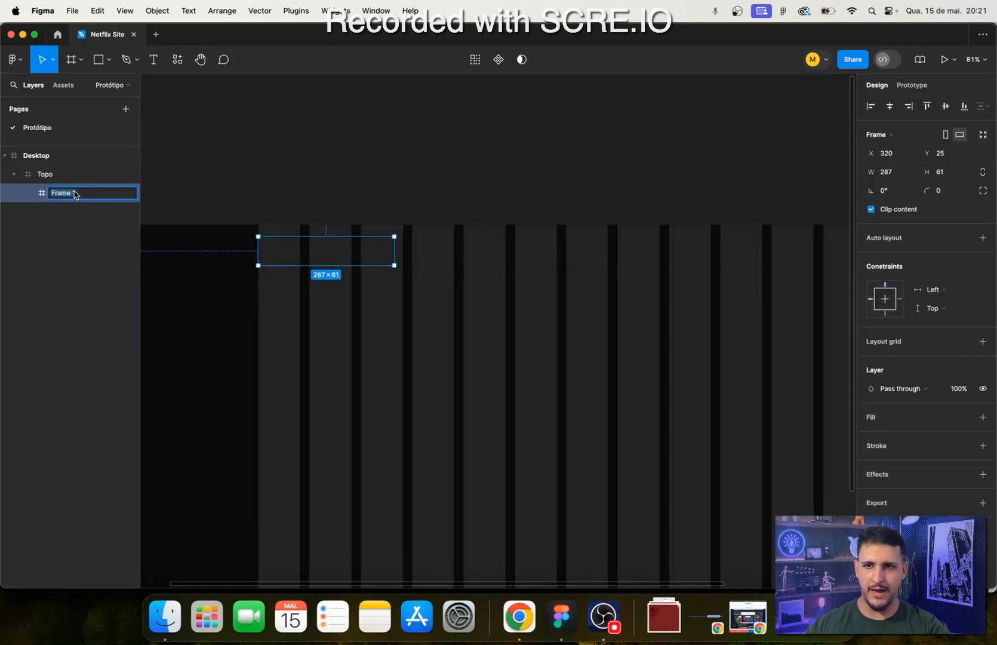
pyautogui.write('Logo')
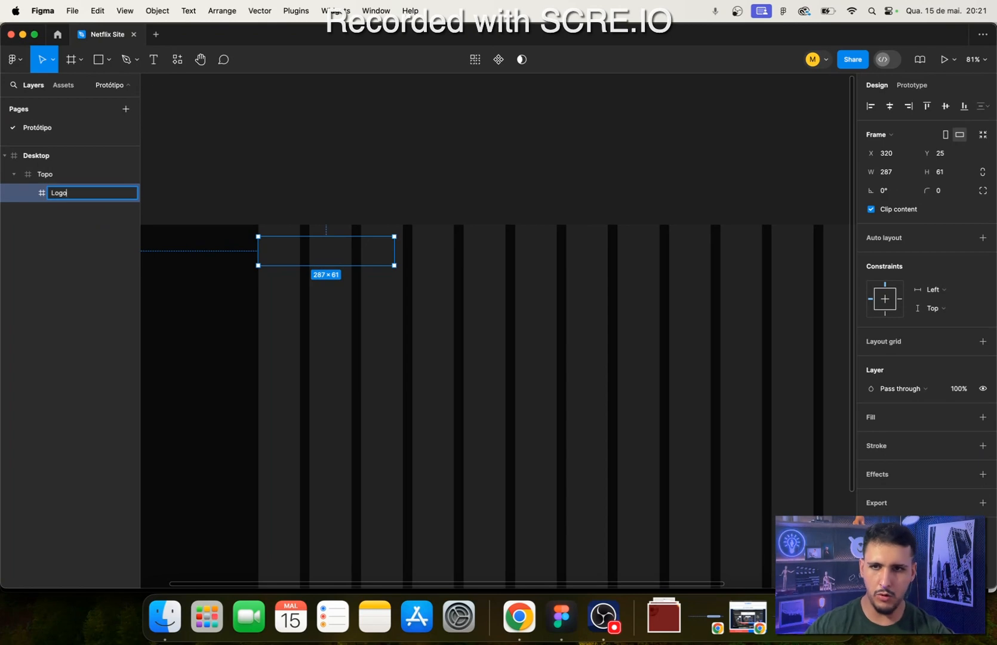
pyautogui.press('Return')
# - Examine the Logo frame's alignment with the column grid, and glance at the Netflix page in Chrome before returning to Figma
pyautogui.scroll(10, 233, 244)
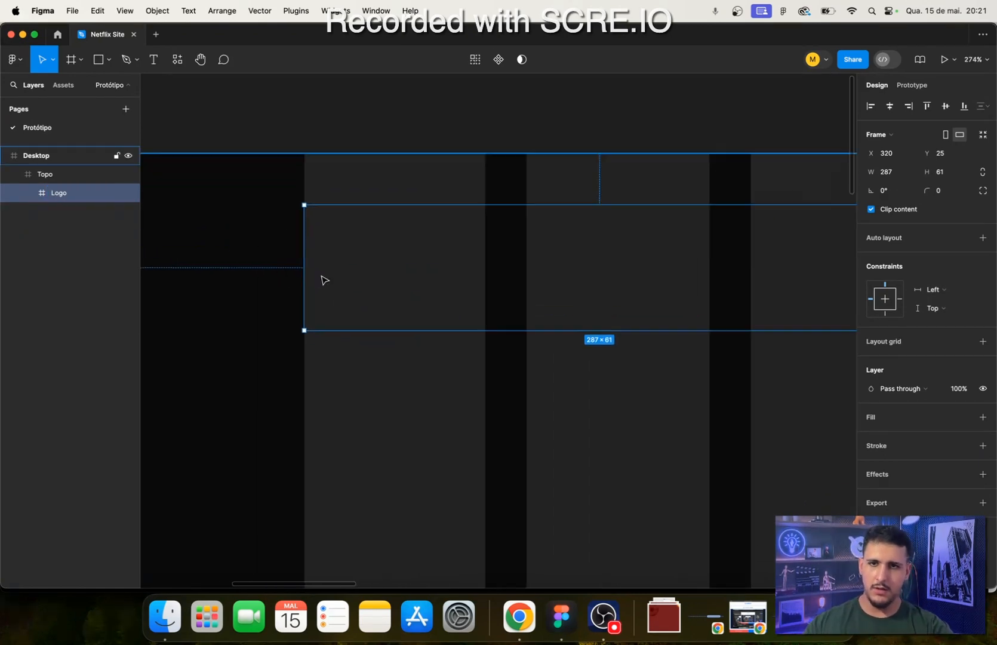
pyautogui.moveTo(300, 299)
pyautogui.mouseDown()
pyautogui.moveTo(307, 303)
pyautogui.moveTo(296, 305)
pyautogui.mouseUp()
pyautogui.scroll(-10, 376, 298)
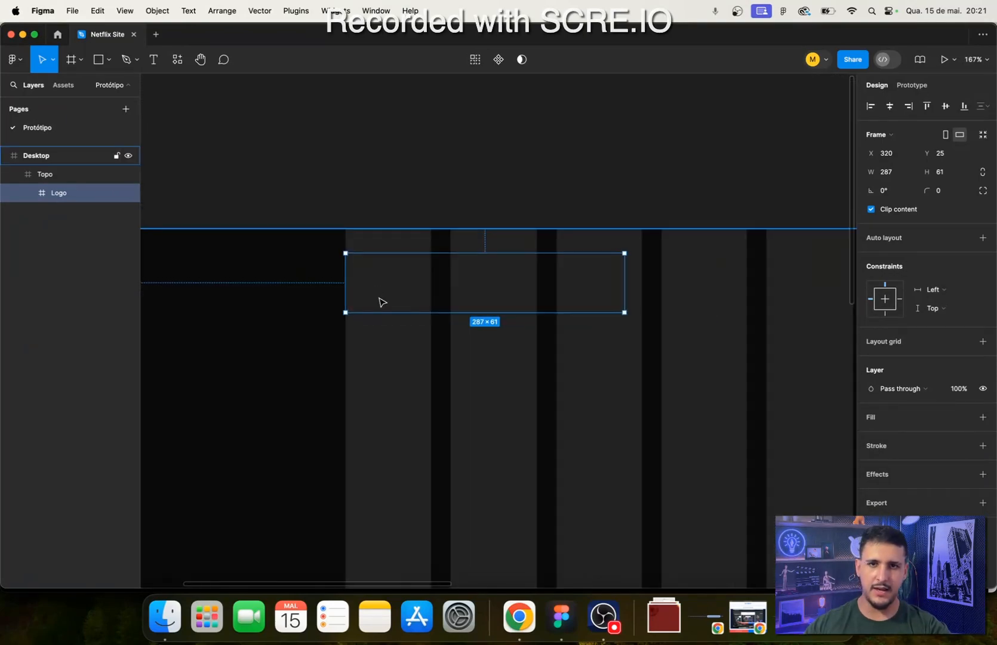
pyautogui.scroll(-5, 588, 331)
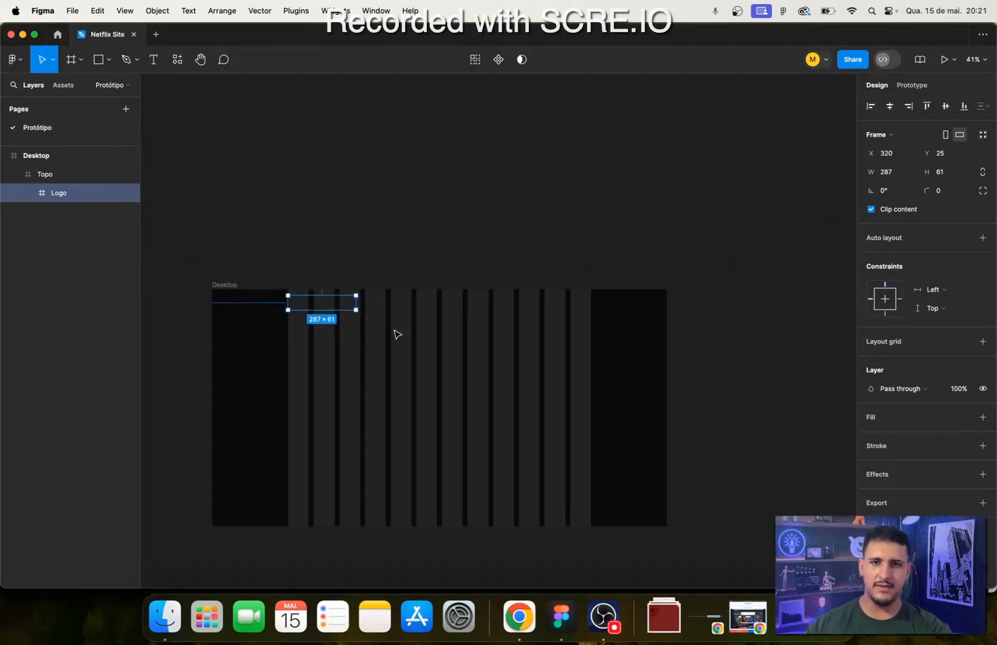
pyautogui.scroll(5, 367, 319)
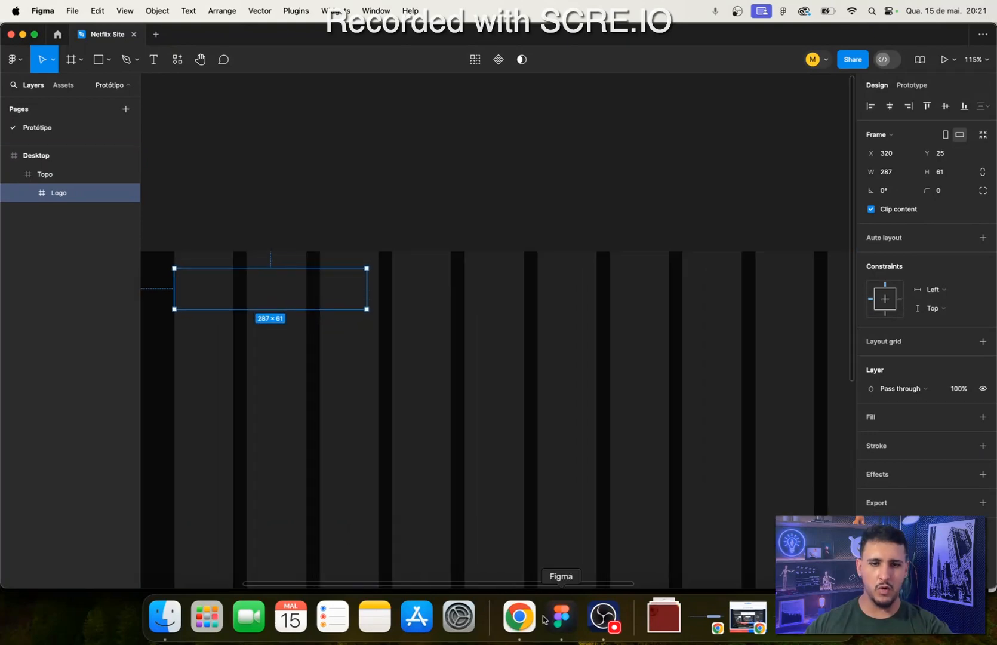
pyautogui.click(519, 616)
pyautogui.click(558, 618)
# - Widen the Logo frame to about 305 so that it spans exactly the first three grid columns
pyautogui.scroll(3, 283, 374)
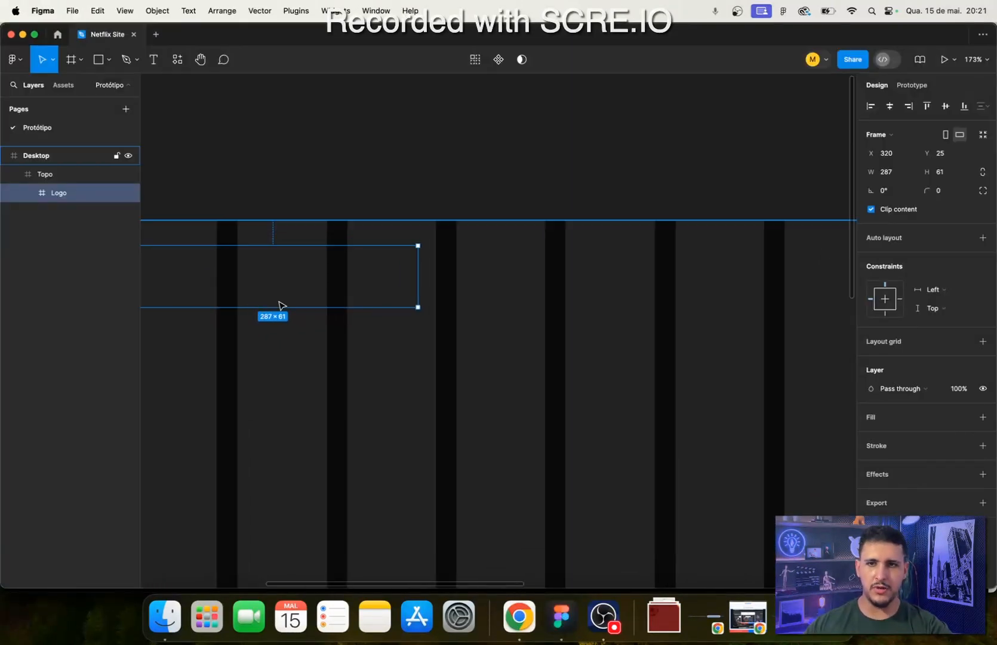
pyautogui.scroll(-3, 281, 307)
pyautogui.scroll(-3, 406, 227)
pyautogui.scroll(2, 418, 263)
pyautogui.scroll(3, 439, 299)
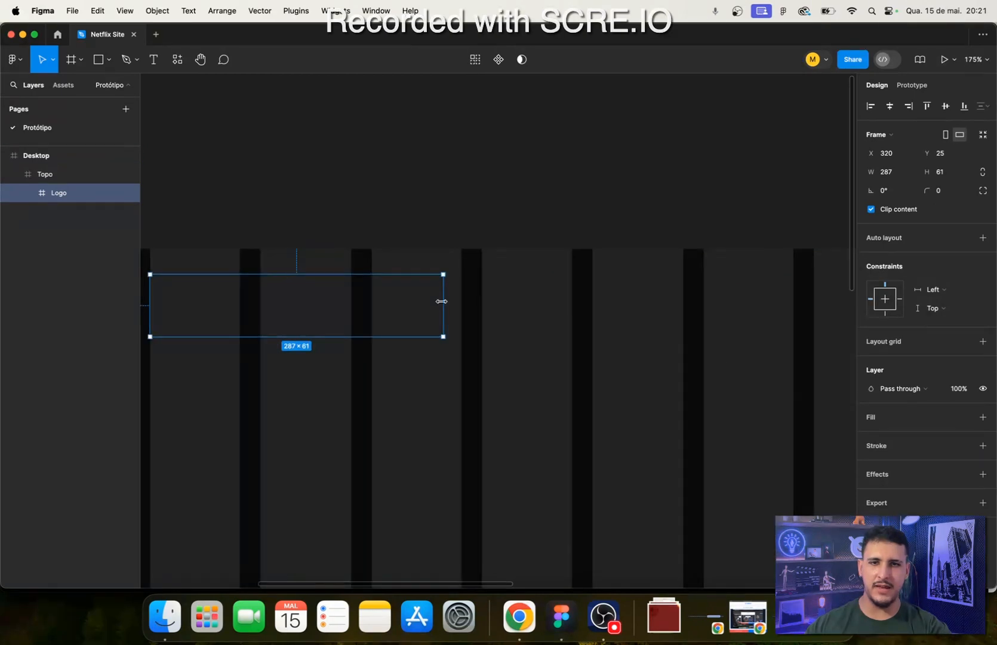
pyautogui.moveTo(445, 303); pyautogui.dragTo(438, 336)
pyautogui.scroll(5, 473, 306)
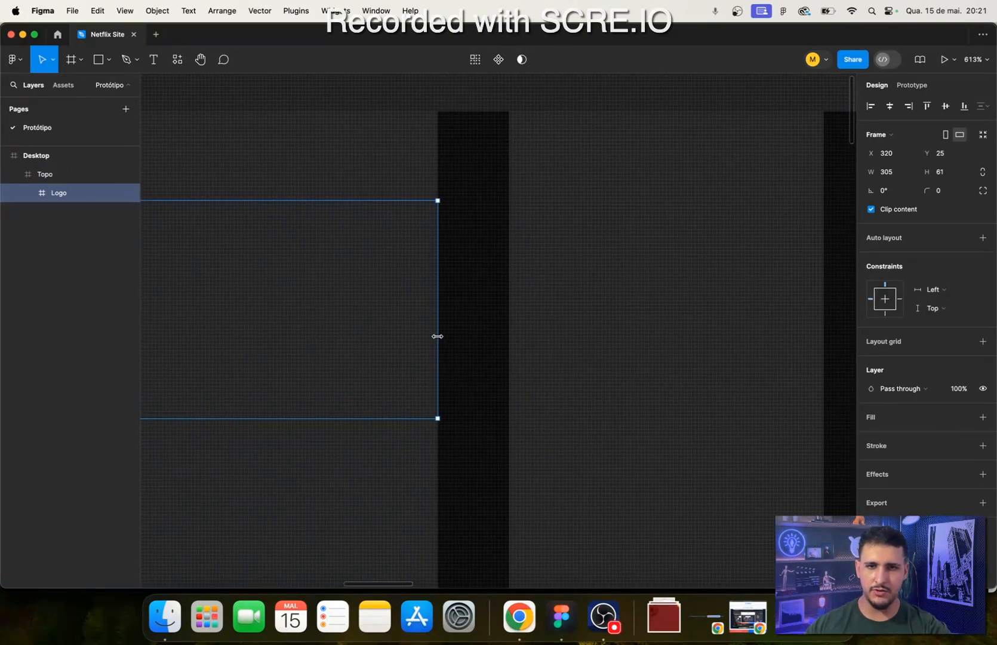
pyautogui.scroll(-10, 519, 366)
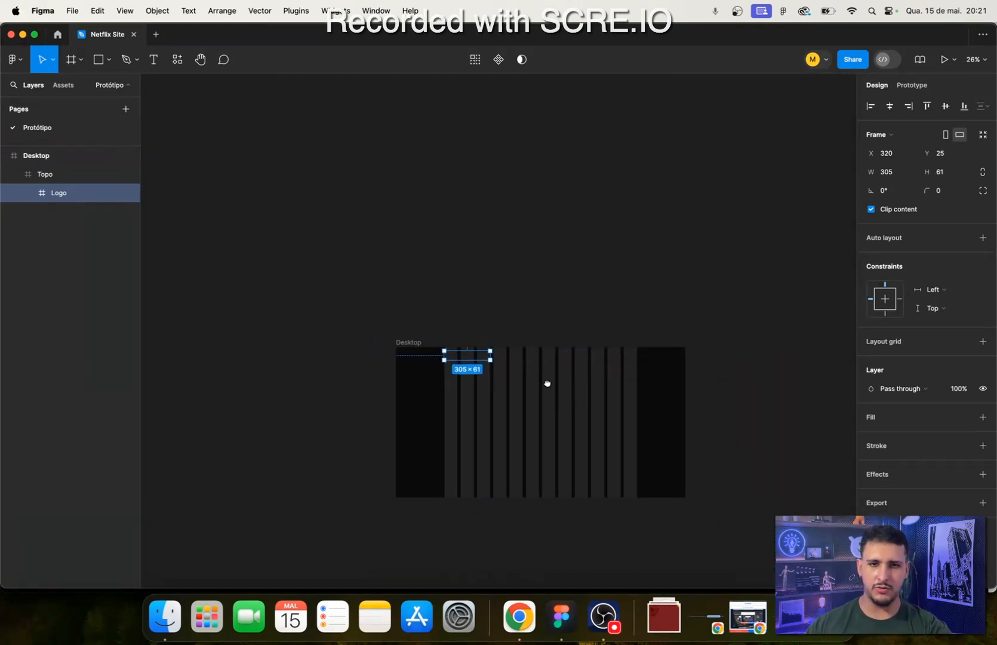
# - Inspect the Logo frame inside Topo, compare it with the Netflix page header in Chrome, and return to Figma
pyautogui.scroll(4, 547, 383)
pyautogui.scroll(2, 517, 353)
pyautogui.click(514, 332)
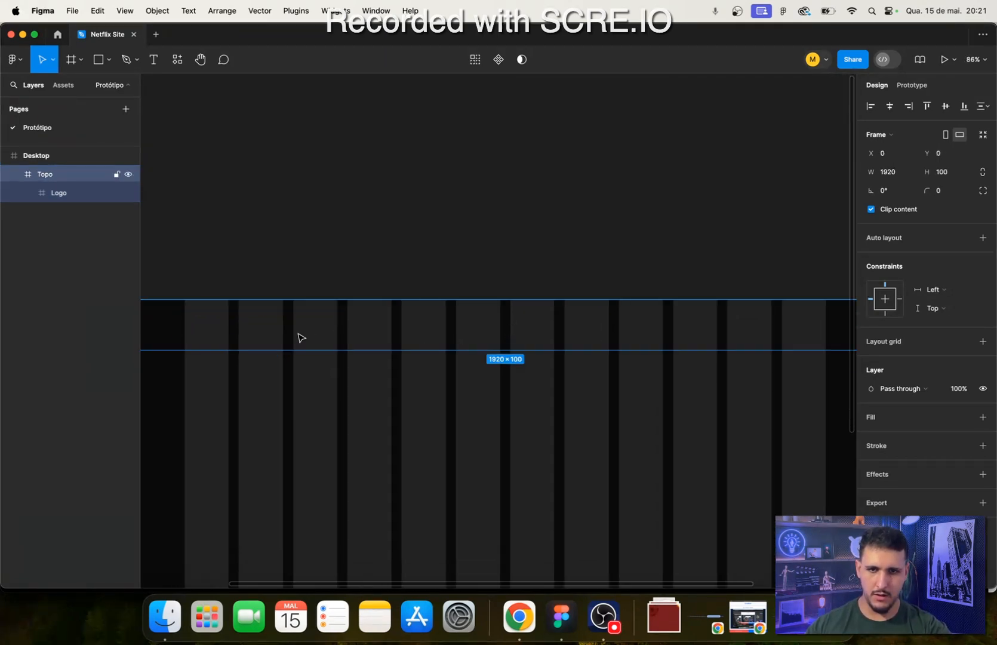
pyautogui.click(273, 328)
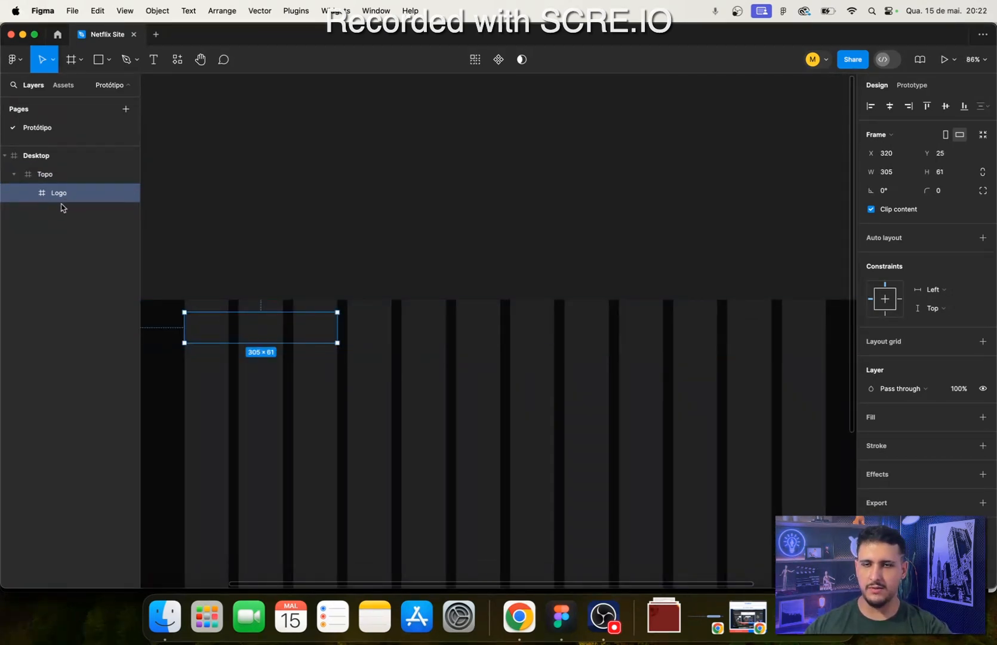
pyautogui.click(519, 617)
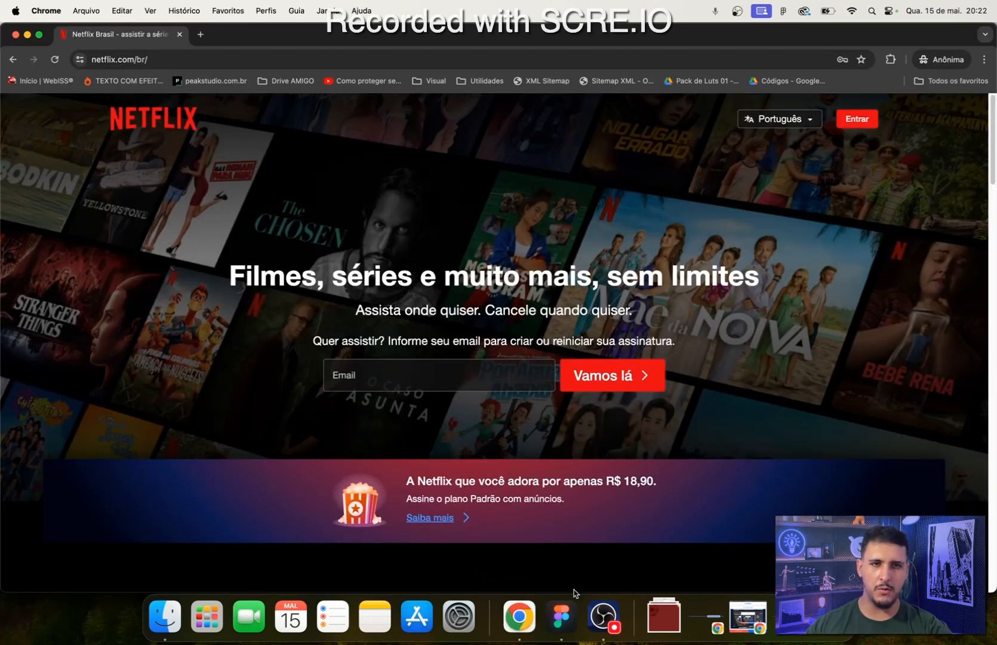
pyautogui.click(561, 615)
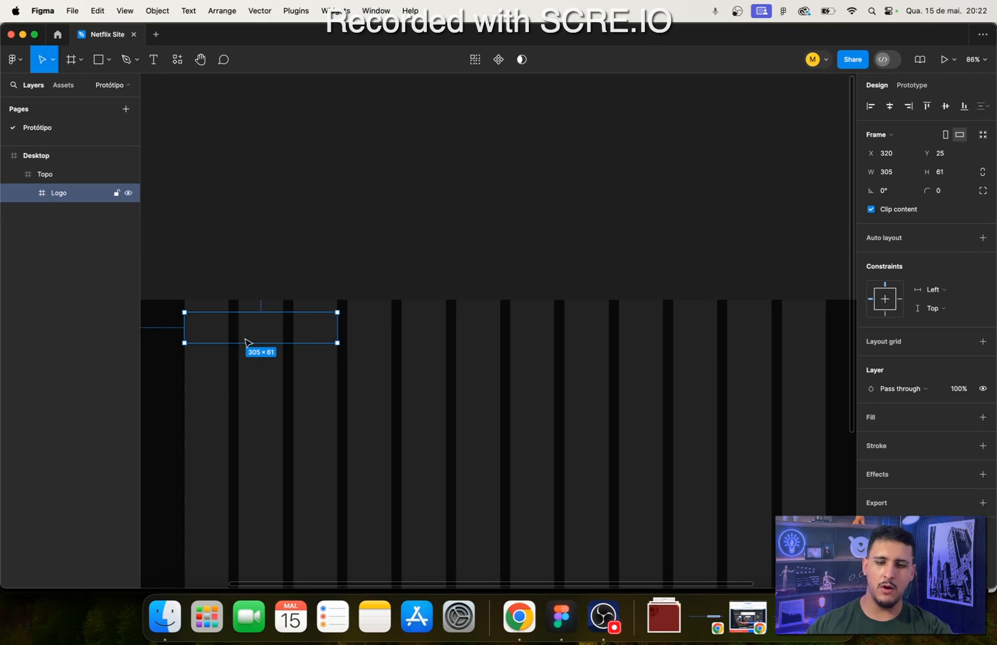
# - Duplicate the Logo frame inside Topo and name the copy Navegação
pyautogui.press('super+d')
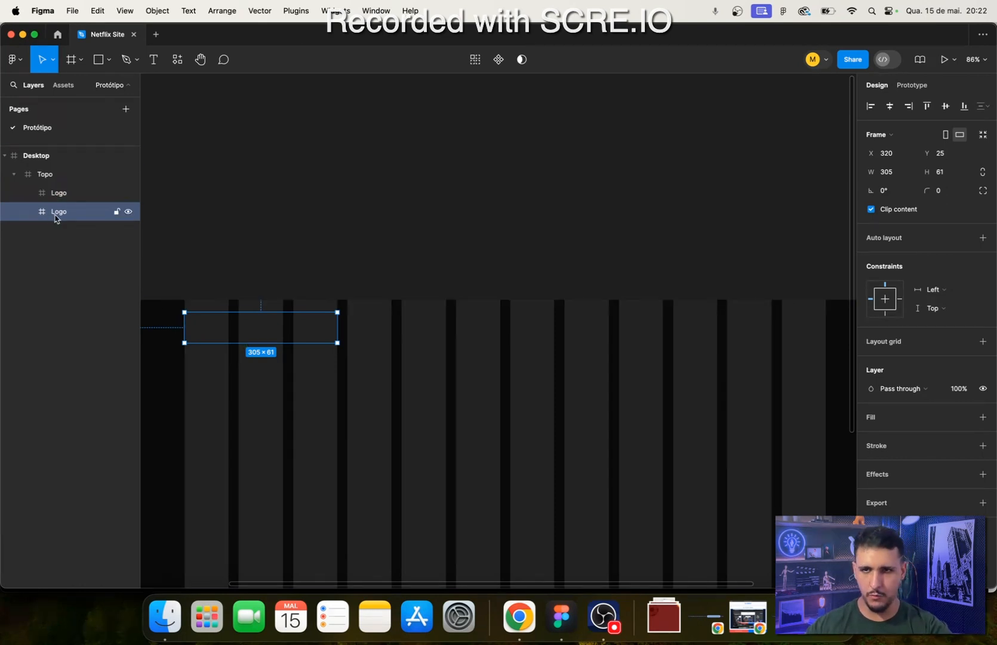
pyautogui.doubleClick(57, 215)
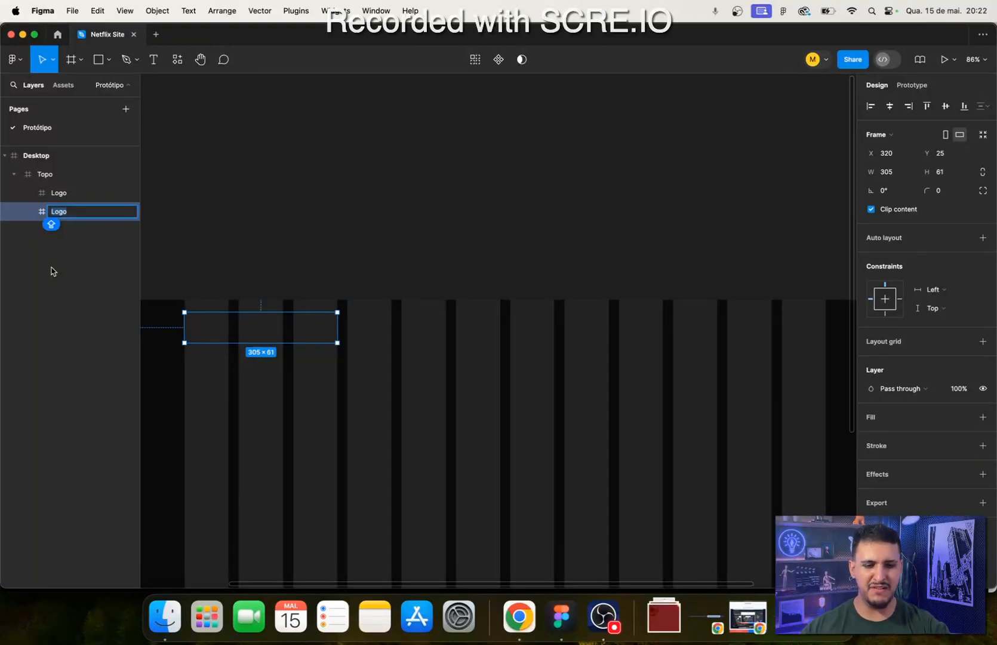
pyautogui.write('Nave')
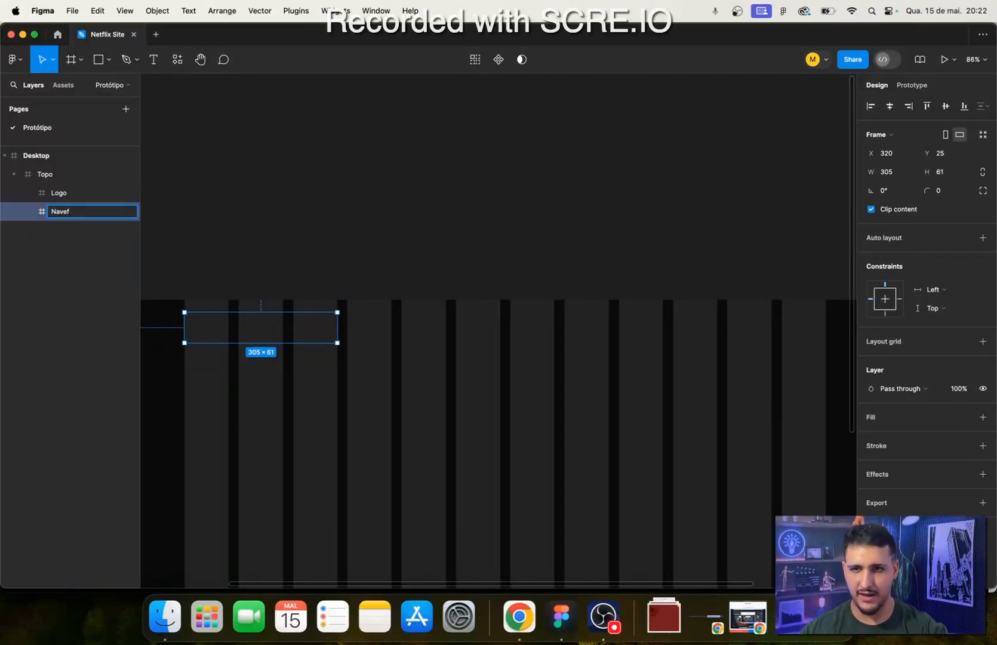
pyautogui.write('gação')
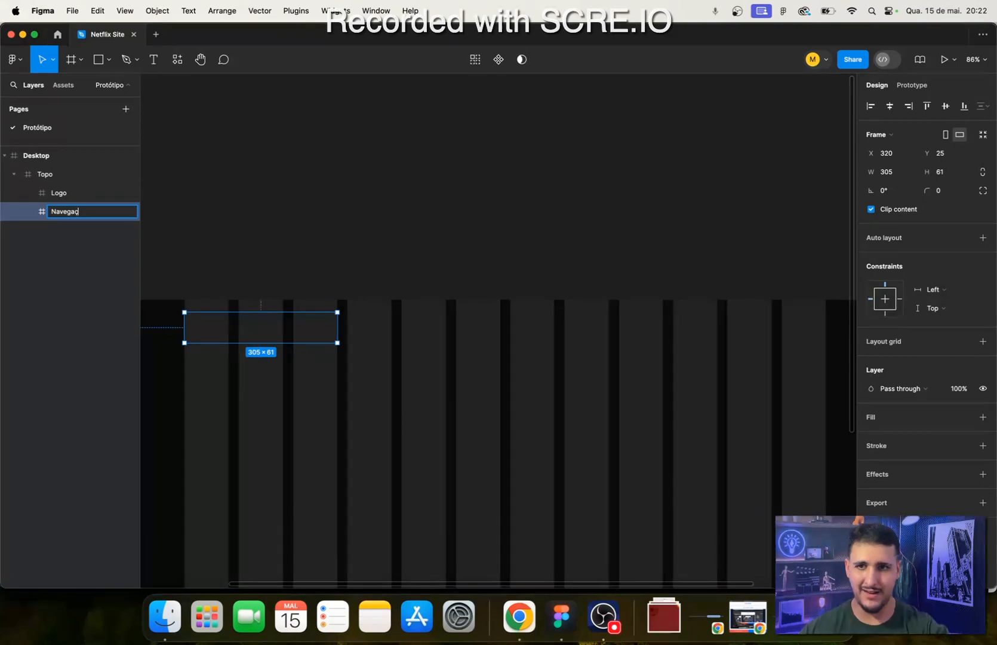
pyautogui.press('Return')
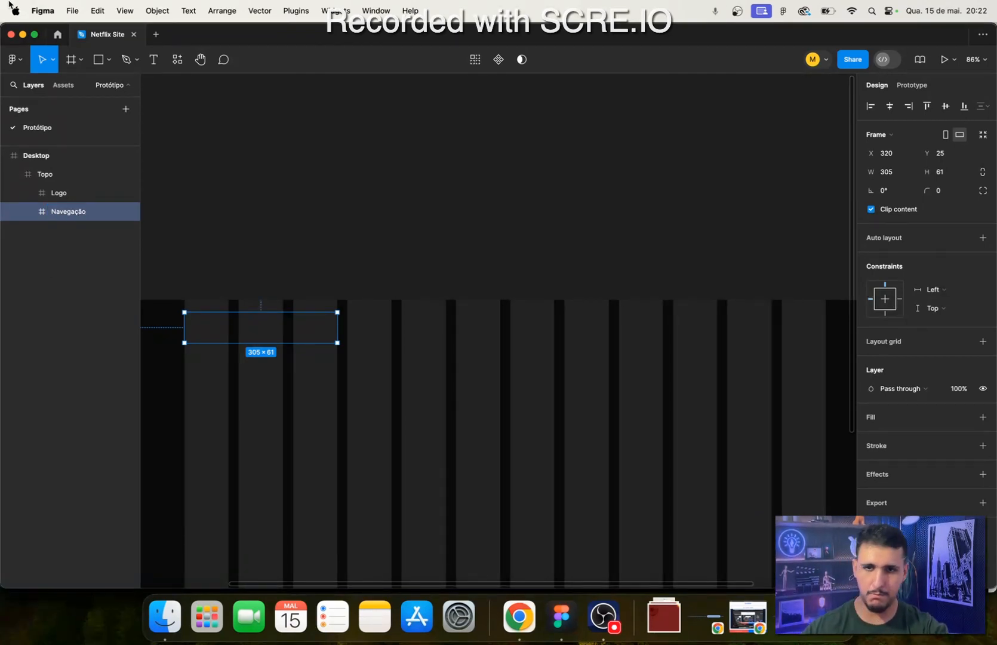
# - Move the Navegação frame horizontally within Topo to about X 983, keeping it level with the Logo frame
pyautogui.click(507, 280)
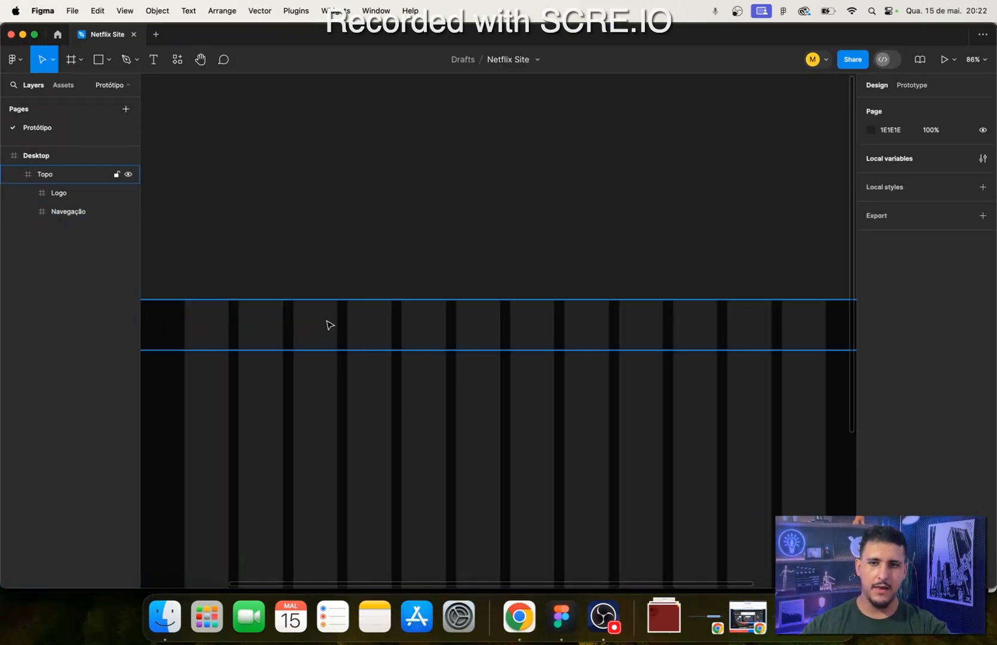
pyautogui.doubleClick(327, 325)
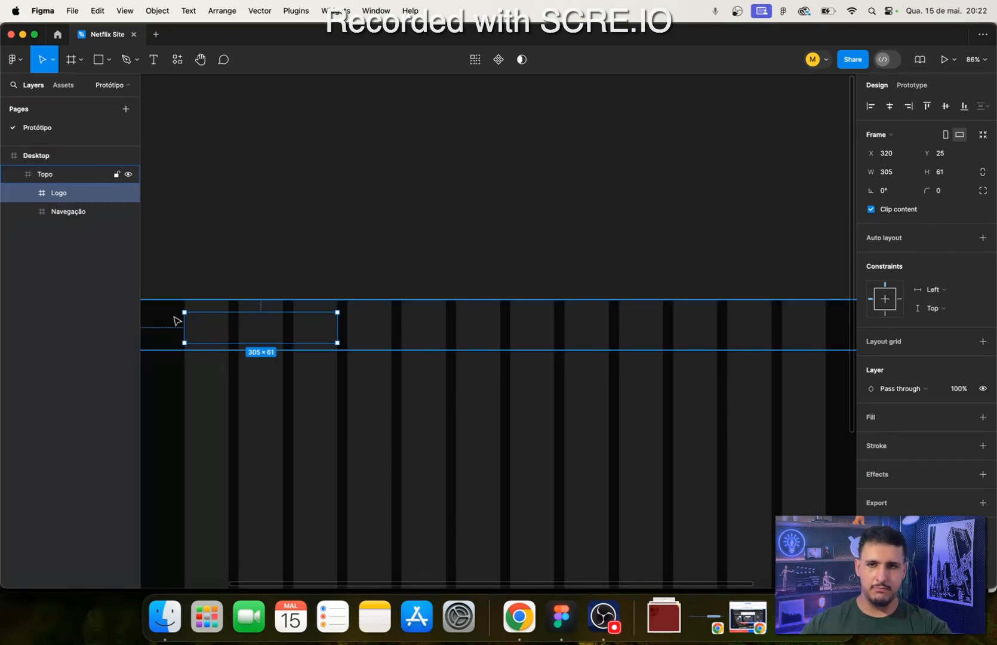
pyautogui.click(67, 211)
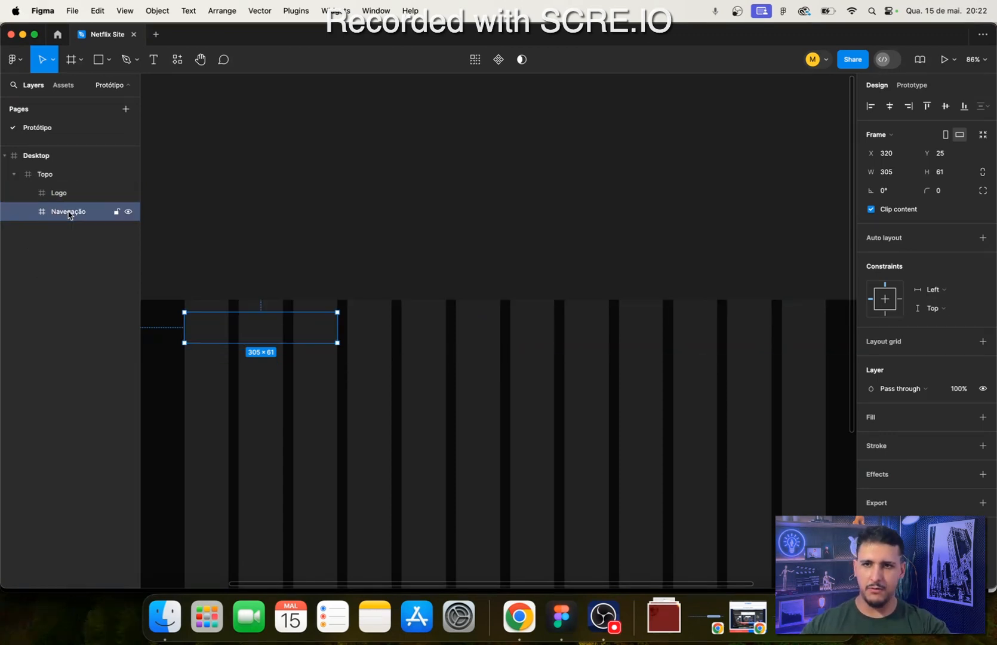
pyautogui.moveTo(262, 329); pyautogui.dragTo(541, 334)
pyautogui.click(331, 336)
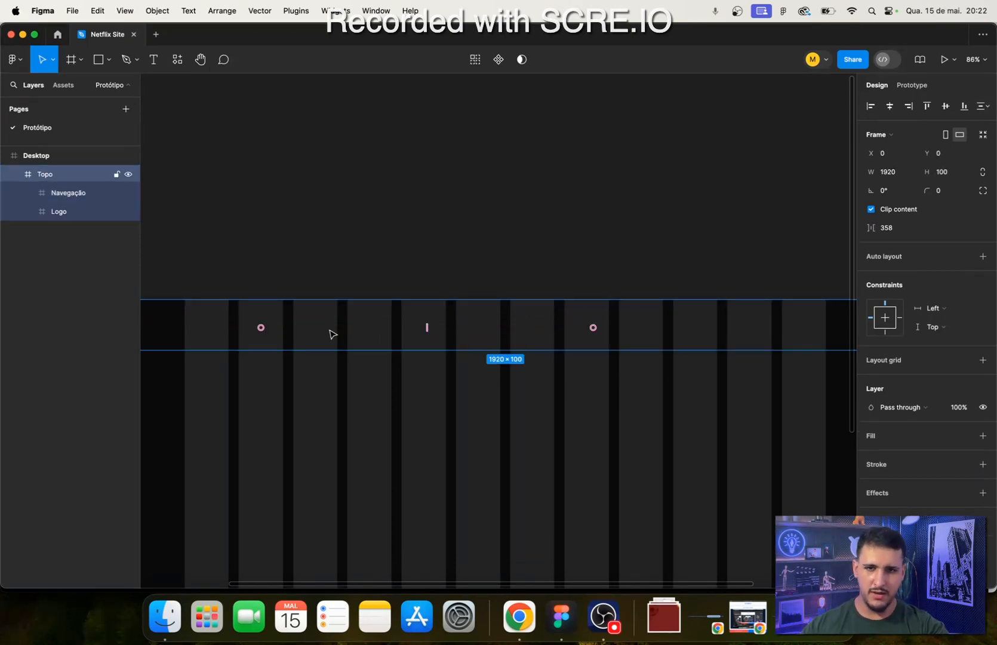
pyautogui.click(211, 325)
pyautogui.click(539, 325)
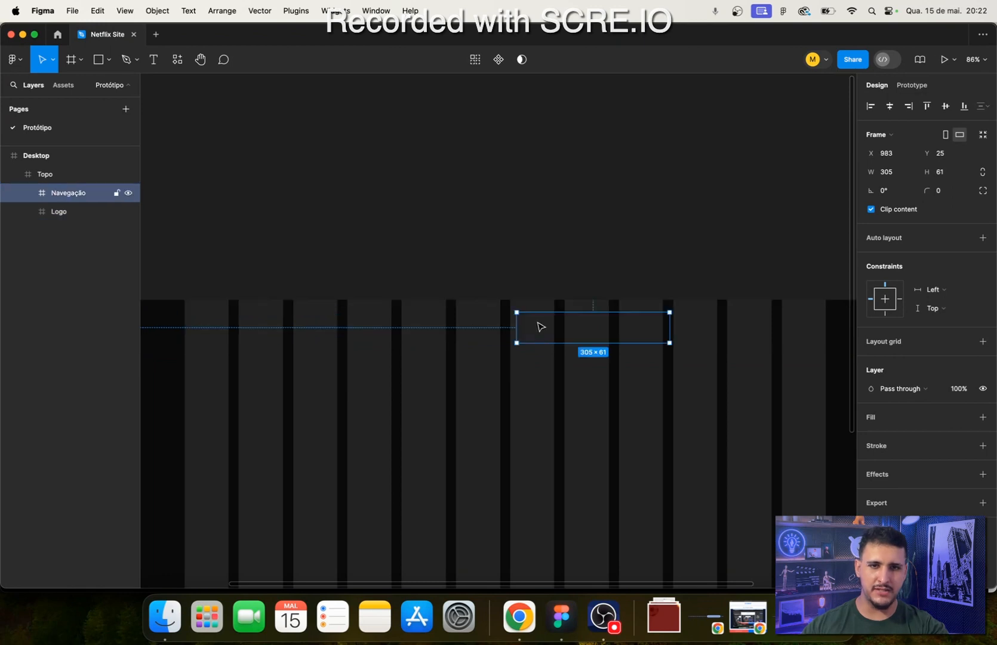
# - Examine how the Logo and Navegação frames sit inside Topo relative to the column grid and in the layer hierarchy
pyautogui.scroll(-3, 466, 316)
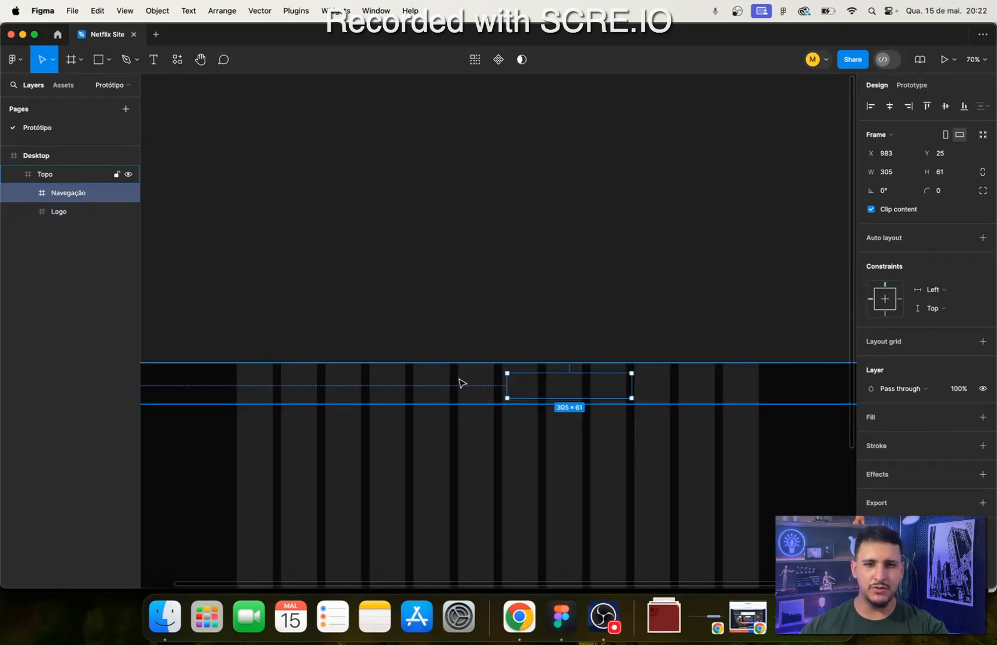
pyautogui.scroll(3, 478, 449)
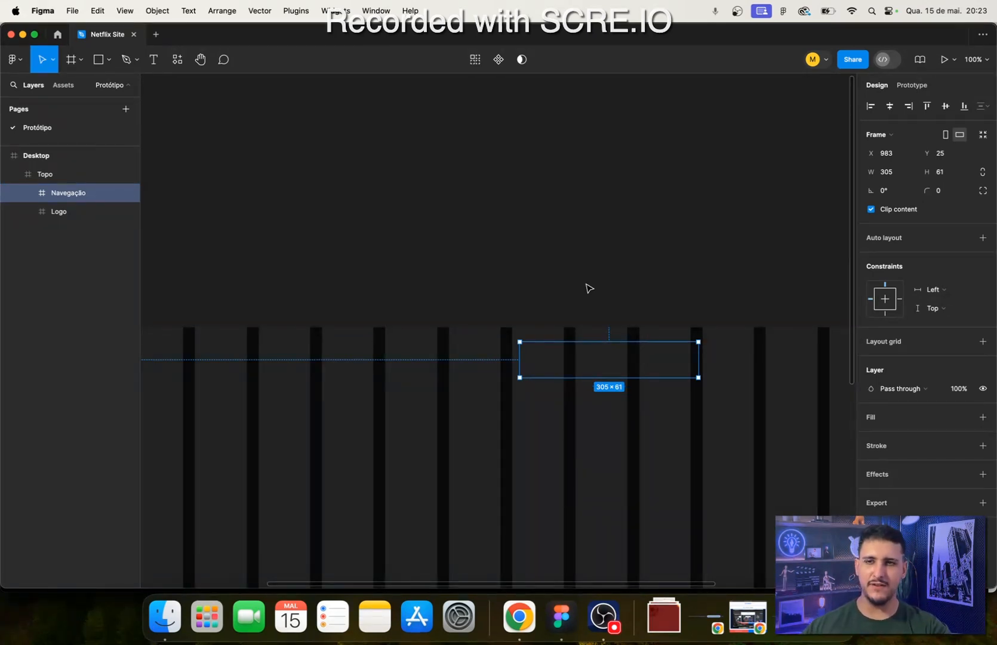
pyautogui.scroll(-5, 419, 426)
pyautogui.scroll(4, 421, 397)
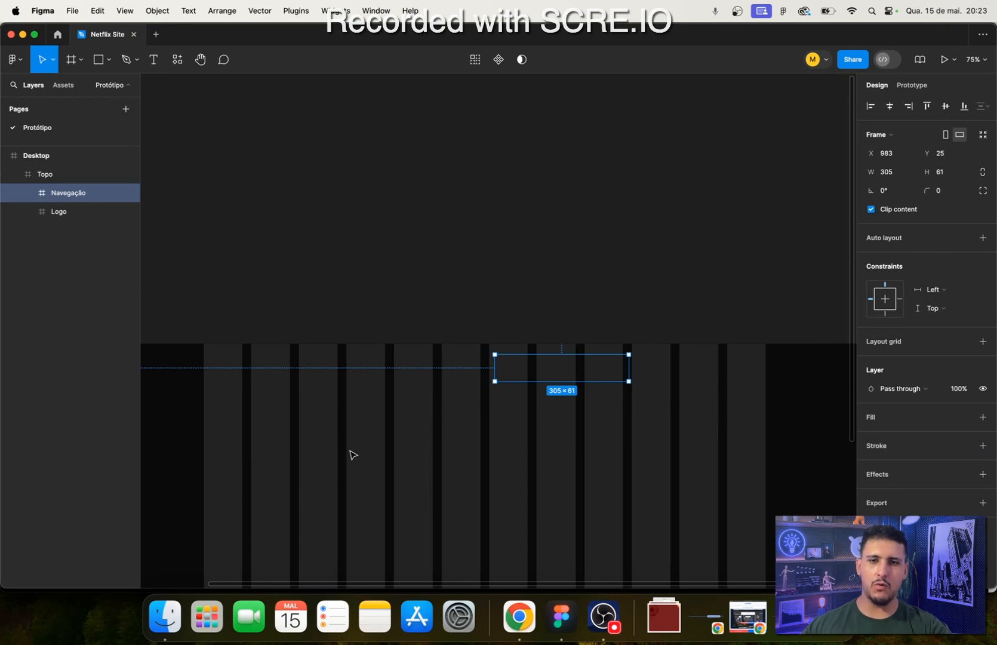
pyautogui.hscroll(-7, 353, 455)
pyautogui.click(360, 365)
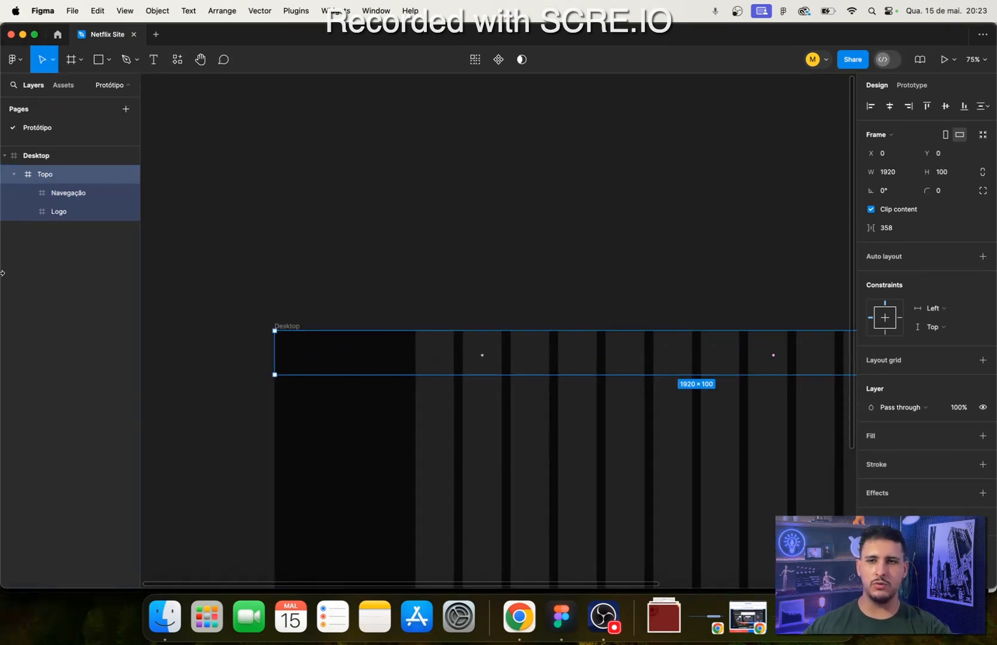
pyautogui.hscroll(3, 719, 345)
pyautogui.click(81, 190)
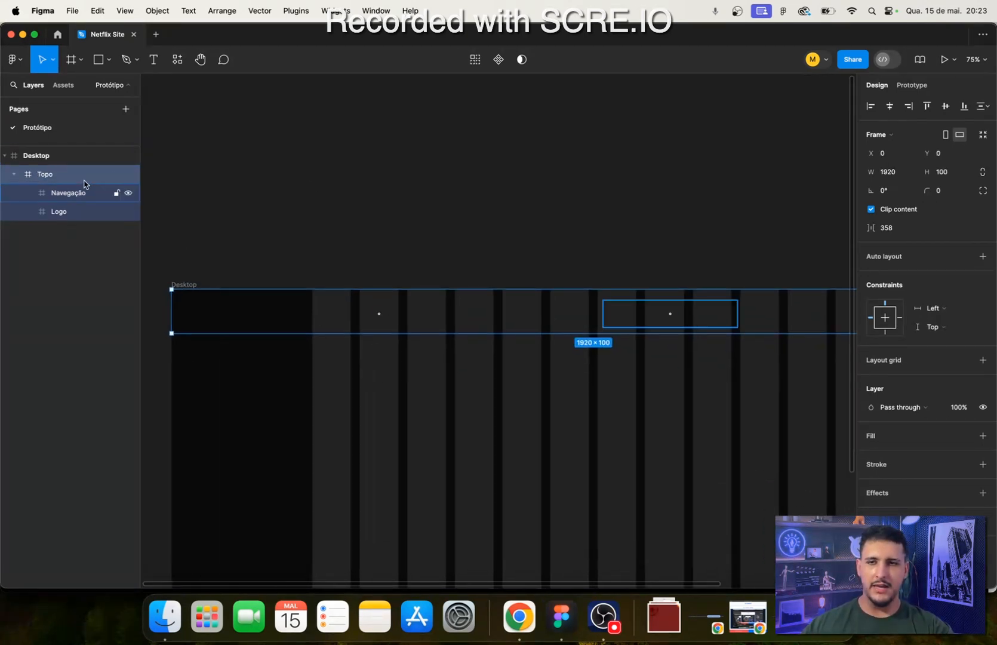
pyautogui.click(53, 217)
pyautogui.click(55, 197)
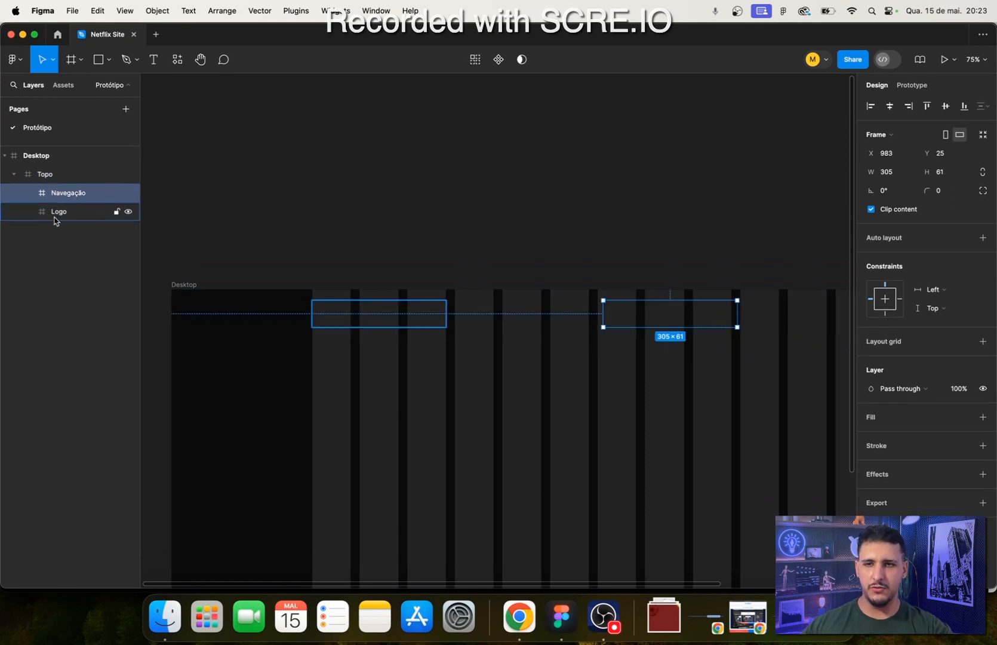
pyautogui.click(55, 225)
# - Add auto layout to the Topo frame and give it a fixed width of 1920
pyautogui.click(39, 180)
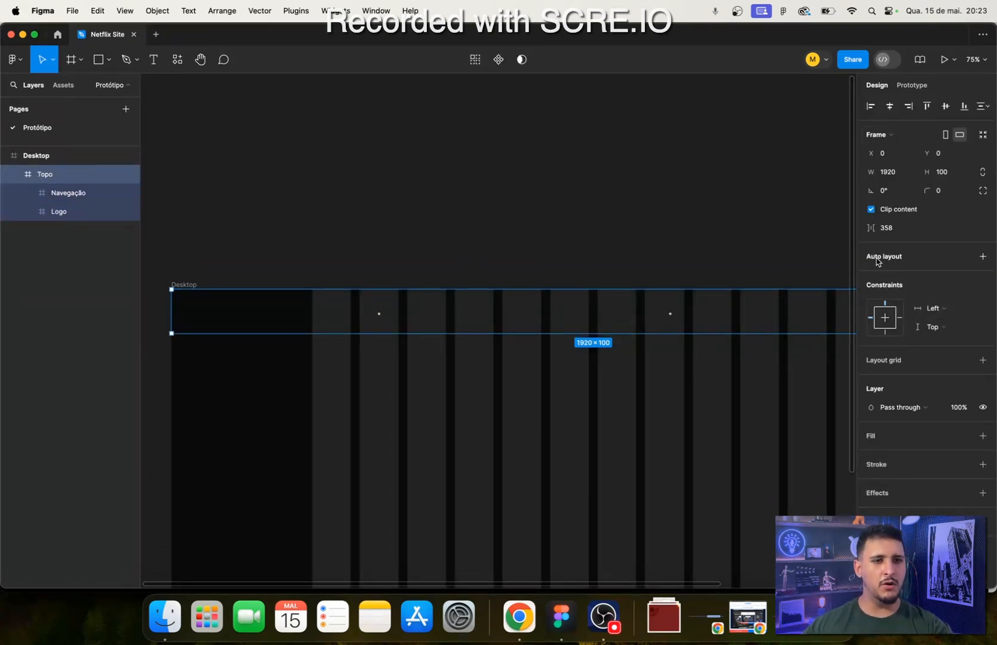
pyautogui.click(980, 259)
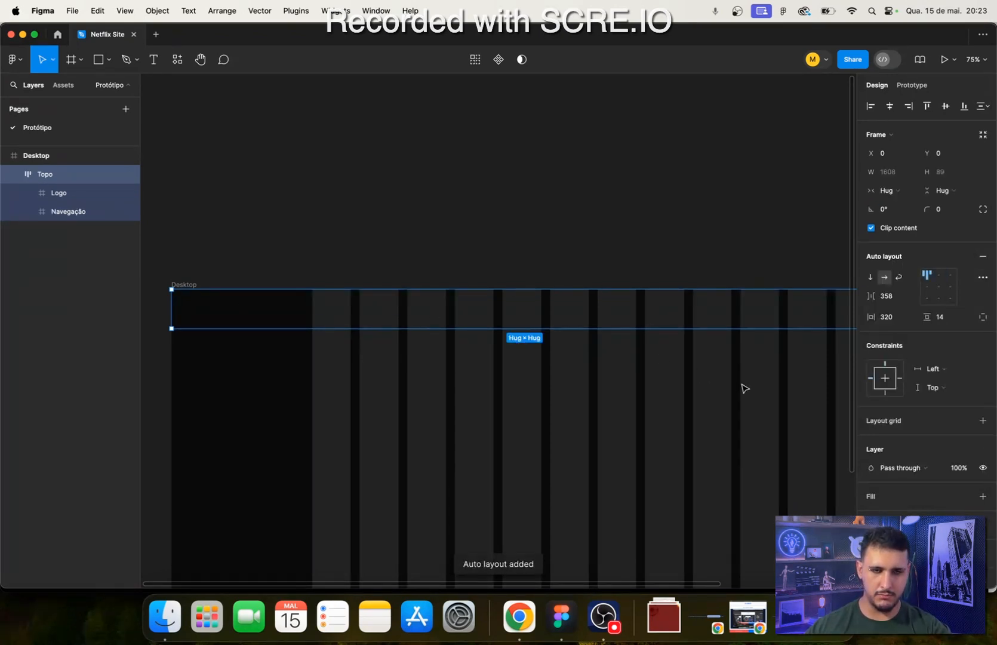
pyautogui.moveTo(743, 386); pyautogui.dragTo(625, 353)
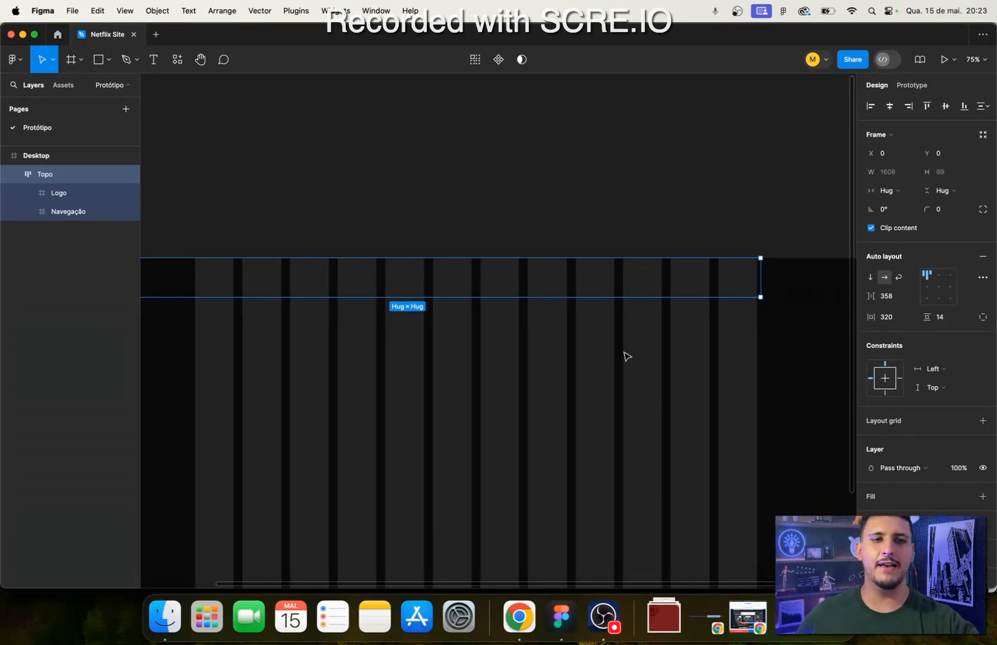
pyautogui.click(894, 191)
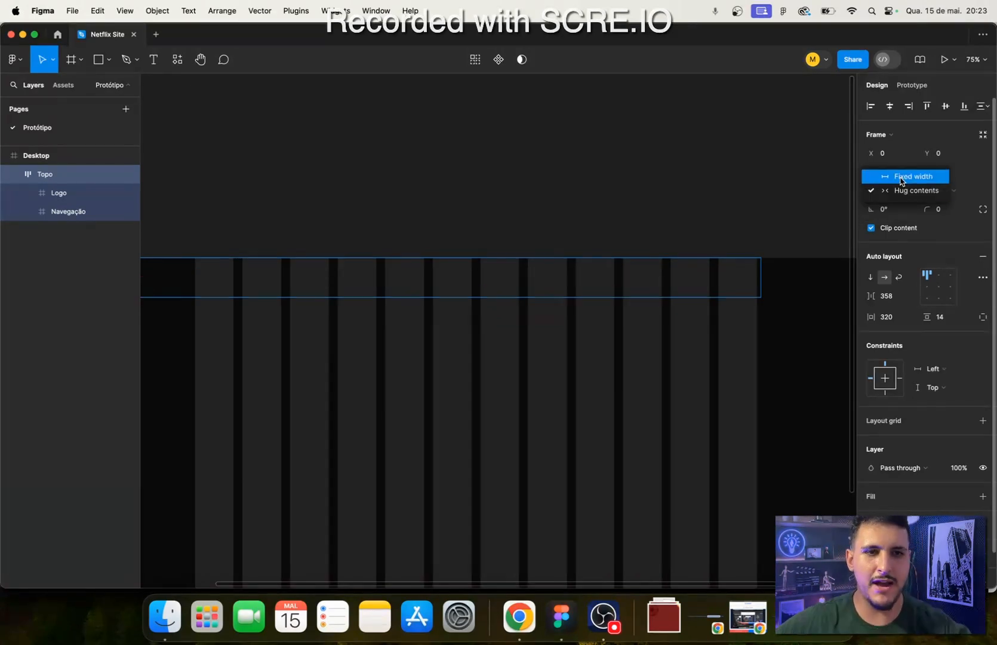
pyautogui.click(902, 178)
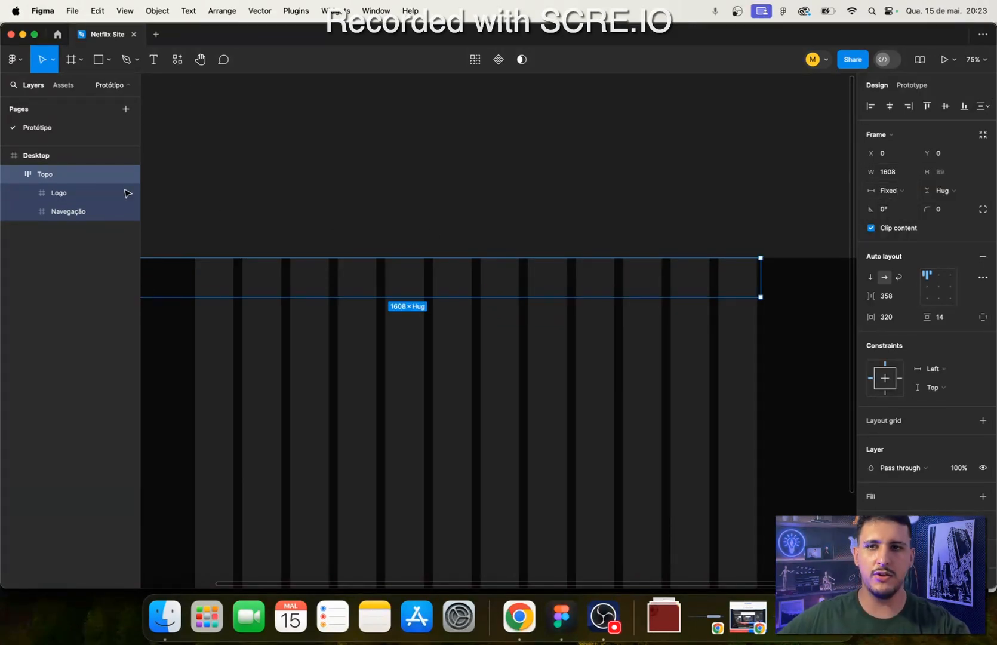
pyautogui.click(883, 173)
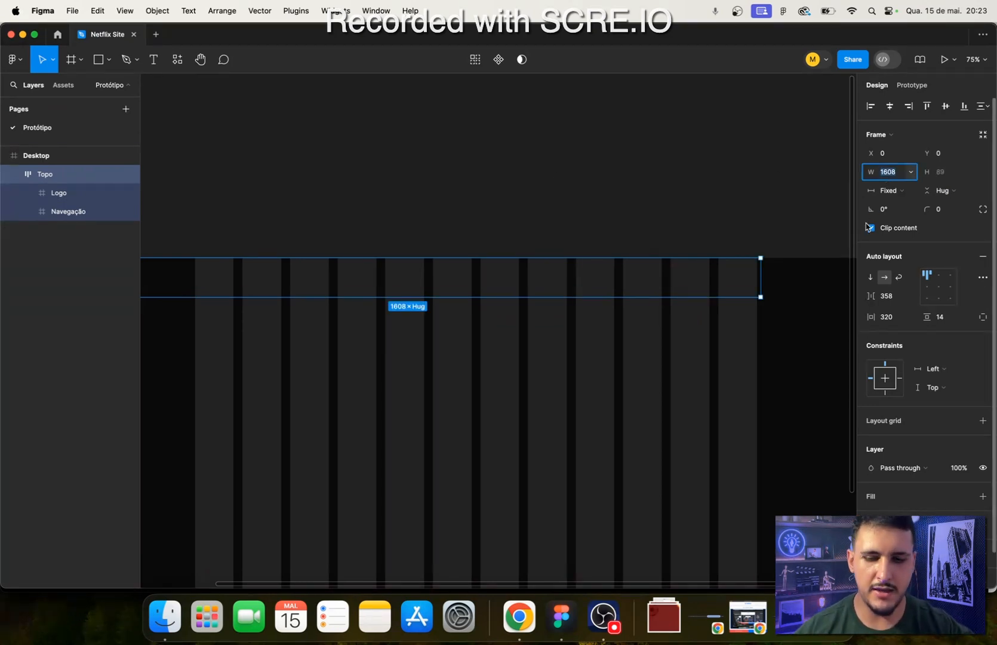
pyautogui.write('1920')
pyautogui.press('Return')
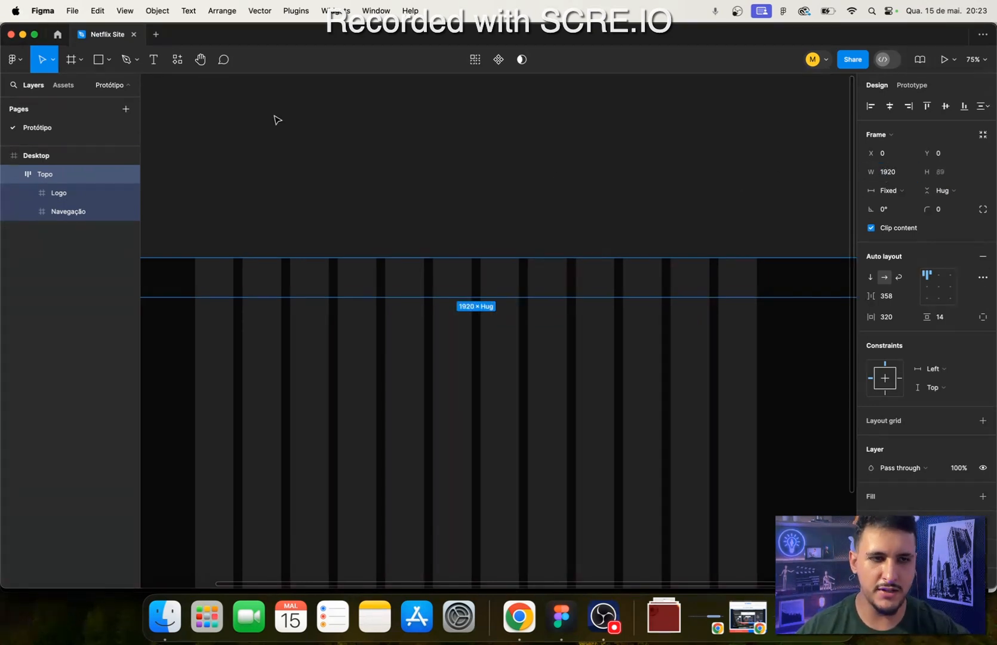
# - Fill the Logo frame with white (FFFFFF) and the Navegação frame with a red colour
pyautogui.click(221, 282)
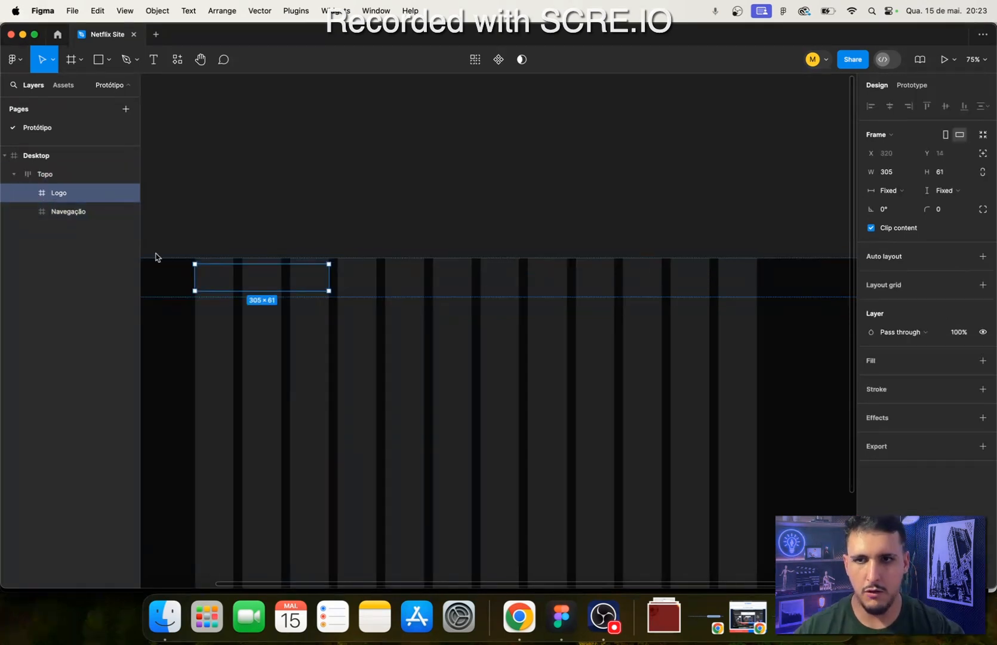
pyautogui.click(983, 360)
pyautogui.click(96, 212)
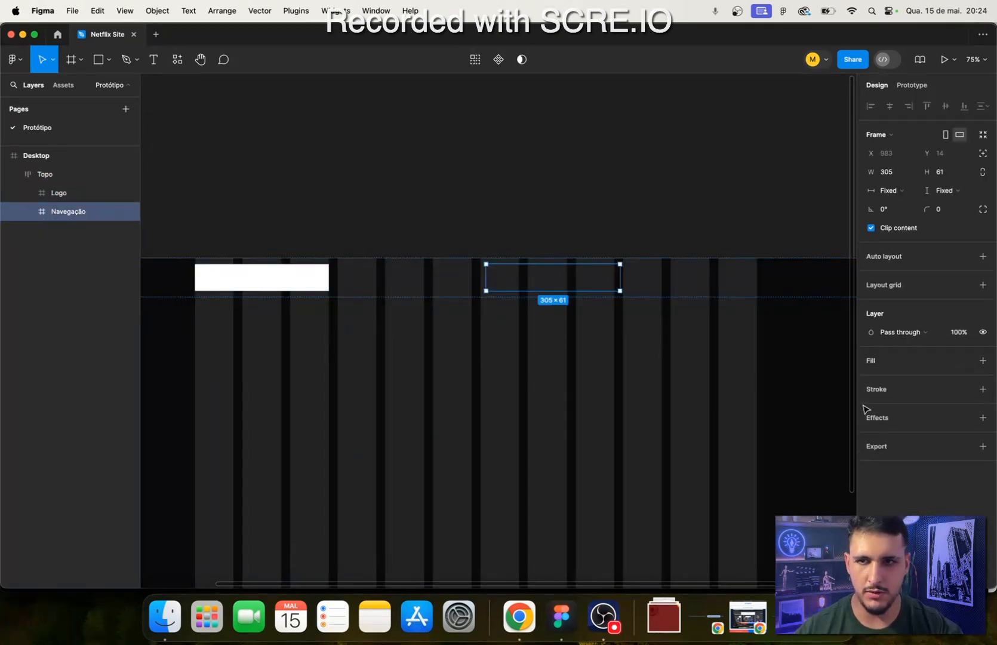
pyautogui.click(983, 360)
pyautogui.click(871, 379)
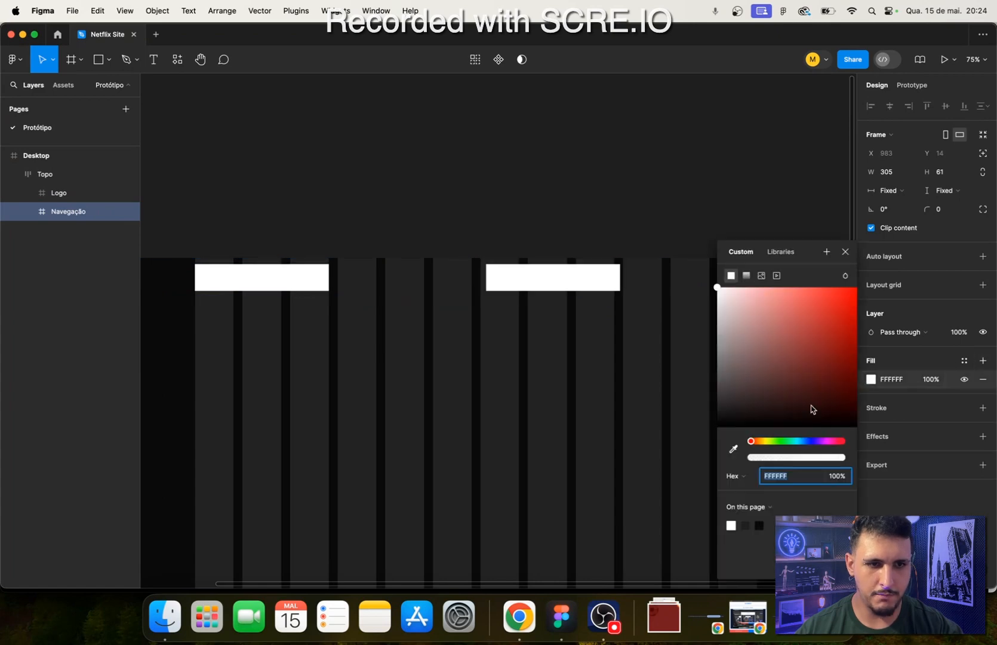
pyautogui.click(850, 314)
pyautogui.click(345, 221)
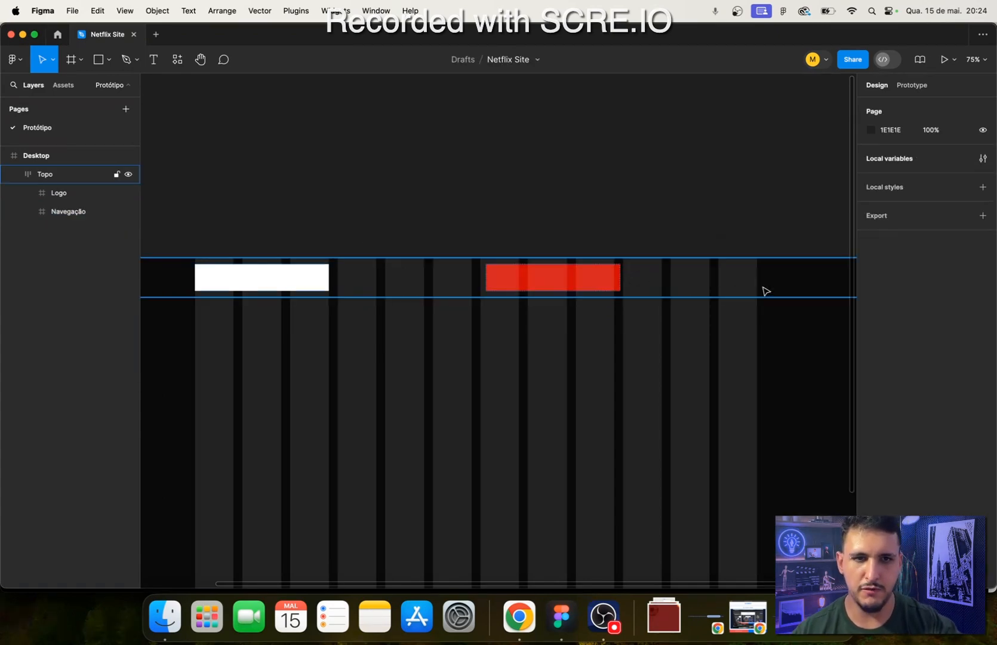
# - Try the vertical auto layout direction on the Topo frame, and set it back to horizontal
pyautogui.click(14, 174)
pyautogui.click(16, 179)
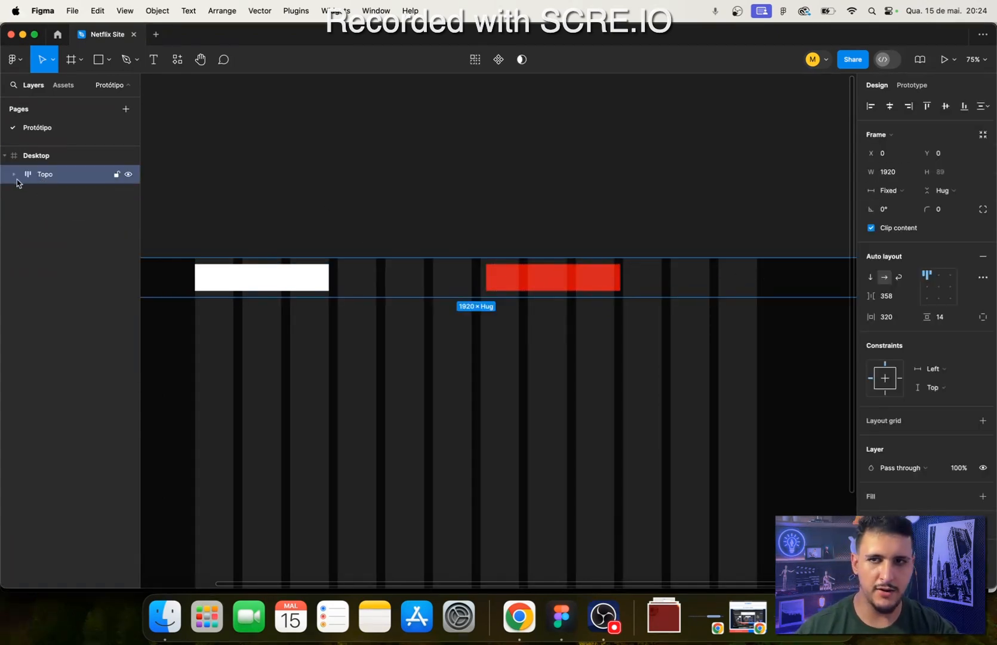
pyautogui.click(14, 174)
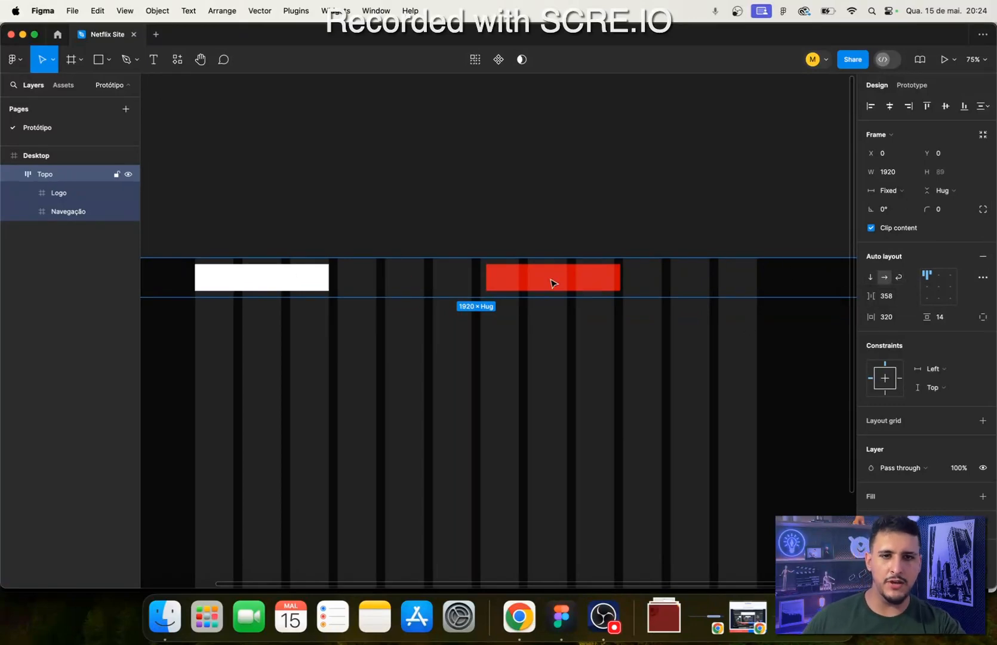
pyautogui.click(870, 278)
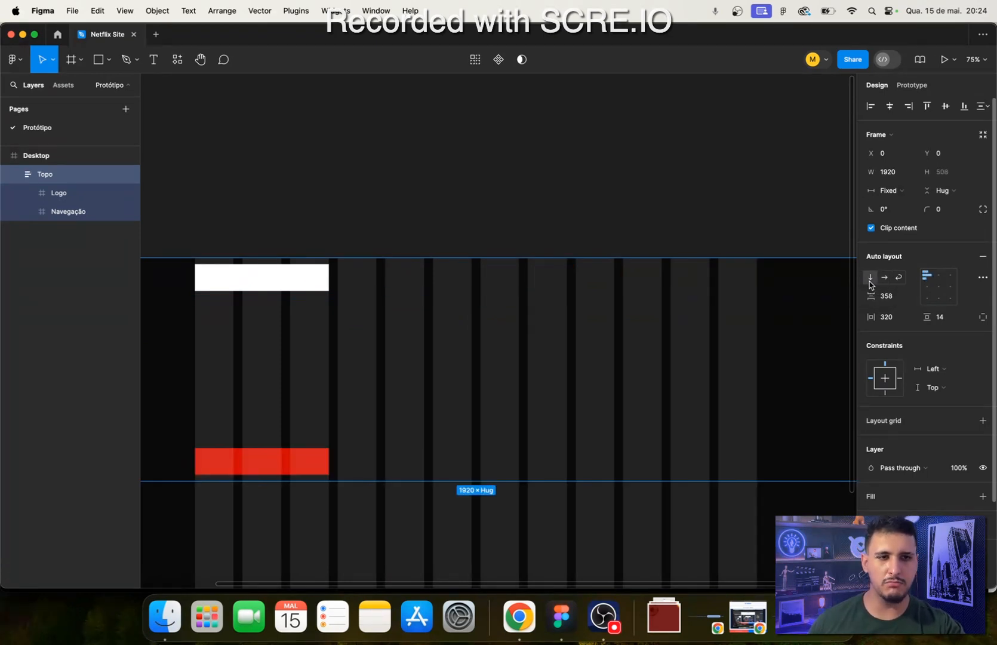
pyautogui.click(884, 277)
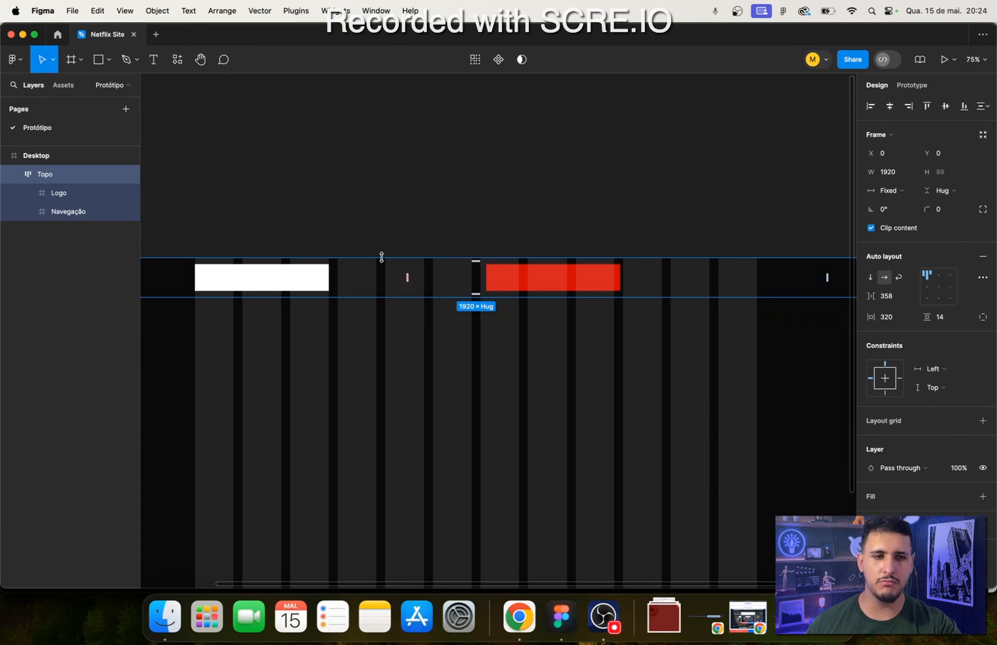
# - Try centre, right, left and top alignments for Topo's auto layout, leaving its children aligned to the centre
pyautogui.click(939, 288)
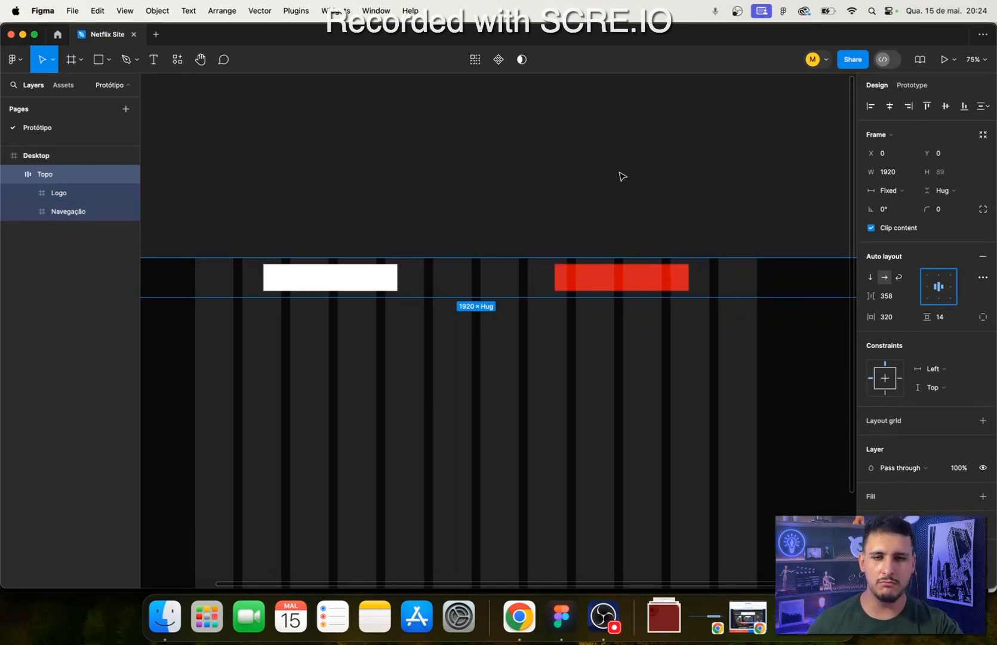
pyautogui.click(950, 292)
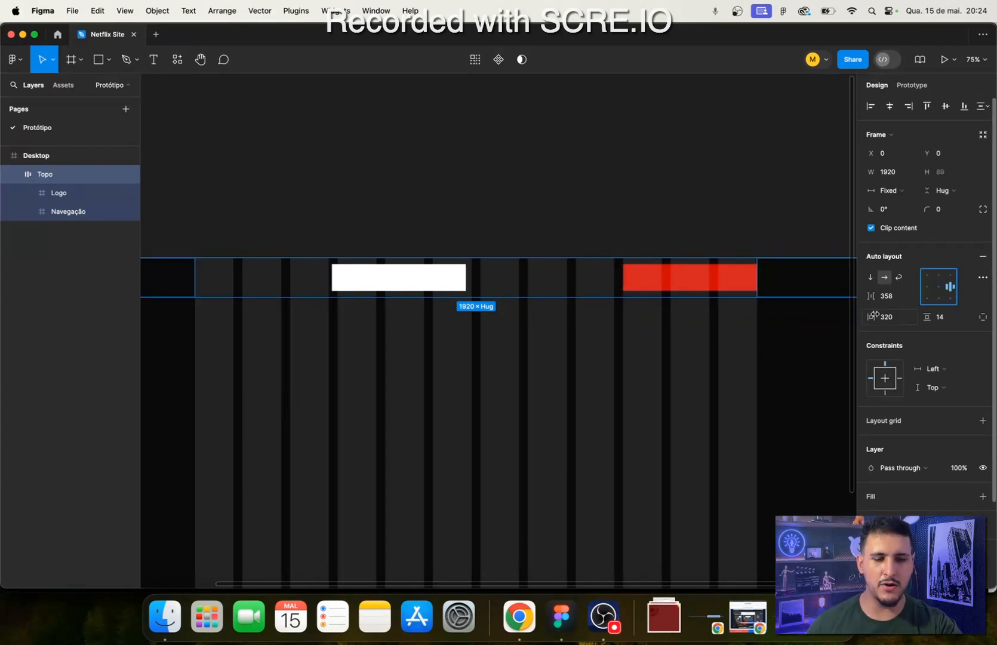
pyautogui.click(923, 289)
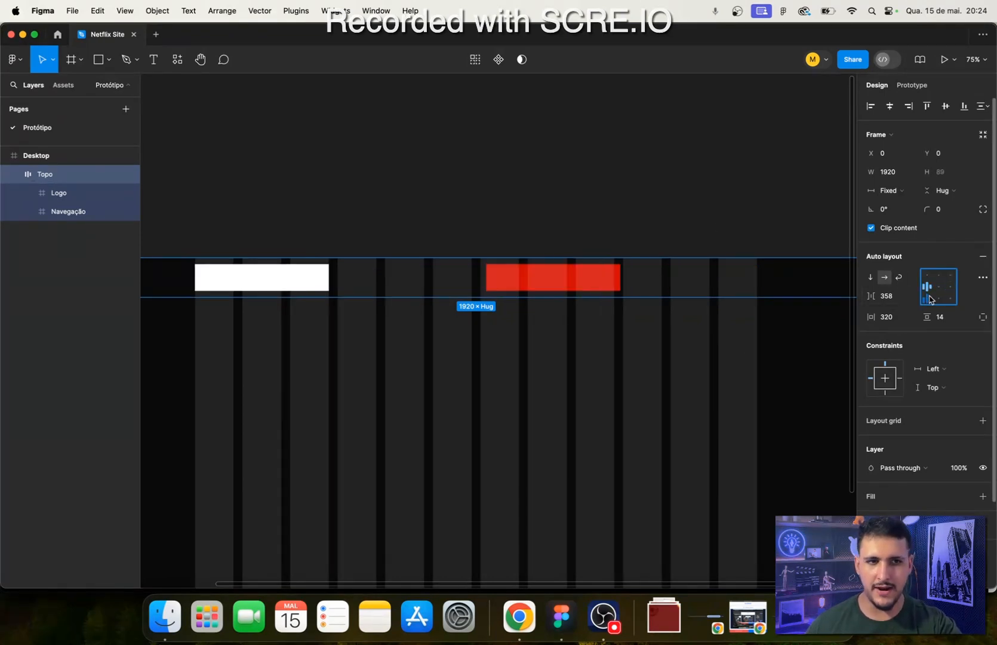
pyautogui.click(938, 299)
pyautogui.click(937, 288)
pyautogui.click(939, 276)
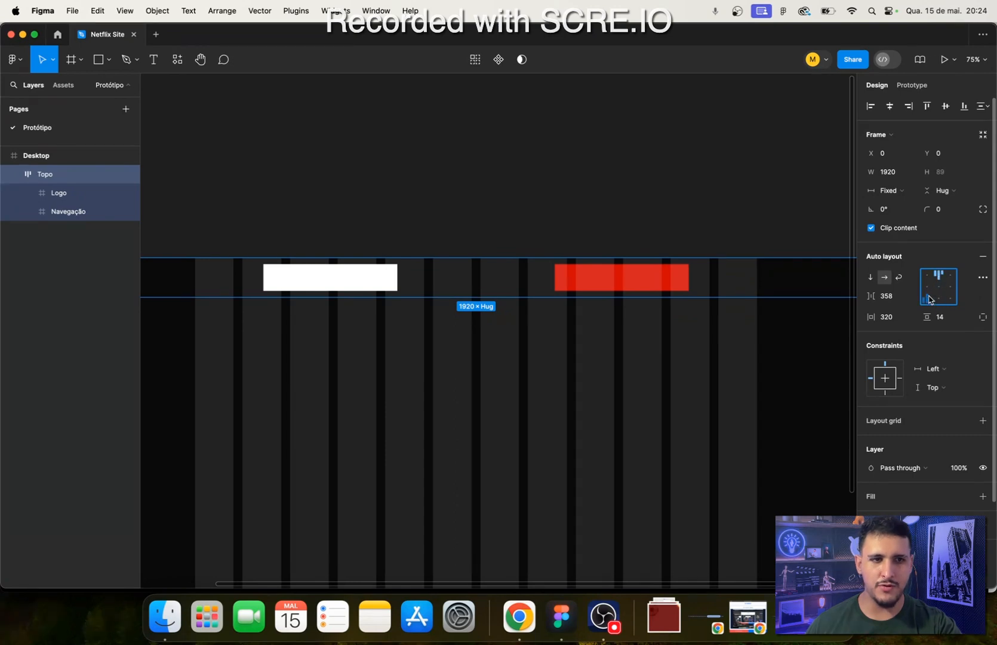
pyautogui.click(938, 292)
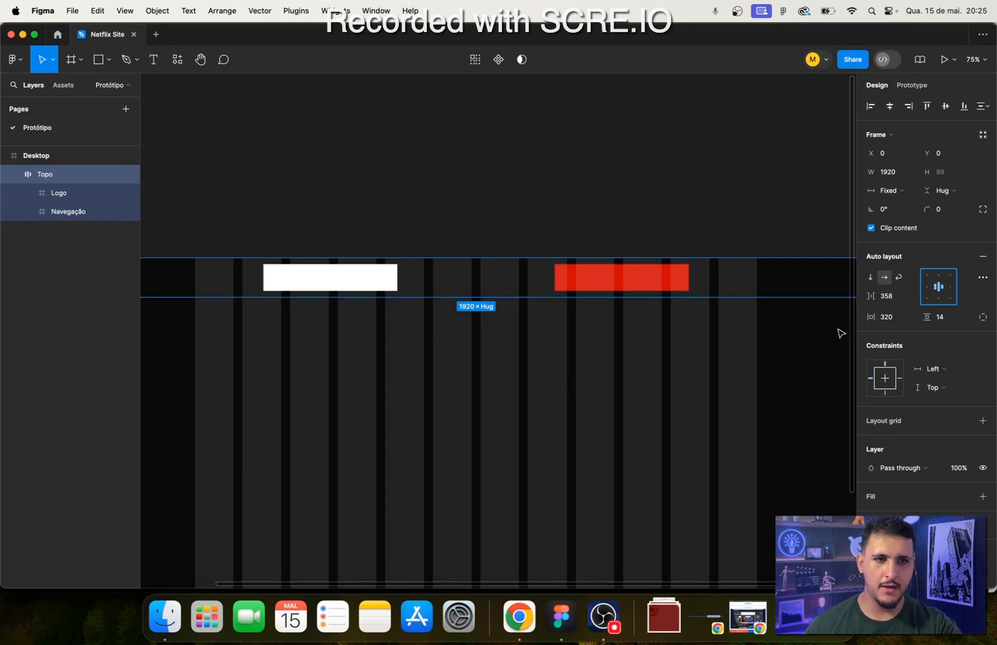
# - Toggle Topo's auto layout gap between the fixed value and Auto, leaving it on Auto to spread Logo and Navegação apart
pyautogui.doubleClick(938, 291)
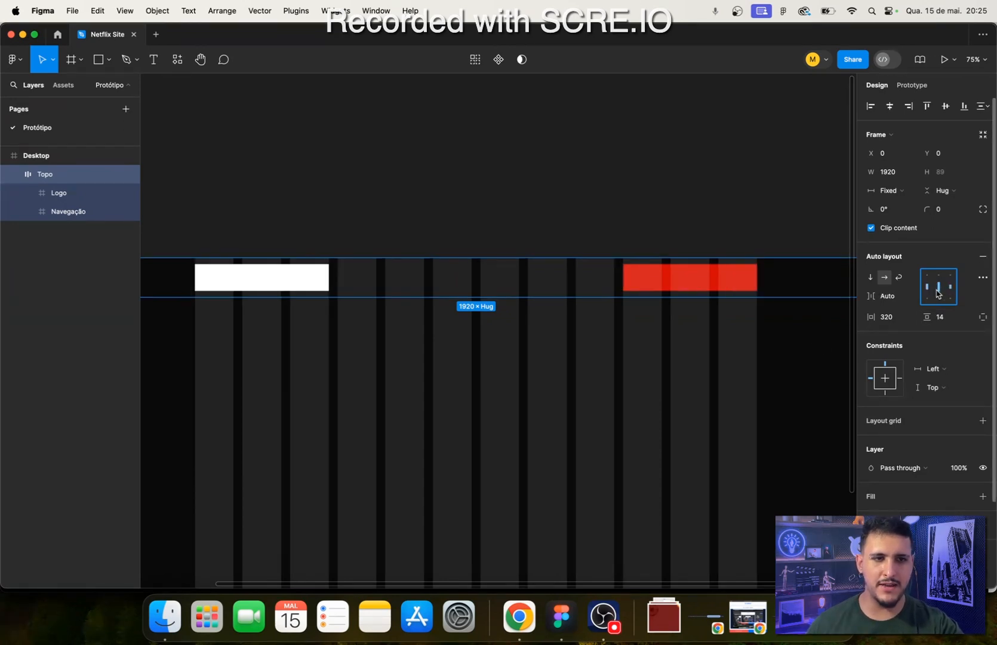
pyautogui.doubleClick(939, 292)
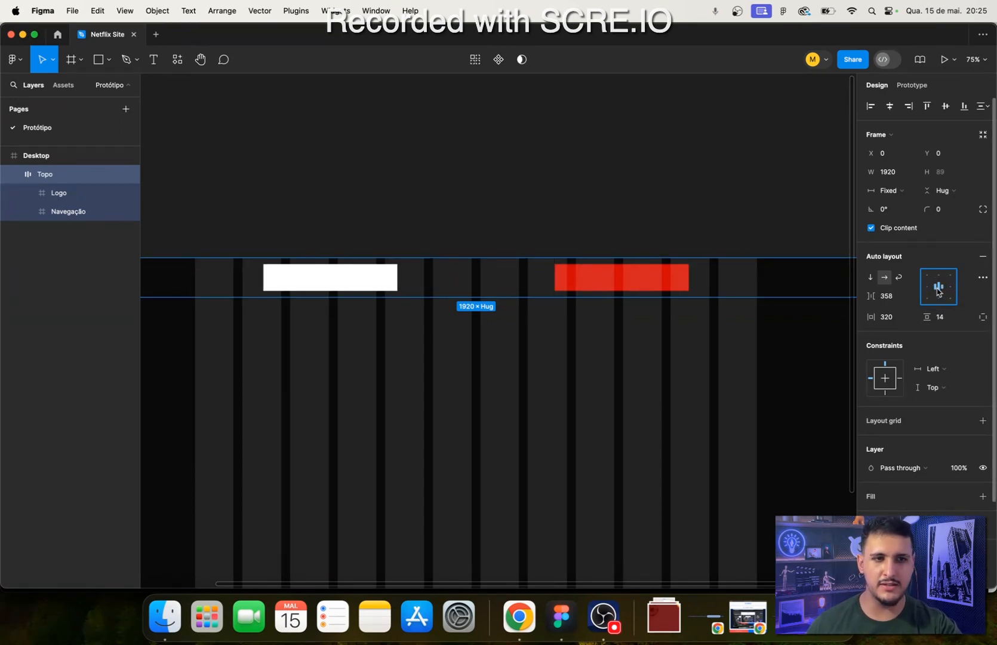
pyautogui.doubleClick(939, 291)
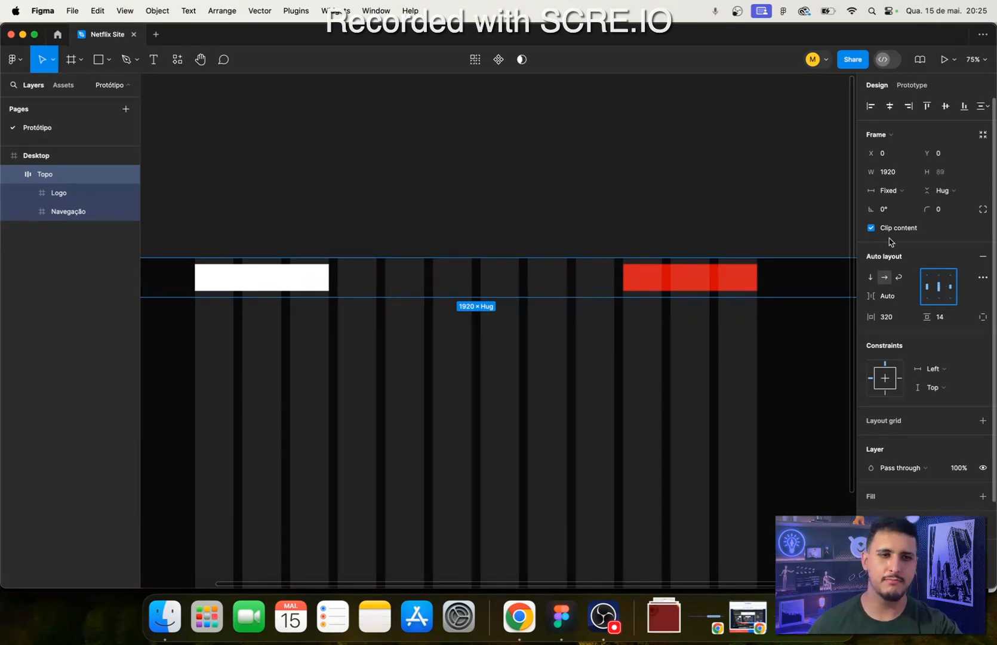
pyautogui.doubleClick(941, 288)
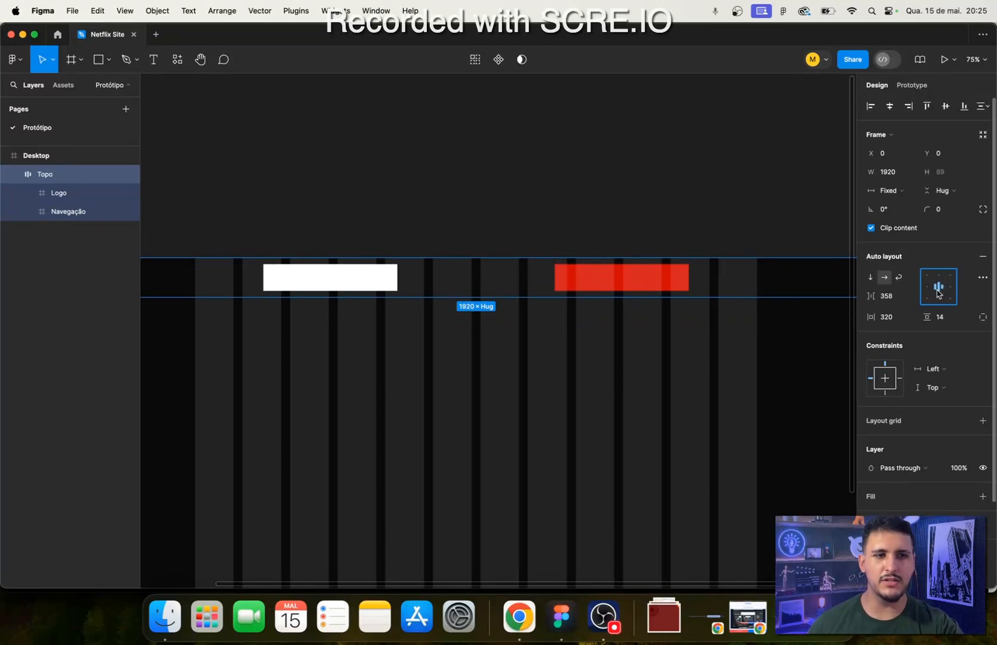
pyautogui.doubleClick(939, 292)
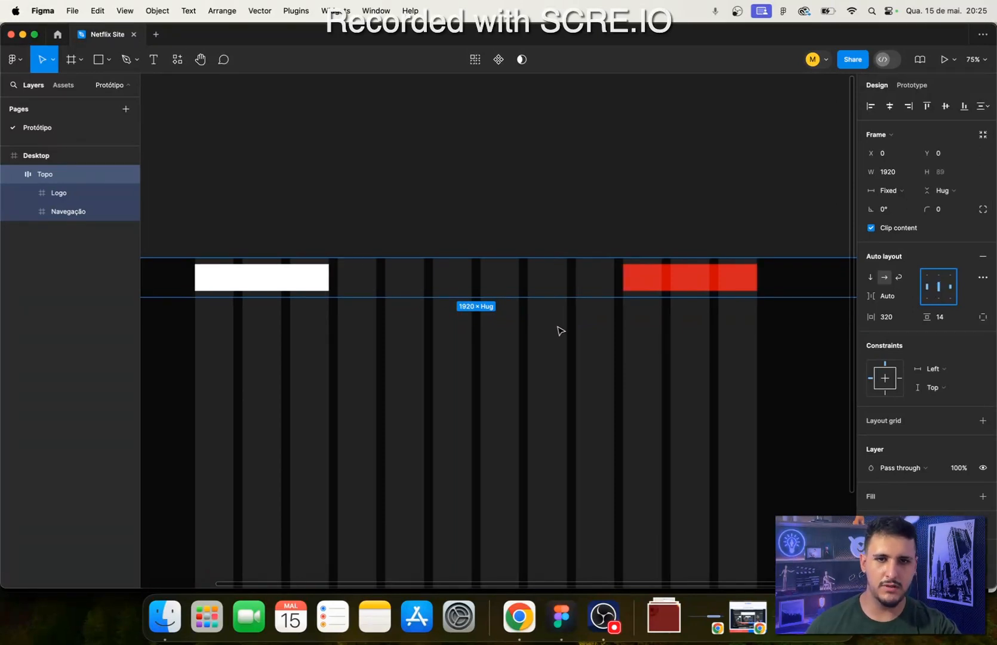
# - Try a vertical padding of 0 on the Topo frame, and set it to 20
pyautogui.hscroll(-3, 505, 379)
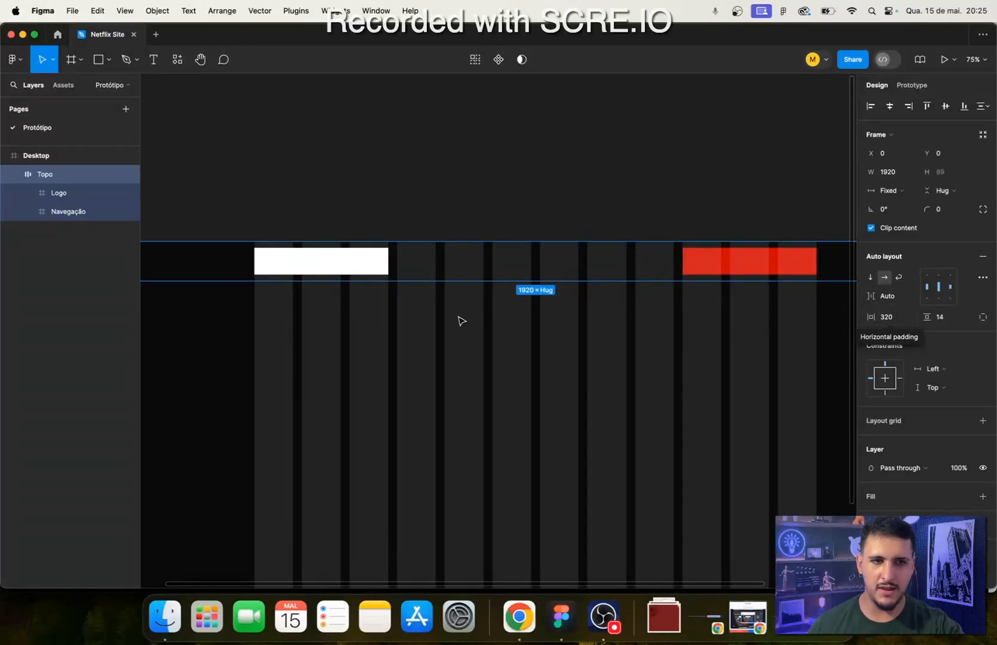
pyautogui.hscroll(-3, 459, 310)
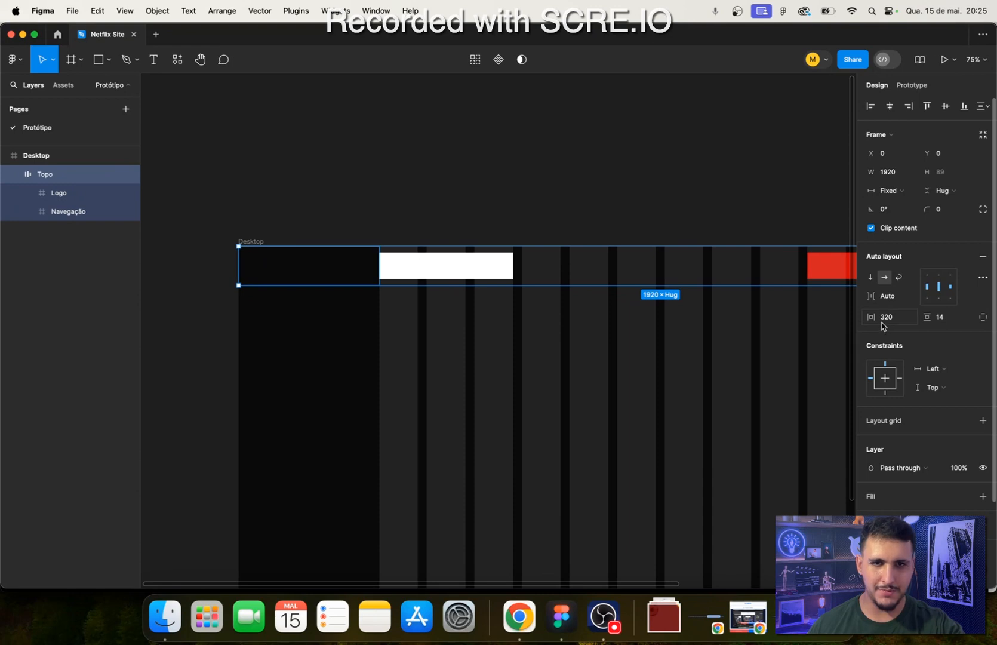
pyautogui.hscroll(8, 651, 318)
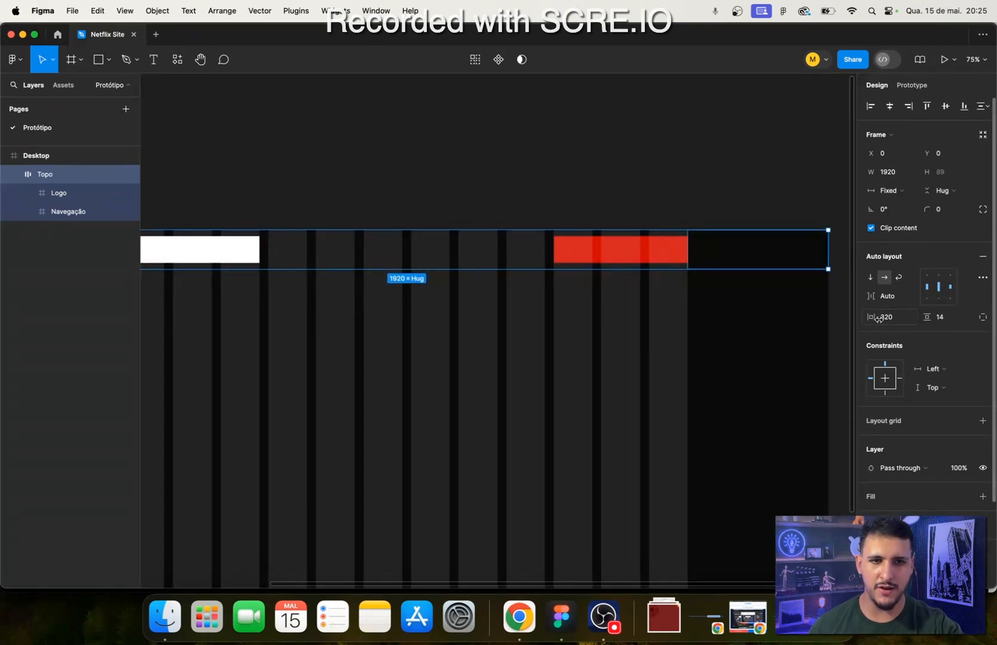
pyautogui.hscroll(-5, 407, 291)
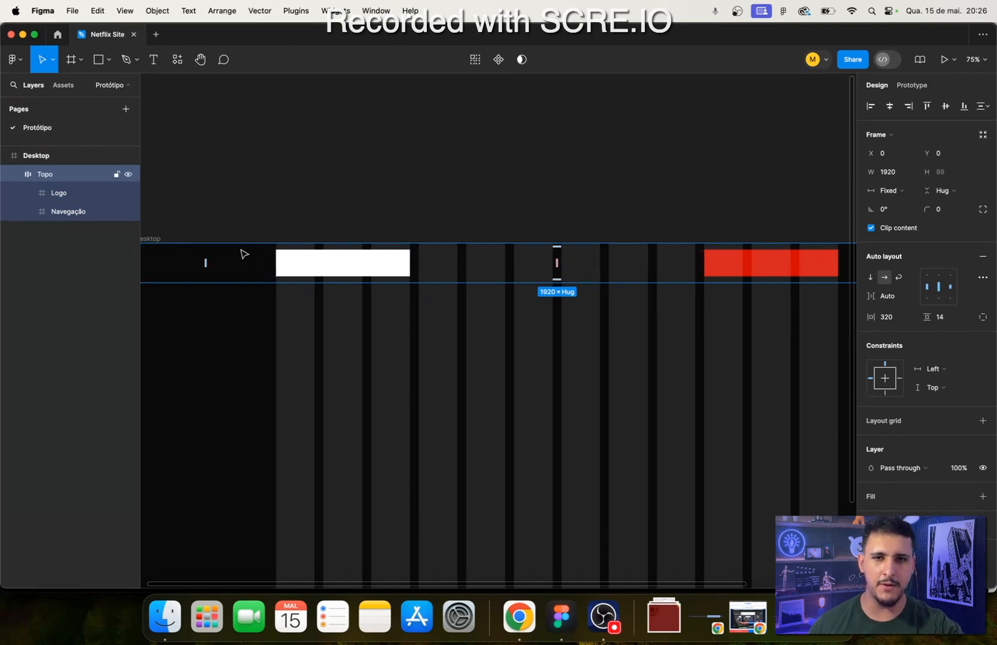
pyautogui.click(940, 318)
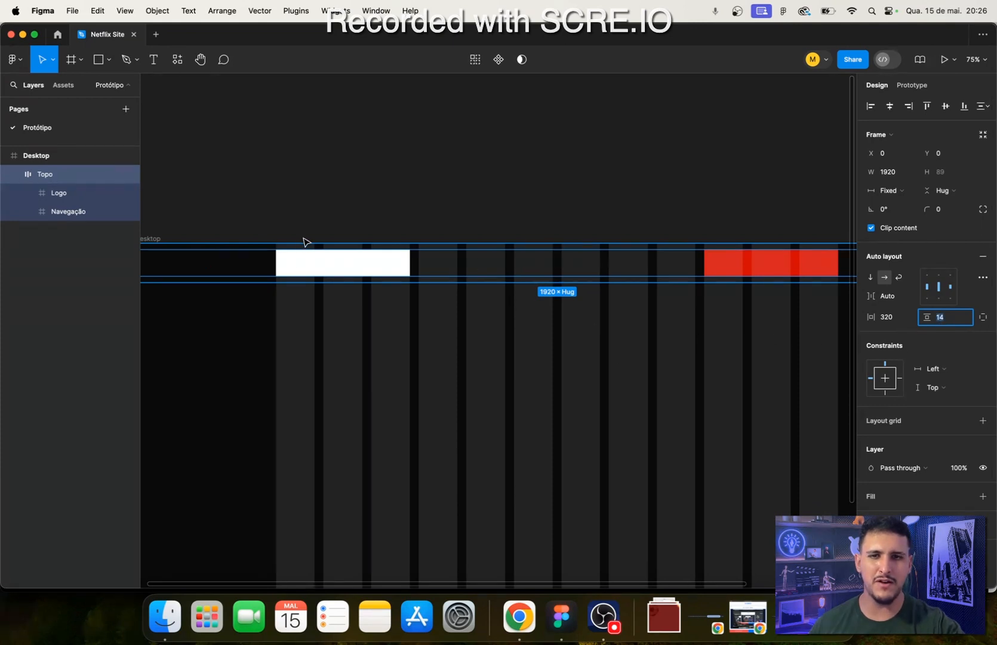
pyautogui.write('0')
pyautogui.press('Return')
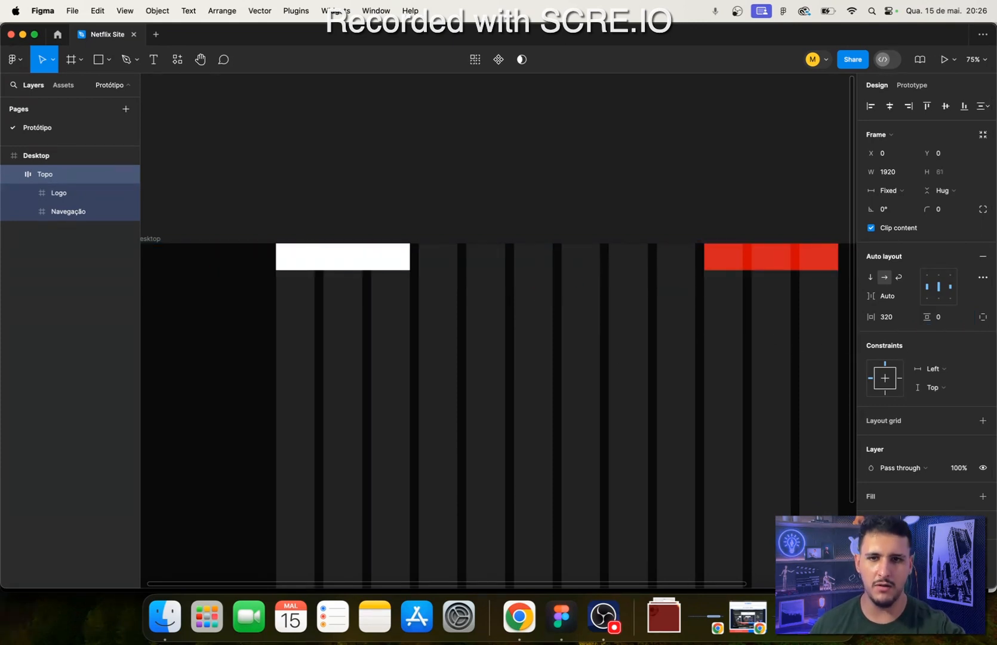
pyautogui.click(940, 319)
pyautogui.write('20')
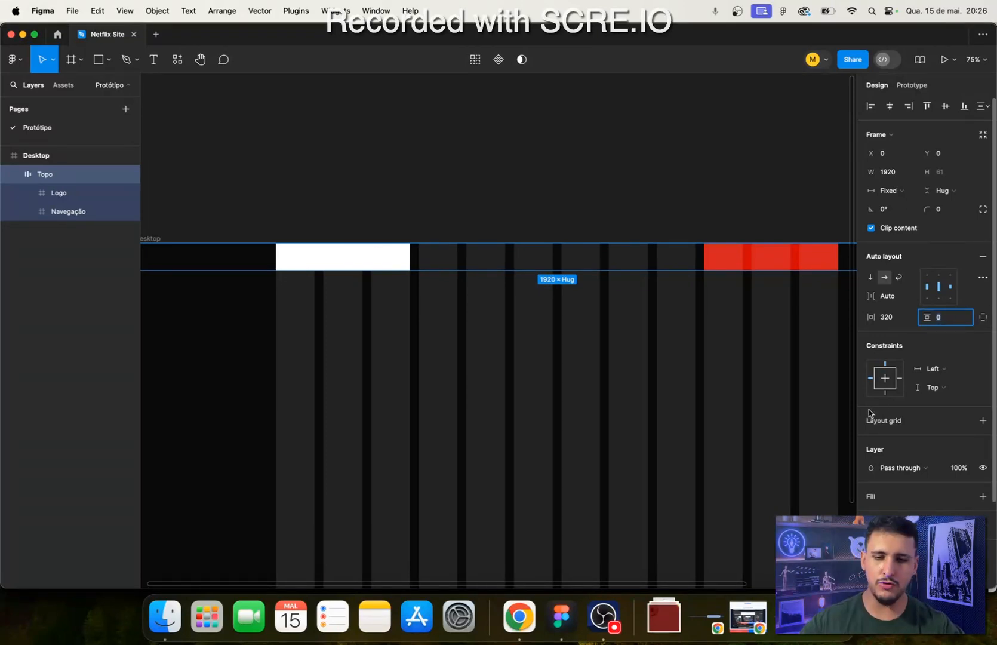
pyautogui.press('Return')
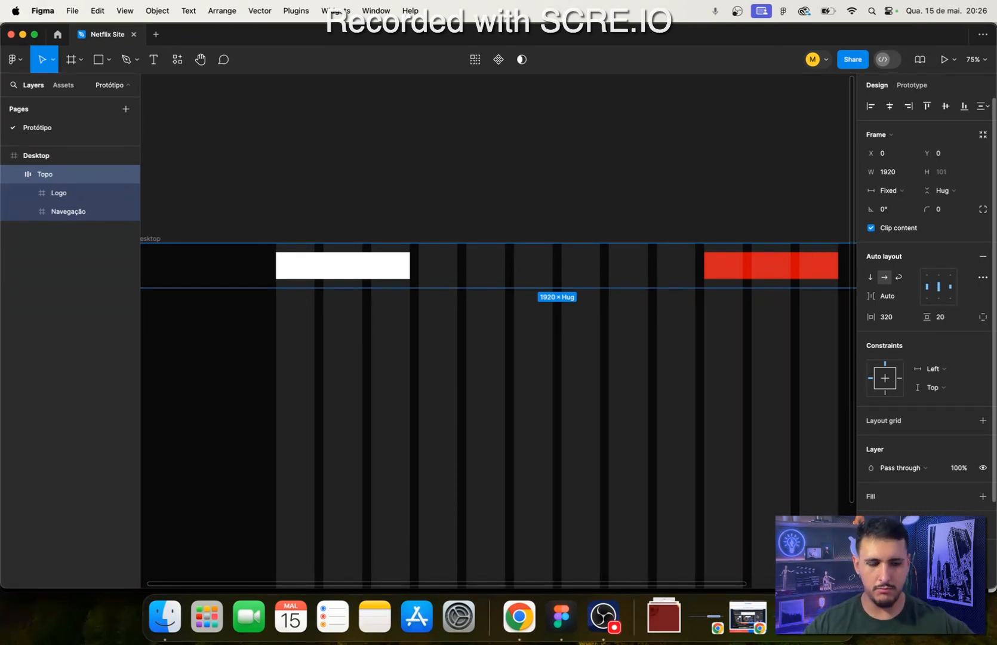
# - Set the Topo frame's height to a fixed 100
pyautogui.click(959, 173)
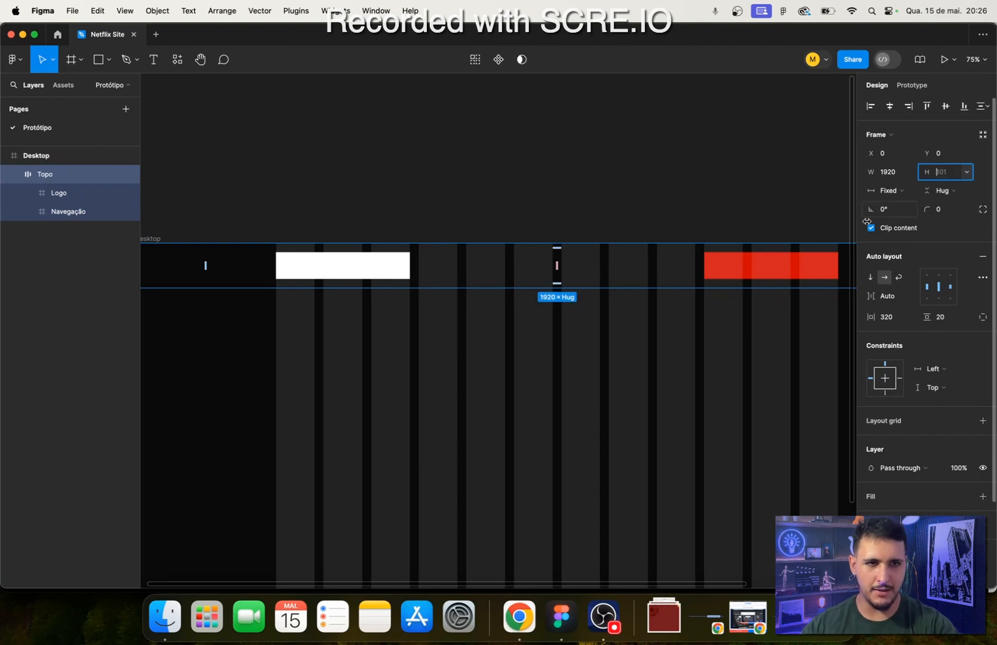
pyautogui.write('100')
pyautogui.press('Return')
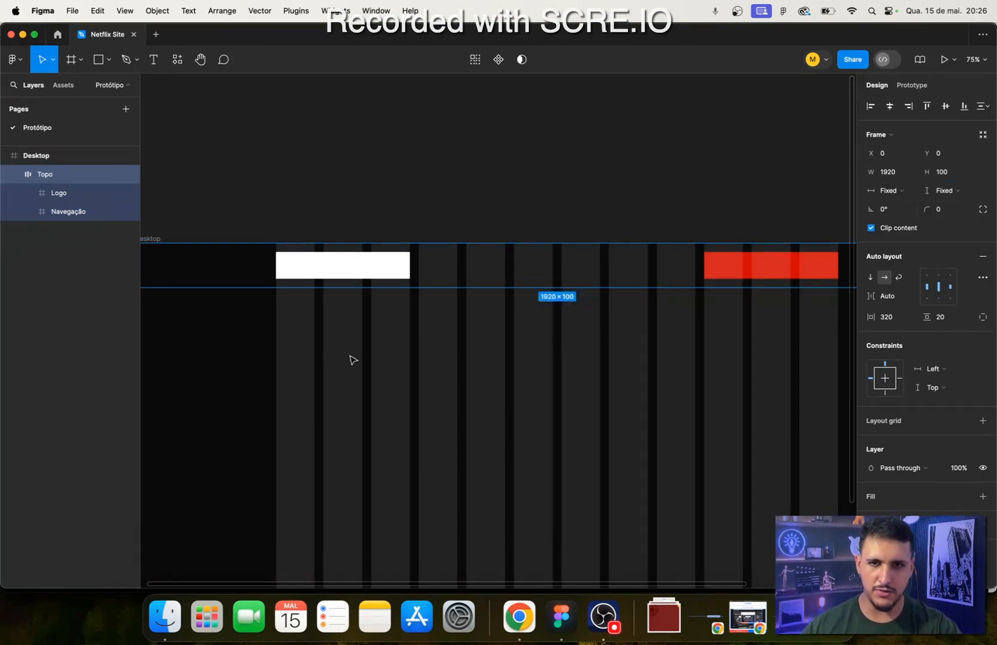
# - Set the Logo frame's vertical resizing to Fill container
pyautogui.moveTo(357, 356); pyautogui.dragTo(273, 312)
pyautogui.scroll(4, 392, 287)
pyautogui.scroll(-8, 392, 287)
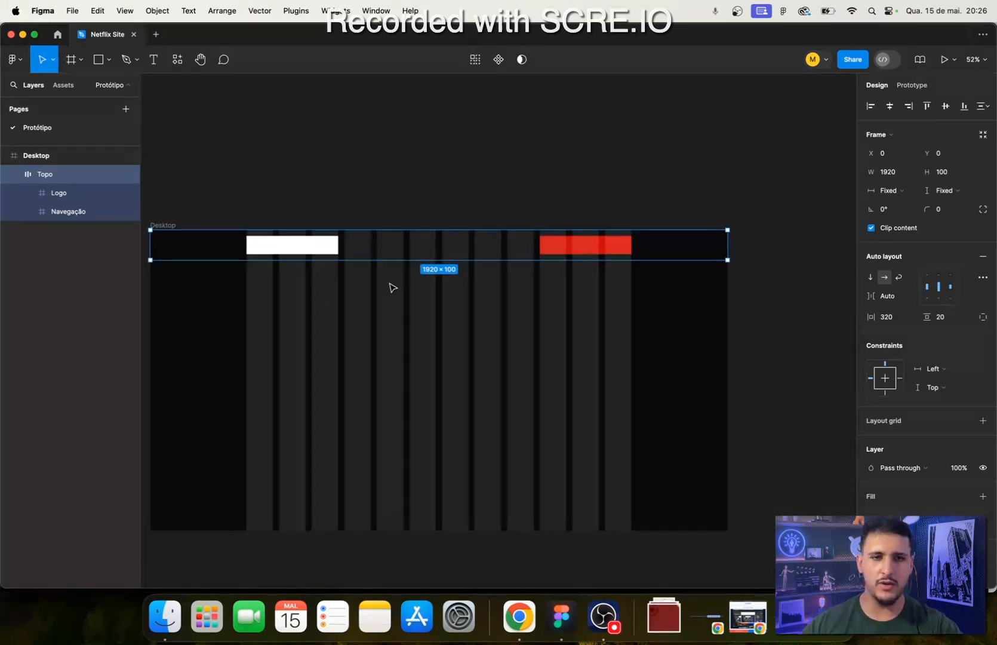
pyautogui.scroll(8, 284, 275)
pyautogui.scroll(3, 324, 282)
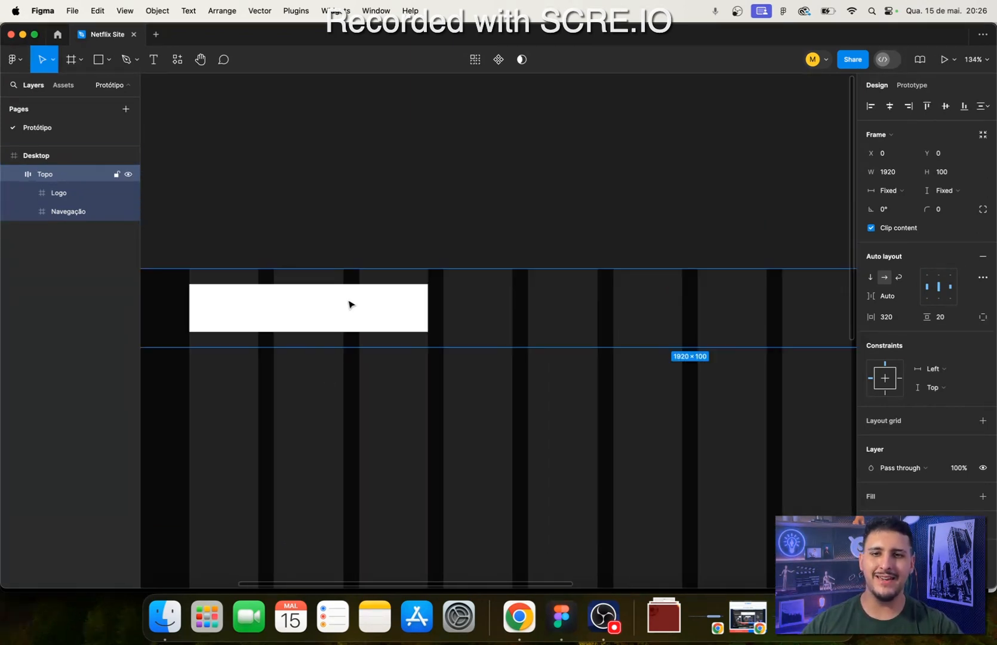
pyautogui.click(350, 305)
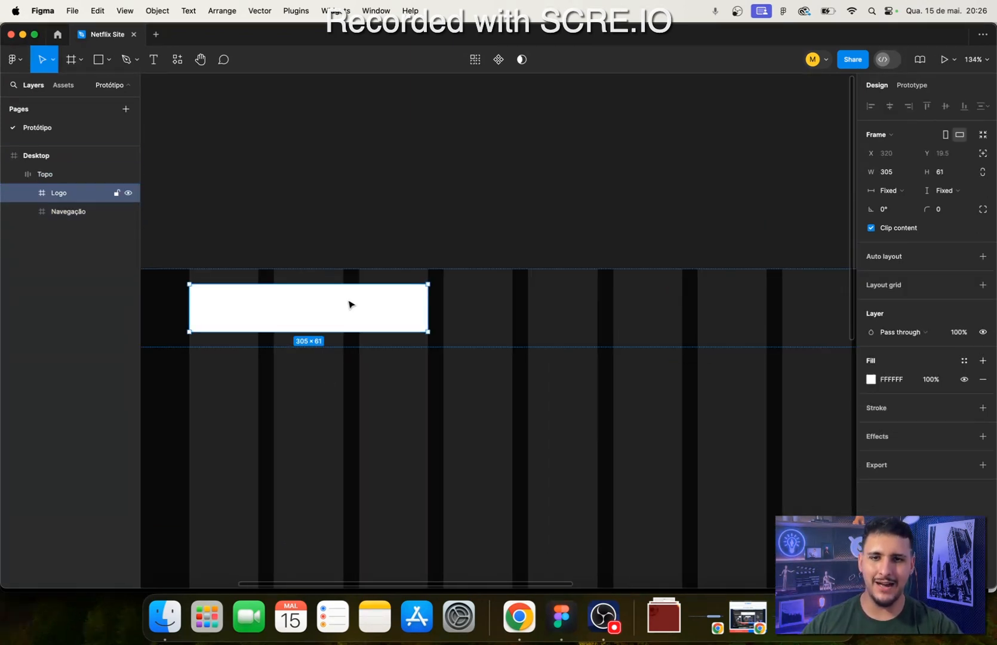
pyautogui.click(953, 192)
pyautogui.click(972, 227)
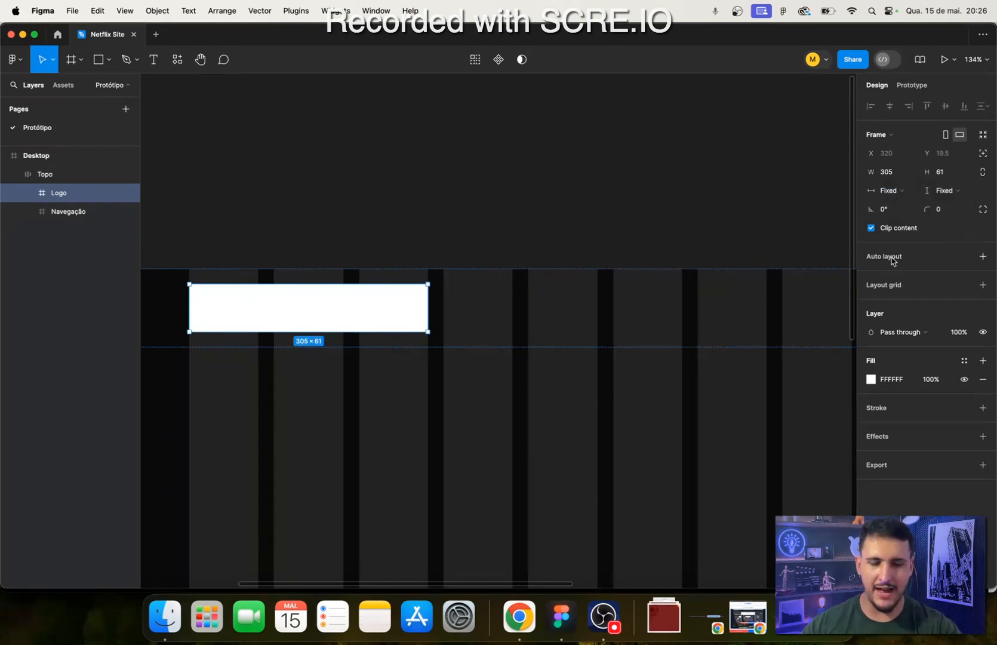
pyautogui.click(459, 173)
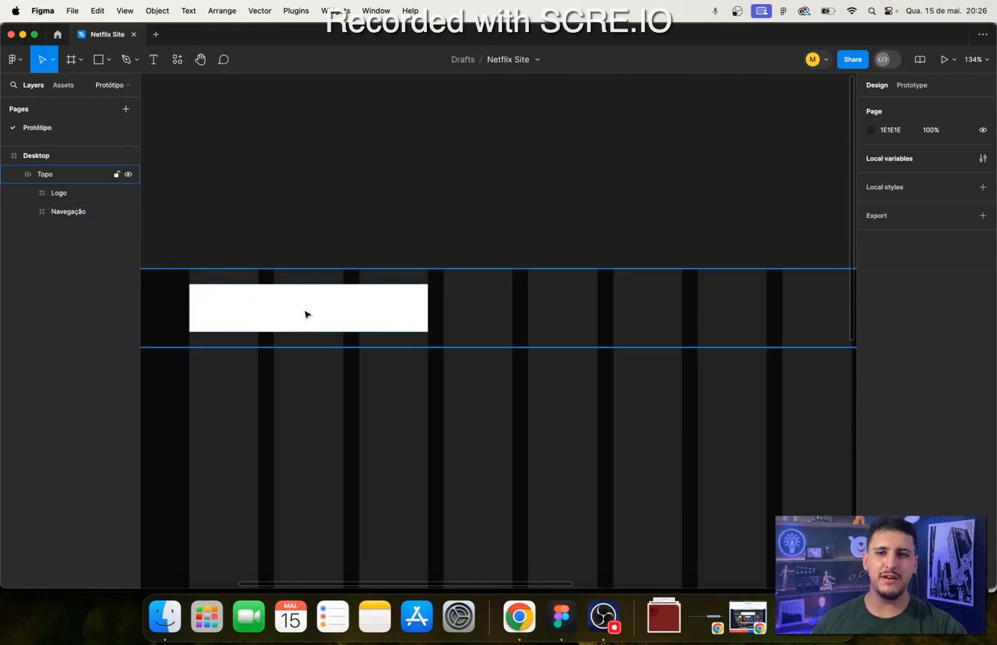
pyautogui.click(76, 194)
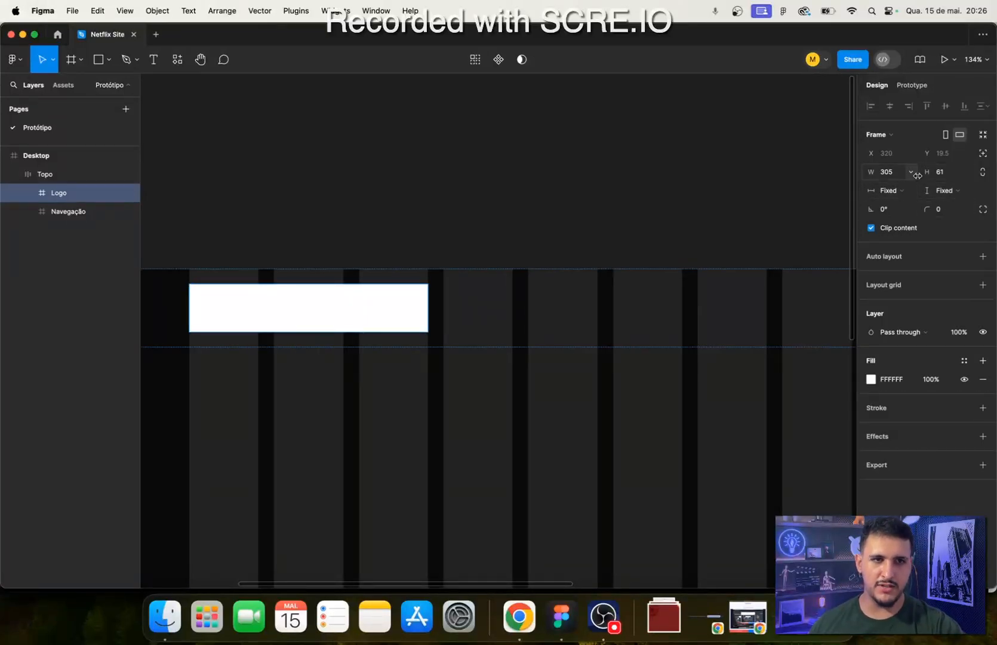
pyautogui.click(911, 172)
pyautogui.click(971, 194)
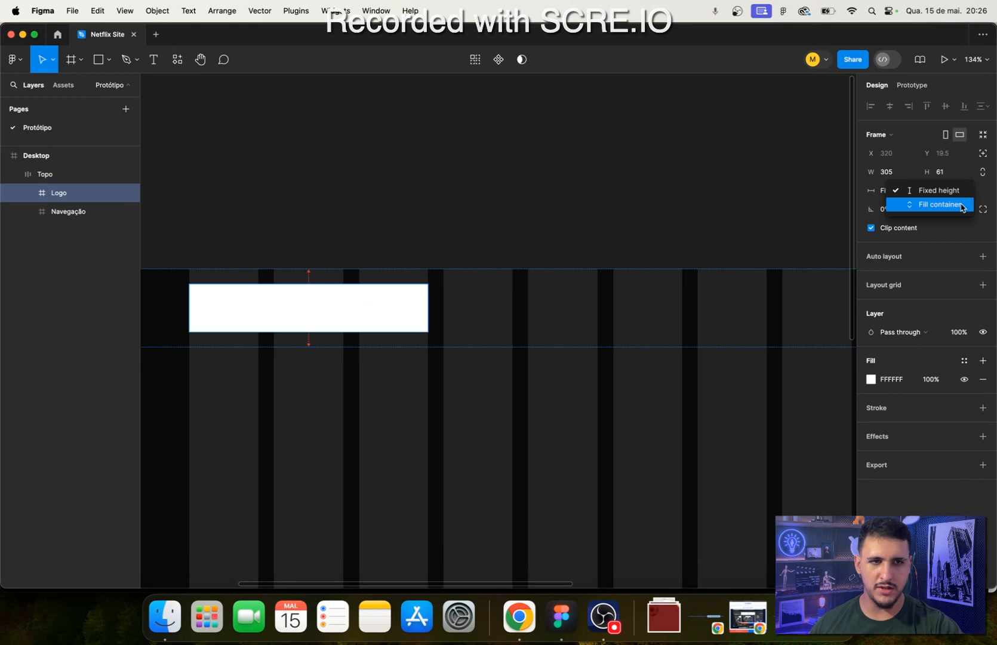
pyautogui.click(961, 205)
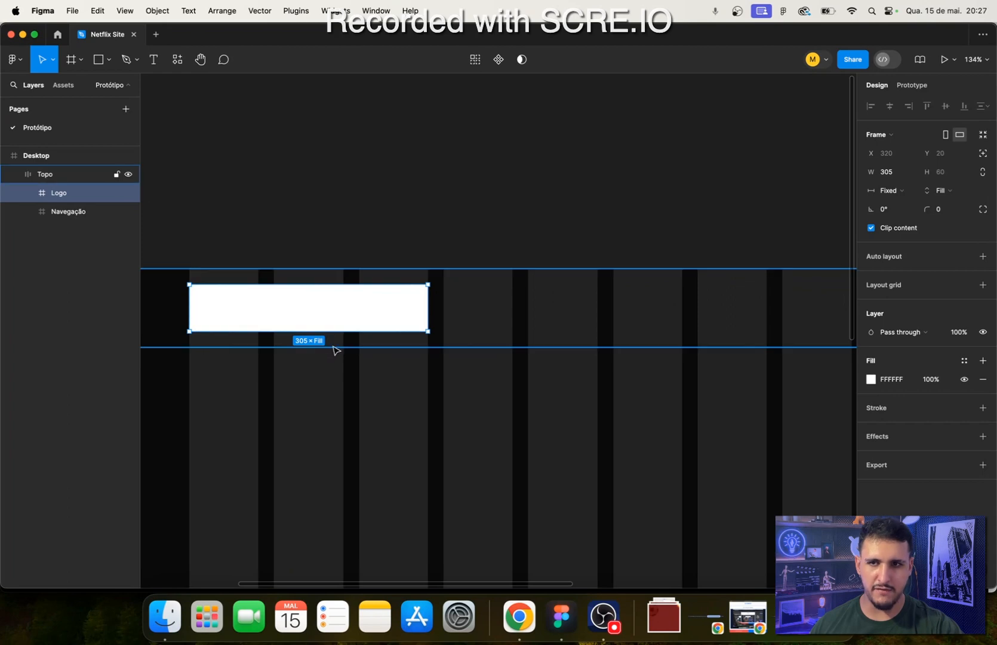
# - Try Fill container for the Logo frame's horizontal resizing, and set it back to Fixed width
pyautogui.click(895, 193)
pyautogui.click(914, 204)
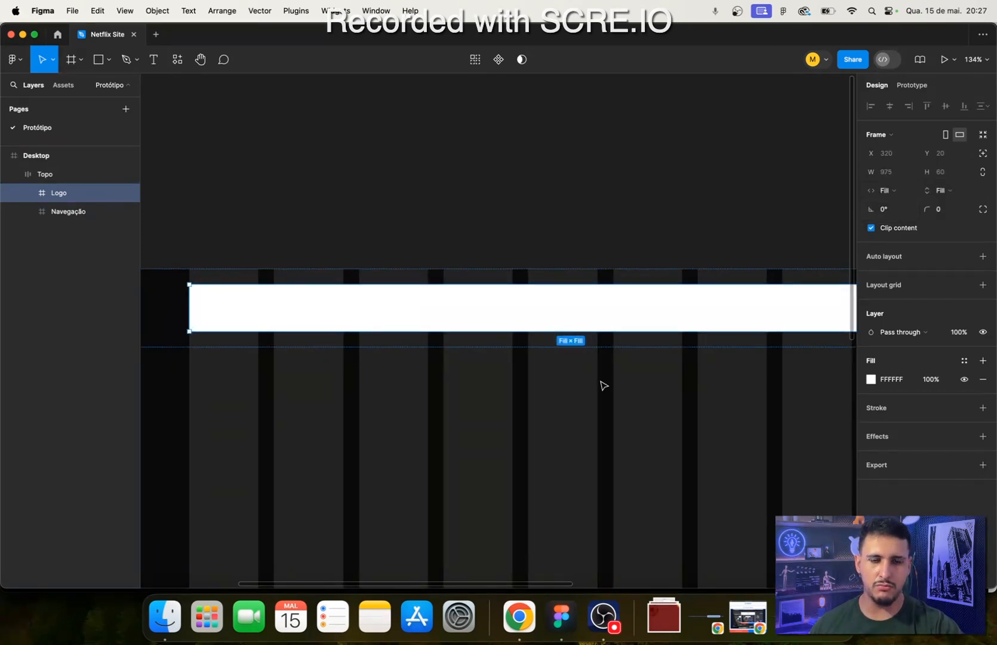
pyautogui.scroll(-3, 408, 418)
pyautogui.scroll(-5, 424, 412)
pyautogui.scroll(5, 523, 445)
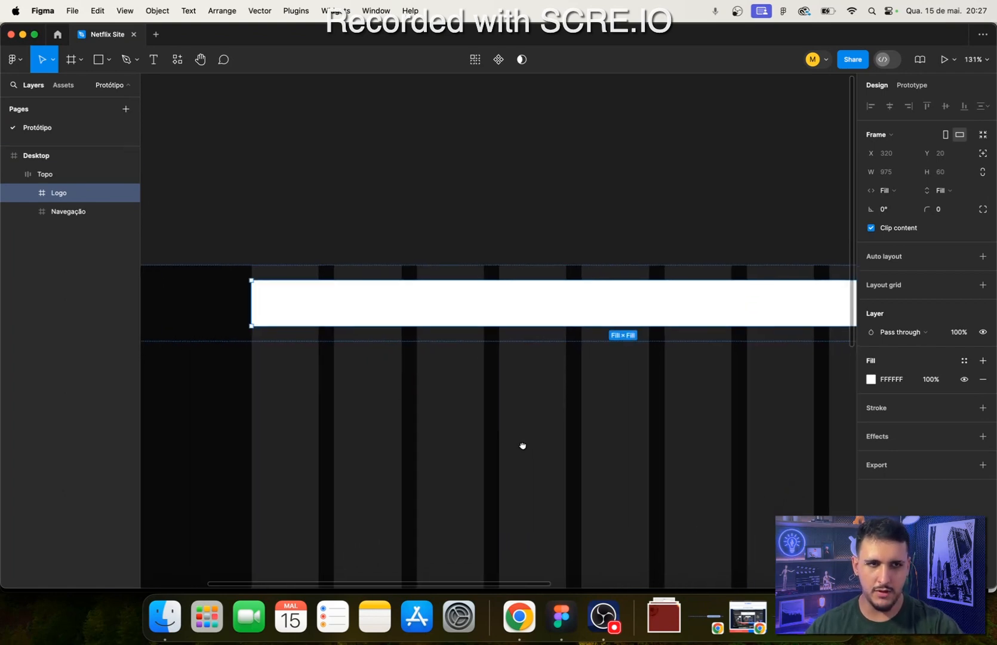
pyautogui.click(907, 194)
pyautogui.click(906, 177)
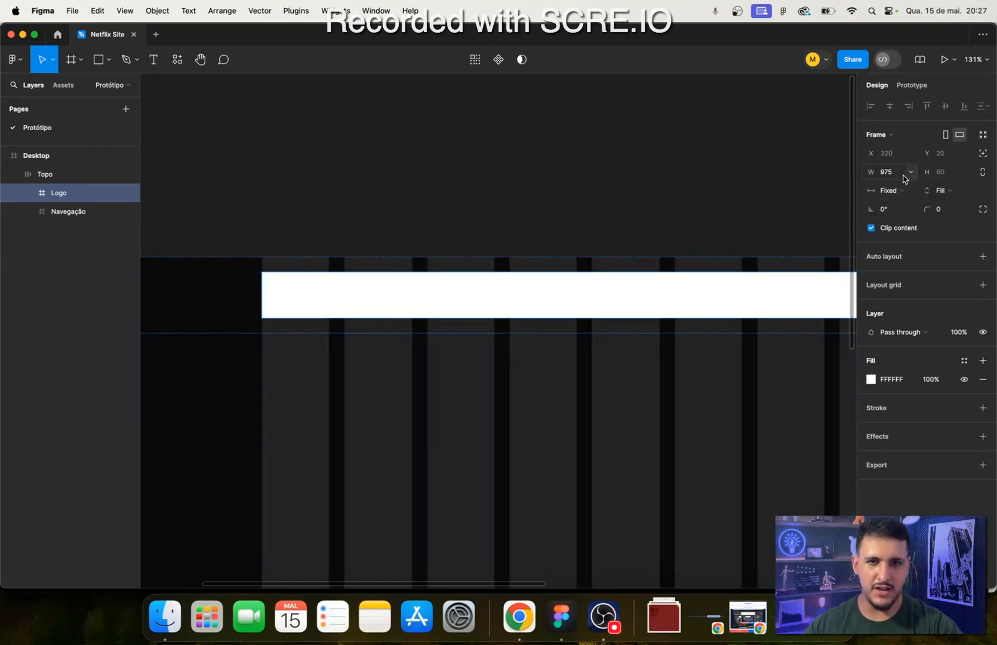
# - Resize the Logo frame to a width of 305 so that it spans the first three grid columns
pyautogui.click(886, 171)
pyautogui.moveTo(622, 342); pyautogui.dragTo(210, 403)
pyautogui.moveTo(589, 369); pyautogui.dragTo(280, 371)
pyautogui.hotkey('shift', '2')
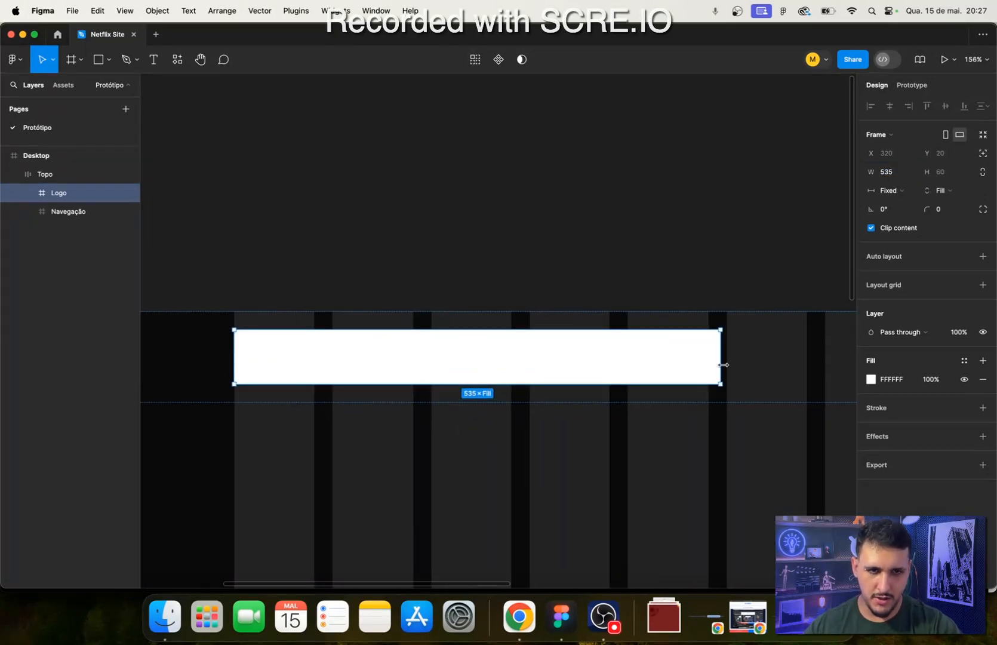
pyautogui.moveTo(721, 365); pyautogui.dragTo(491, 368)
pyautogui.scroll(10, 514, 367)
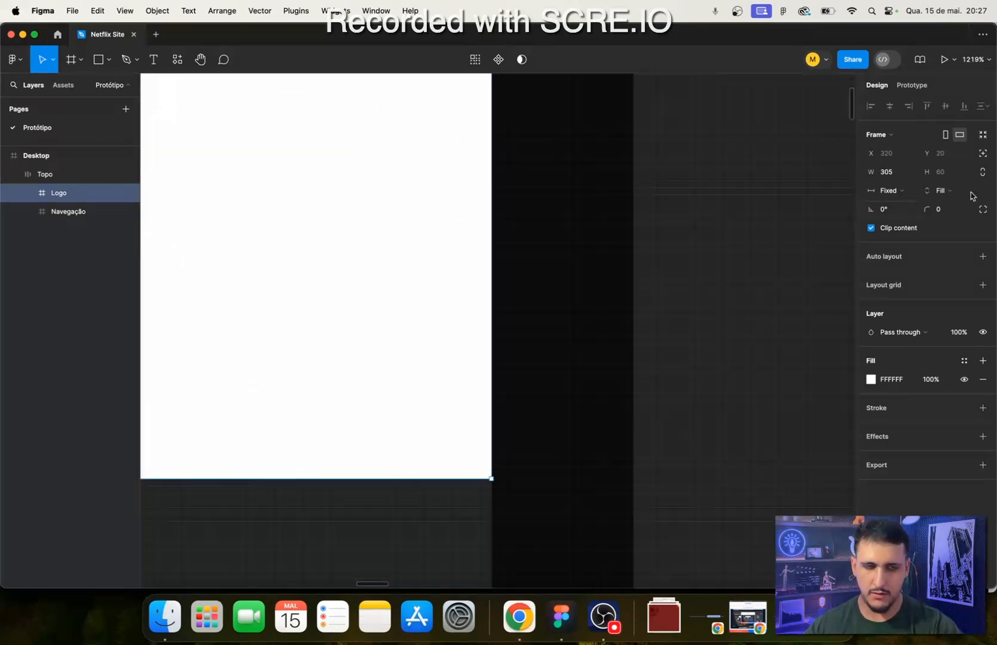
pyautogui.scroll(-5, 389, 406)
pyautogui.scroll(-3, 388, 406)
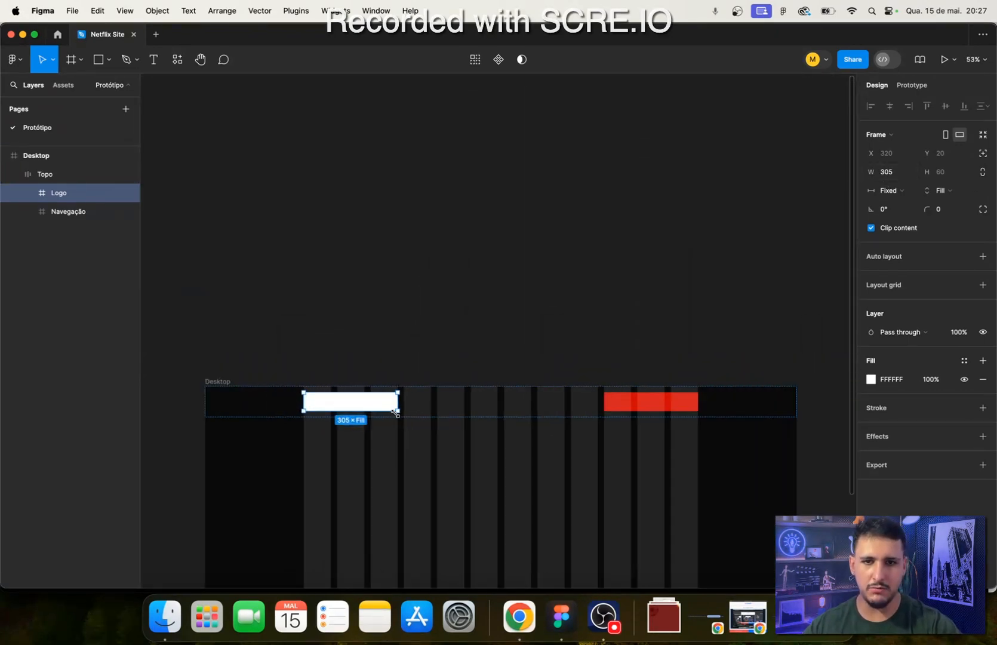
pyautogui.scroll(6, 296, 410)
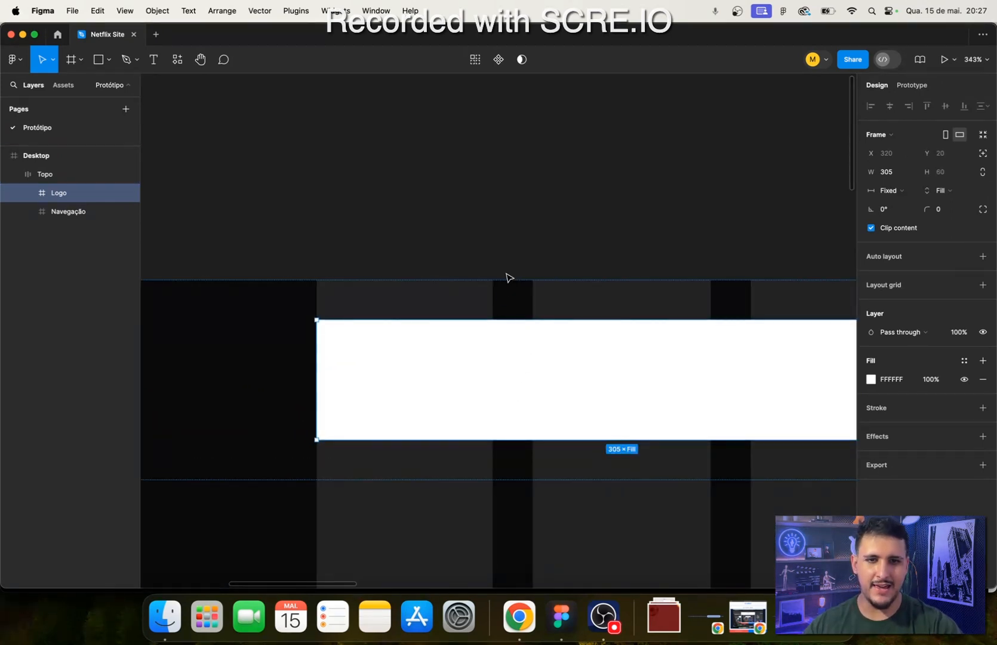
pyautogui.click(505, 474)
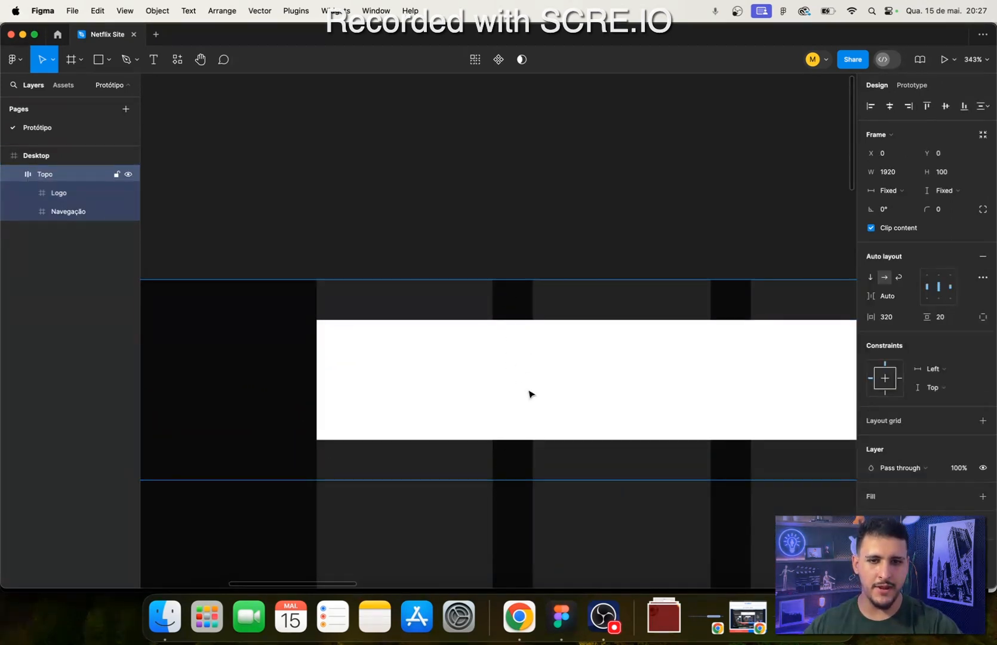
pyautogui.click(548, 409)
pyautogui.hscroll(10, 601, 418)
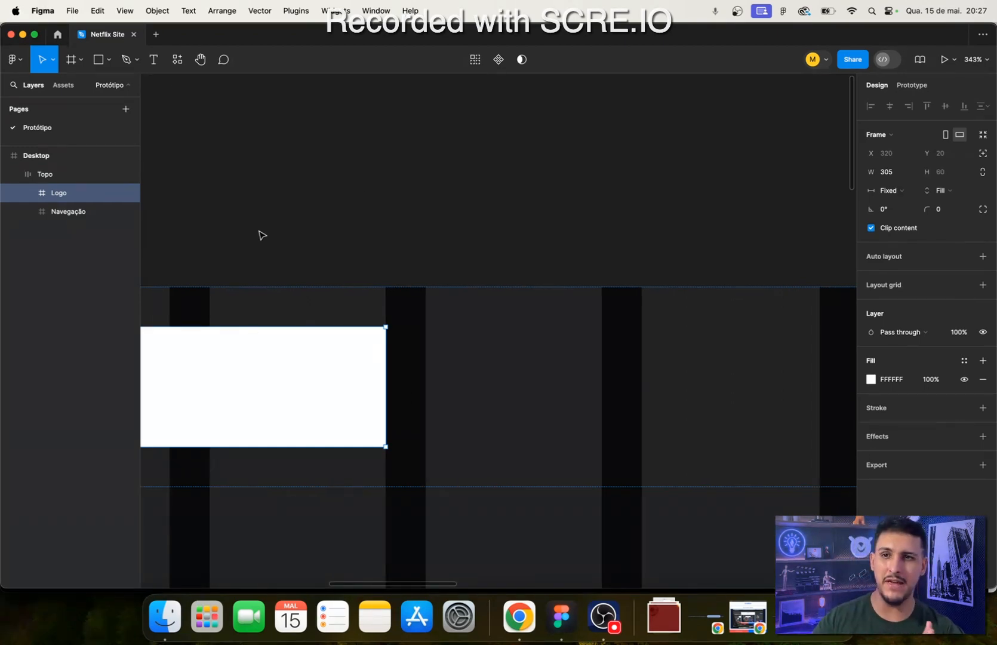
# - Set the Navegação frame's vertical resizing to Fill container
pyautogui.scroll(-5, 597, 257)
pyautogui.scroll(-3, 599, 258)
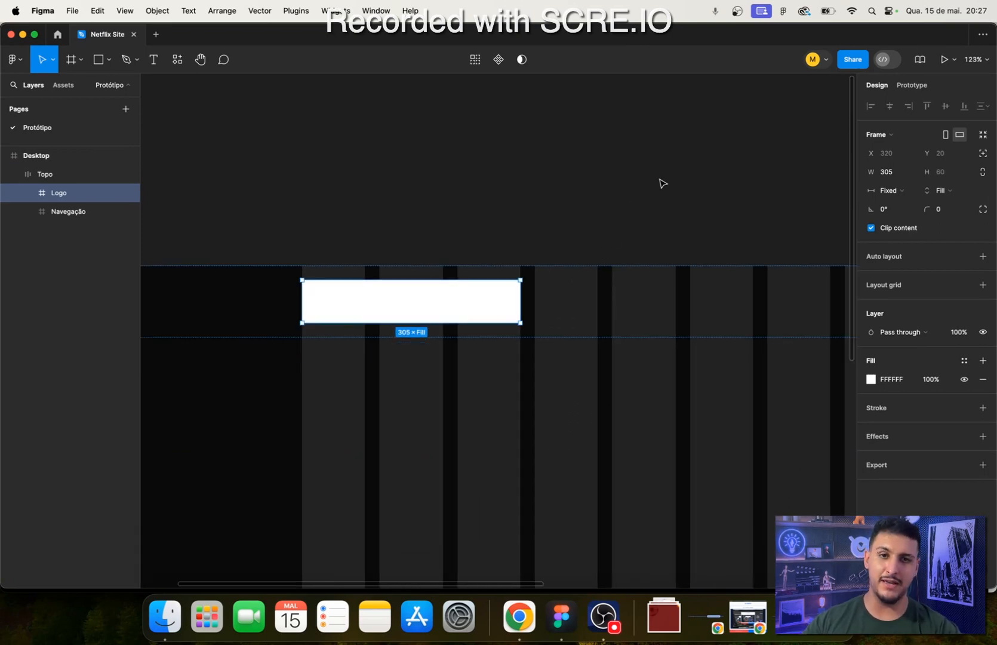
pyautogui.scroll(-4, 577, 273)
pyautogui.scroll(8, 597, 299)
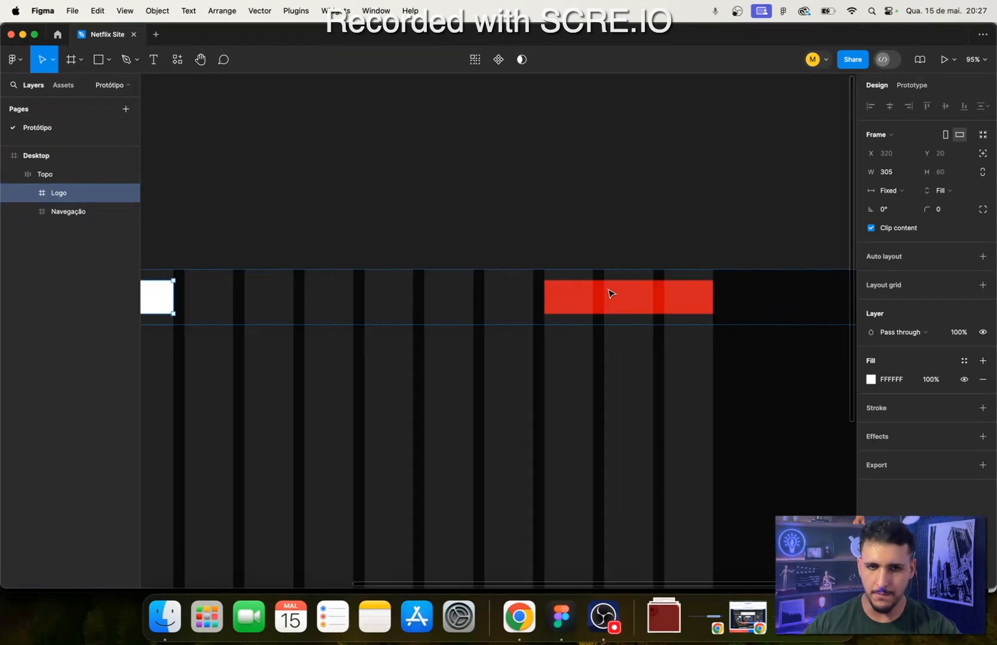
pyautogui.click(627, 305)
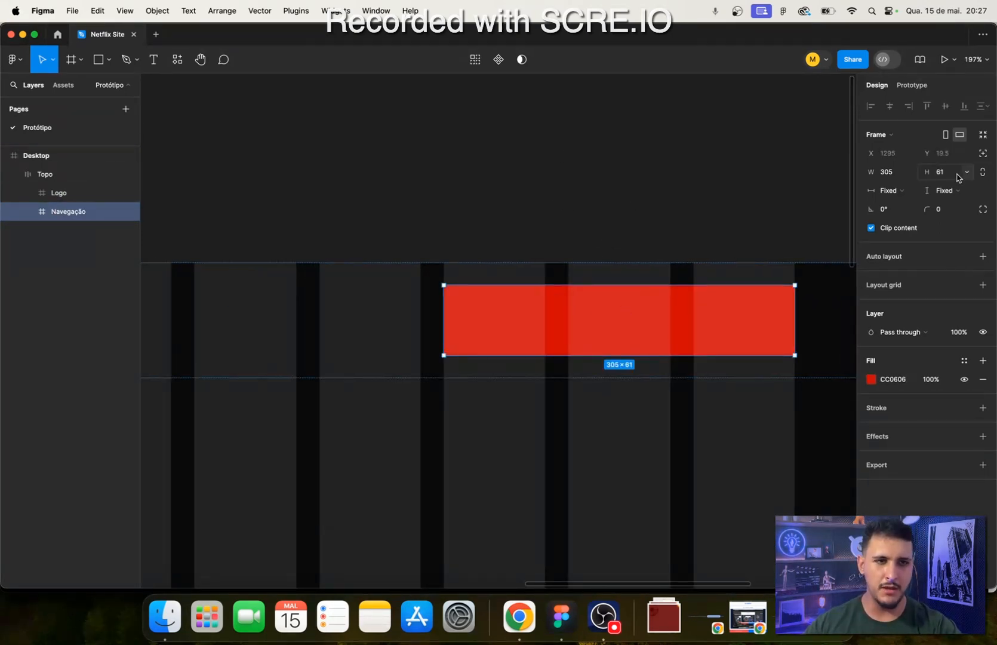
pyautogui.click(953, 190)
pyautogui.click(959, 203)
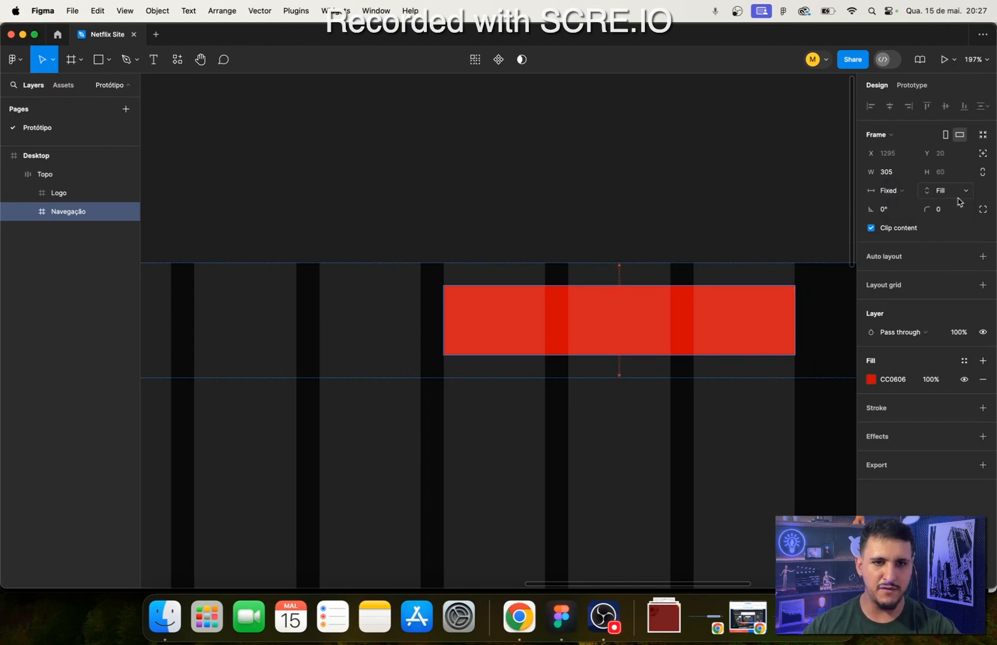
pyautogui.scroll(5, 663, 273)
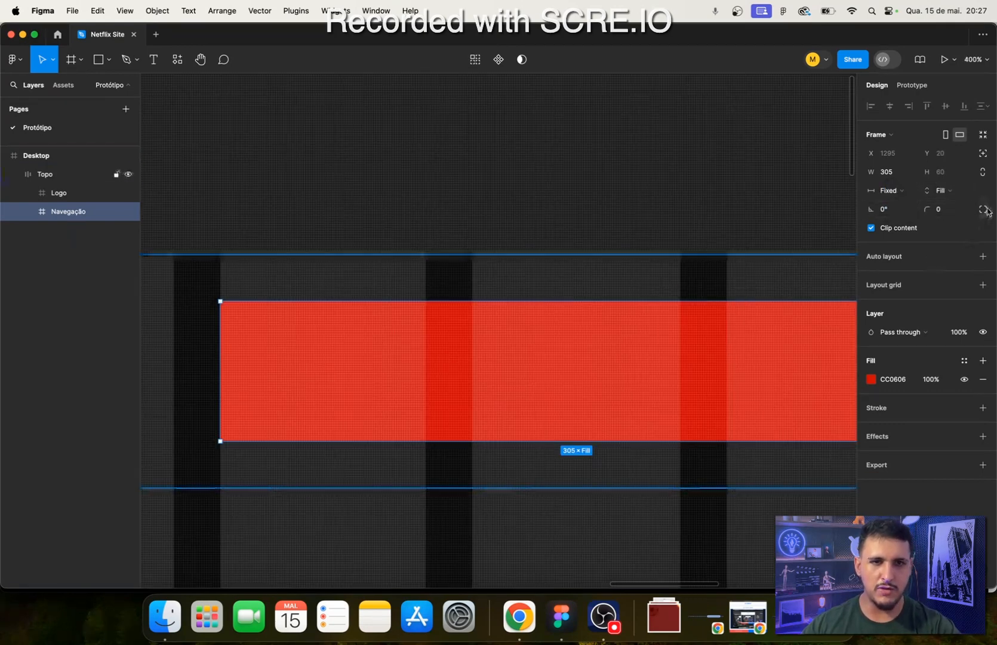
pyautogui.click(942, 191)
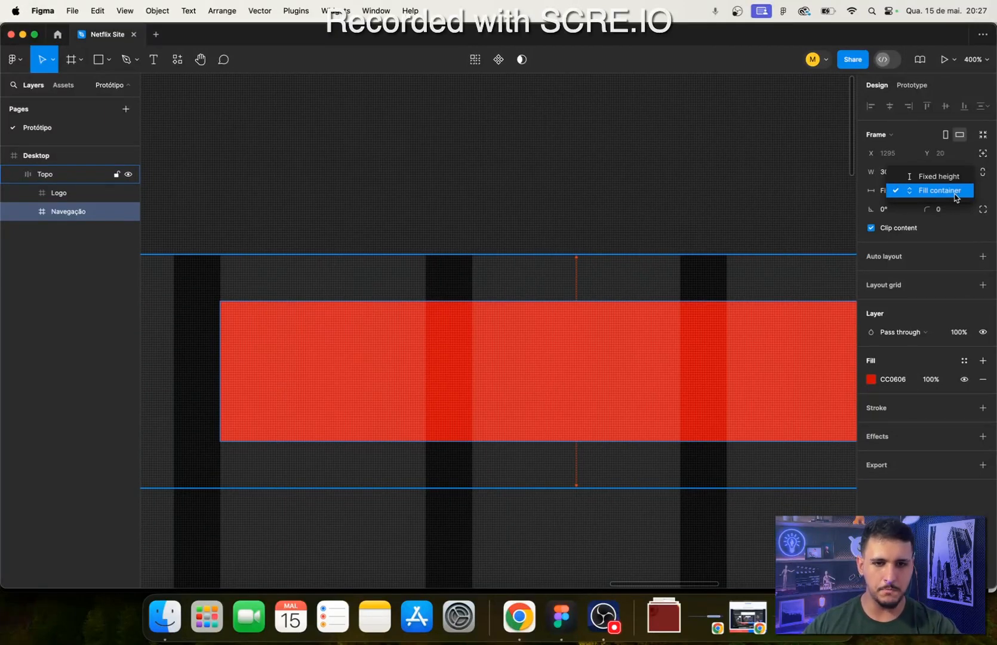
pyautogui.click(956, 198)
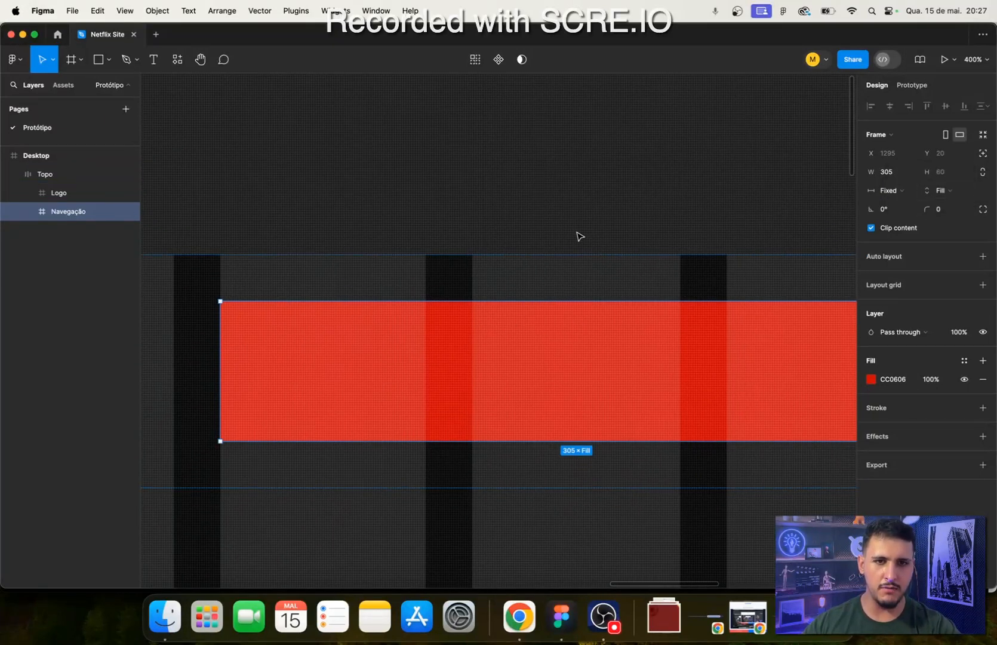
# - Compare the resizing settings and grid alignment of the Navegação and Logo frames
pyautogui.scroll(-10, 461, 464)
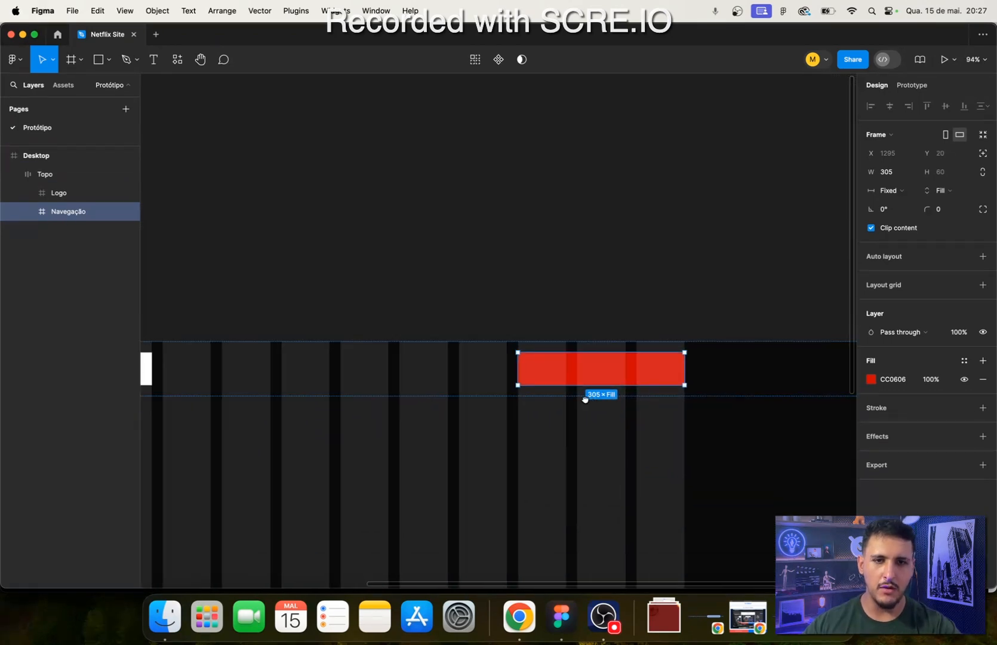
pyautogui.scroll(4, 679, 349)
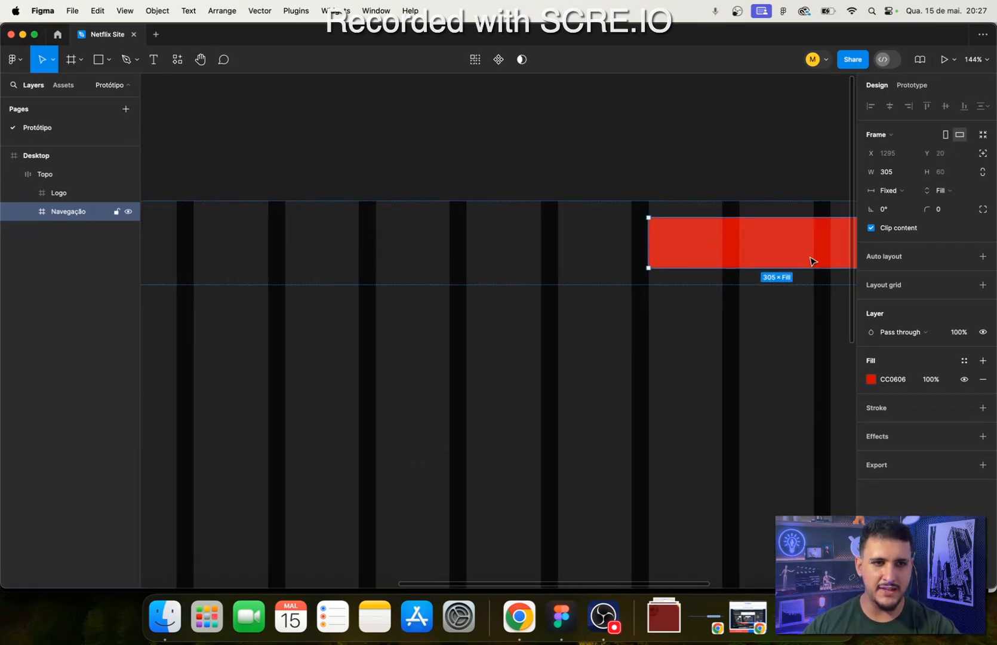
pyautogui.click(896, 191)
pyautogui.click(647, 338)
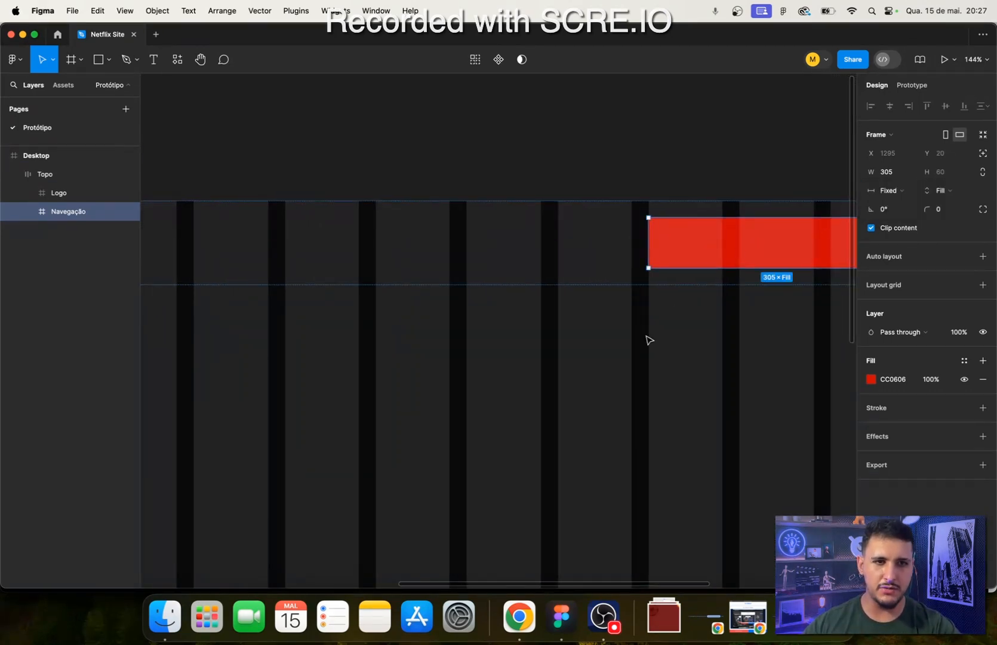
pyautogui.hscroll(-15, 567, 298)
pyautogui.click(245, 285)
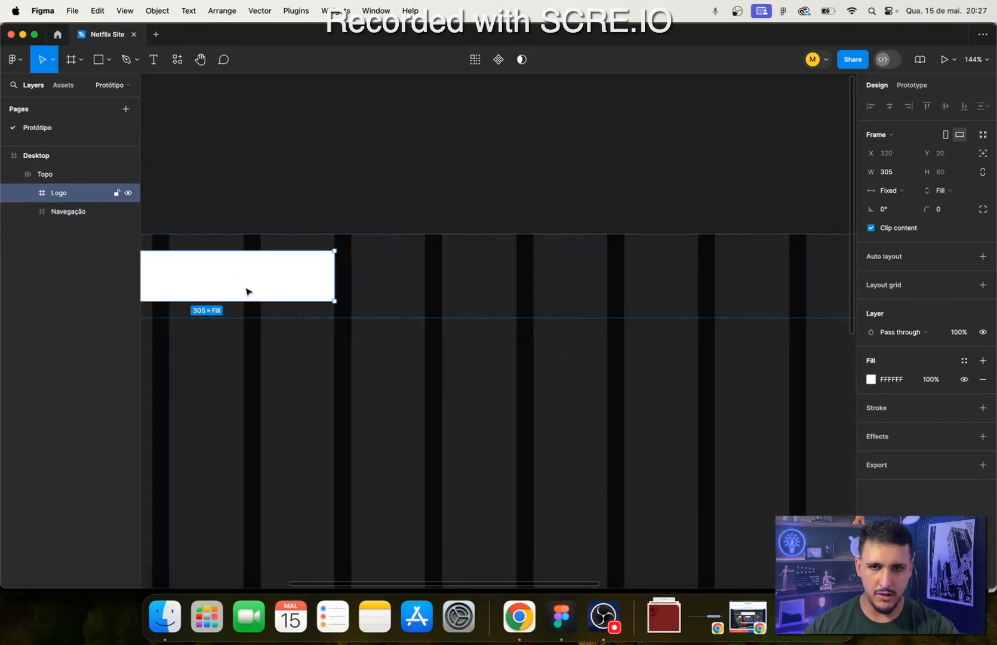
pyautogui.hscroll(5, 632, 269)
pyautogui.click(779, 279)
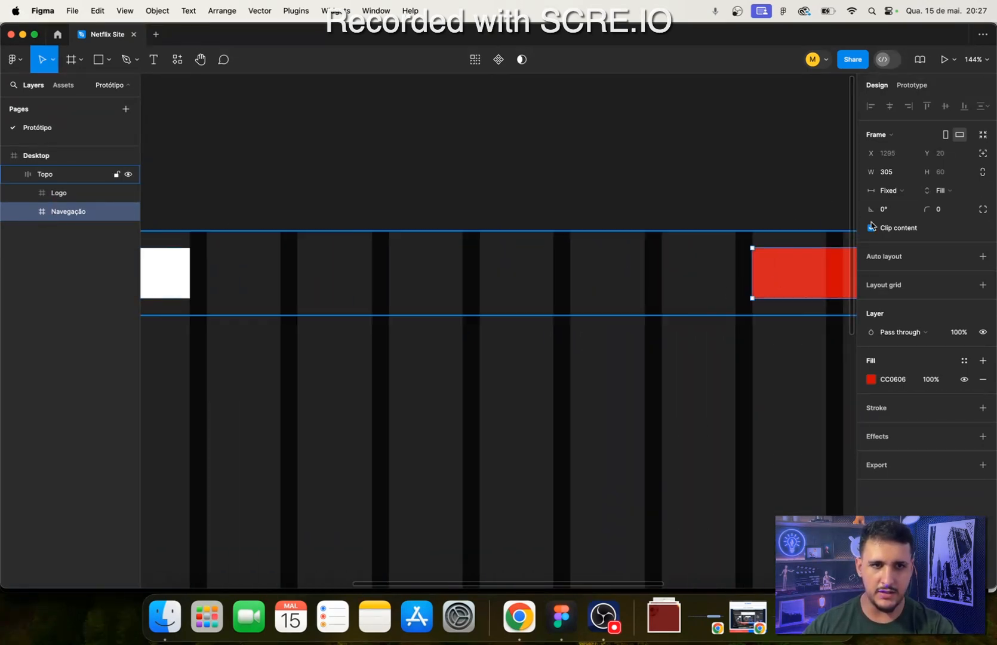
# - Remove the white fill from the Logo frame
pyautogui.scroll(-5, 687, 448)
pyautogui.scroll(4, 423, 363)
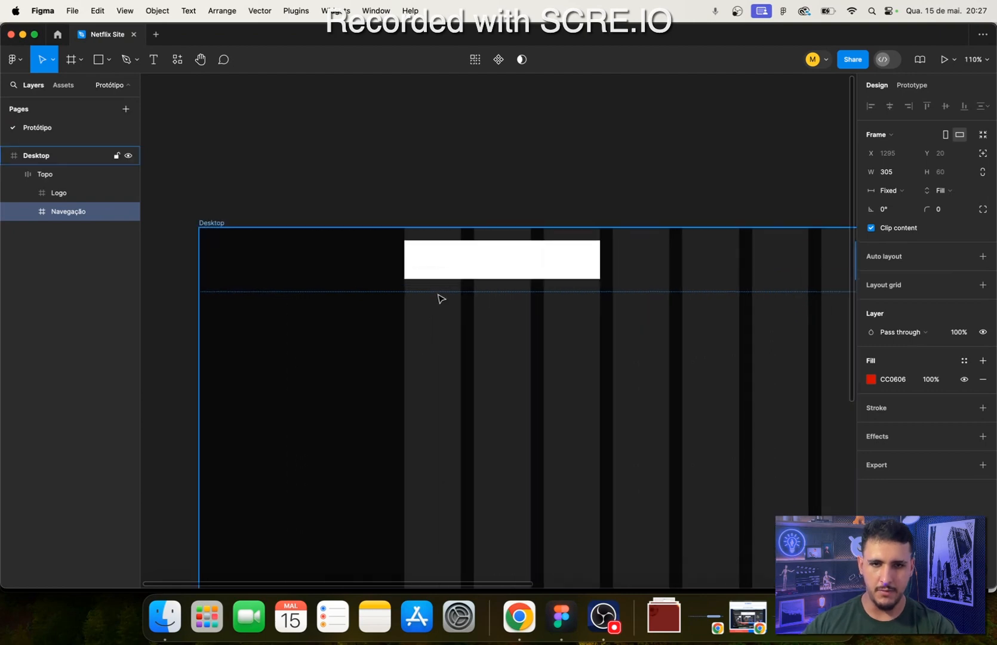
pyautogui.click(482, 276)
pyautogui.hscroll(3, 482, 280)
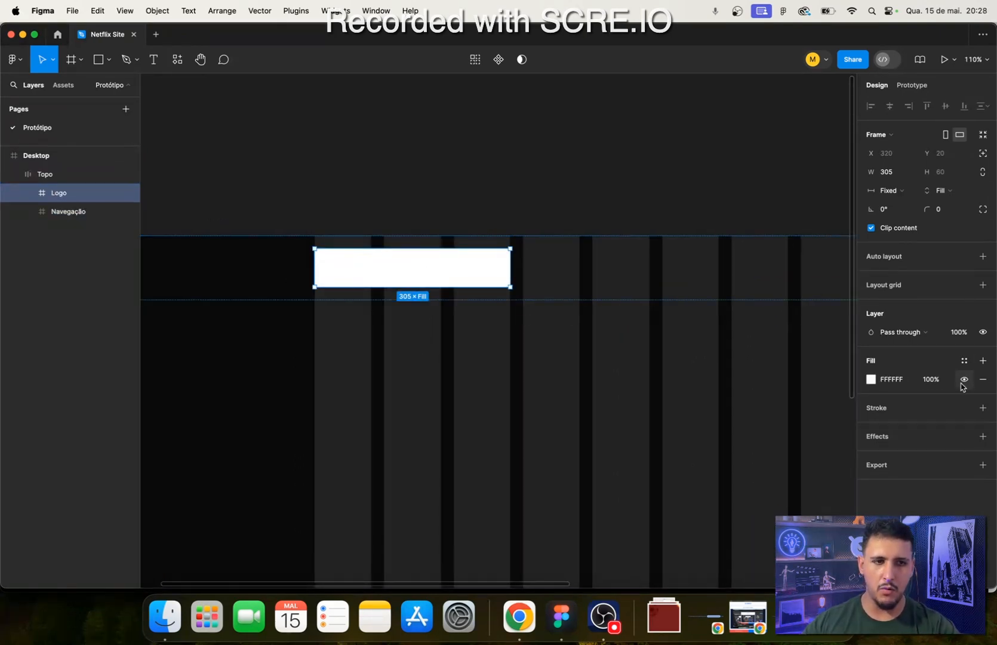
pyautogui.click(983, 379)
pyautogui.scroll(3, 454, 358)
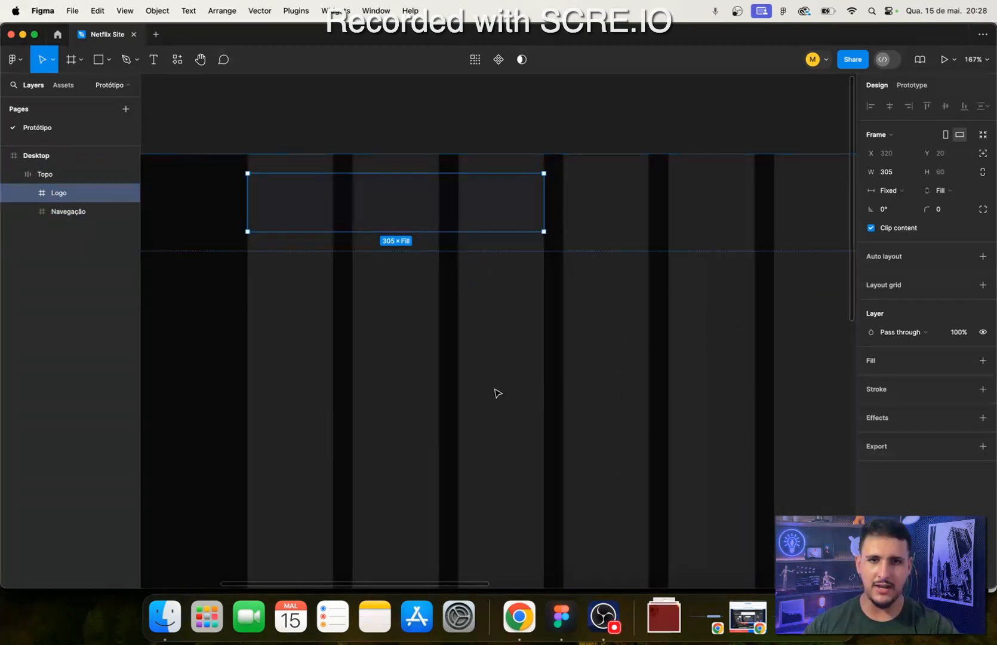
# - Switch to Chrome and check whether the logo on the Netflix Brasil page can be saved as an image
pyautogui.click(519, 616)
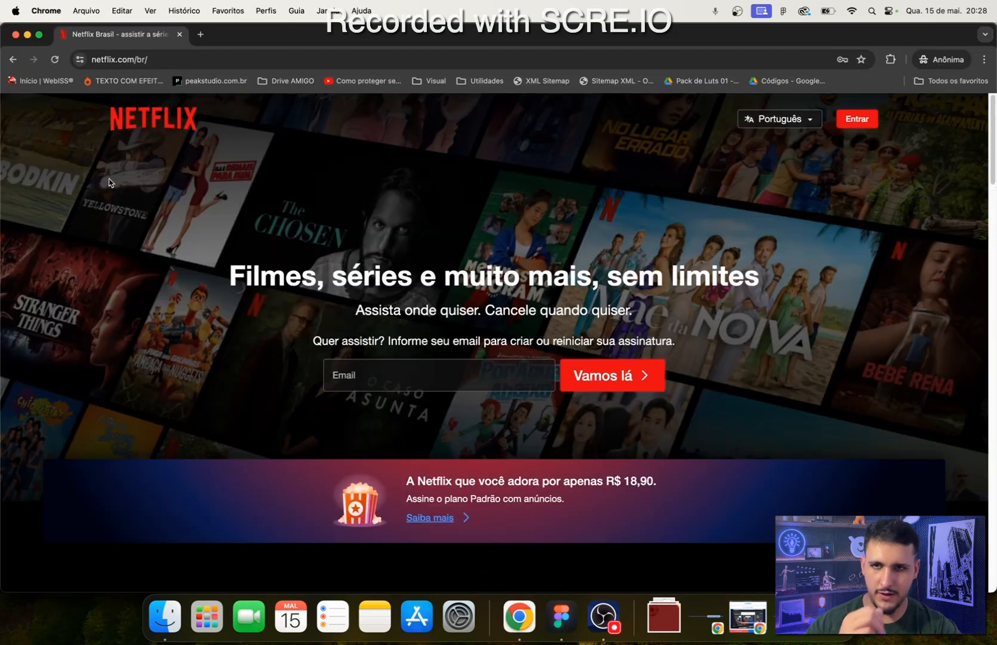
pyautogui.rightClick(166, 119)
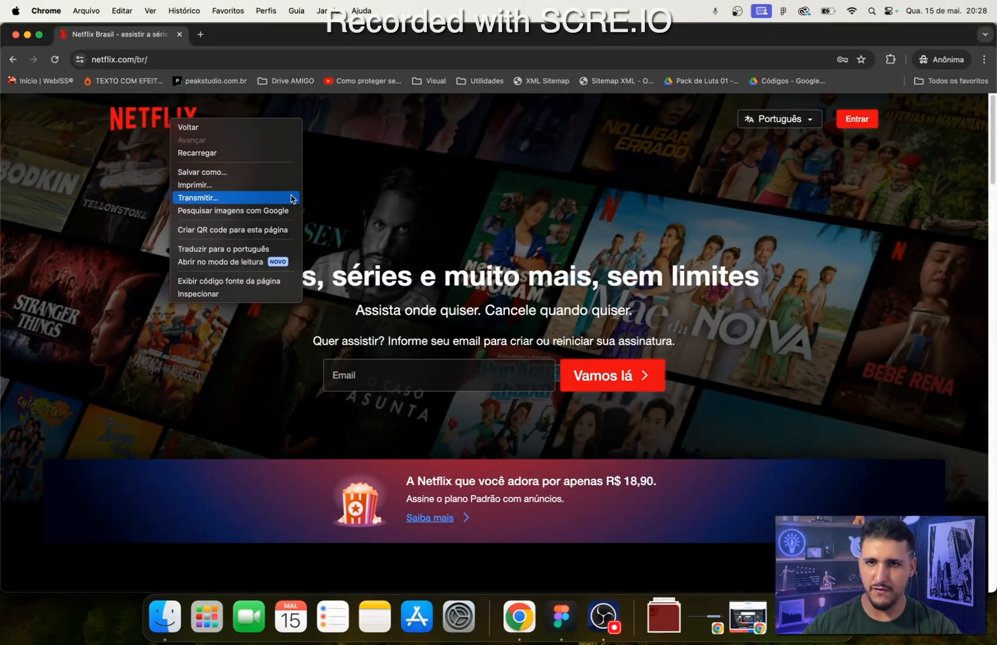
pyautogui.click(99, 154)
pyautogui.moveTo(99, 153); pyautogui.dragTo(180, 161)
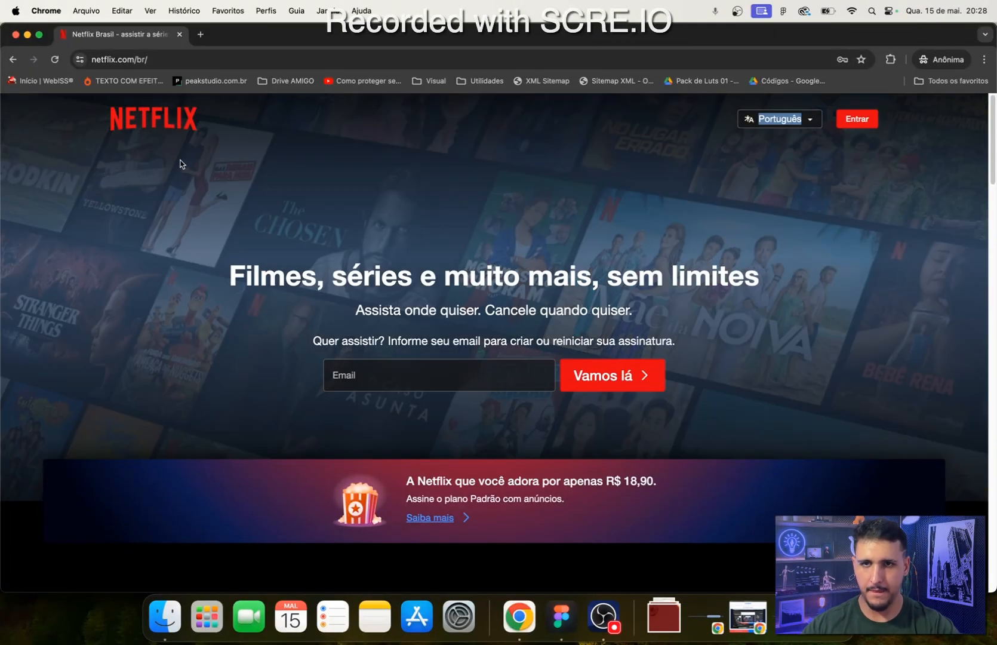
pyautogui.click(60, 286)
# - Open a new browser tab
pyautogui.click(200, 34)
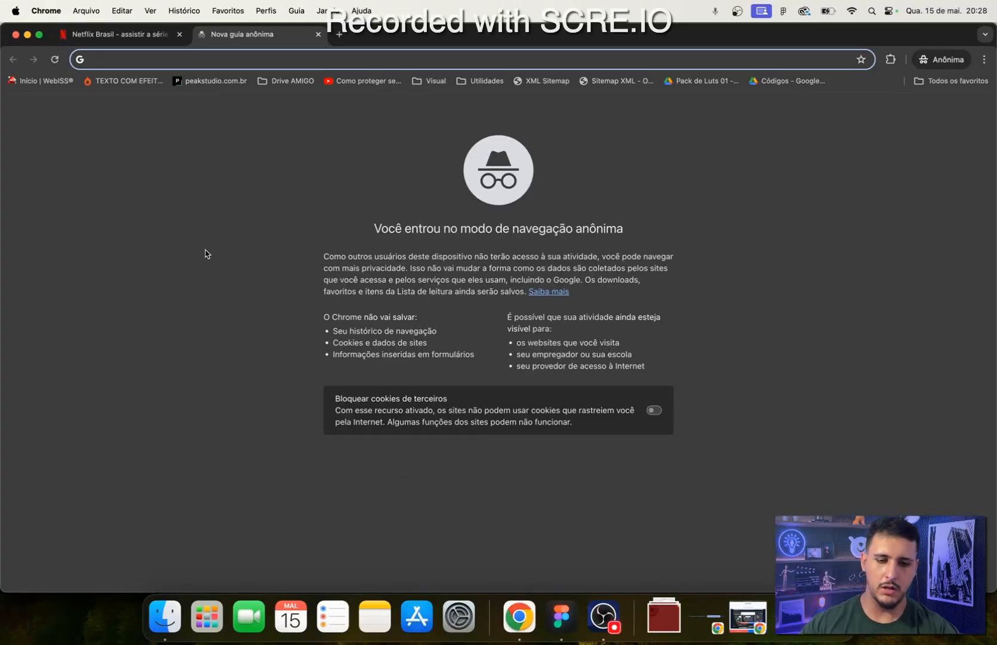
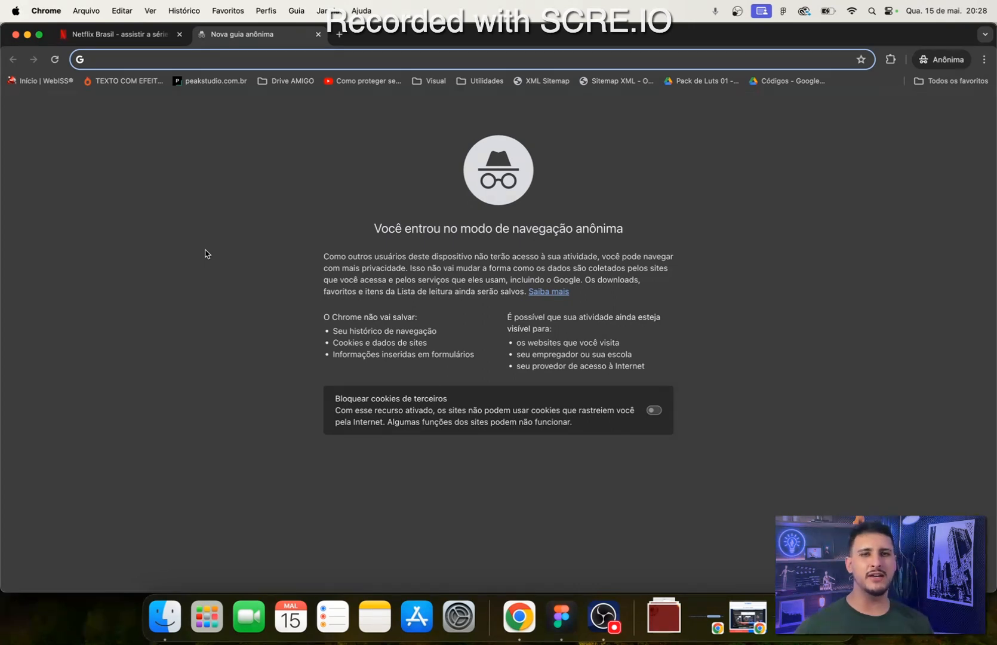
# - Review the header and hero section of the open Netflix Brasil page
pyautogui.click(132, 35)
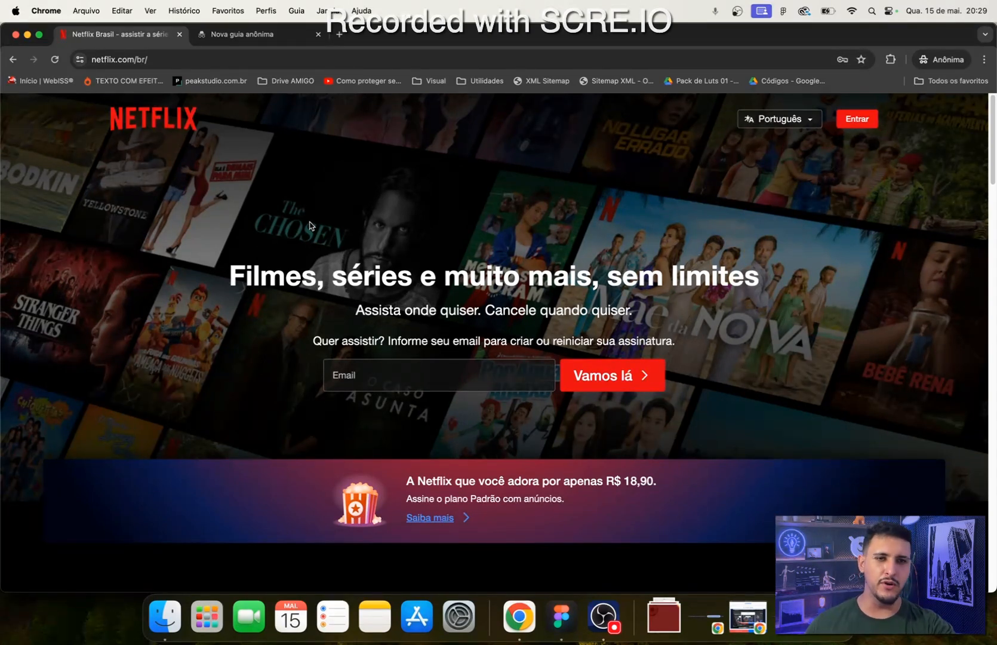
pyautogui.scroll(-3, 701, 316)
pyautogui.scroll(3, 701, 316)
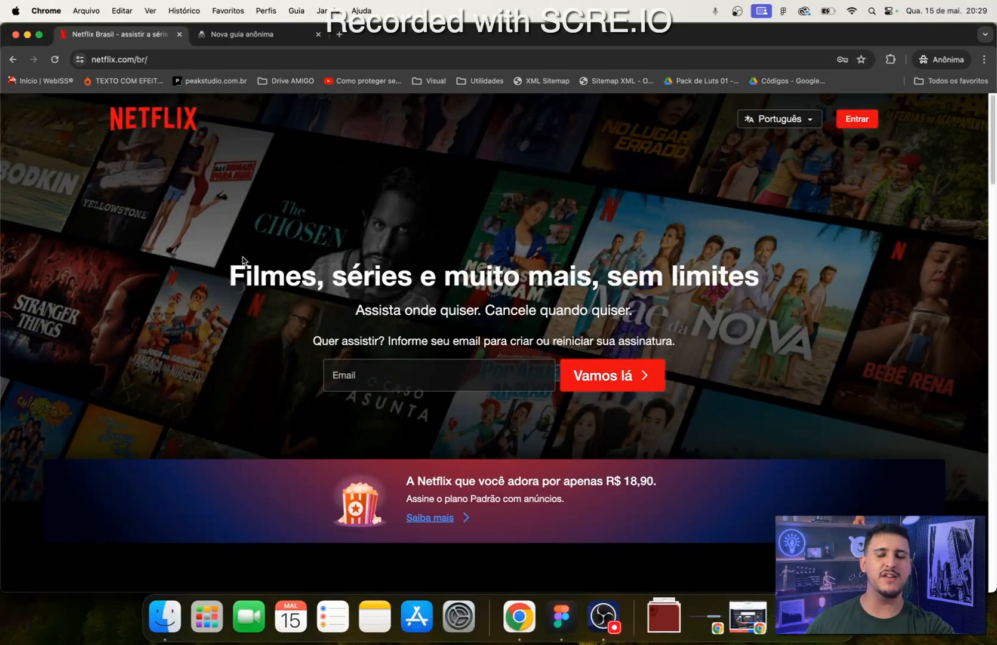
# - Search Google for "netflix logo" in the empty browser tab and view the image results
pyautogui.click(275, 37)
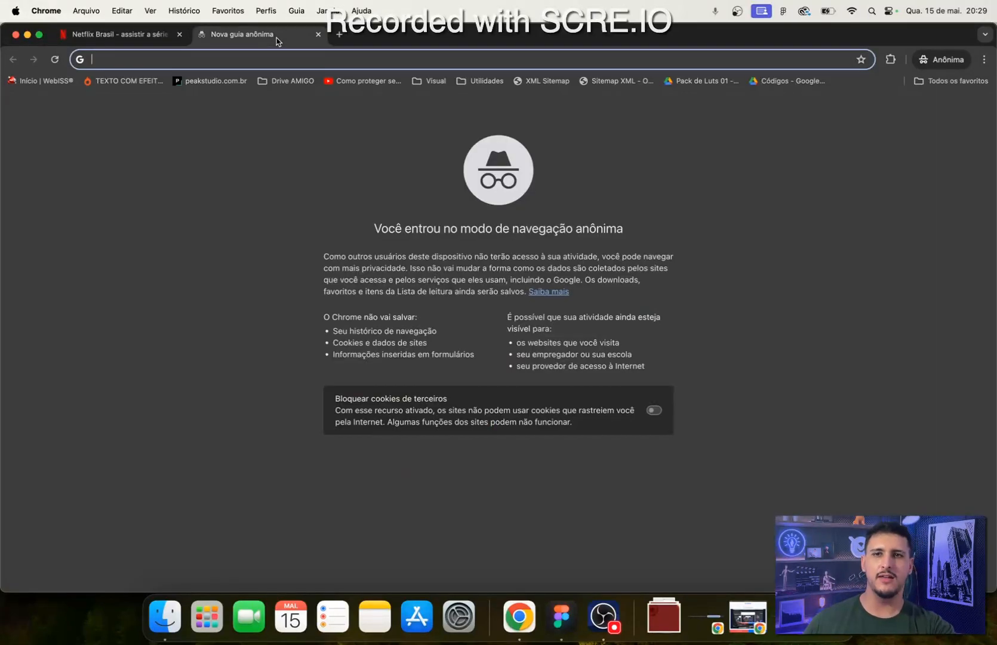
pyautogui.click(209, 237)
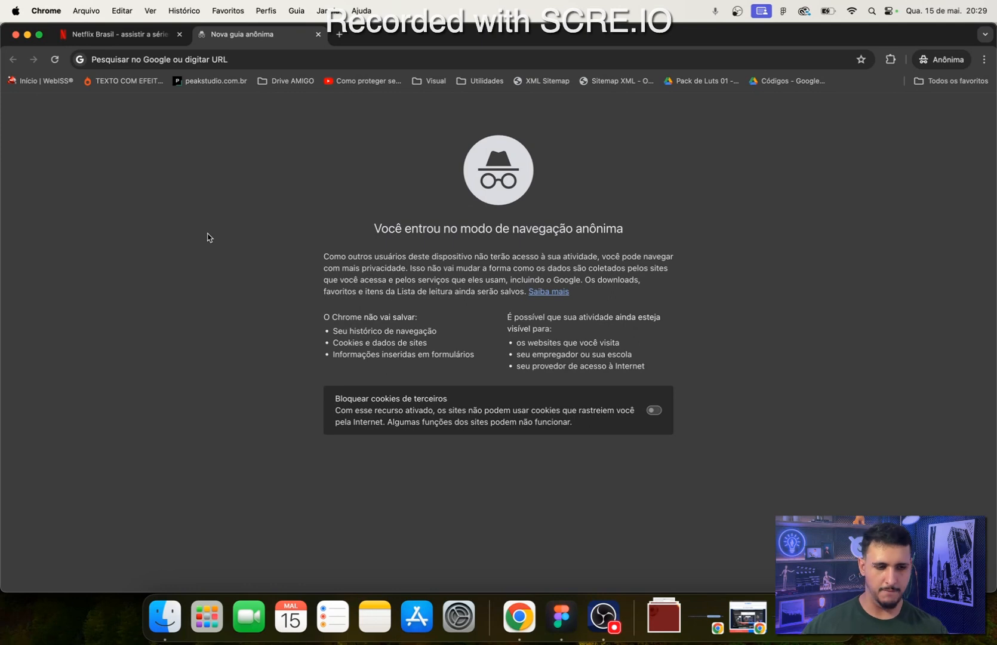
pyautogui.click(271, 58)
pyautogui.write('n')
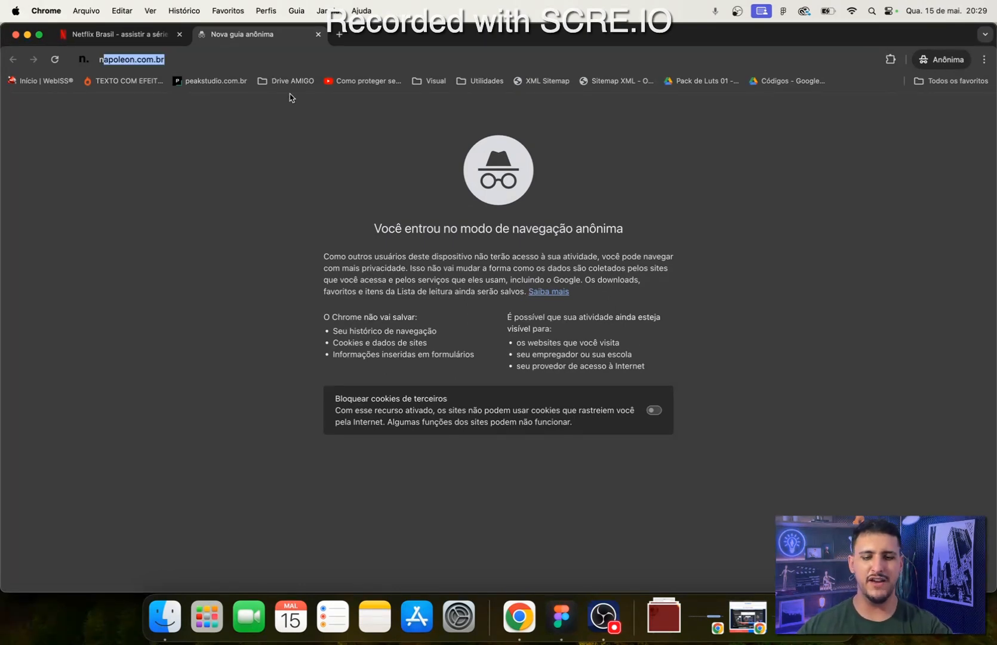
pyautogui.write('etflix logo')
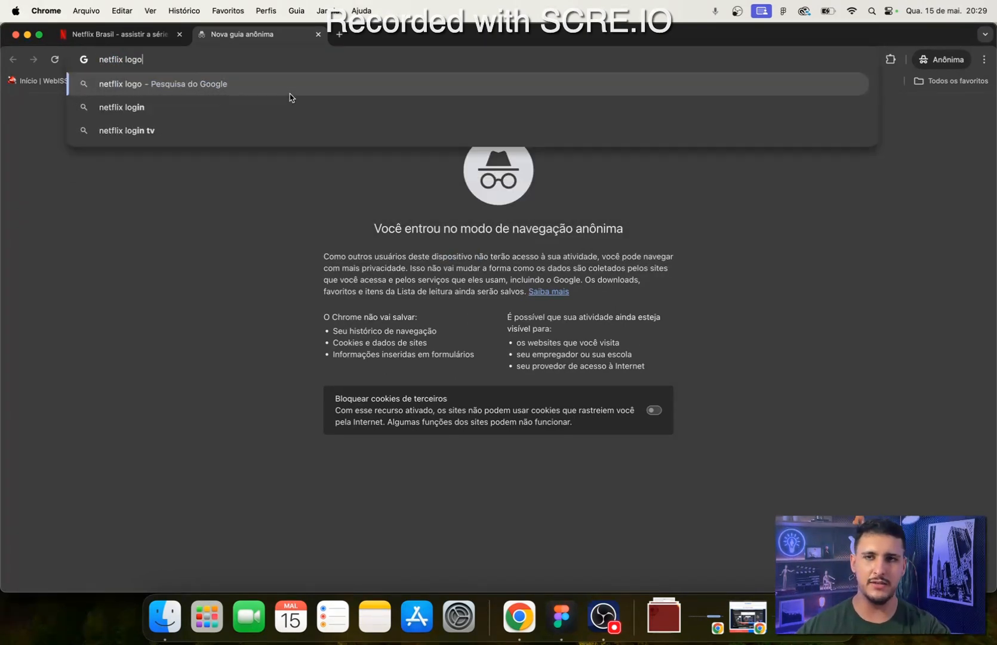
pyautogui.press('Return')
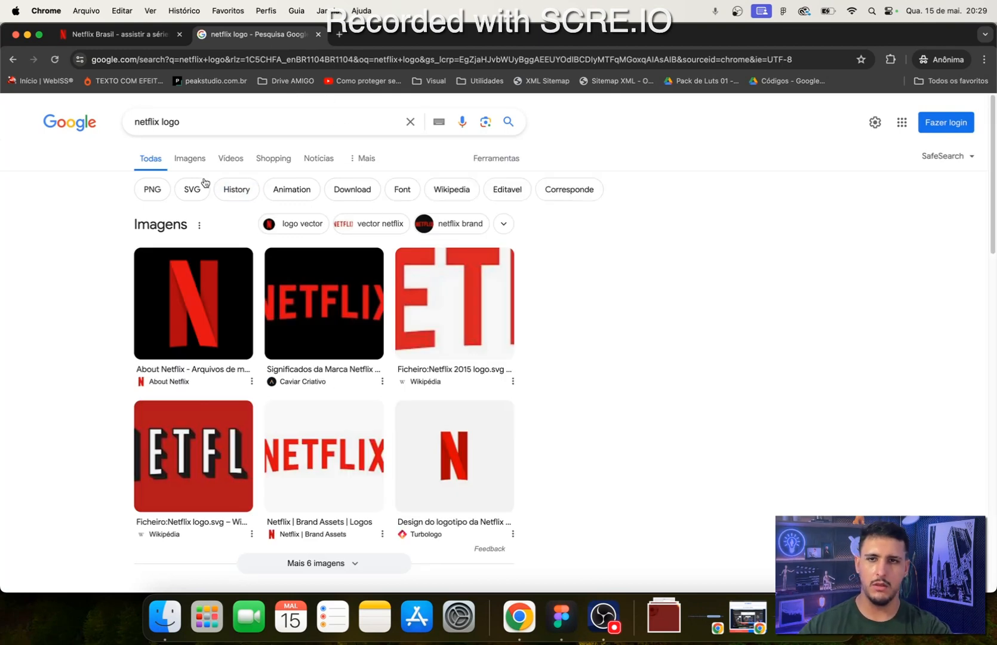
pyautogui.click(191, 159)
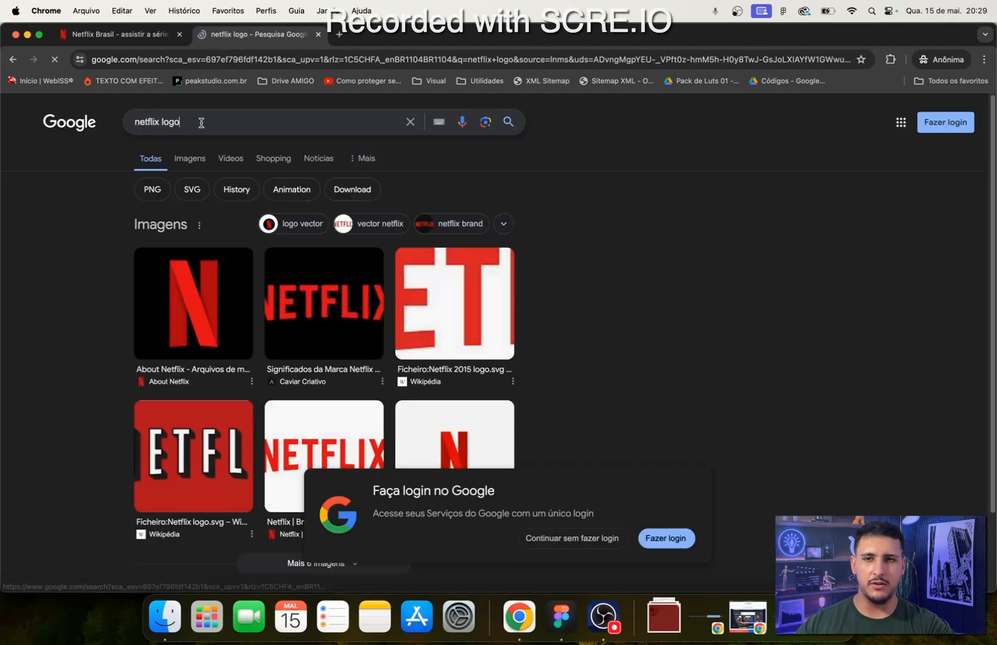
# - Refine the Google search to "netflix logo svg" and open World Vector Logo's Netflix vector download page
pyautogui.click(239, 122)
pyautogui.write('svg')
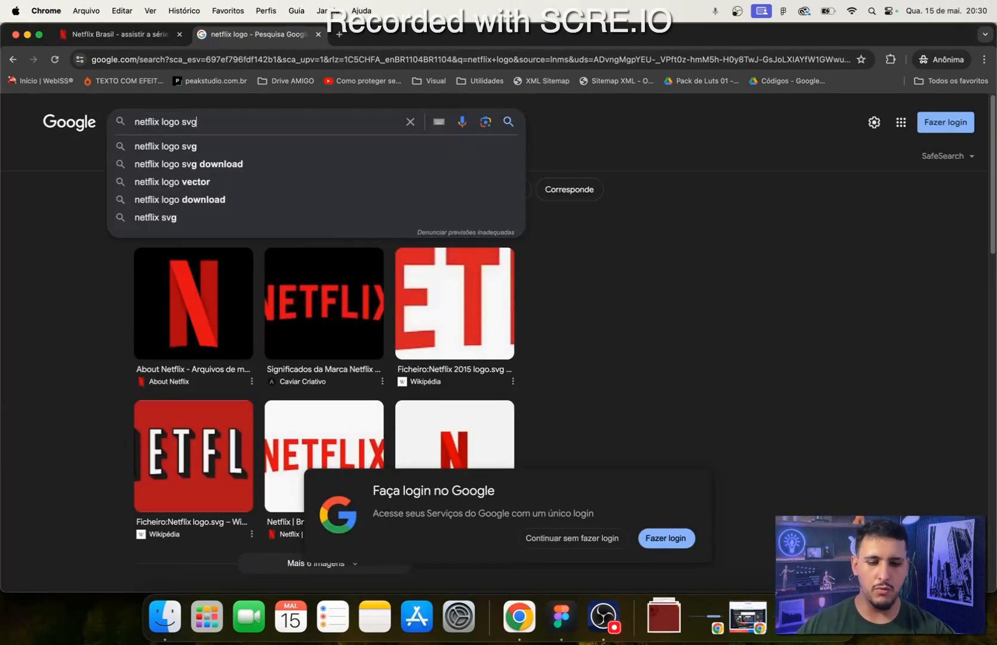
pyautogui.press('Return')
pyautogui.scroll(-5, 205, 452)
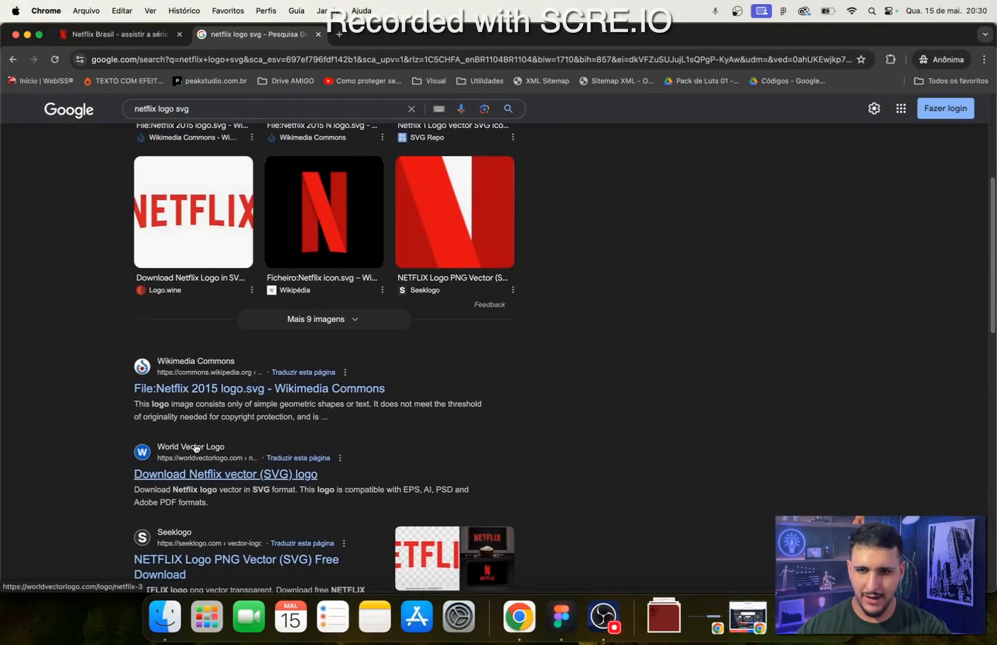
pyautogui.click(215, 475)
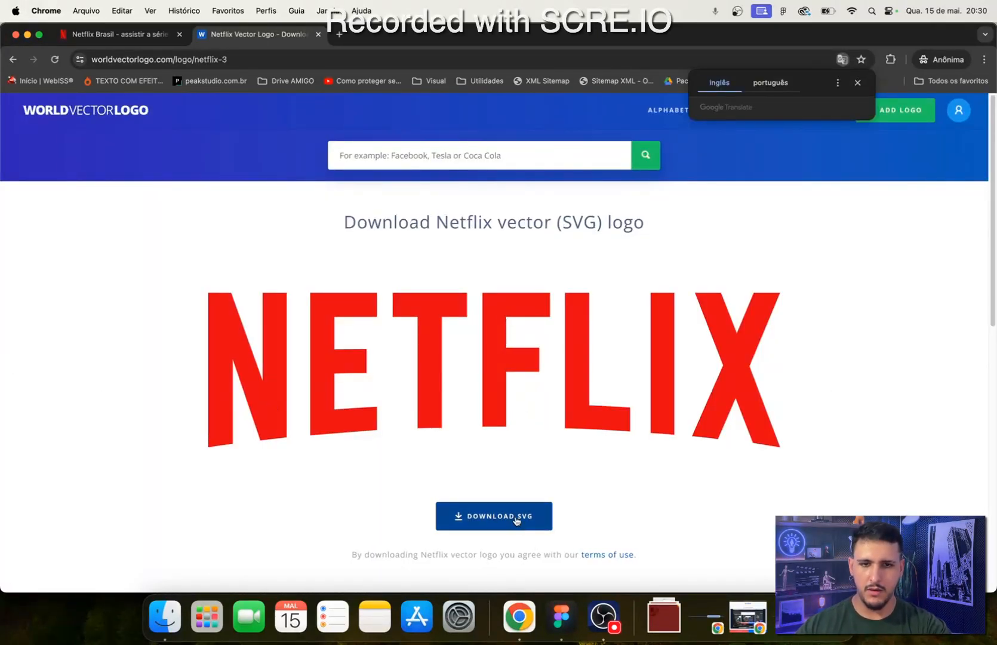
# - Download the Netflix logo as SVG and save it as netflix-3 in the Downloads folder
pyautogui.scroll(-2, 507, 547)
pyautogui.click(512, 484)
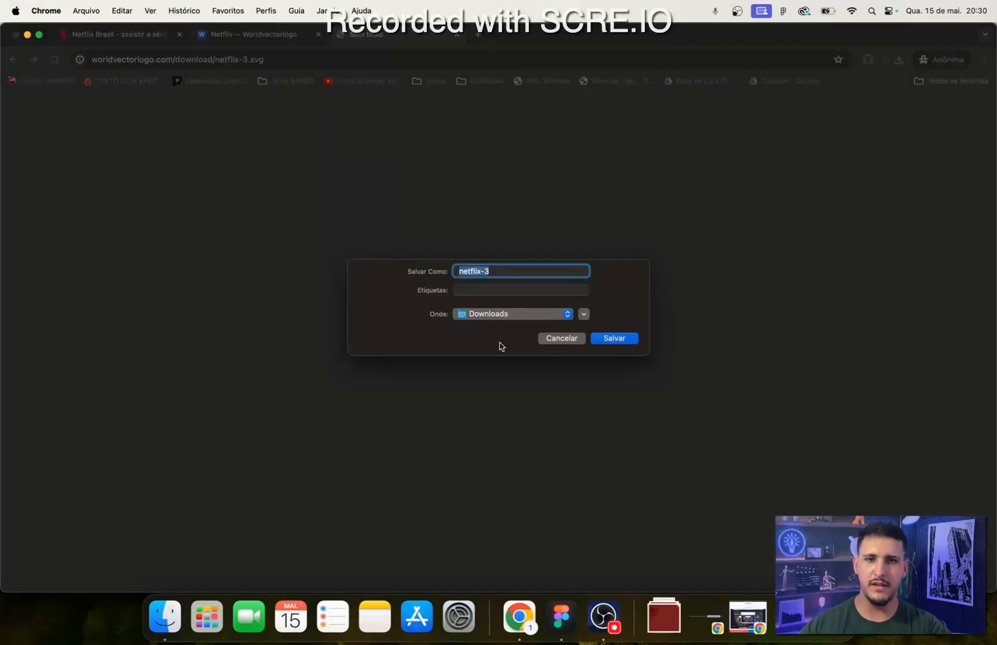
pyautogui.click(618, 342)
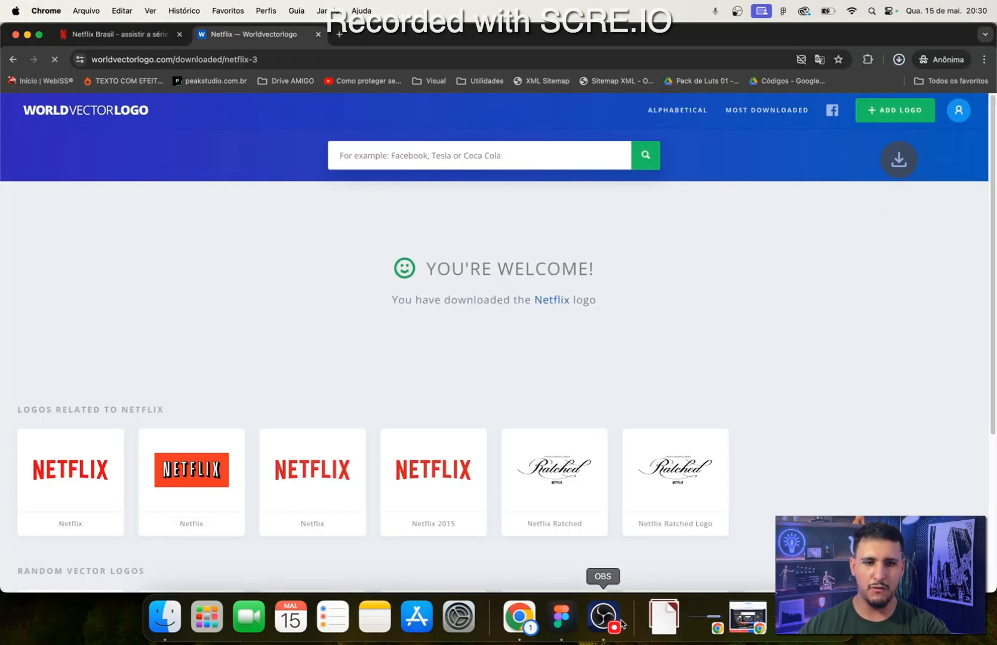
# - Switch to Figma and import netflix-3.svg from the Downloads folder onto the canvas
pyautogui.click(564, 616)
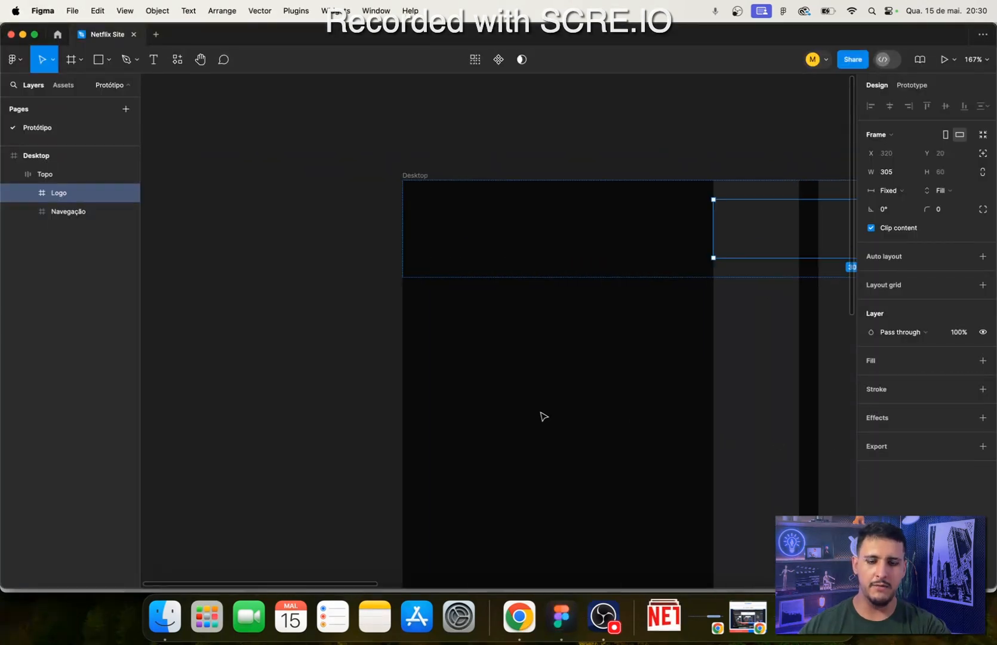
pyautogui.scroll(-5, 529, 418)
pyautogui.moveTo(434, 422); pyautogui.dragTo(590, 400)
pyautogui.click(491, 399)
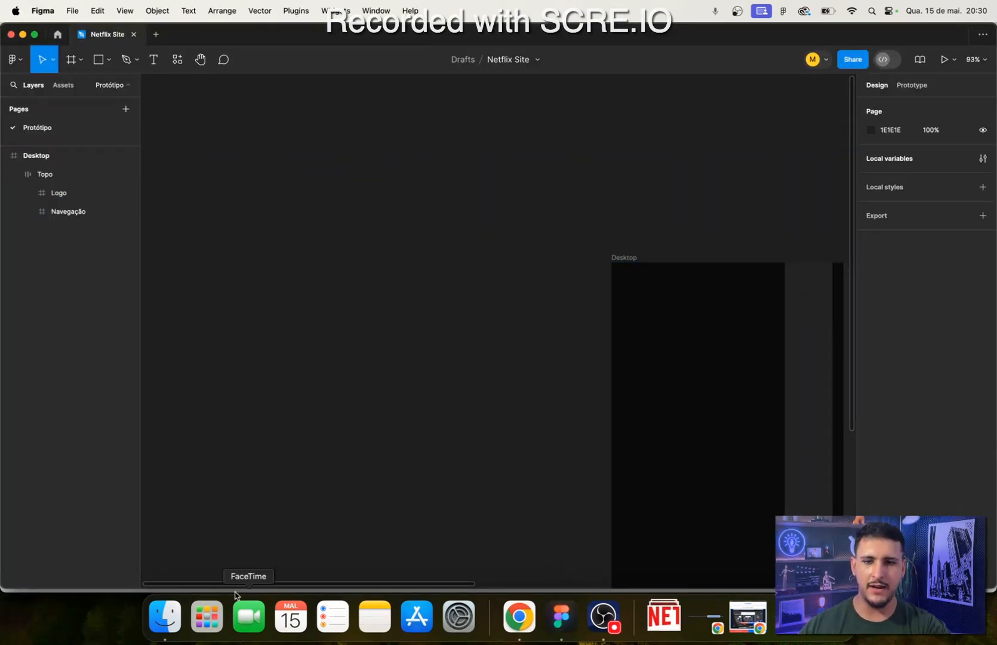
pyautogui.click(164, 616)
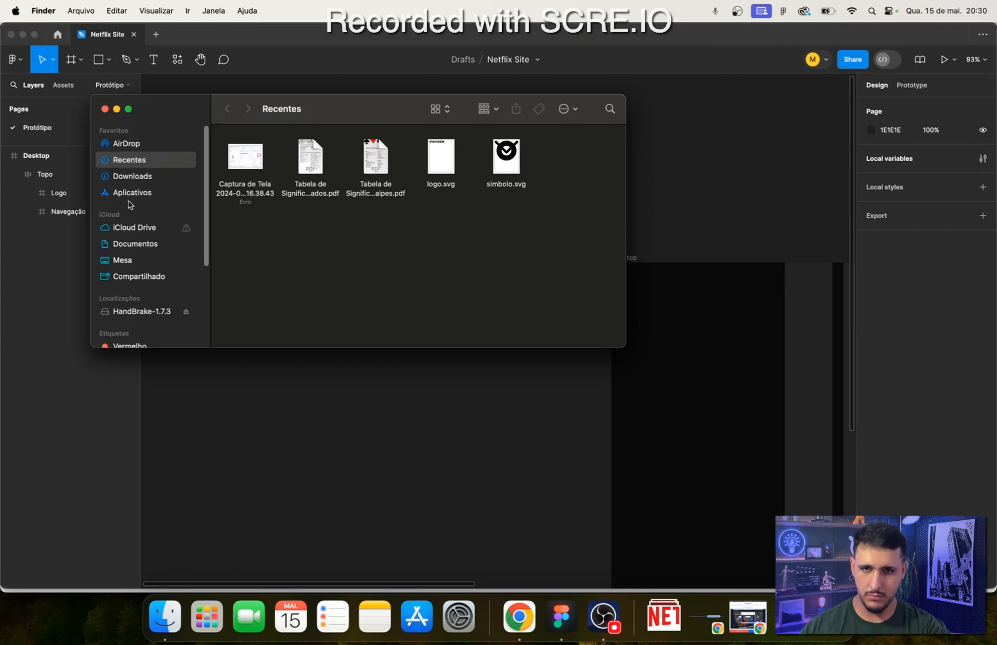
pyautogui.click(132, 176)
pyautogui.moveTo(263, 242); pyautogui.dragTo(344, 473)
pyautogui.scroll(-5, 512, 452)
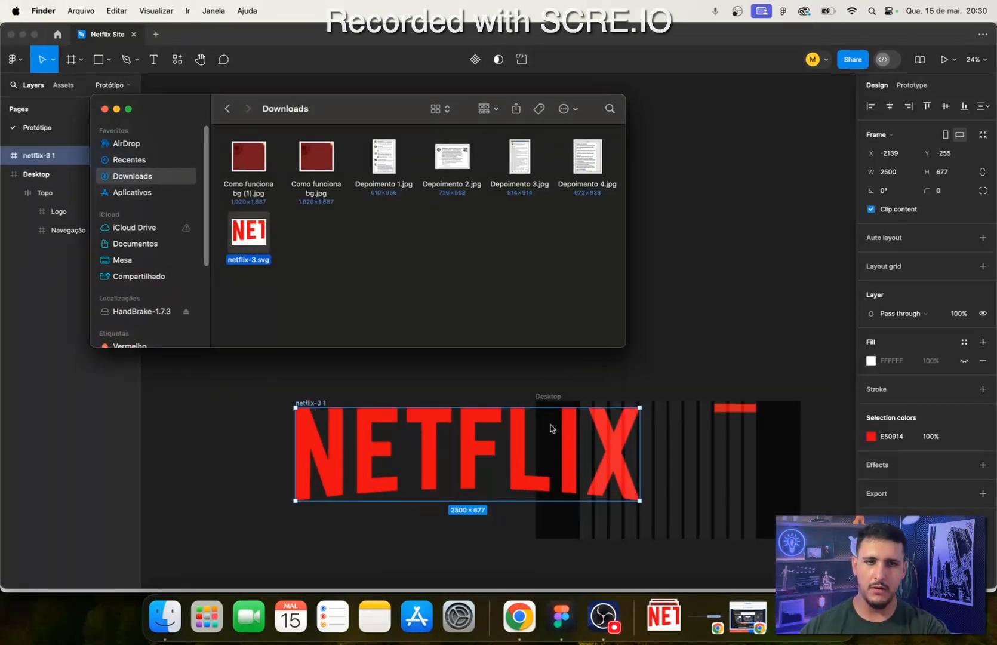
# - Scale the imported Netflix logo proportionally down to 600 px wide with the Scale tool
pyautogui.click(701, 363)
pyautogui.scroll(-2, 633, 337)
pyautogui.scroll(3, 593, 385)
pyautogui.scroll(3, 593, 385)
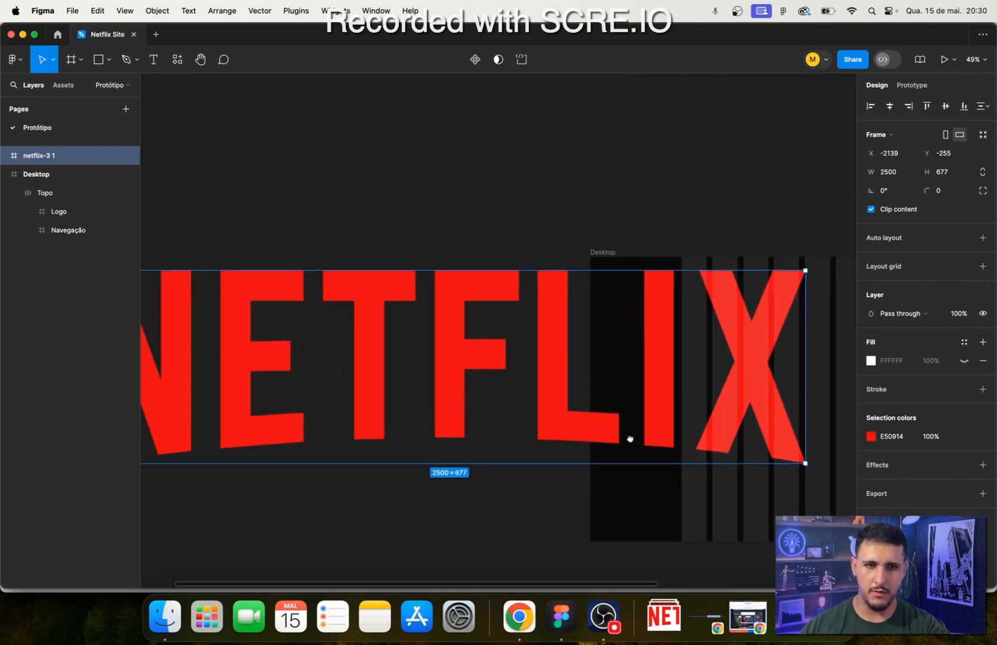
pyautogui.moveTo(588, 493); pyautogui.dragTo(674, 426)
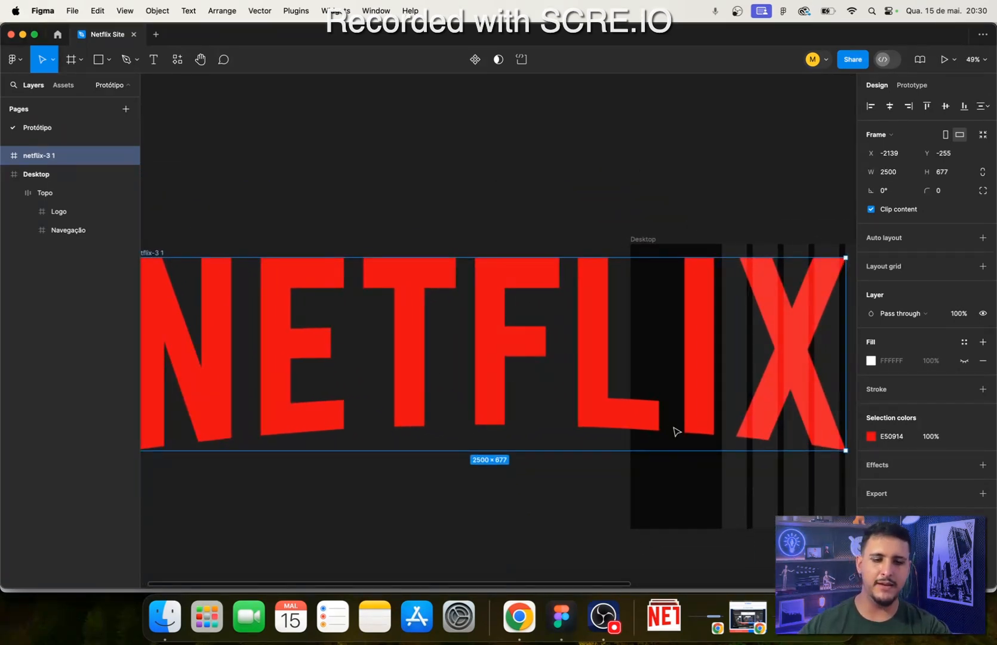
pyautogui.press('k')
pyautogui.hscroll(3, 633, 407)
pyautogui.moveTo(762, 391); pyautogui.dragTo(218, 361)
pyautogui.hscroll(-10, 536, 394)
pyautogui.hscroll(5, 520, 361)
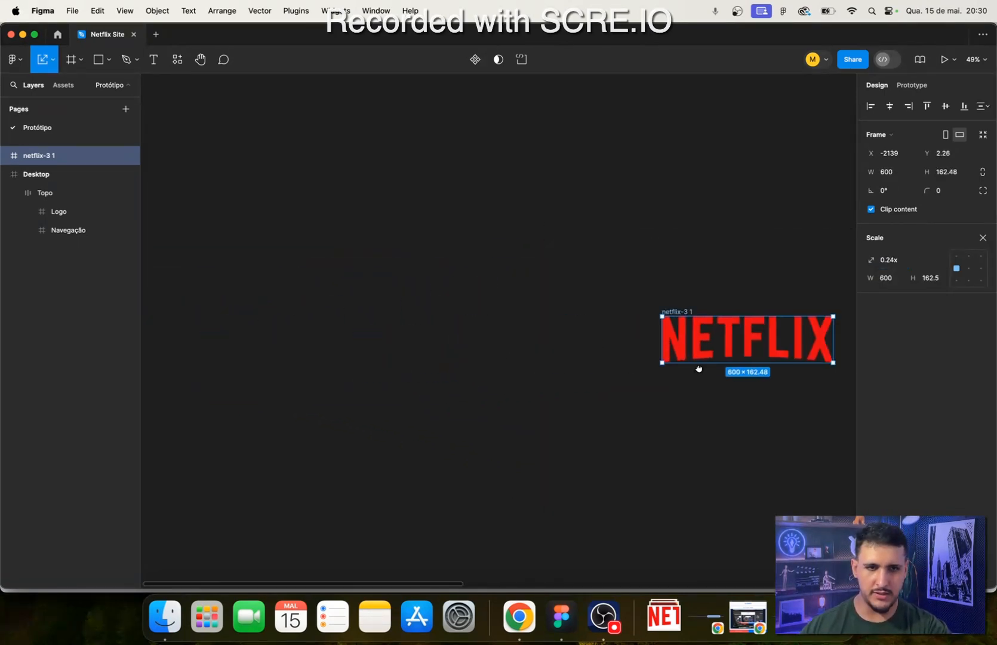
# - Move the Netflix logo closer to the Desktop frame, scale it to 310 px wide and leave the Scale tool
pyautogui.scroll(5, 463, 310)
pyautogui.moveTo(355, 329); pyautogui.dragTo(804, 218)
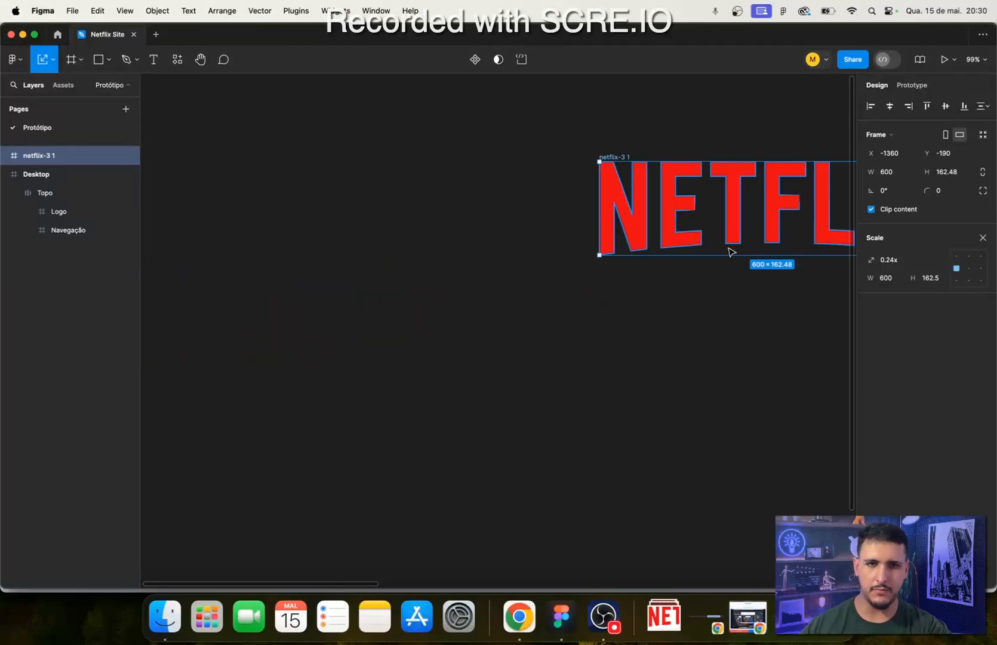
pyautogui.hscroll(6, 731, 252)
pyautogui.moveTo(553, 312); pyautogui.dragTo(621, 226)
pyautogui.scroll(5, 622, 225)
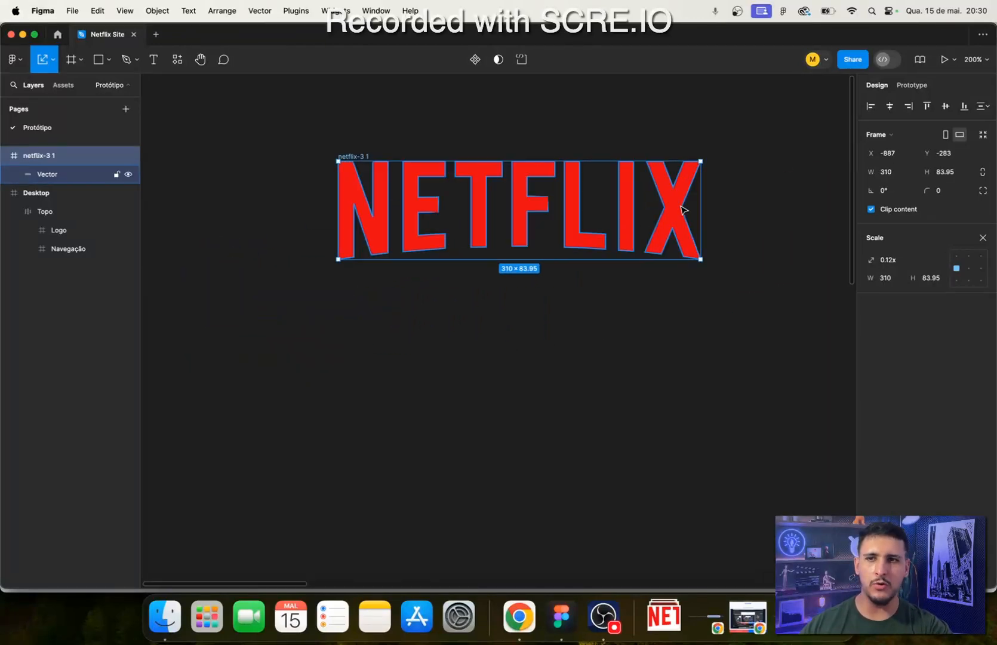
pyautogui.scroll(2, 683, 211)
pyautogui.click(983, 238)
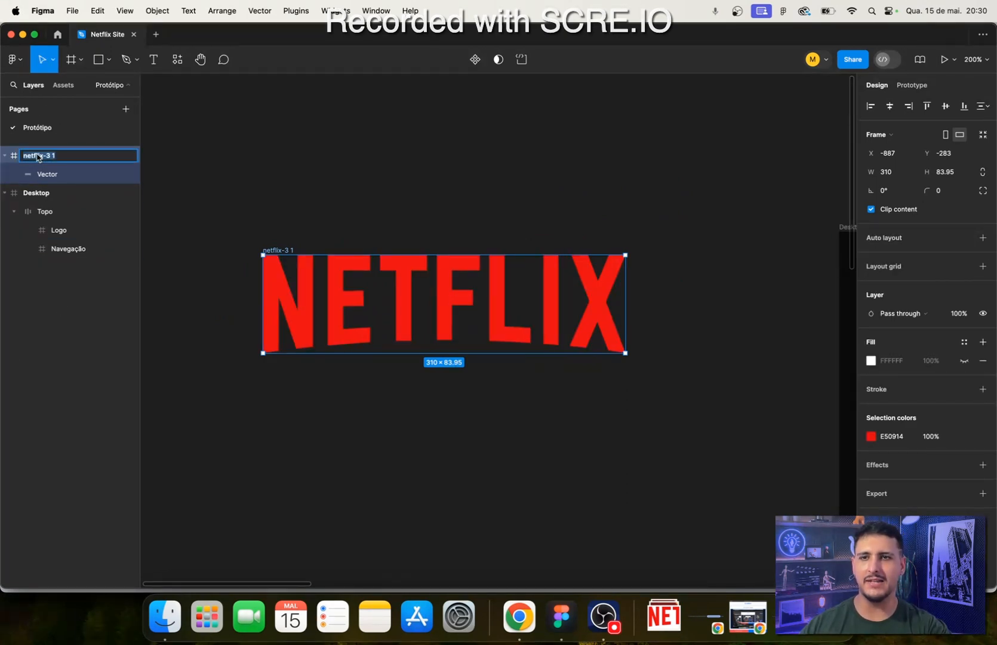
# - Try FF1722 as the fill color of the Netflix logo's Vector layer and undo the change
pyautogui.click(48, 174)
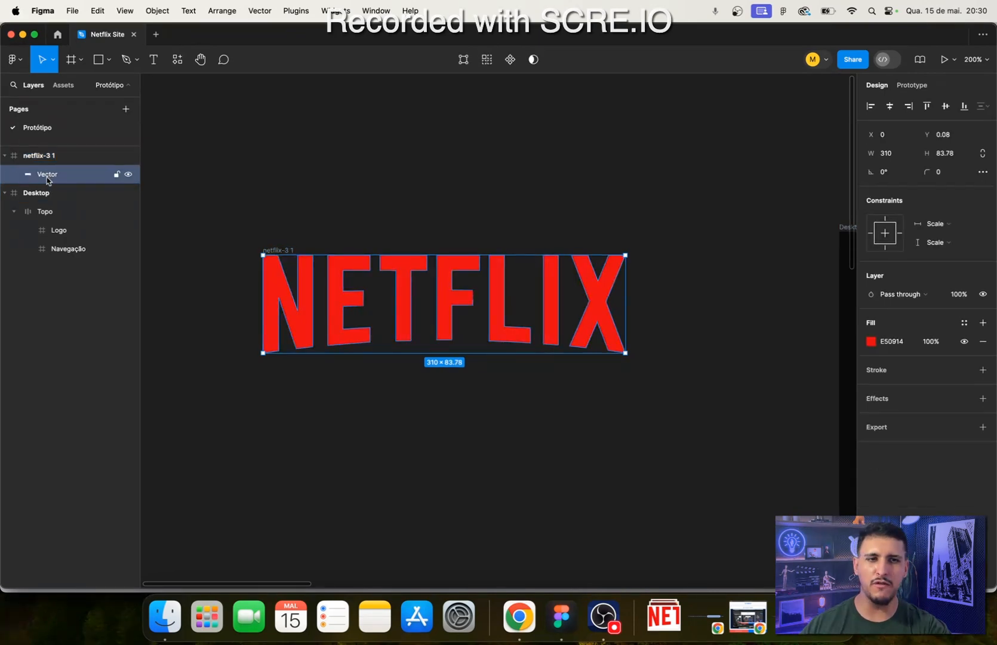
pyautogui.click(871, 341)
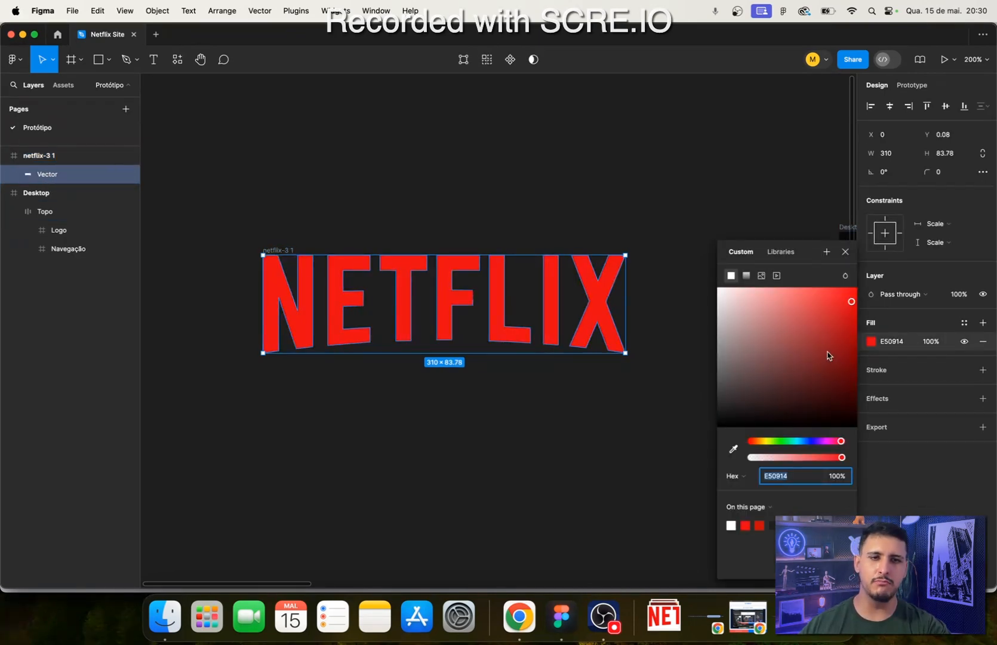
pyautogui.moveTo(827, 351); pyautogui.dragTo(845, 287)
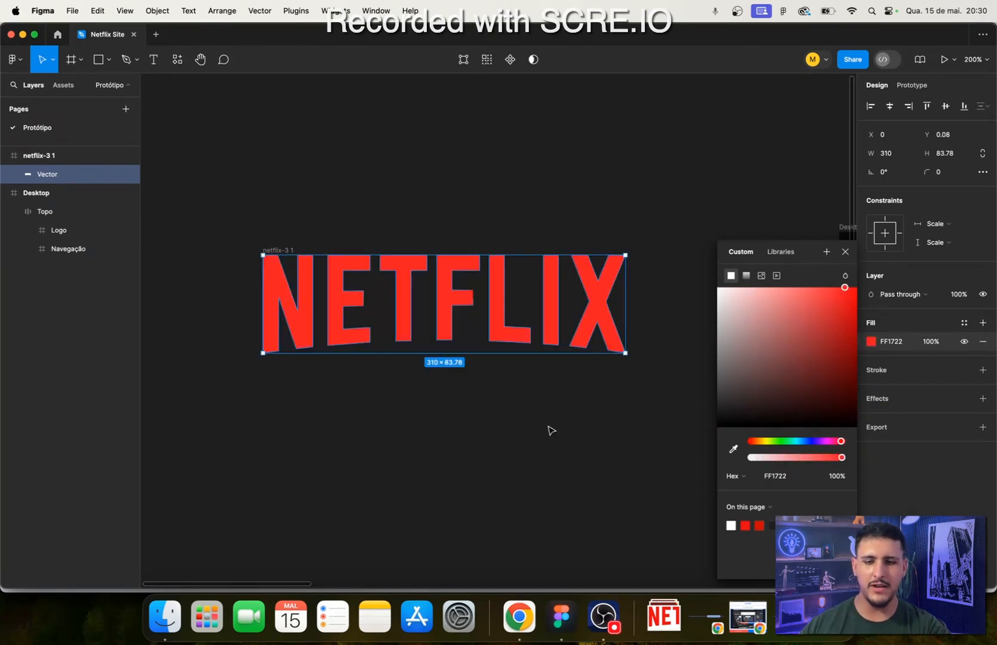
pyautogui.press('super+z')
pyautogui.press('super+z')
pyautogui.press('super+z')
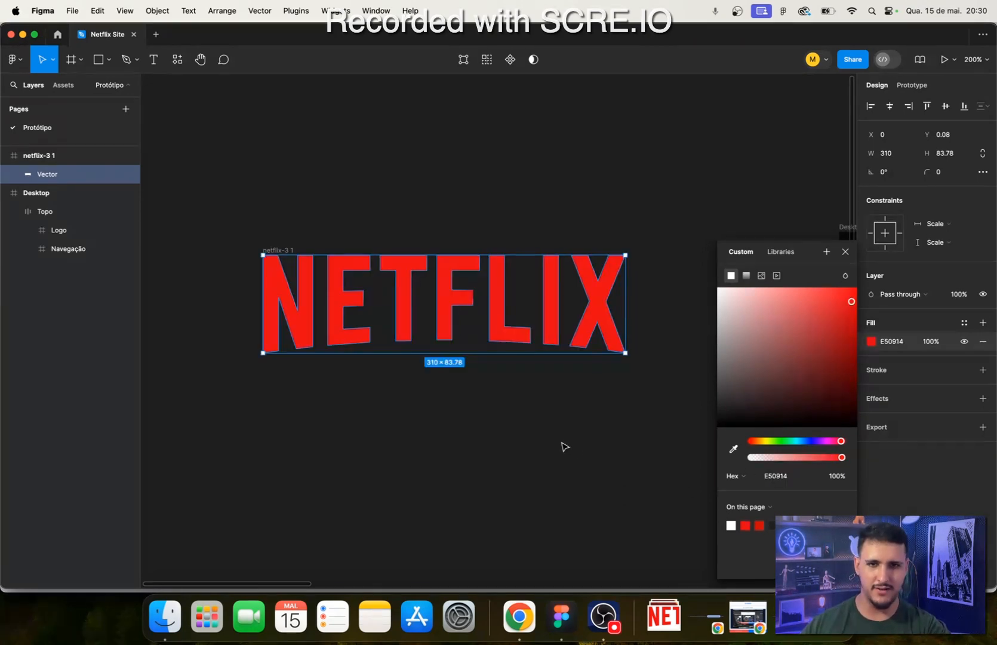
pyautogui.click(571, 459)
# - Open the Netflix logo's vector for point editing, pull an upper point of the X well above the letter and undo that move
pyautogui.scroll(10, 567, 298)
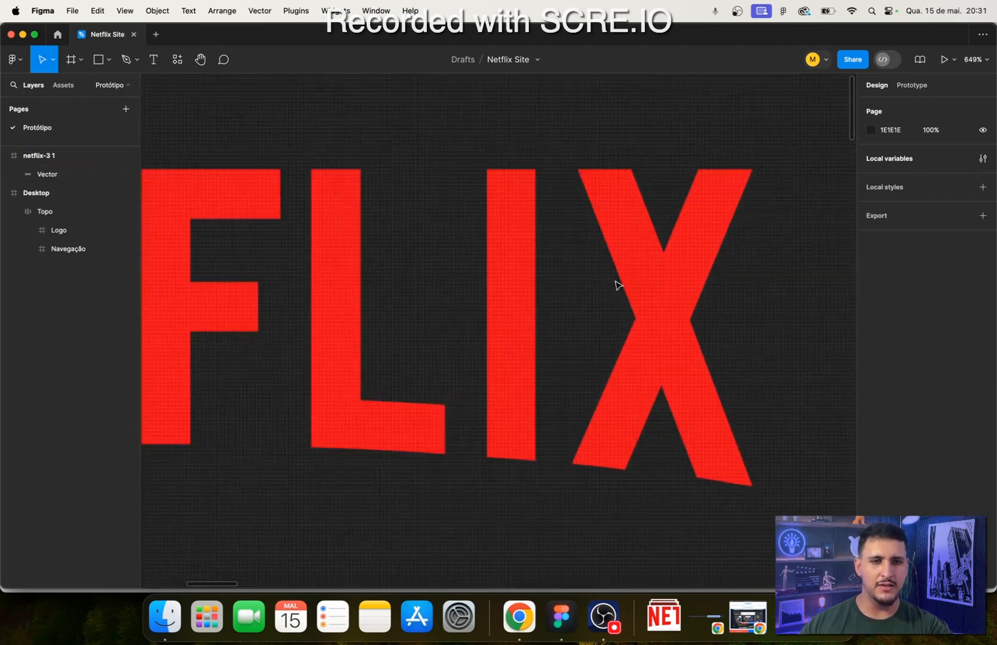
pyautogui.doubleClick(633, 243)
pyautogui.press('super+a')
pyautogui.scroll(5, 591, 338)
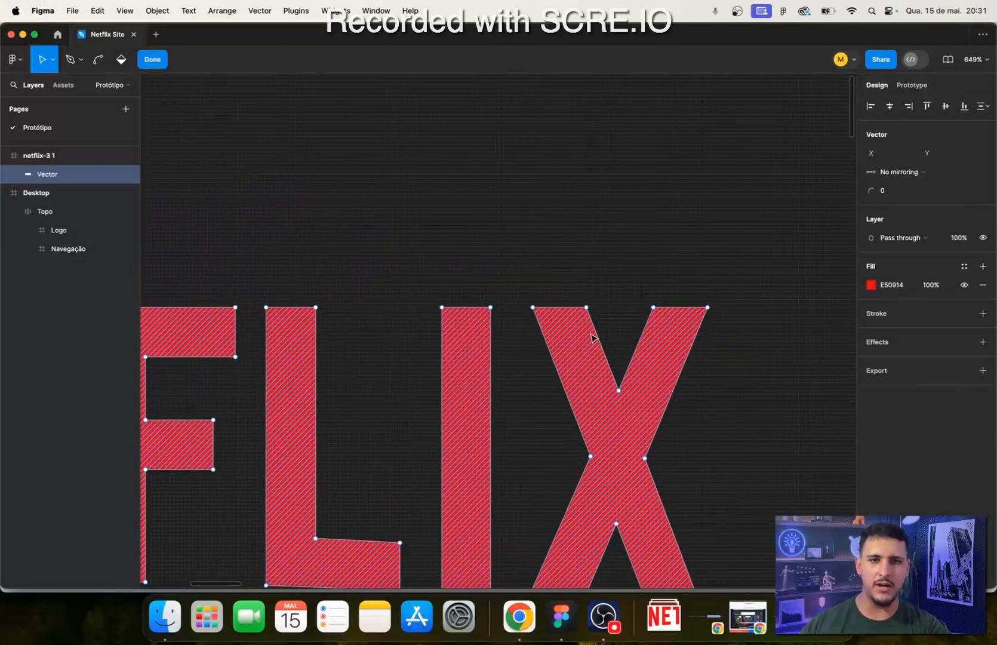
pyautogui.moveTo(587, 308); pyautogui.dragTo(636, 126)
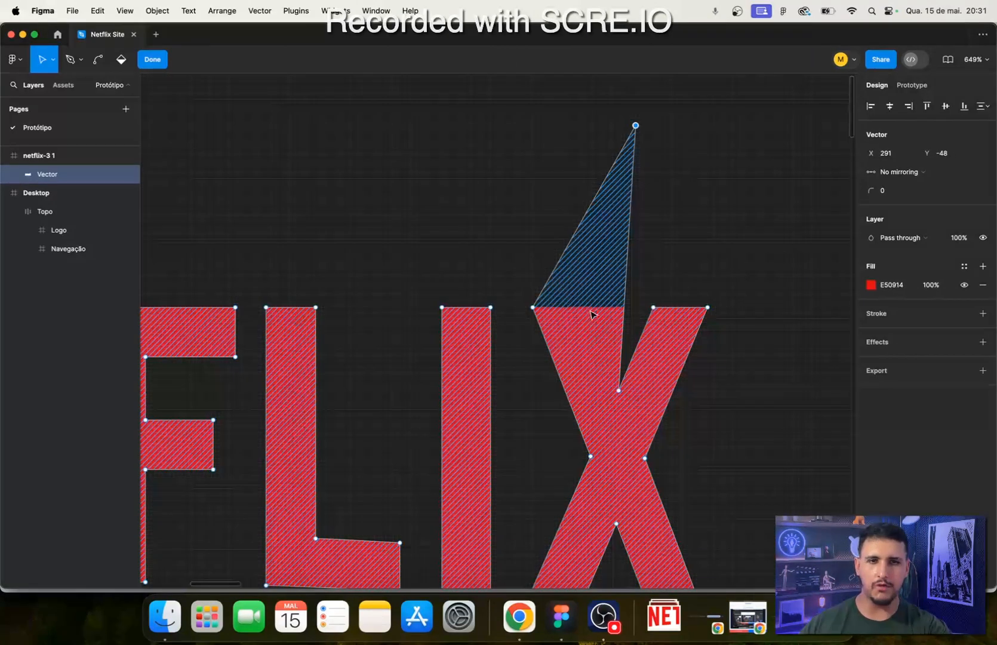
pyautogui.press('super+z')
# - Reshape the letter X by moving its upper-left and lower-left outer points inward
pyautogui.moveTo(534, 309); pyautogui.dragTo(581, 420)
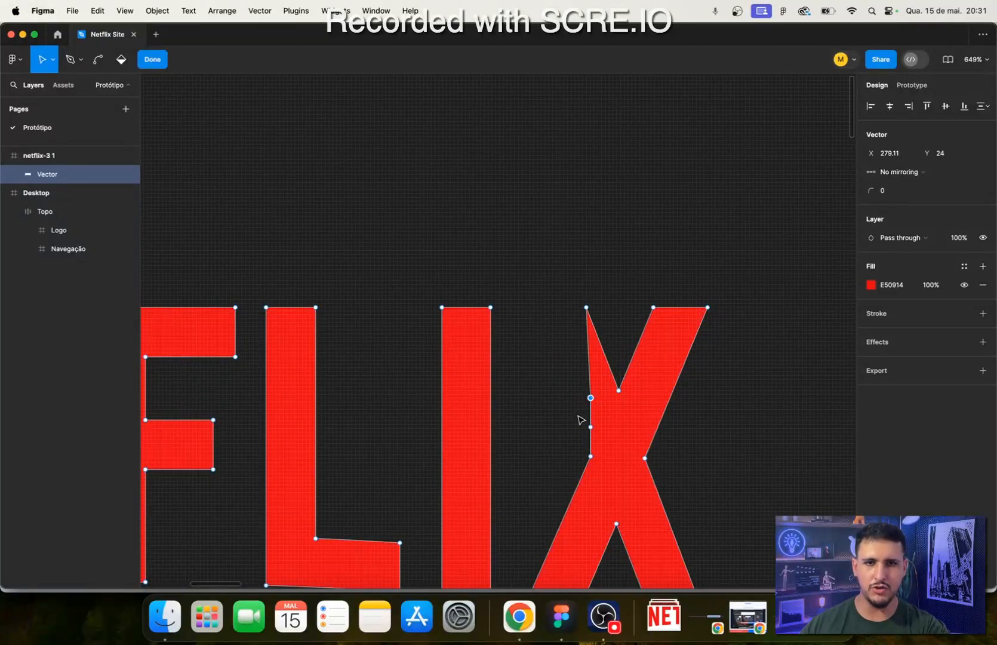
pyautogui.scroll(-3, 561, 461)
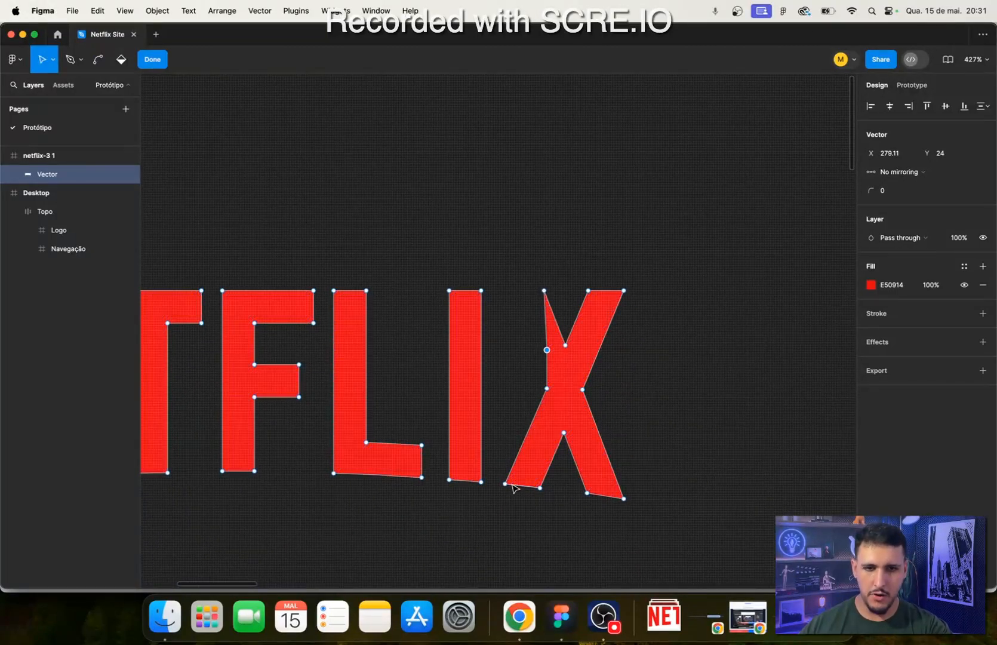
pyautogui.moveTo(505, 483); pyautogui.dragTo(550, 493)
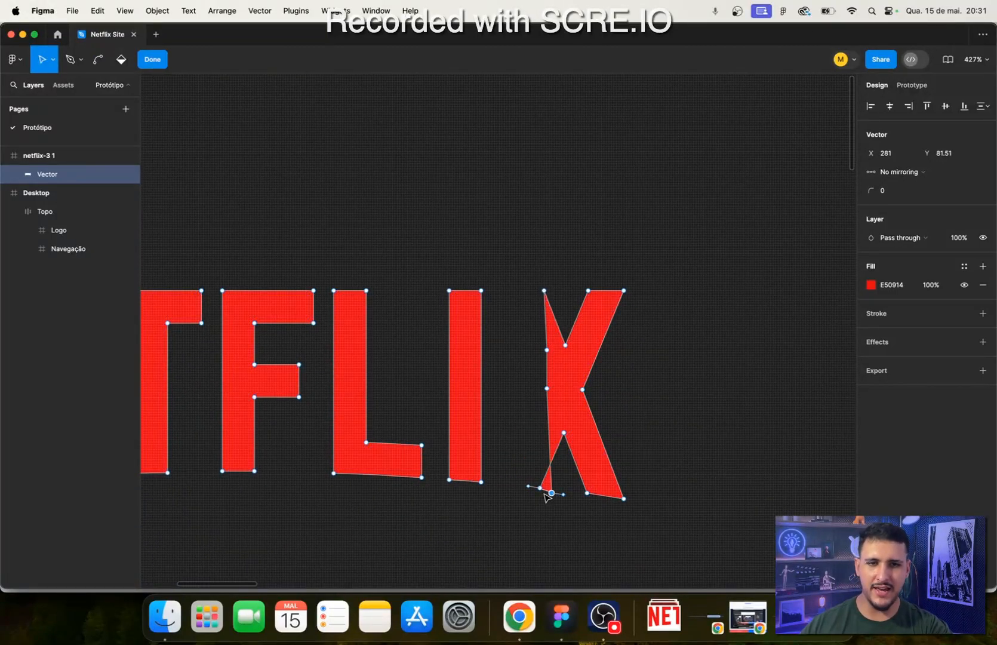
# - Leave vector editing and undo all the point edits made to the letter X
pyautogui.doubleClick(722, 389)
pyautogui.press('super+z')
pyautogui.press('super+z')
pyautogui.press('super+z')
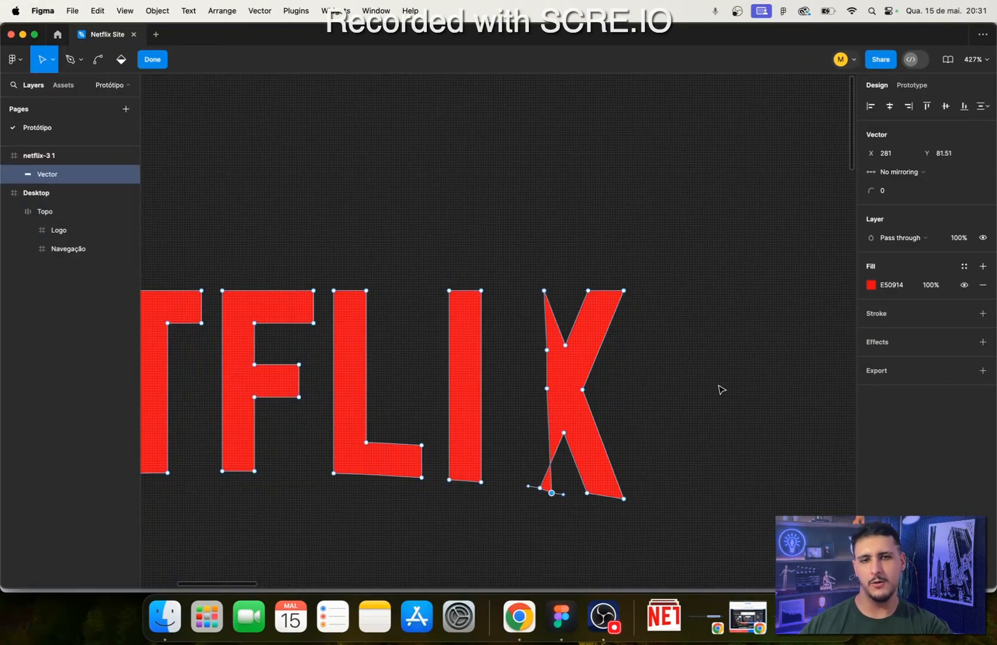
pyautogui.press('super+z')
pyautogui.press('super+z')
pyautogui.press('super+z')
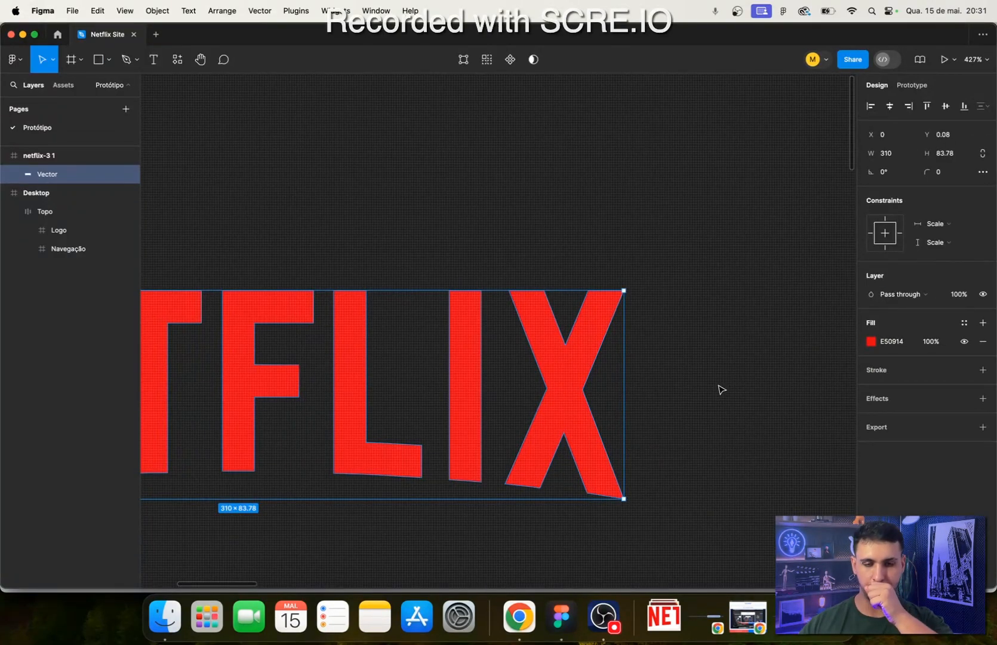
pyautogui.scroll(-5, 651, 361)
pyautogui.scroll(3, 433, 455)
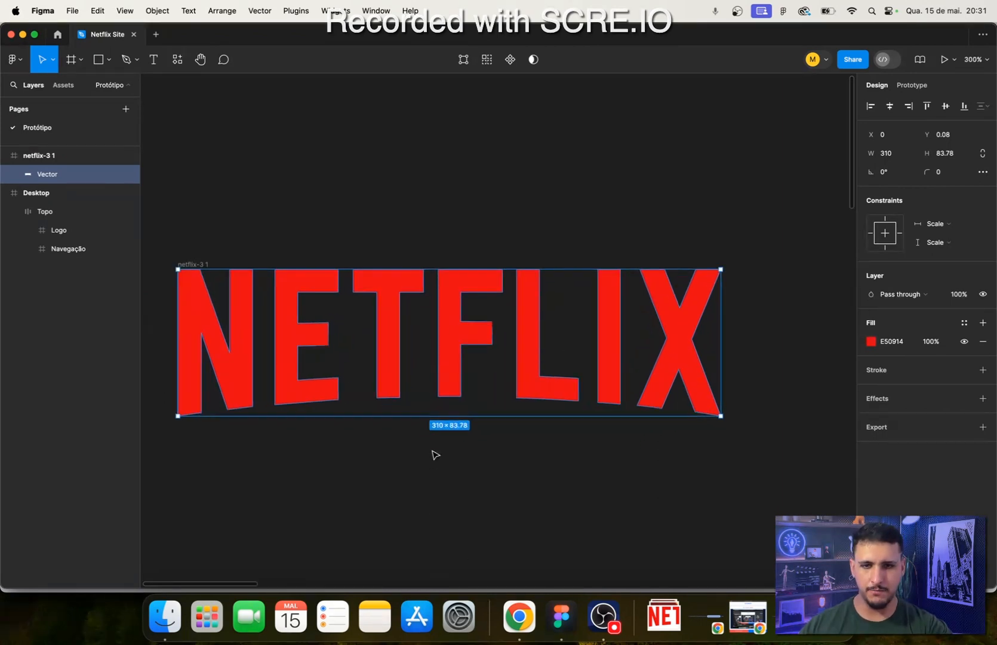
pyautogui.click(434, 458)
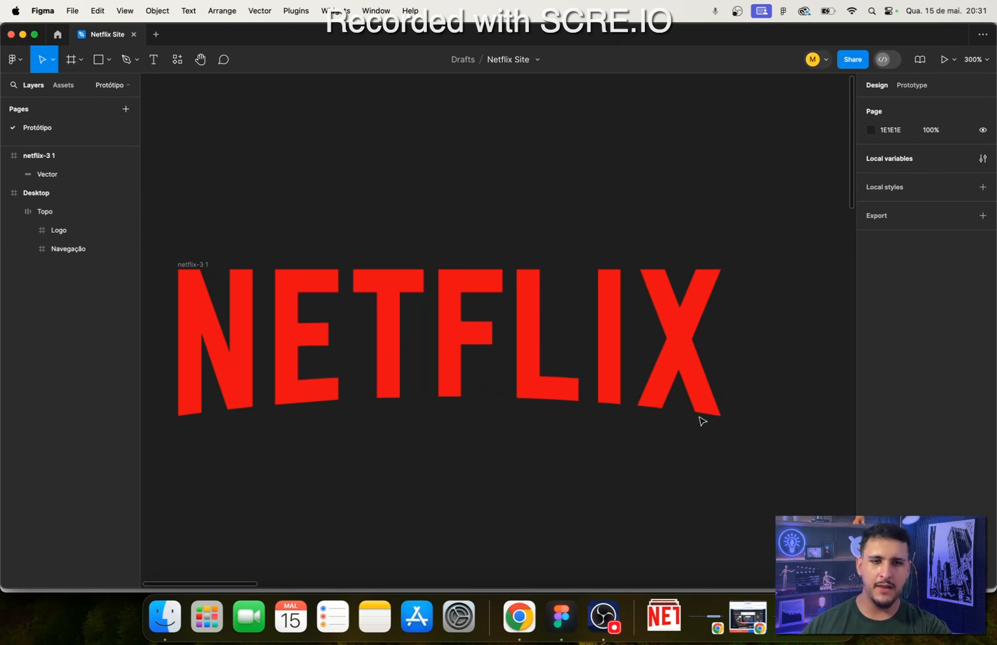
pyautogui.click(685, 367)
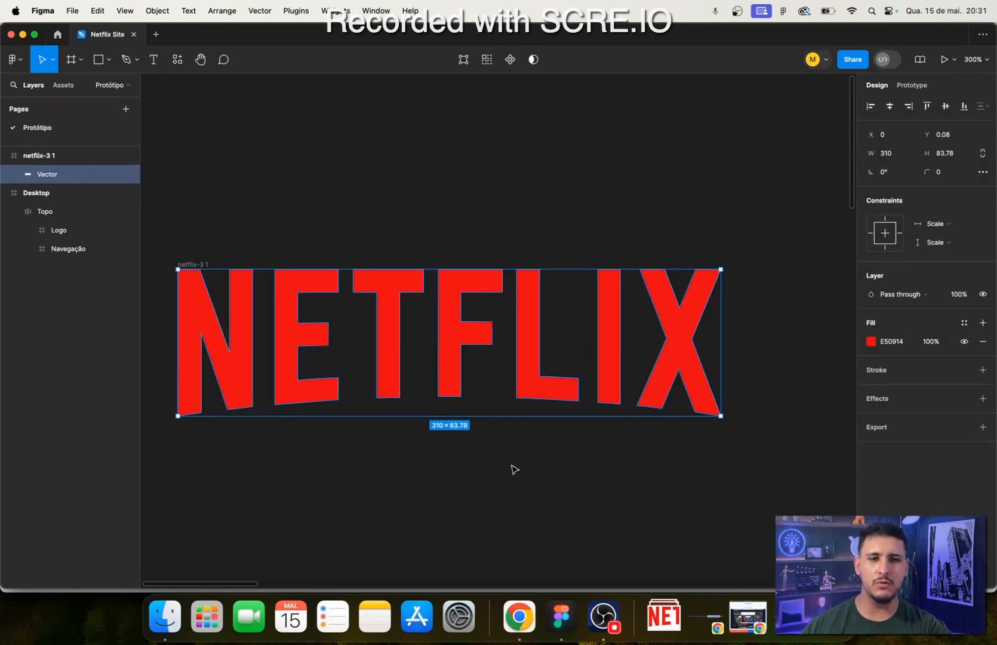
pyautogui.click(434, 489)
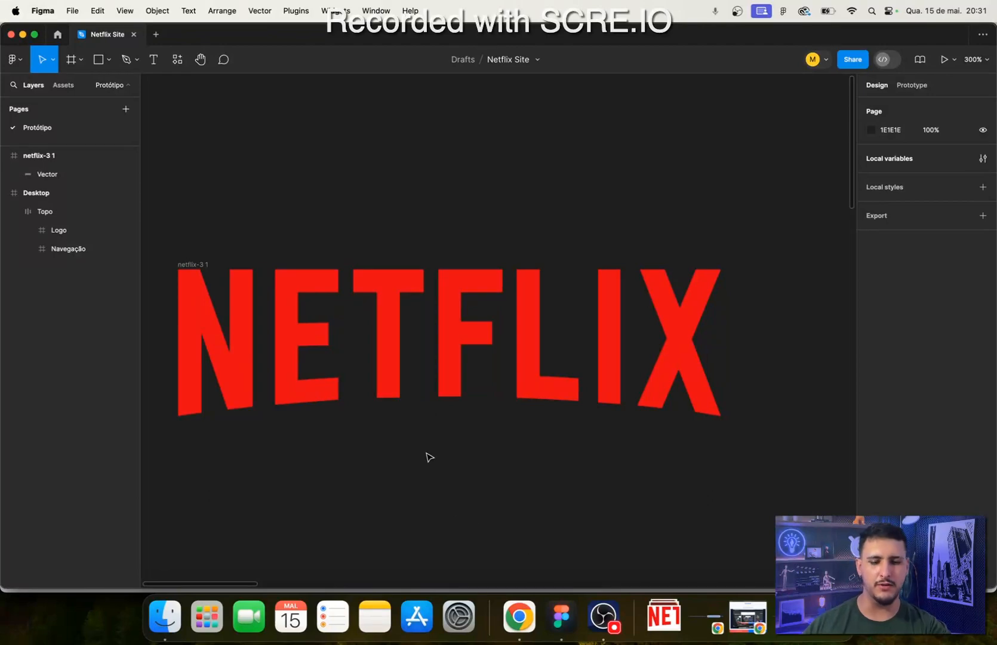
pyautogui.scroll(-1, 471, 494)
pyautogui.scroll(-3, 474, 498)
pyautogui.scroll(5, 478, 477)
pyautogui.scroll(-3, 463, 505)
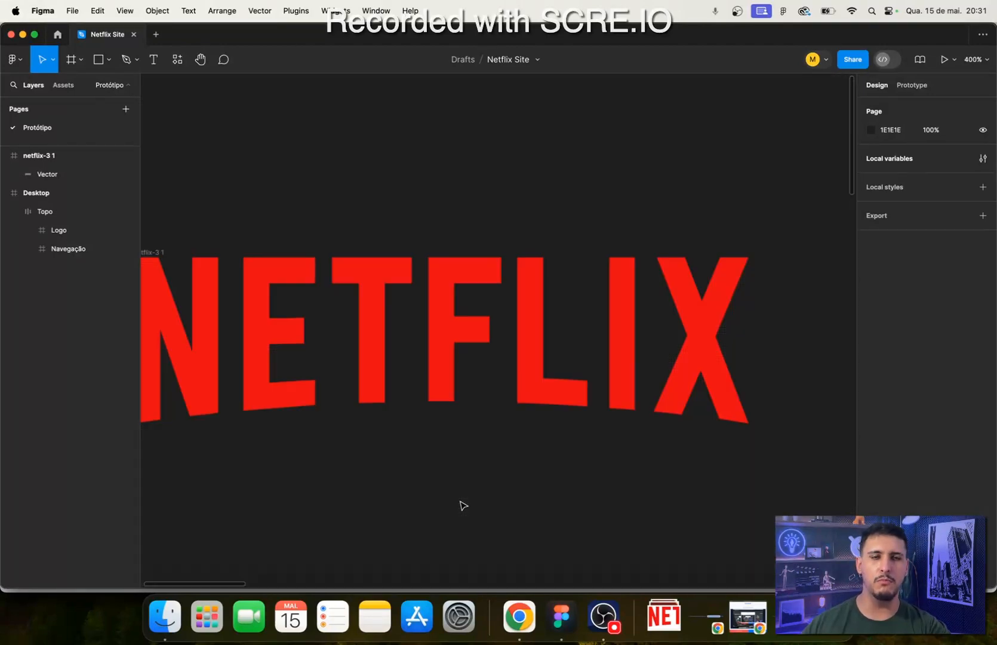
pyautogui.moveTo(482, 554); pyautogui.dragTo(517, 501)
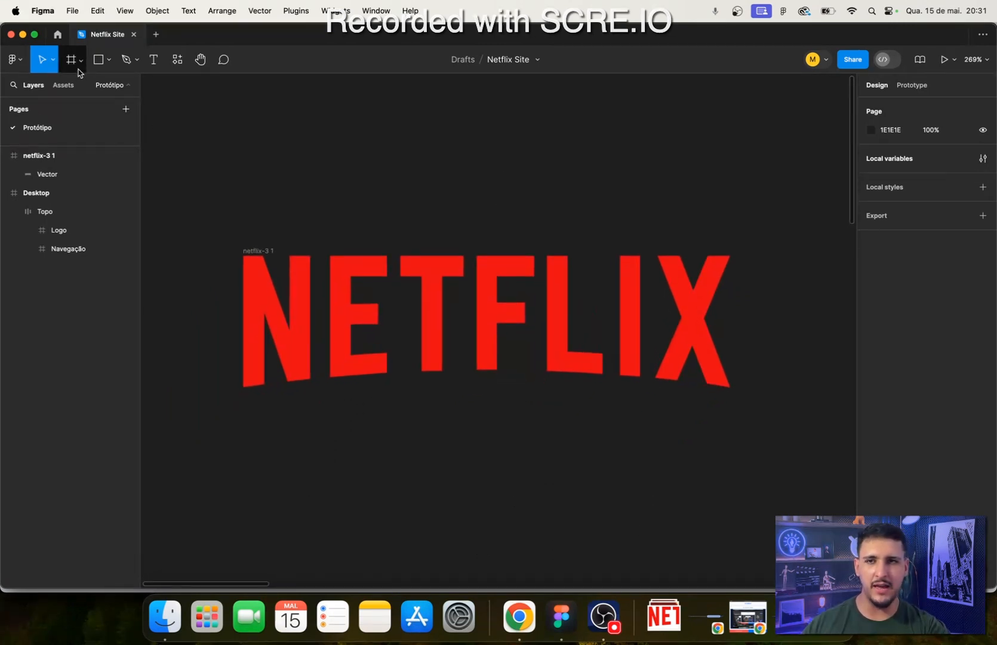
# - Draw a wide ellipse of about 358 × 58 overlapping the lower edge of the Netflix logo
pyautogui.click(109, 60)
pyautogui.click(121, 130)
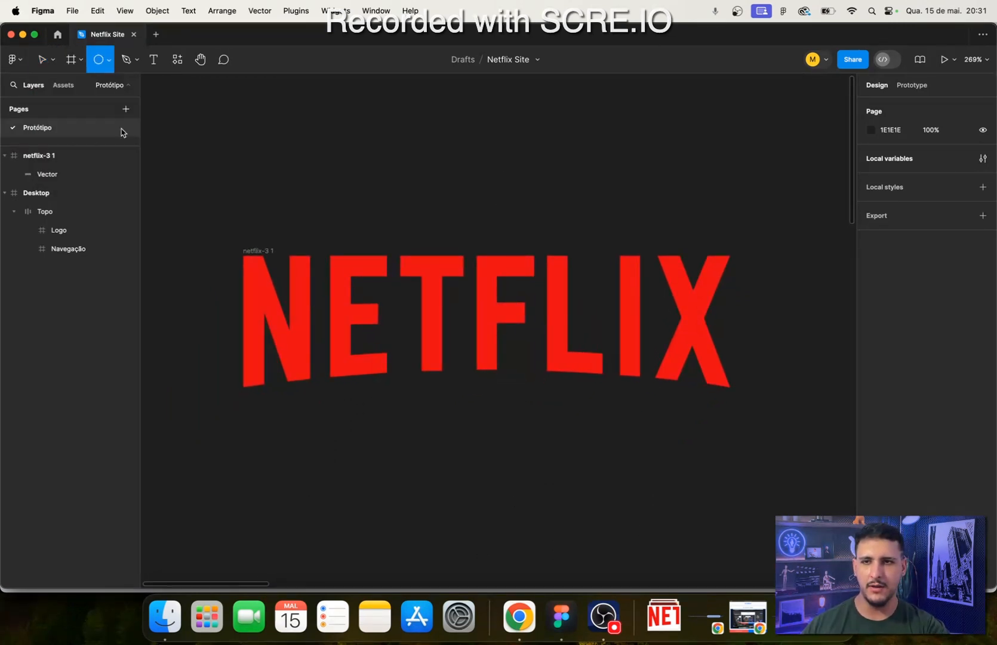
pyautogui.moveTo(210, 365)
pyautogui.mouseDown()
pyautogui.moveTo(447, 422)
pyautogui.moveTo(767, 450)
pyautogui.moveTo(777, 460)
pyautogui.mouseUp()
pyautogui.moveTo(671, 397); pyautogui.dragTo(669, 396)
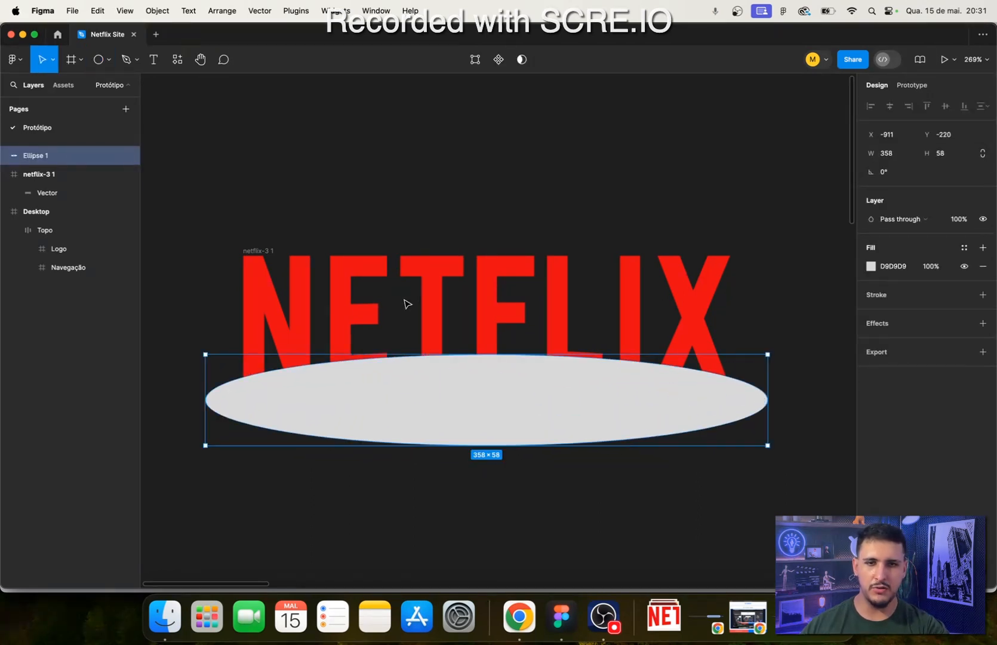
# - Try subtracting the ellipse from the logo's Vector layer while they sit in different parents, and undo it
pyautogui.keyDown('shift'); pyautogui.click(496, 297); pyautogui.keyUp('shift')
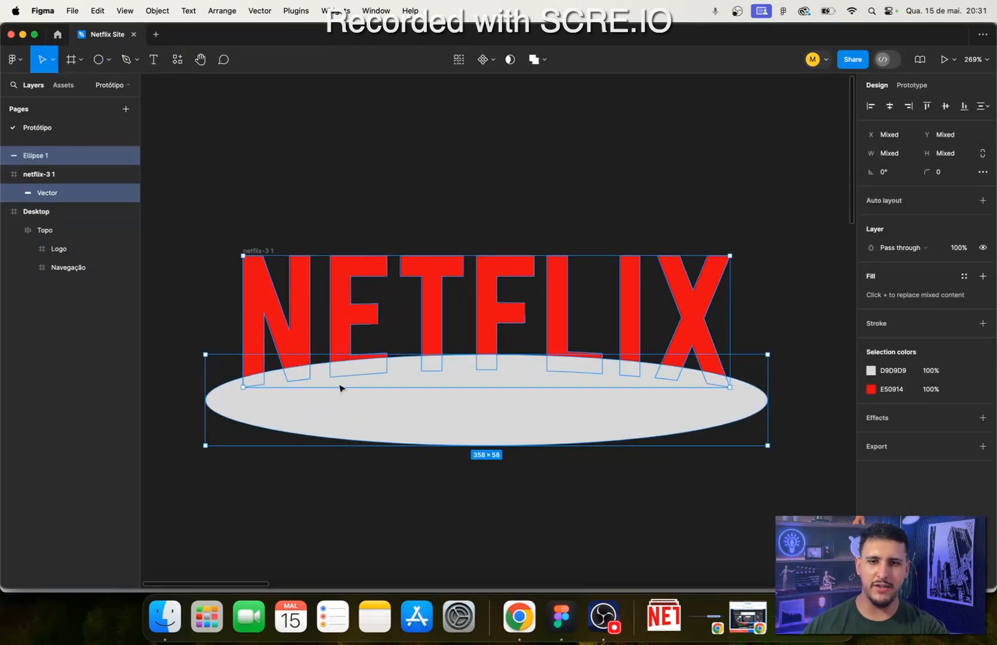
pyautogui.scroll(5, 290, 391)
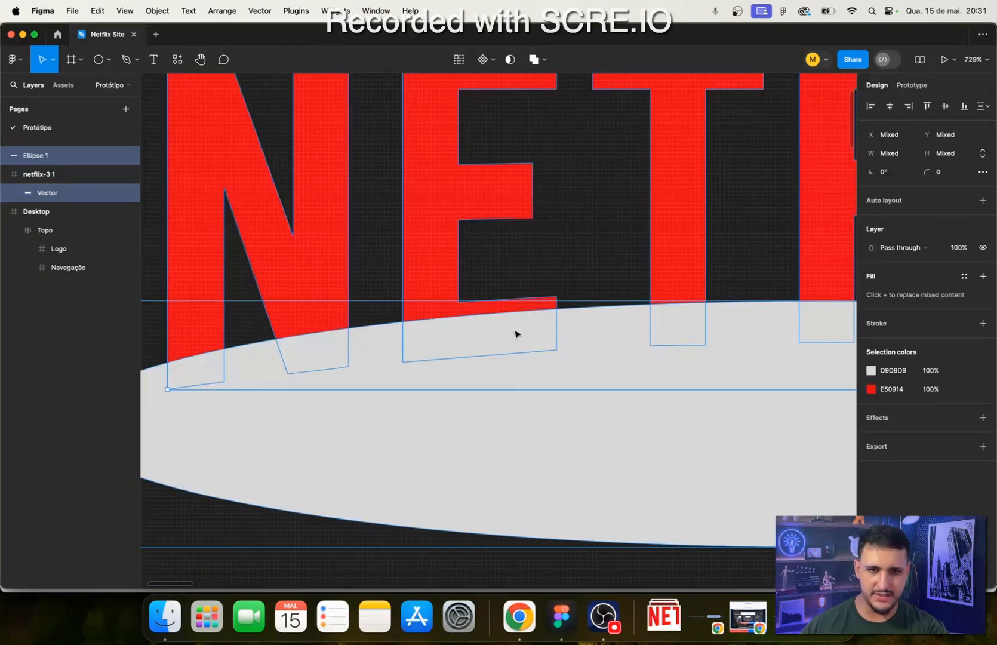
pyautogui.scroll(-5, 515, 333)
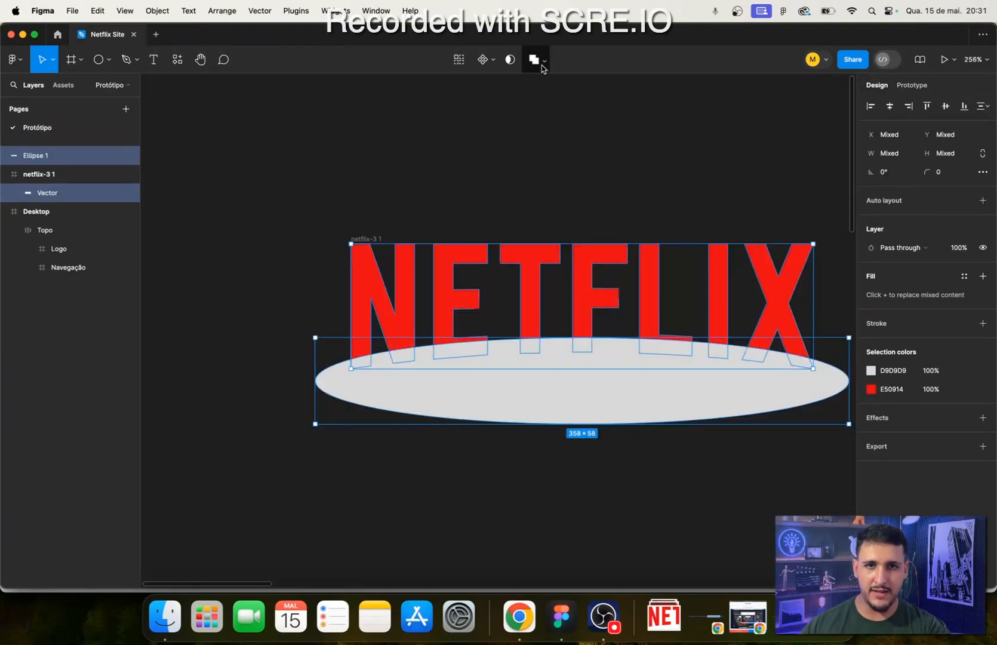
pyautogui.click(544, 62)
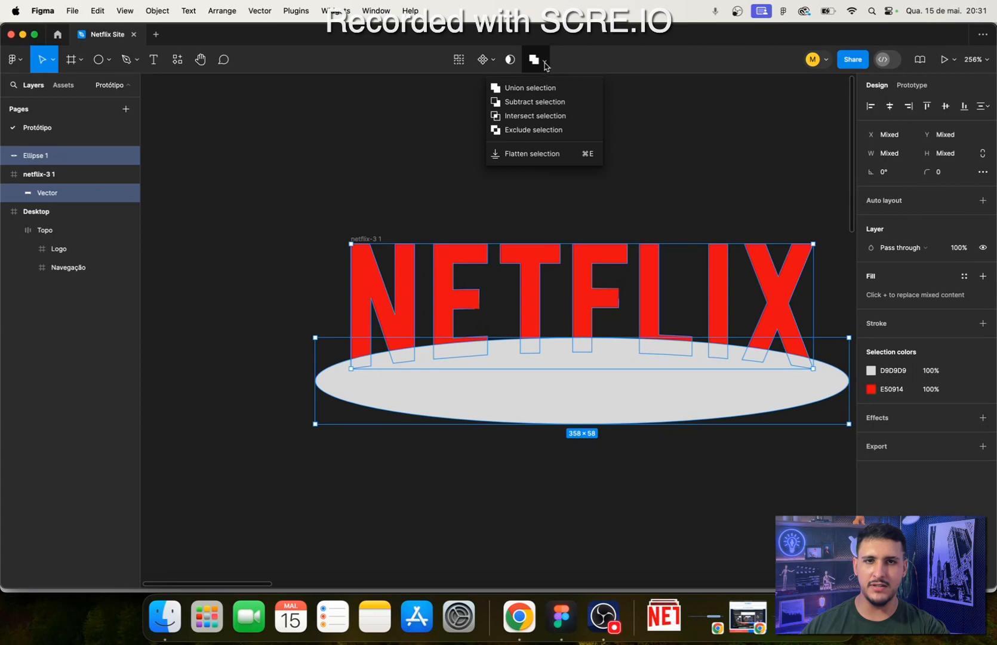
pyautogui.click(531, 108)
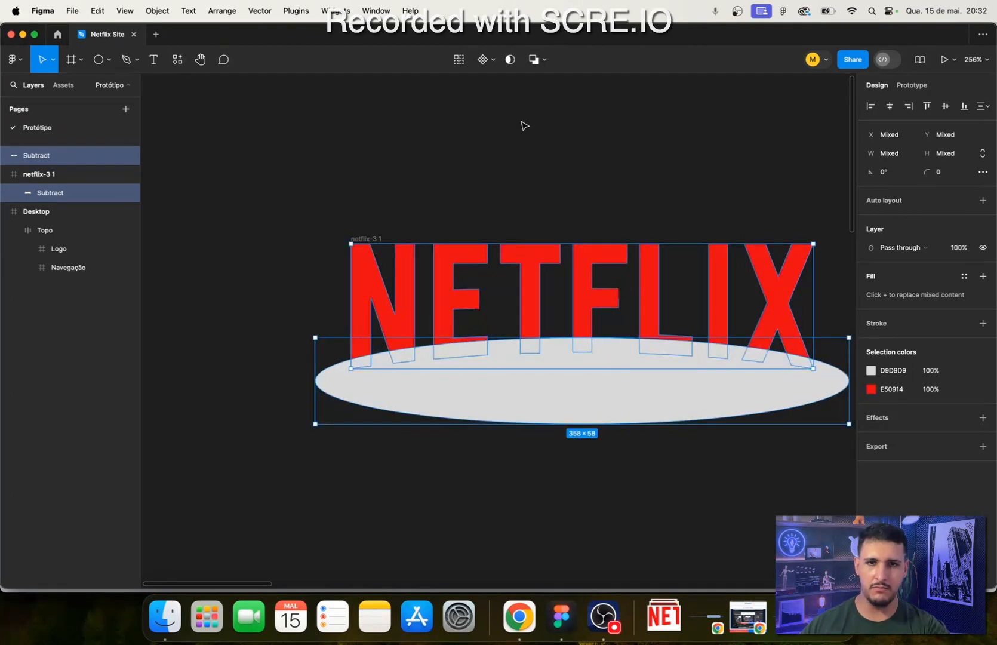
pyautogui.press('super+z')
# - Nest the ellipse inside the netflix-3 1 frame above Vector and subtract it from the logo's vector
pyautogui.click(71, 156)
pyautogui.moveTo(71, 156); pyautogui.dragTo(59, 186)
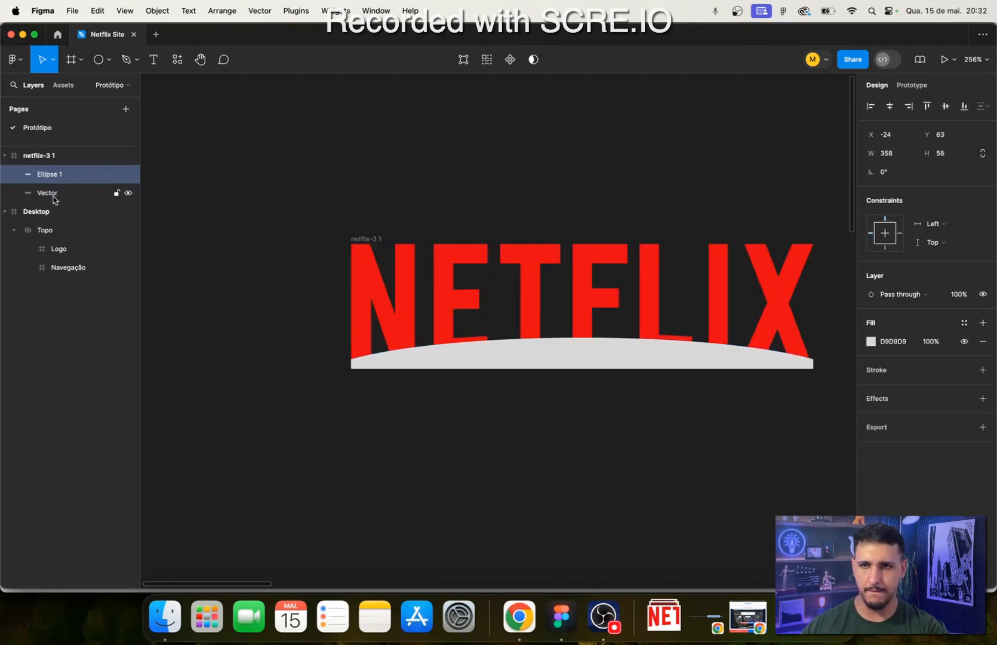
pyautogui.keyDown('shift'); pyautogui.click(53, 199); pyautogui.keyUp('shift')
pyautogui.click(544, 61)
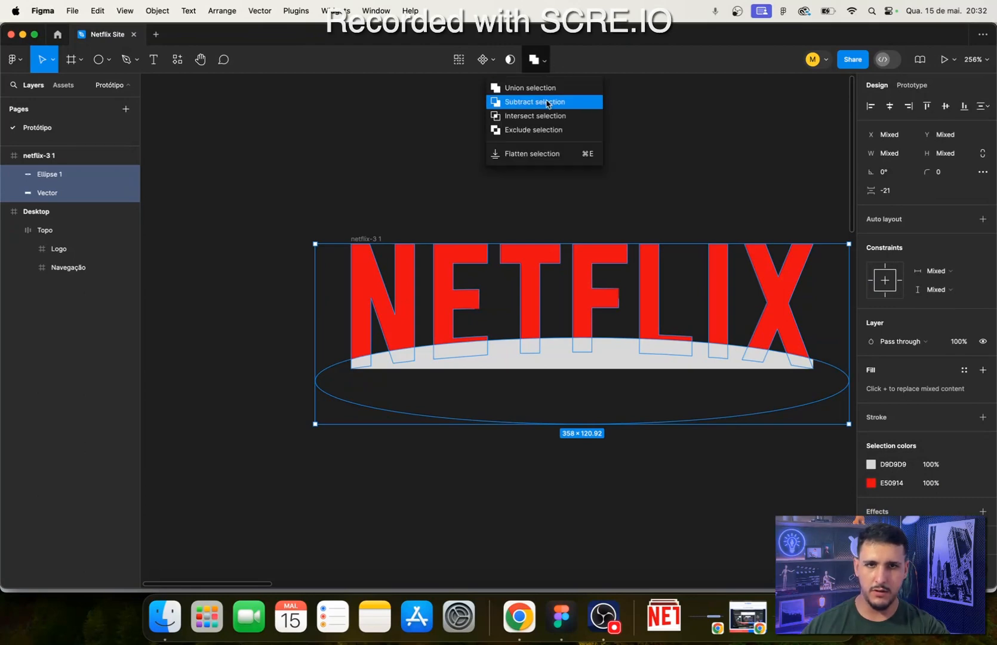
pyautogui.click(547, 103)
pyautogui.scroll(-1, 706, 204)
pyautogui.click(707, 206)
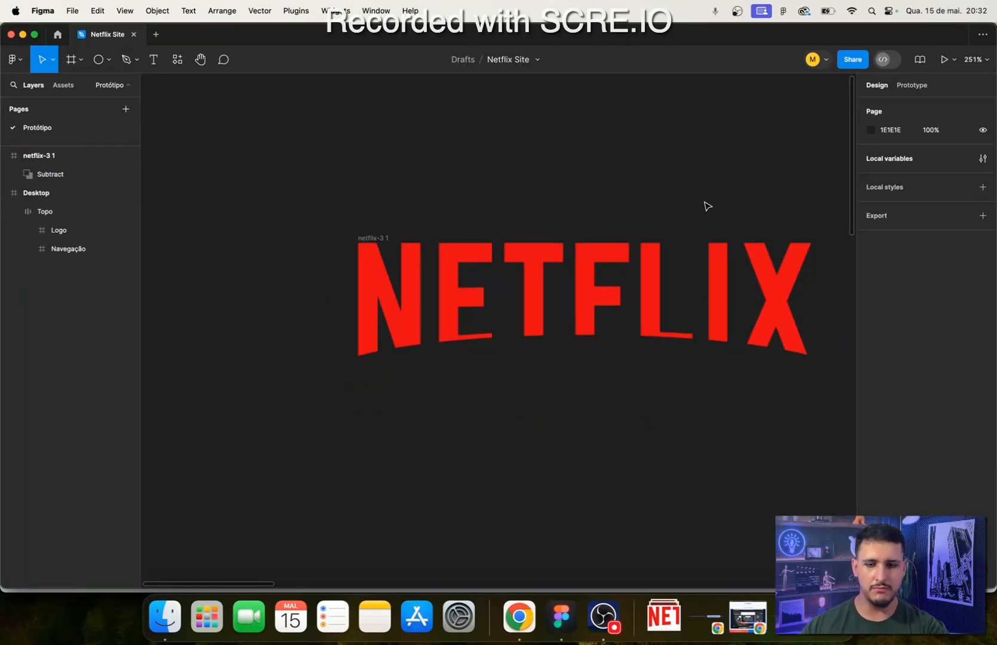
# - Undo the subtraction, the nesting and the drawing of the ellipse
pyautogui.press('super+z')
pyautogui.press('super+z')
pyautogui.press('super+z')
pyautogui.press('super+shift+z')
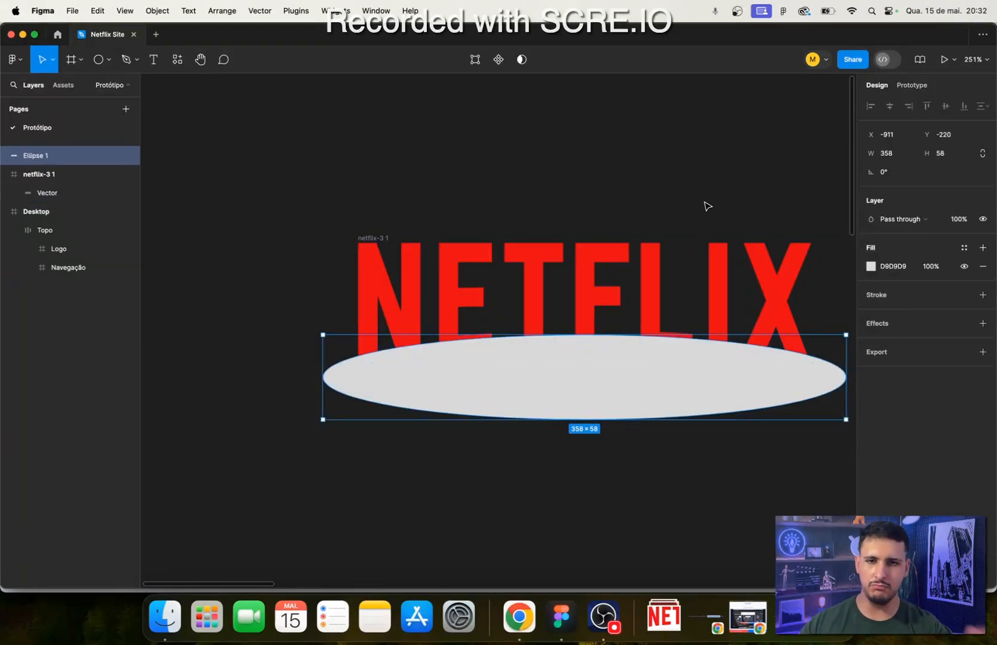
pyautogui.press('super+z')
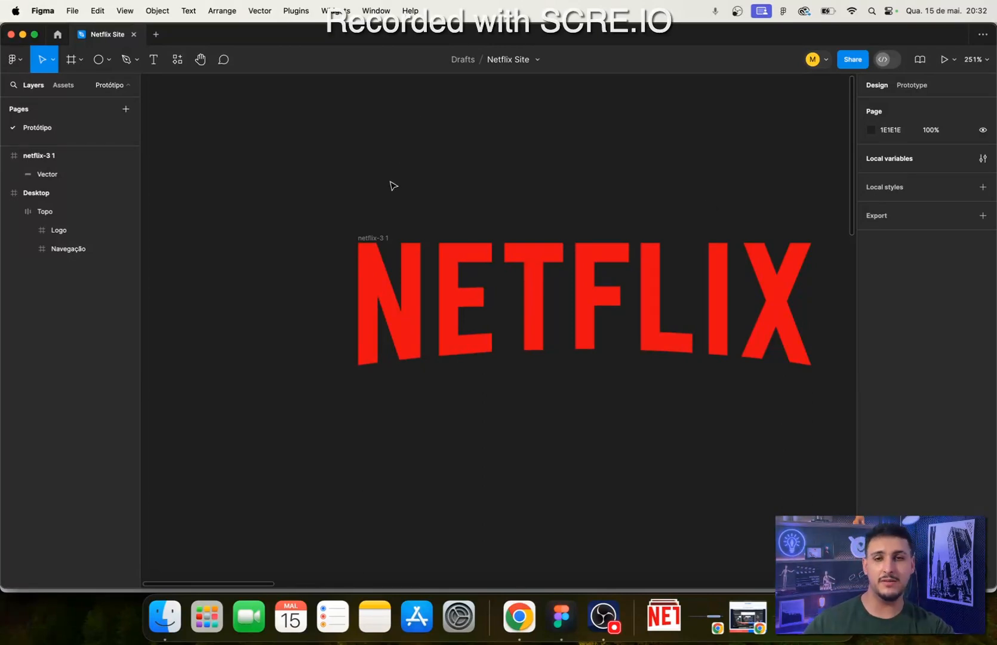
pyautogui.click(385, 237)
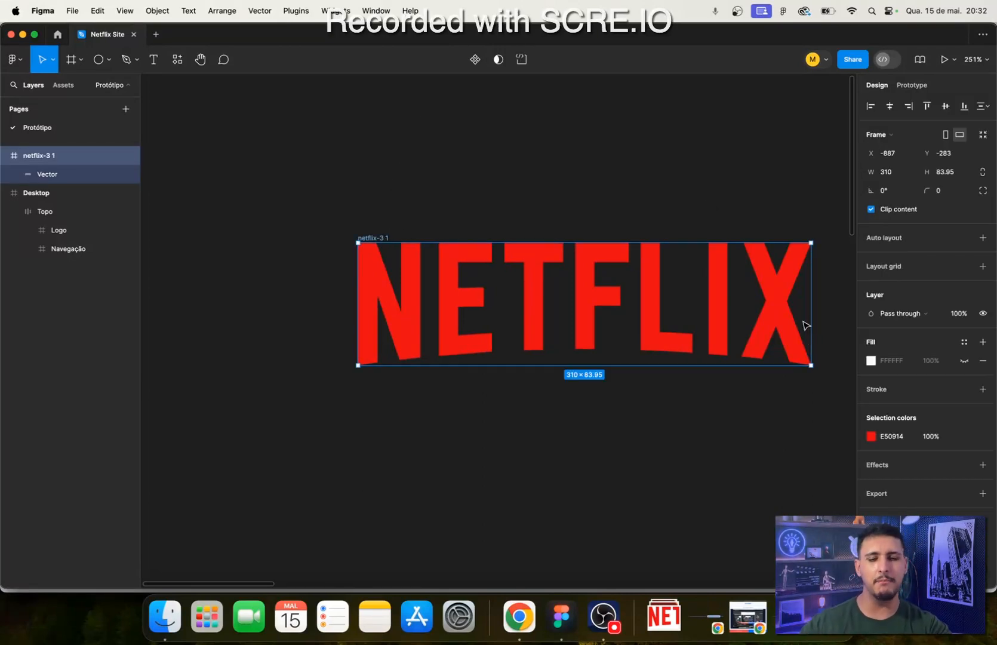
pyautogui.scroll(-5, 652, 227)
pyautogui.moveTo(692, 288); pyautogui.dragTo(421, 309)
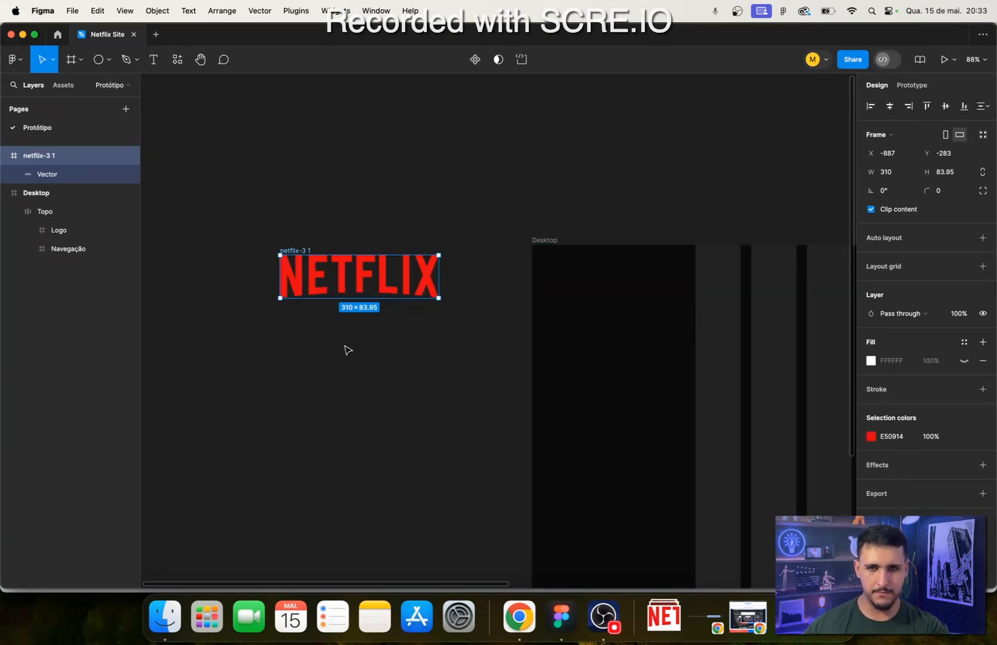
pyautogui.moveTo(365, 350); pyautogui.dragTo(303, 352)
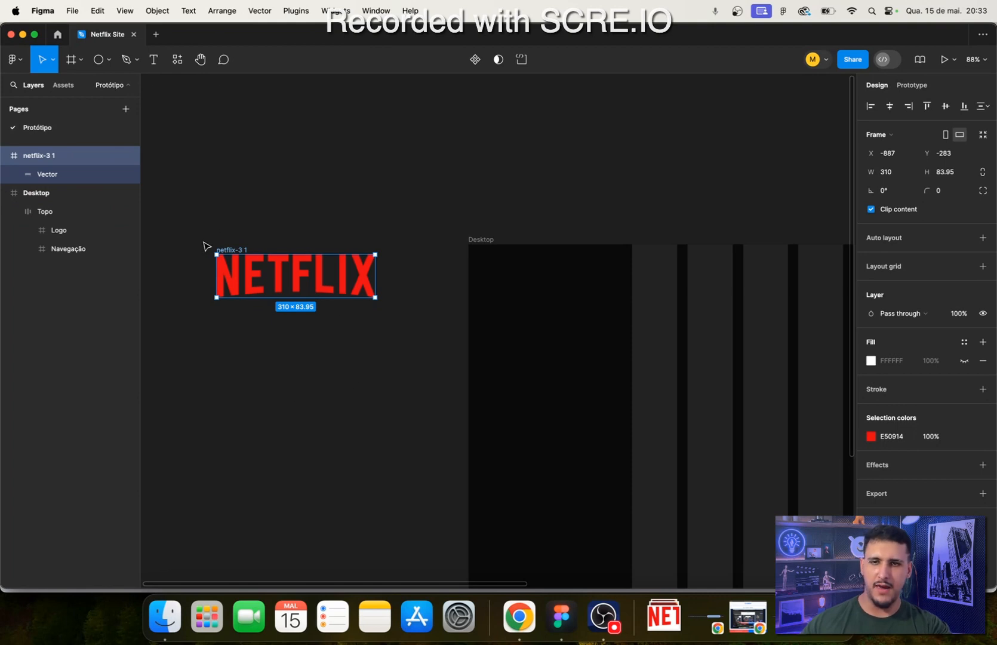
pyautogui.scroll(5, 194, 267)
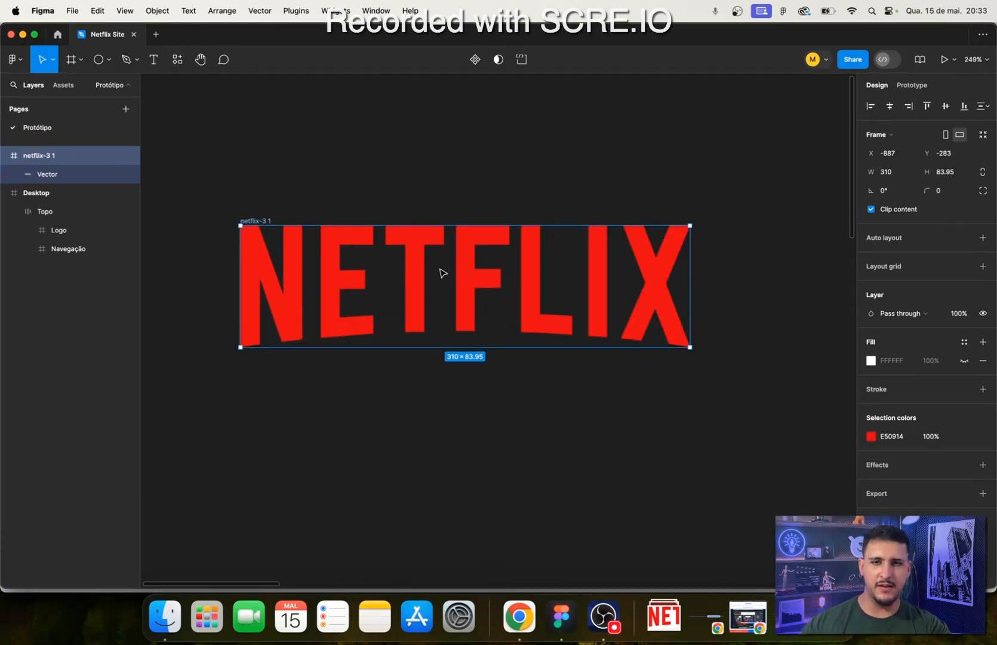
# - Rename the Vector layer inside the netflix-3 1 frame as Netflix
pyautogui.click(48, 174)
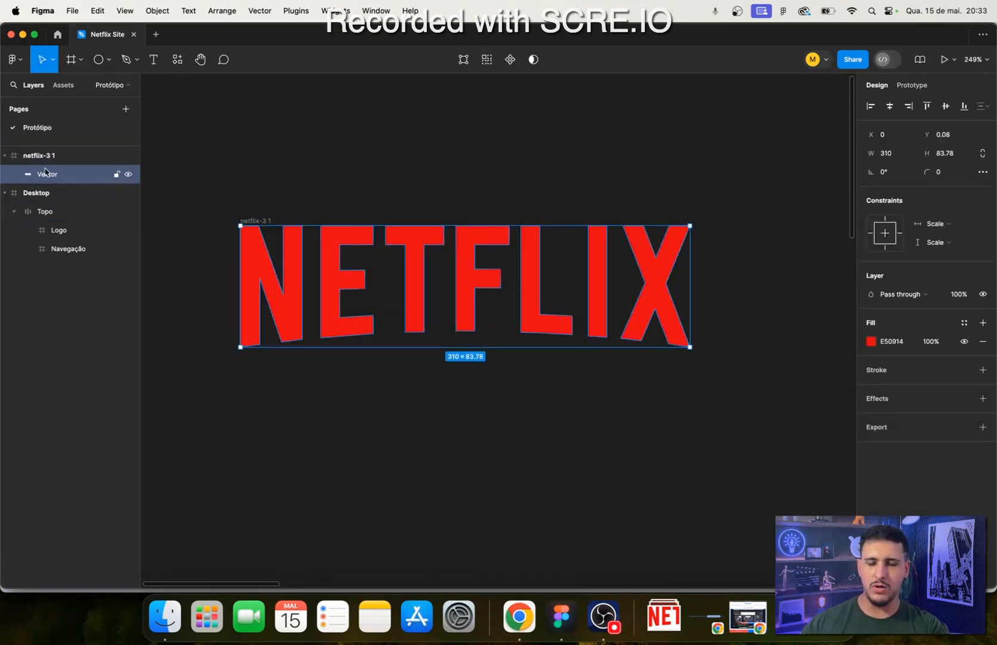
pyautogui.doubleClick(48, 175)
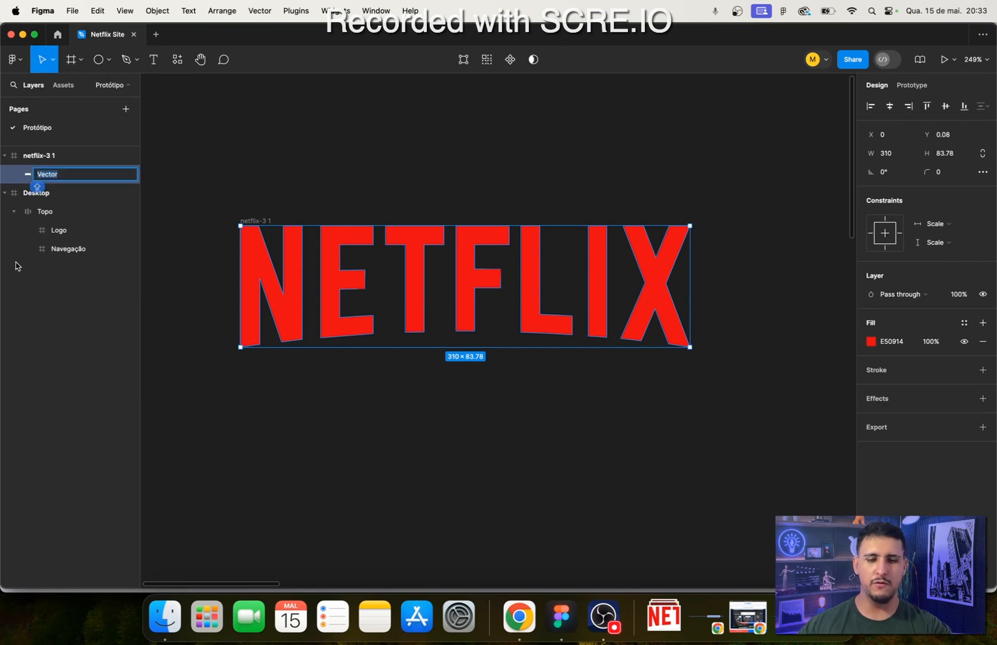
pyautogui.write('Net')
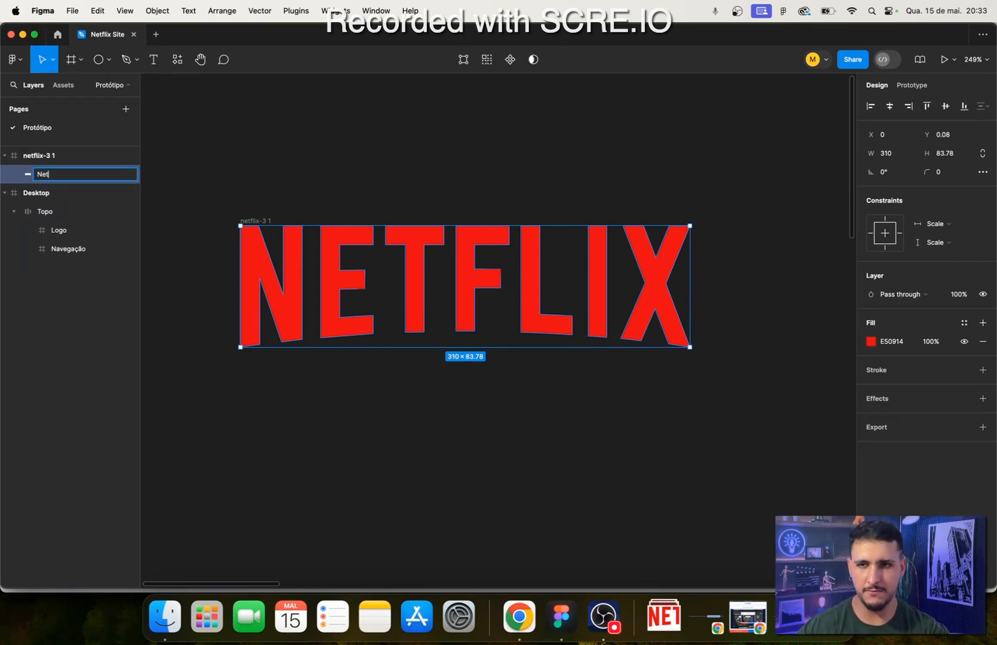
pyautogui.write('flix')
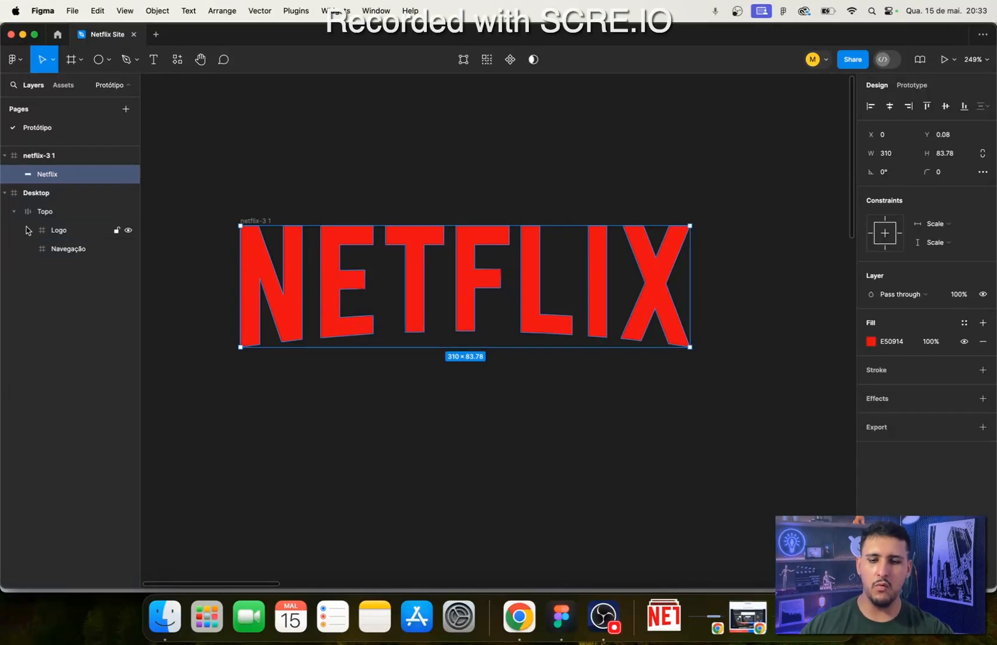
# - Cut the Netflix layer out of the netflix-3 1 frame and paste it into the Topo header's Logo frame
pyautogui.press('BackSpace')
pyautogui.scroll(-5, 539, 345)
pyautogui.moveTo(476, 316); pyautogui.dragTo(196, 255)
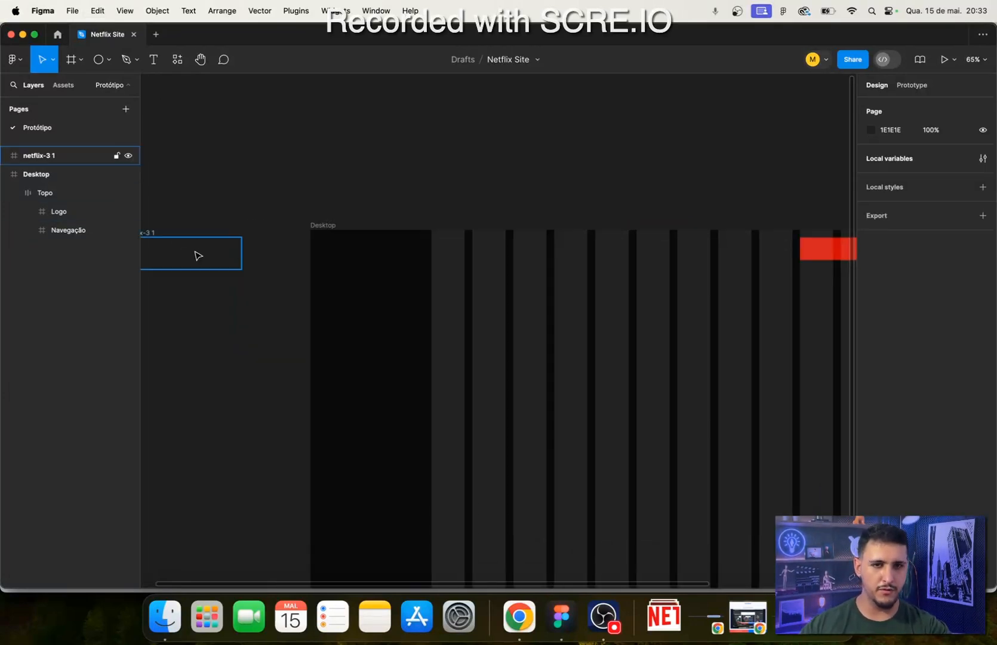
pyautogui.scroll(4, 483, 260)
pyautogui.doubleClick(529, 246)
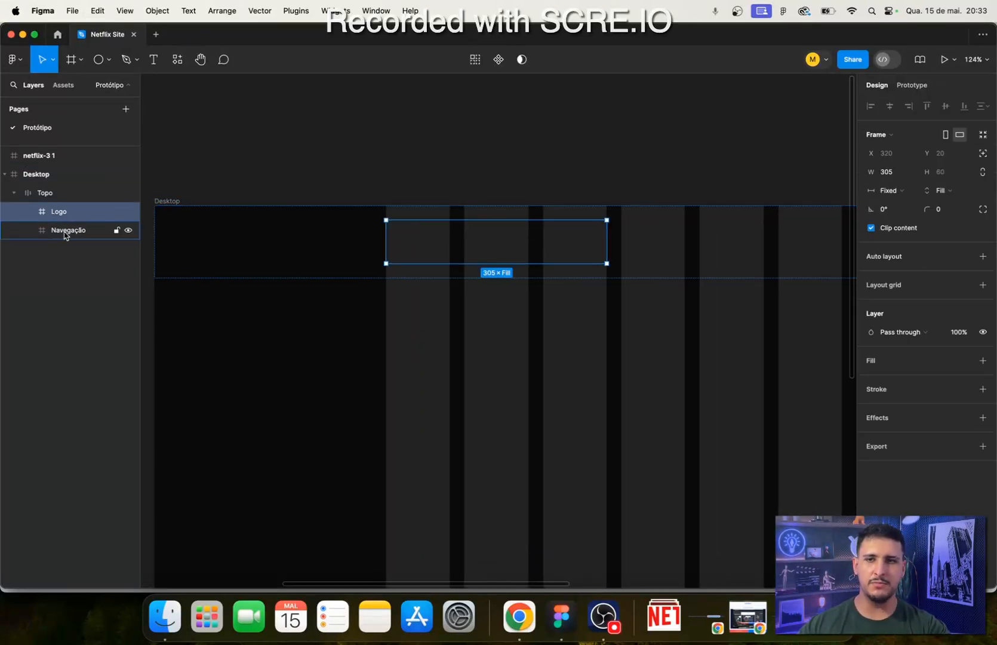
pyautogui.press('cmd+v')
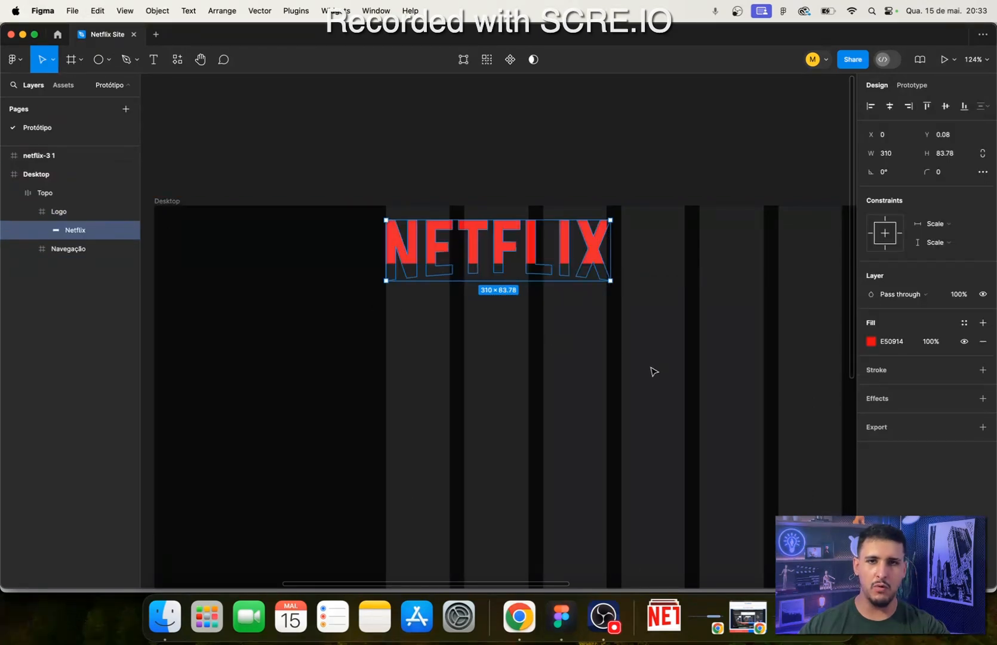
# - Scale the Netflix logo proportionally to 205 px wide and move it toward the middle of the Logo frame
pyautogui.hscroll(5, 592, 325)
pyautogui.scroll(5, 468, 274)
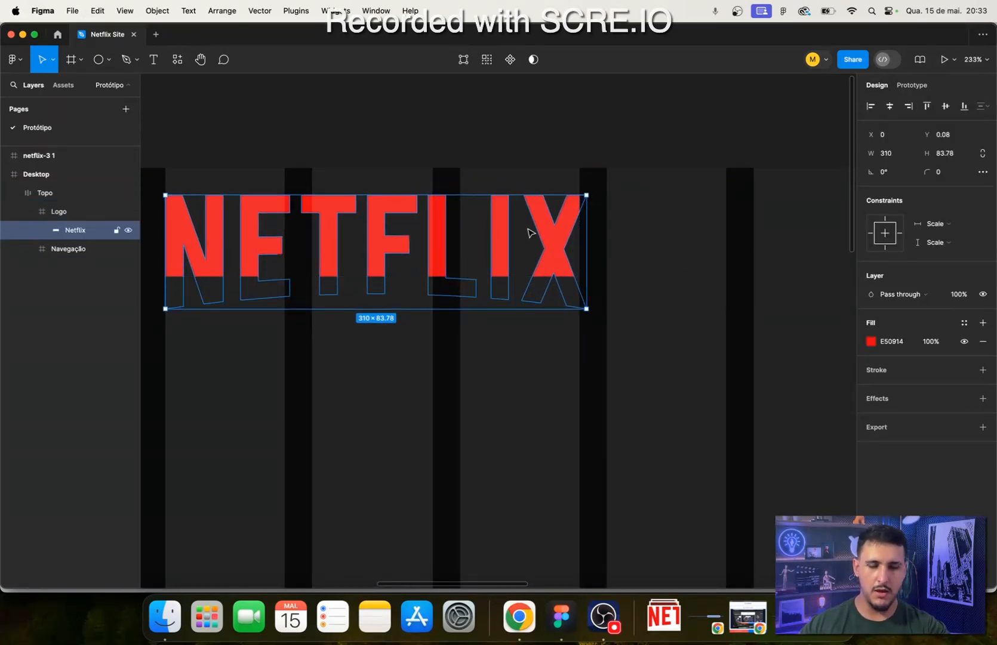
pyautogui.press('k')
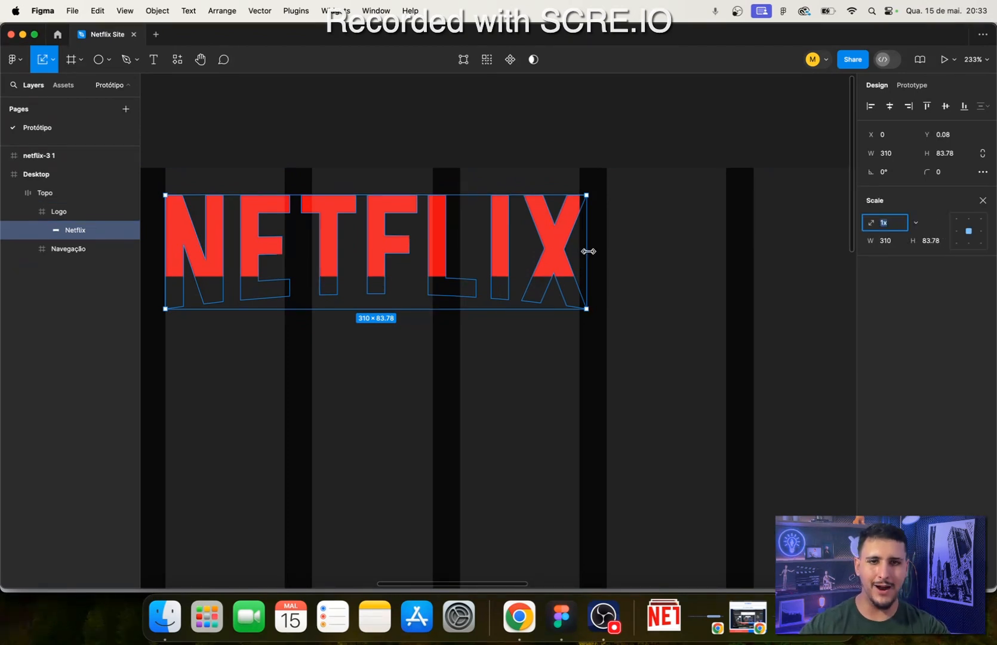
pyautogui.moveTo(589, 252); pyautogui.dragTo(444, 233)
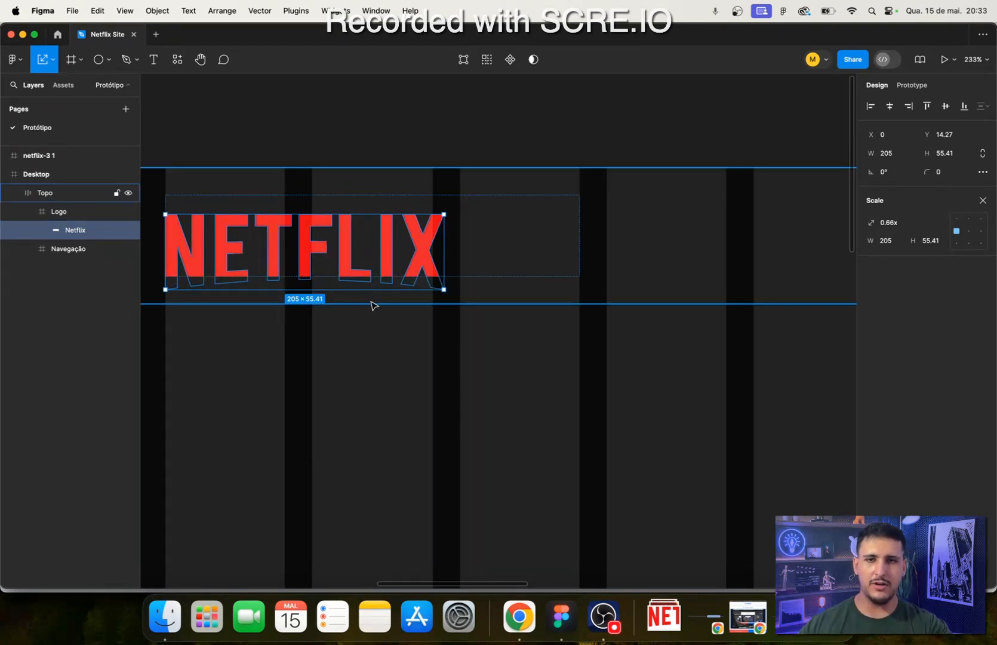
pyautogui.moveTo(364, 259); pyautogui.dragTo(422, 268)
pyautogui.click(563, 427)
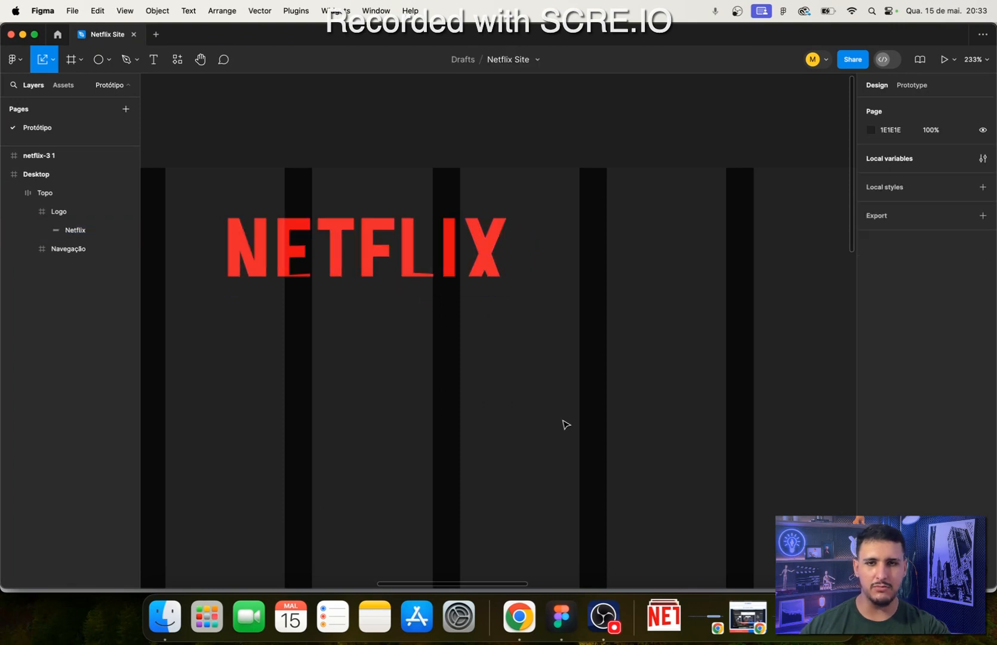
# - Select the Logo frame in the Topo header and leave the Scale tool
pyautogui.click(561, 243)
pyautogui.click(561, 244)
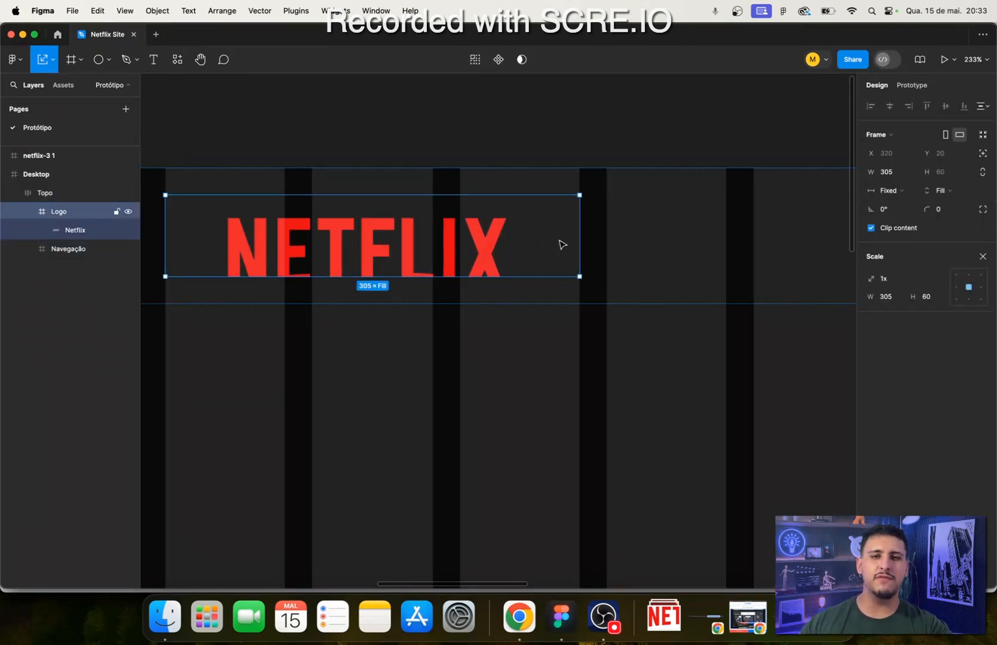
pyautogui.click(983, 256)
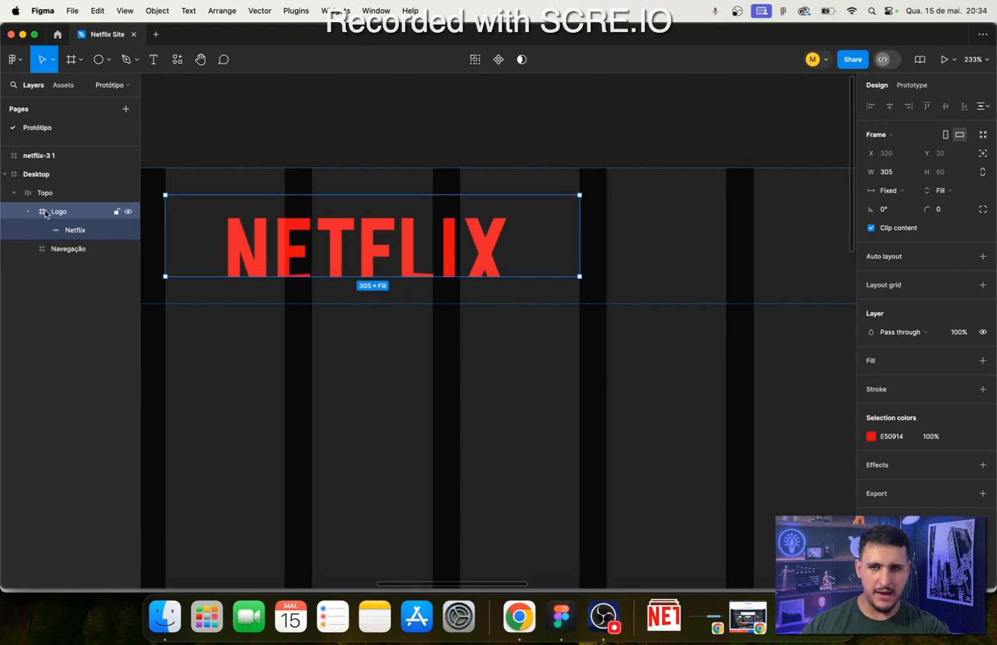
# - Add auto layout to the Topo header's Logo frame and toggle the layout grids off and back on to check it
pyautogui.click(982, 256)
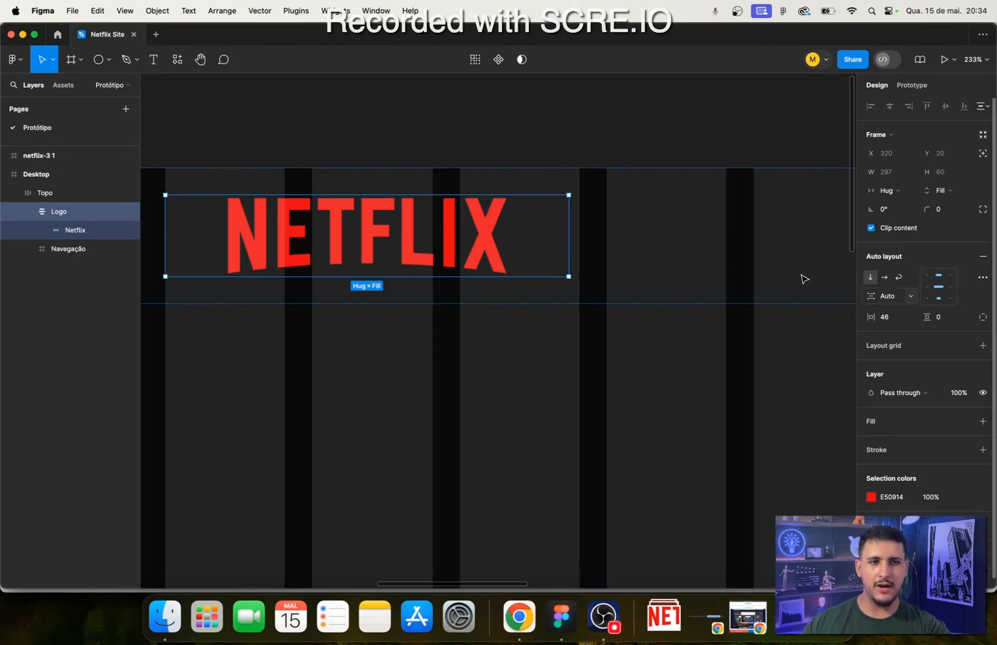
pyautogui.scroll(-5, 223, 296)
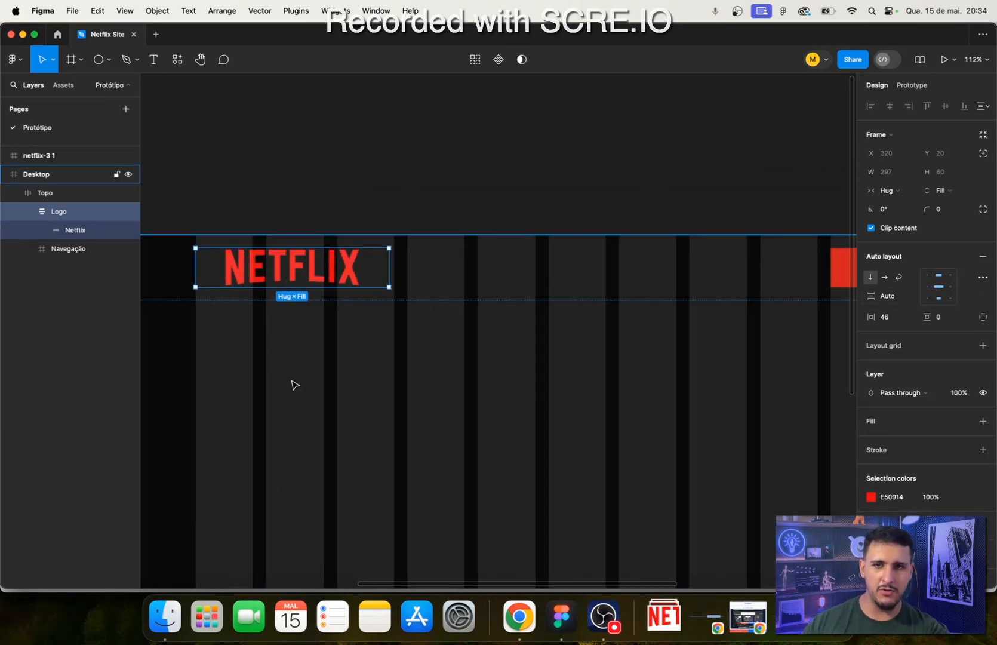
pyautogui.click(332, 431)
pyautogui.hotkey('ctrl', 'g')
pyautogui.hotkey('ctrl', 'g')
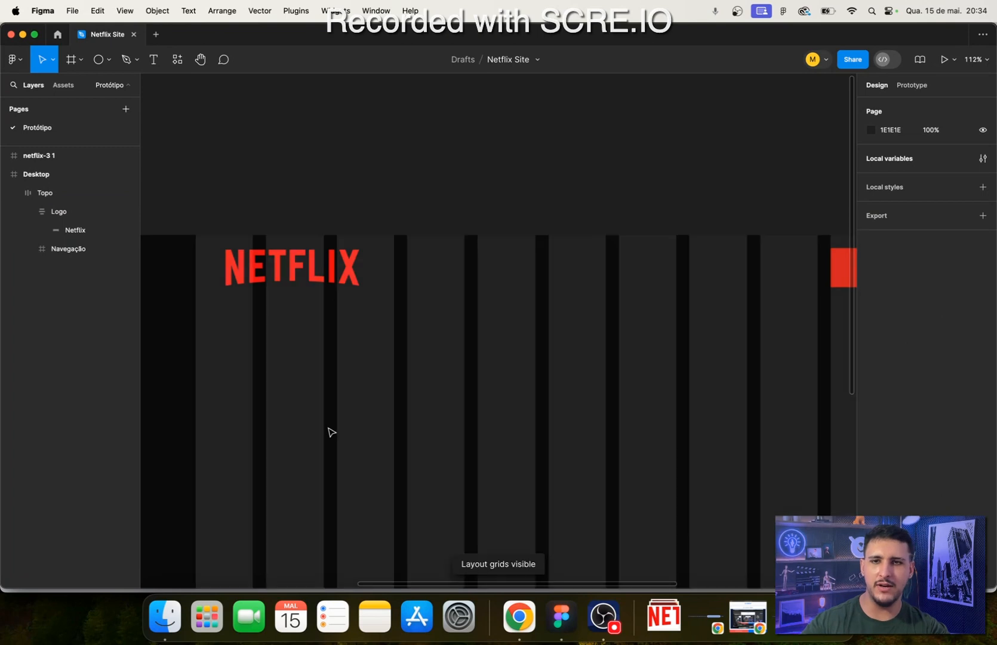
# - Align the Logo frame's auto layout content to the left and set its horizontal padding to 0
pyautogui.click(288, 281)
pyautogui.doubleClick(287, 282)
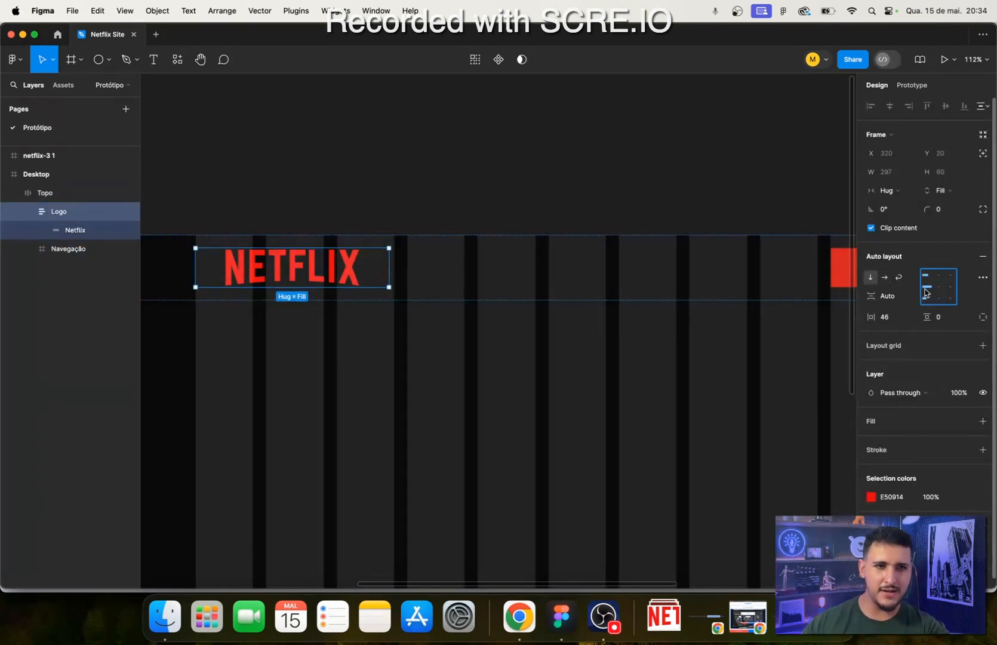
pyautogui.scroll(2, 292, 266)
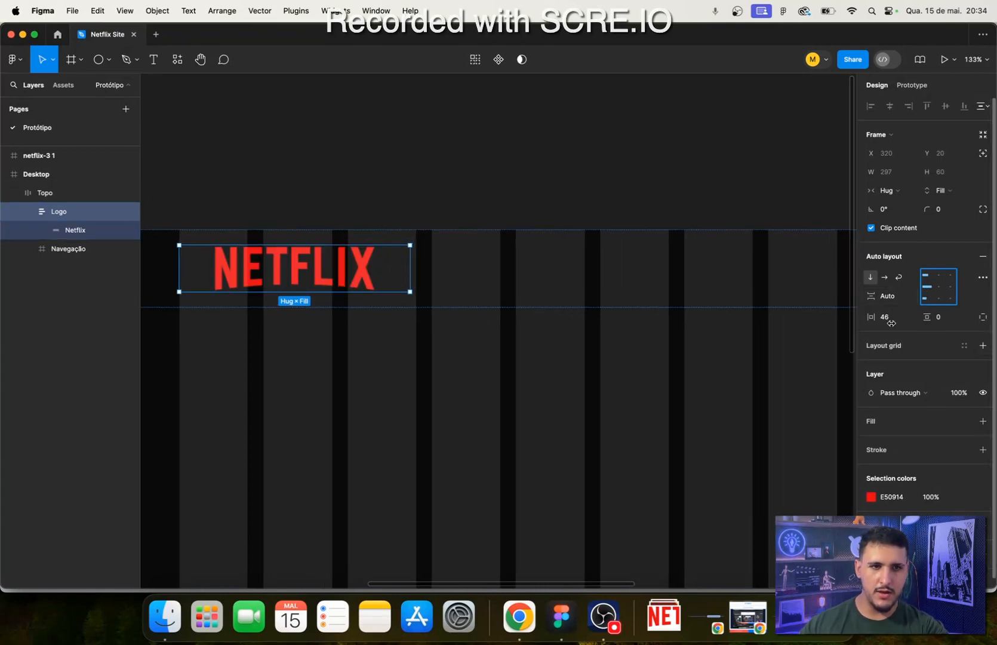
pyautogui.scroll(4, 645, 364)
pyautogui.hscroll(-8, 478, 382)
pyautogui.scroll(2, 478, 382)
pyautogui.scroll(3, 484, 331)
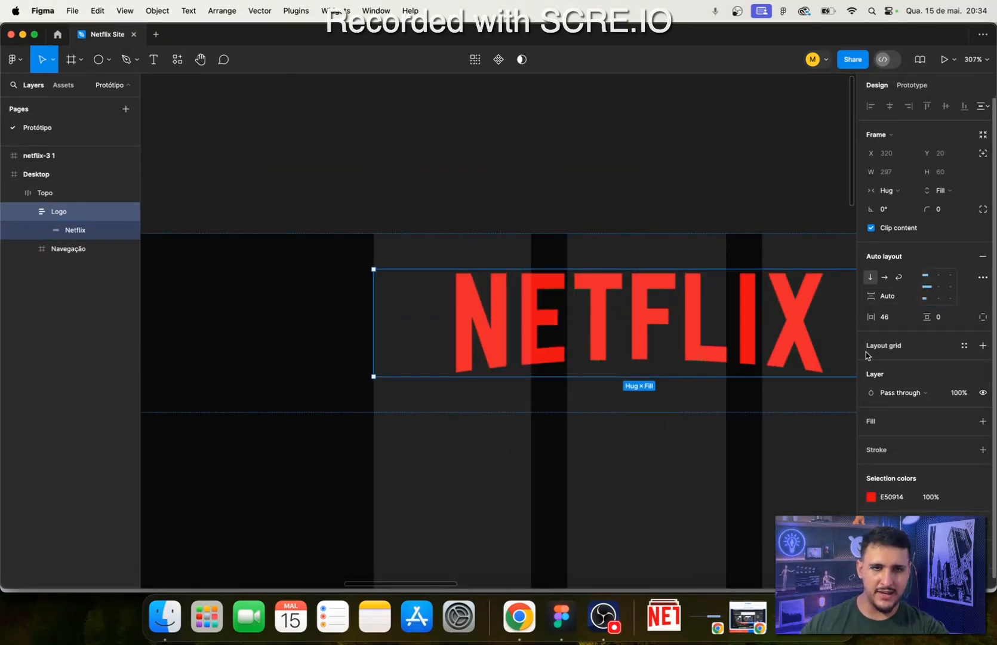
pyautogui.click(887, 319)
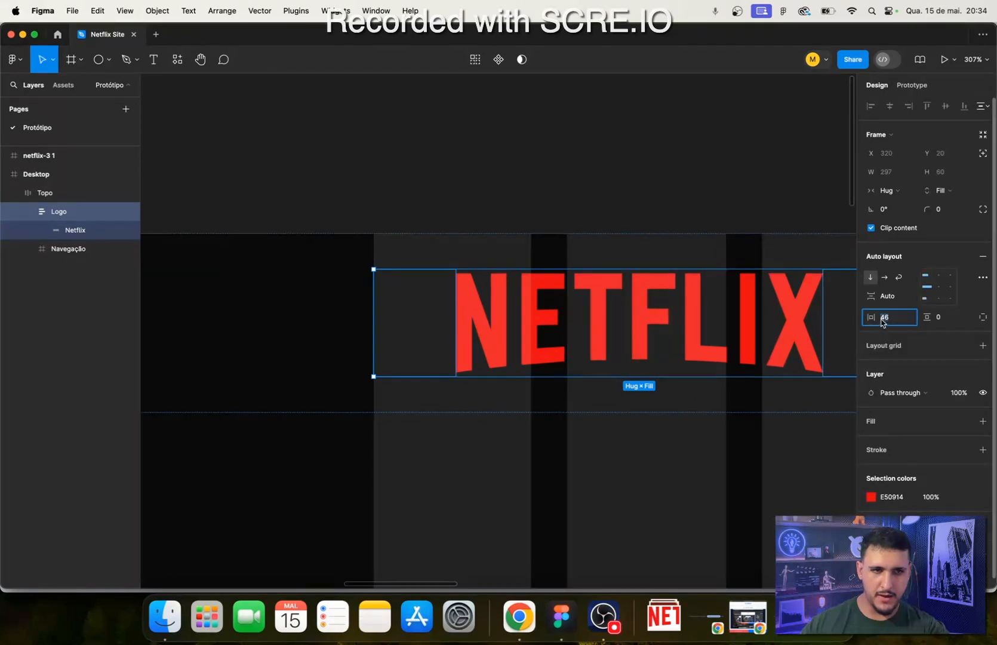
pyautogui.write('0')
pyautogui.press('Return')
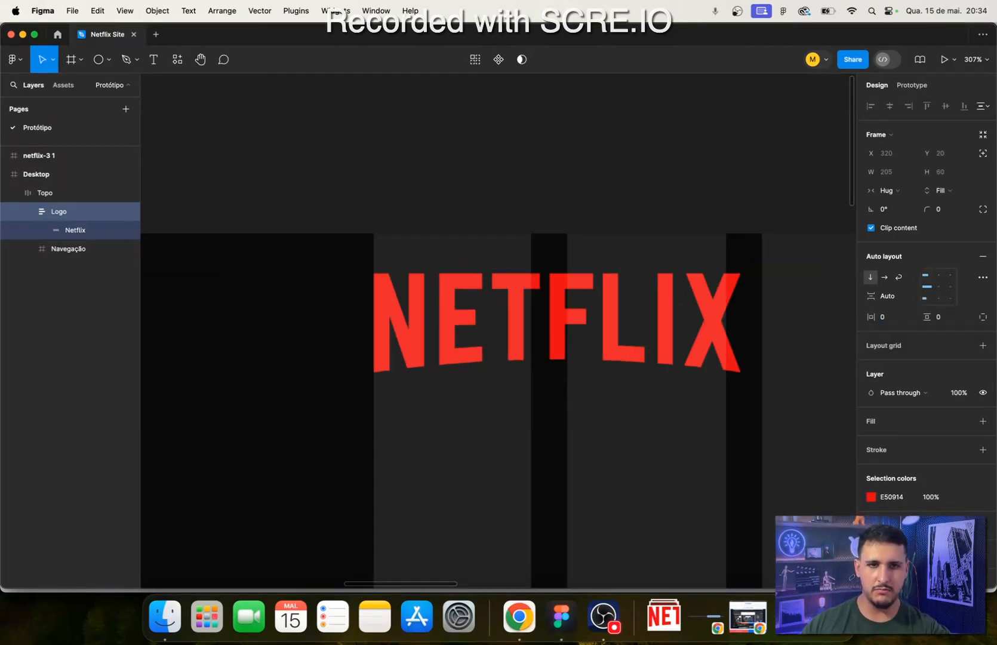
# - Examine how the Netflix logo and its Logo frame line up with the column grid, especially at the X's right edge
pyautogui.click(372, 490)
pyautogui.scroll(-5, 372, 490)
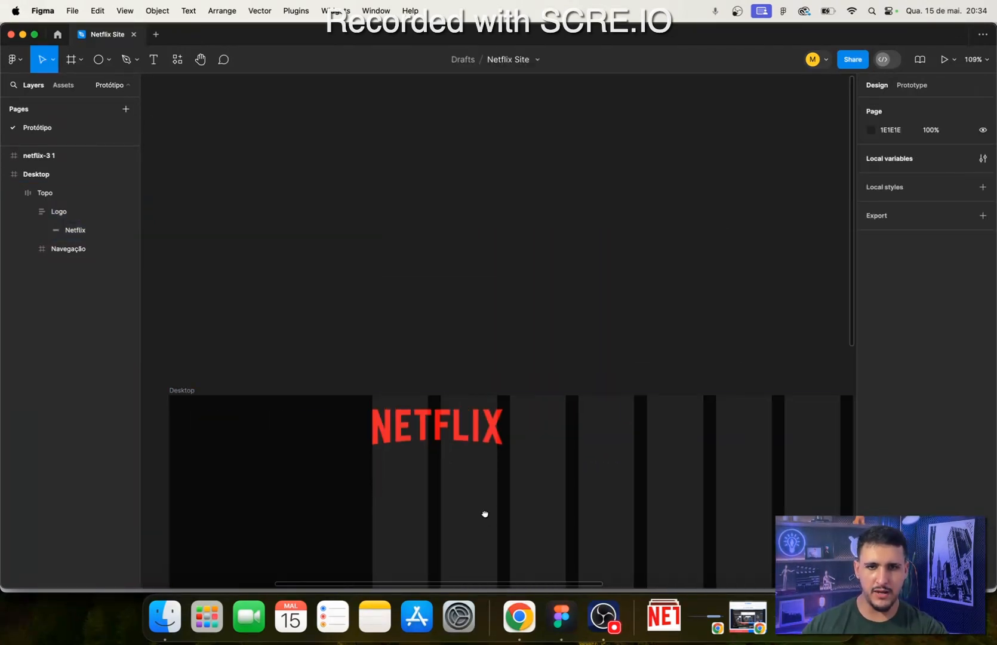
pyautogui.moveTo(485, 513); pyautogui.dragTo(379, 389)
pyautogui.scroll(4, 404, 350)
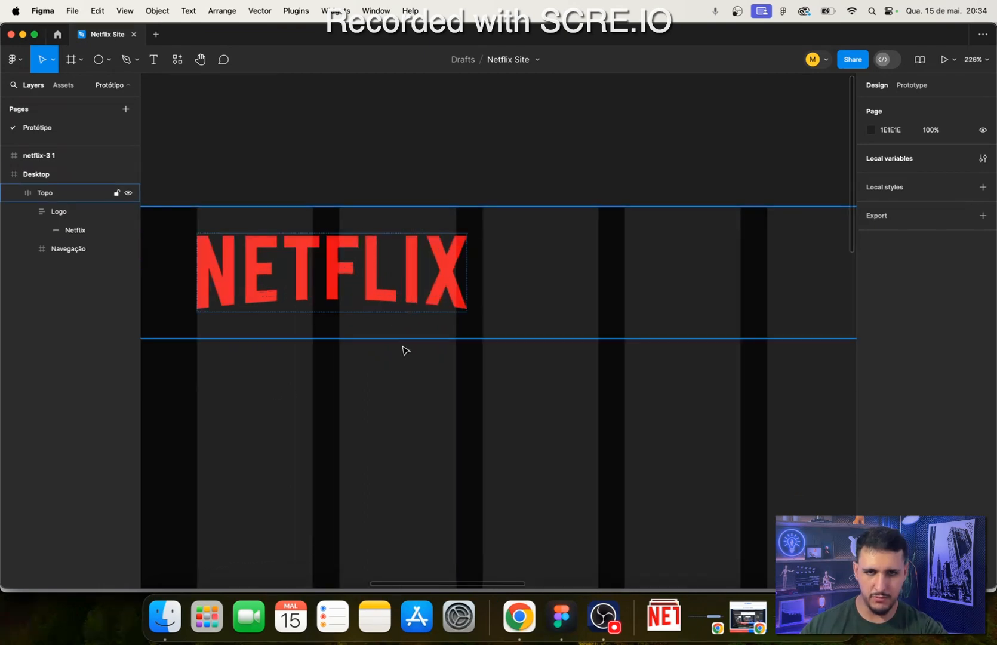
pyautogui.click(430, 264)
pyautogui.click(393, 267)
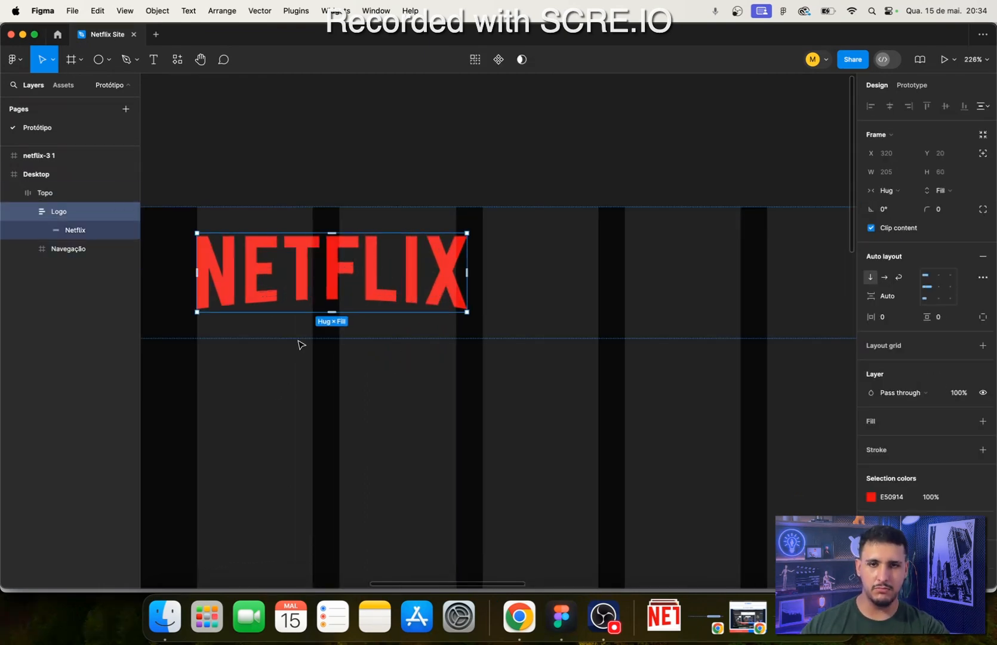
pyautogui.scroll(3, 424, 295)
pyautogui.scroll(-4, 442, 298)
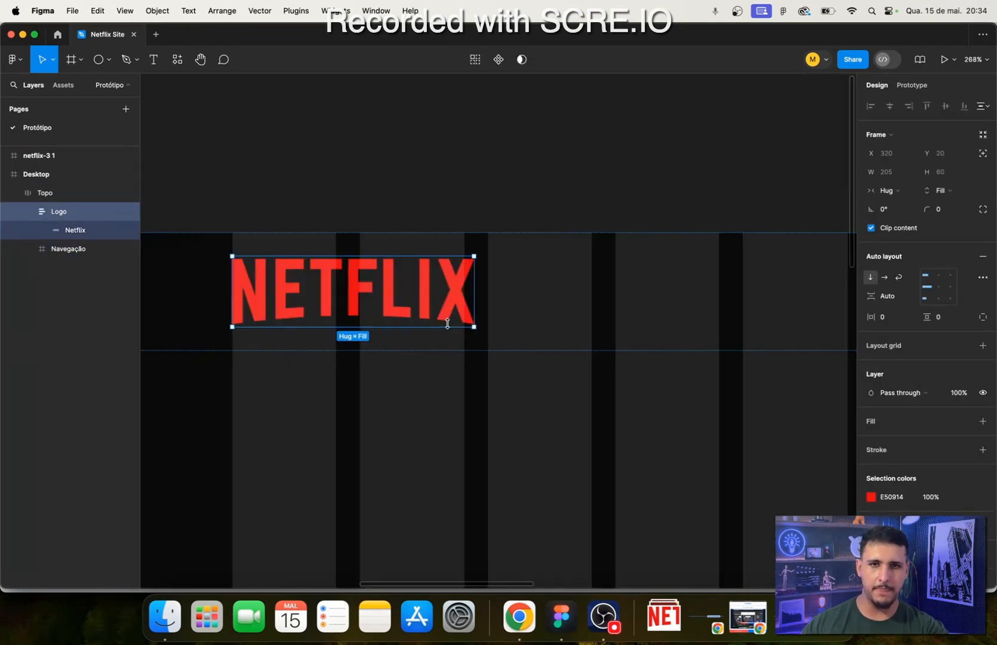
pyautogui.click(452, 279)
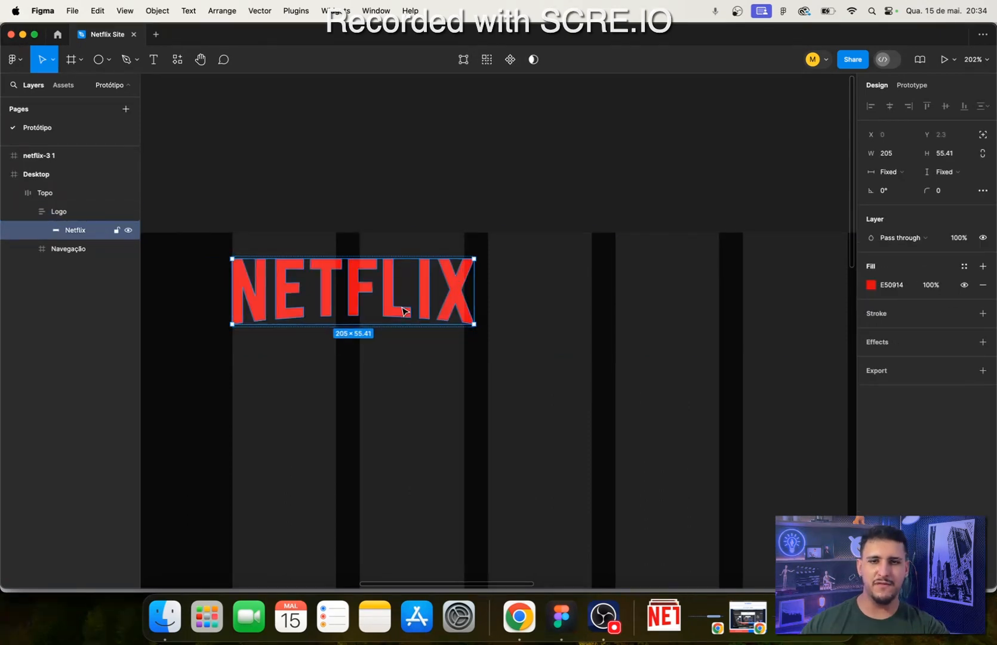
pyautogui.scroll(3, 395, 333)
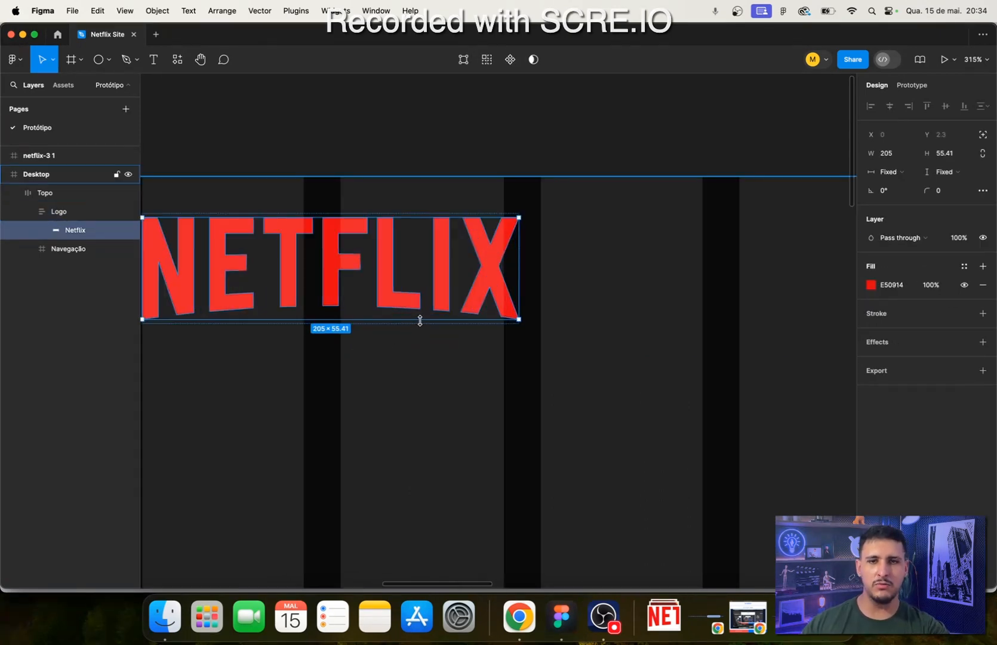
pyautogui.scroll(-3, 483, 330)
pyautogui.scroll(-3, 489, 328)
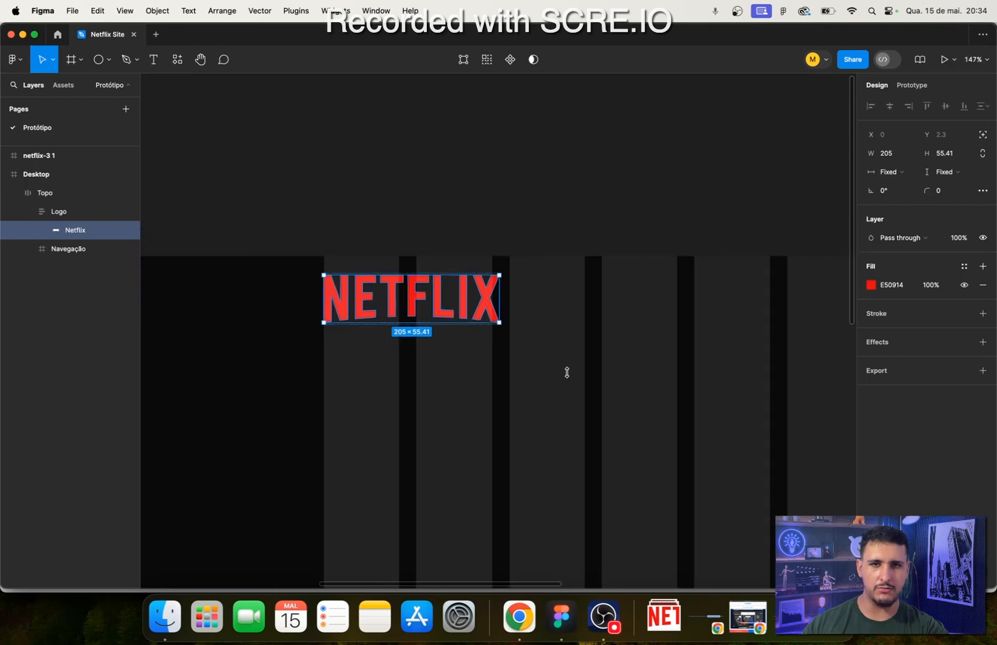
pyautogui.scroll(4, 488, 326)
pyautogui.scroll(10, 488, 325)
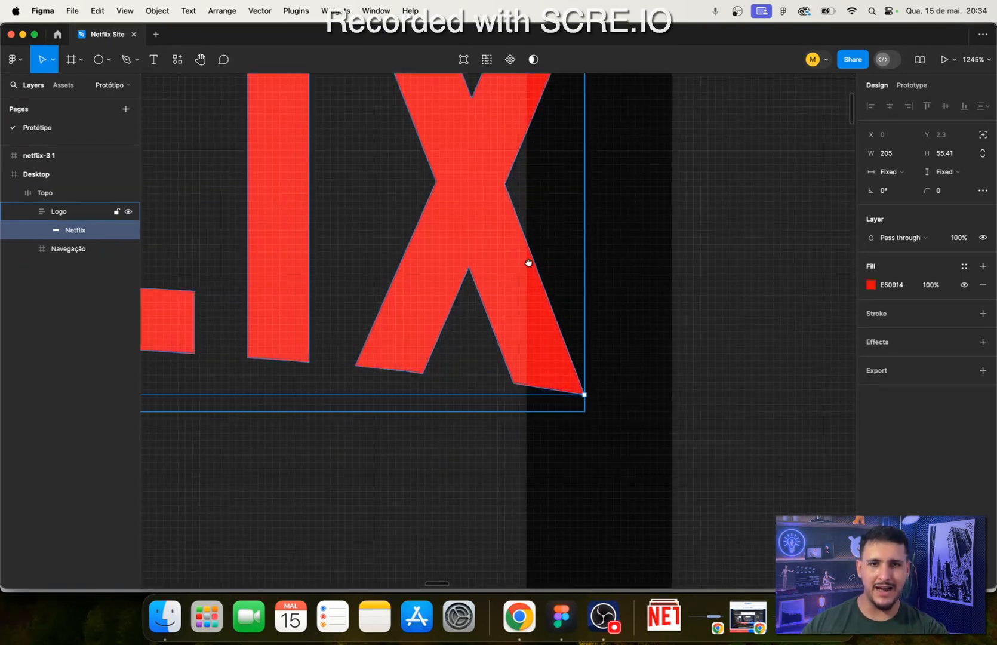
pyautogui.scroll(5, 529, 262)
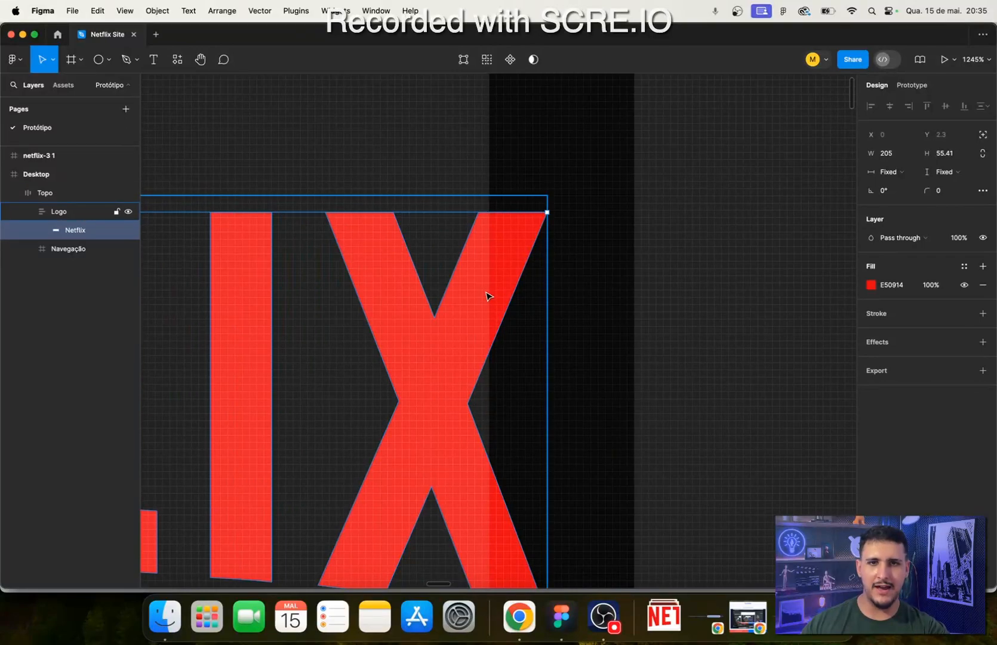
pyautogui.scroll(-4, 483, 389)
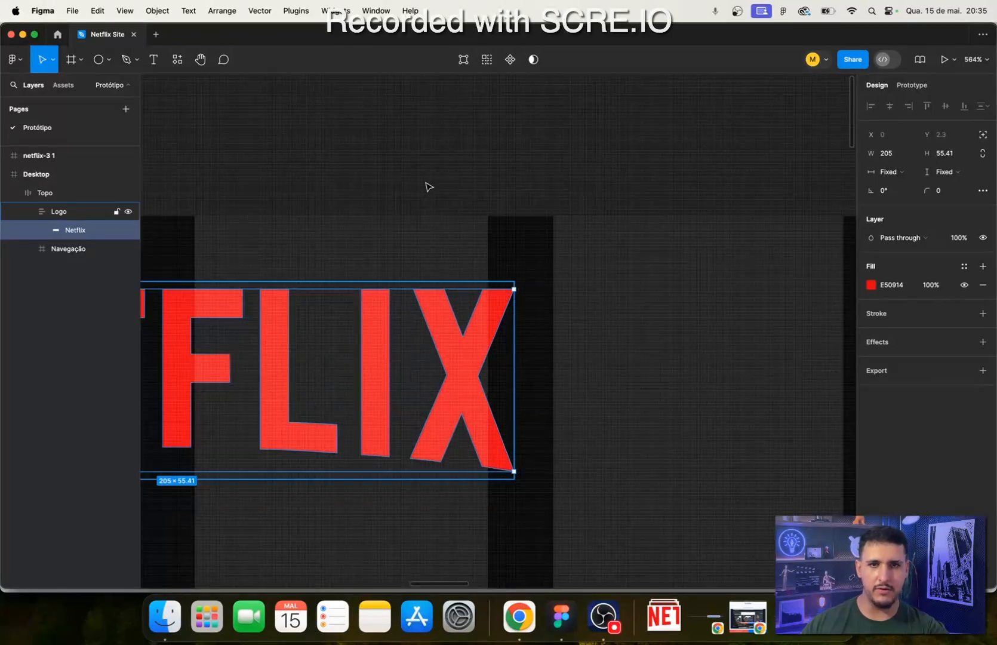
pyautogui.click(475, 162)
pyautogui.scroll(-4, 468, 238)
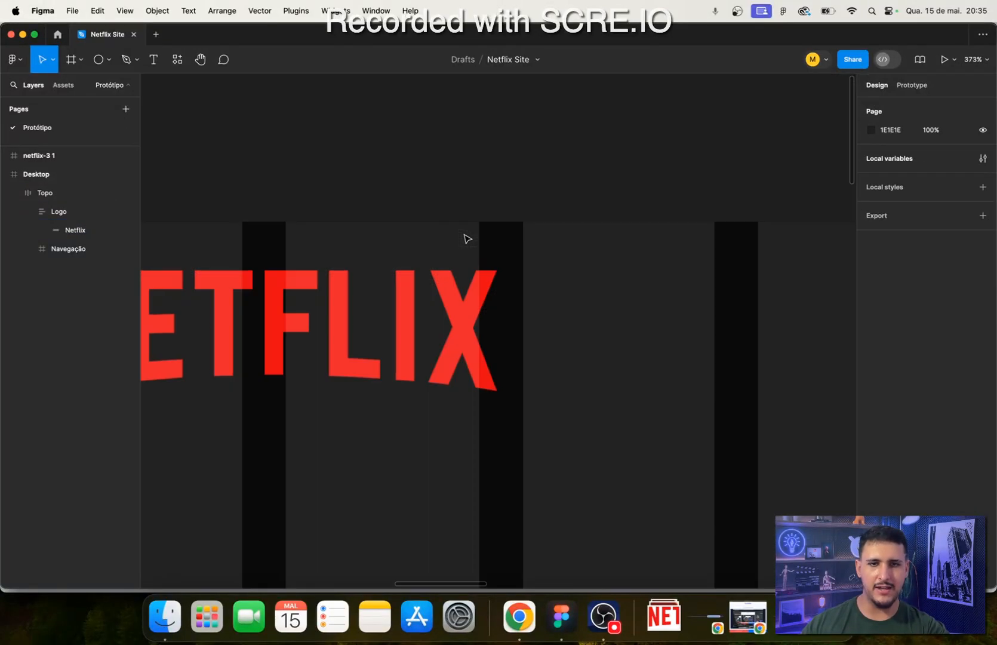
pyautogui.scroll(4, 465, 243)
pyautogui.scroll(3, 465, 304)
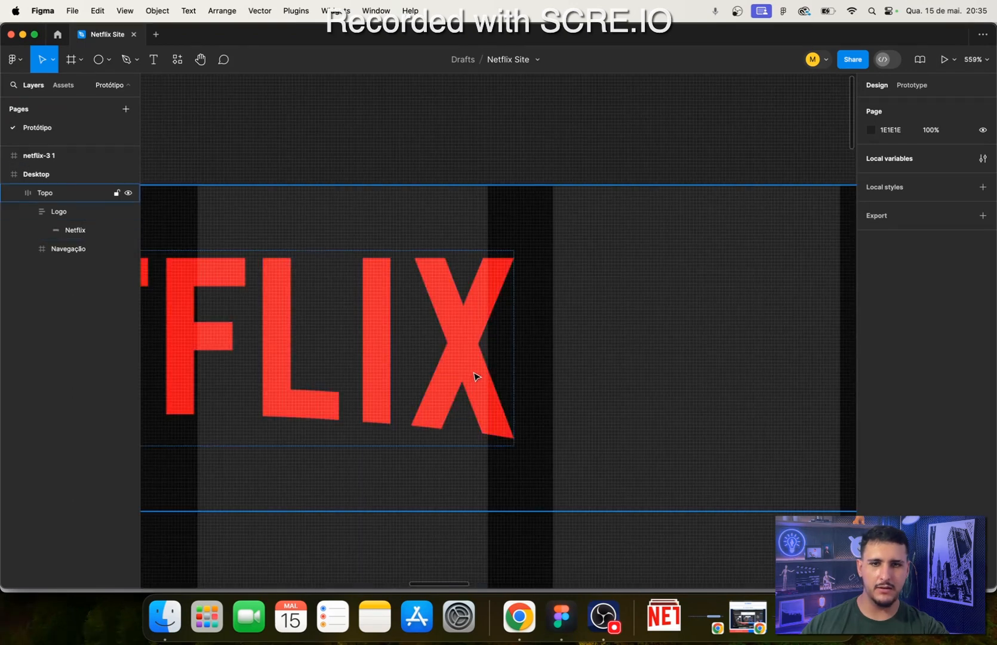
# - Scale the Netflix logo down proportionally to 197 px wide so its right edge meets the end of the second column
pyautogui.click(476, 377)
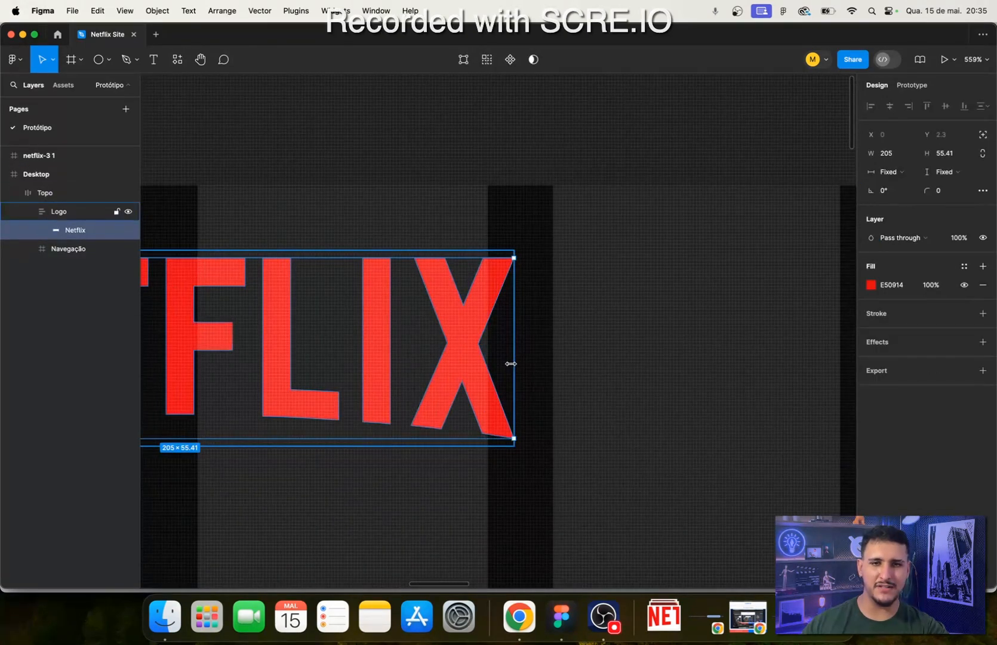
pyautogui.doubleClick(440, 372)
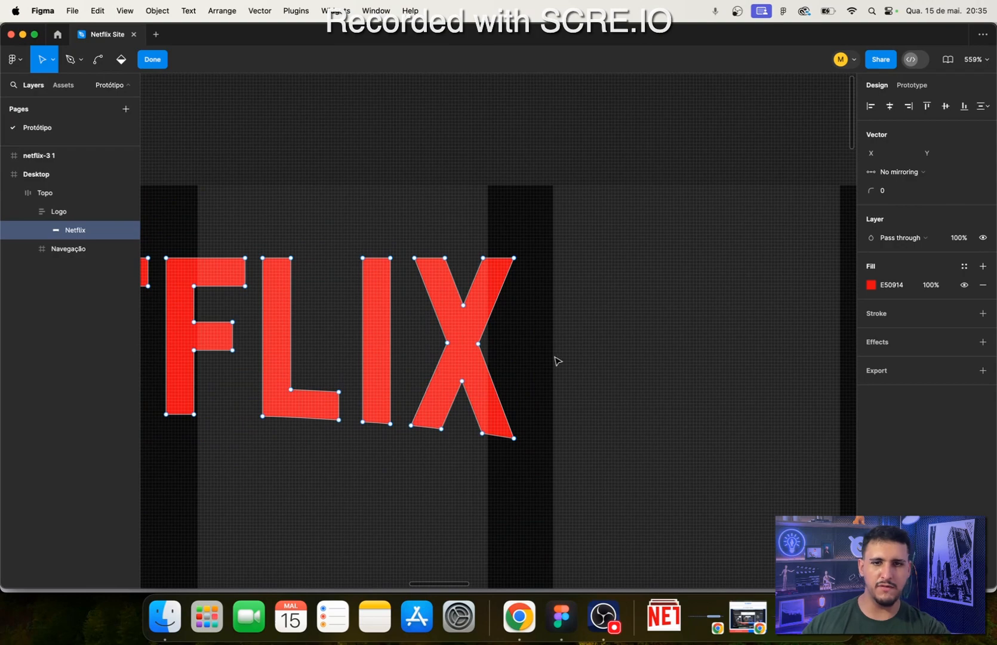
pyautogui.press('Escape')
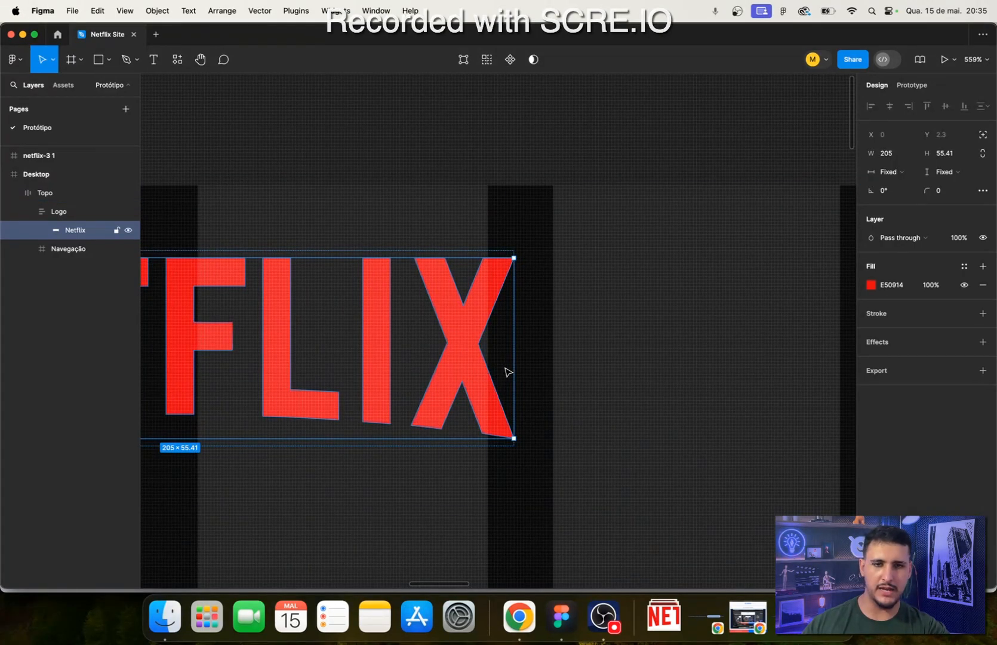
pyautogui.press('k')
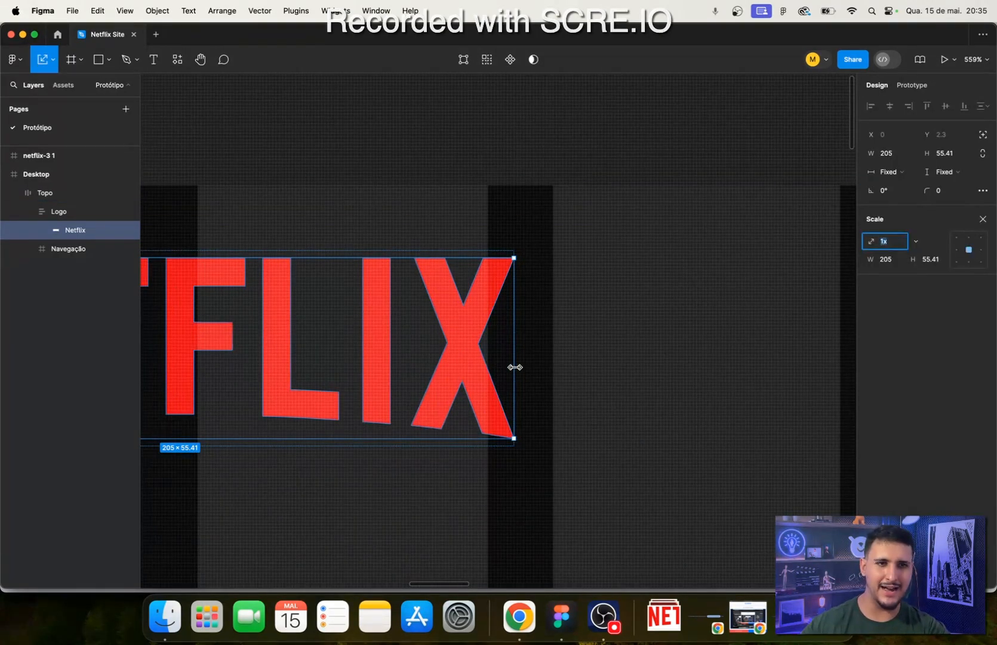
pyautogui.moveTo(514, 367); pyautogui.dragTo(492, 360)
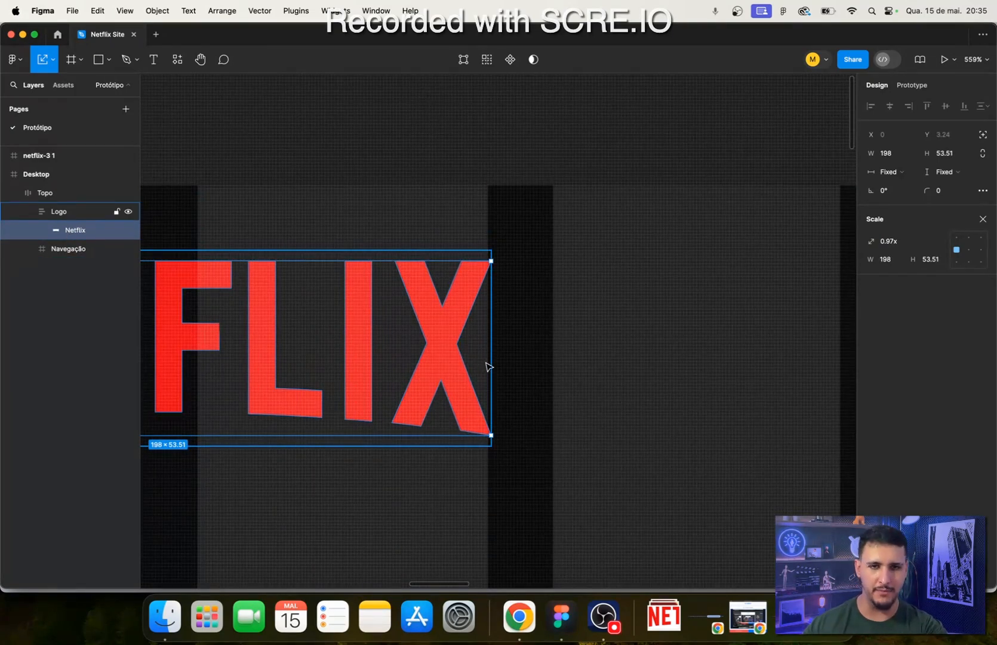
pyautogui.moveTo(487, 362); pyautogui.dragTo(488, 362)
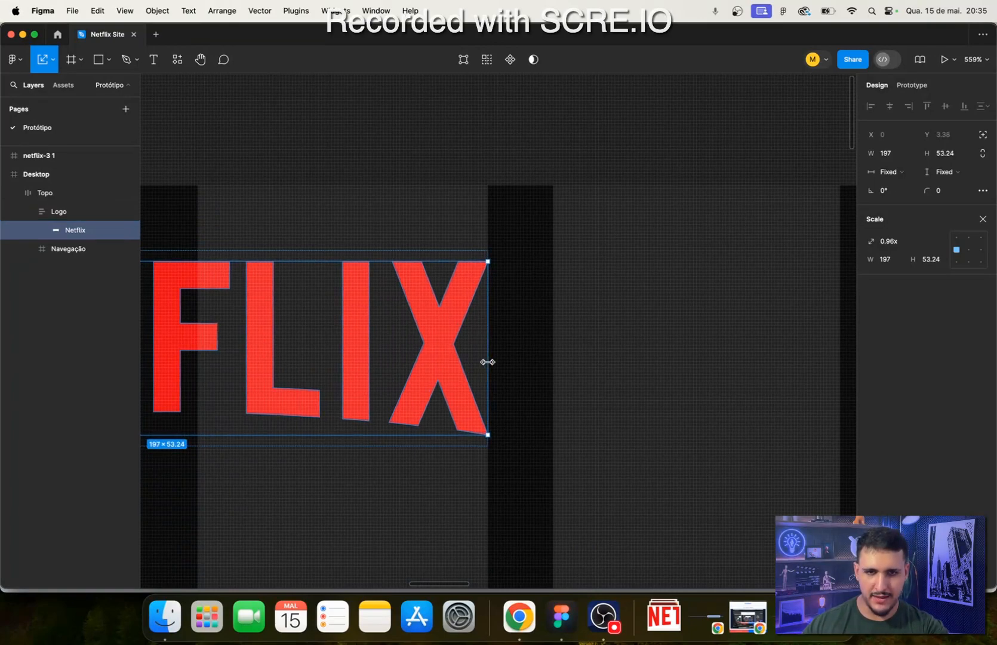
# - Set the Netflix layer's height to 54 and clear the selection
pyautogui.click(59, 211)
pyautogui.click(67, 233)
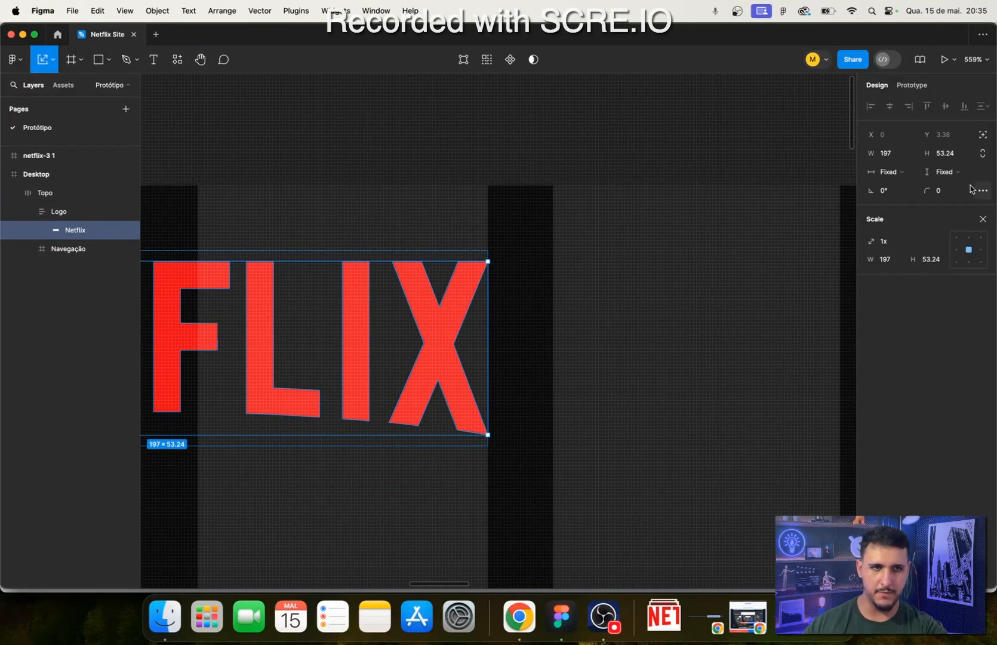
pyautogui.click(946, 156)
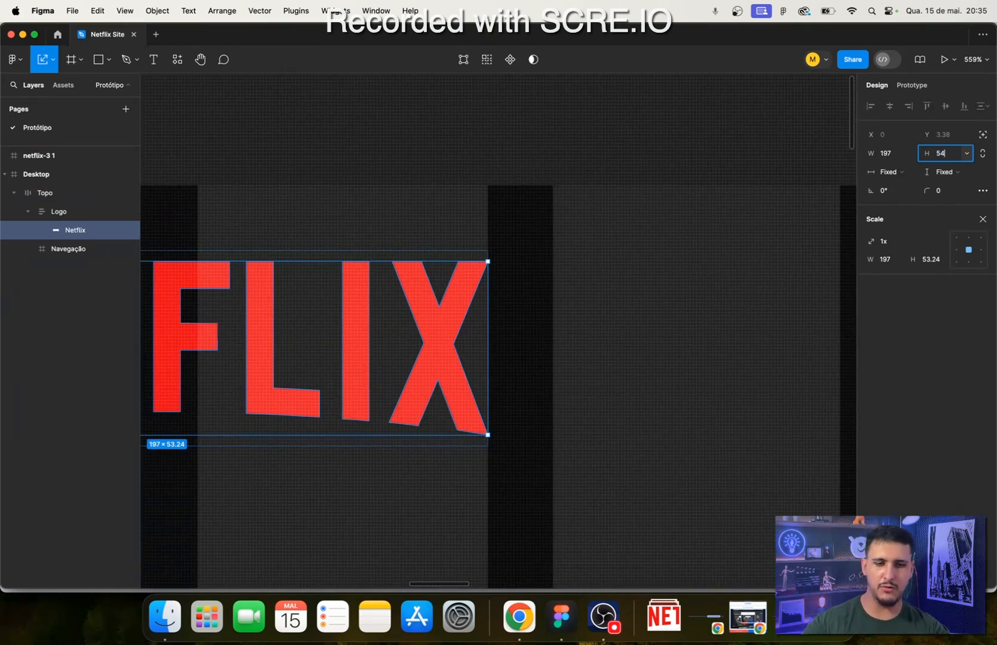
pyautogui.press('Return')
pyautogui.click(466, 161)
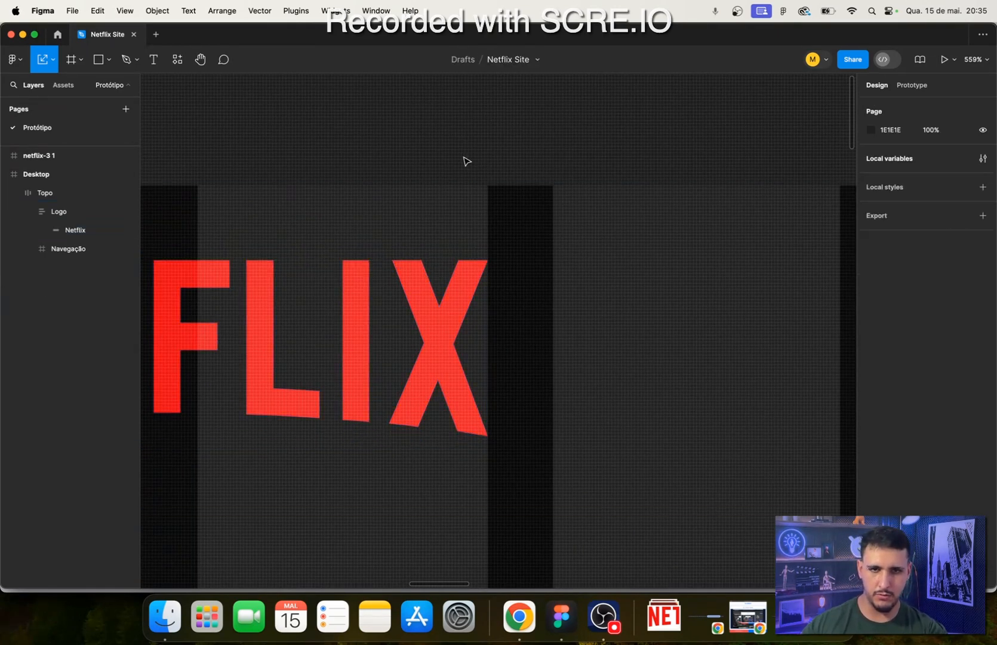
# - Hide the layout grids to review the whole Desktop frame, and switch to Google Chrome
pyautogui.hotkey('shift', '0')
pyautogui.hotkey('shift', '1')
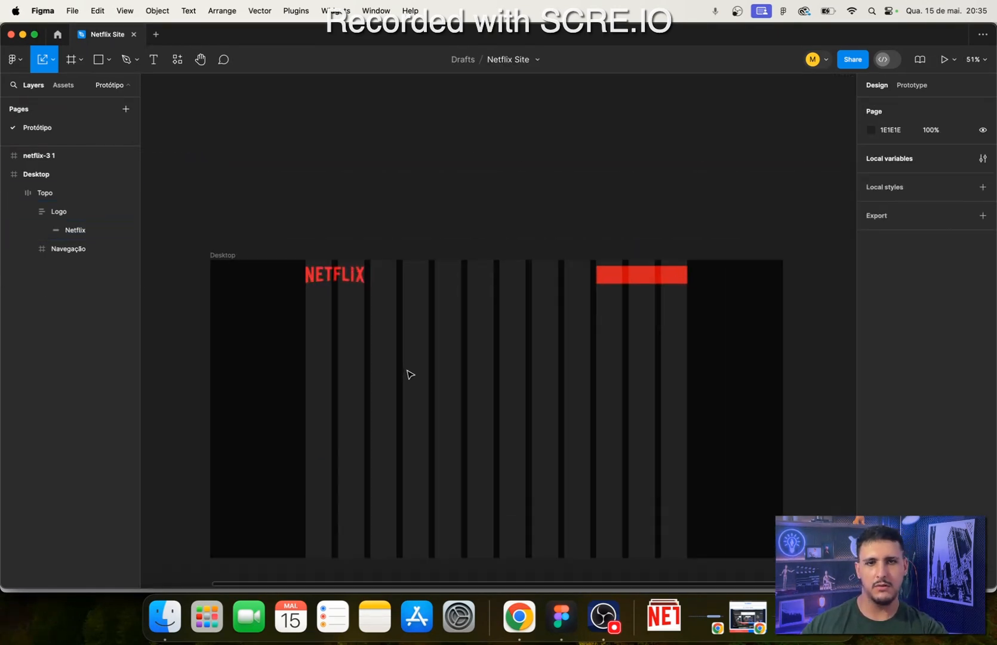
pyautogui.scroll(2, 407, 358)
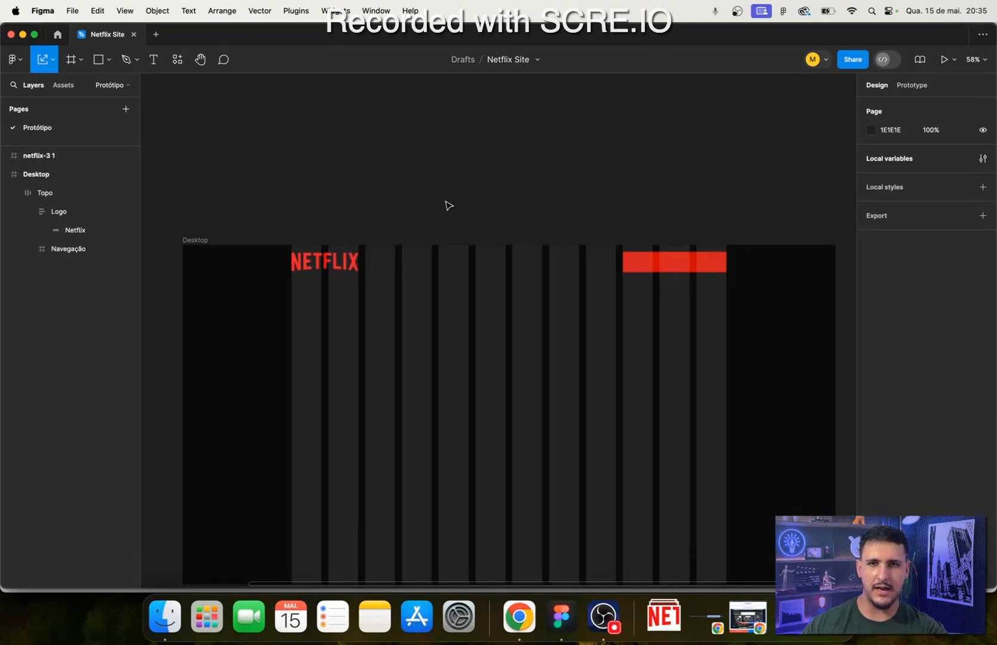
pyautogui.hotkey('ctrl', 'g')
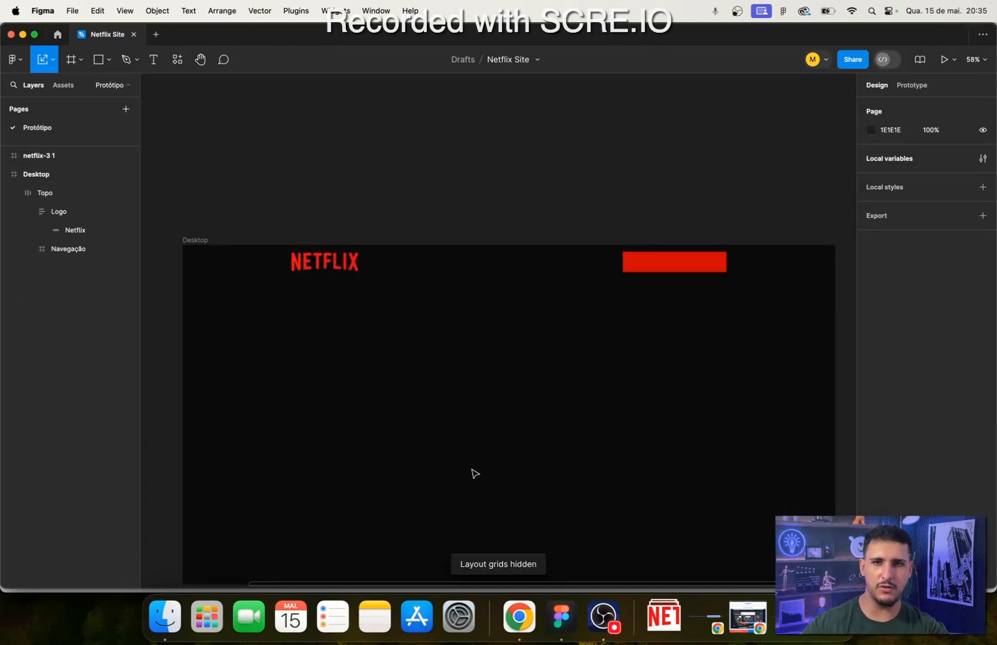
pyautogui.scroll(-2, 499, 499)
pyautogui.scroll(1, 501, 493)
pyautogui.scroll(-8, 496, 495)
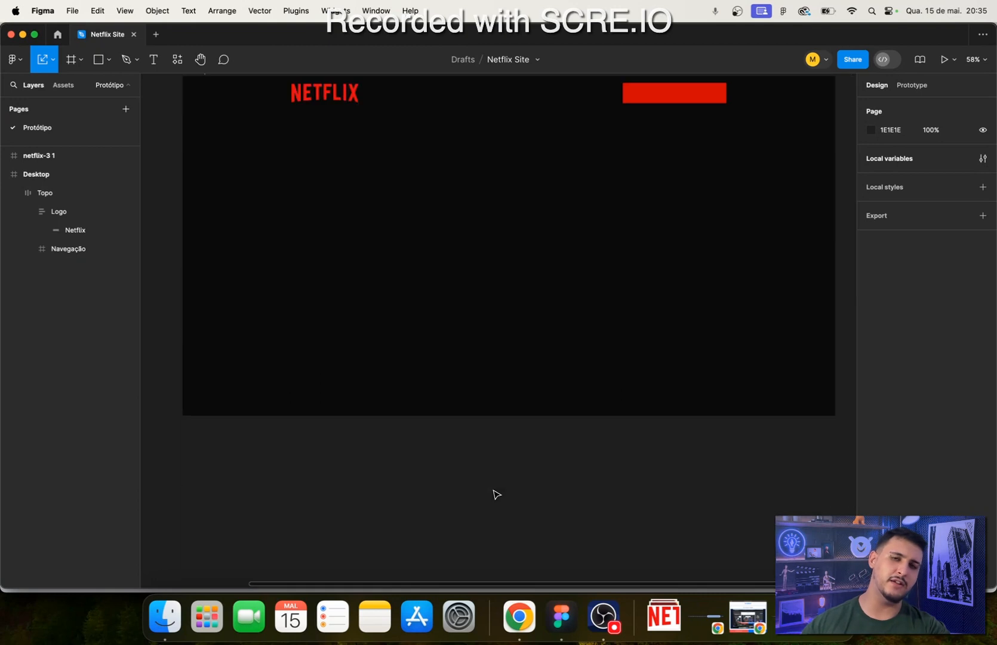
pyautogui.scroll(4, 495, 494)
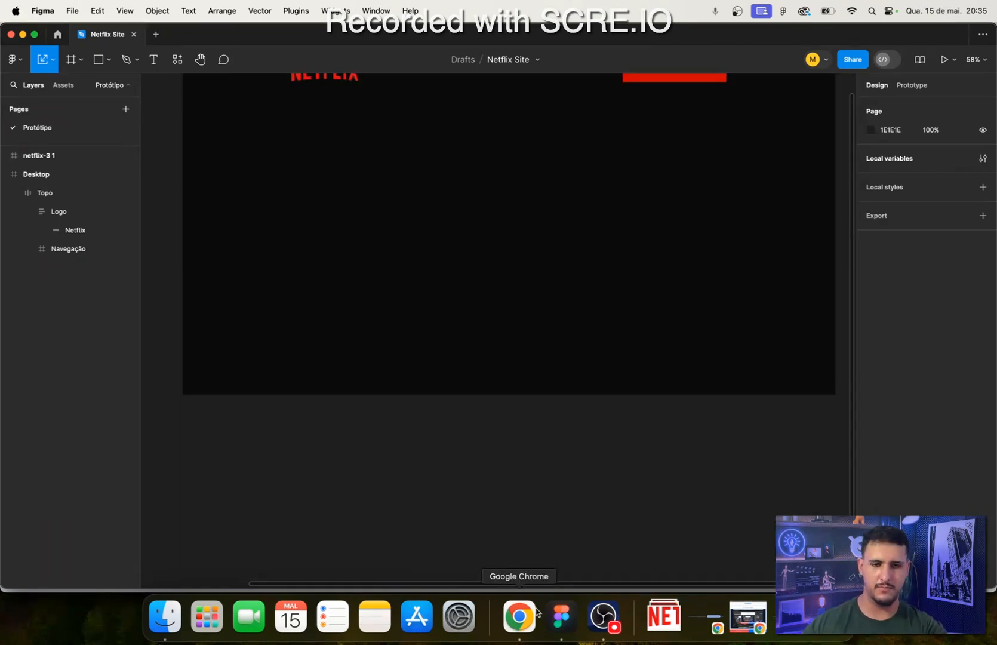
pyautogui.click(507, 615)
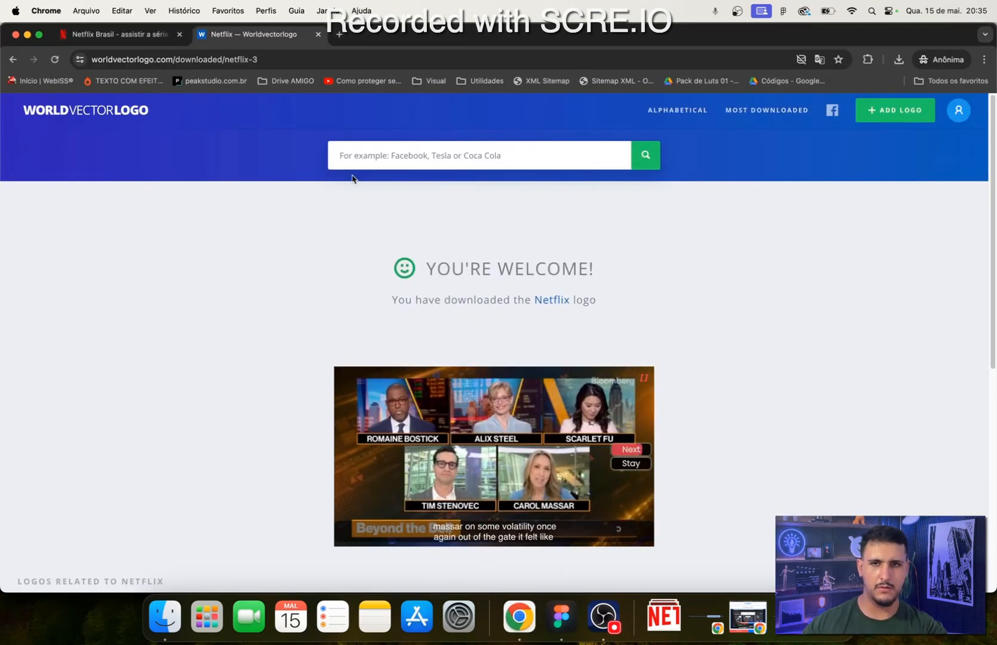
# - Close the Worldvectorlogo tab and clear the screen-sharing notices and Screen Recorder window off the screen
pyautogui.click(317, 34)
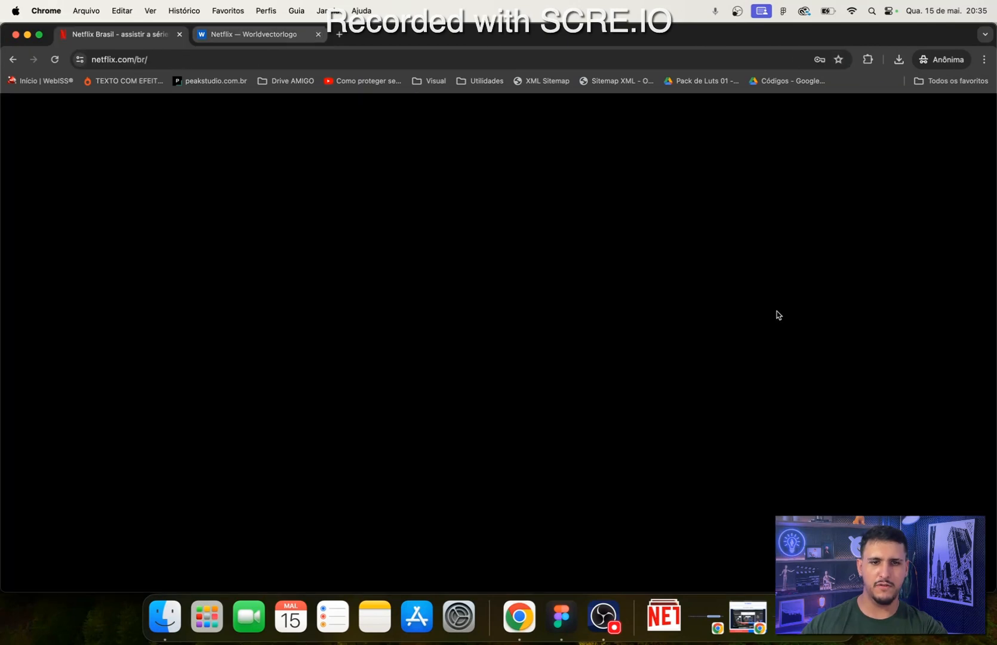
pyautogui.click(787, 617)
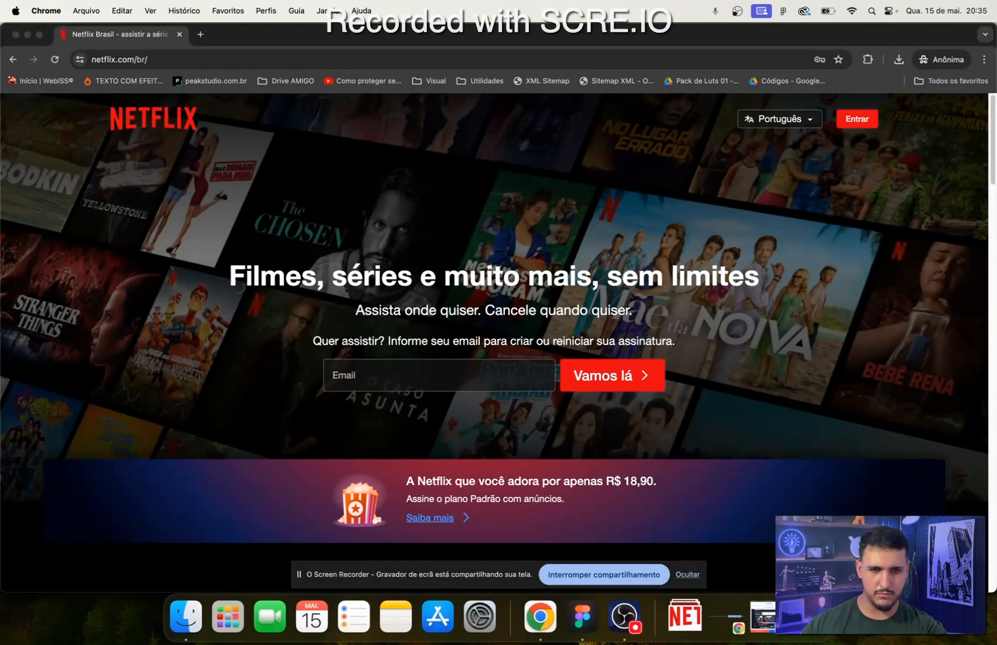
pyautogui.click(712, 616)
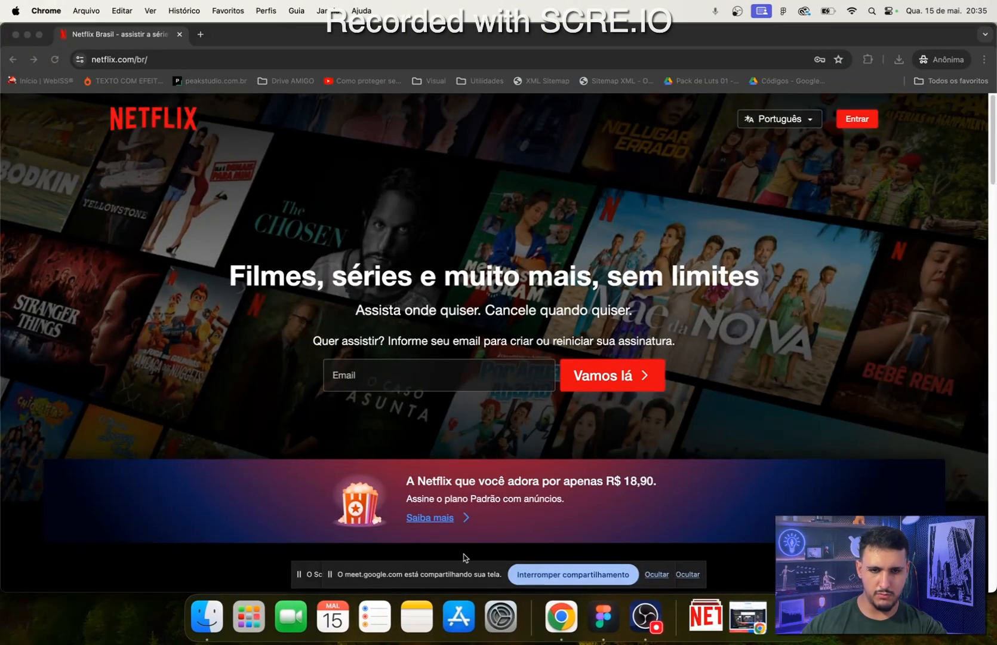
pyautogui.rightClick(561, 615)
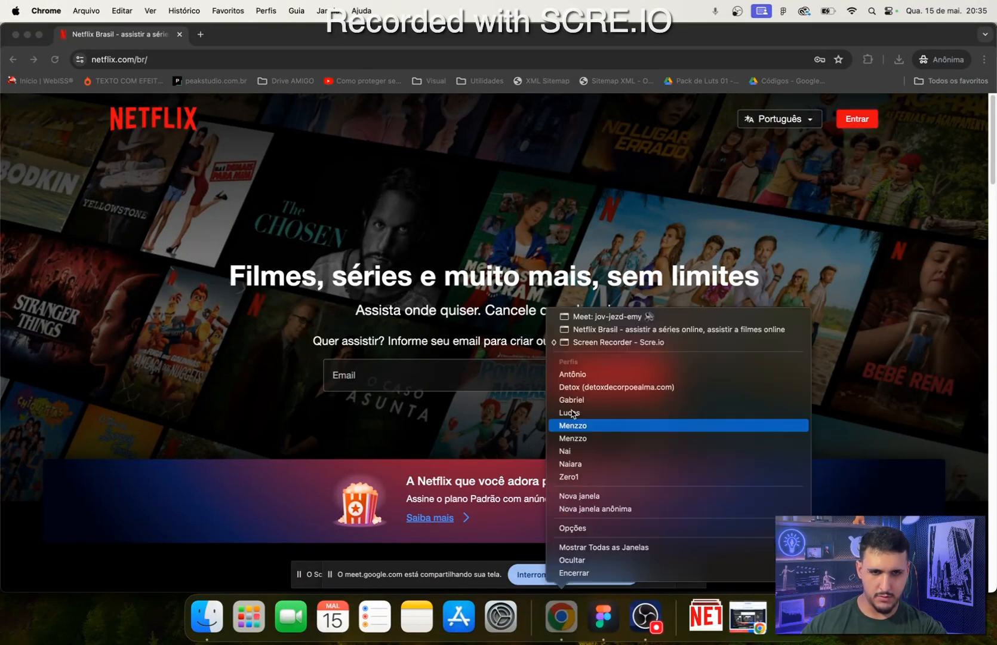
pyautogui.click(682, 343)
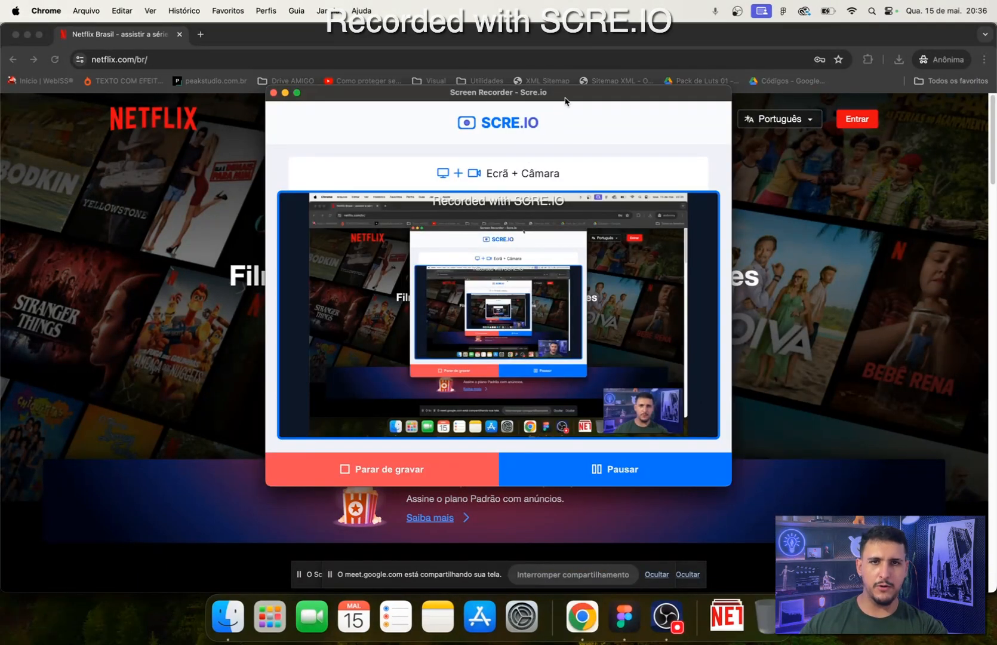
pyautogui.moveTo(564, 100); pyautogui.dragTo(414, 144)
pyautogui.click(617, 621)
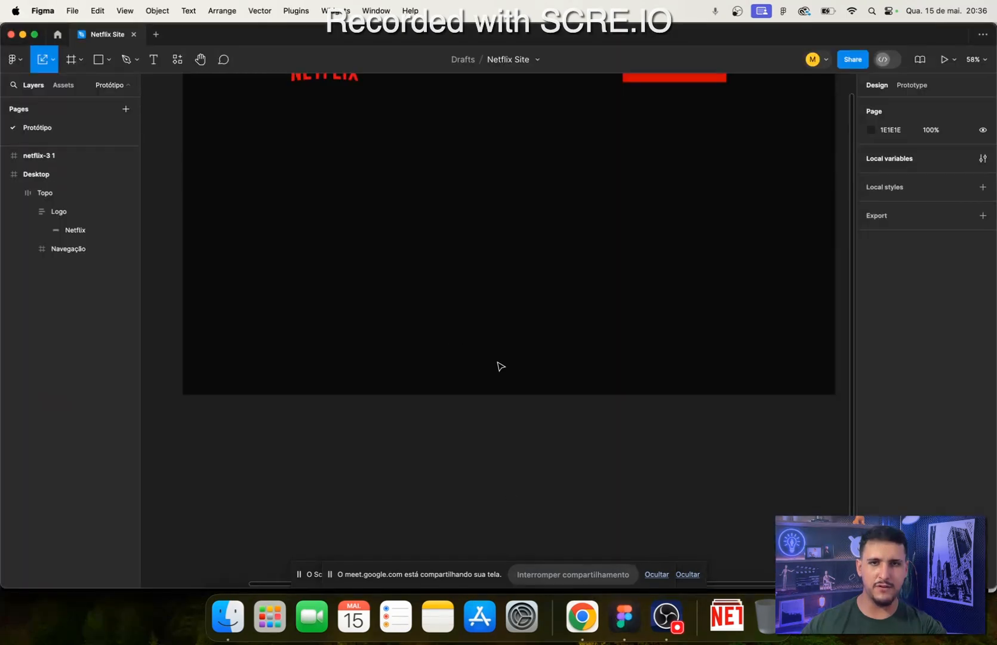
pyautogui.click(697, 576)
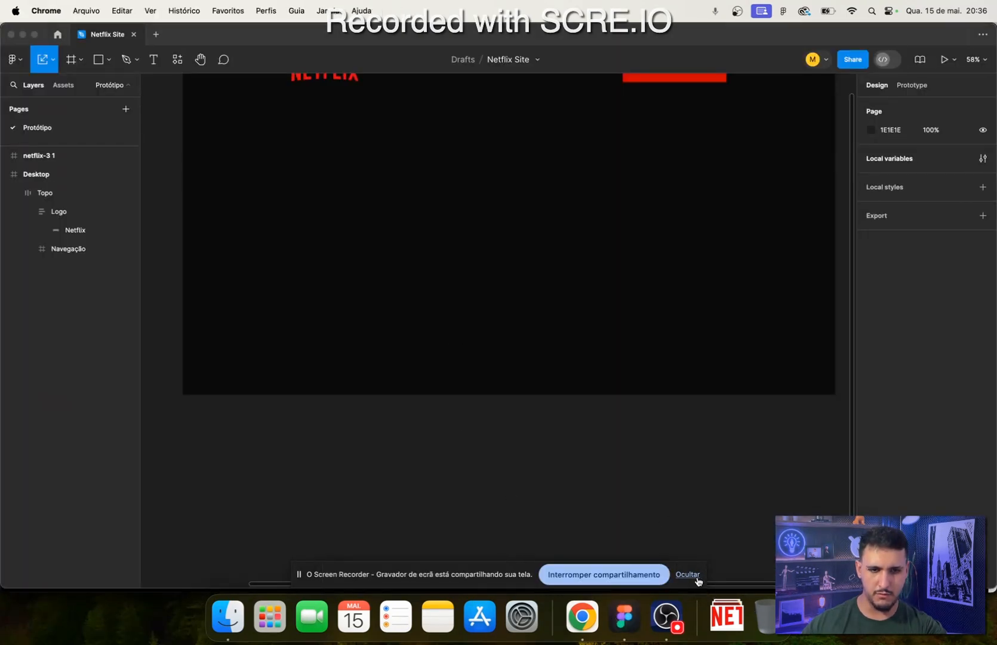
pyautogui.click(658, 574)
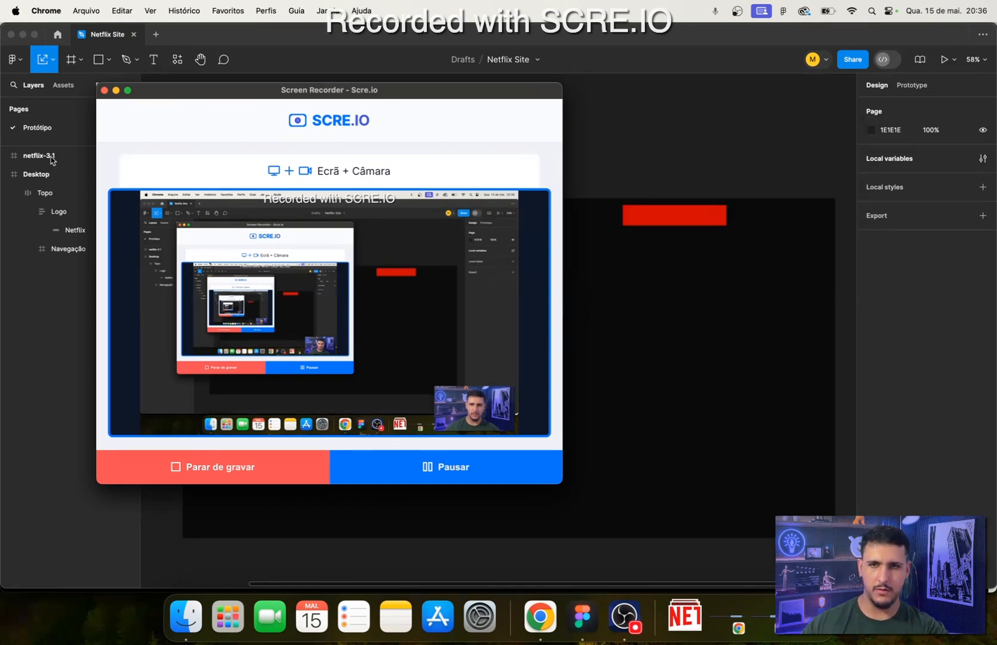
pyautogui.click(116, 90)
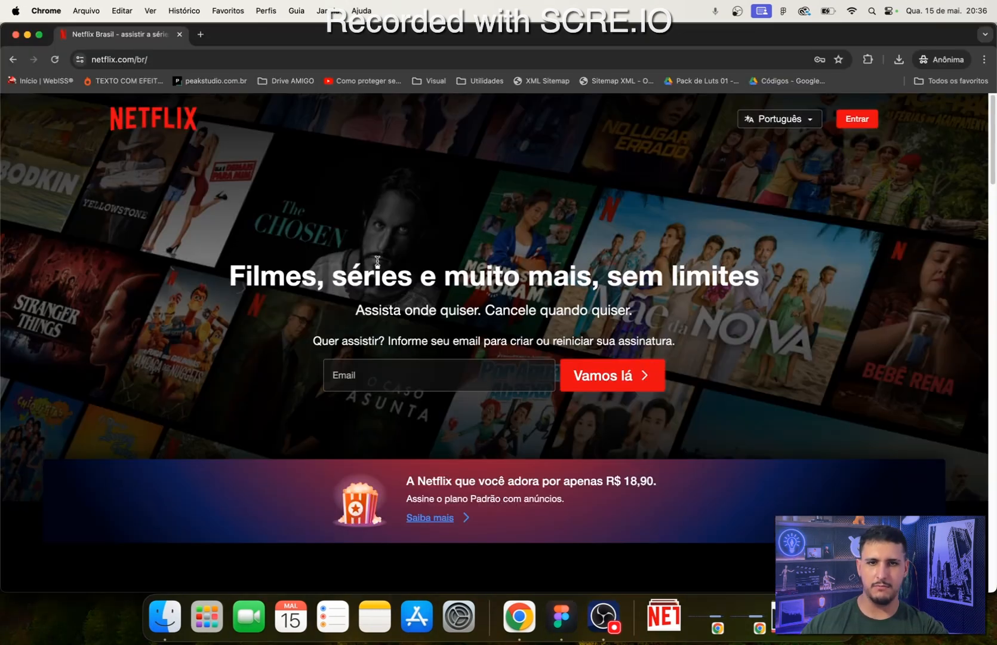
# - Switch to Figma and examine the Logo frame and the red Navegação block in the Topo header
pyautogui.click(562, 615)
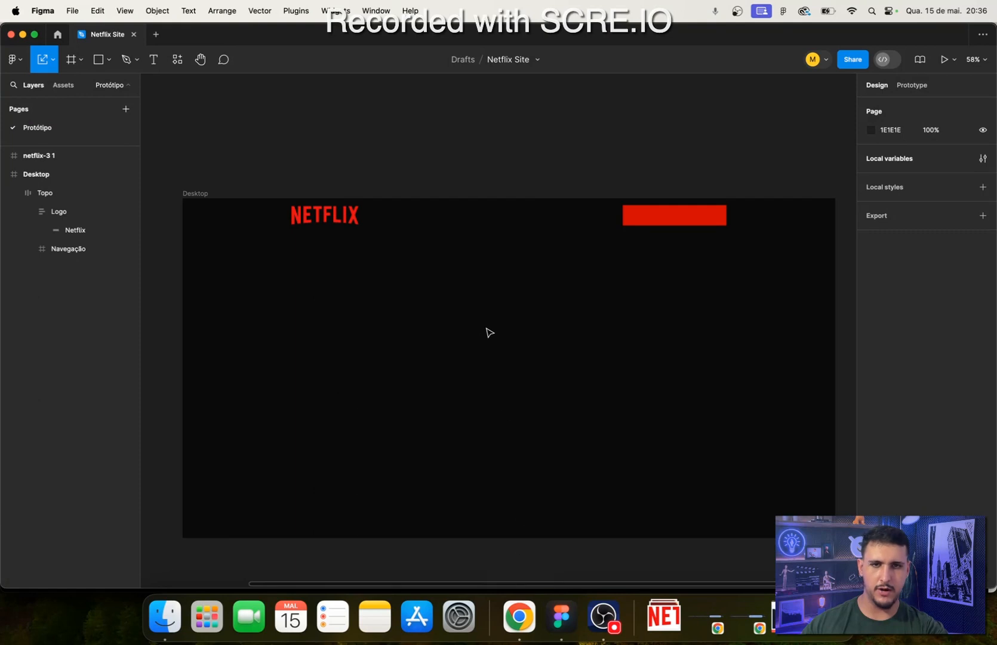
pyautogui.click(311, 223)
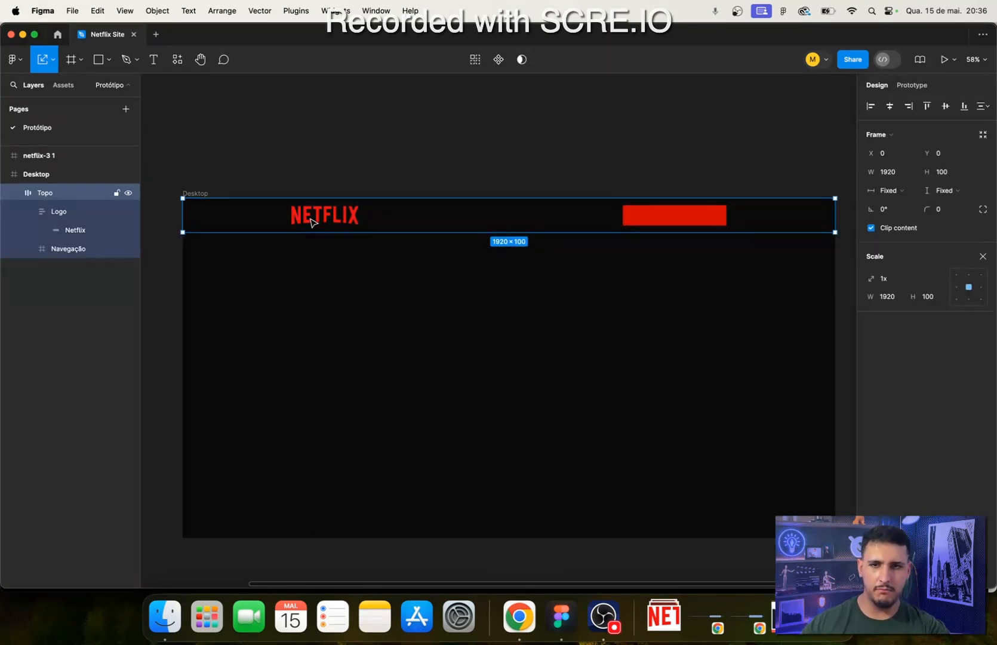
pyautogui.click(311, 222)
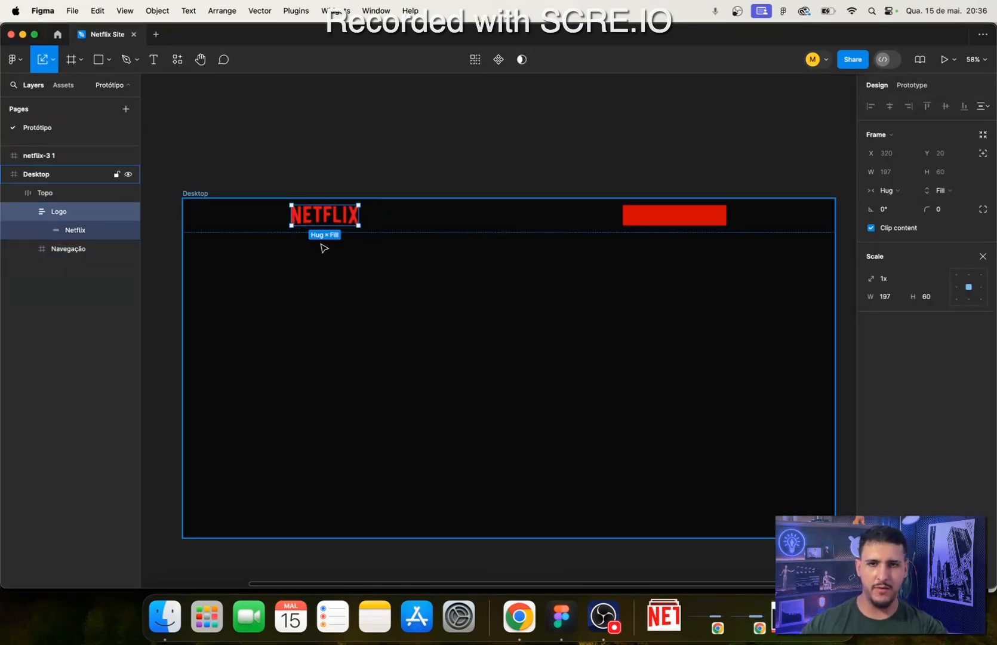
pyautogui.scroll(5, 323, 246)
pyautogui.moveTo(543, 272); pyautogui.dragTo(287, 269)
pyautogui.moveTo(497, 302); pyautogui.dragTo(251, 396)
pyautogui.moveTo(355, 431); pyautogui.dragTo(578, 379)
pyautogui.moveTo(470, 378); pyautogui.dragTo(752, 377)
pyautogui.moveTo(623, 385); pyautogui.dragTo(151, 417)
pyautogui.moveTo(512, 379); pyautogui.dragTo(423, 379)
# - Leave Scale mode with the Navegação frame selected and remove the frame's red fill
pyautogui.click(504, 254)
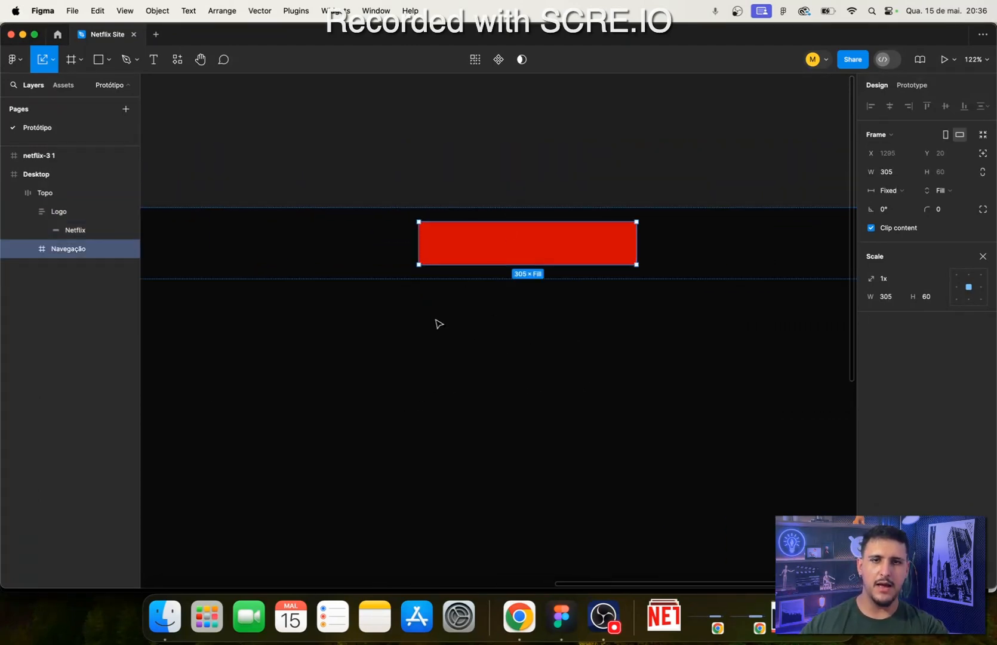
pyautogui.click(983, 257)
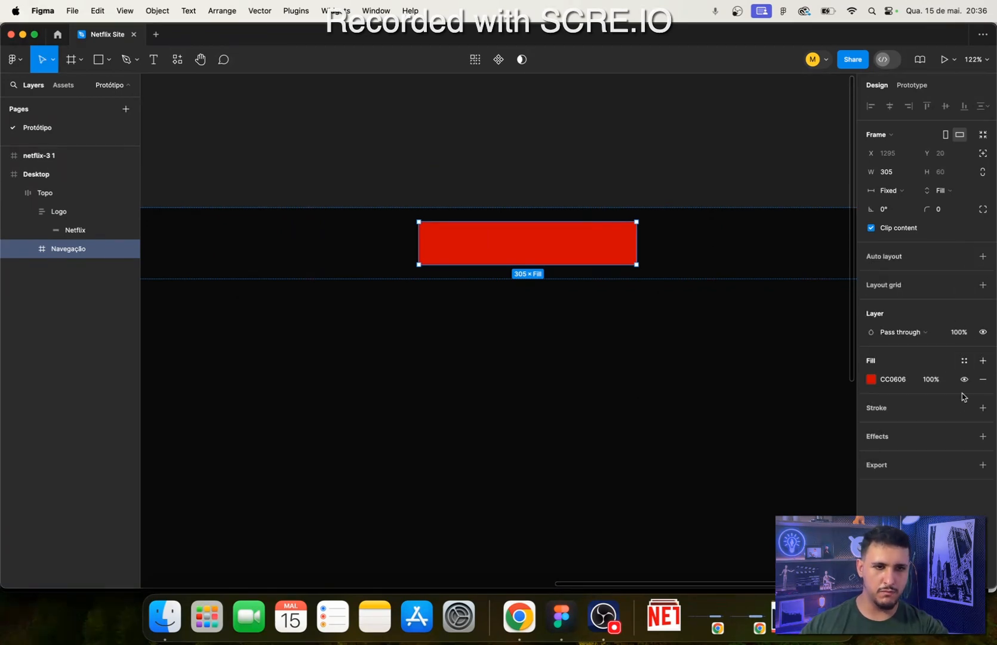
pyautogui.click(983, 380)
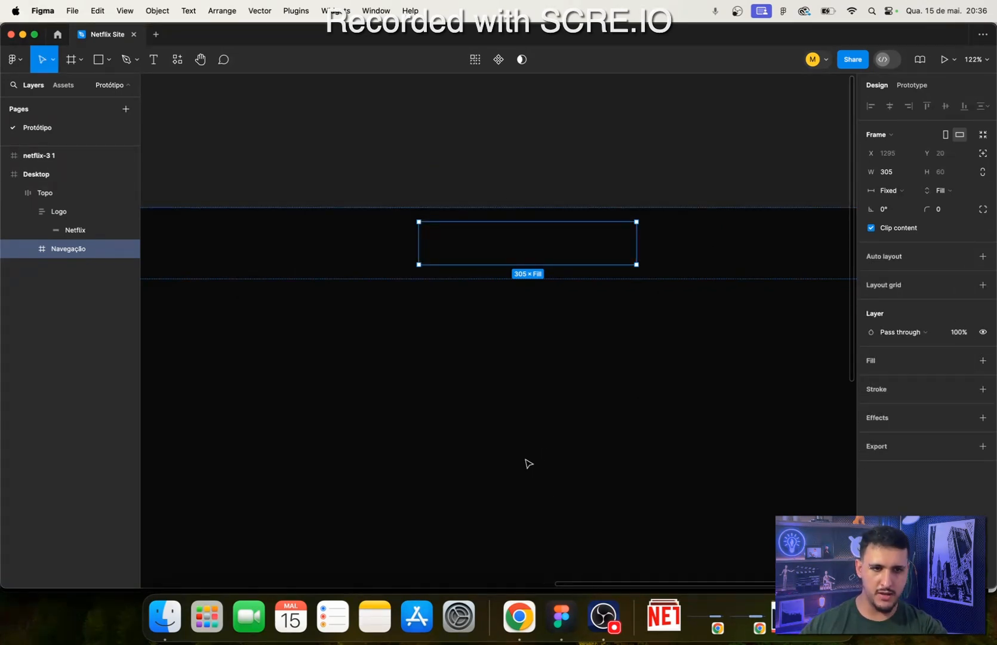
# - Check the Netflix header in Chrome and add the text "Entrar" inside the Navegação frame in Figma
pyautogui.click(519, 616)
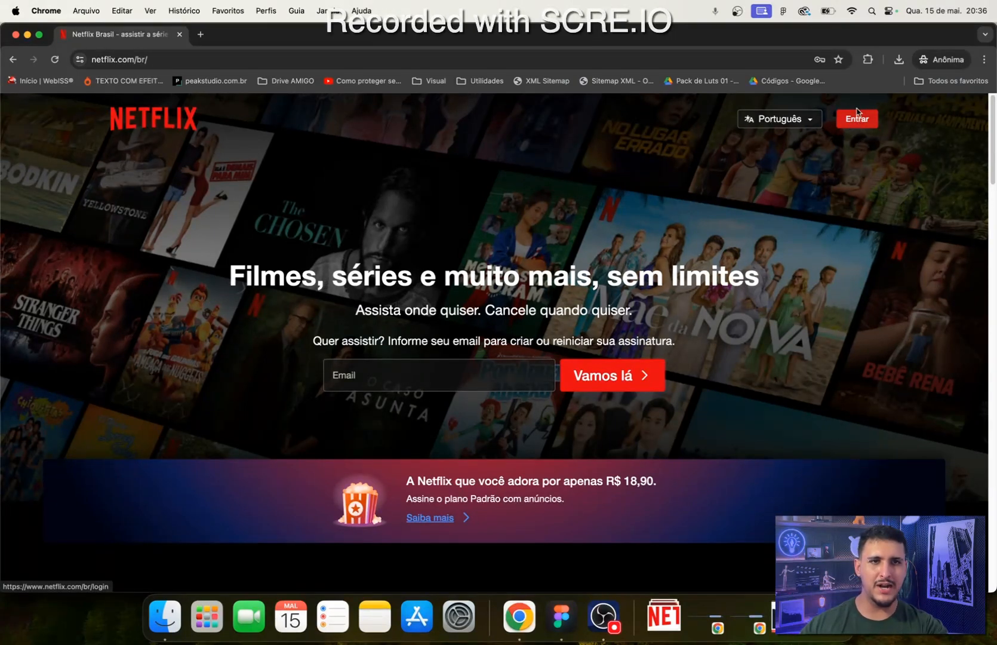
pyautogui.click(561, 616)
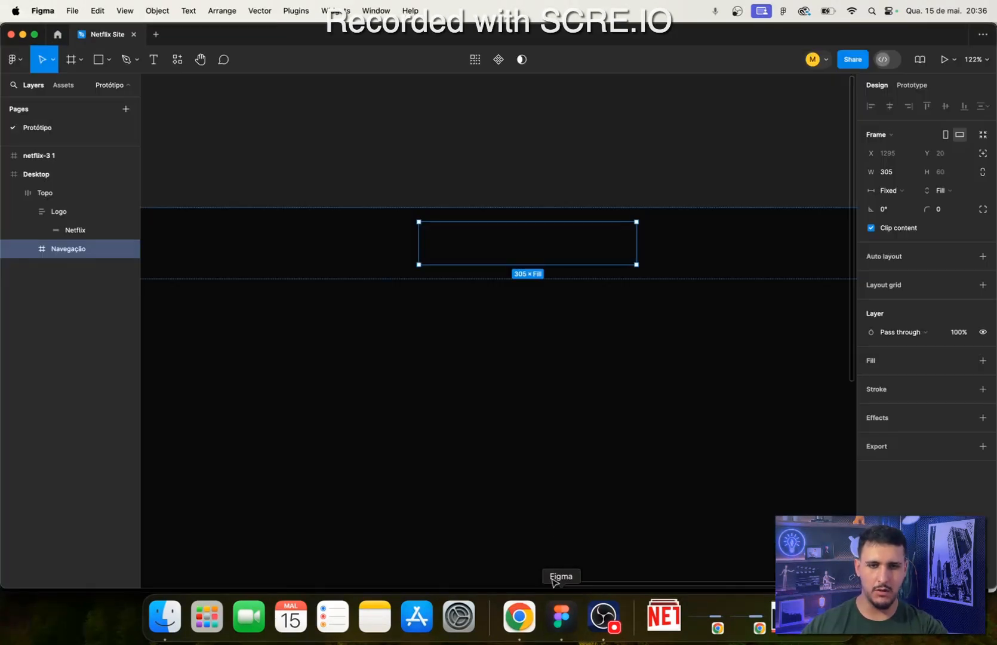
pyautogui.scroll(3, 524, 218)
pyautogui.hscroll(3, 634, 247)
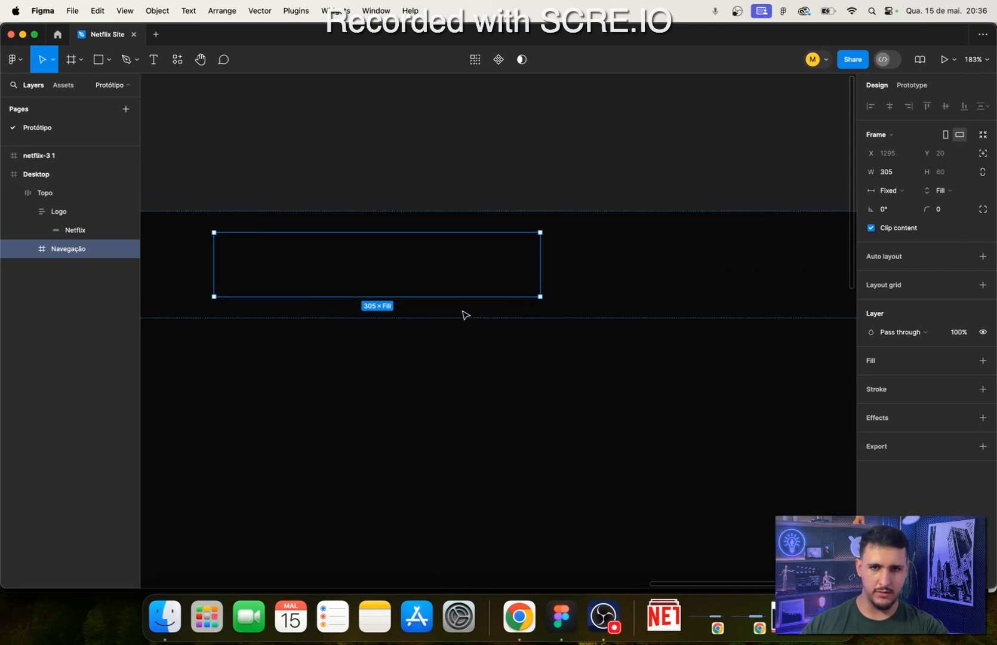
pyautogui.scroll(2, 464, 314)
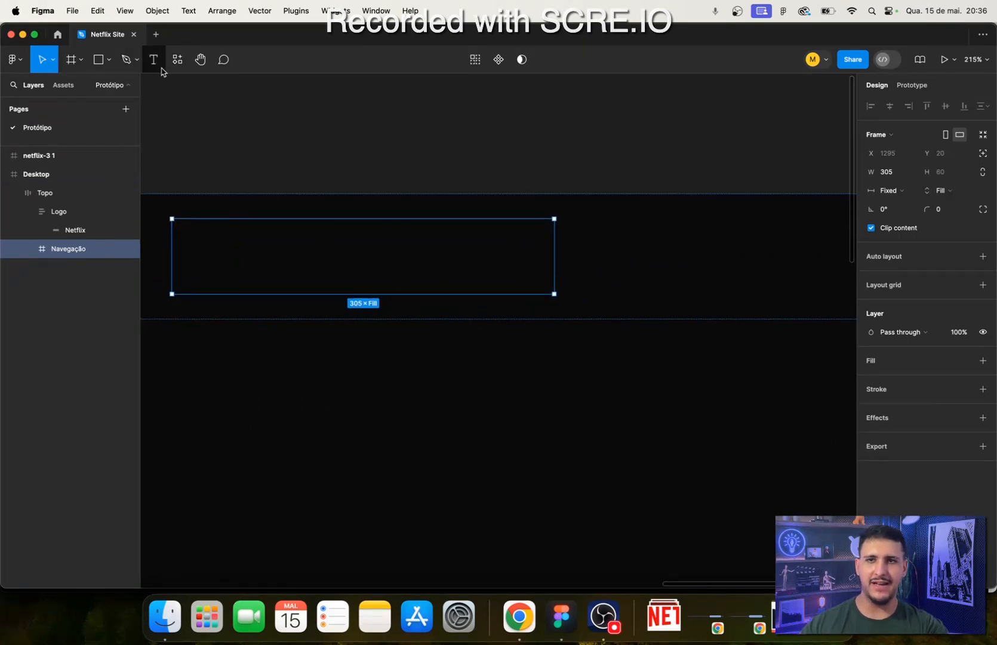
pyautogui.press('t')
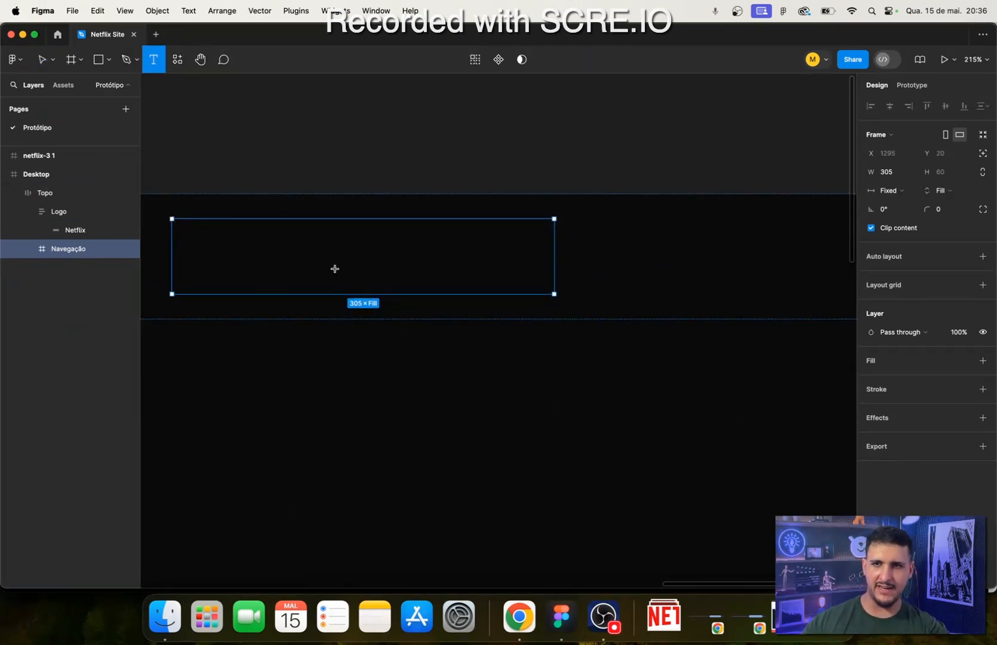
pyautogui.click(453, 269)
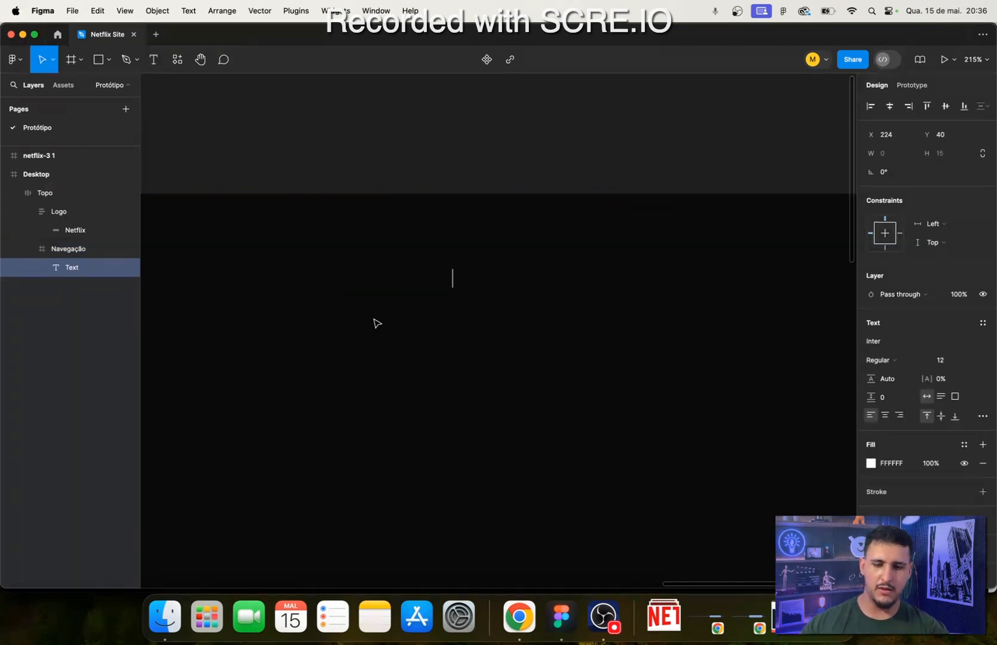
pyautogui.write('Entra')
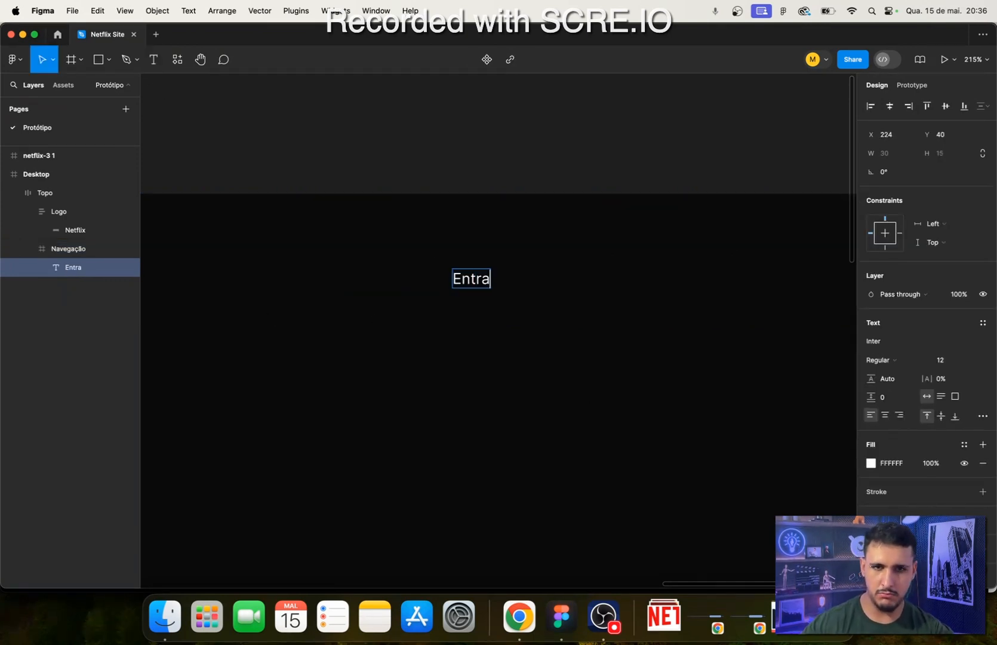
pyautogui.write('r')
pyautogui.press('Escape')
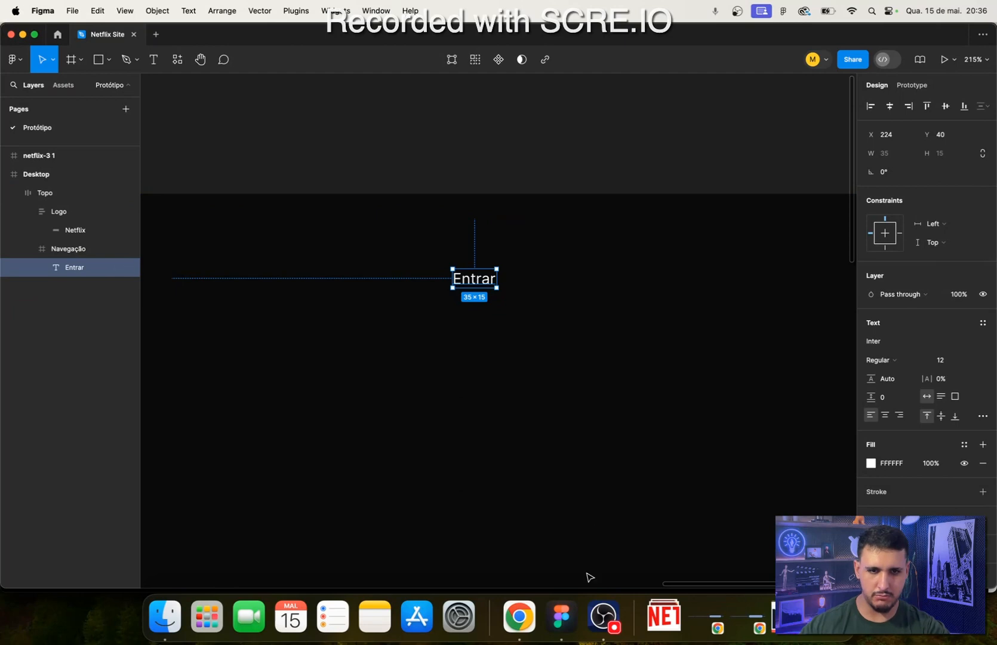
# - Check the Entrar button on the Netflix page in Chrome and view the font options for Figma's Entrar text
pyautogui.click(519, 617)
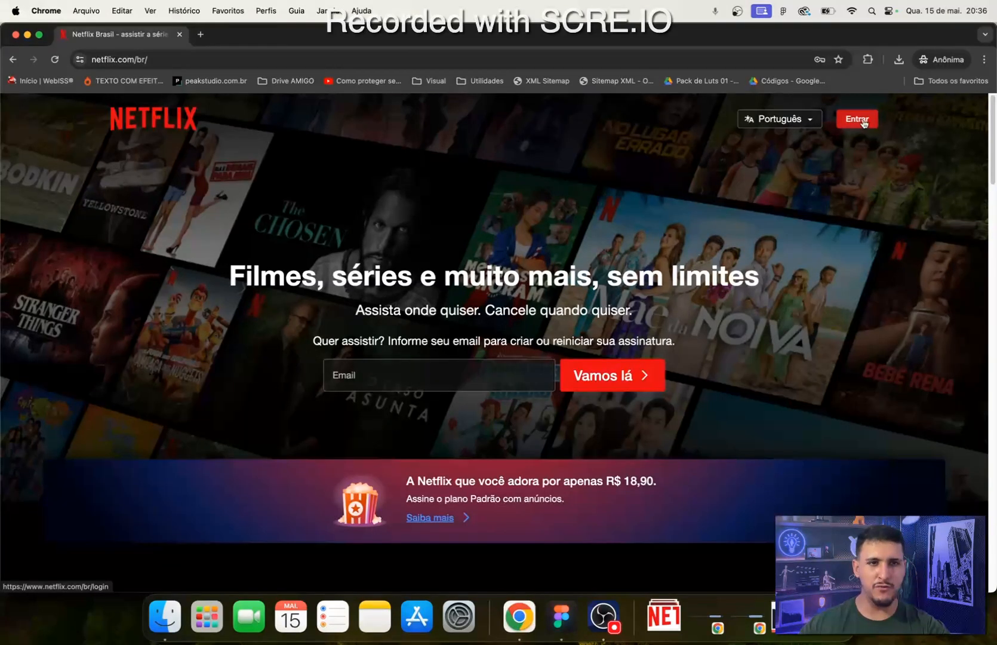
pyautogui.click(561, 616)
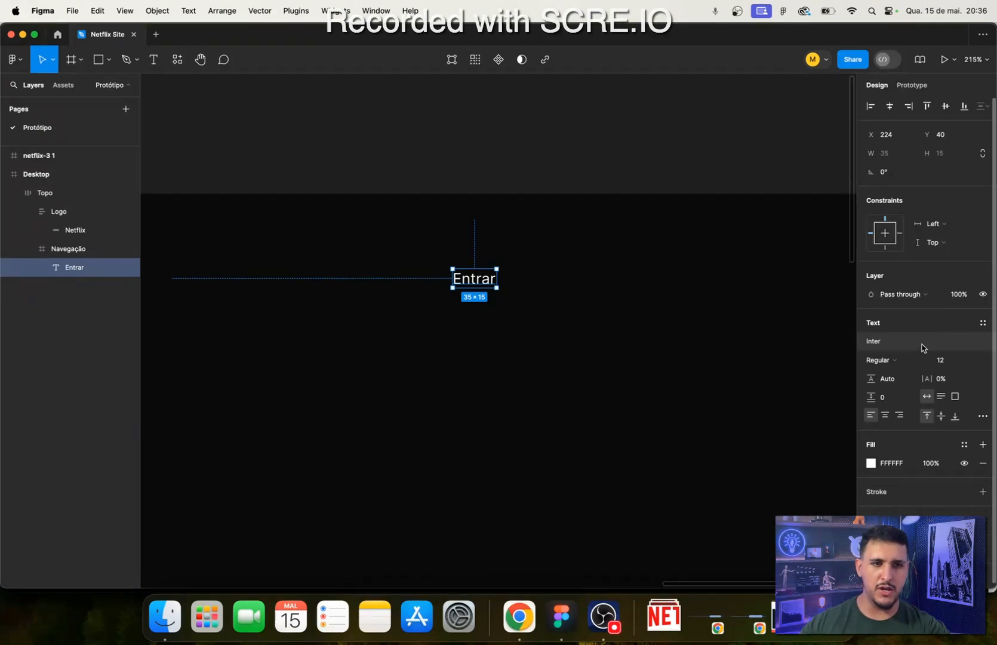
pyautogui.click(894, 347)
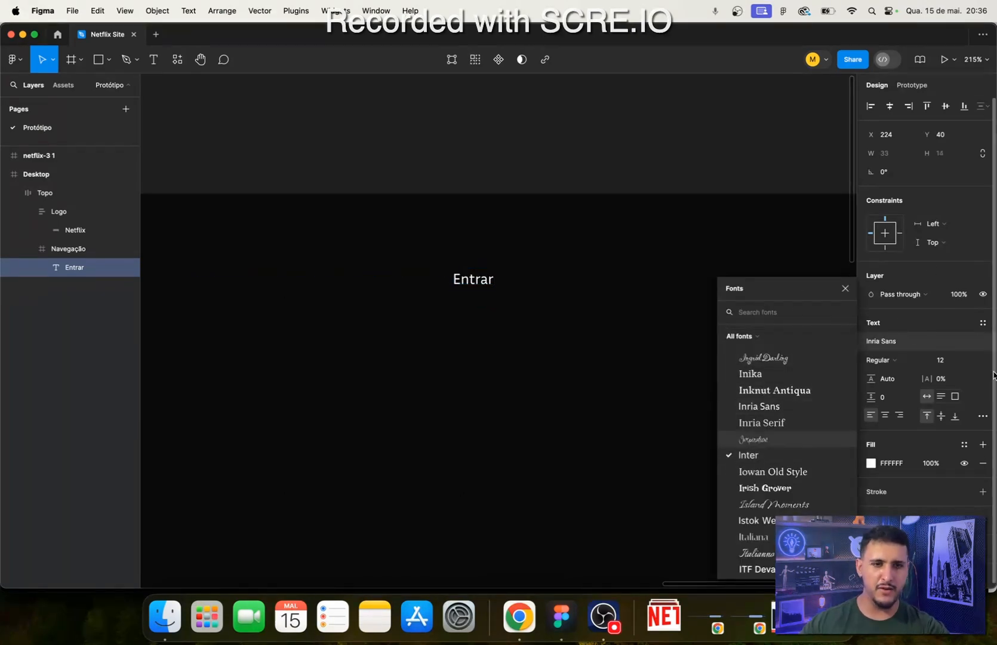
pyautogui.click(508, 421)
pyautogui.click(487, 272)
pyautogui.doubleClick(487, 273)
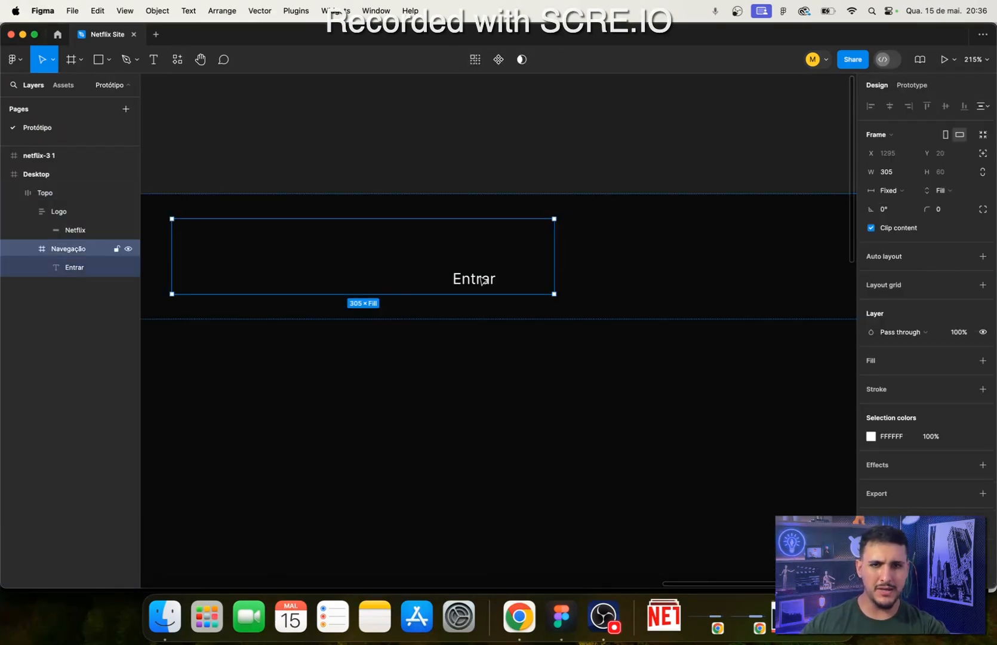
pyautogui.doubleClick(486, 276)
# - Switch to Chrome and inspect the font styles of the "Filmes, séries e muito mais, sem limites" heading with the developer tools, closing them when done
pyautogui.click(520, 630)
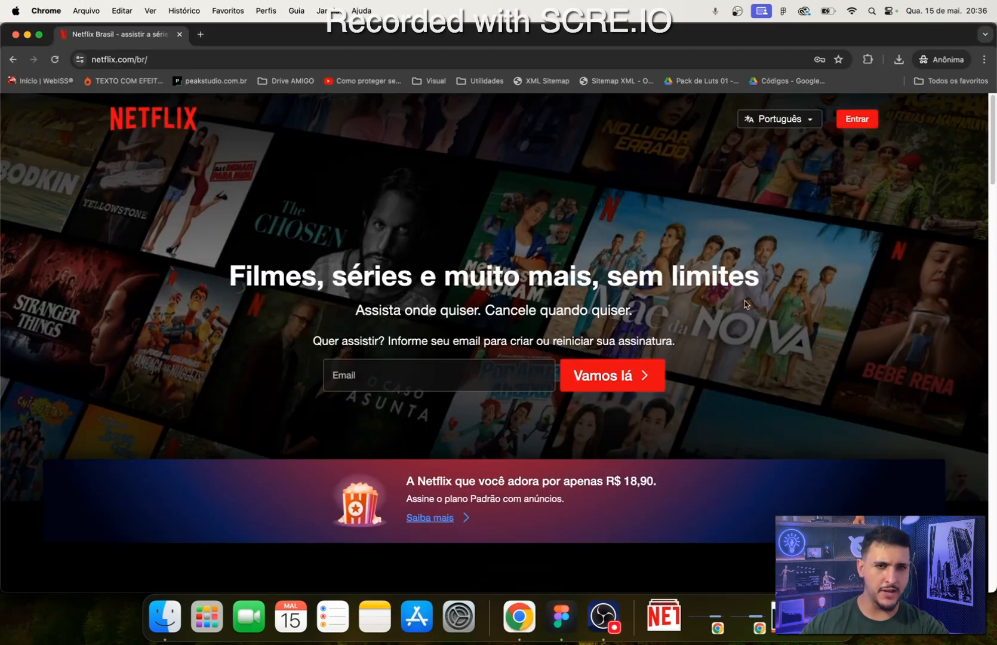
pyautogui.rightClick(783, 278)
pyautogui.rightClick(655, 217)
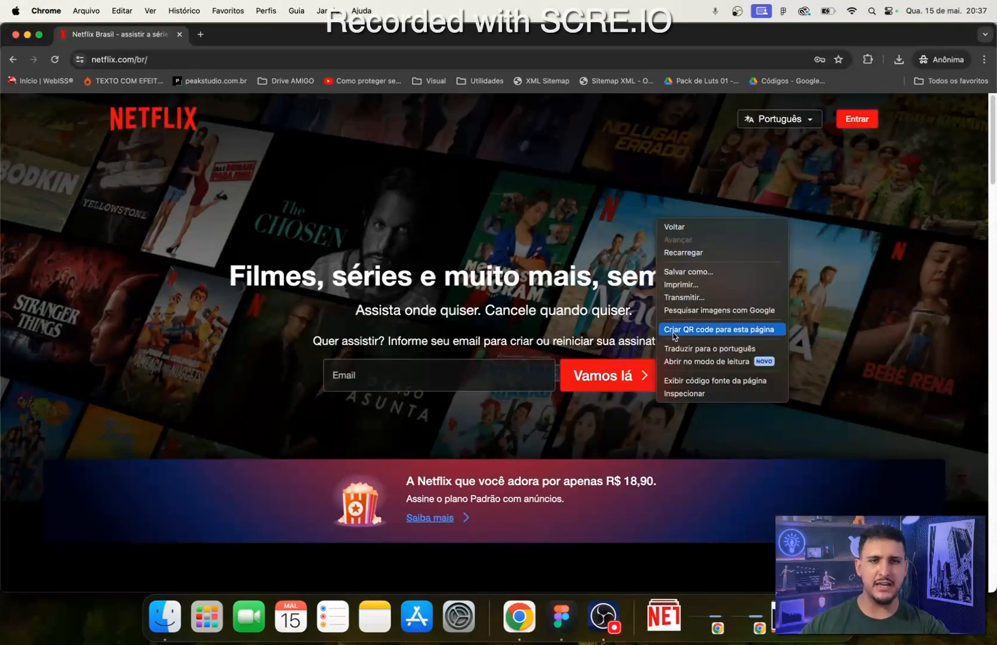
pyautogui.click(678, 390)
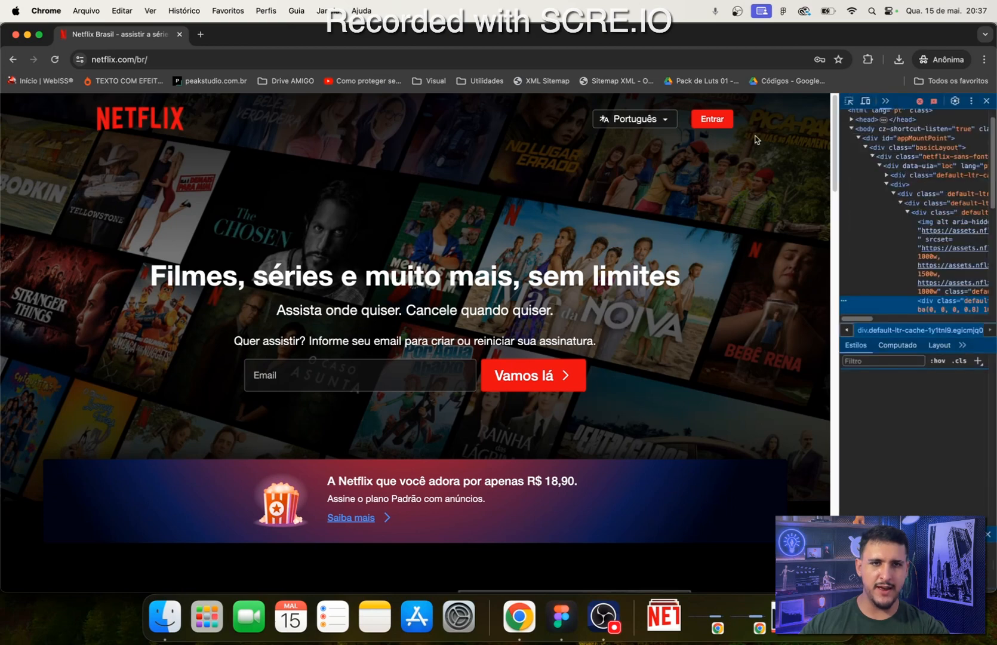
pyautogui.press('super+shift+c')
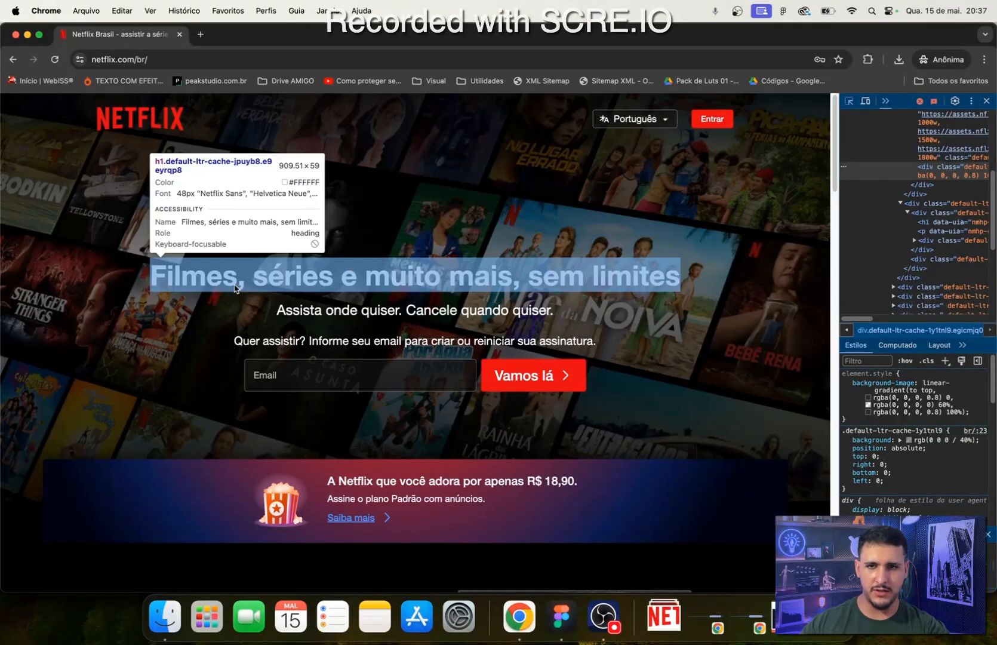
pyautogui.click(249, 286)
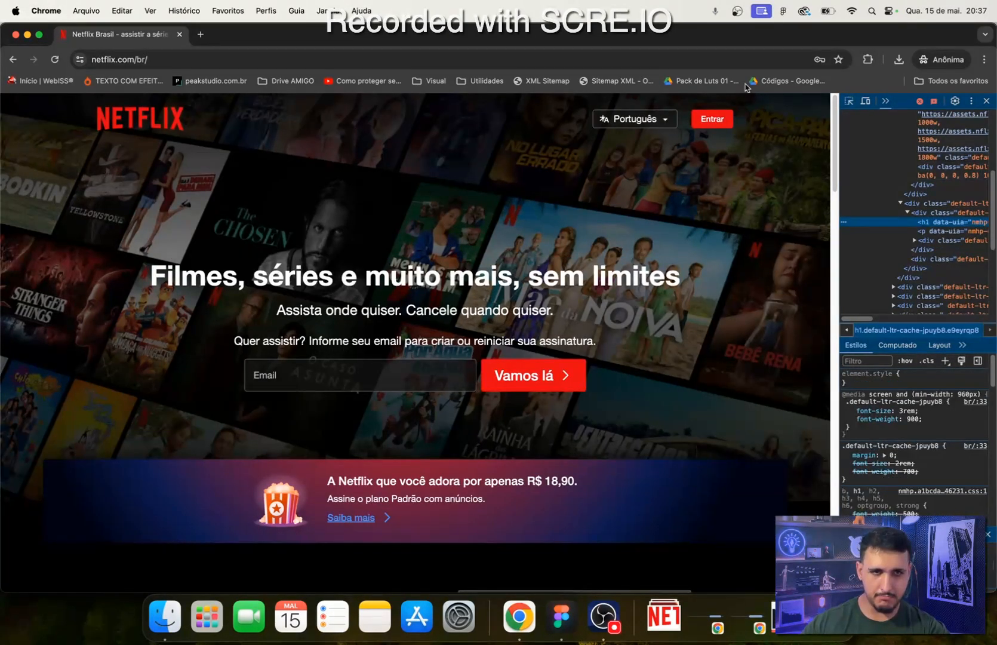
pyautogui.click(861, 99)
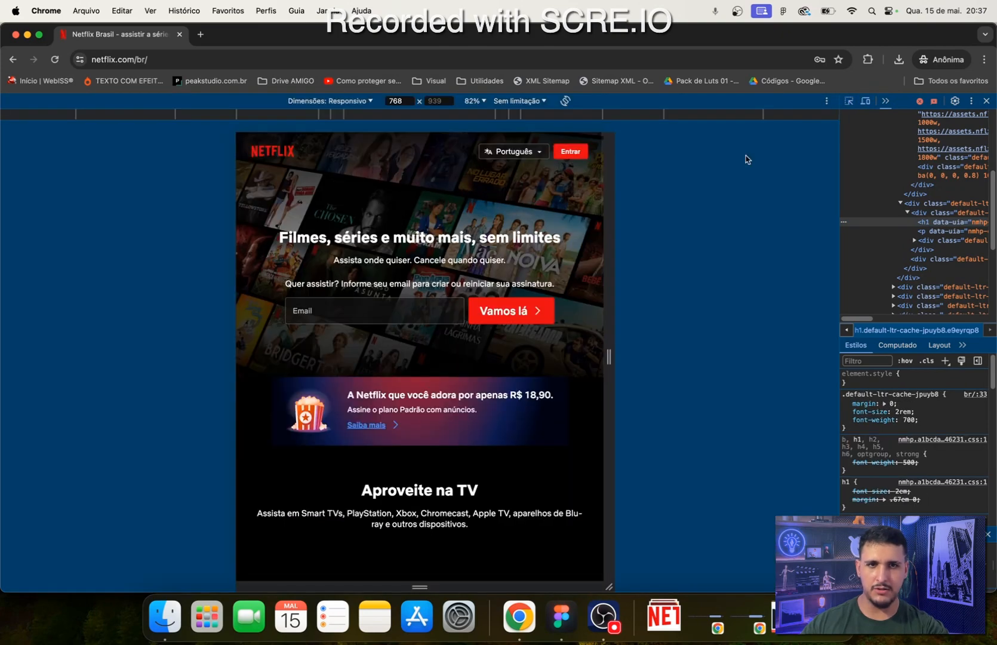
pyautogui.click(859, 102)
pyautogui.click(849, 101)
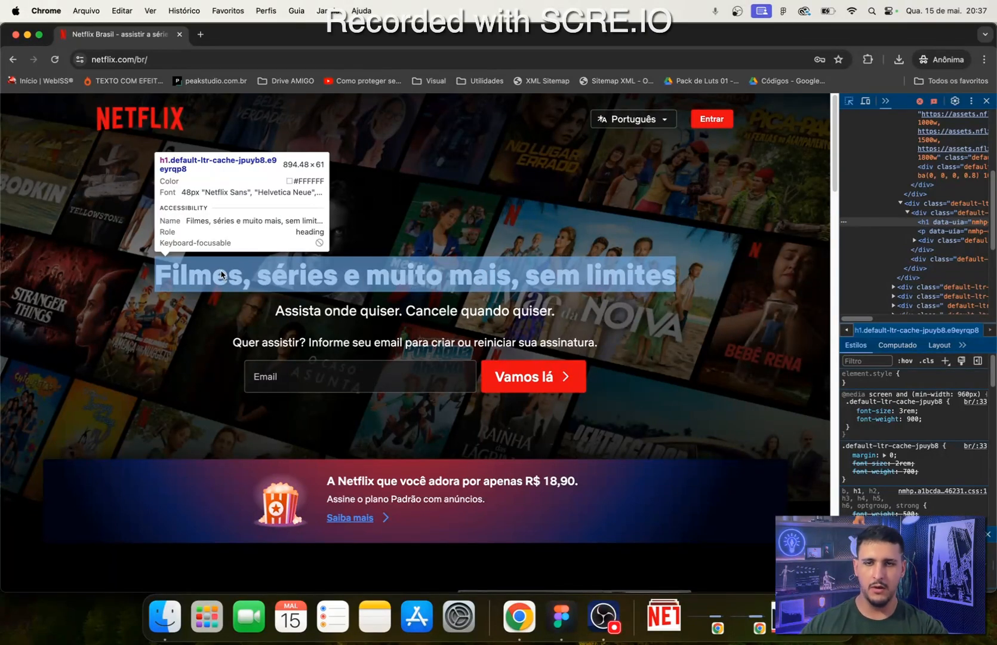
pyautogui.click(988, 102)
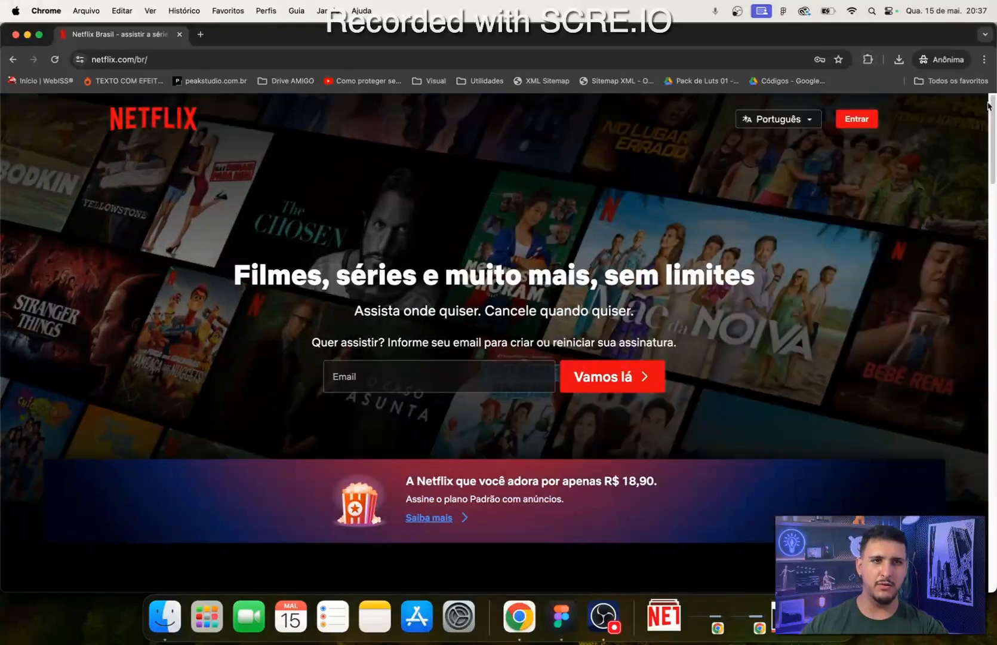
# - Switch to Figma and move the Entrar text up inside the Navegação frame to about X 215, Y 18
pyautogui.click(562, 618)
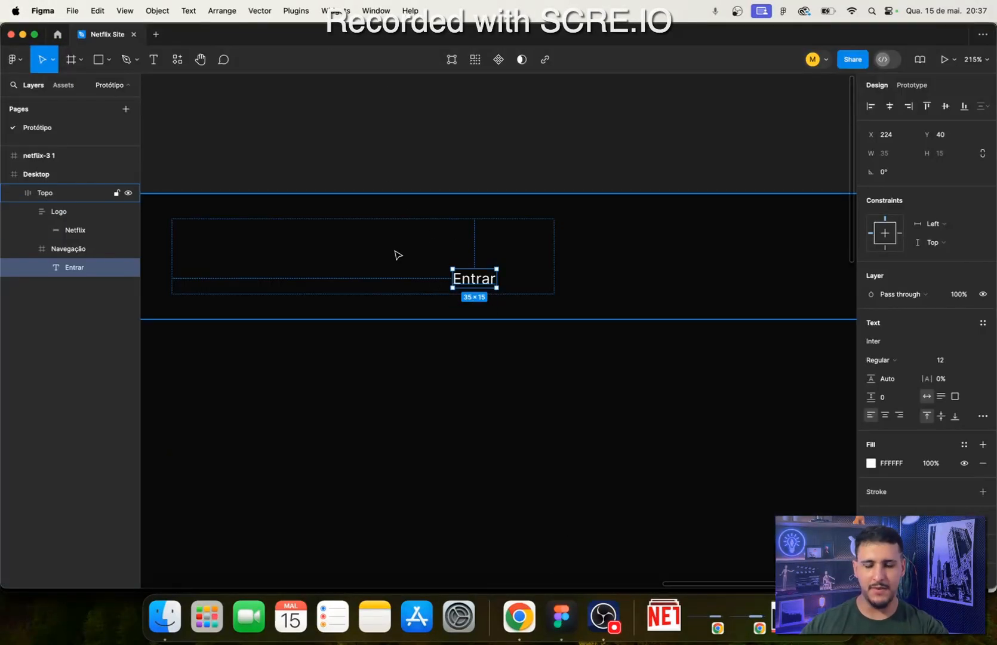
pyautogui.scroll(3, 507, 321)
pyautogui.scroll(-3, 468, 311)
pyautogui.scroll(3, 456, 313)
pyautogui.hscroll(-10, 601, 362)
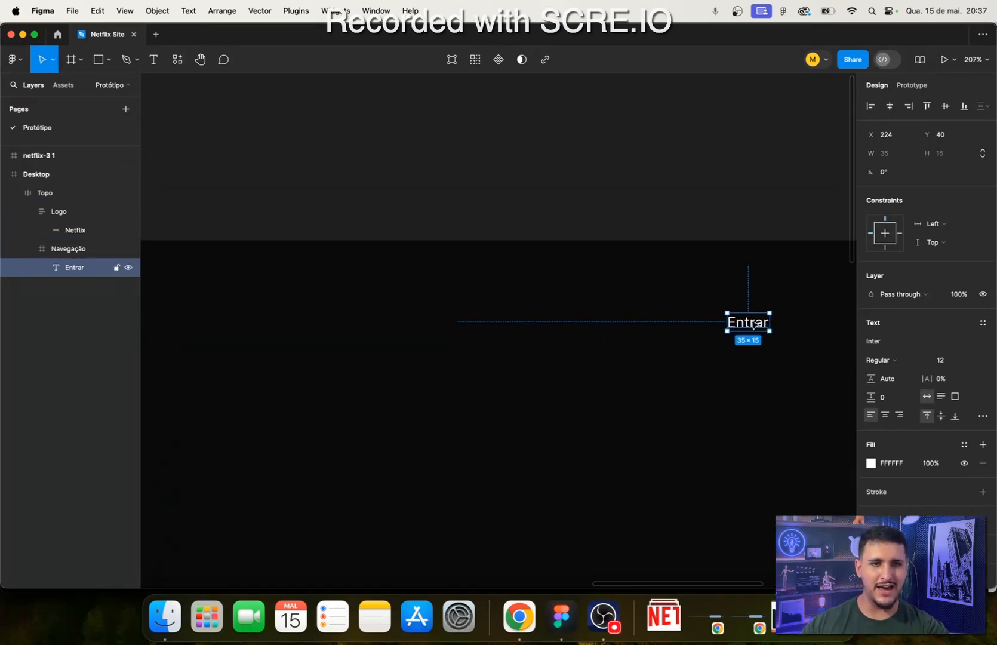
pyautogui.moveTo(766, 326); pyautogui.dragTo(581, 326)
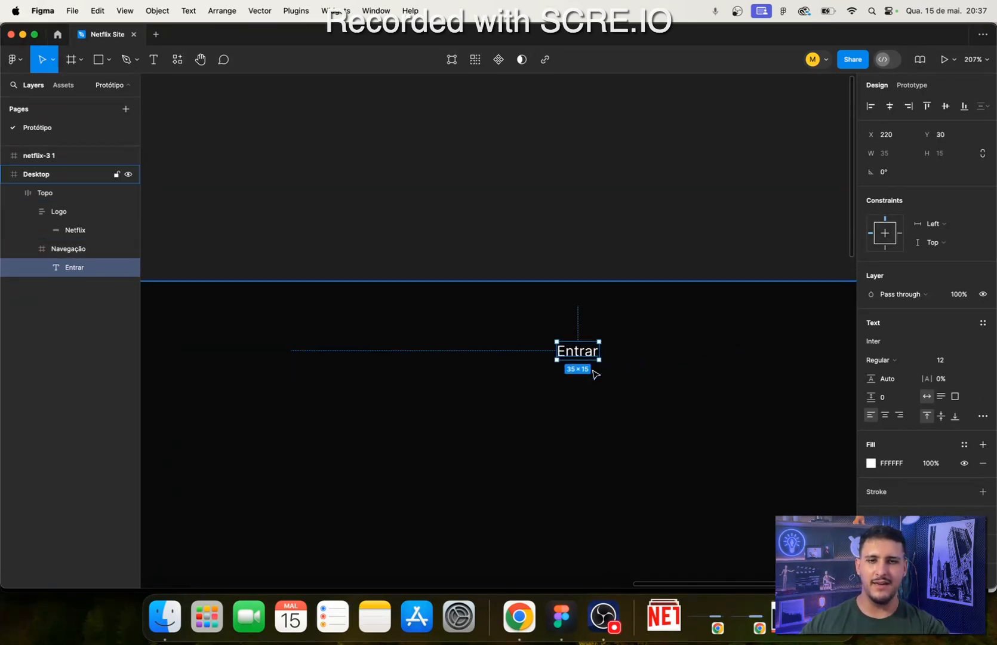
pyautogui.scroll(2, 594, 372)
pyautogui.scroll(-6, 567, 382)
pyautogui.scroll(-4, 538, 418)
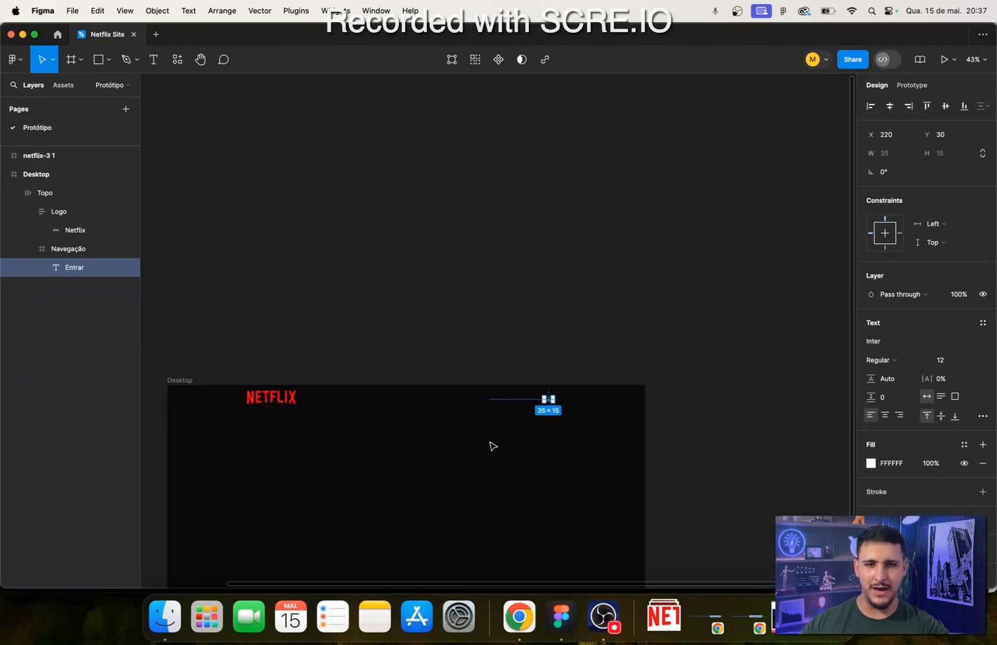
pyautogui.scroll(10, 556, 409)
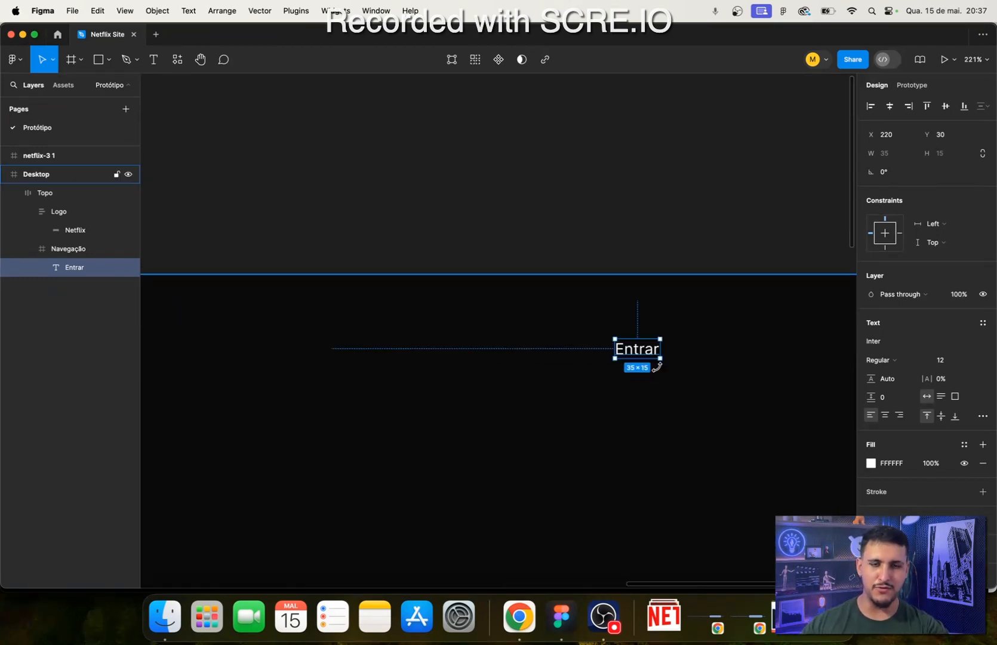
pyautogui.scroll(-4, 603, 358)
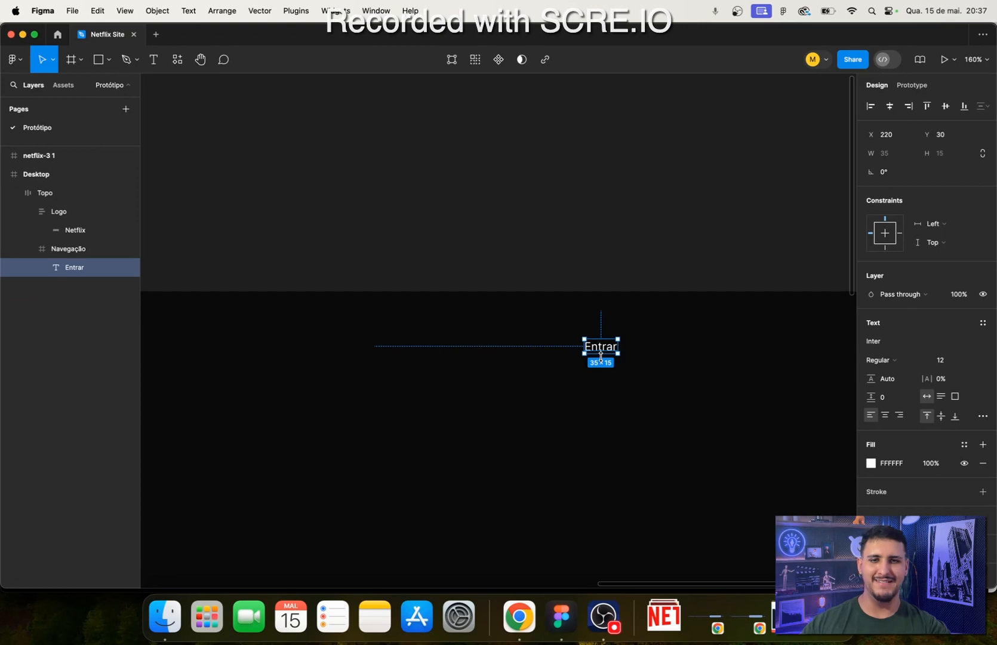
pyautogui.scroll(2, 604, 304)
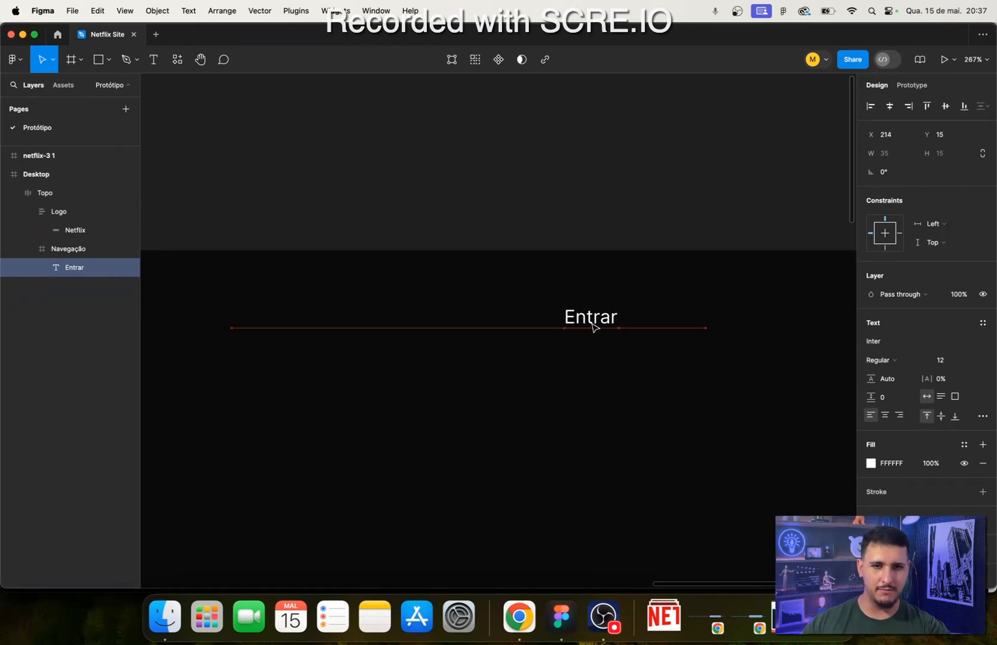
# - Switch to Chrome and inspect the font size and weight of the header's Entrar button with the developer tools, closing them when done
pyautogui.press('super+Tab')
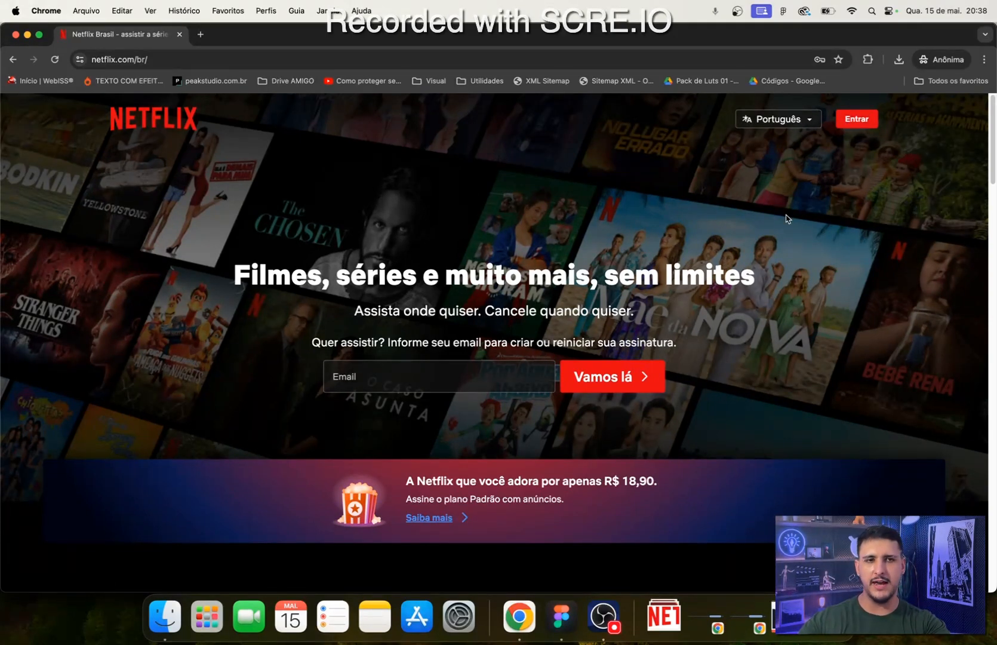
pyautogui.click(553, 633)
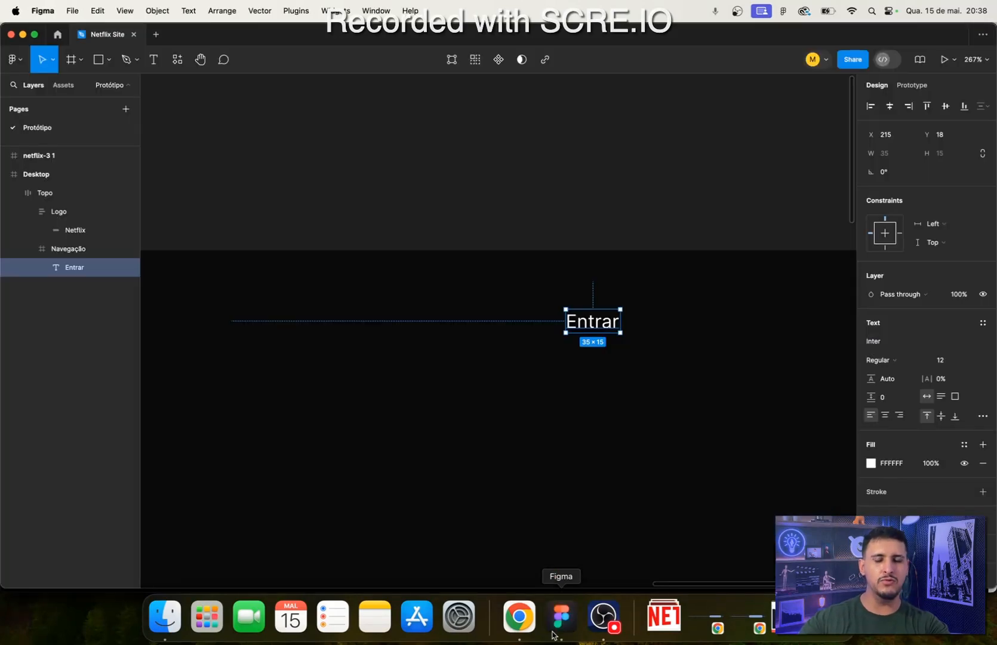
pyautogui.click(518, 616)
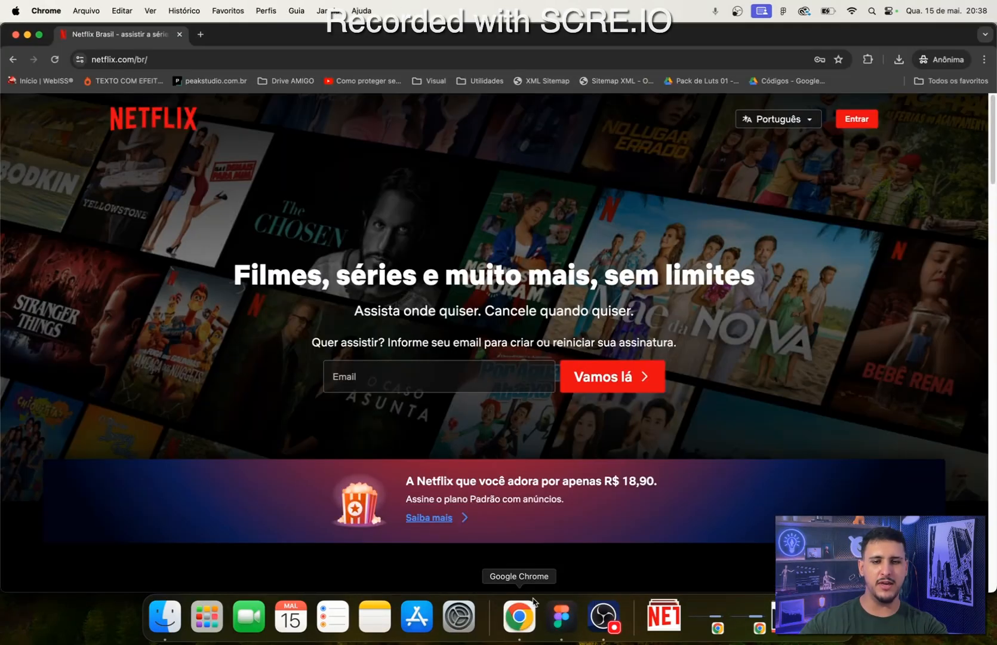
pyautogui.rightClick(796, 267)
pyautogui.click(819, 439)
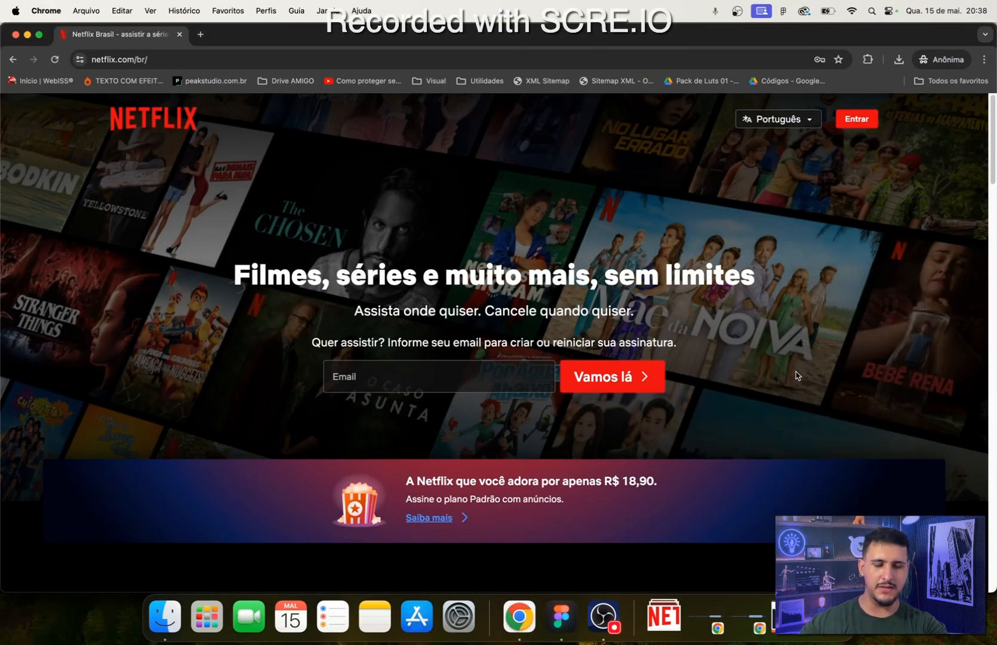
pyautogui.click(850, 103)
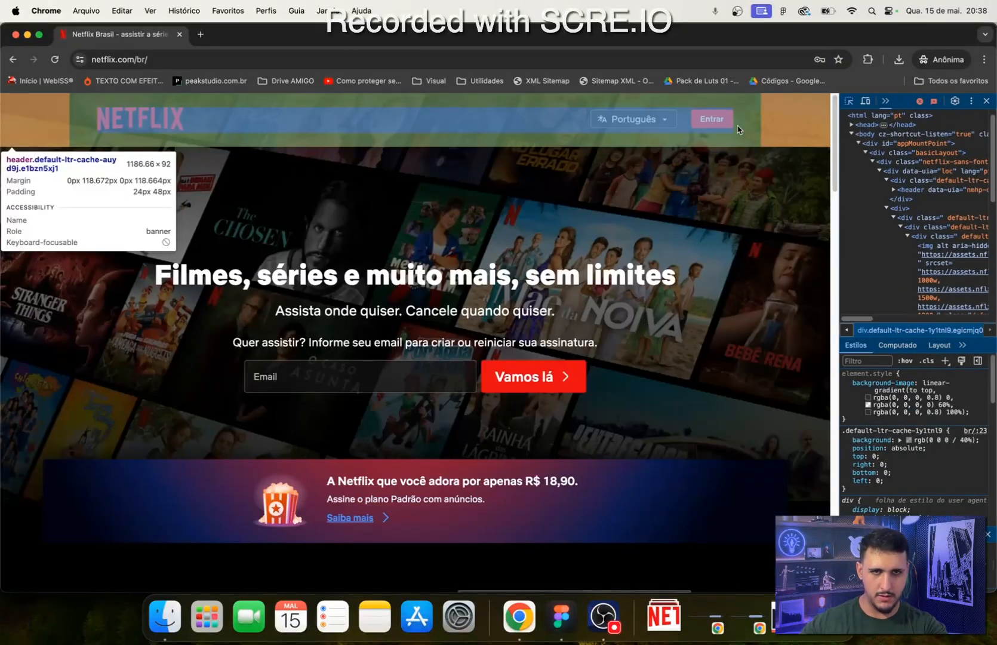
pyautogui.click(718, 124)
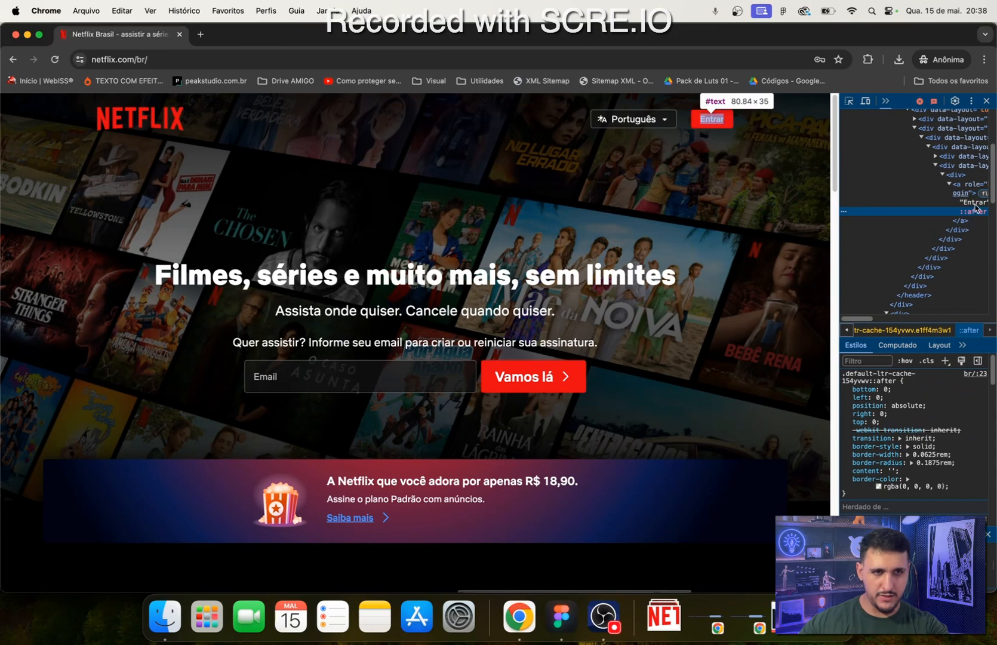
pyautogui.click(984, 189)
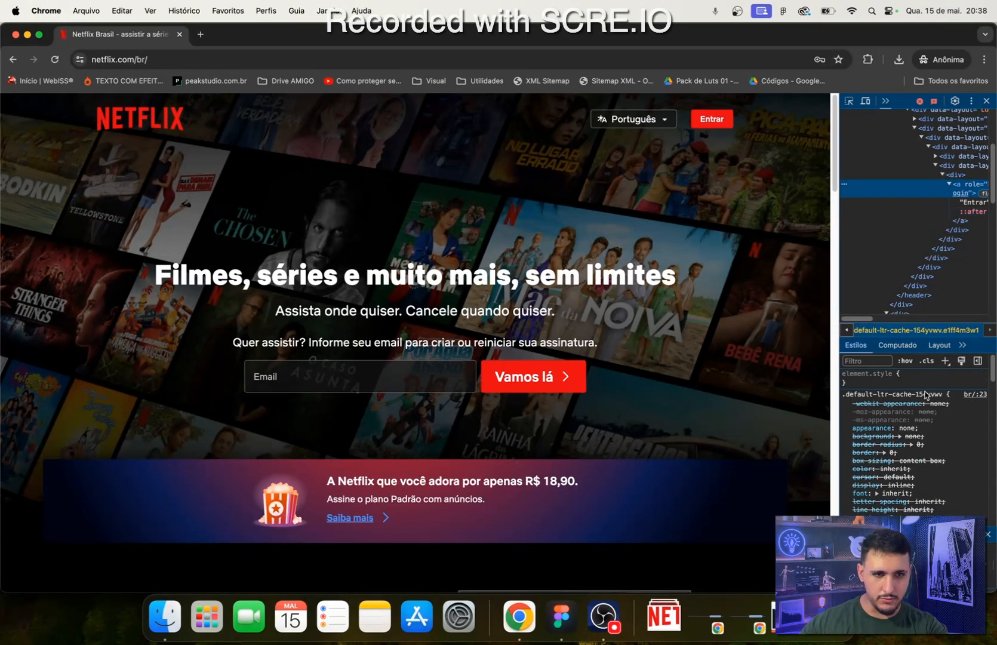
pyautogui.scroll(-3, 878, 412)
pyautogui.scroll(-5, 896, 418)
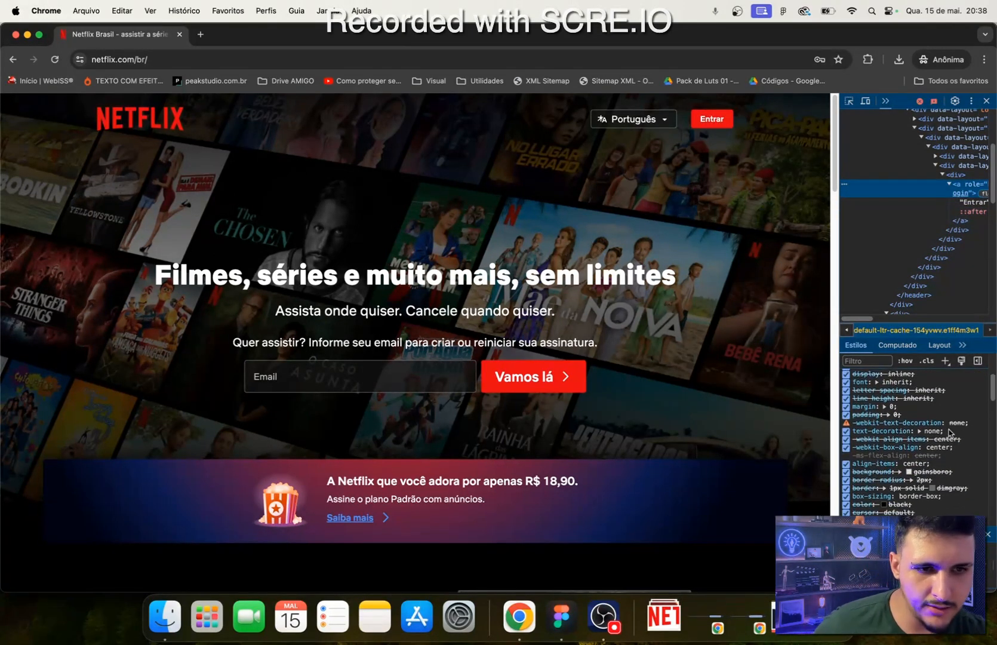
pyautogui.scroll(-4, 940, 412)
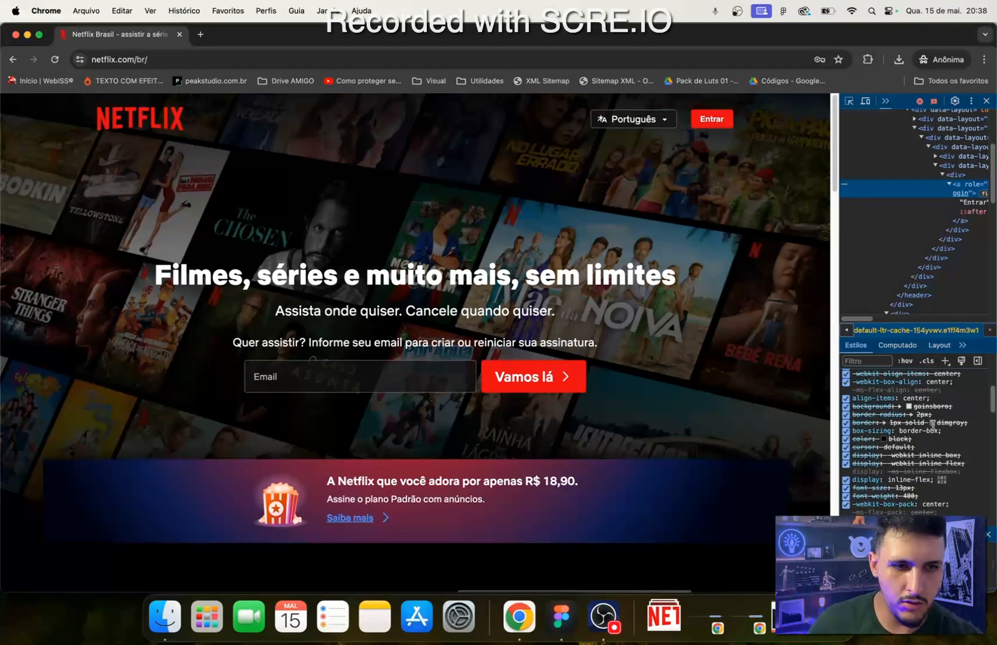
pyautogui.scroll(-6, 932, 430)
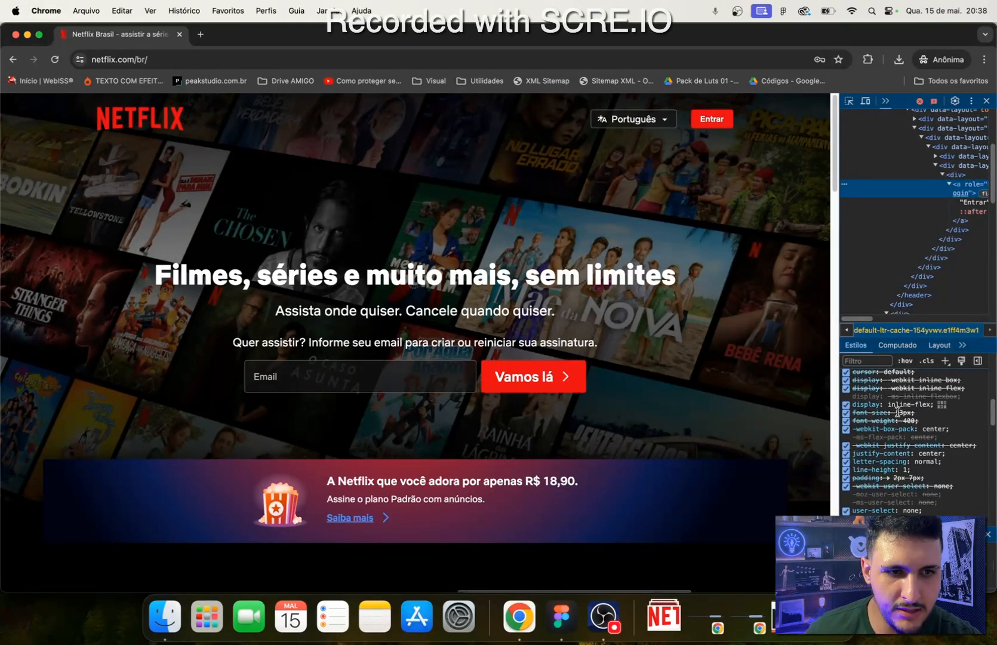
pyautogui.click(898, 411)
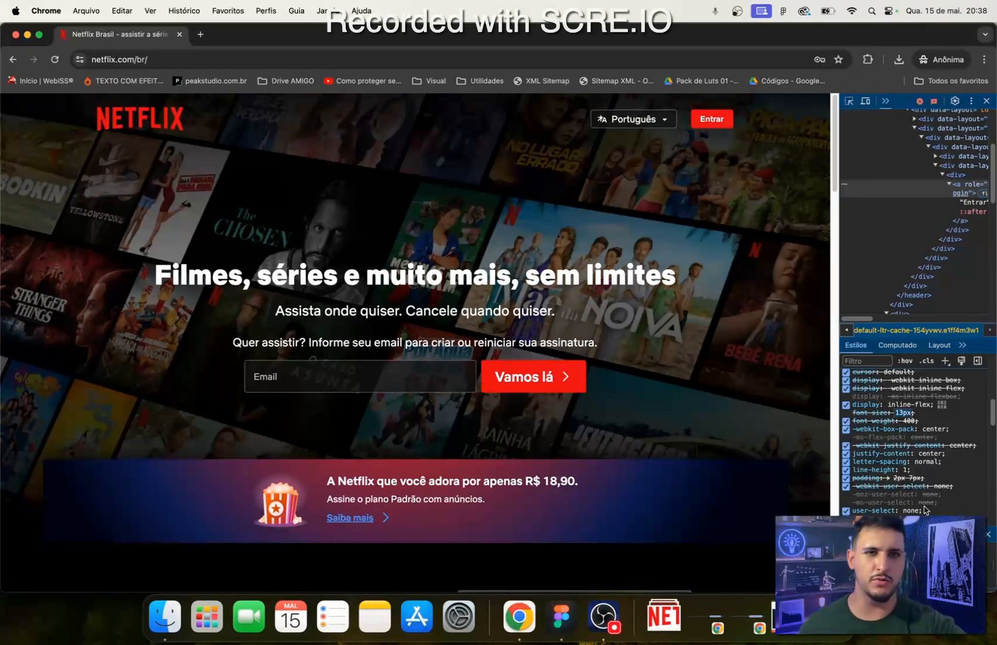
pyautogui.click(987, 100)
# - Switch to Figma and set the Entrar text to Semi Bold with a font size of 16
pyautogui.click(562, 617)
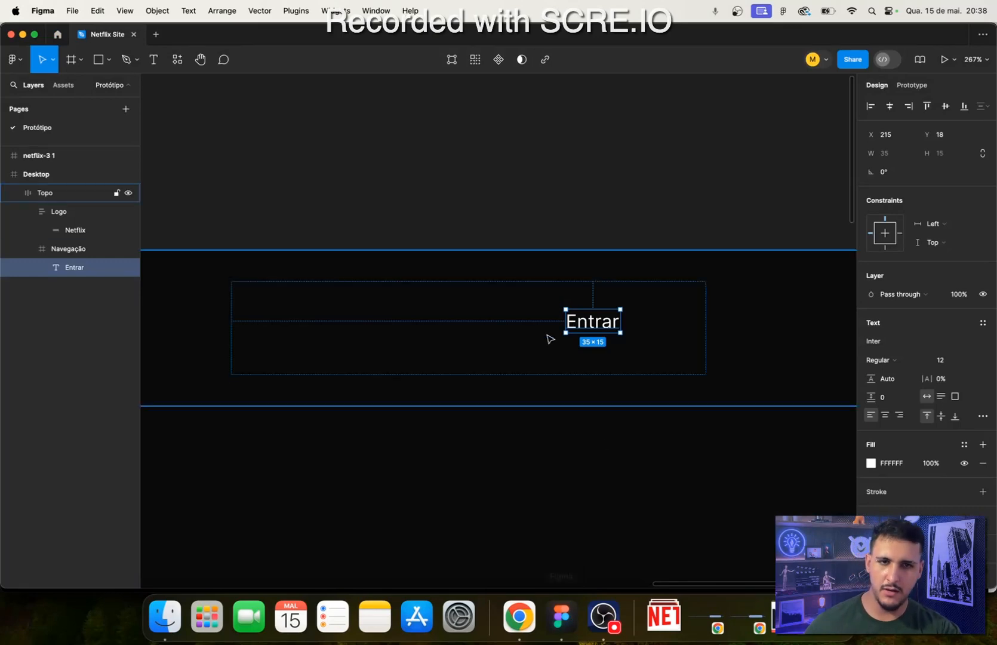
pyautogui.click(943, 359)
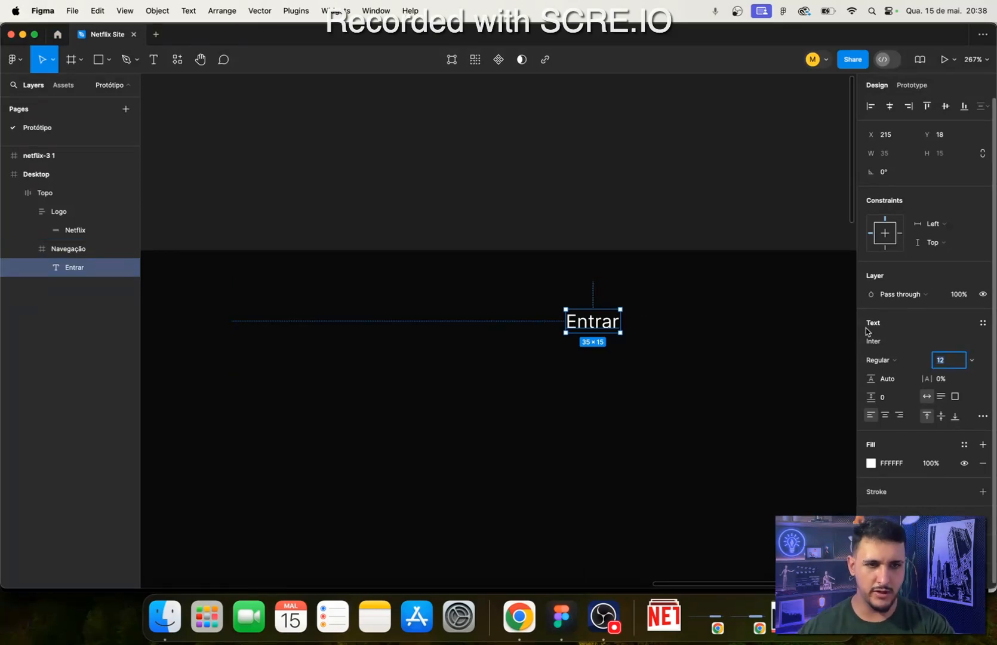
pyautogui.click(885, 360)
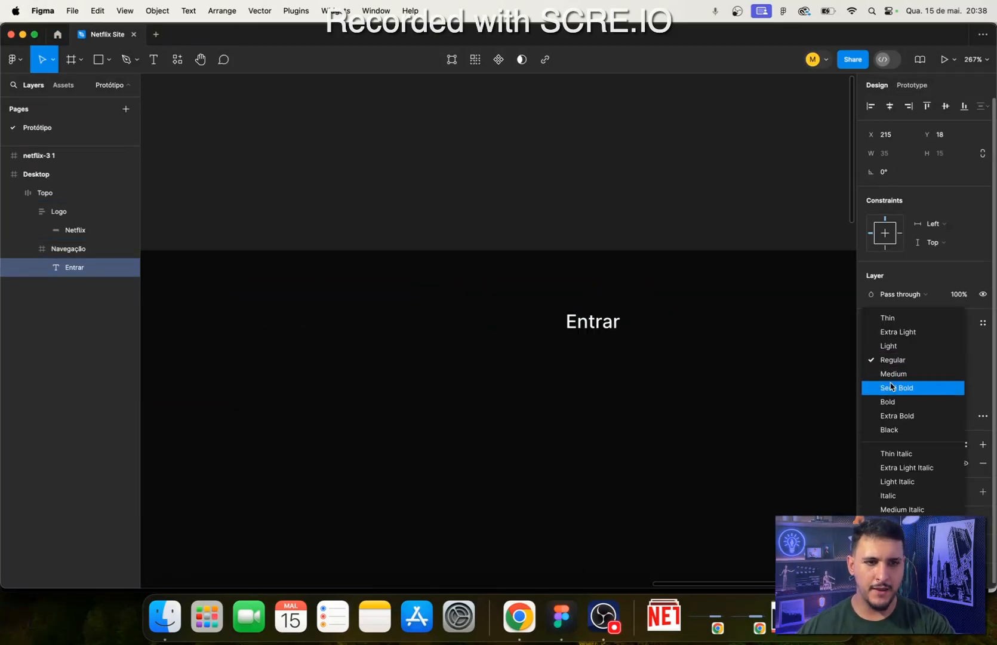
pyautogui.click(893, 387)
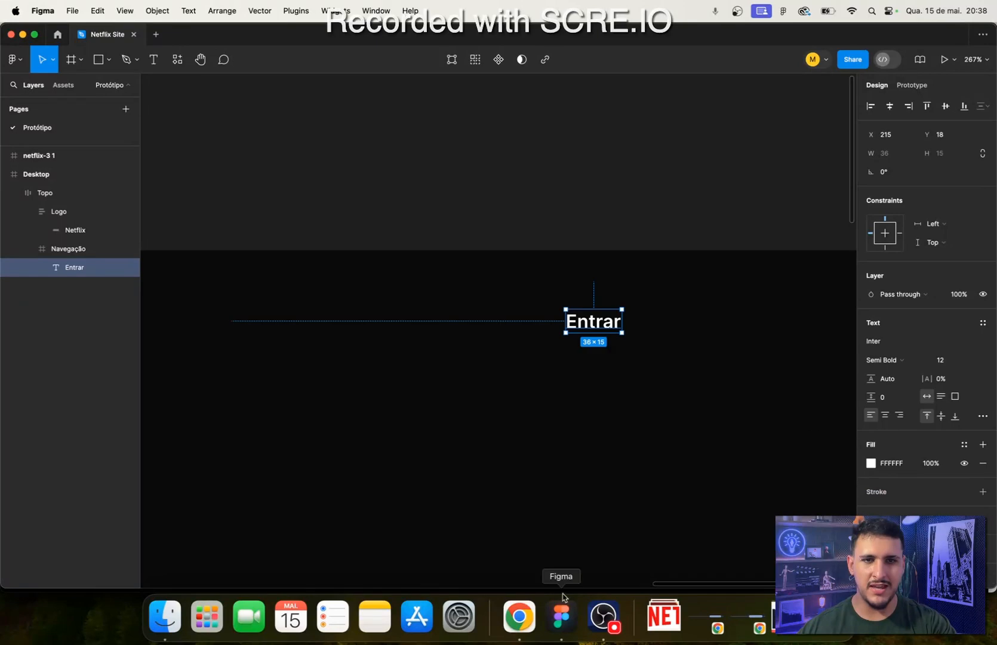
pyautogui.click(527, 625)
pyautogui.click(558, 624)
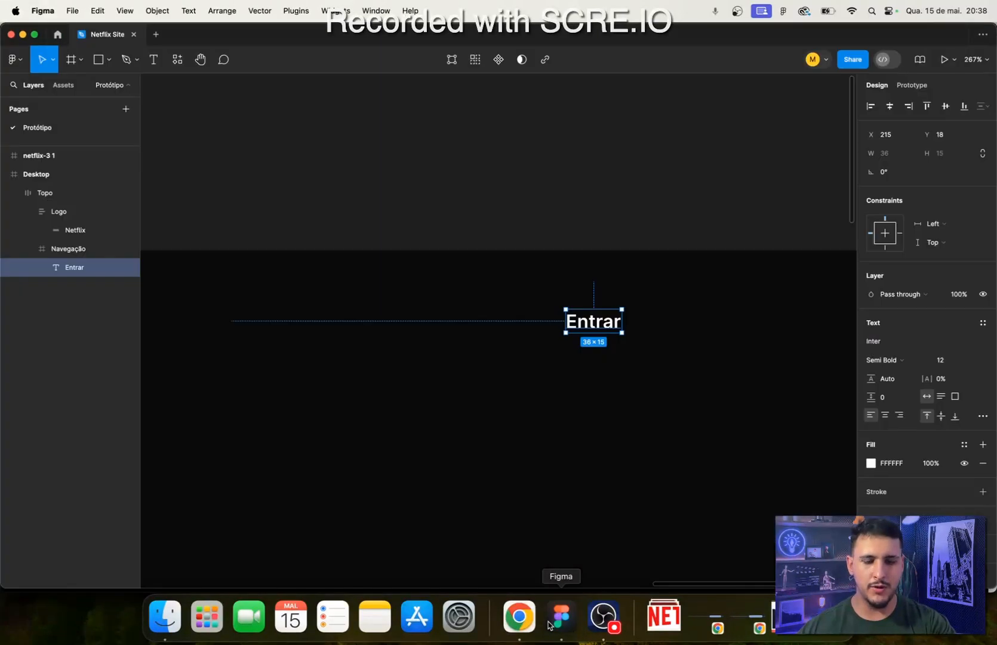
pyautogui.click(950, 361)
pyautogui.write('16')
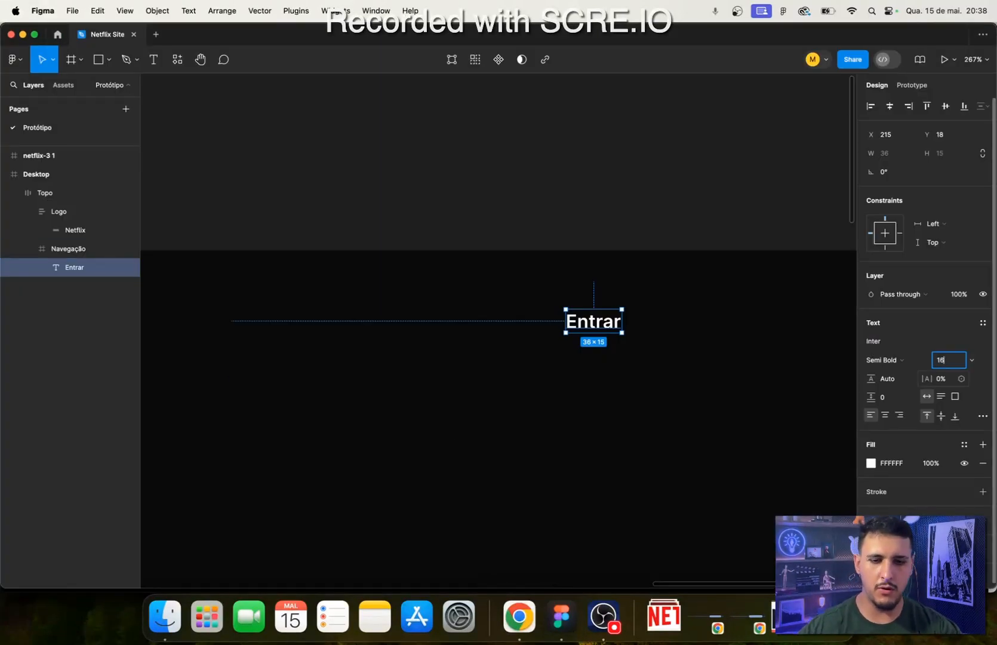
pyautogui.press('Return')
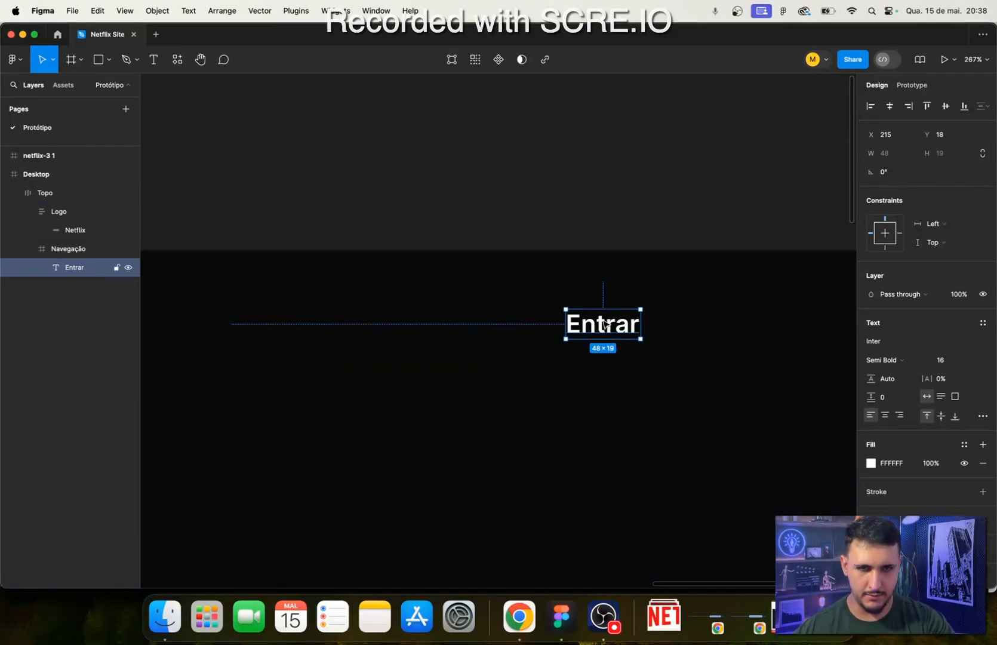
# - Move the Entrar text to the middle of the Navegação frame, at about X 129, Y 21
pyautogui.moveTo(591, 324); pyautogui.dragTo(353, 326)
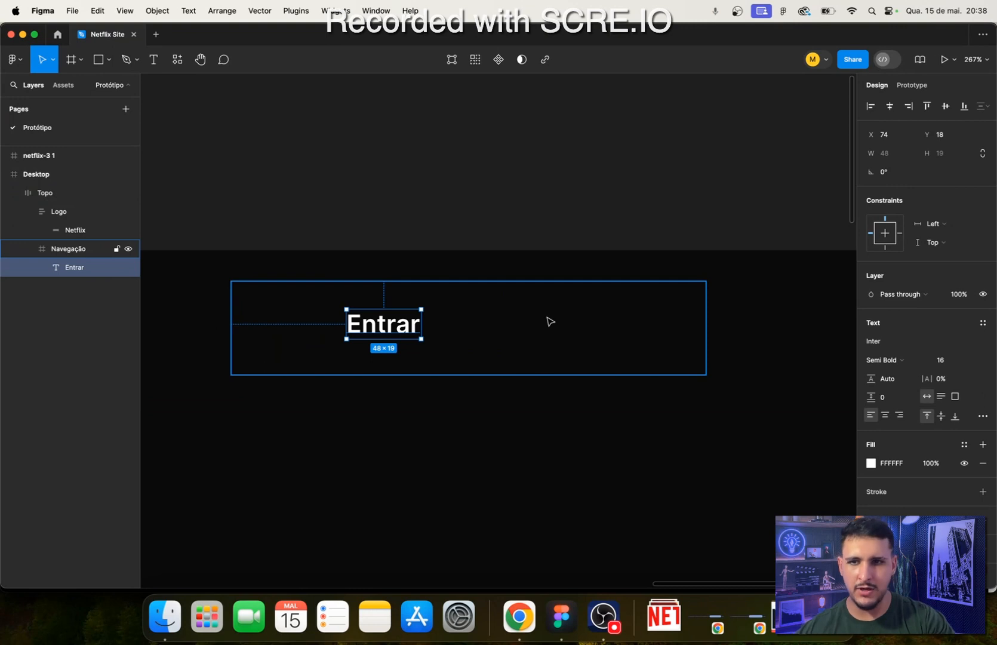
pyautogui.click(527, 331)
pyautogui.click(372, 327)
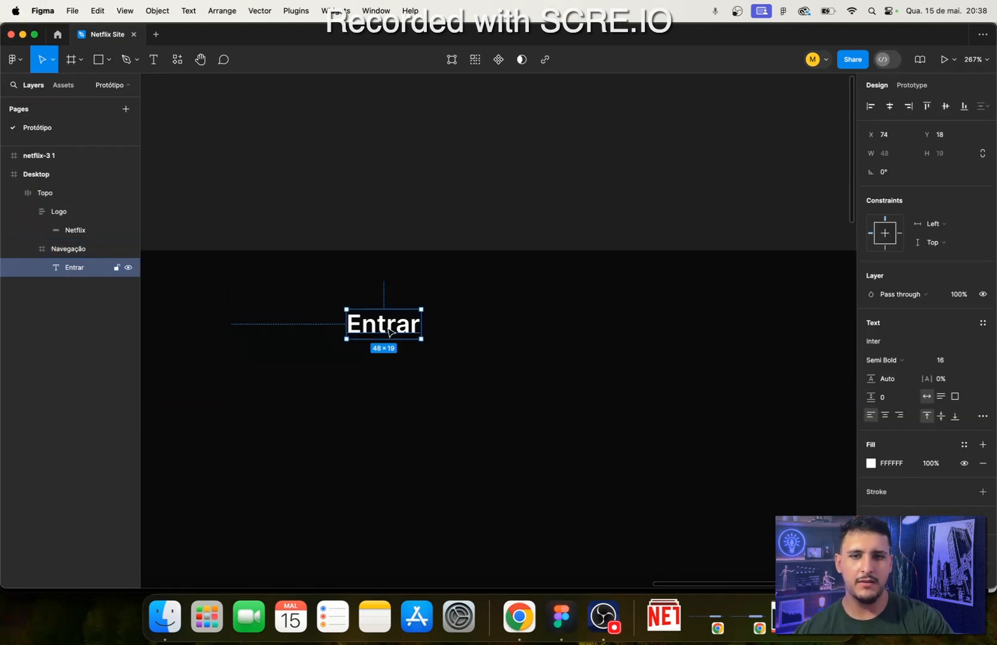
pyautogui.moveTo(390, 330); pyautogui.dragTo(473, 336)
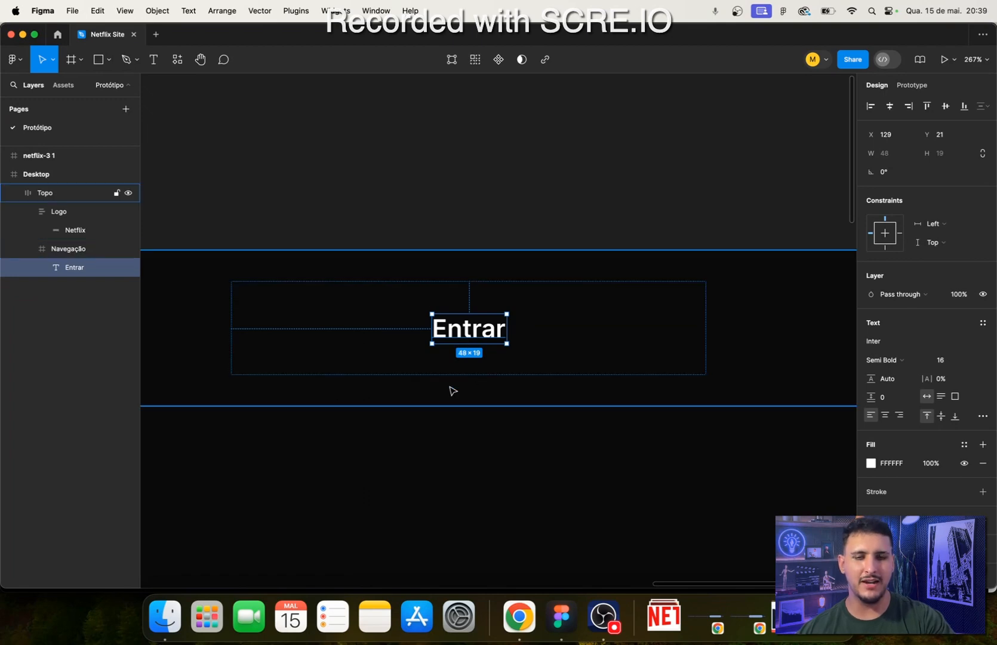
# - Glance at the Netflix page in Chrome, return to Figma, wrap the Entrar text in its own frame and rename that frame Botão
pyautogui.click(519, 616)
pyautogui.click(562, 616)
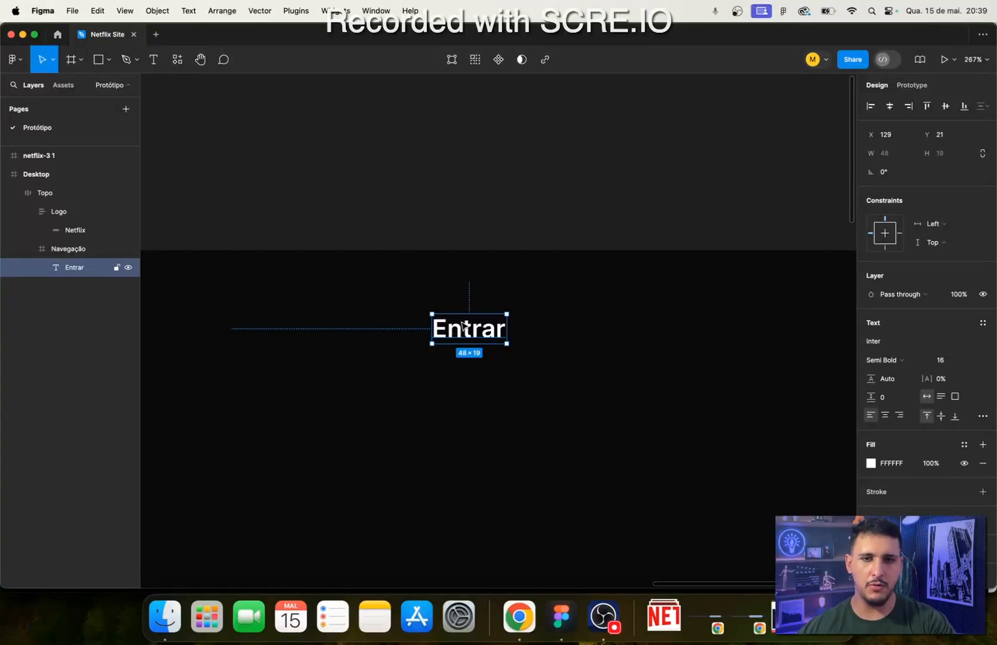
pyautogui.rightClick(463, 324)
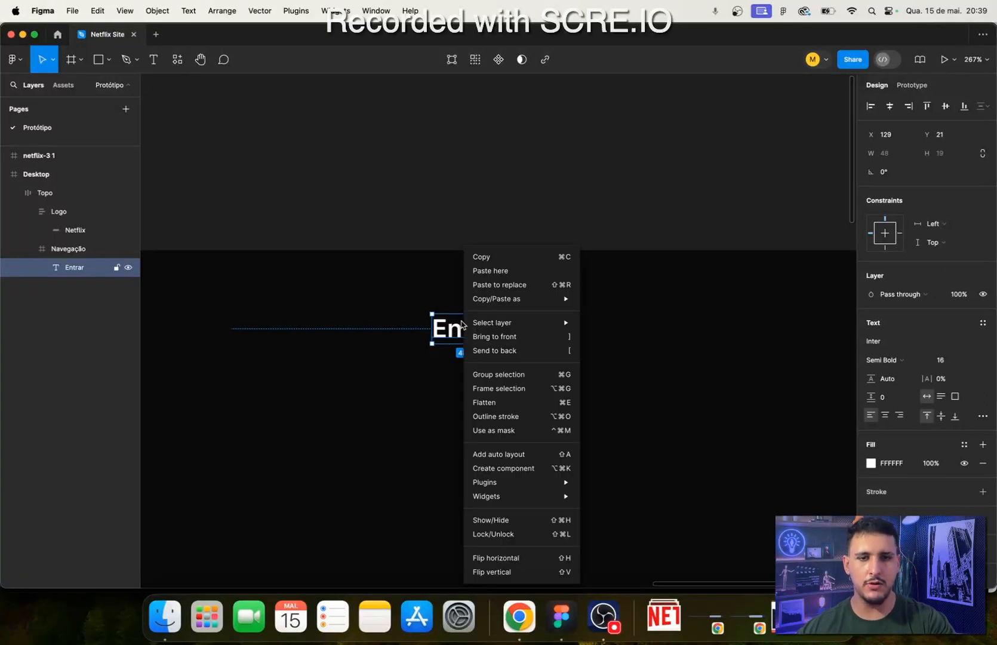
pyautogui.click(511, 388)
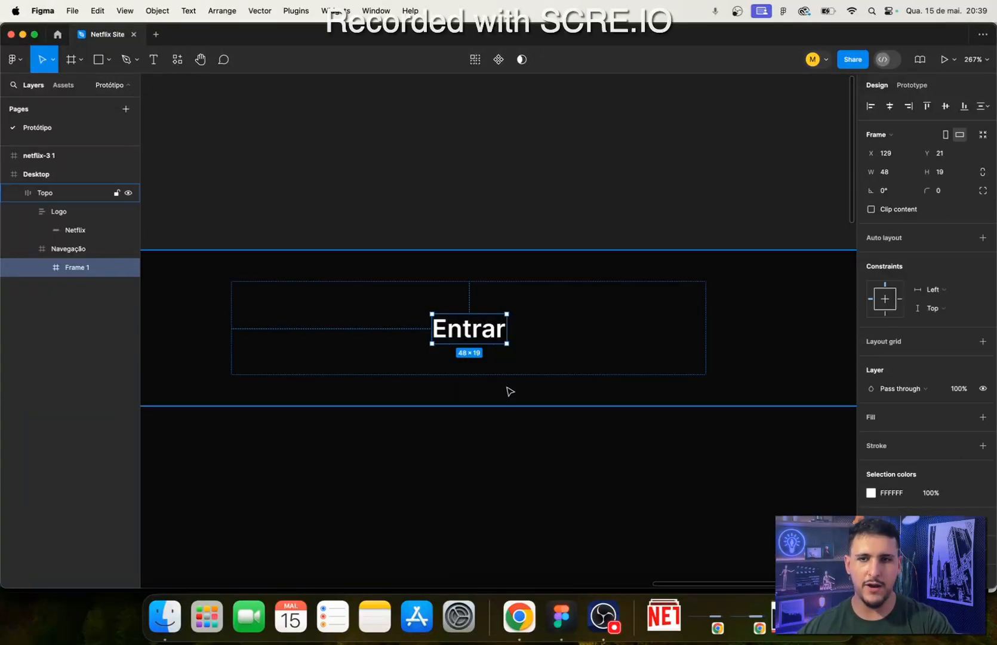
pyautogui.doubleClick(77, 269)
pyautogui.write('Boty')
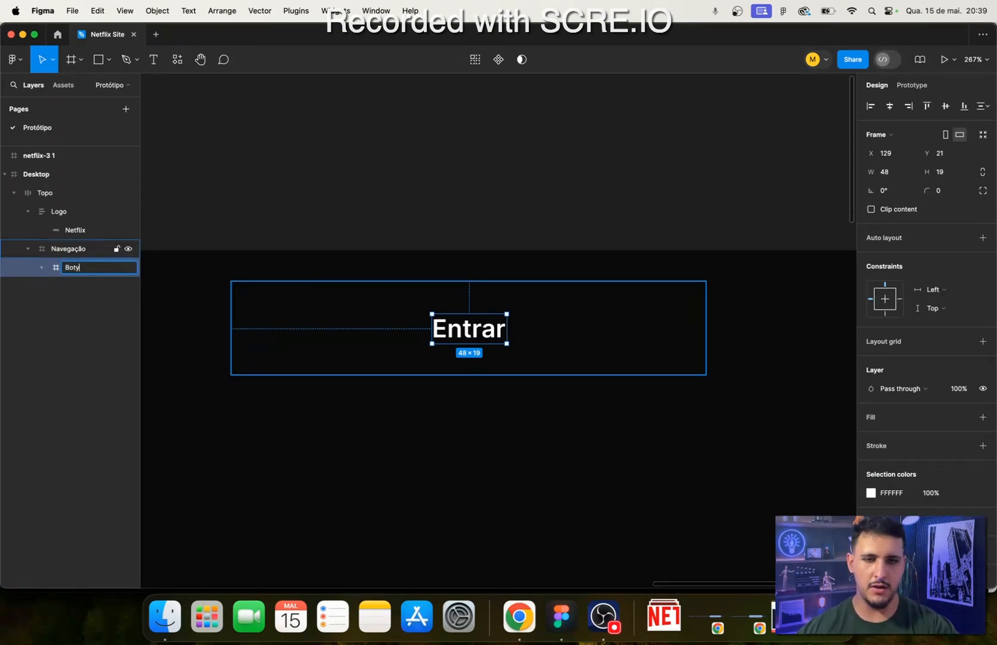
pyautogui.press('BackSpace')
pyautogui.write('ão')
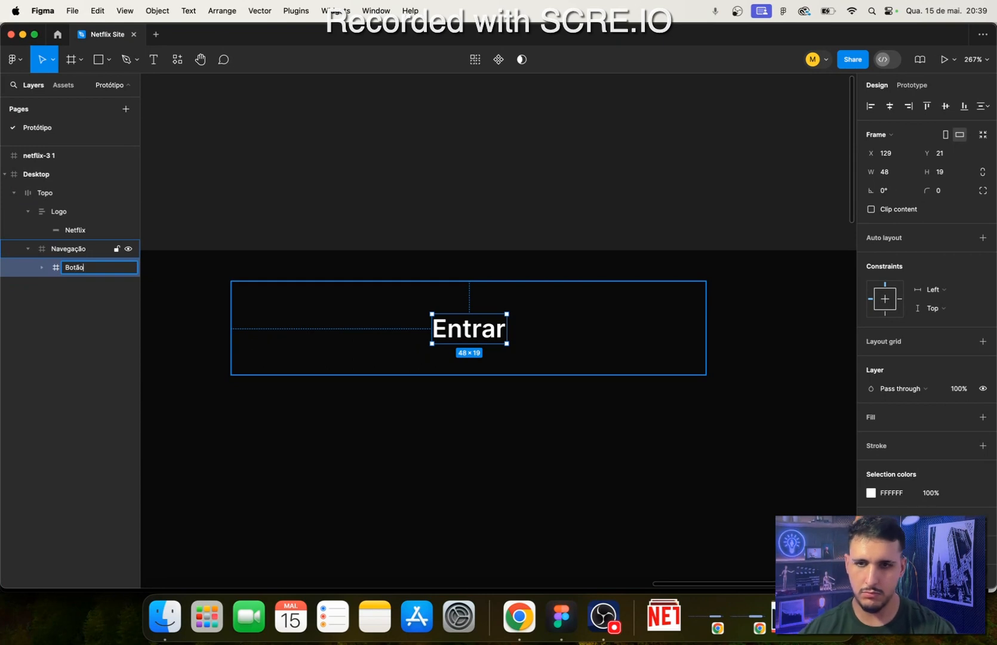
pyautogui.press('Return')
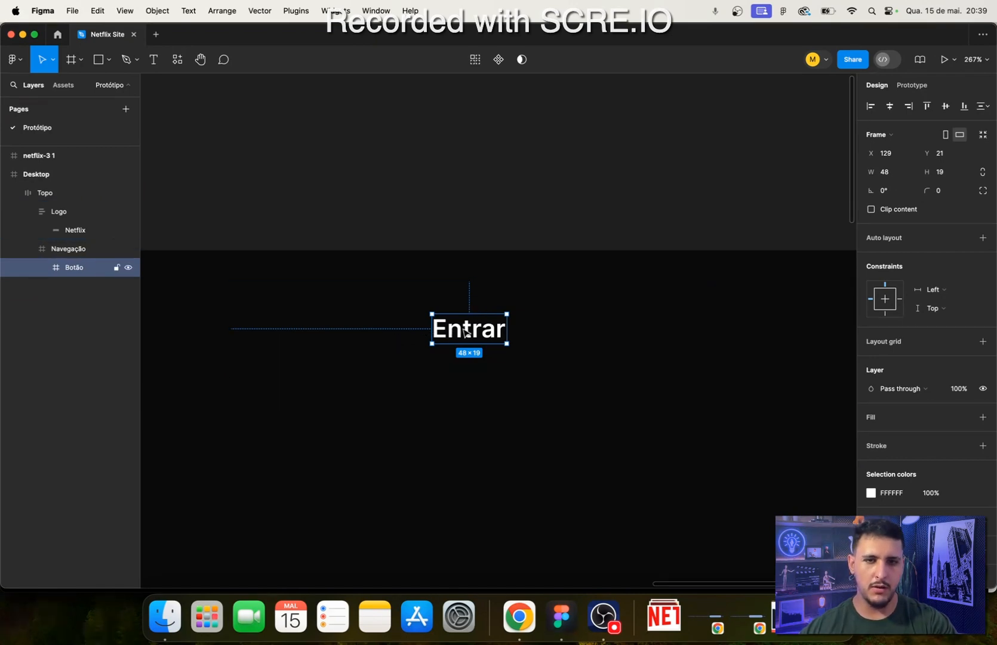
# - Glance at the Entrar button in Chrome, return to Figma and add auto layout to Botão with horizontal padding 30 and vertical padding 16
pyautogui.click(519, 616)
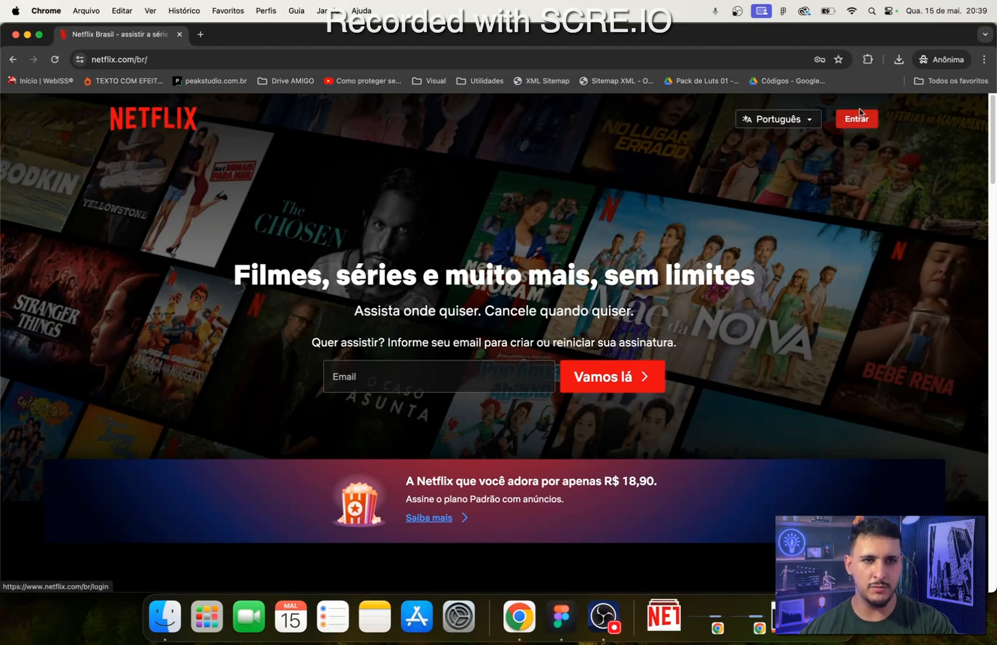
pyautogui.click(561, 616)
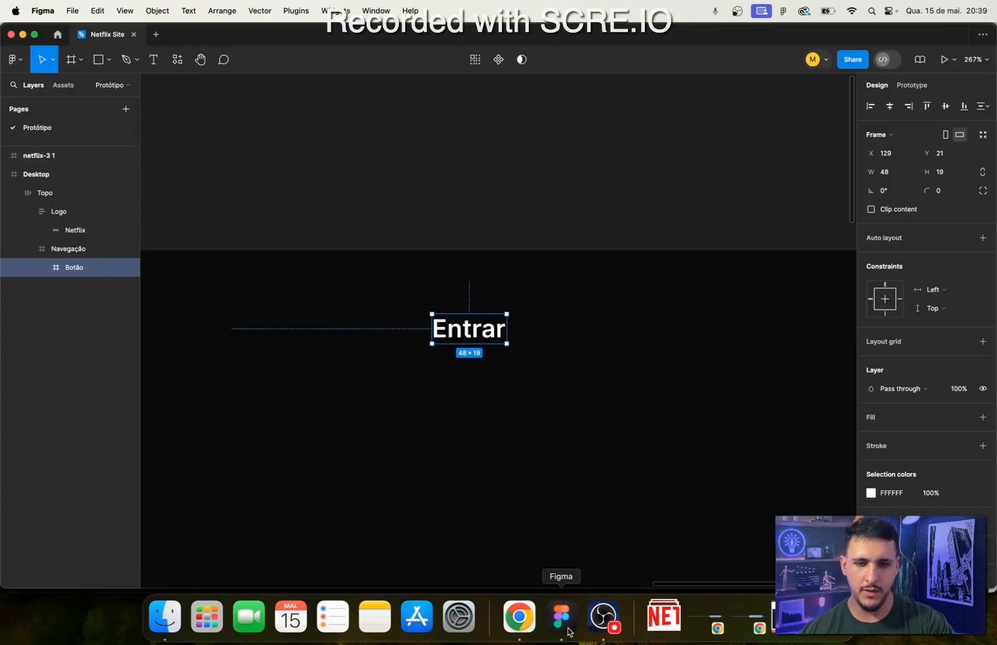
pyautogui.click(983, 238)
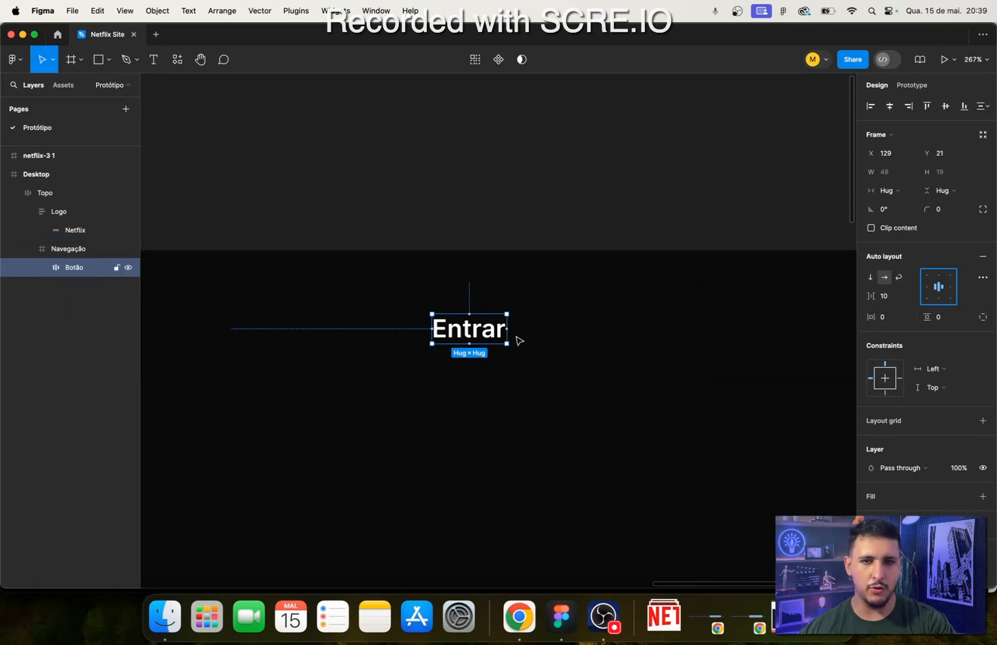
pyautogui.click(891, 323)
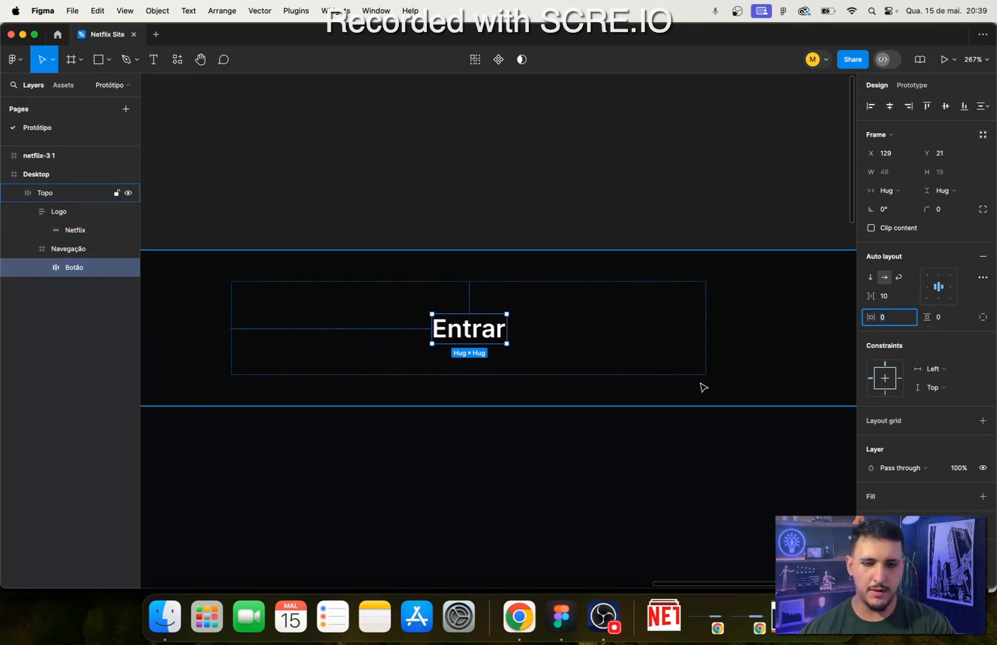
pyautogui.write('30')
pyautogui.press('Return')
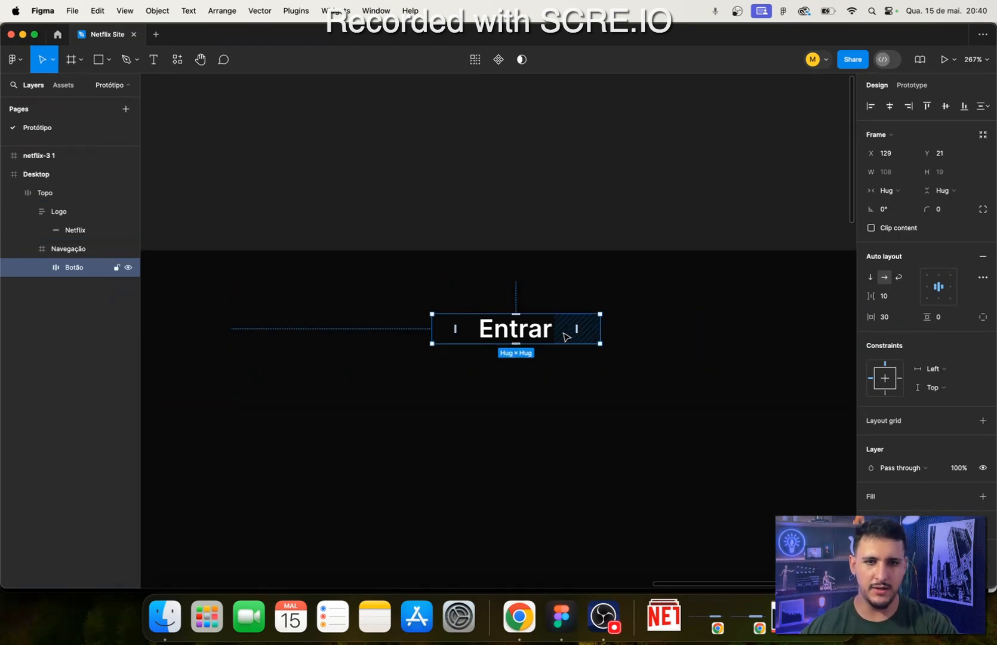
pyautogui.click(950, 322)
pyautogui.write('16')
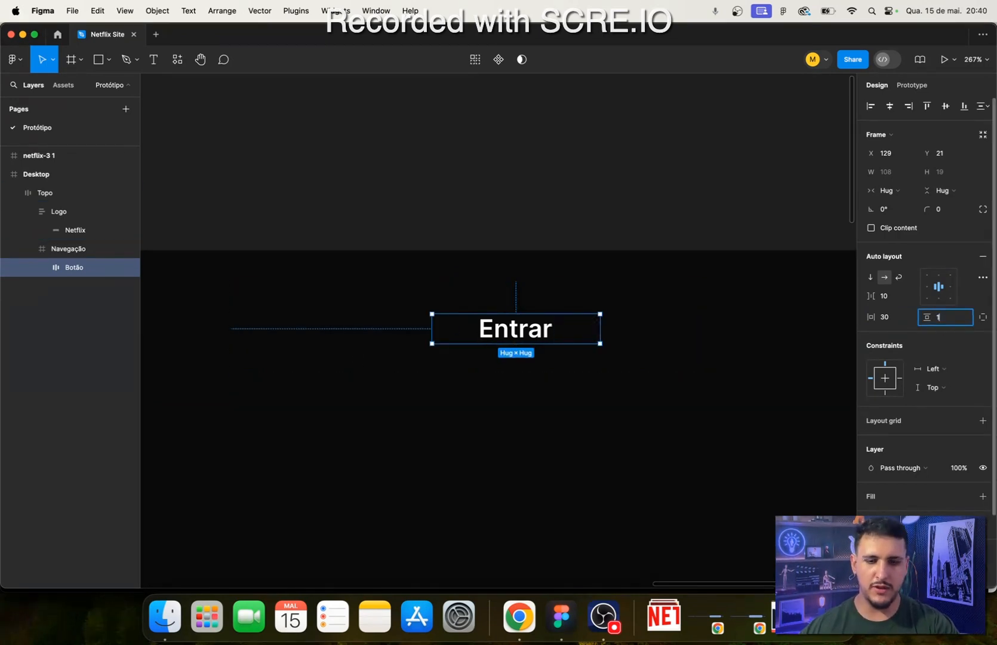
pyautogui.press('Return')
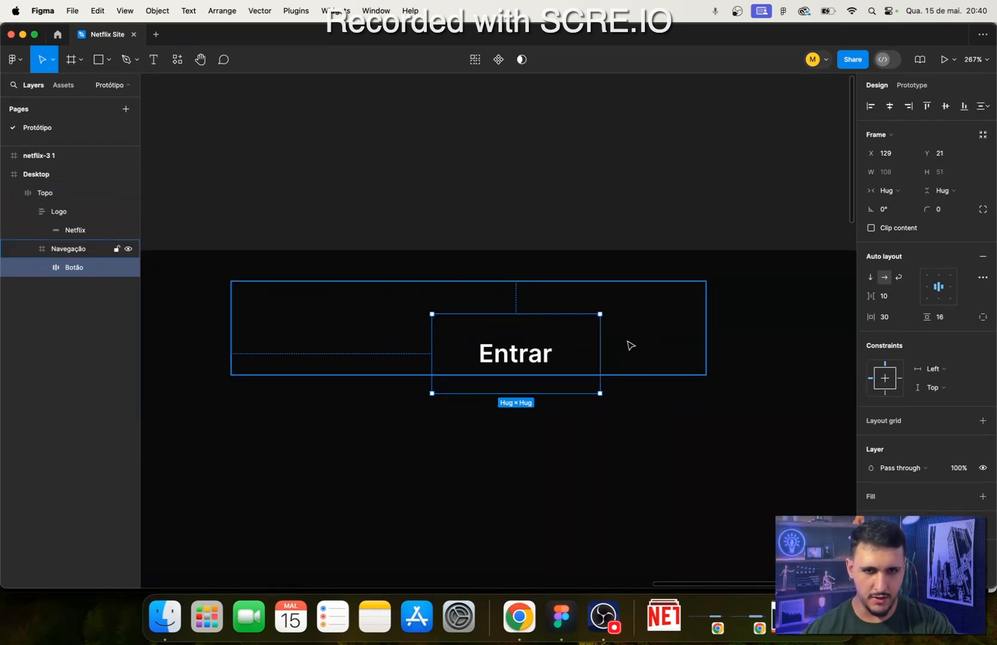
# - Move Botão up inside the Navegação frame to about X 126, Y 7, and add a fill to it
pyautogui.moveTo(526, 348)
pyautogui.mouseDown()
pyautogui.moveTo(523, 331)
pyautogui.moveTo(544, 332)
pyautogui.mouseUp()
pyautogui.scroll(-1, 952, 466)
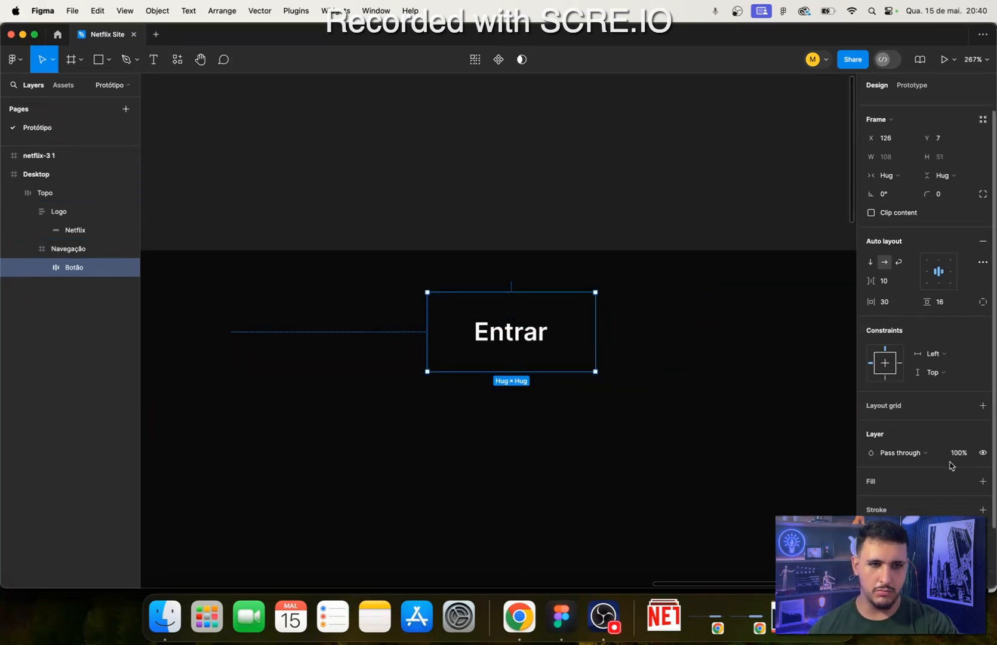
pyautogui.scroll(-2, 952, 466)
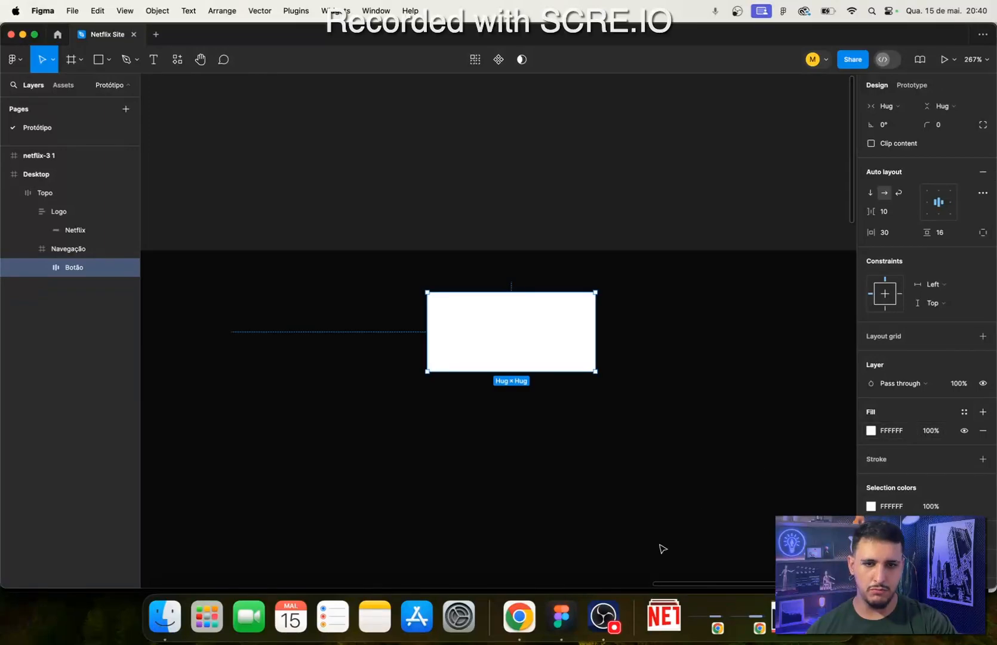
# - Switch to Chrome and sample the red #E50915 of the header's Entrar button with the page color picker extension
pyautogui.click(519, 617)
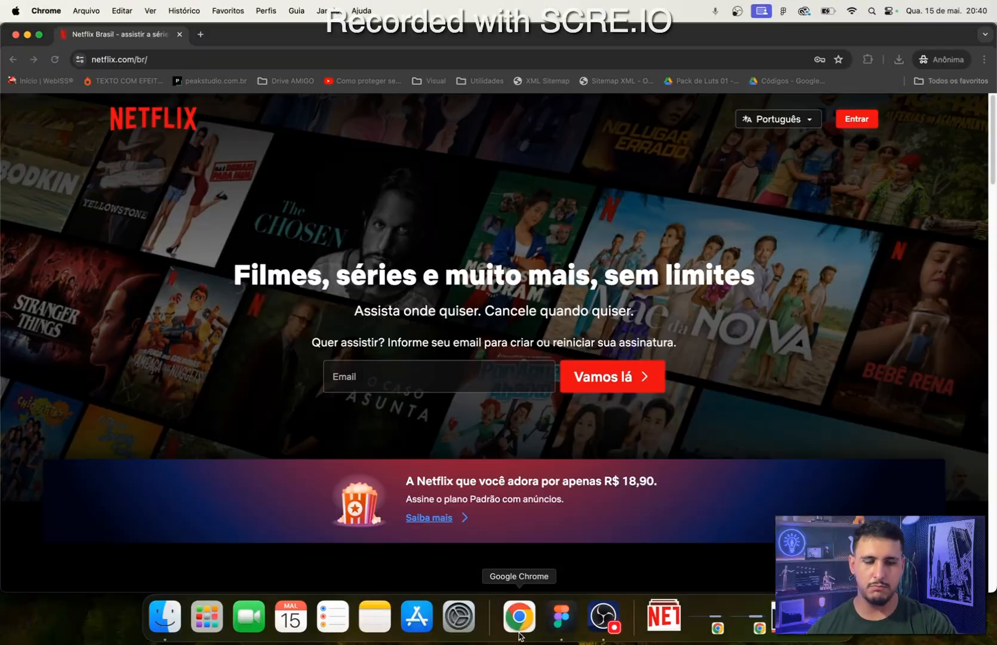
pyautogui.click(867, 59)
pyautogui.click(787, 151)
pyautogui.click(847, 59)
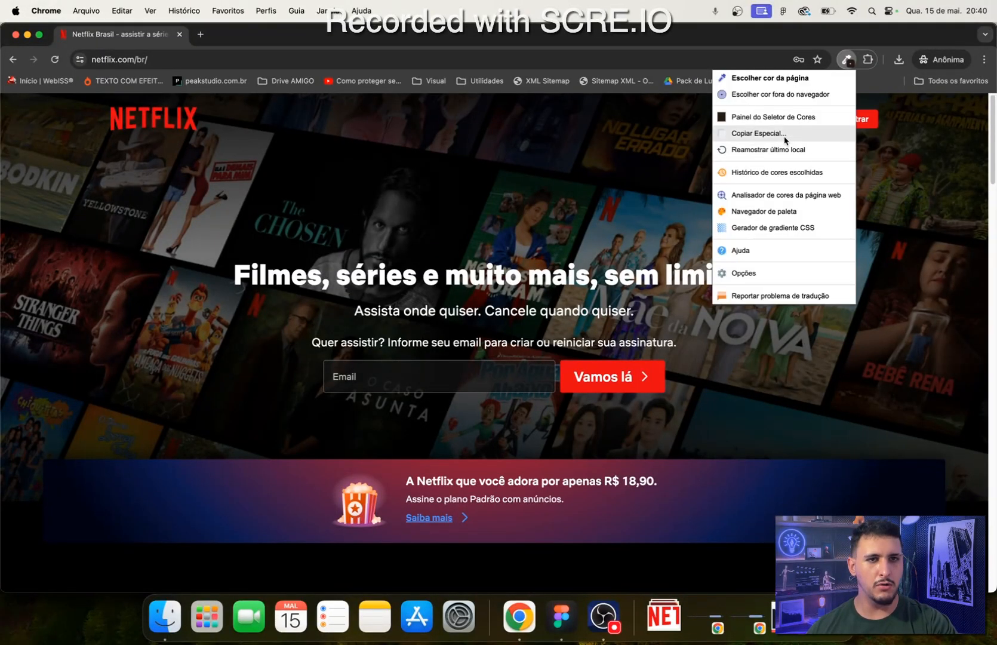
pyautogui.click(776, 82)
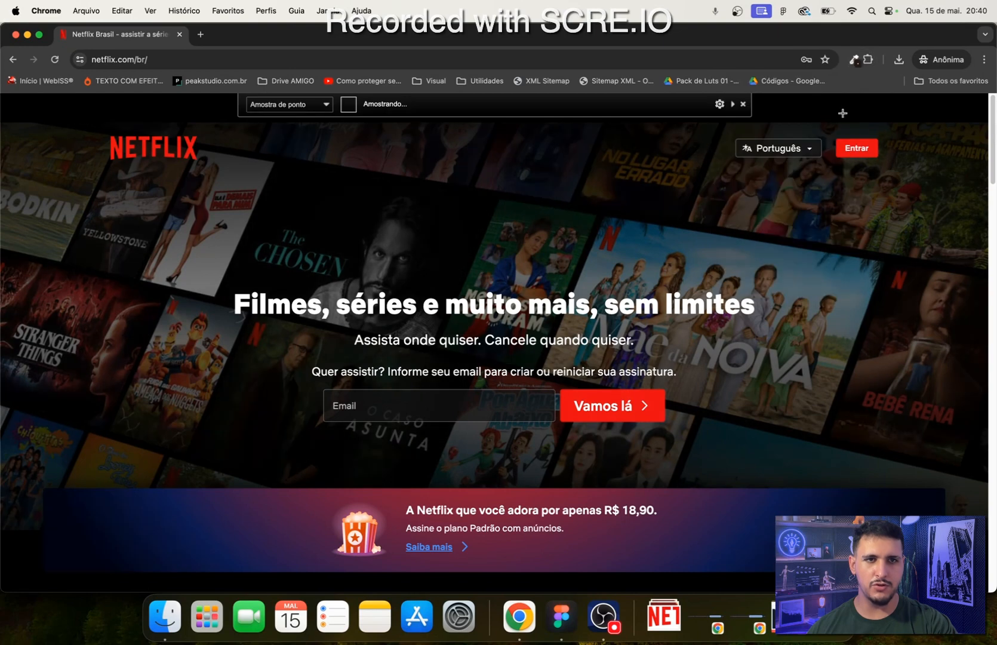
pyautogui.click(874, 150)
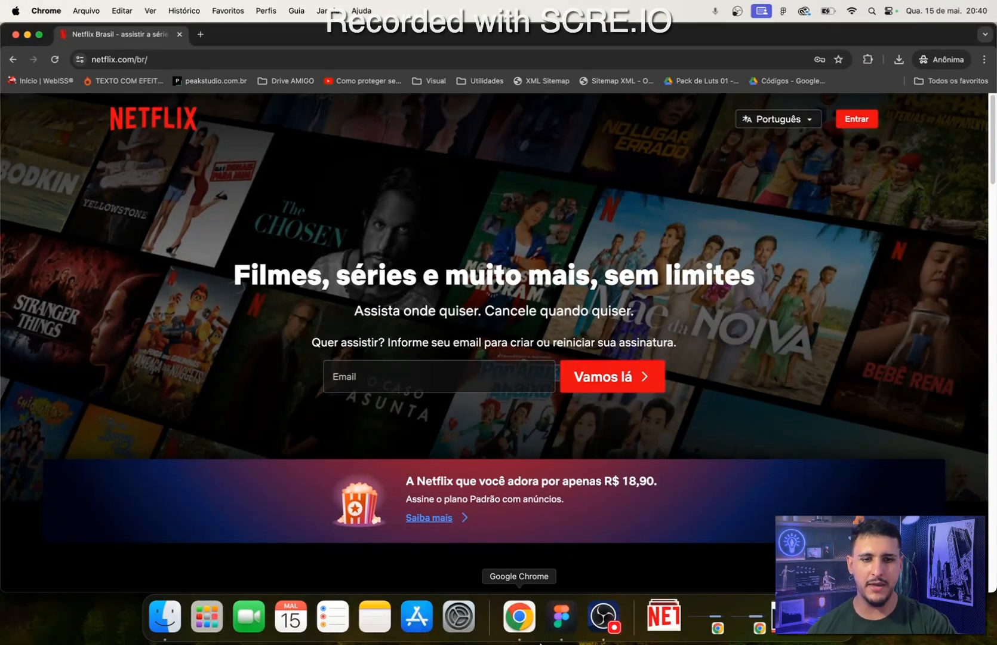
# - Switch to Figma and set Botão's fill color to the sampled red, E50915
pyautogui.click(548, 633)
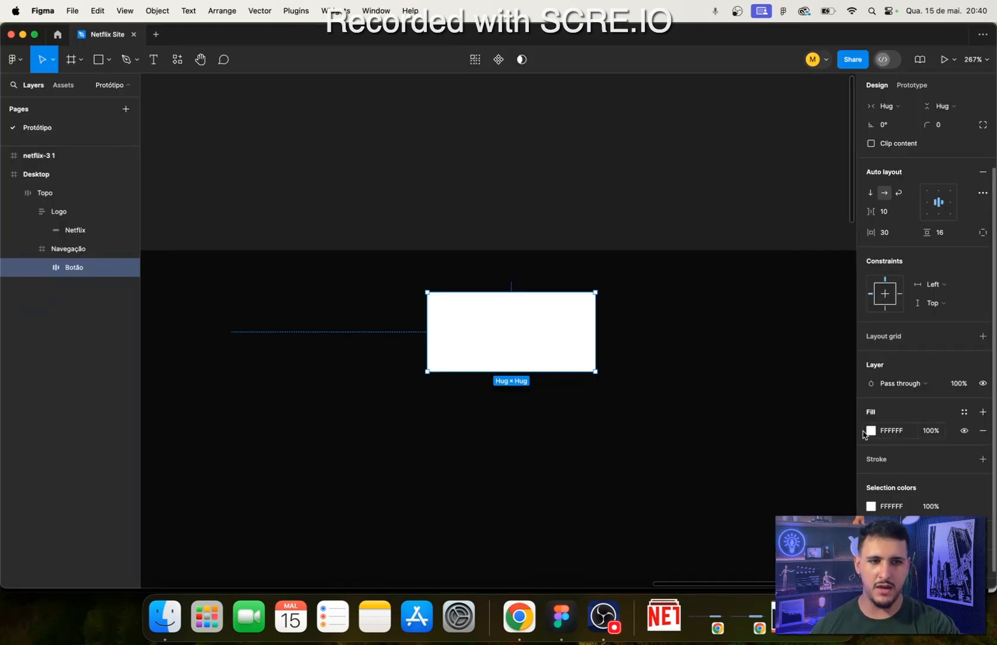
pyautogui.click(870, 431)
pyautogui.write('#E50915')
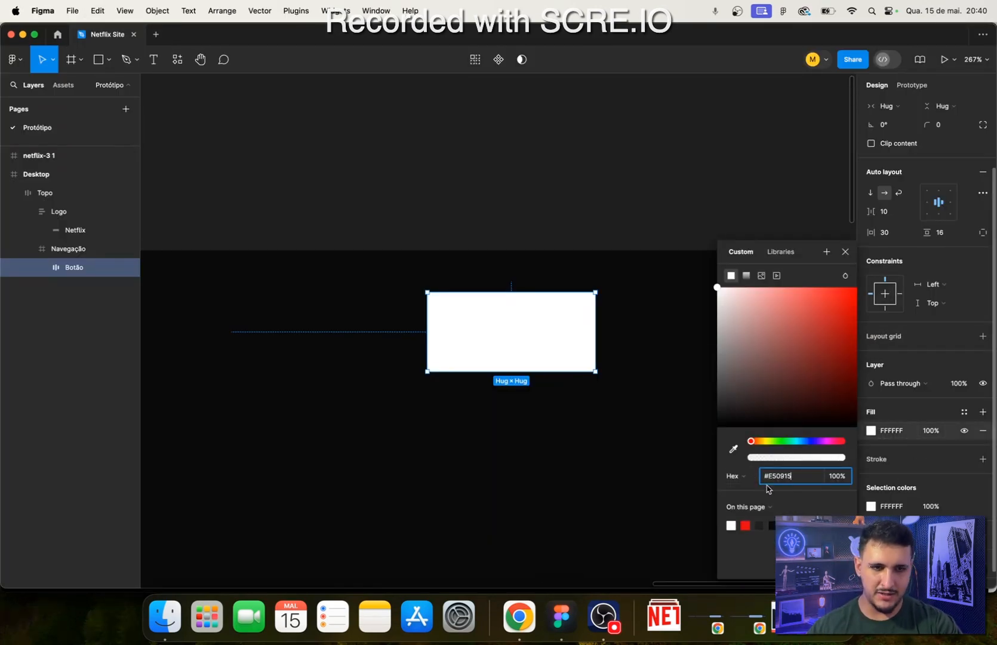
pyautogui.press('Return')
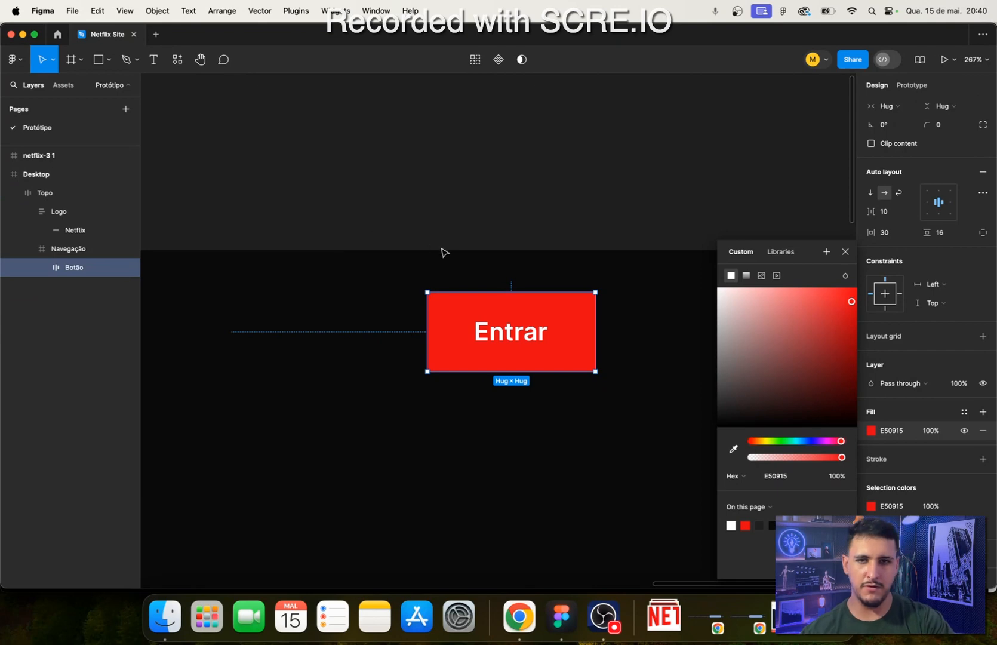
# - Check the Entrar button's shape on the Netflix page in Chrome, return to Figma and set Botão's corner radius to 5
pyautogui.click(519, 617)
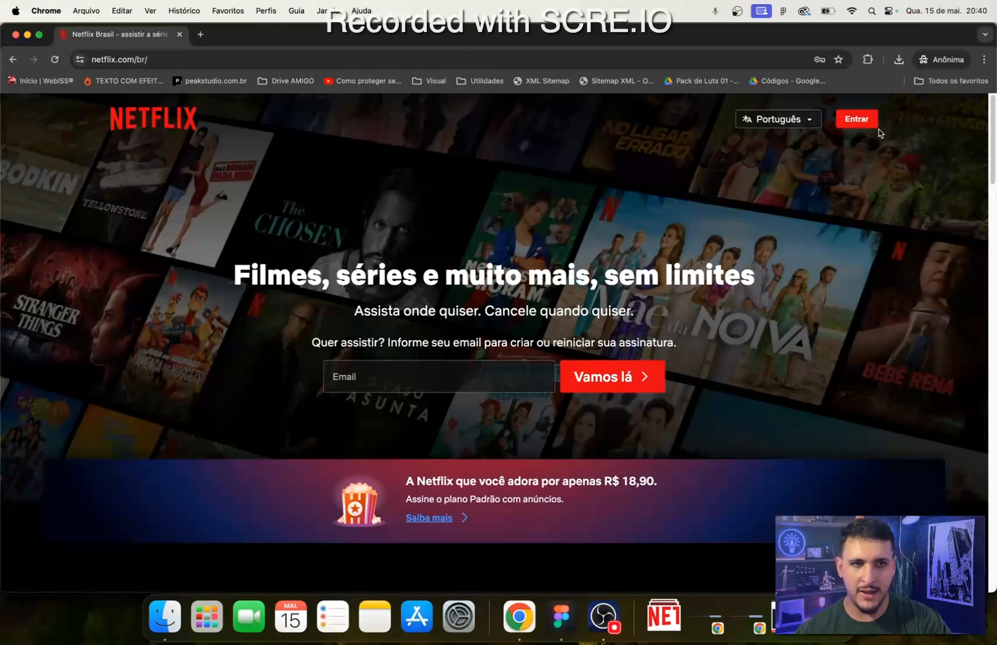
pyautogui.click(561, 617)
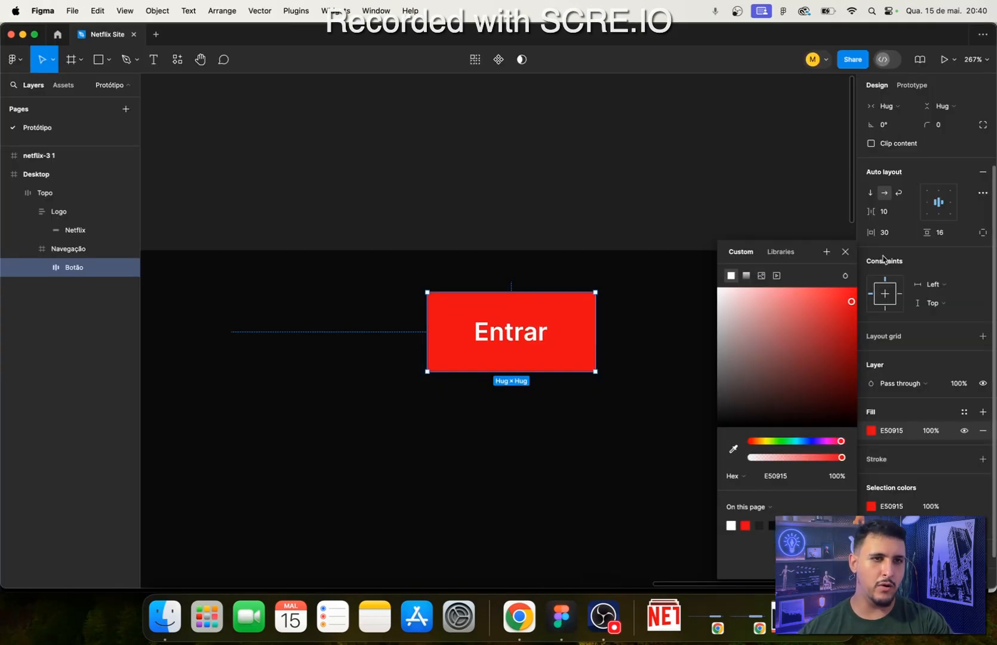
pyautogui.click(950, 238)
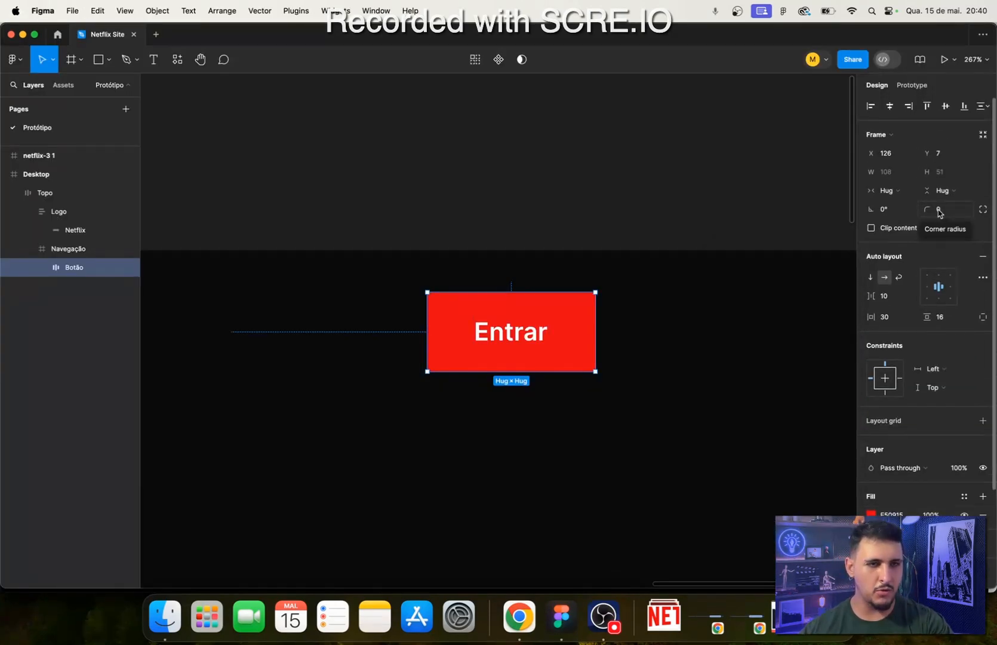
pyautogui.click(939, 210)
pyautogui.write('5')
pyautogui.press('Return')
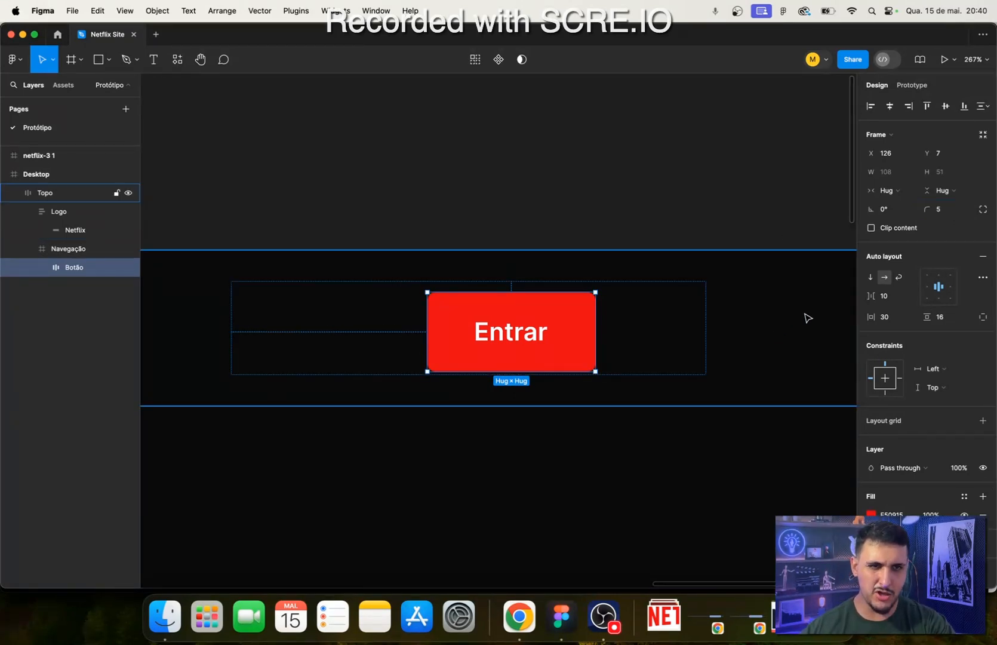
# - Set Botão's auto layout padding to 10 vertically and 24 horizontally
pyautogui.click(945, 317)
pyautogui.write('10')
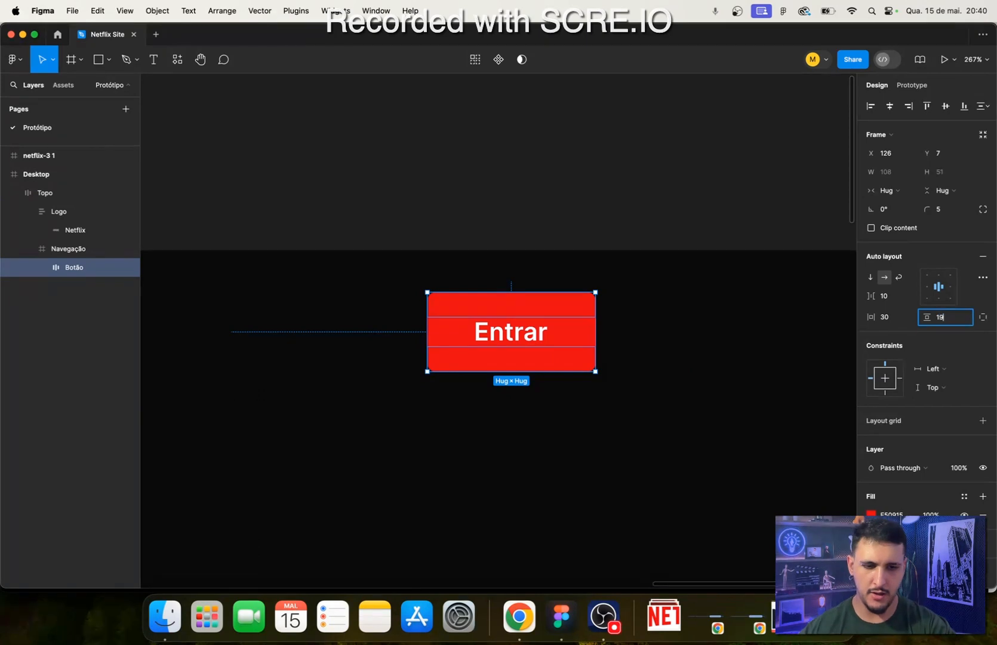
pyautogui.press('Return')
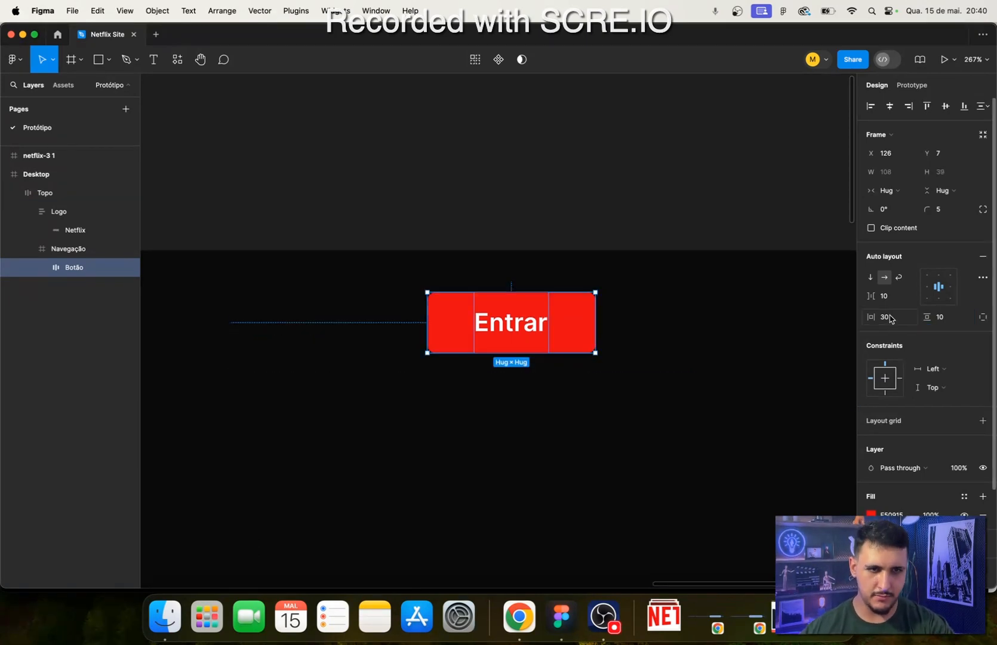
pyautogui.click(887, 317)
pyautogui.write('24')
pyautogui.press('Return')
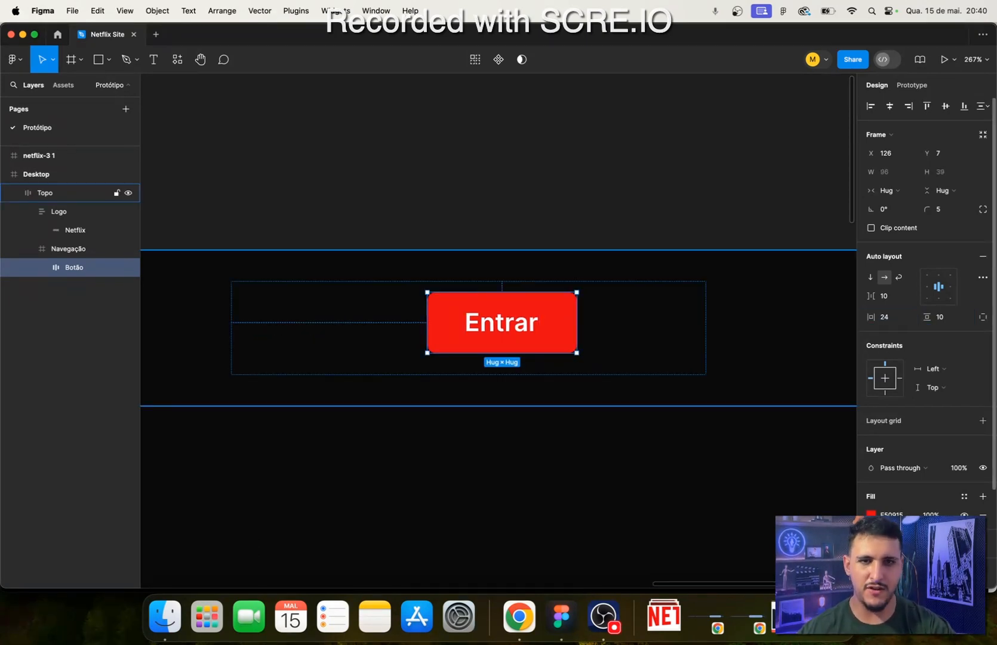
# - Compare Botão with the Entrar button on the Netflix page in Chrome, return to Figma and select Botão
pyautogui.click(644, 352)
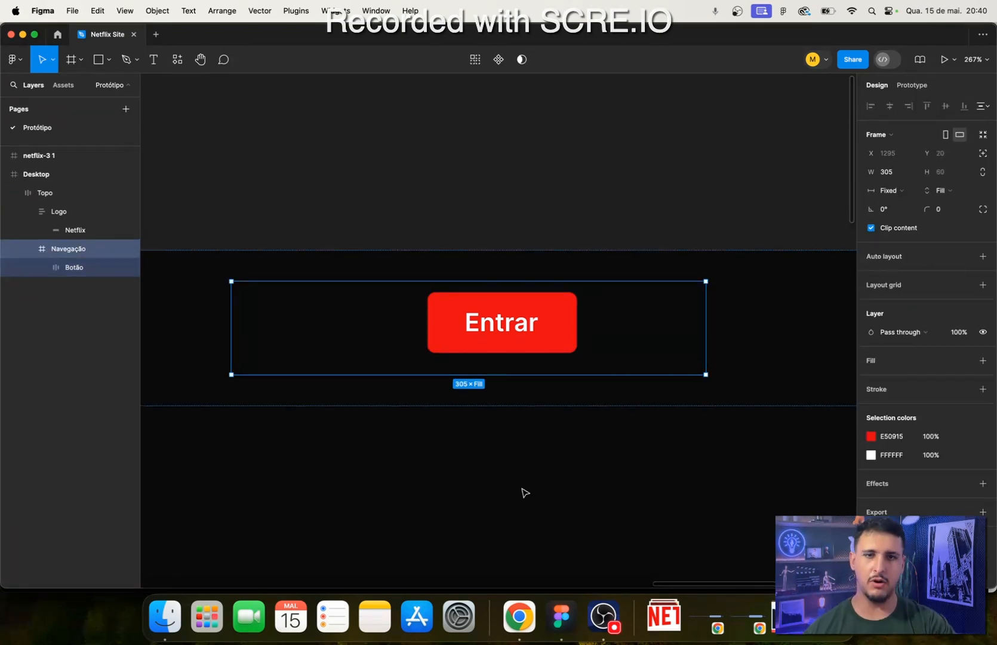
pyautogui.click(524, 622)
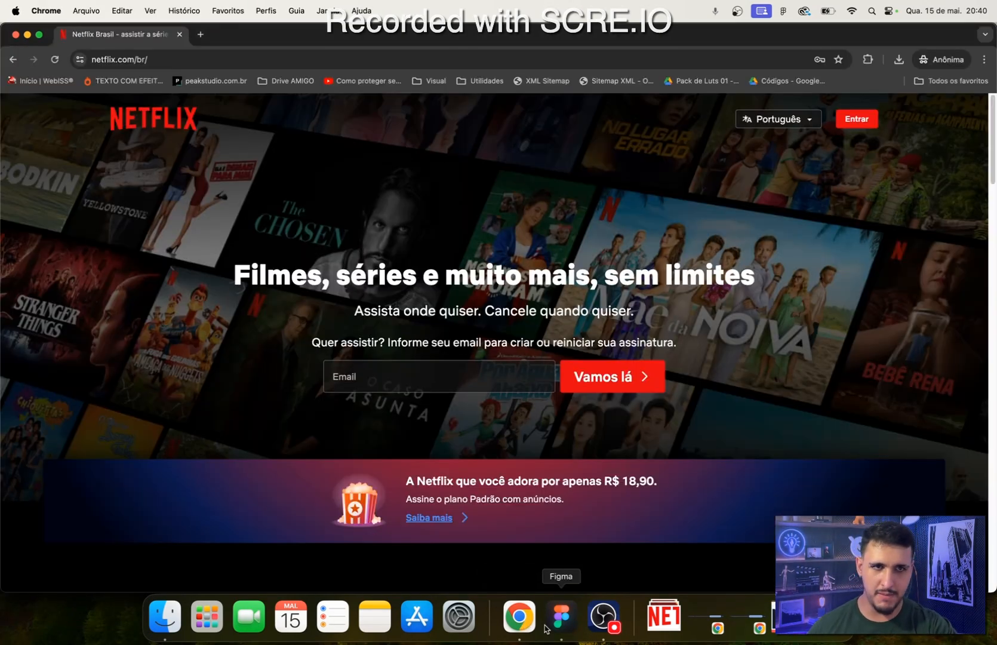
pyautogui.click(561, 618)
pyautogui.click(530, 341)
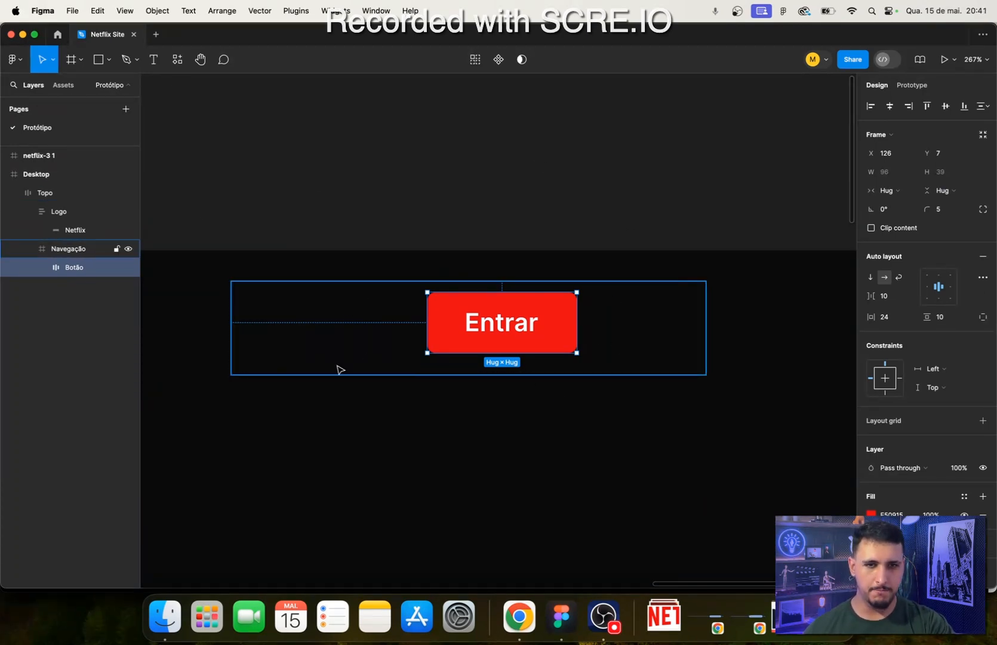
pyautogui.moveTo(367, 532); pyautogui.dragTo(479, 472)
pyautogui.moveTo(512, 387); pyautogui.dragTo(463, 399)
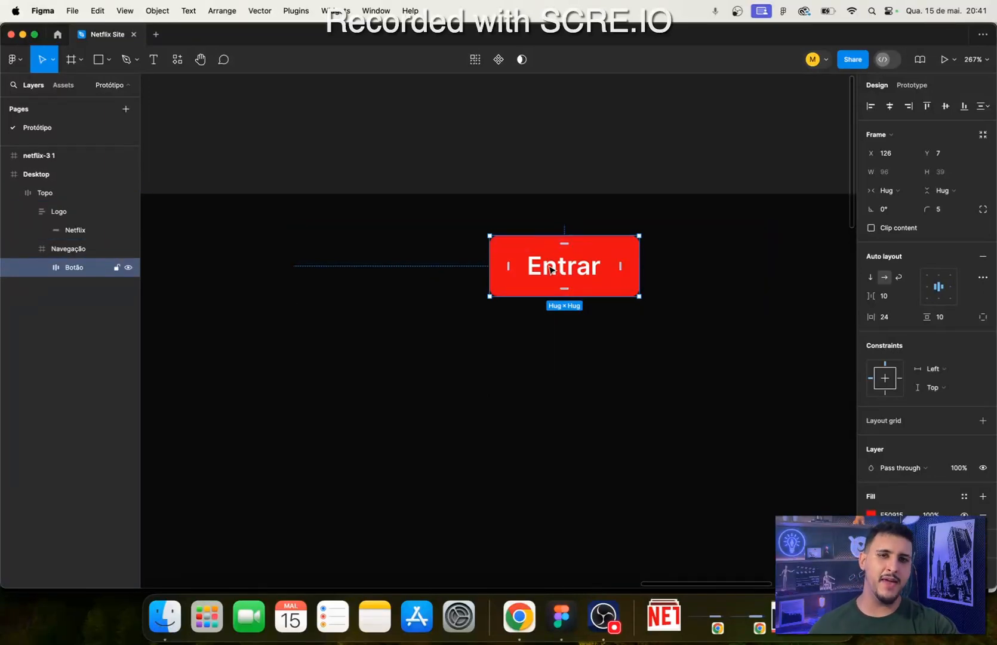
pyautogui.doubleClick(550, 269)
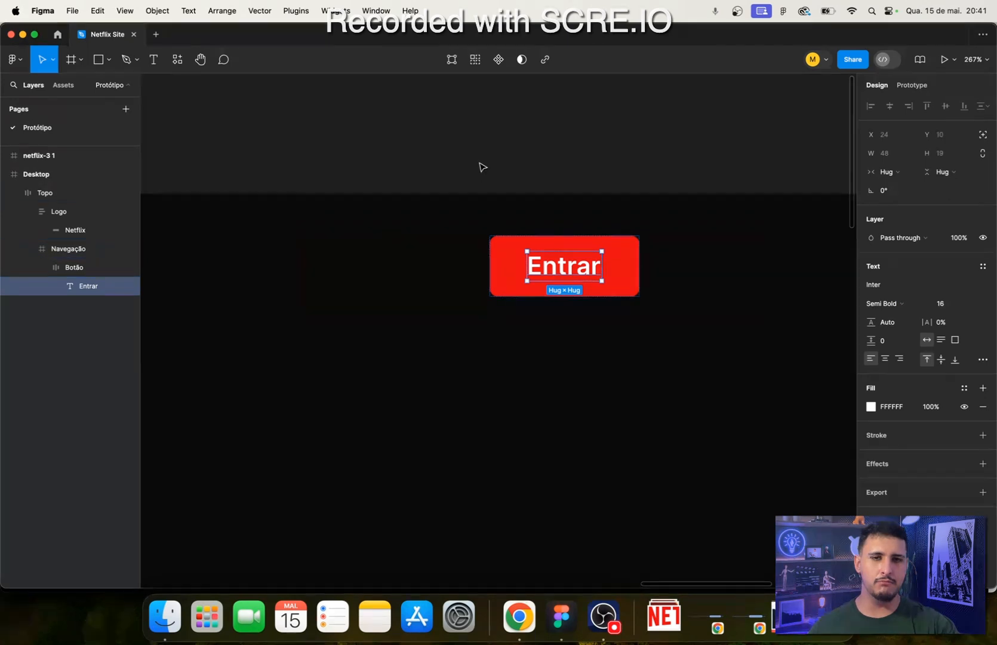
pyautogui.click(550, 455)
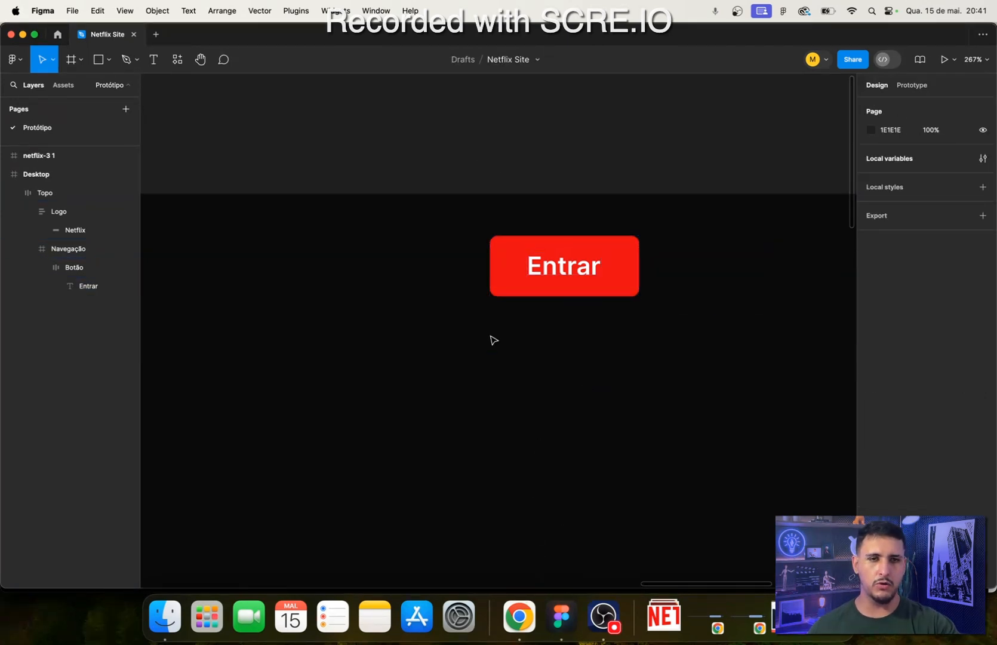
# - Select Botão and move it slightly inside the Navegação frame to about X 122, Y 11
pyautogui.scroll(5, 492, 333)
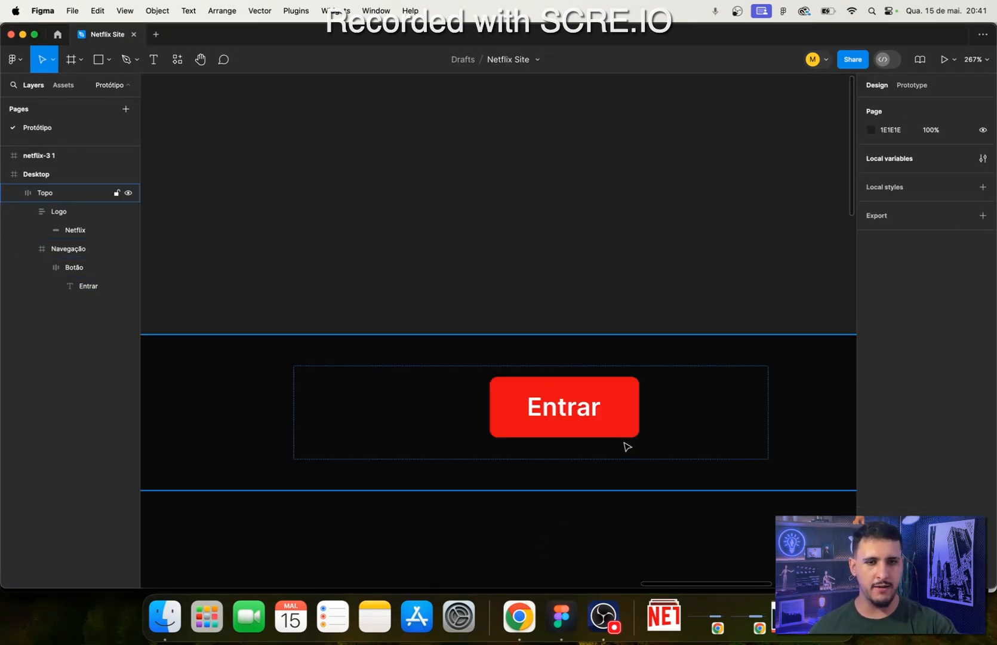
pyautogui.click(626, 432)
pyautogui.doubleClick(610, 434)
pyautogui.doubleClick(610, 434)
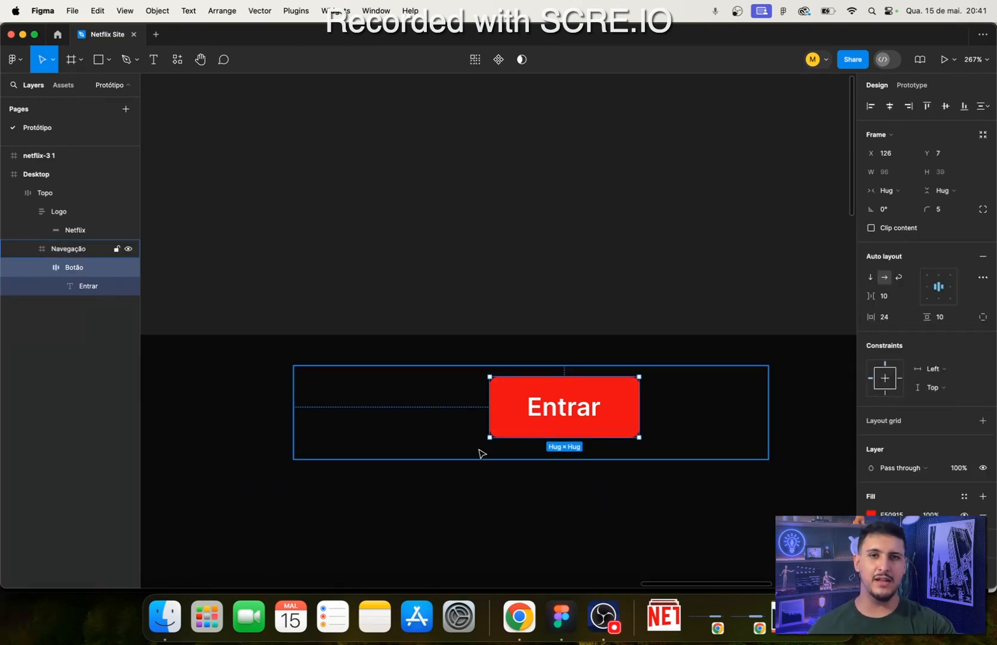
pyautogui.moveTo(591, 420)
pyautogui.mouseDown()
pyautogui.moveTo(597, 414)
pyautogui.moveTo(596, 423)
pyautogui.moveTo(578, 411)
pyautogui.moveTo(587, 416)
pyautogui.mouseUp()
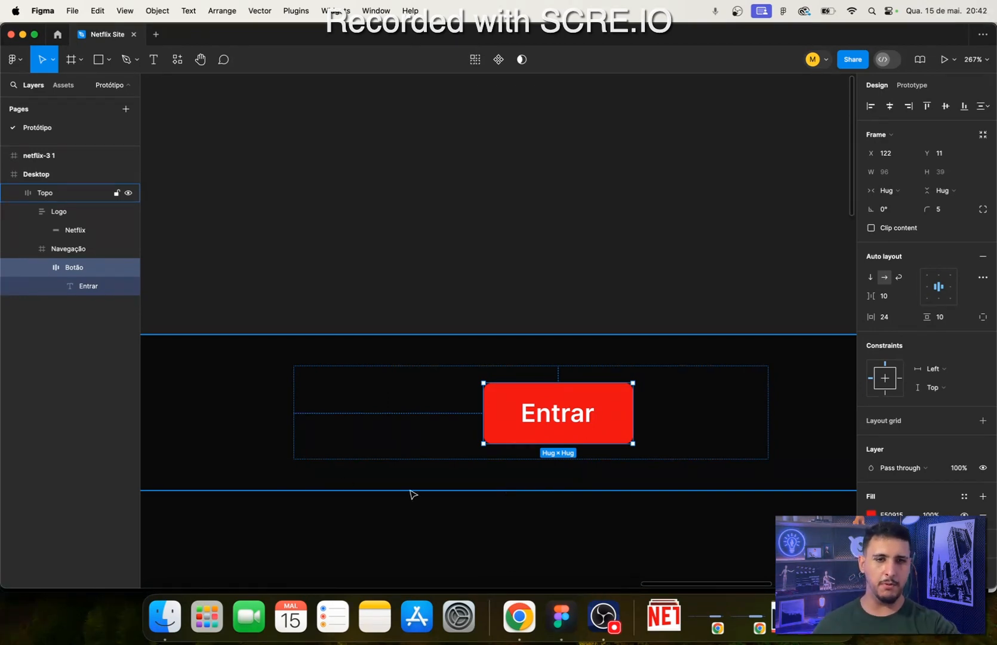
# - Switch to Chrome and open the Coolors contrast checker at coolors.co/contrast-checker in a new tab
pyautogui.click(519, 616)
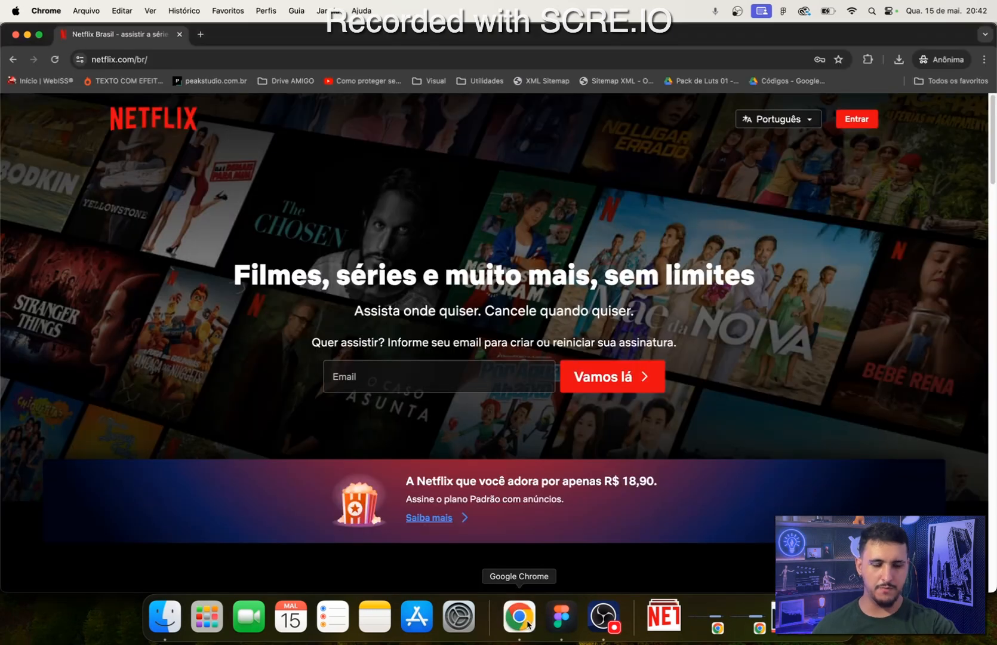
pyautogui.click(201, 35)
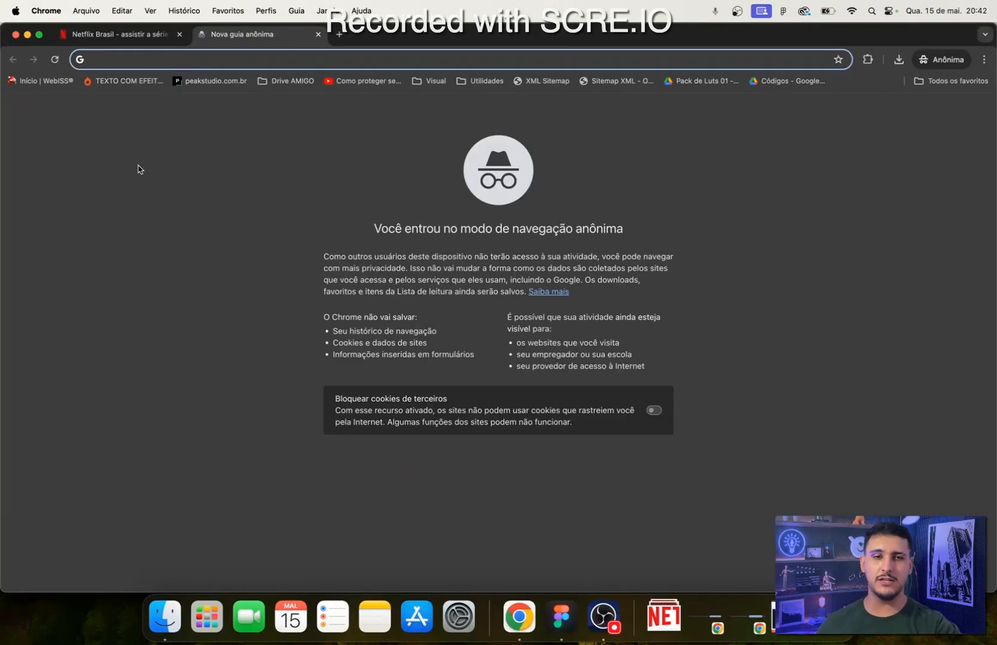
pyautogui.write('c')
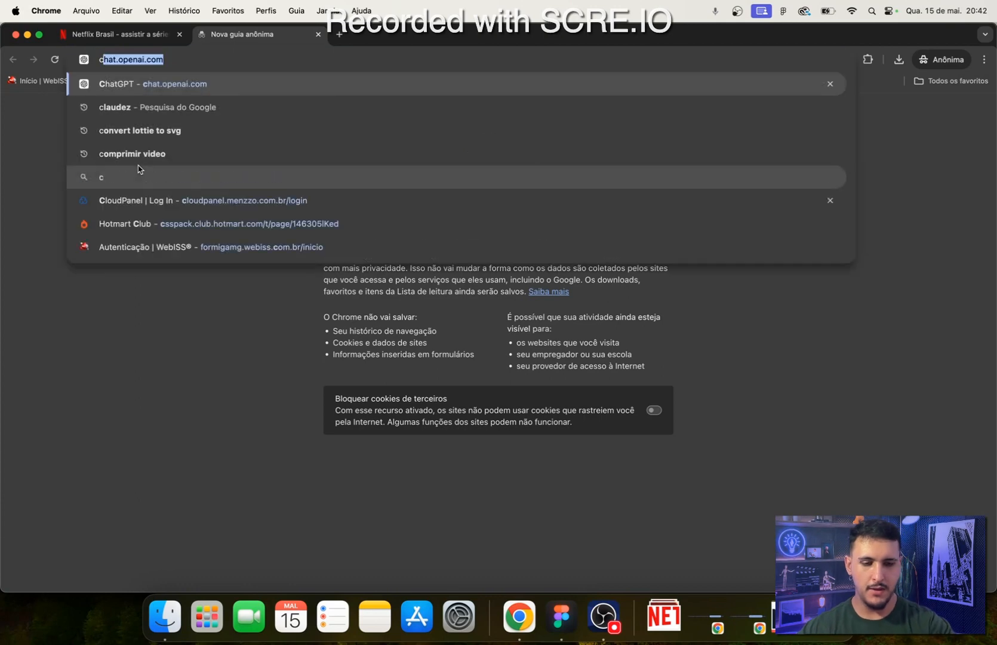
pyautogui.press('BackSpace')
pyautogui.press('BackSpace')
pyautogui.write('c')
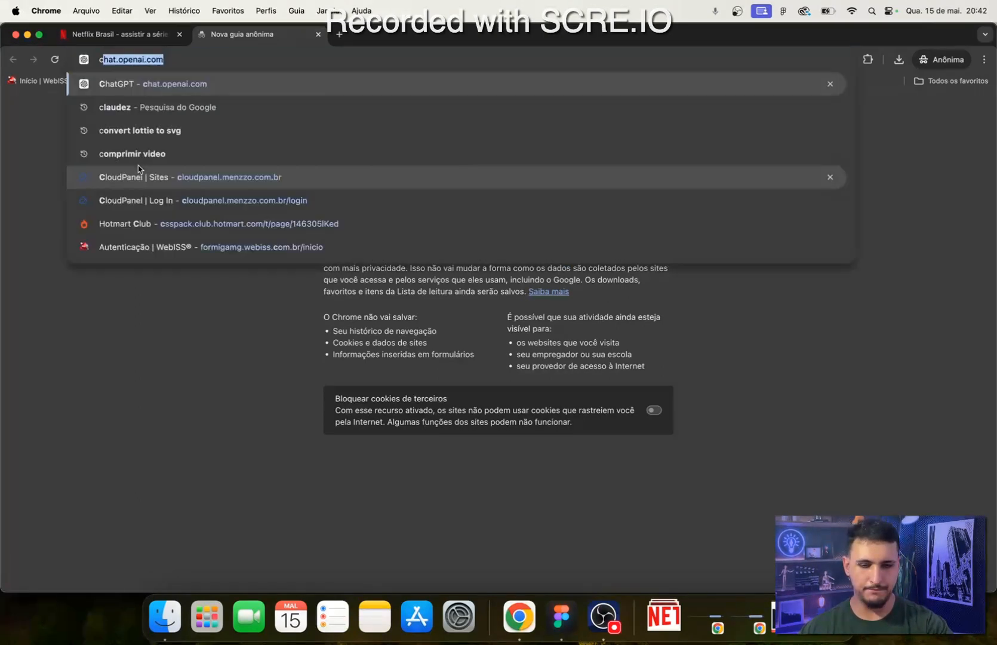
pyautogui.write('oll')
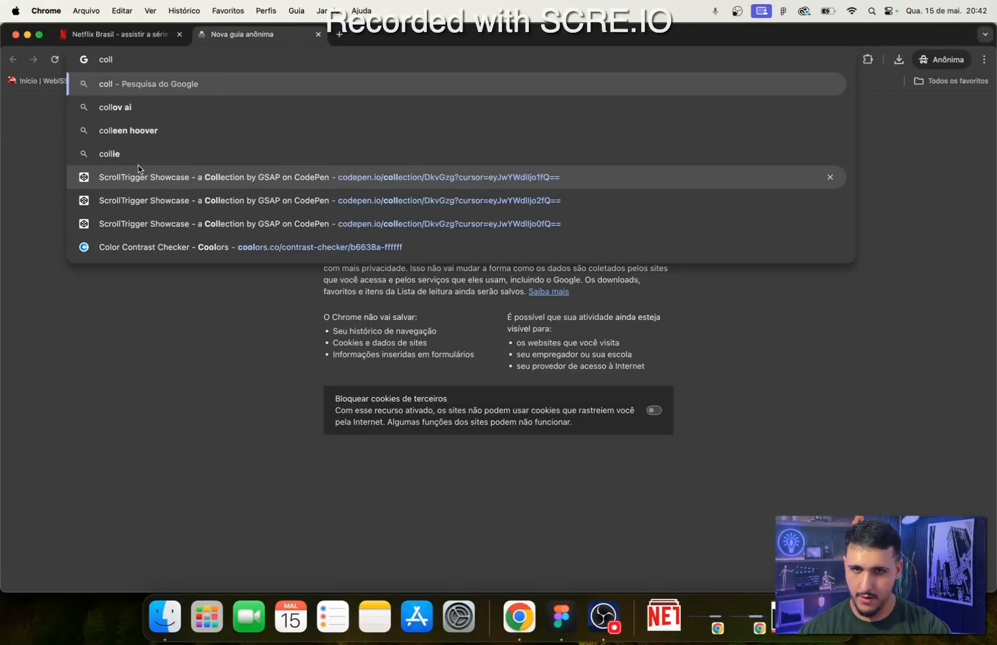
pyautogui.press('Up')
pyautogui.press('BackSpace')
pyautogui.press('BackSpace')
pyautogui.press('BackSpace')
pyautogui.press('BackSpace')
pyautogui.press('BackSpace')
pyautogui.press('BackSpace')
pyautogui.press('BackSpace')
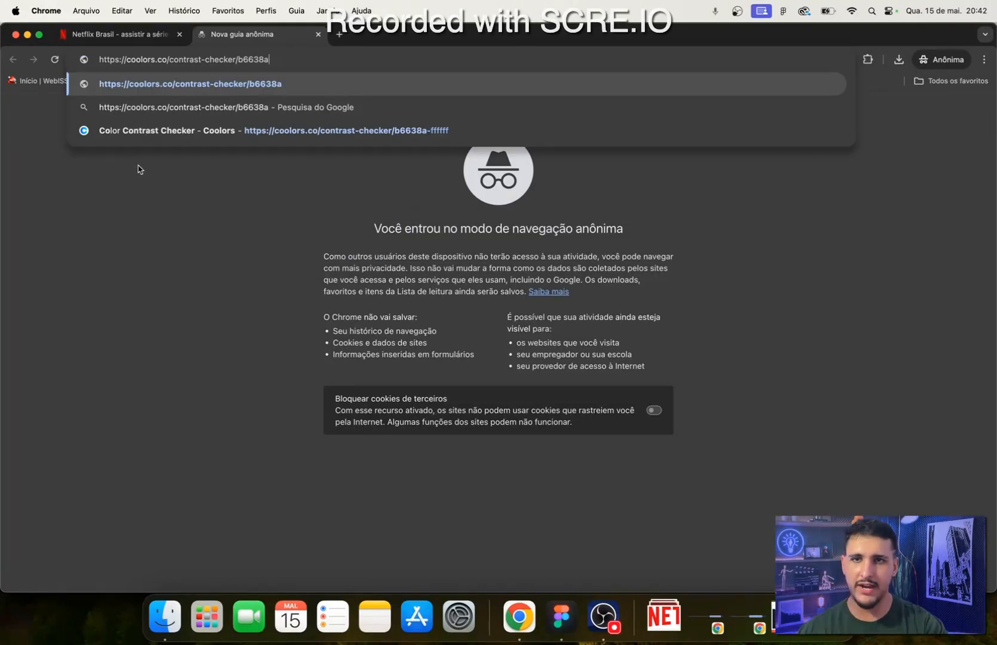
pyautogui.press('BackSpace')
pyautogui.press('BackSpace')
pyautogui.press('BackSpace')
pyautogui.press('BackSpace')
pyautogui.press('BackSpace')
pyautogui.press('BackSpace')
pyautogui.press('BackSpace')
pyautogui.press('Return')
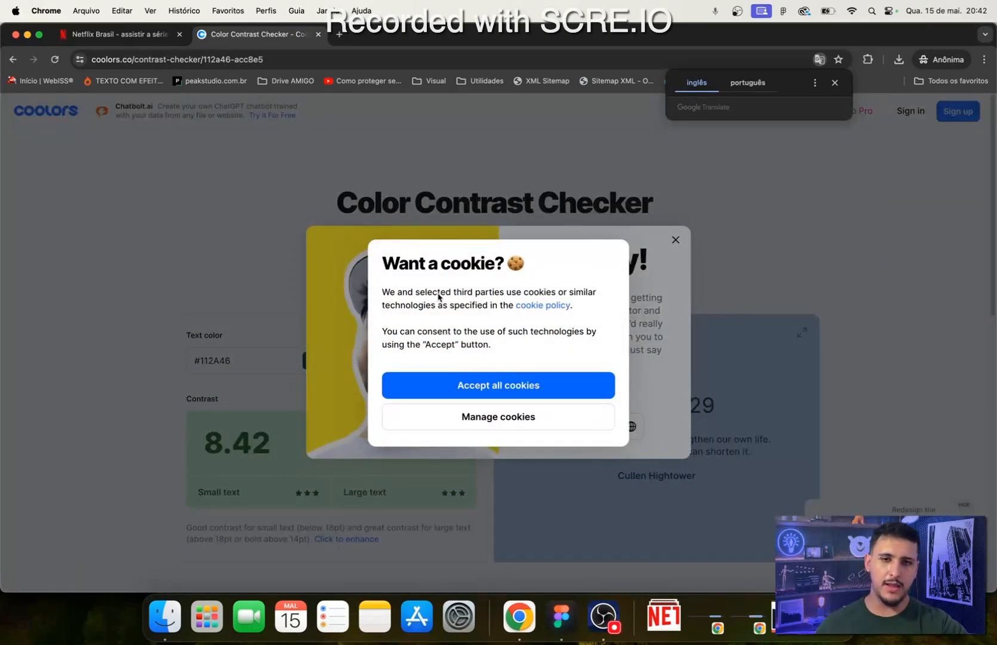
# - Accept all cookies on the Coolors page and dismiss its promotional pop-ups
pyautogui.click(581, 393)
pyautogui.click(674, 244)
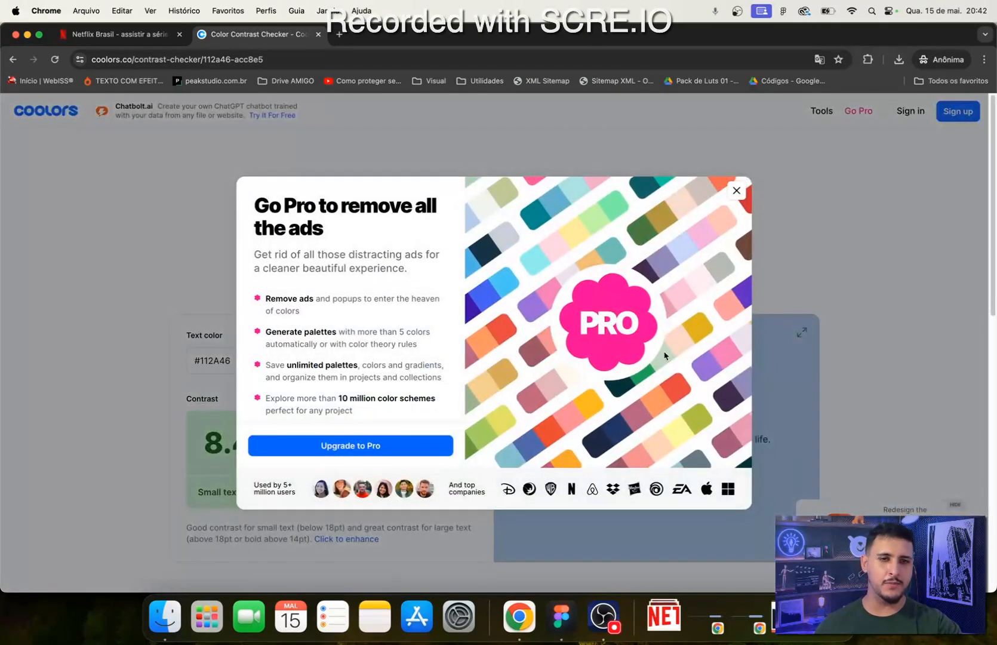
pyautogui.click(736, 191)
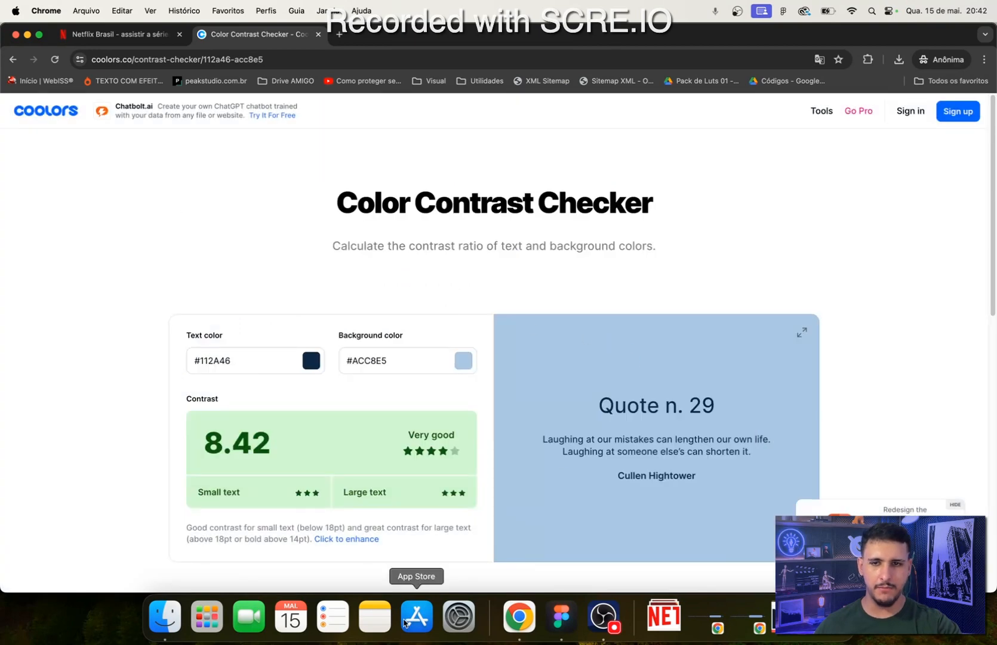
# - Copy Botão's fill colour from Figma and set it as the contrast checker's background color, #E50915
pyautogui.scroll(-3, 310, 173)
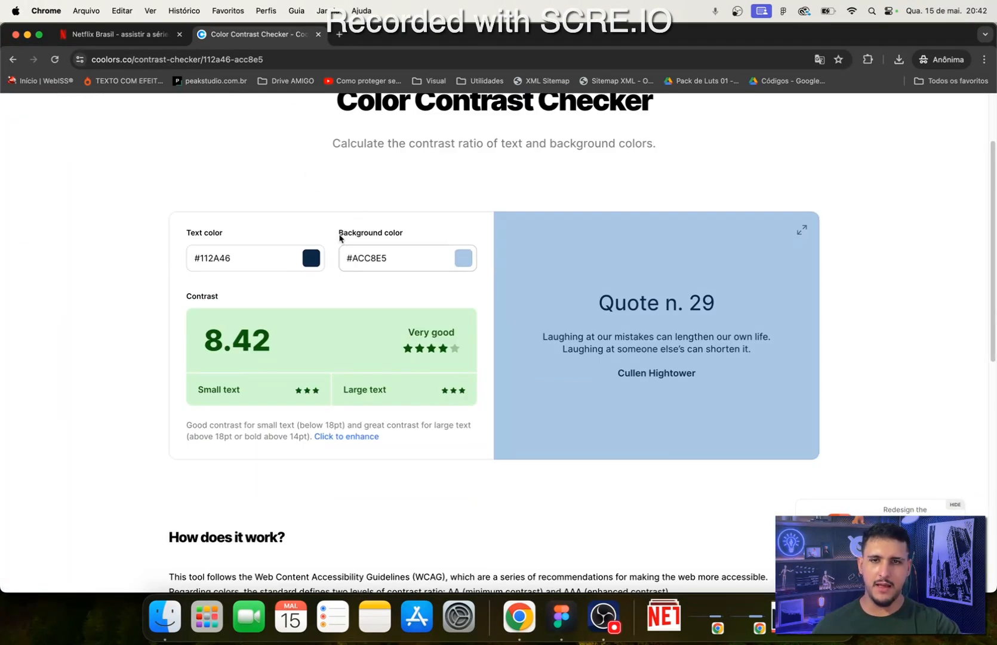
pyautogui.click(562, 616)
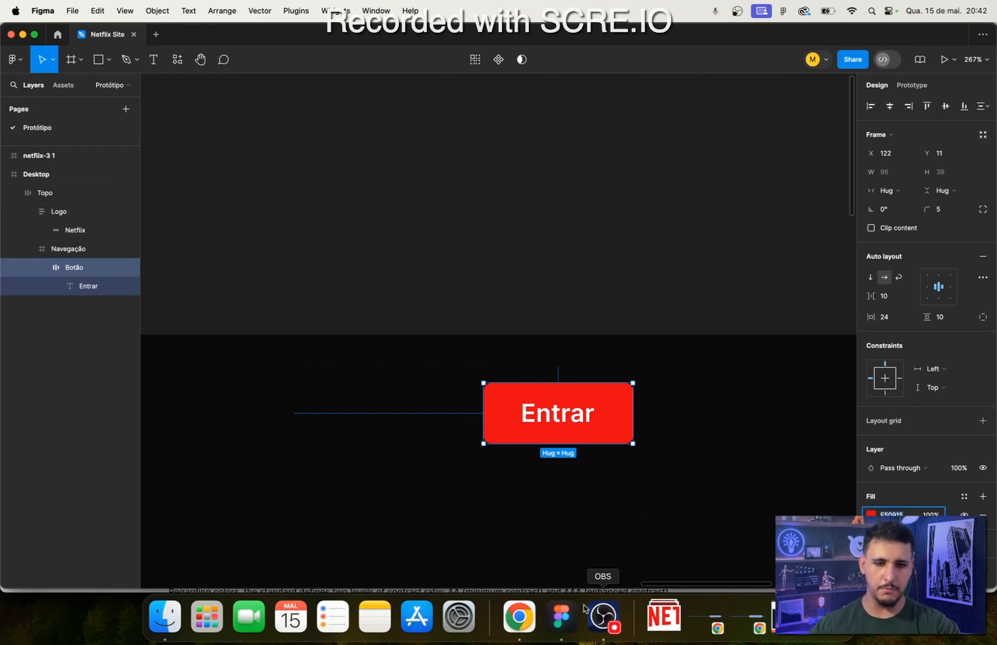
pyautogui.click(519, 616)
pyautogui.click(369, 257)
pyautogui.press('super+a')
pyautogui.write('E50915')
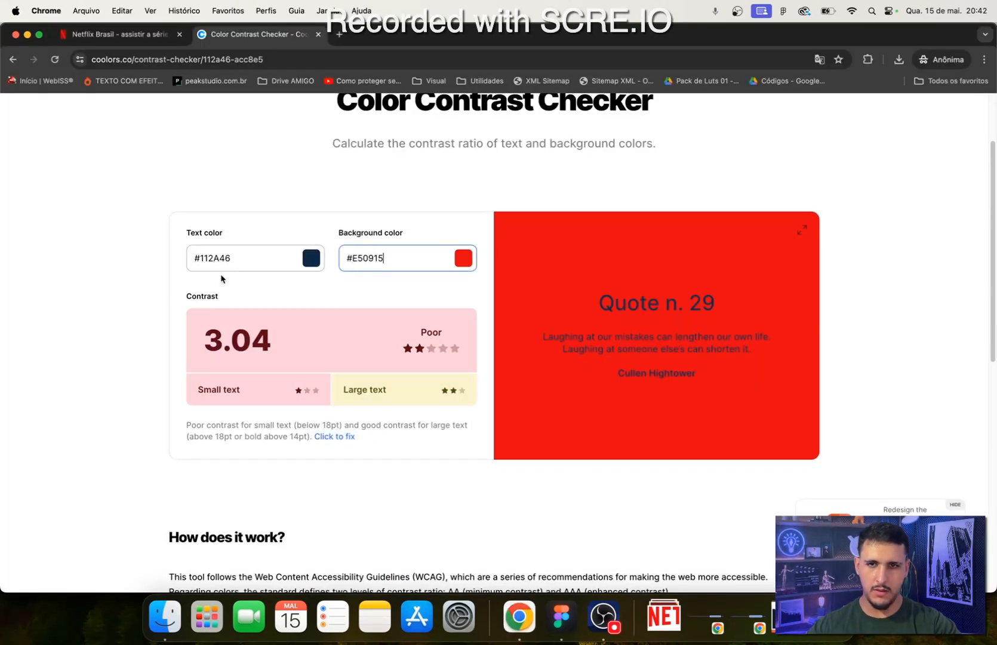
pyautogui.click(263, 287)
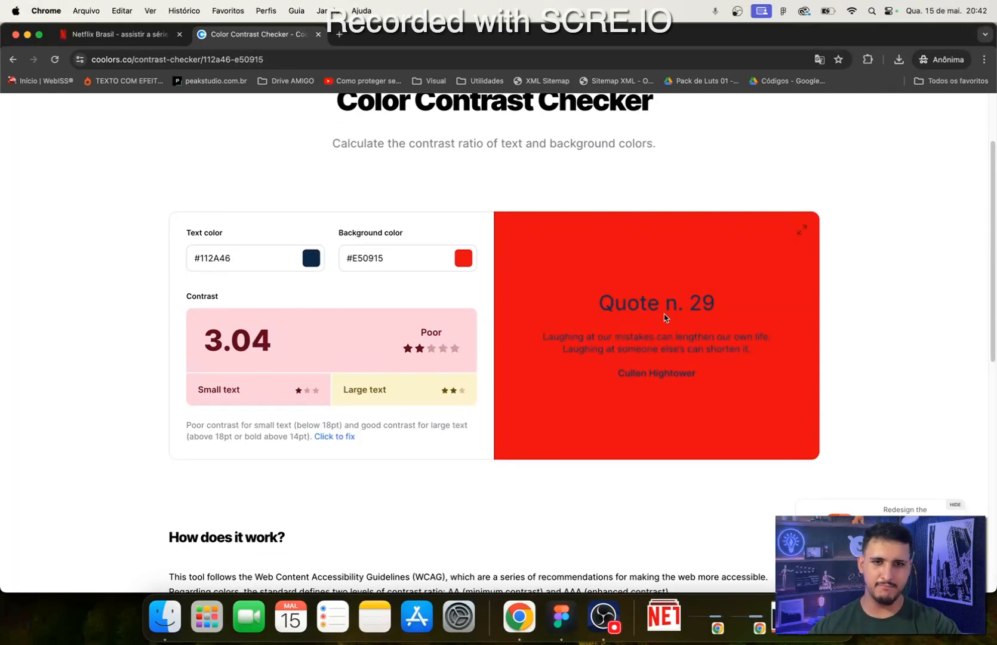
# - Return to Figma and set the fill of the Entrar text inside Botão to F1F1F1
pyautogui.click(562, 616)
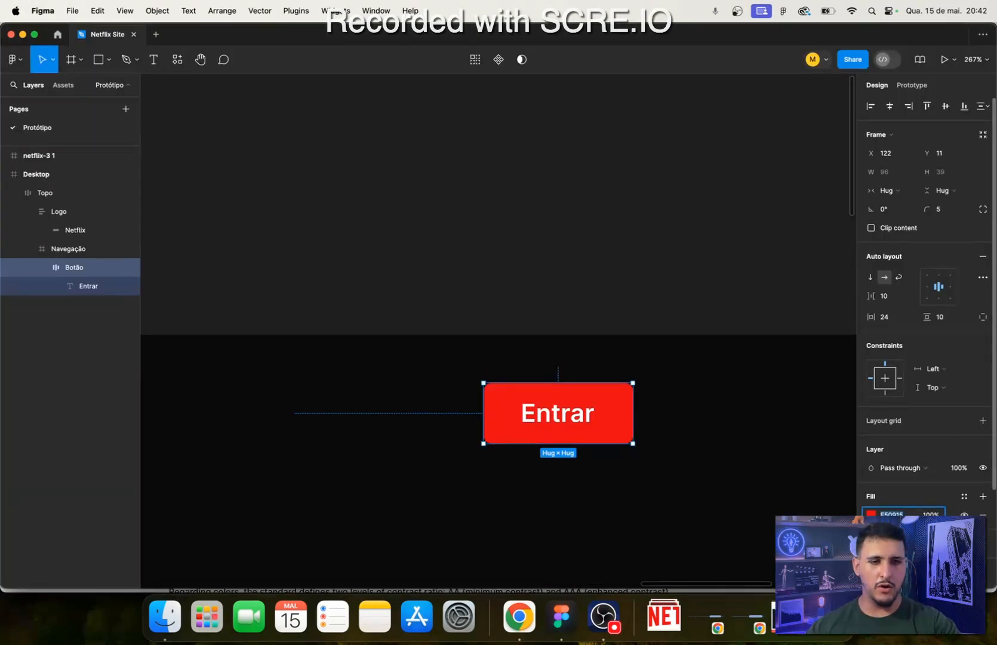
pyautogui.doubleClick(557, 418)
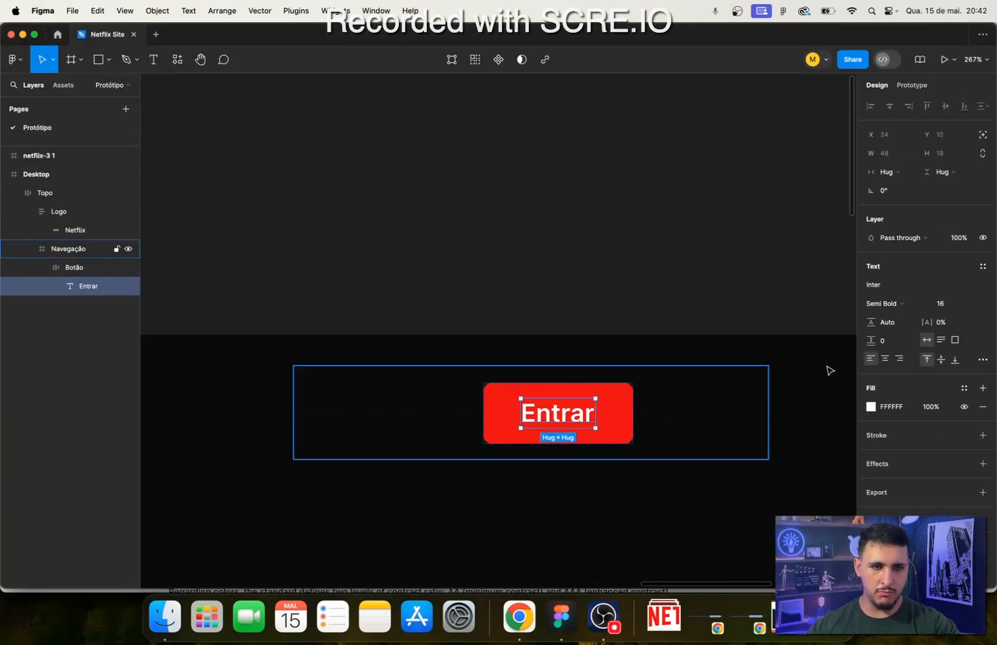
pyautogui.click(870, 407)
pyautogui.press('super+c')
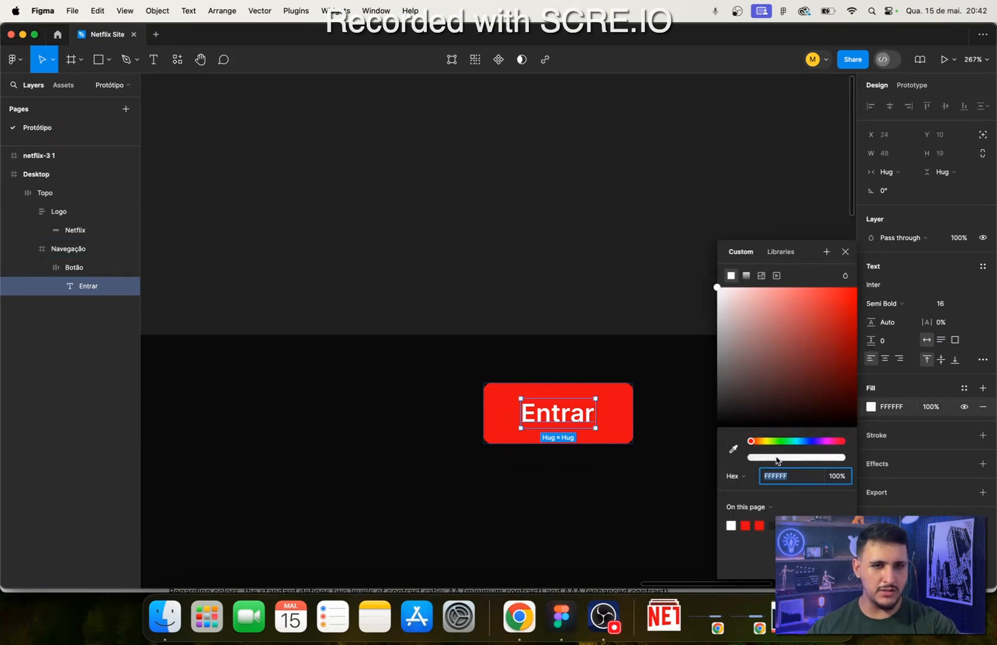
pyautogui.write('f1')
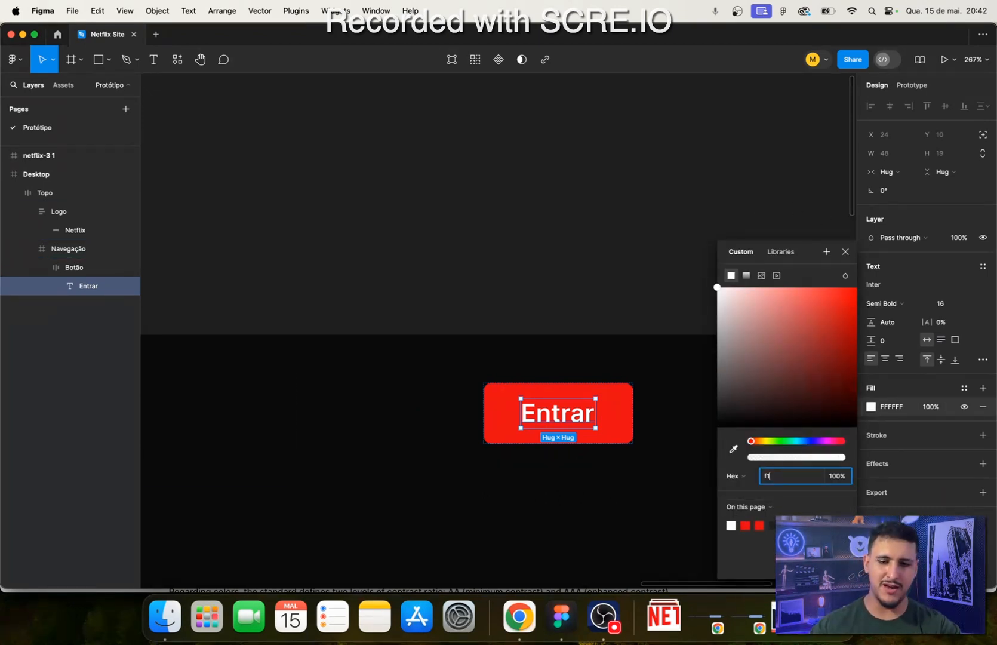
pyautogui.write('f1f1')
pyautogui.press('Return')
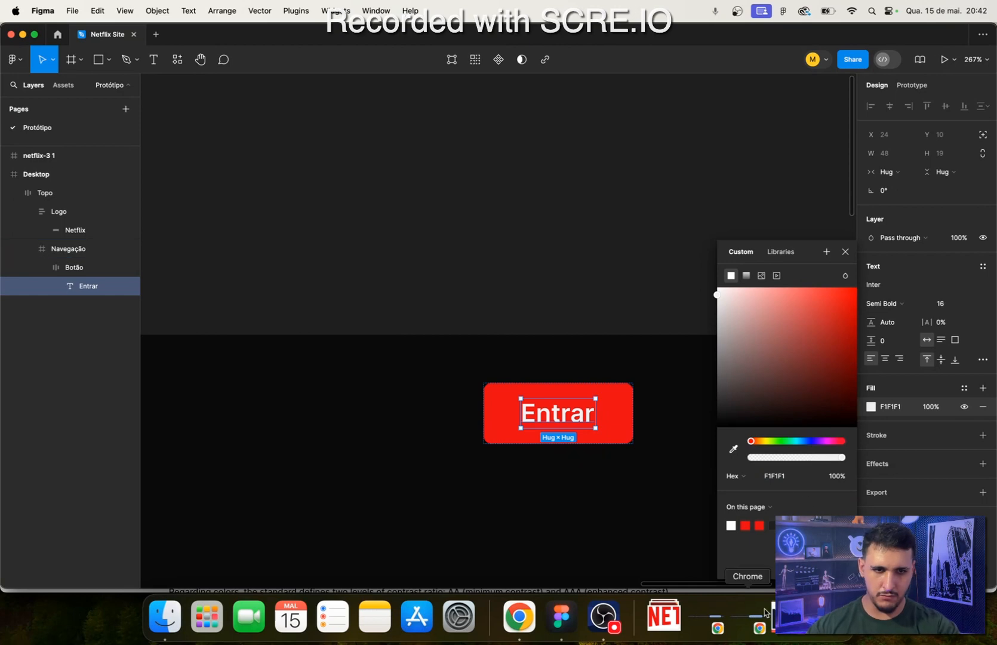
# - Copy F1F1F1 into the contrast checker's text color in Chrome and compare with the Entrar button on the Netflix page
pyautogui.click(790, 476)
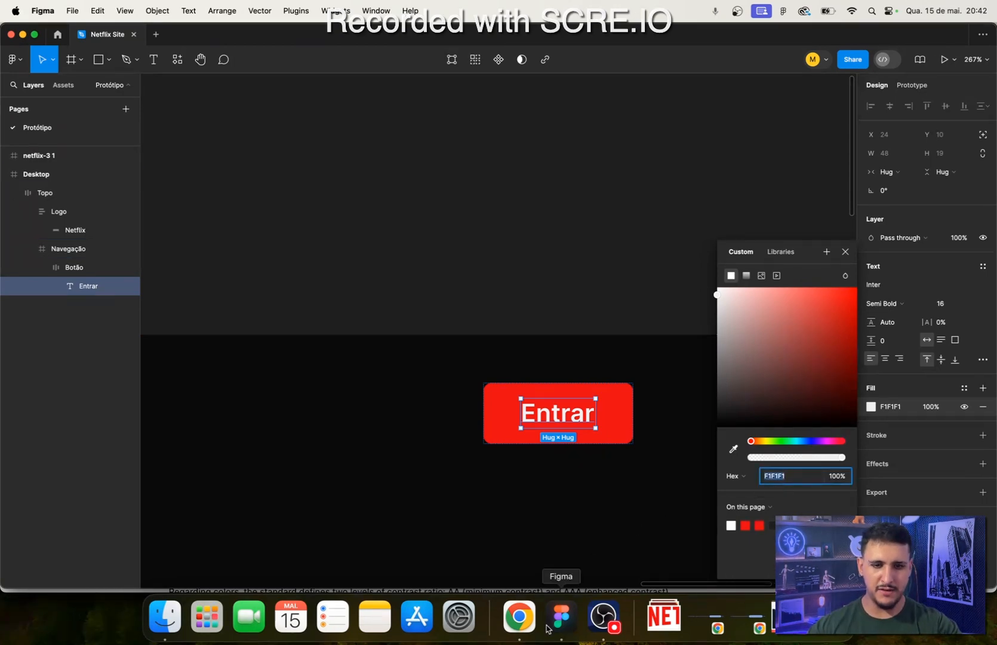
pyautogui.click(519, 616)
pyautogui.click(190, 263)
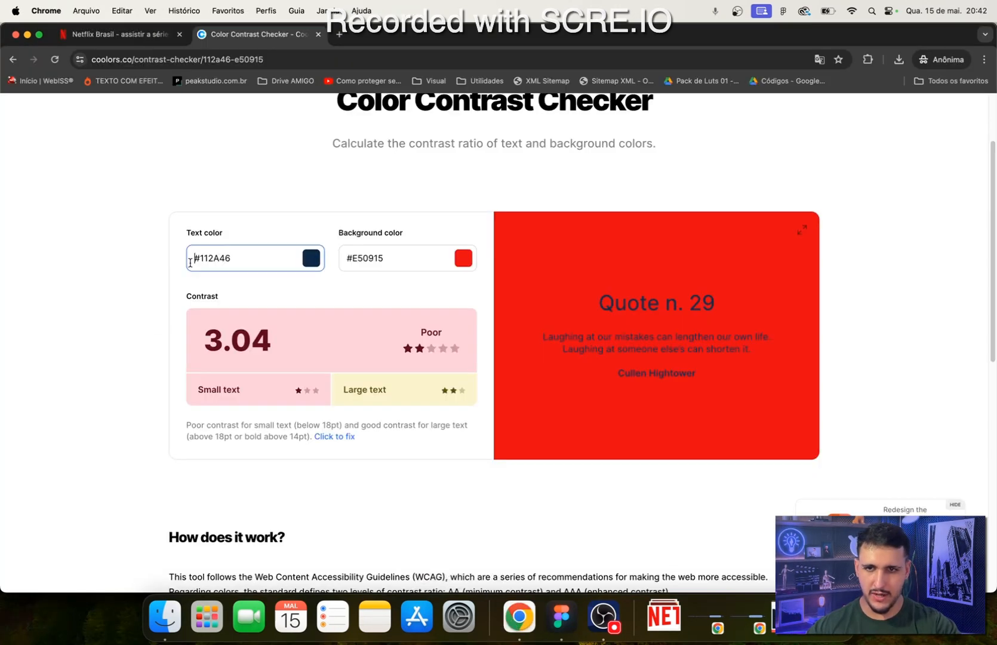
pyautogui.doubleClick(223, 259)
pyautogui.write('F1F1F1')
pyautogui.click(282, 294)
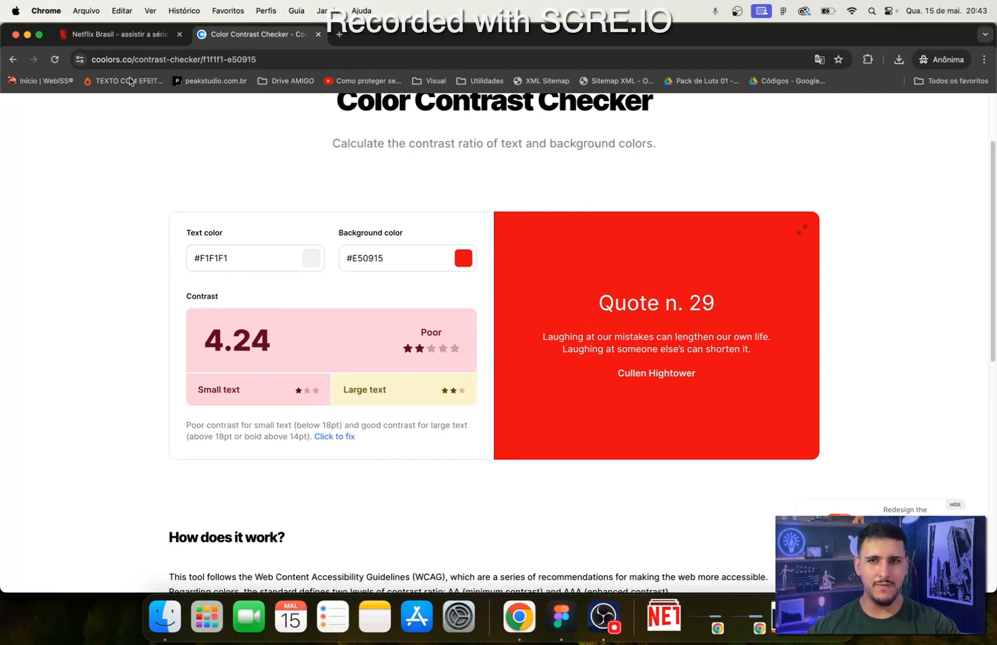
pyautogui.click(106, 36)
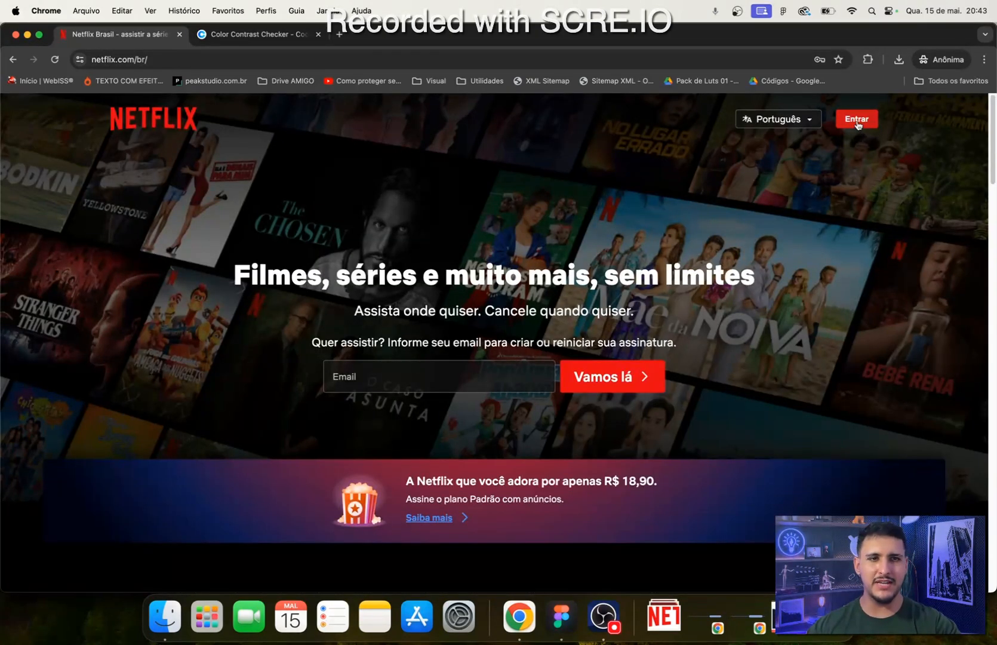
pyautogui.click(230, 37)
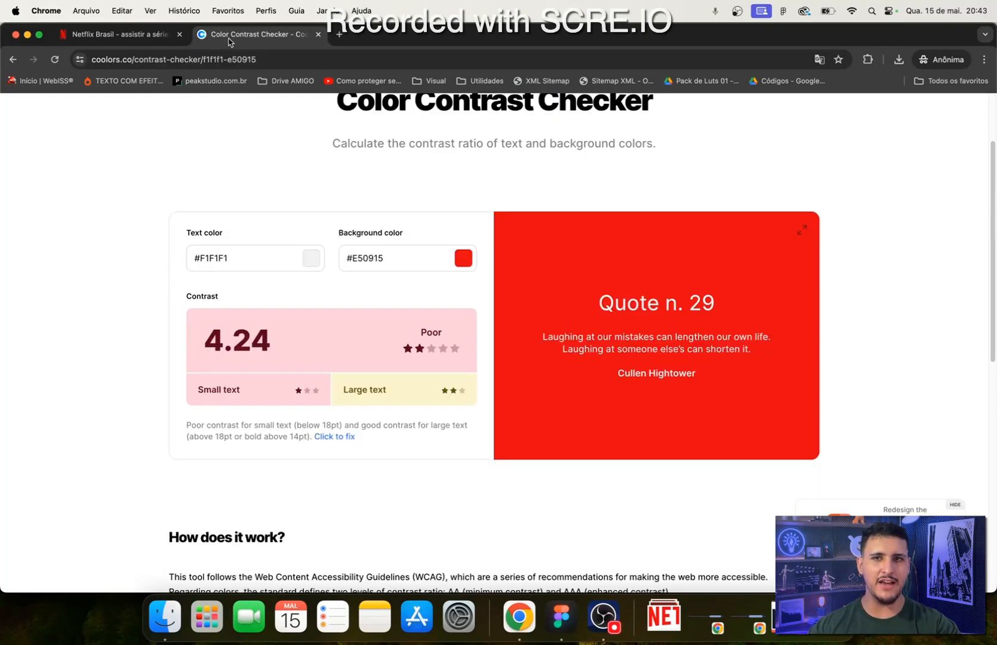
# - Return to Figma and set the Entrar text fill to FFFFFF
pyautogui.click(562, 616)
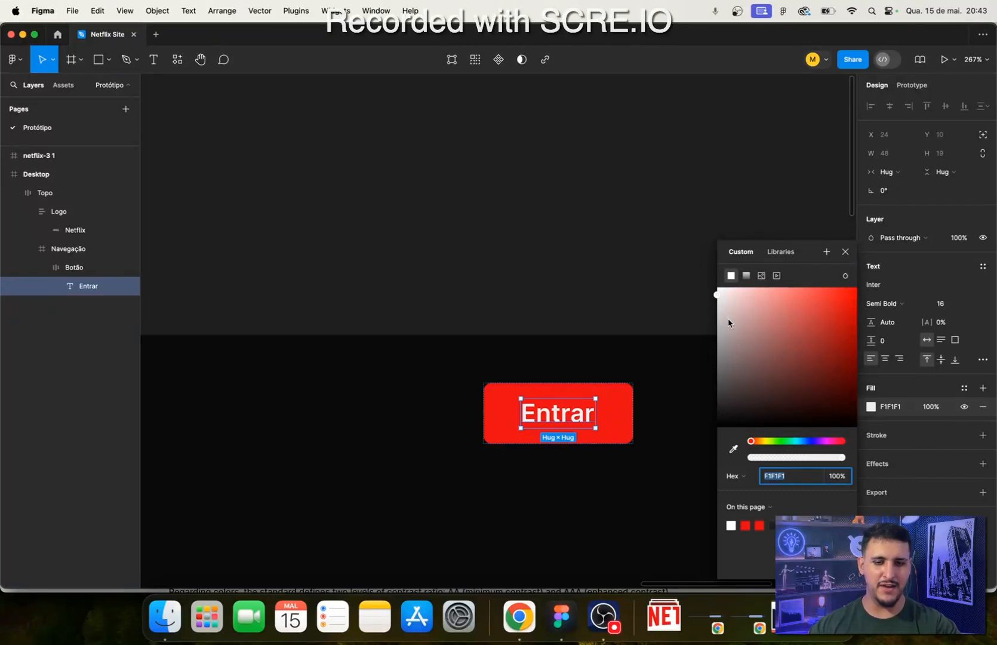
pyautogui.write('FFFFFF')
pyautogui.press('Return')
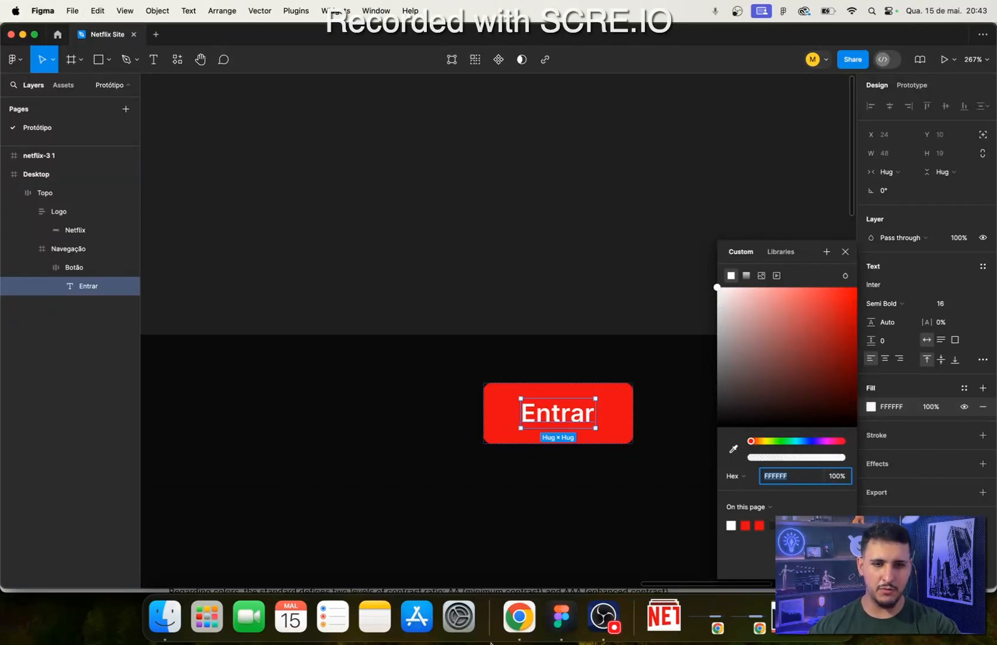
# - Set the contrast checker's text color in Chrome to #FFFFFF to test white on the red background
pyautogui.click(518, 617)
pyautogui.moveTo(251, 261); pyautogui.dragTo(60, 225)
pyautogui.press('super+v')
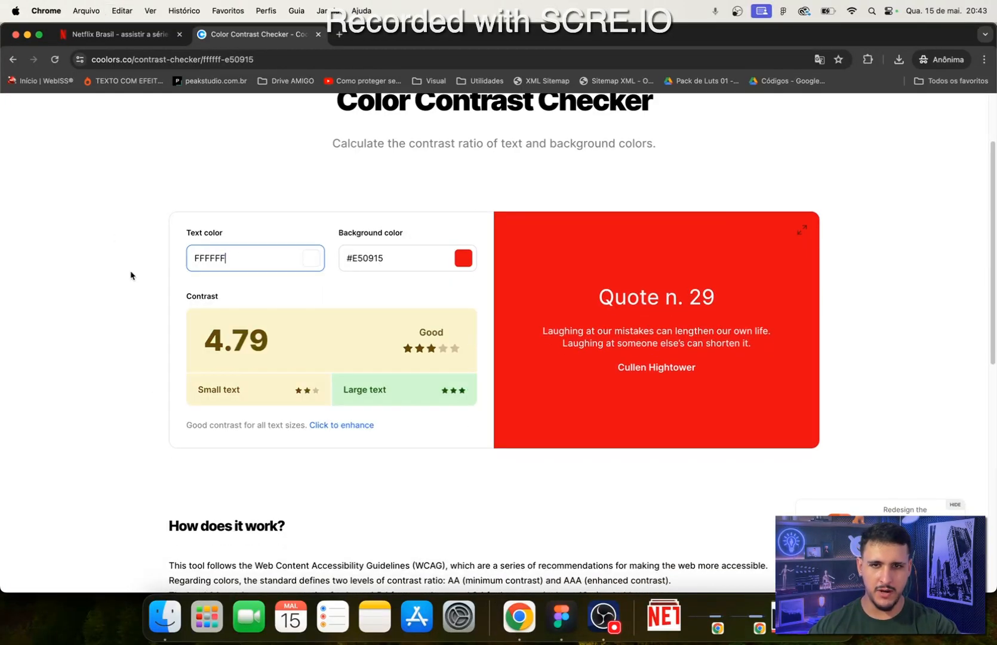
pyautogui.click(147, 296)
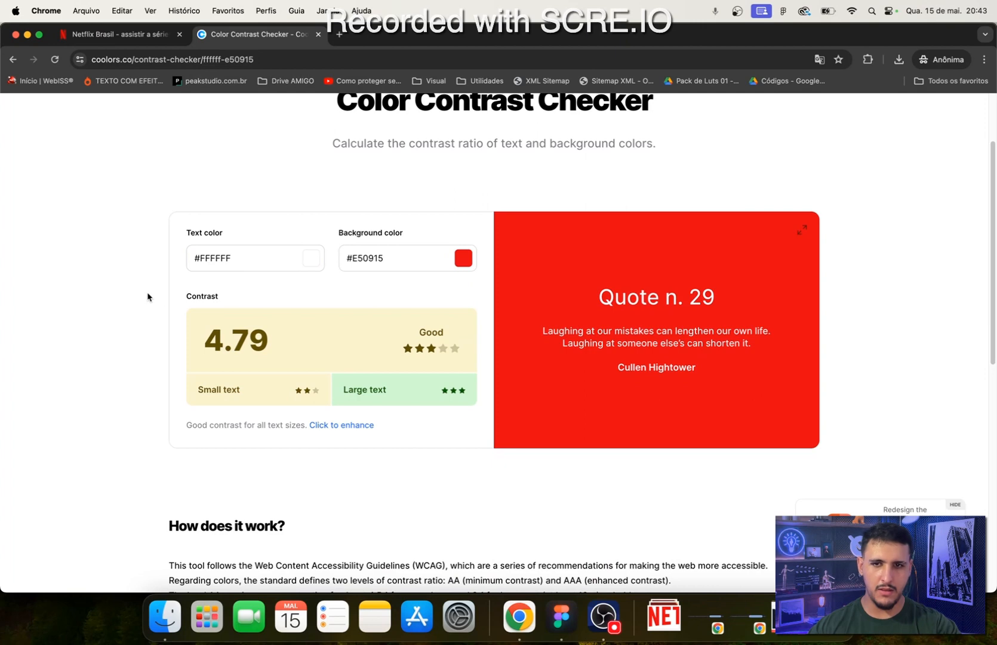
# - Try a darker red, #B10A12, as the contrast checker's background color
pyautogui.click(462, 260)
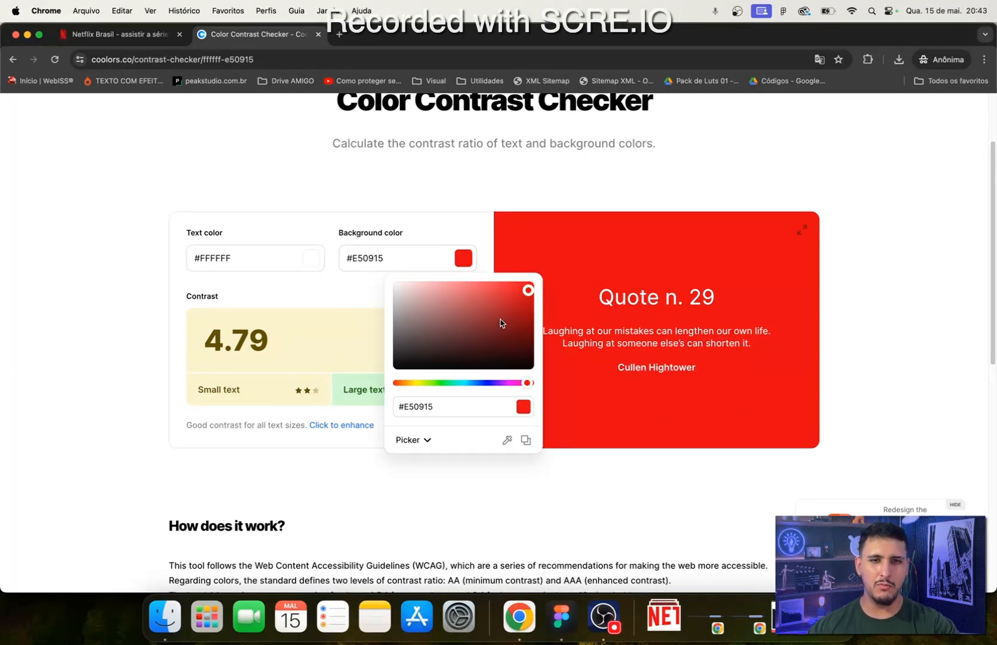
pyautogui.moveTo(526, 295); pyautogui.dragTo(526, 308)
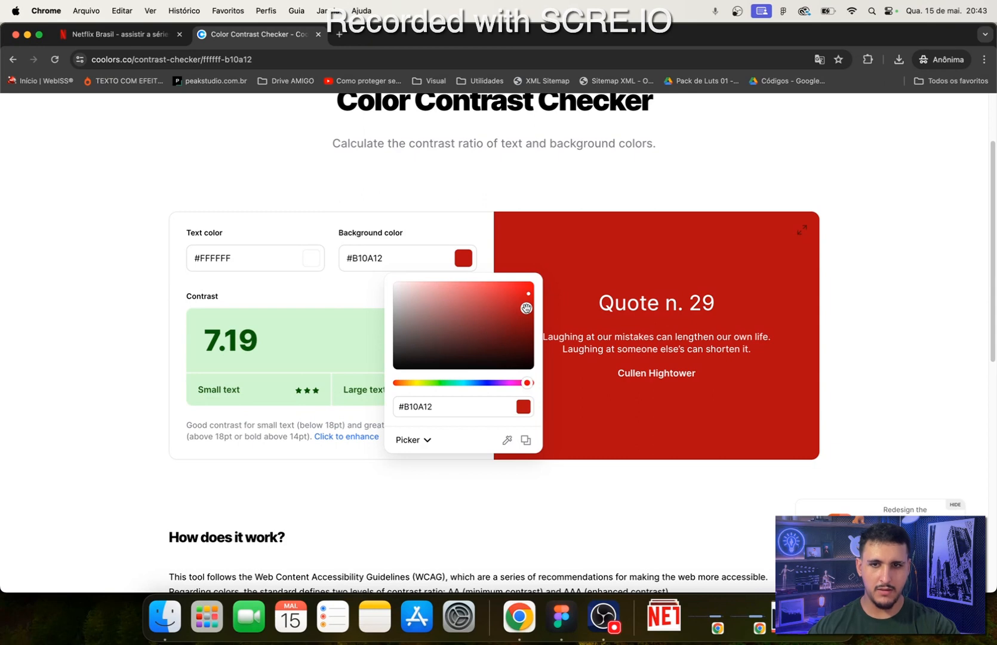
pyautogui.click(236, 261)
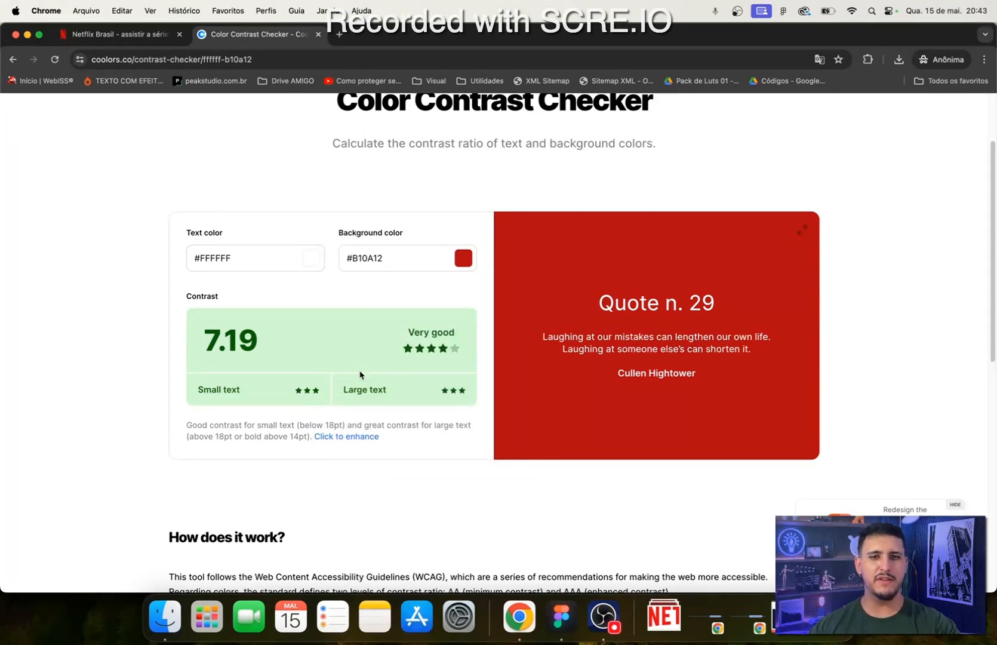
pyautogui.click(463, 258)
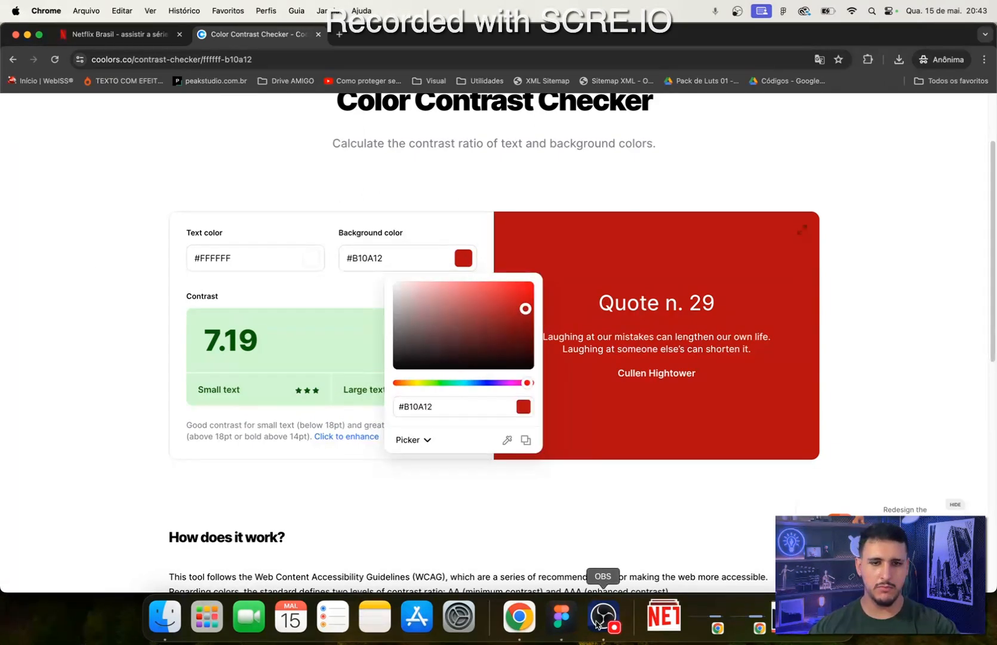
# - Copy Botão's red fill from Figma again and set the contrast checker's background color to #E50915
pyautogui.click(561, 616)
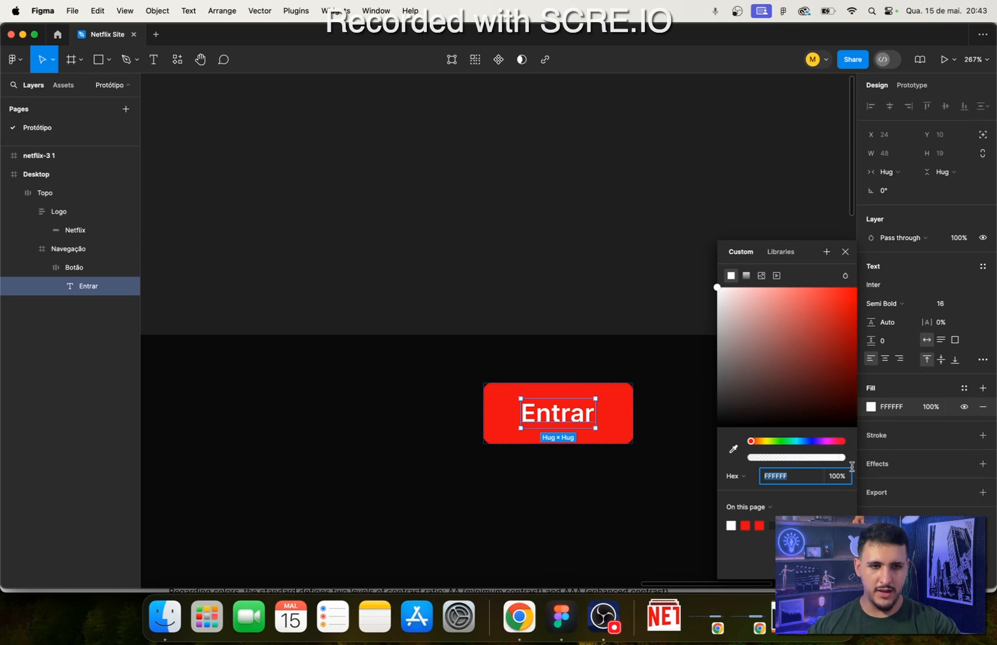
pyautogui.click(606, 427)
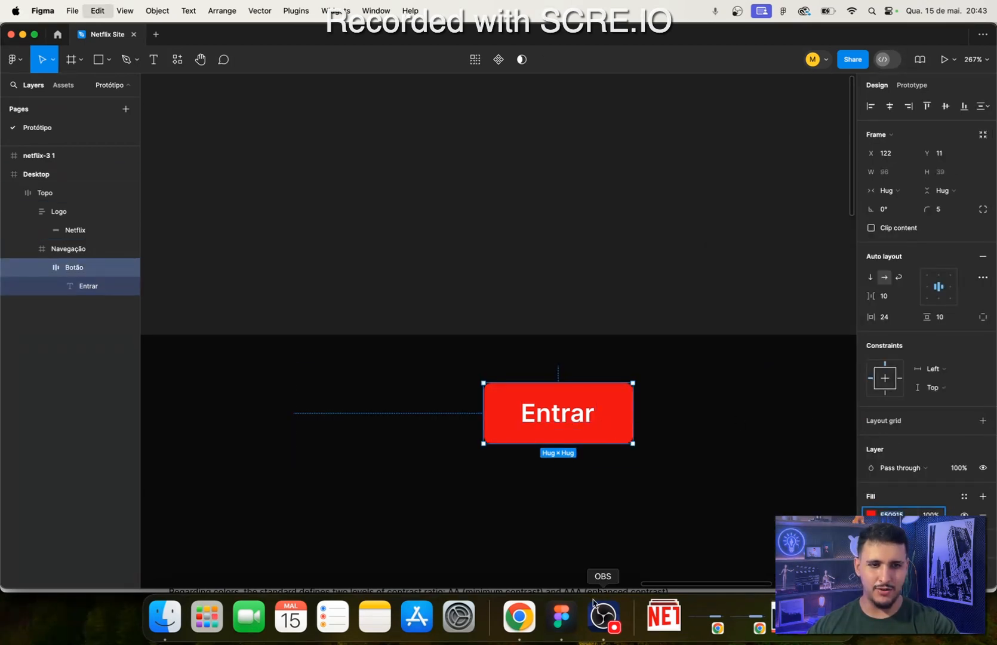
pyautogui.click(518, 616)
pyautogui.click(374, 259)
pyautogui.doubleClick(373, 259)
pyautogui.write('E50915')
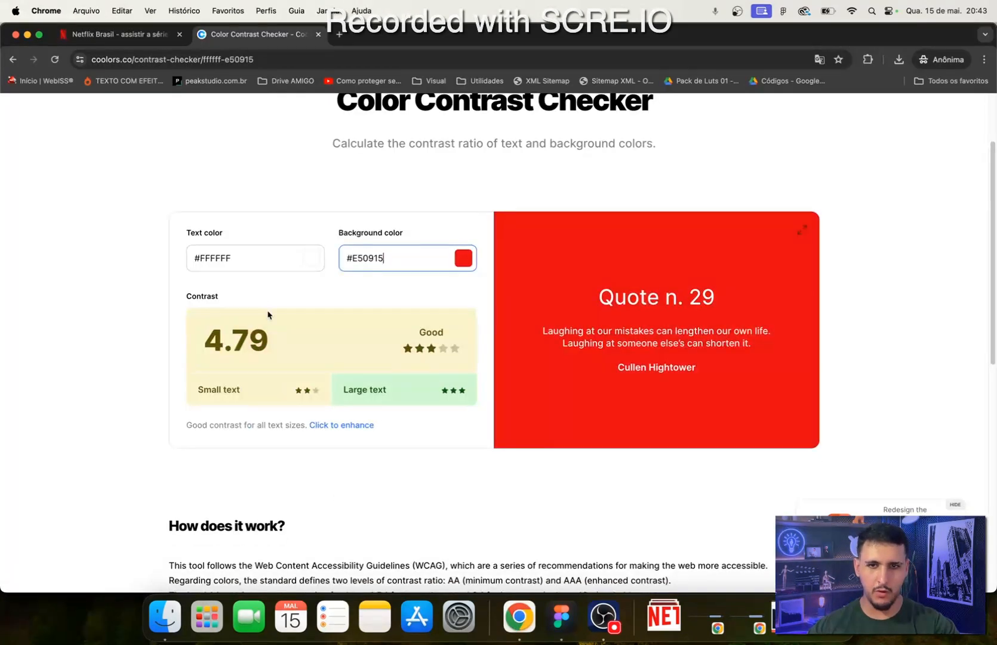
# - Try other shades for the contrast checker's text color and return it to #FFFFFF
pyautogui.click(298, 262)
pyautogui.tripleClick(294, 407)
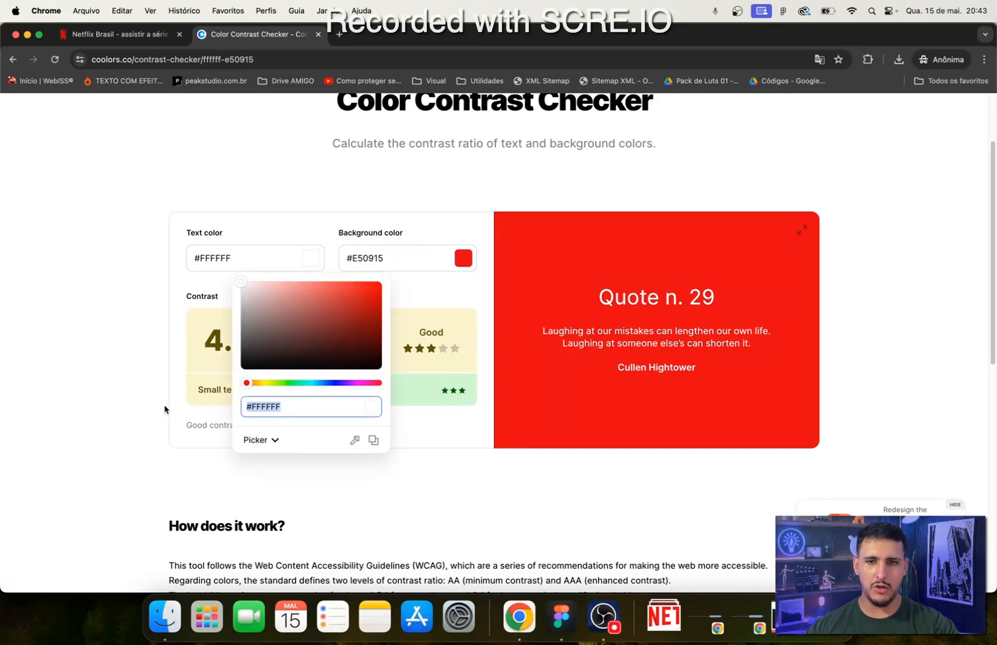
pyautogui.write('E50915')
pyautogui.moveTo(377, 297); pyautogui.dragTo(199, 277)
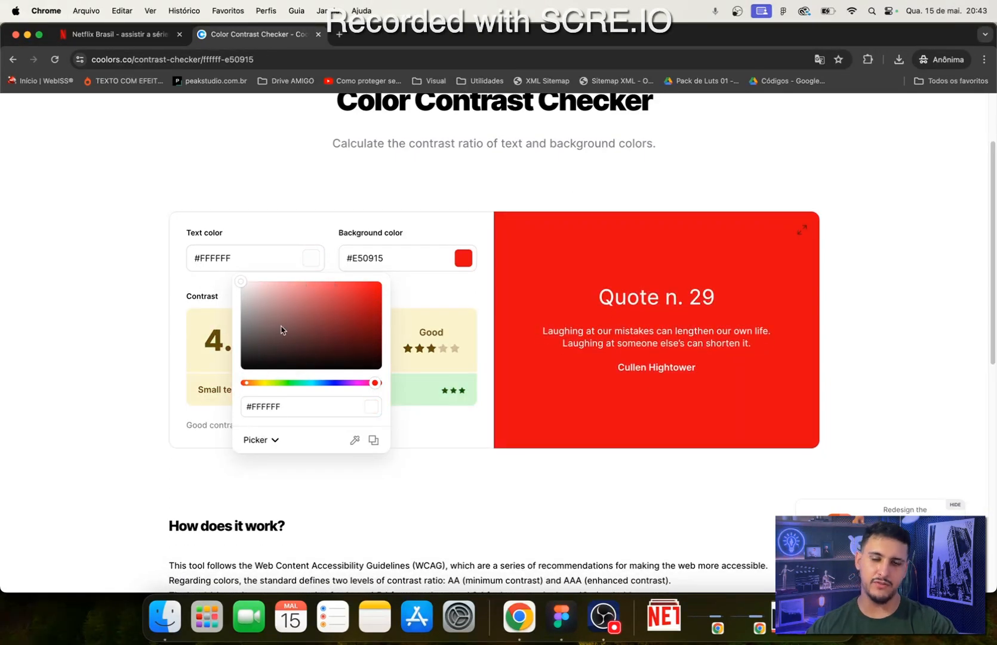
pyautogui.moveTo(276, 282); pyautogui.dragTo(173, 280)
pyautogui.click(139, 300)
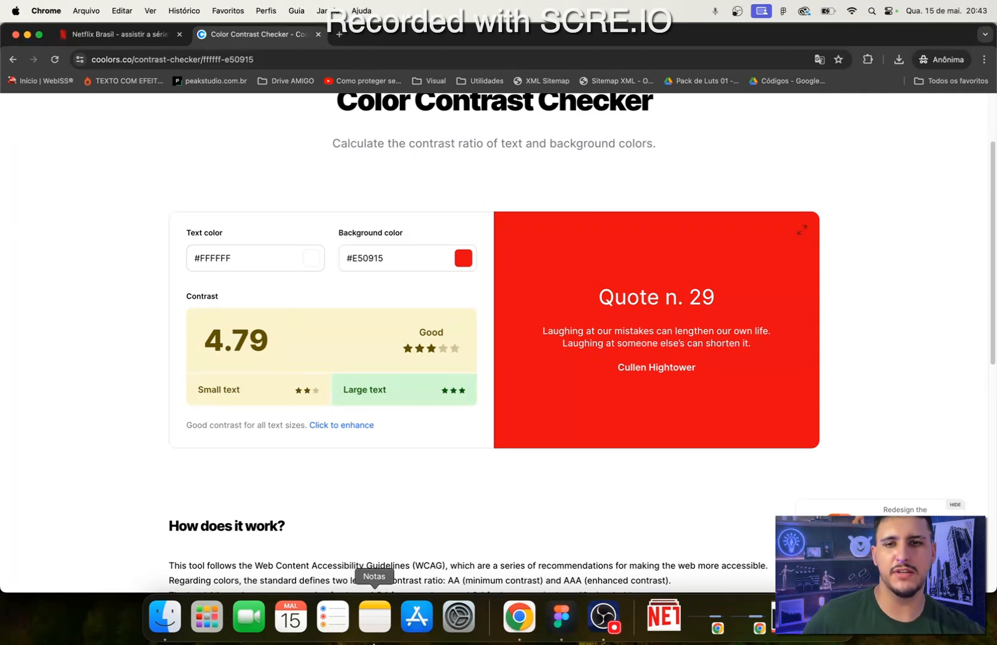
# - Darken the contrast checker's background color to #AB1119 to test white text on a deeper red
pyautogui.click(408, 259)
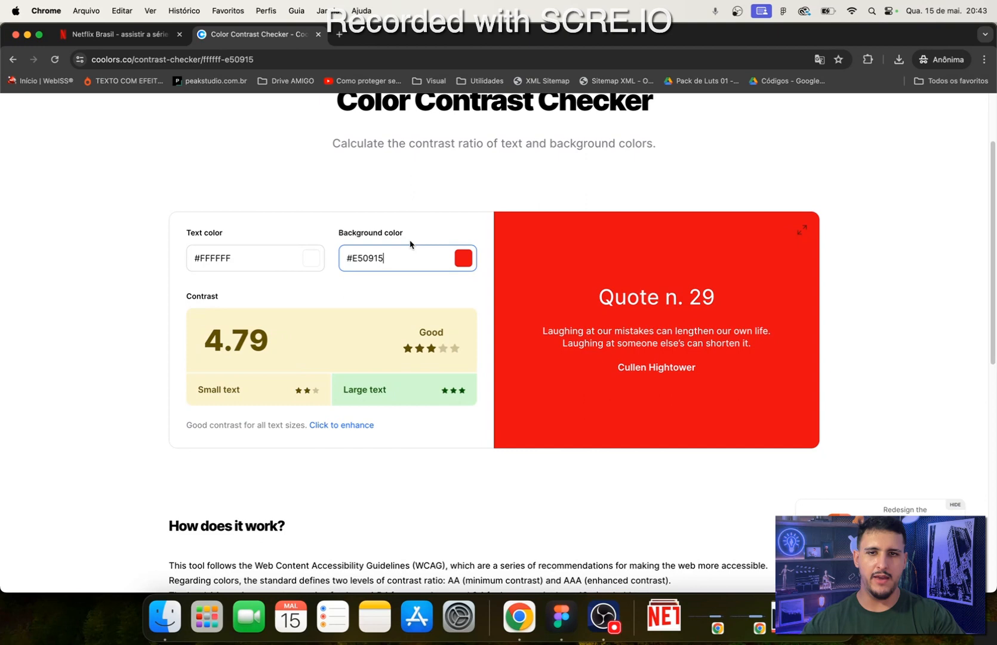
pyautogui.click(464, 258)
pyautogui.moveTo(469, 340); pyautogui.dragTo(519, 309)
pyautogui.click(87, 275)
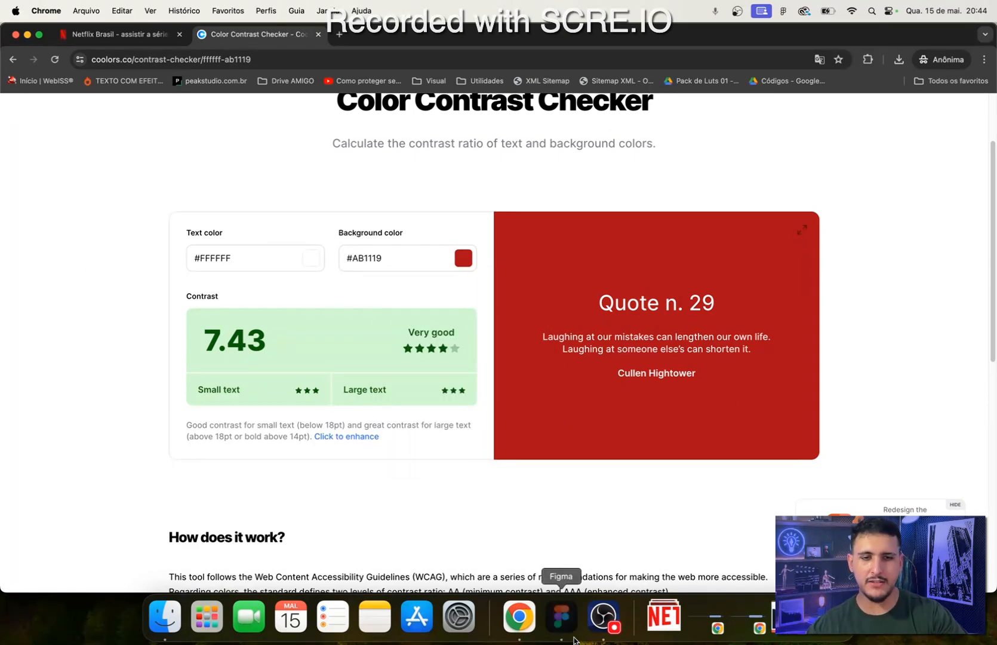
# - Switch to Figma and examine the Entrar button's placement in the Desktop frame's header
pyautogui.click(562, 617)
pyautogui.scroll(-3, 530, 406)
pyautogui.hscroll(-3, 530, 406)
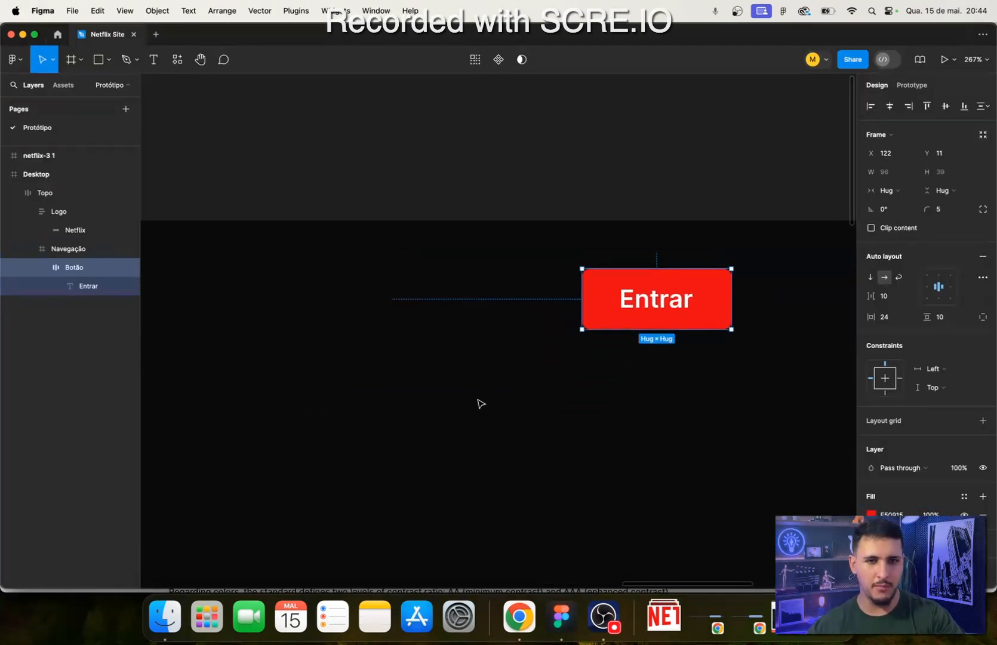
pyautogui.scroll(-5, 511, 333)
pyautogui.scroll(-3, 658, 364)
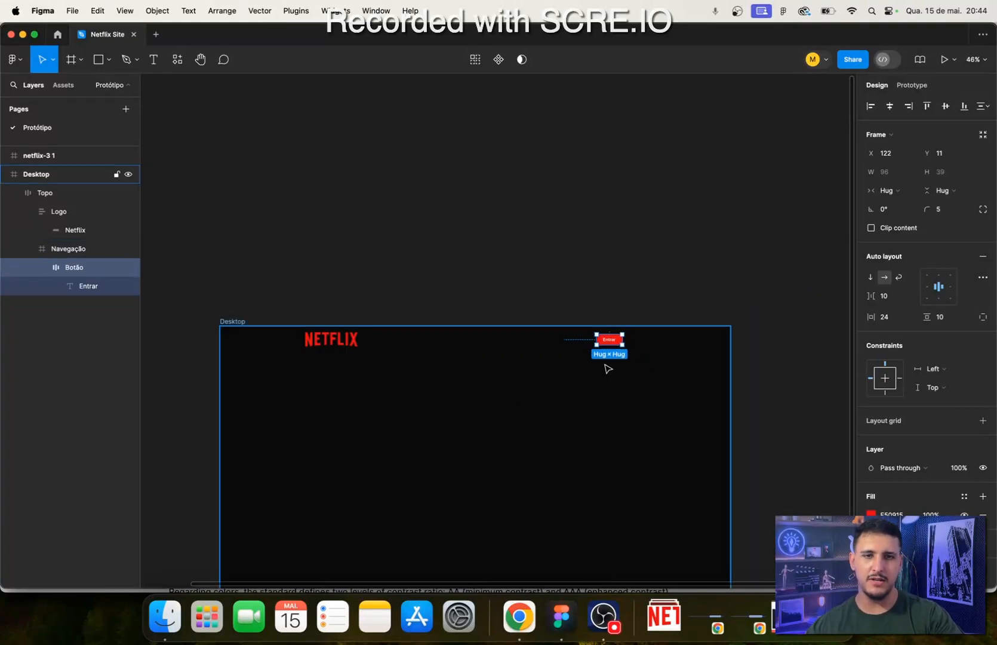
pyautogui.scroll(3, 526, 318)
pyautogui.scroll(-3, 540, 496)
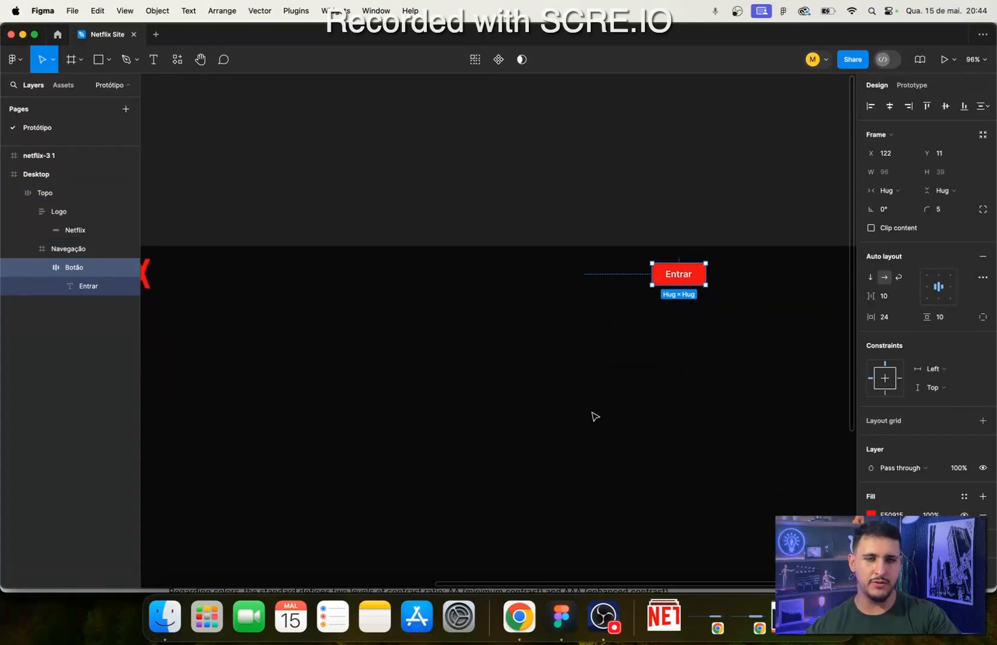
# - Add a horizontal auto layout to the Navegação frame around the Entrar button and align its content to the right, vertically centered
pyautogui.click(582, 291)
pyautogui.moveTo(469, 340); pyautogui.dragTo(648, 373)
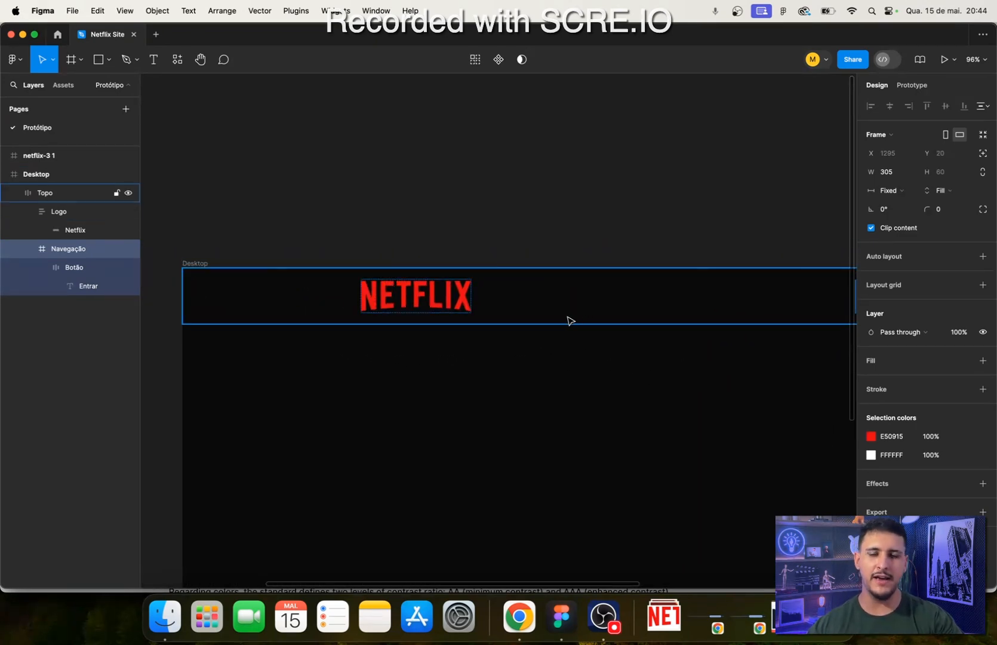
pyautogui.moveTo(554, 321); pyautogui.dragTo(471, 339)
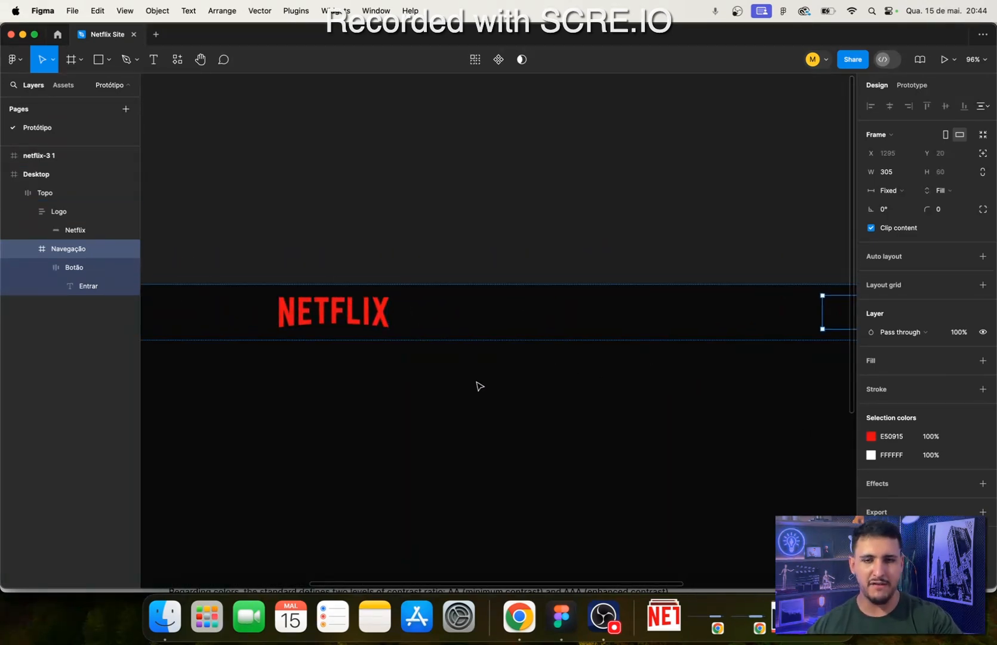
pyautogui.moveTo(476, 382); pyautogui.dragTo(253, 403)
pyautogui.moveTo(672, 300); pyautogui.dragTo(514, 270)
pyautogui.scroll(-1, 502, 299)
pyautogui.scroll(5, 488, 327)
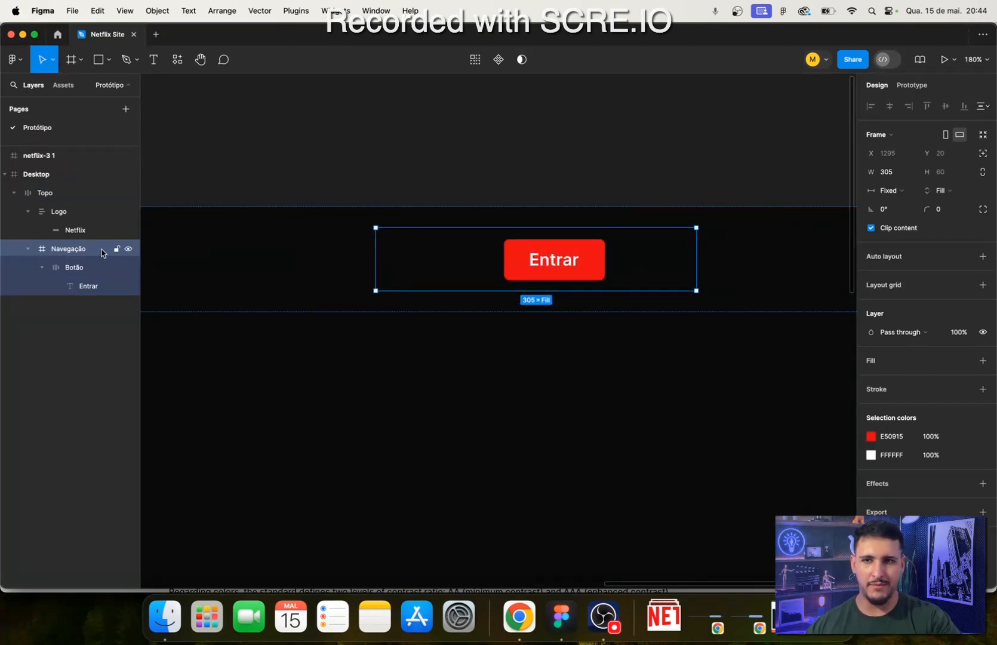
pyautogui.click(982, 256)
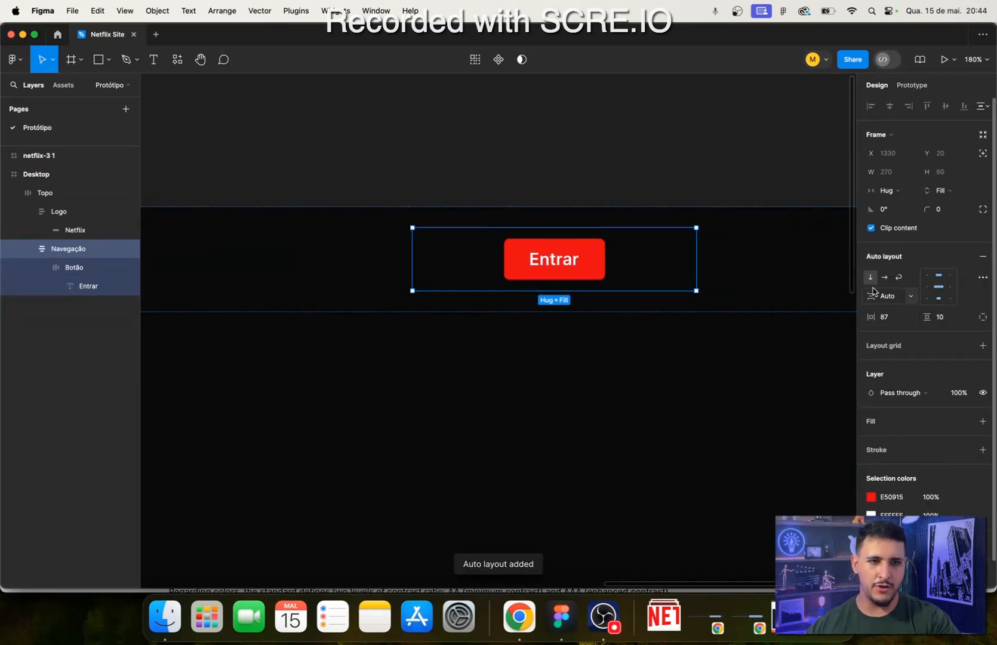
pyautogui.click(885, 278)
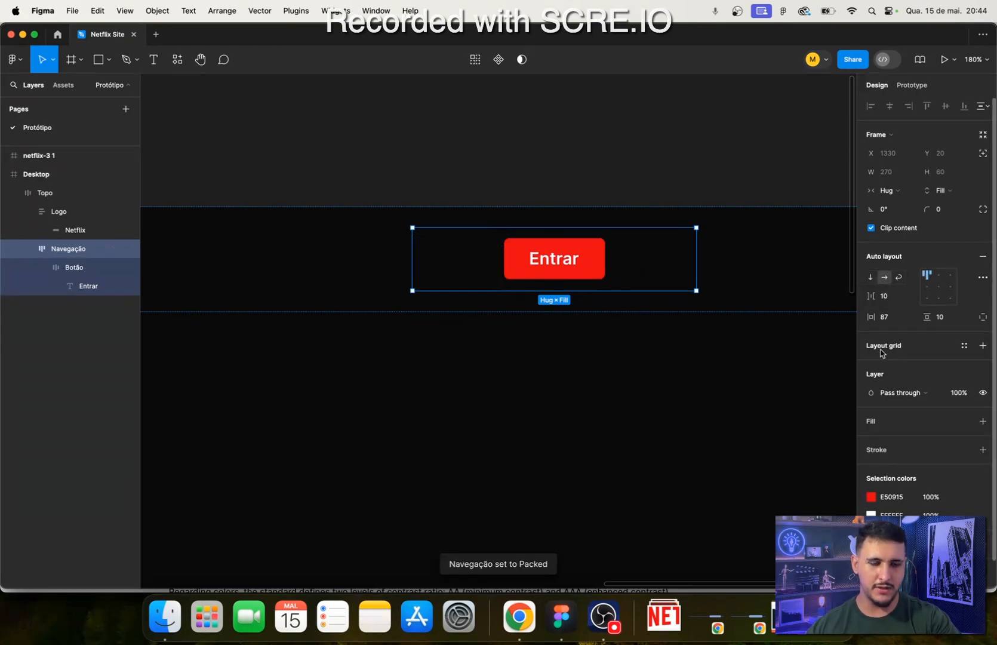
pyautogui.click(939, 288)
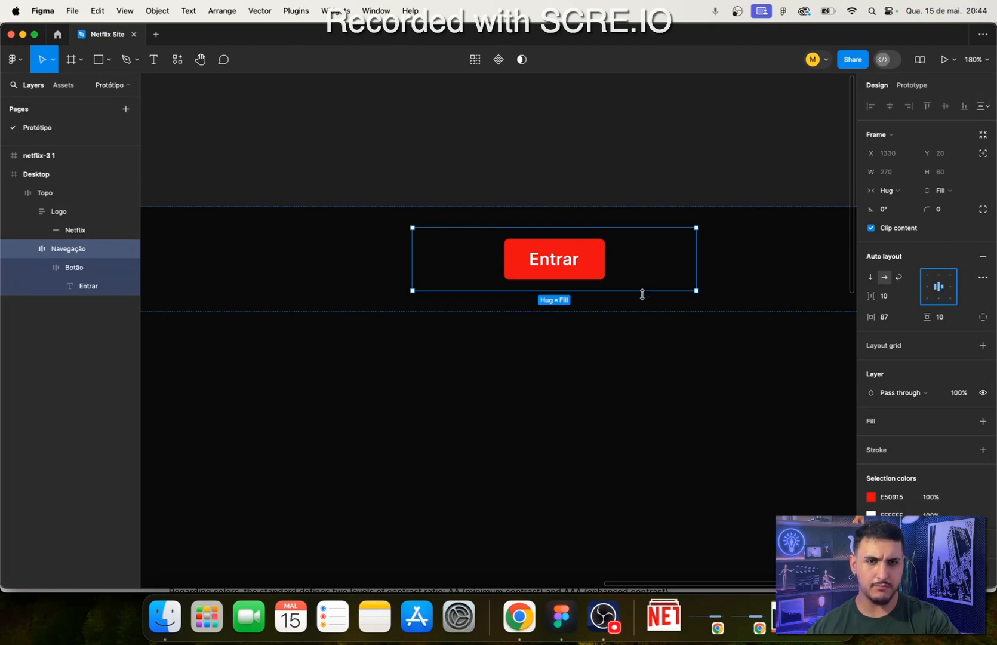
pyautogui.click(950, 292)
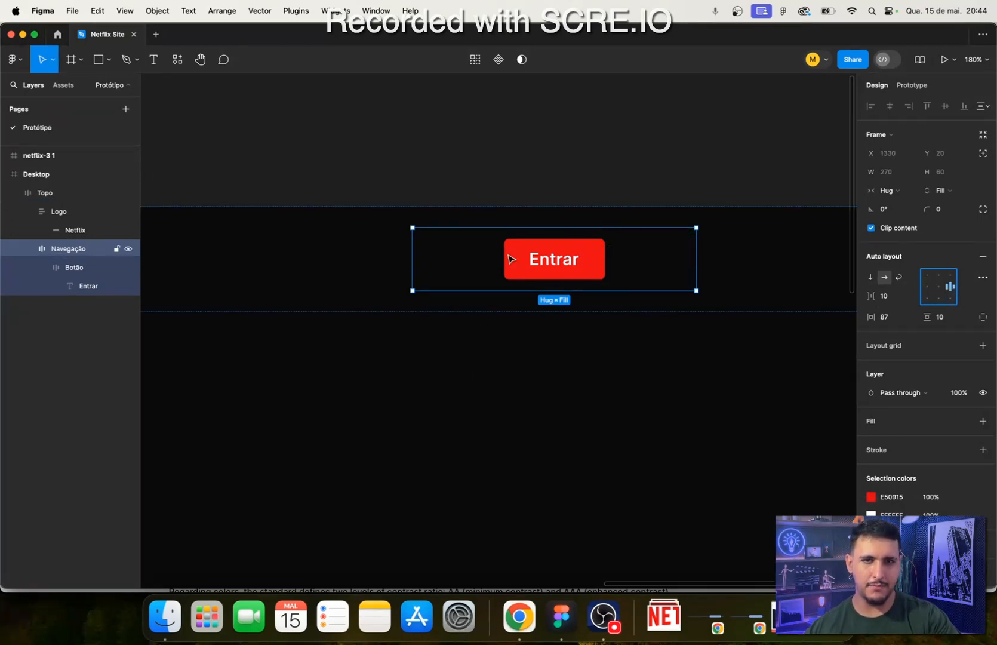
# - Switch to Chrome and examine the language selector beside the Entrar button on the Netflix Brasil page
pyautogui.click(528, 634)
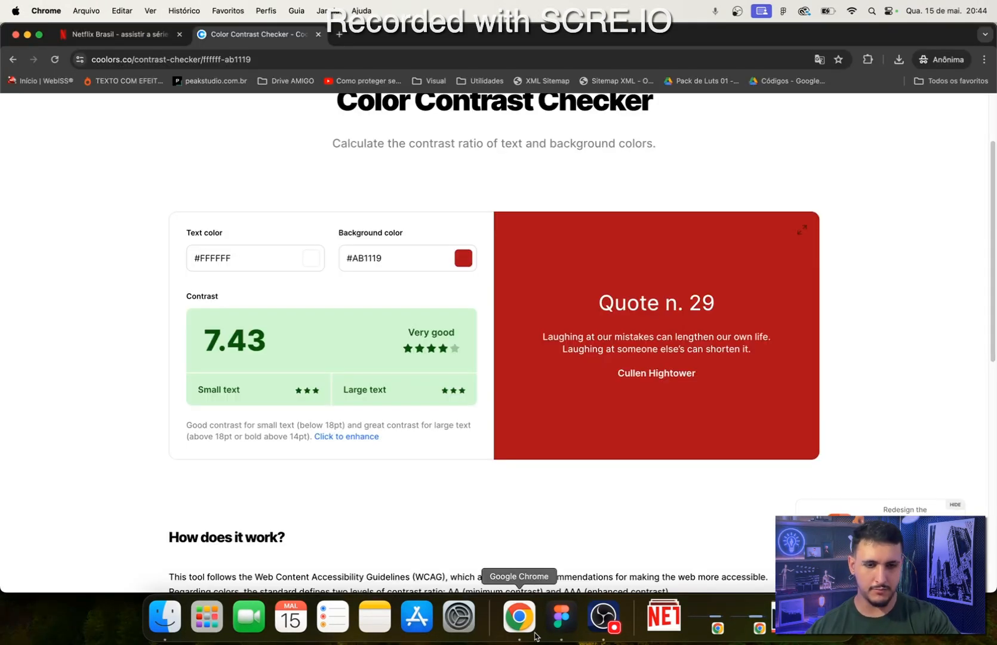
pyautogui.click(559, 633)
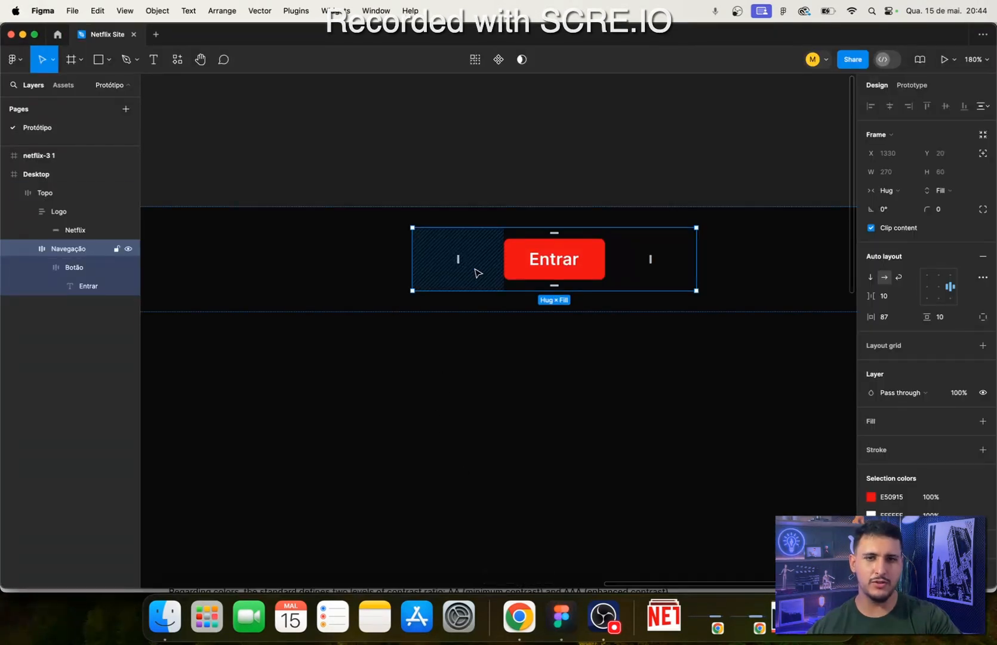
pyautogui.click(519, 616)
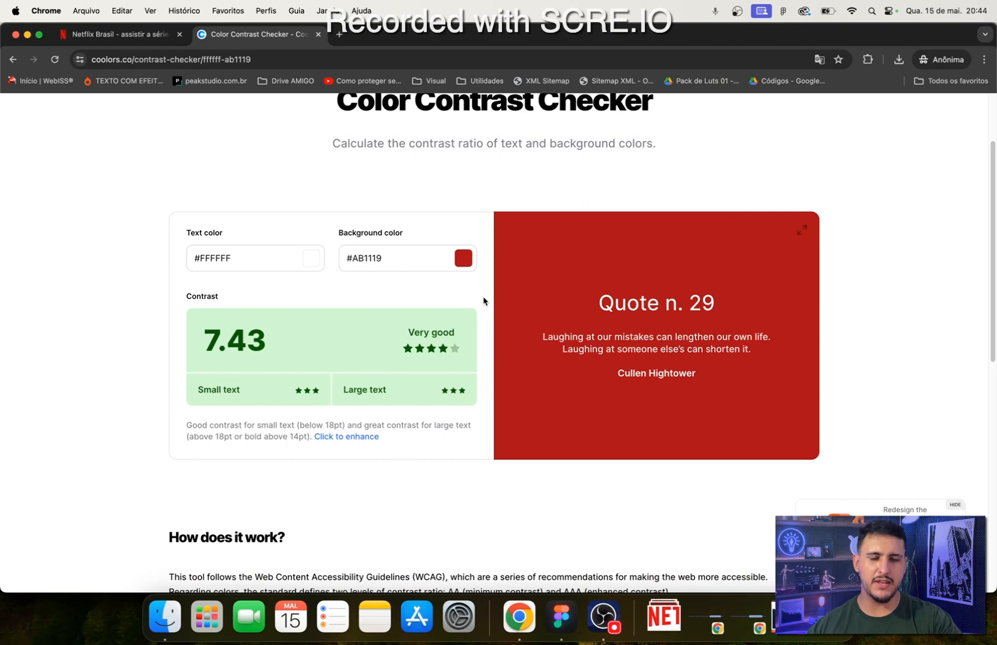
pyautogui.click(101, 40)
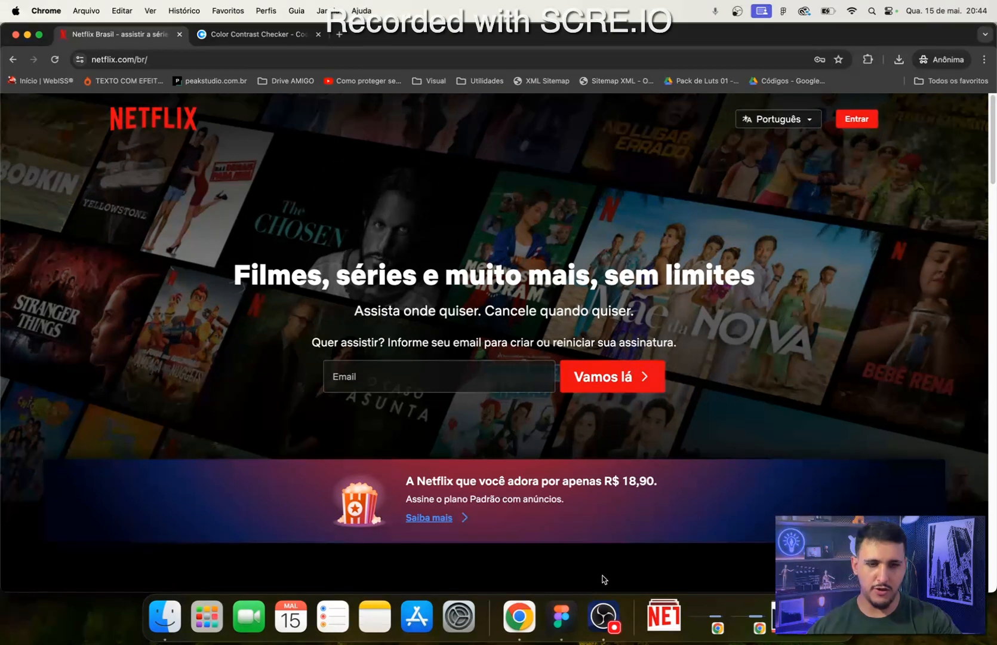
# - Return to Figma and add a text layer reading "Português" on the empty canvas above the Entrar button
pyautogui.click(562, 616)
pyautogui.scroll(5, 452, 309)
pyautogui.click(516, 252)
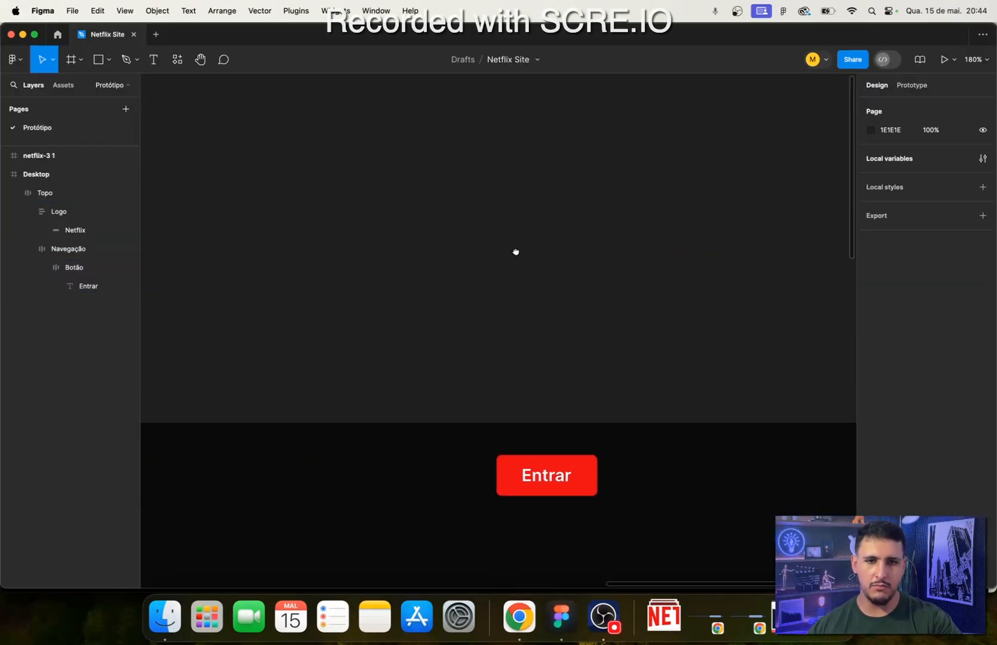
pyautogui.hscroll(3, 516, 251)
pyautogui.scroll(2, 516, 251)
pyautogui.click(153, 59)
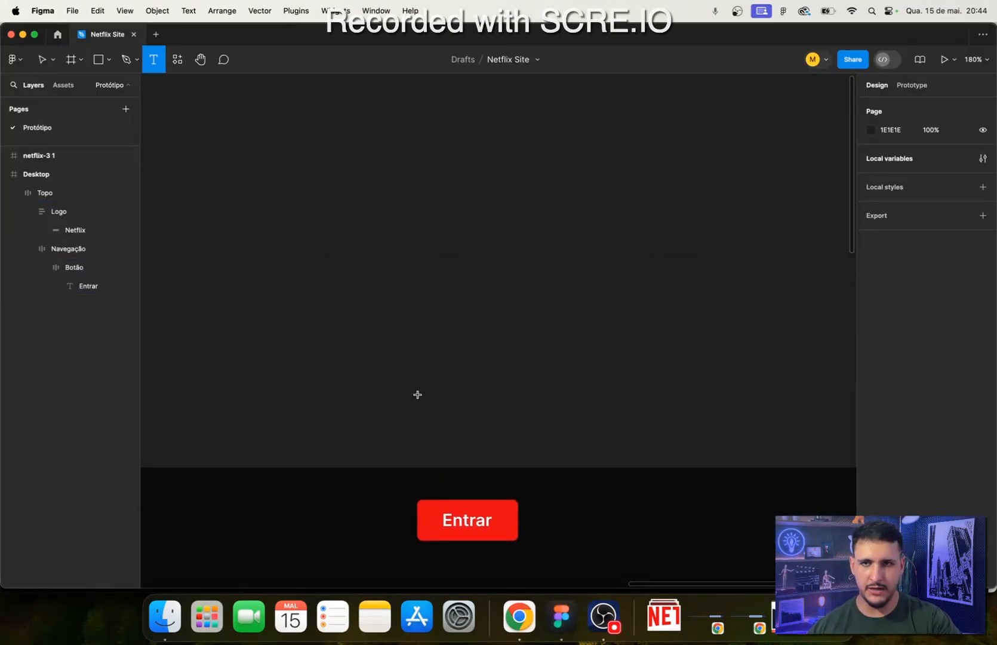
pyautogui.click(413, 346)
pyautogui.write('Portu')
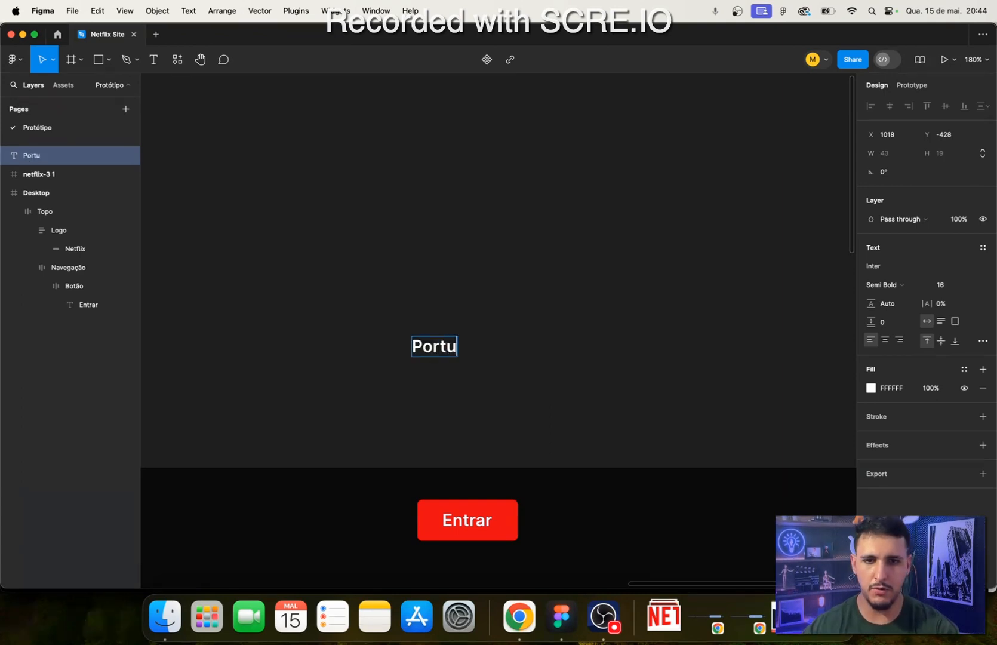
pyautogui.write('guês')
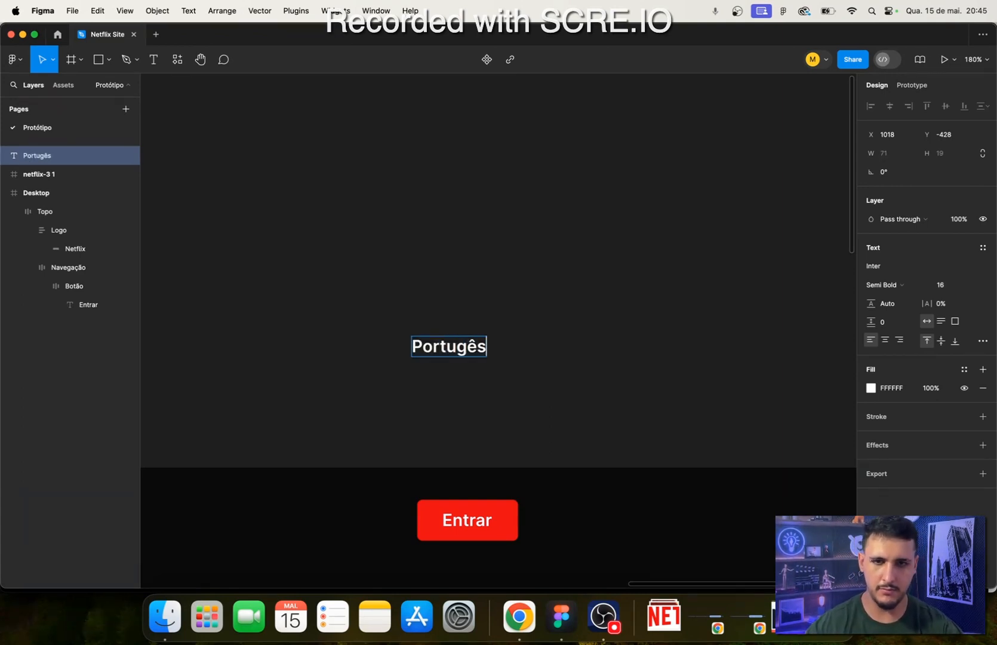
pyautogui.press('BackSpace')
pyautogui.press('BackSpace')
pyautogui.press('BackSpace')
pyautogui.write('u')
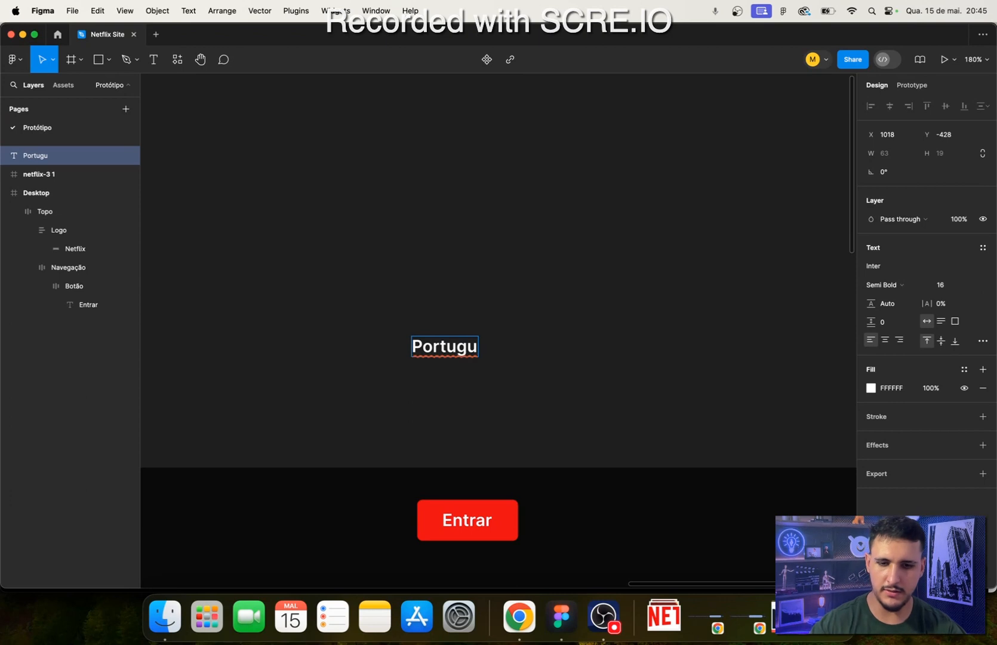
pyautogui.write('ês')
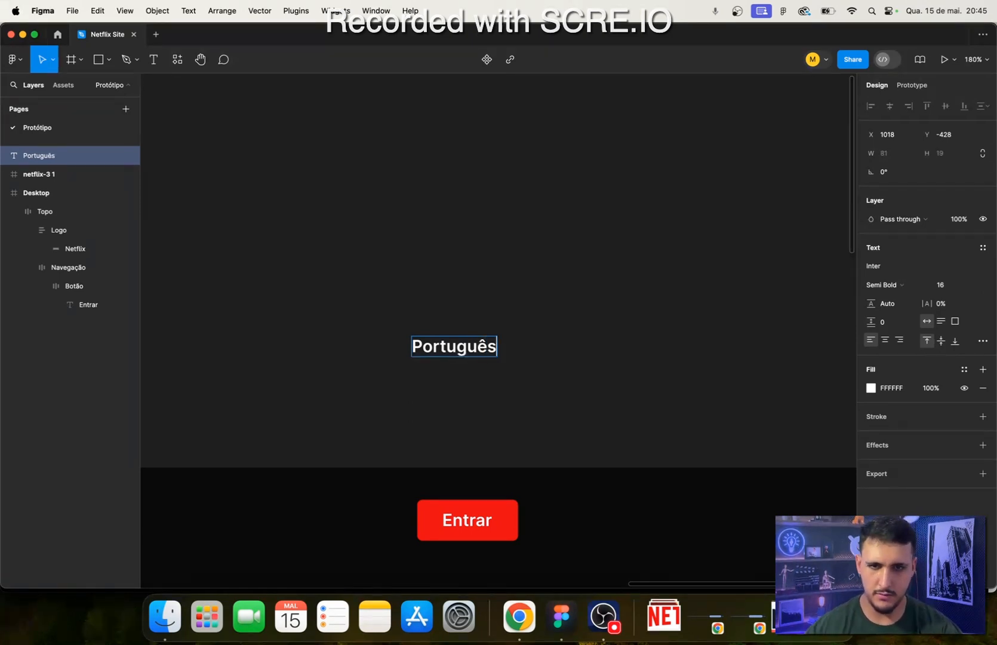
pyautogui.press('Escape')
# - Set the font weight of the Português text to Regular
pyautogui.click(882, 285)
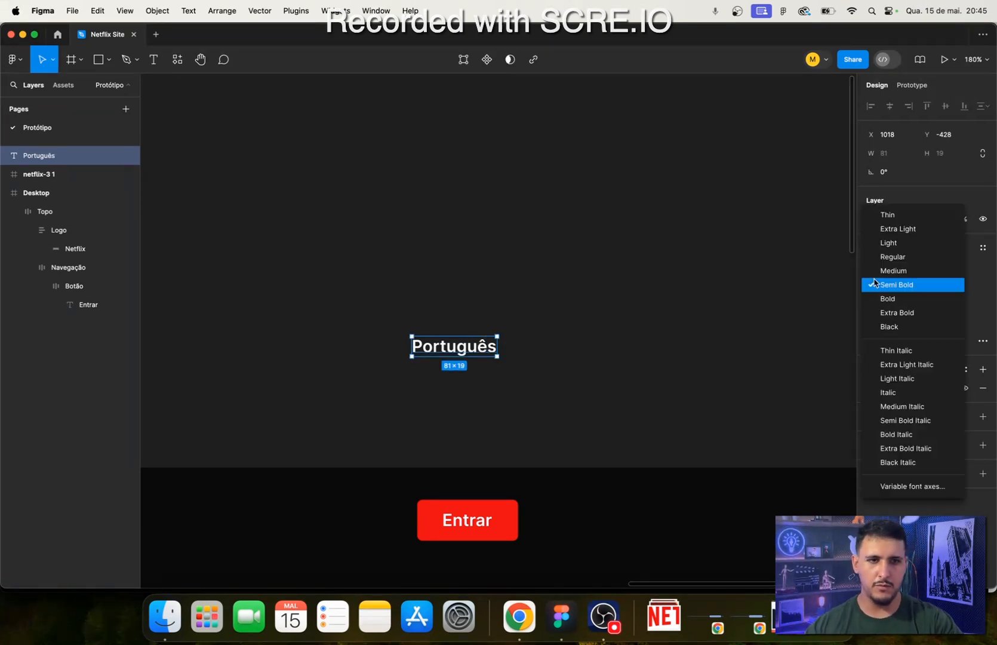
pyautogui.click(918, 257)
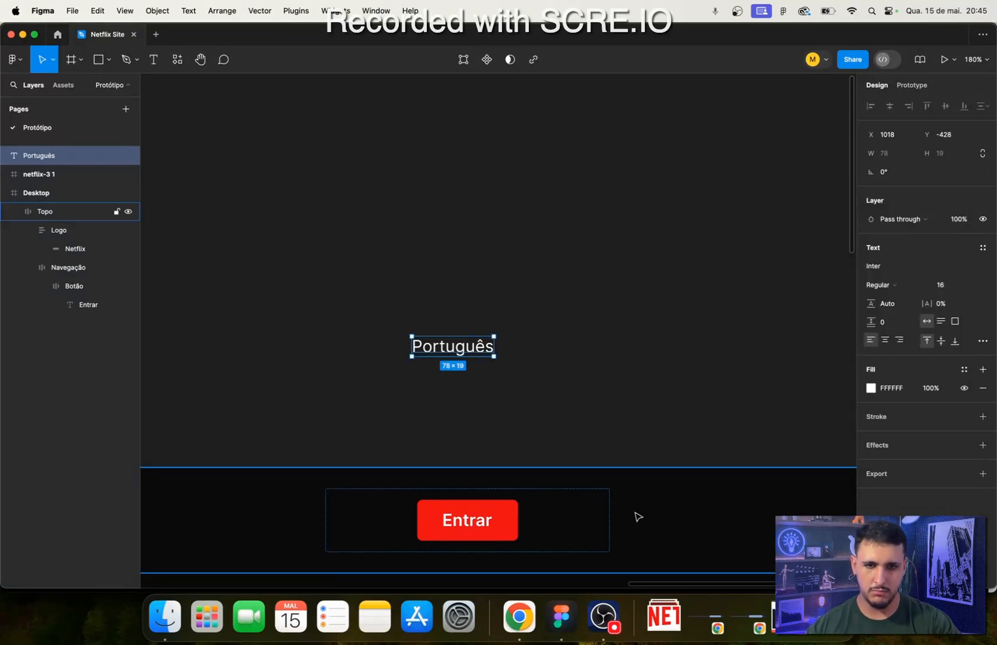
pyautogui.scroll(-3, 501, 222)
pyautogui.scroll(-1, 501, 223)
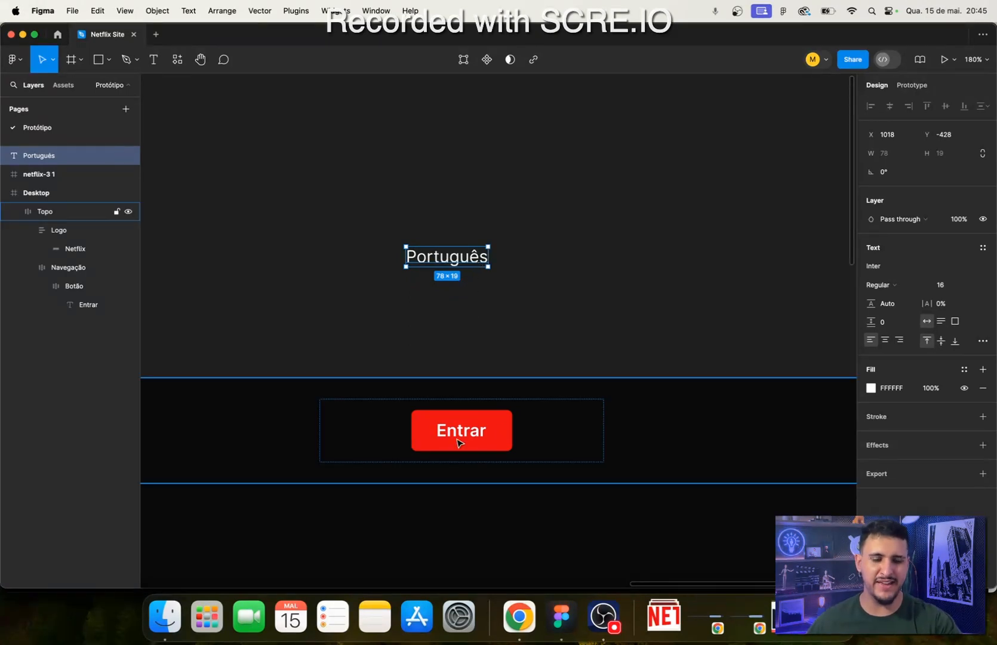
pyautogui.click(466, 325)
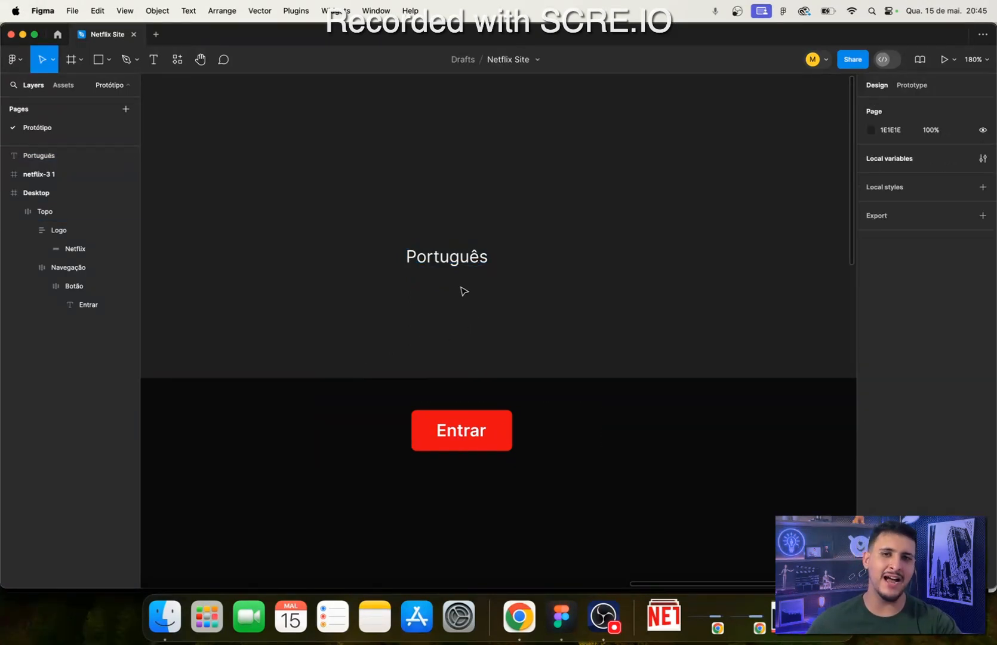
# - Check the Português text's font size and weight options
pyautogui.click(469, 267)
pyautogui.moveTo(452, 308); pyautogui.dragTo(492, 336)
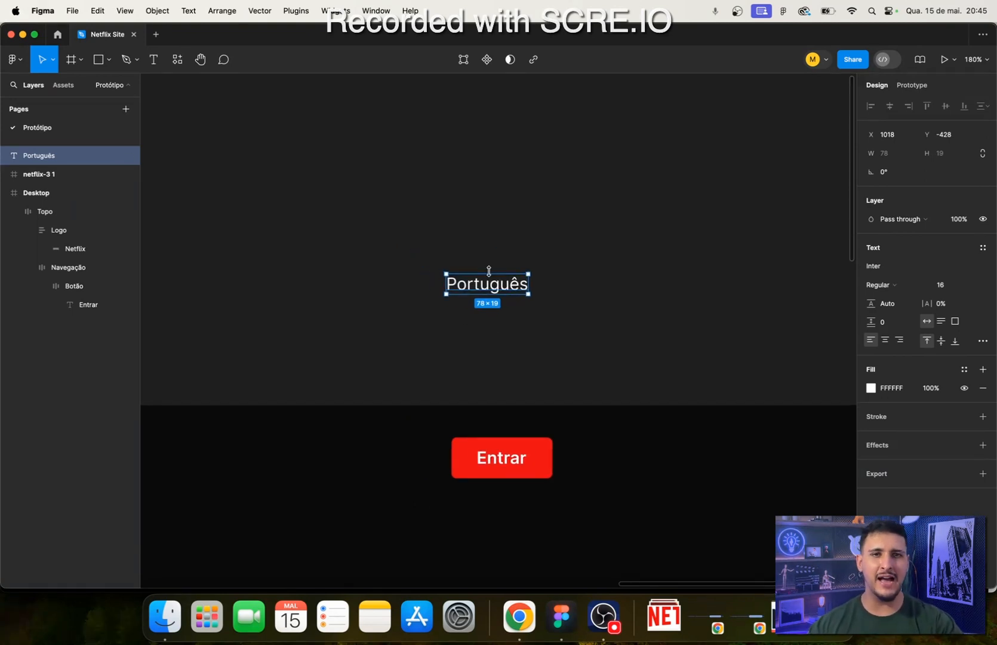
pyautogui.scroll(3, 449, 312)
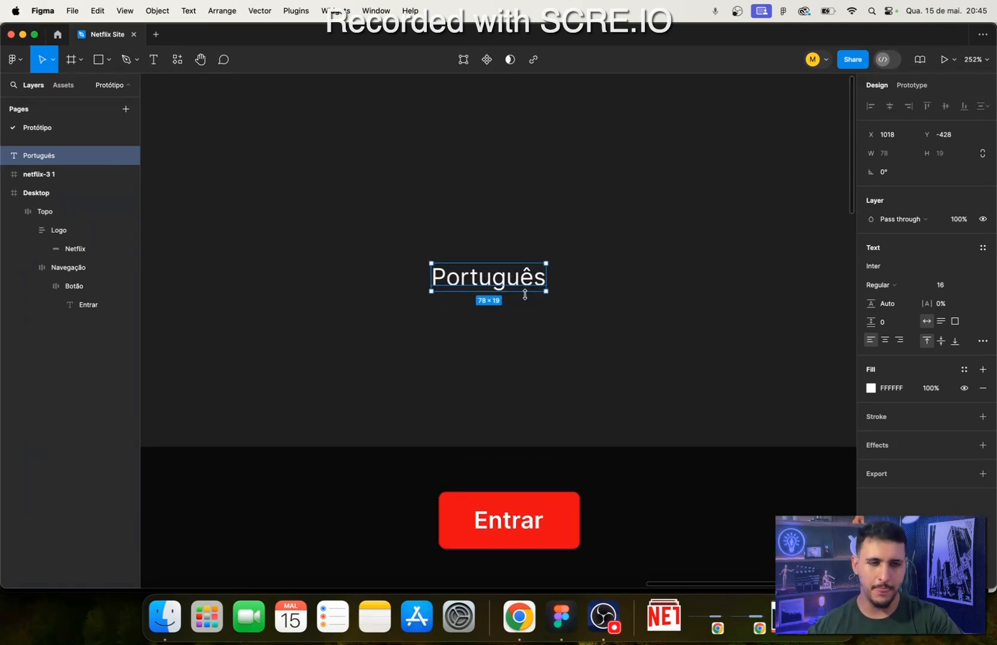
pyautogui.click(944, 287)
pyautogui.click(873, 286)
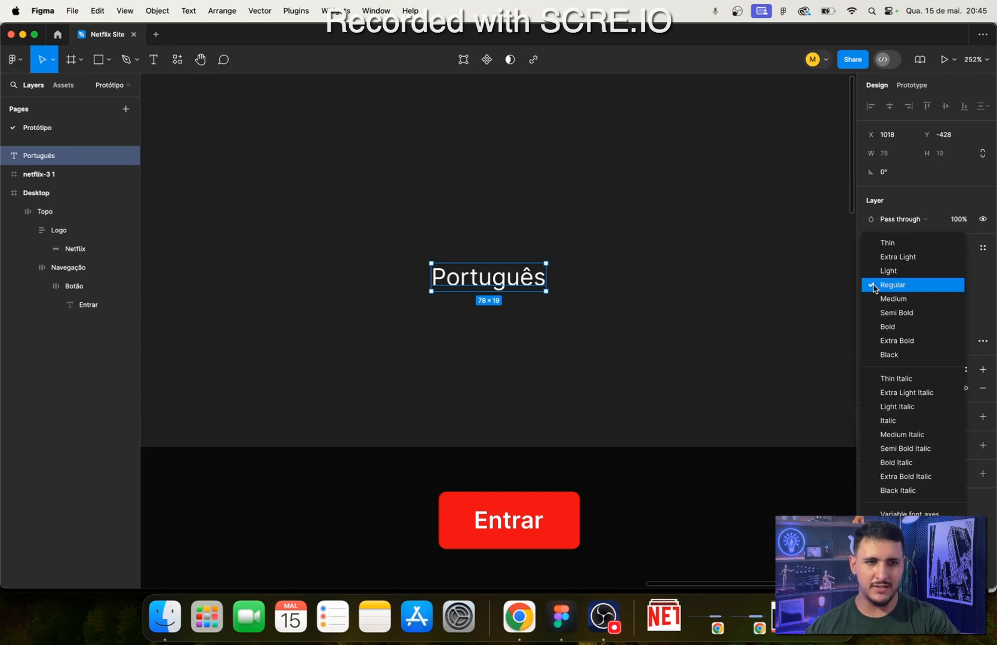
pyautogui.click(472, 320)
pyautogui.click(467, 327)
# - Compare the Português text with the Netflix Brasil page's language selector in Chrome, and return to the text in Figma
pyautogui.click(518, 617)
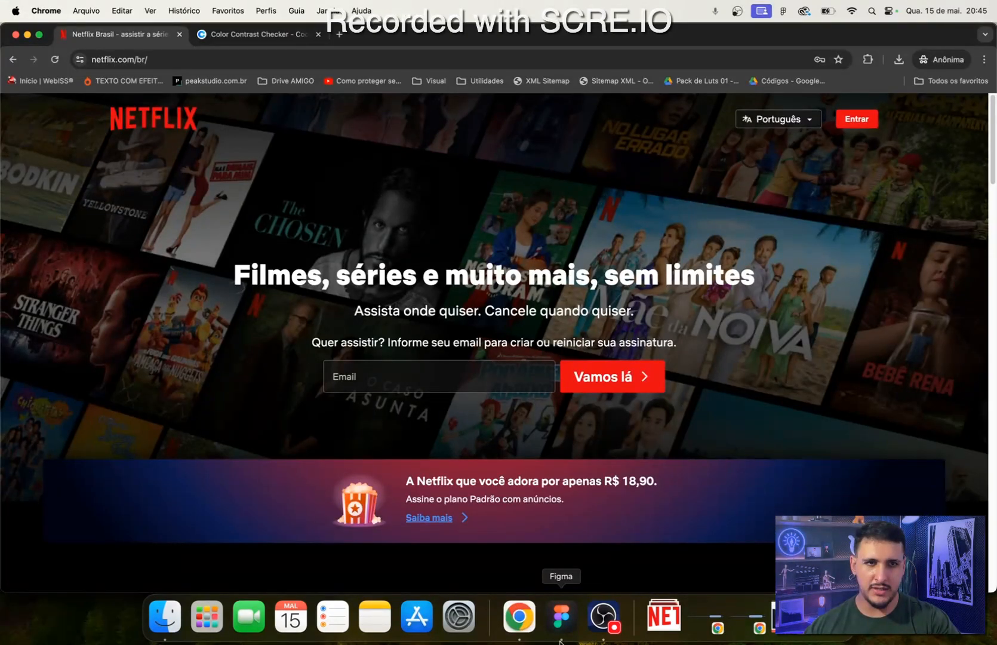
pyautogui.click(561, 617)
pyautogui.moveTo(286, 157); pyautogui.dragTo(601, 362)
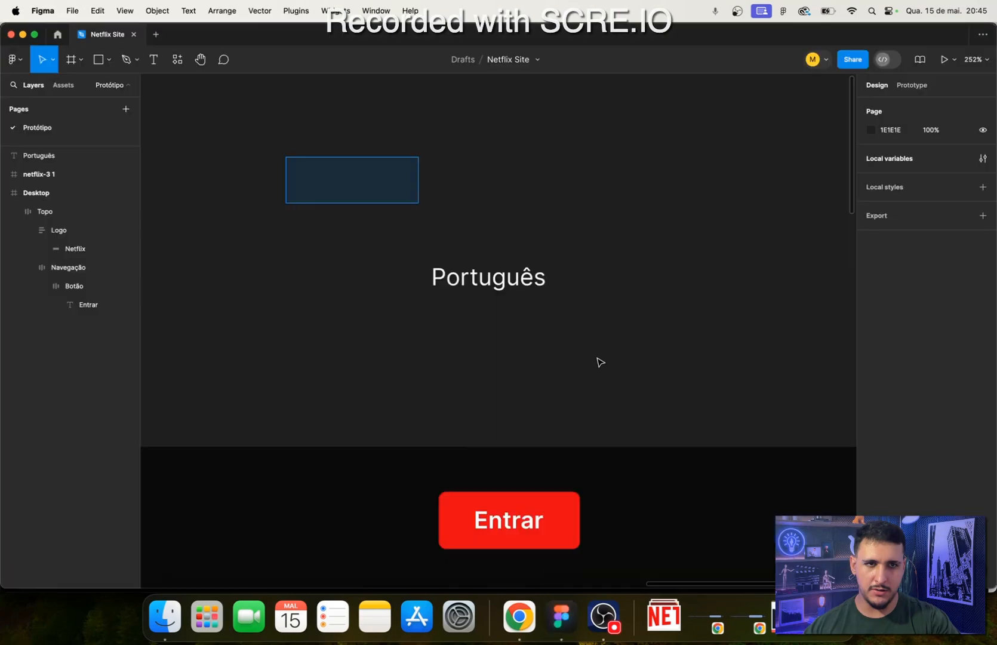
pyautogui.moveTo(419, 203); pyautogui.dragTo(597, 299)
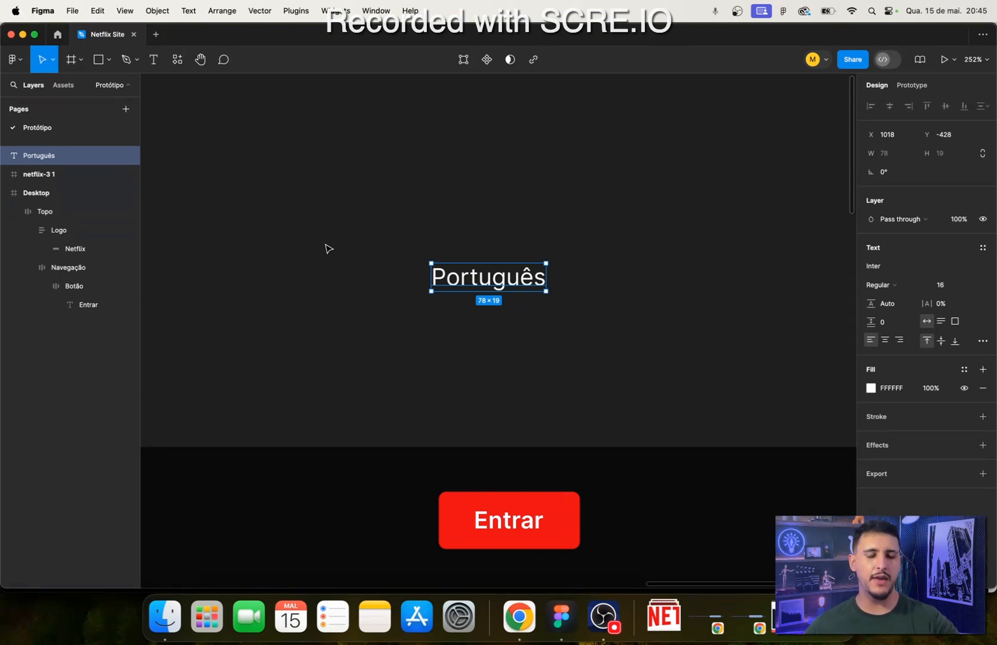
# - Deselect the Português text and open Figma's list of plugins
pyautogui.click(327, 249)
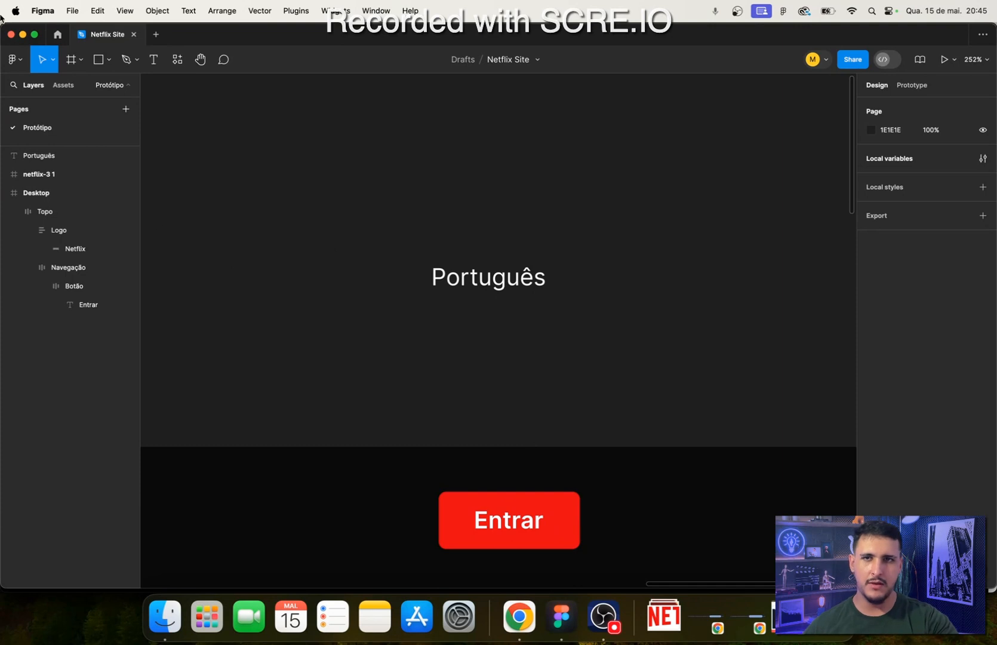
pyautogui.click(178, 62)
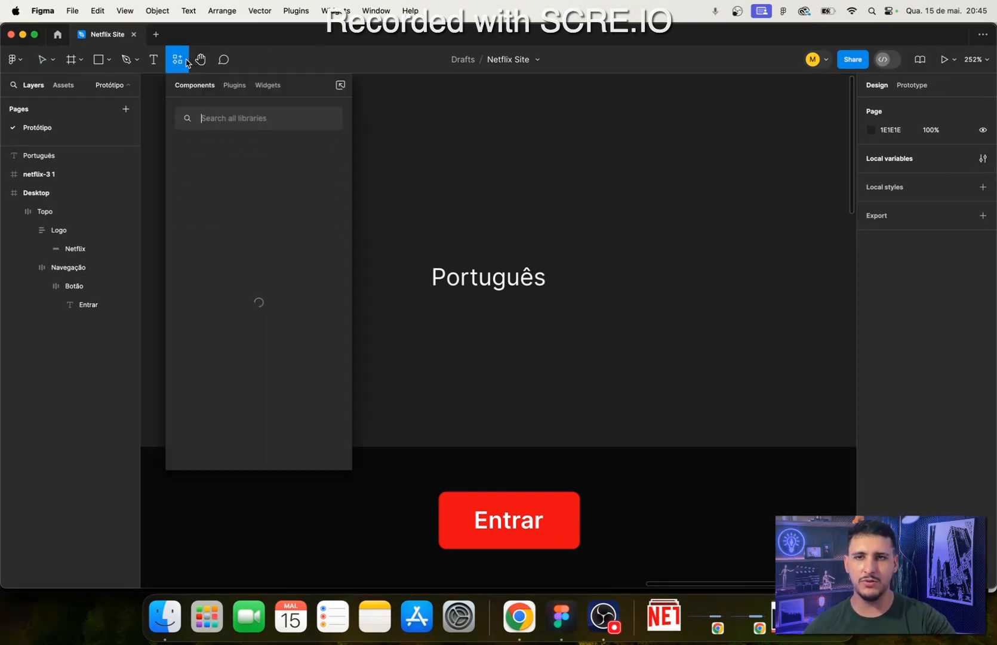
pyautogui.click(235, 87)
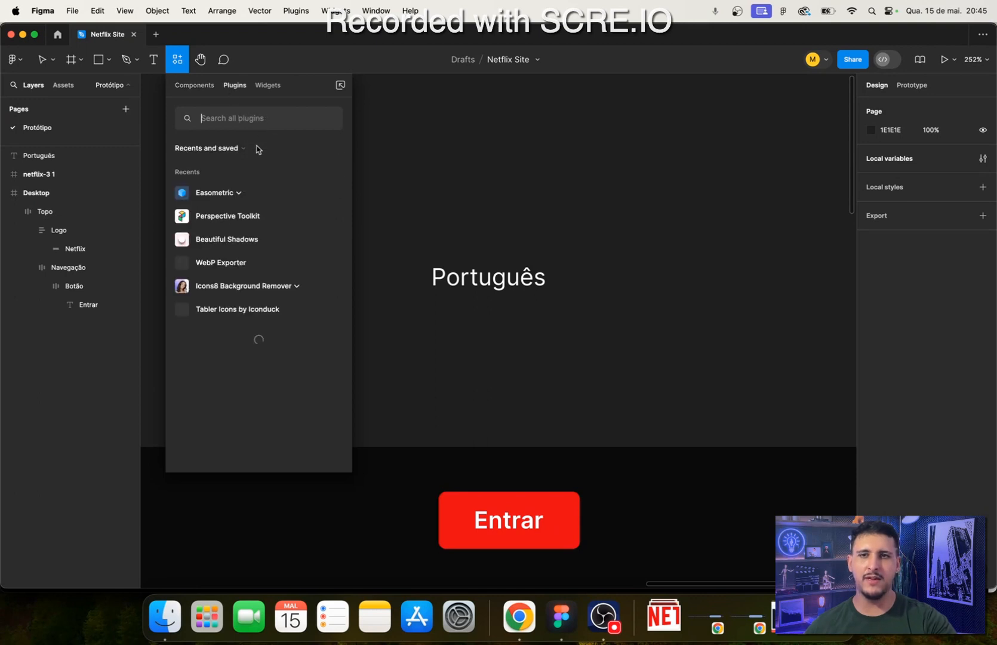
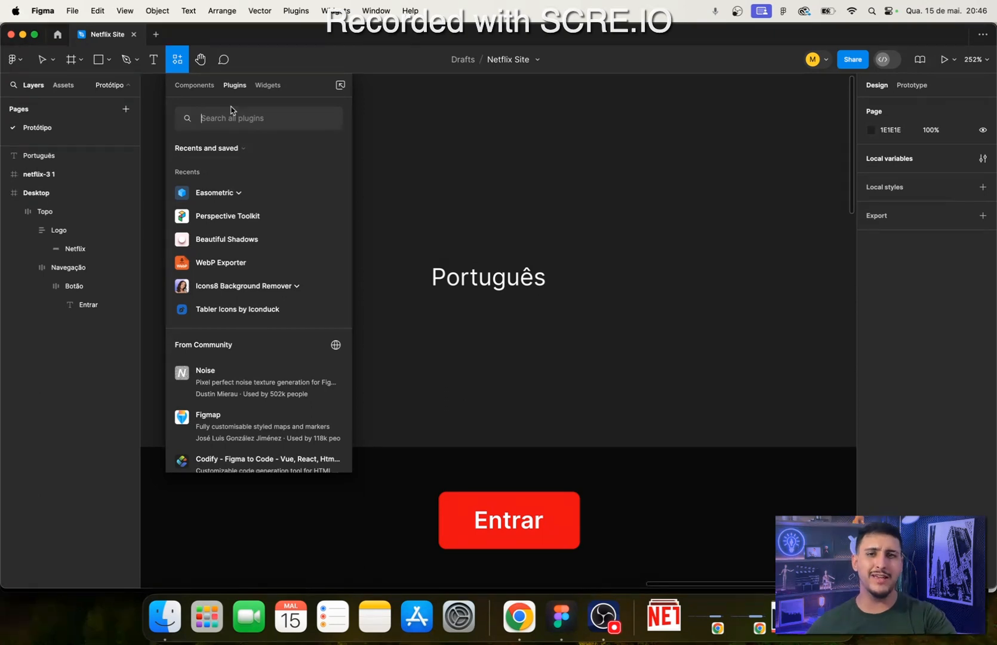
# - Search the plugins for "tabler", open Tabler Icons by Iconduck, and look through its icon set
pyautogui.write('tabler')
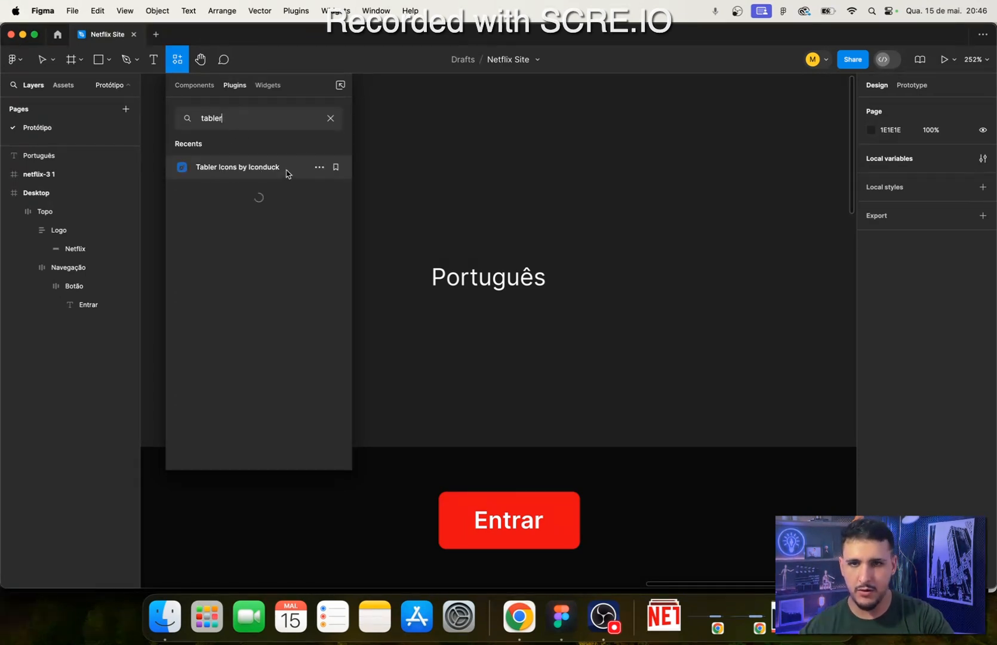
pyautogui.click(232, 169)
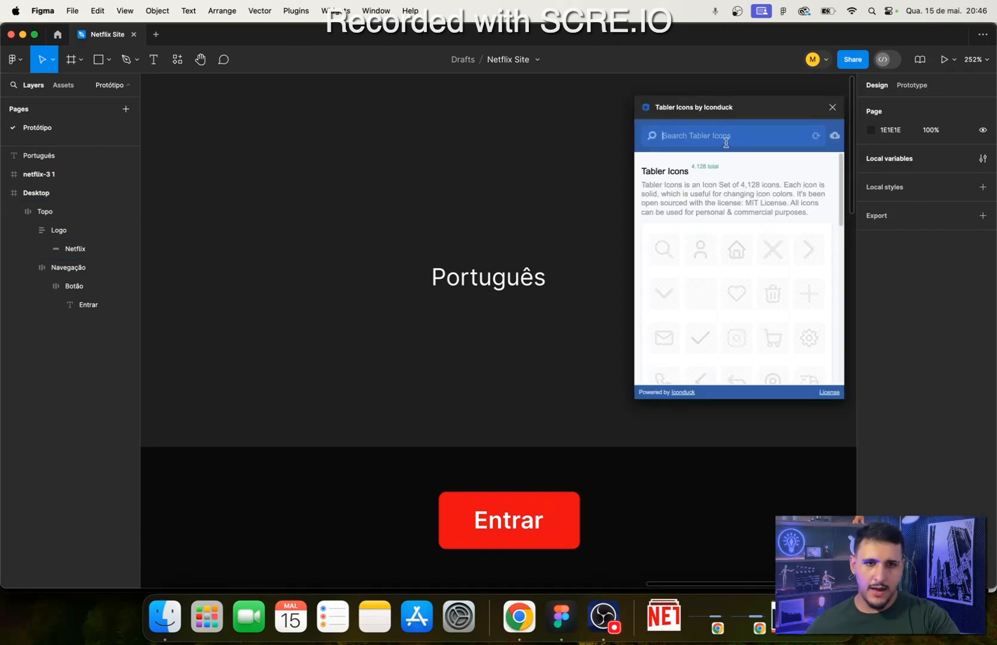
pyautogui.scroll(-5, 809, 284)
pyautogui.scroll(-3, 809, 283)
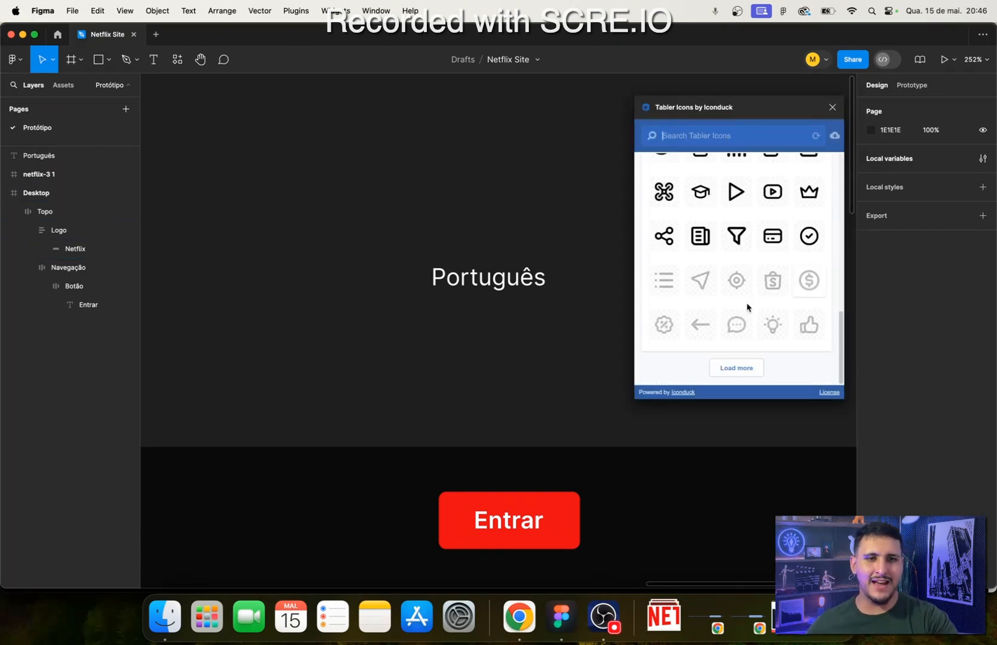
pyautogui.scroll(9, 745, 275)
pyautogui.scroll(-9, 711, 313)
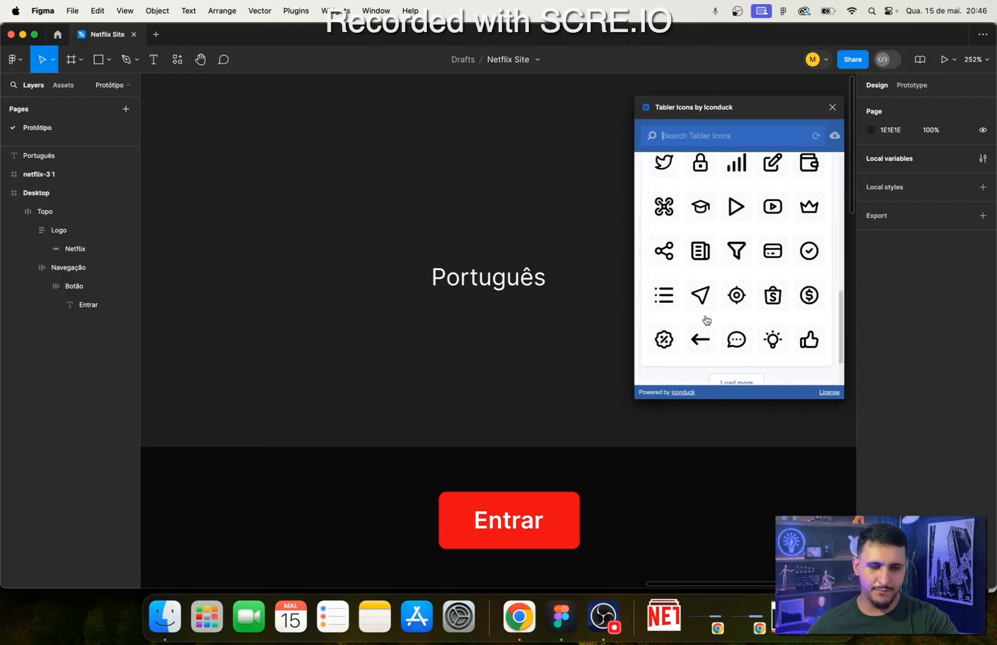
pyautogui.scroll(-10, 806, 295)
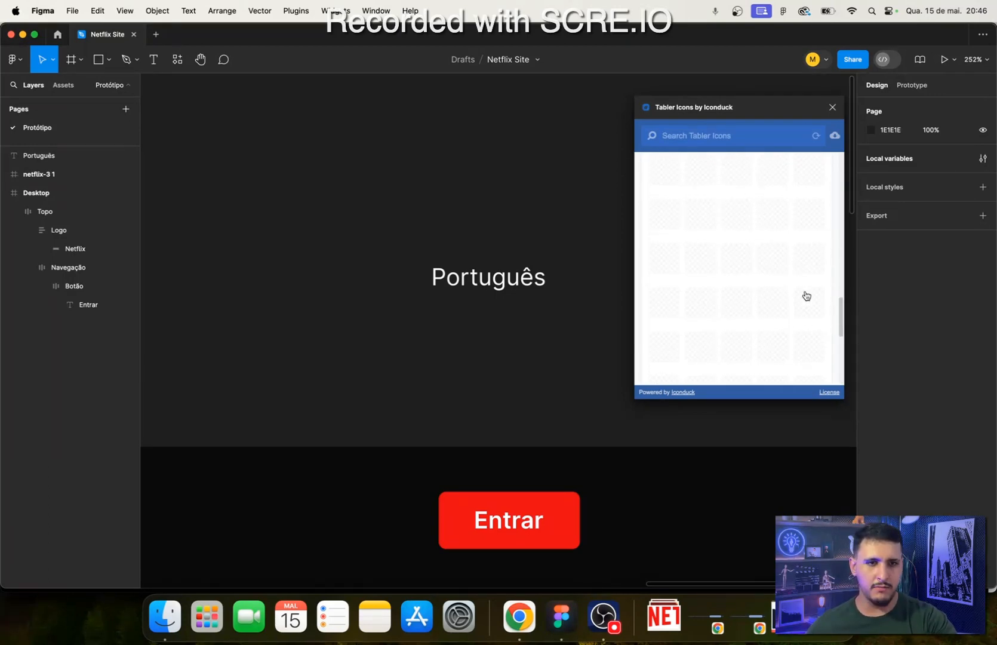
pyautogui.scroll(12, 706, 236)
pyautogui.scroll(5, 707, 235)
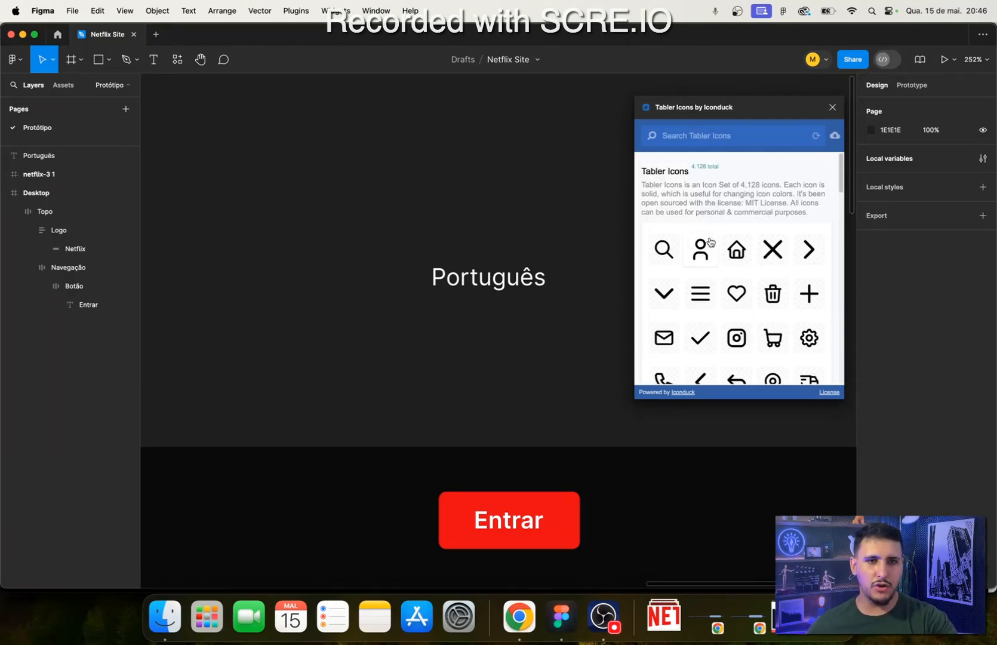
pyautogui.scroll(-4, 757, 249)
pyautogui.hscroll(1, 493, 309)
pyautogui.hscroll(5, 492, 309)
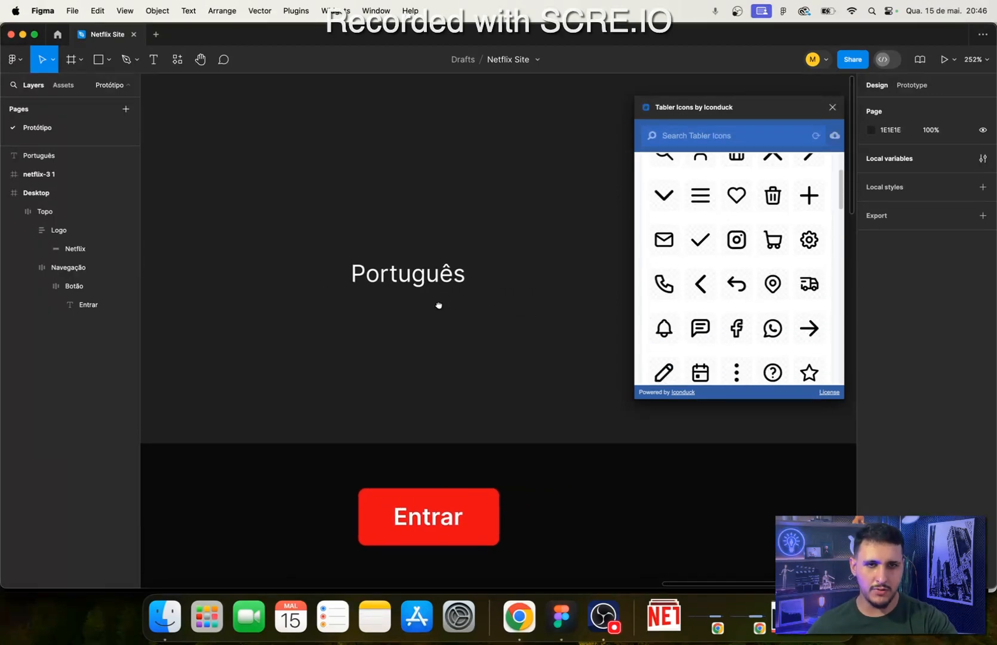
# - Check the Netflix page's language selector in Chrome, return to Figma, and place the chevron down icon near the Português text
pyautogui.click(519, 616)
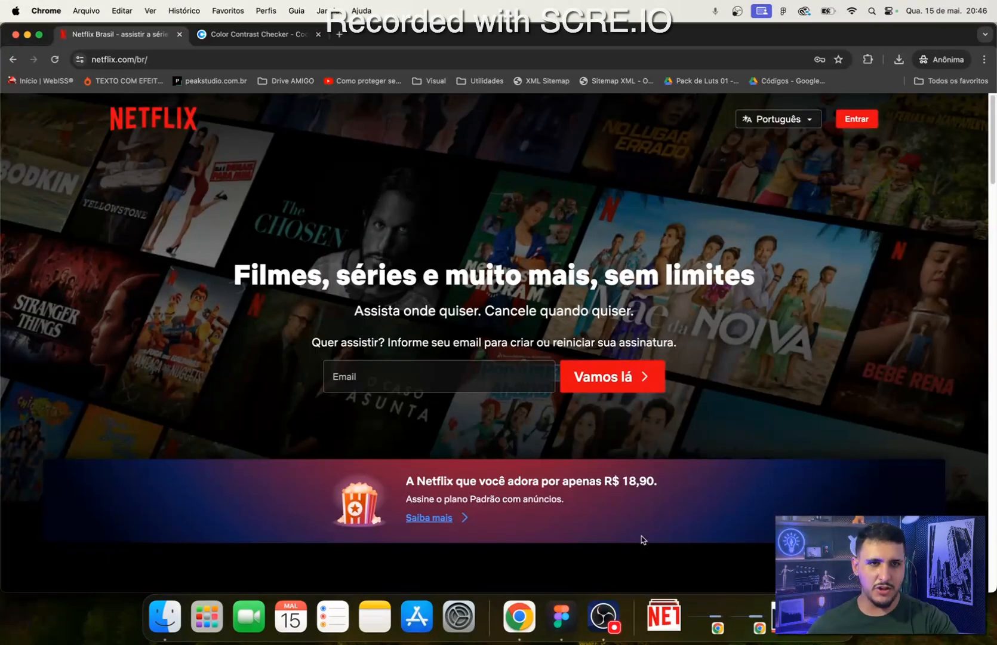
pyautogui.click(562, 616)
pyautogui.scroll(6, 757, 250)
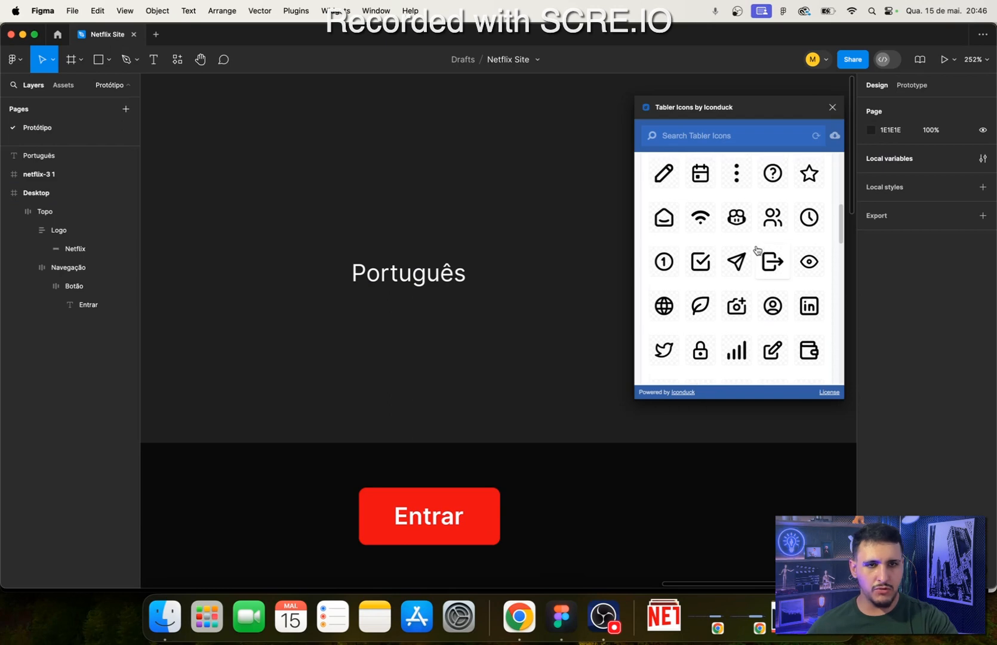
pyautogui.scroll(-2, 687, 306)
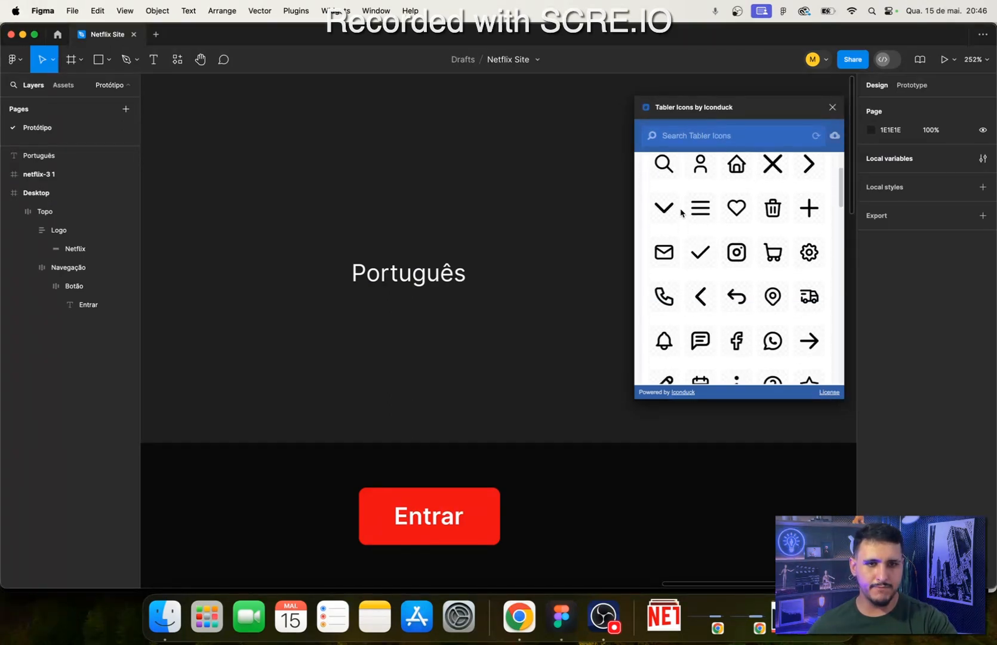
pyautogui.moveTo(664, 214); pyautogui.dragTo(512, 294)
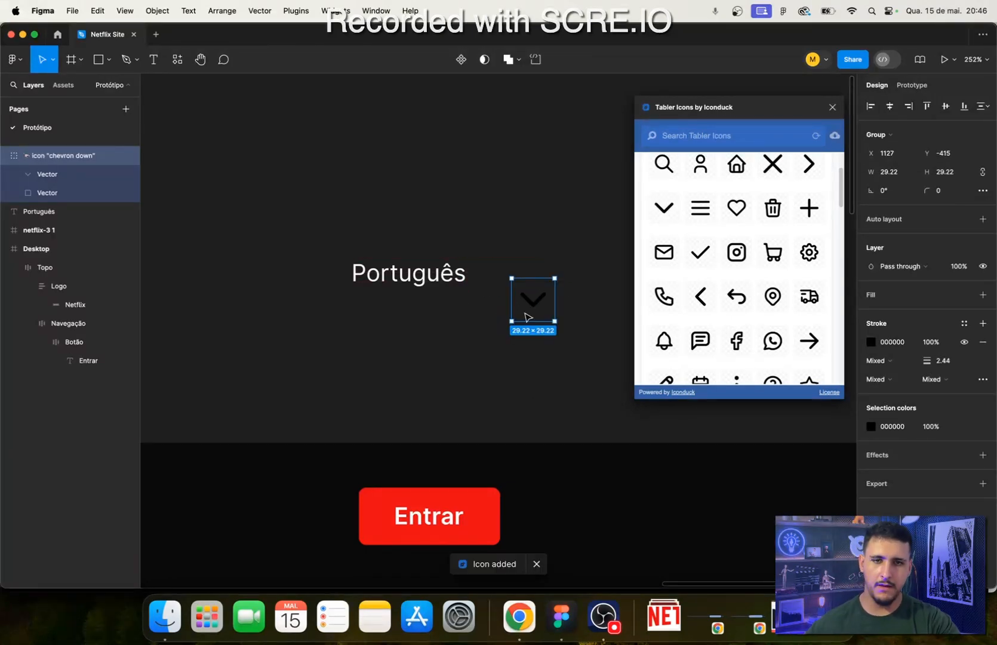
pyautogui.scroll(5, 526, 285)
pyautogui.scroll(-5, 566, 324)
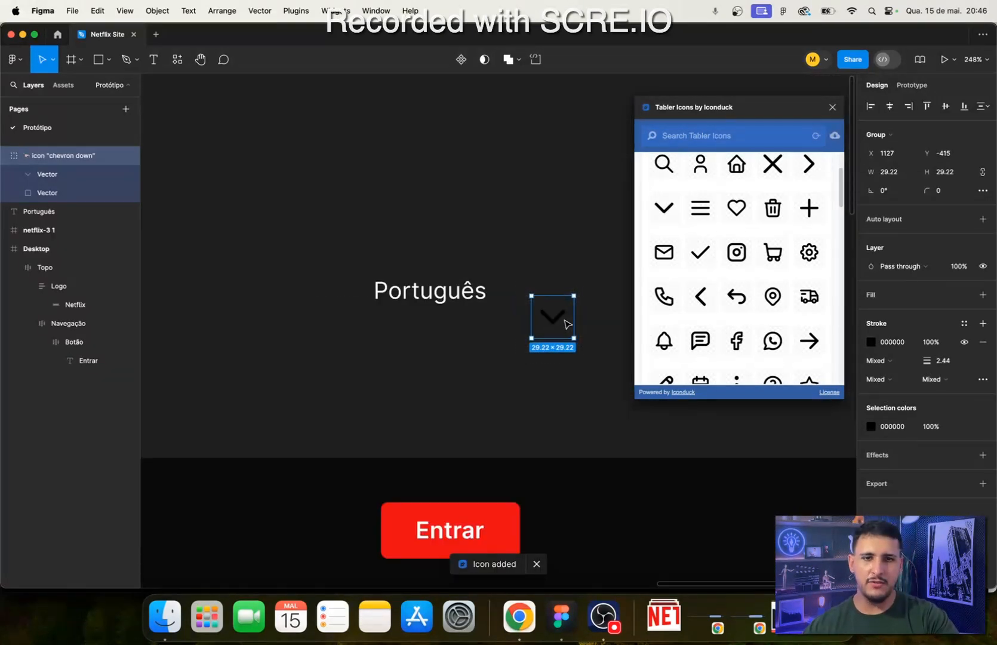
# - Take the chevron vector out of its "chevron down" icon group and delete the leftover group with the bounding-box vector
pyautogui.click(54, 173)
pyautogui.click(61, 193)
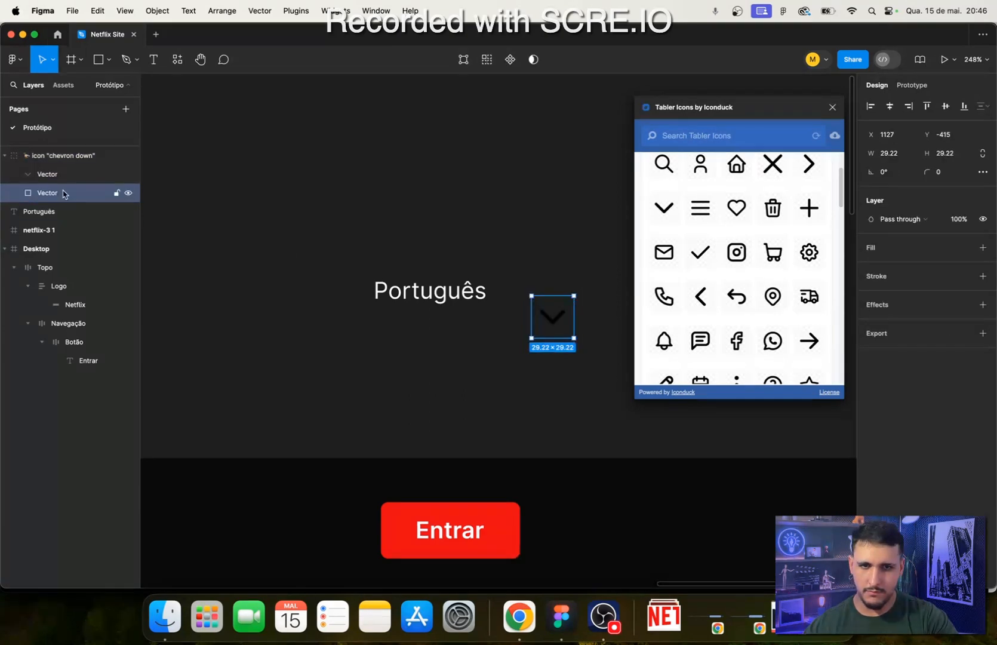
pyautogui.click(71, 173)
pyautogui.moveTo(68, 175); pyautogui.dragTo(60, 151)
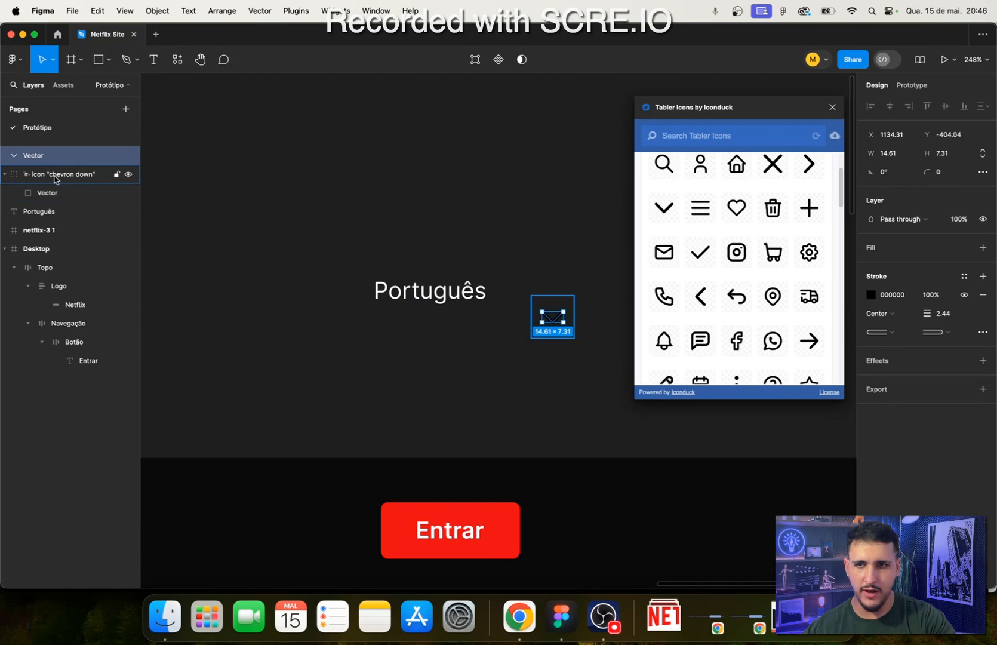
pyautogui.click(57, 179)
pyautogui.press('Delete')
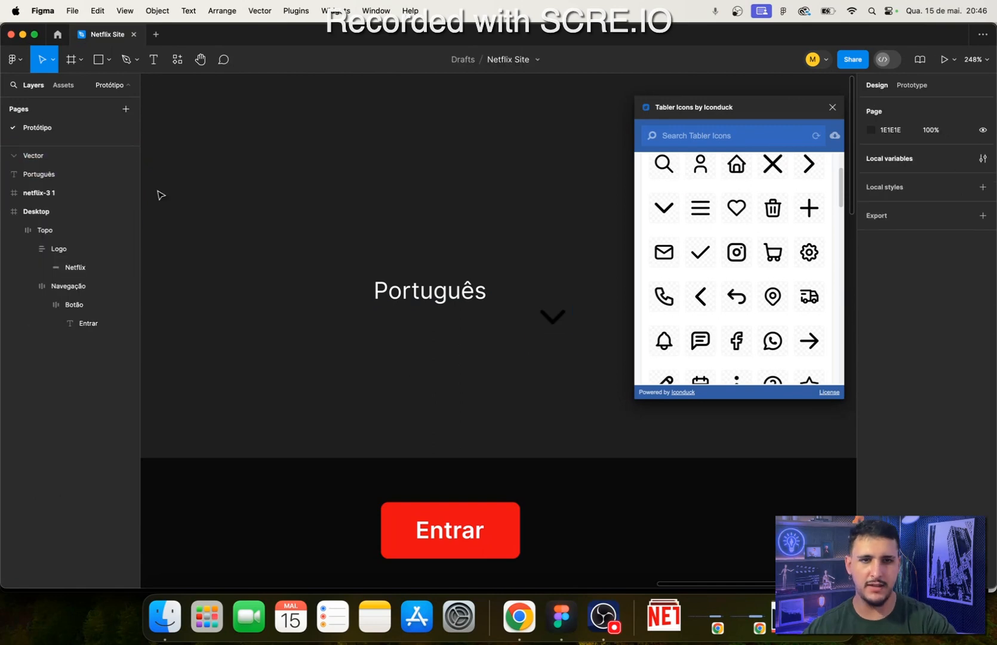
# - Move the chevron vector up beside the end of the Português text
pyautogui.click(560, 322)
pyautogui.moveTo(556, 322); pyautogui.dragTo(515, 295)
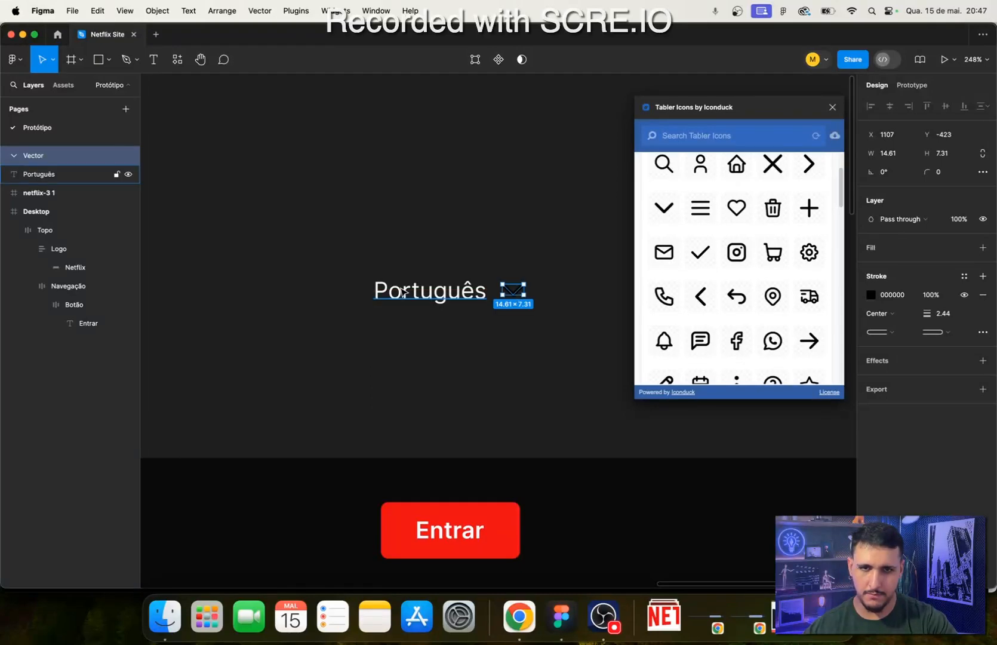
pyautogui.click(451, 298)
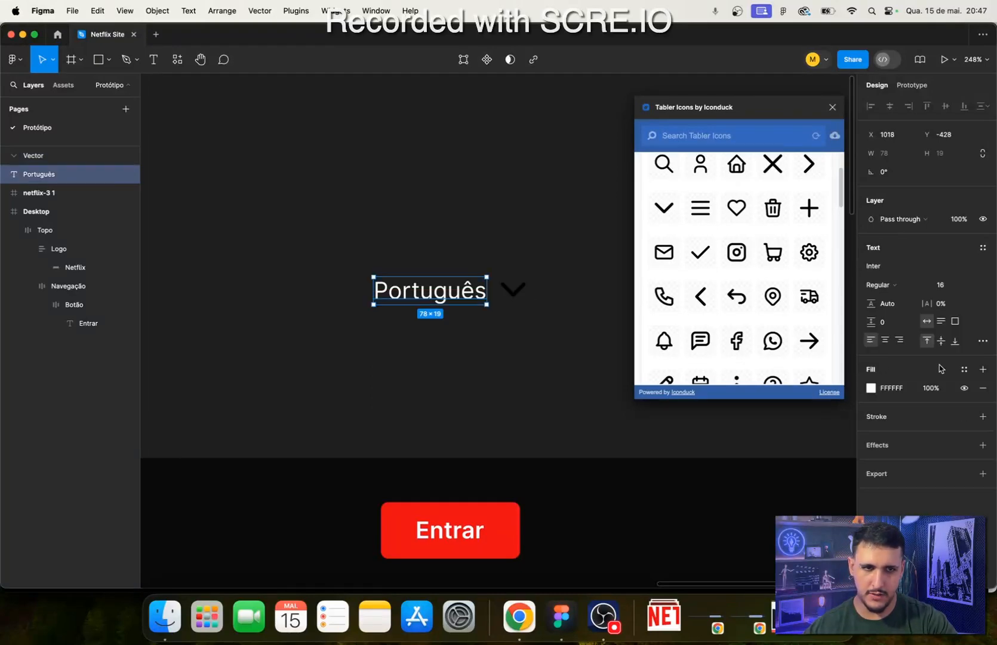
# - Set the fill of the Entrar button's text to F1F1F1 and copy that colour code
pyautogui.click(463, 541)
pyautogui.click(463, 541)
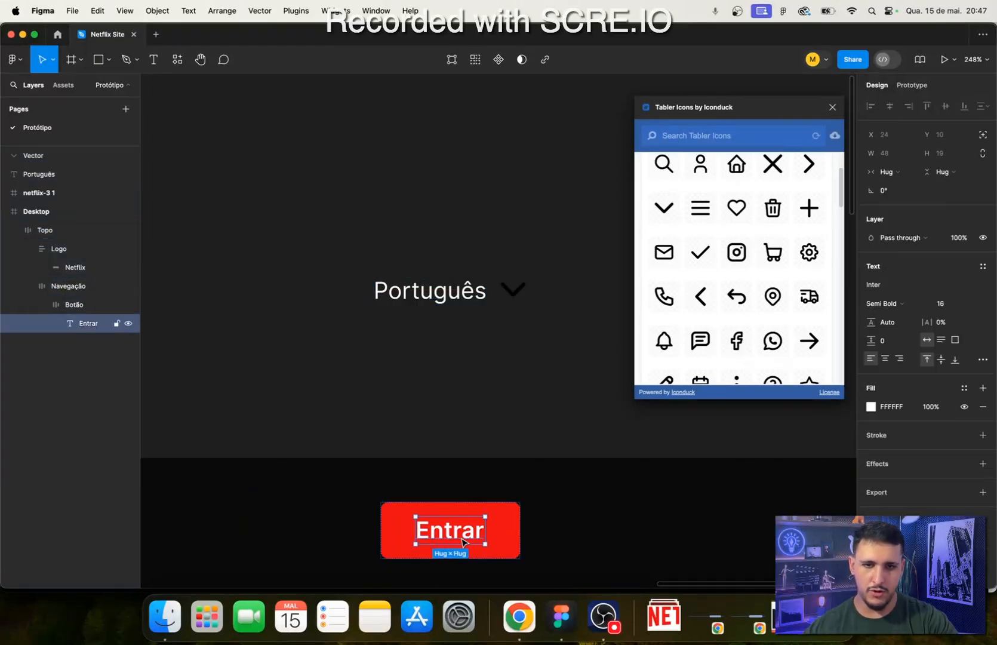
pyautogui.click(890, 408)
pyautogui.write('f1f1df')
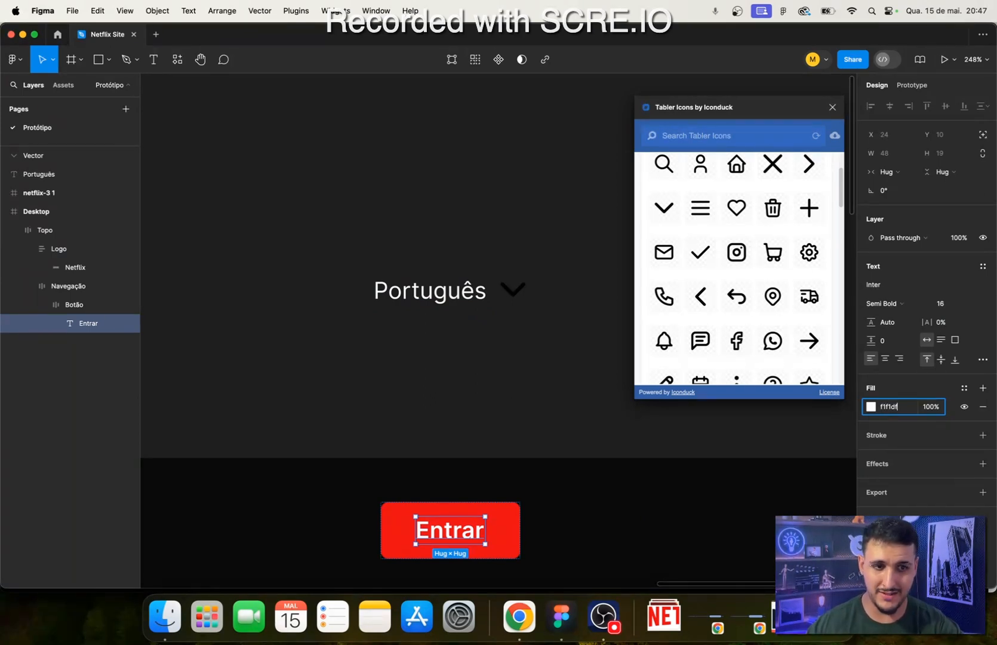
pyautogui.press('BackSpace')
pyautogui.press('BackSpace')
pyautogui.press('BackSpace')
pyautogui.write('f')
pyautogui.press('super+a')
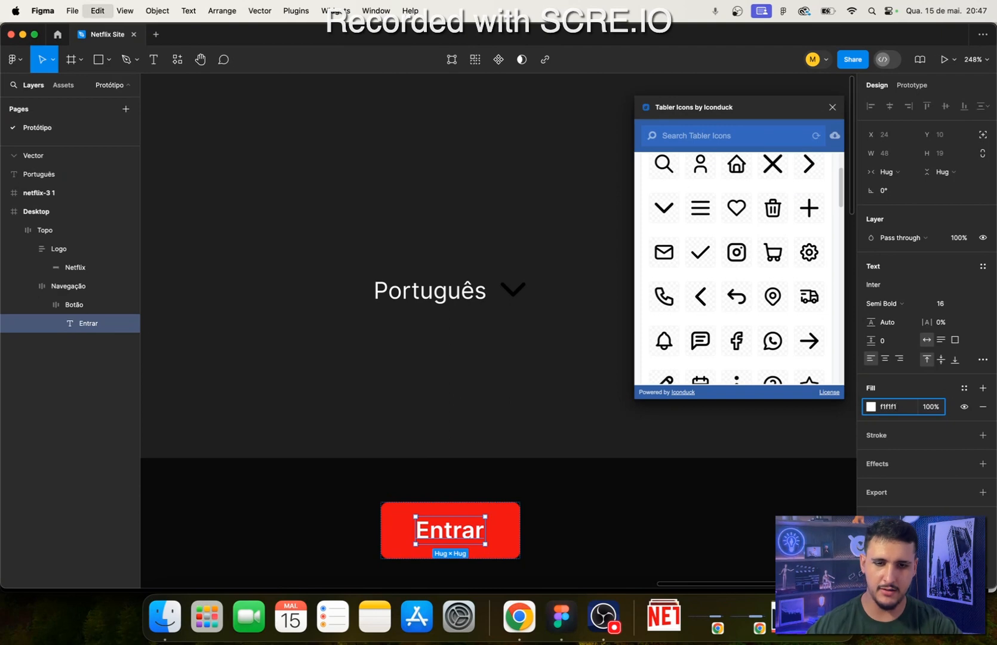
pyautogui.press('super+c')
pyautogui.click(431, 343)
# - Apply the copied colour F1F1F1 as the Português text's fill
pyautogui.click(436, 280)
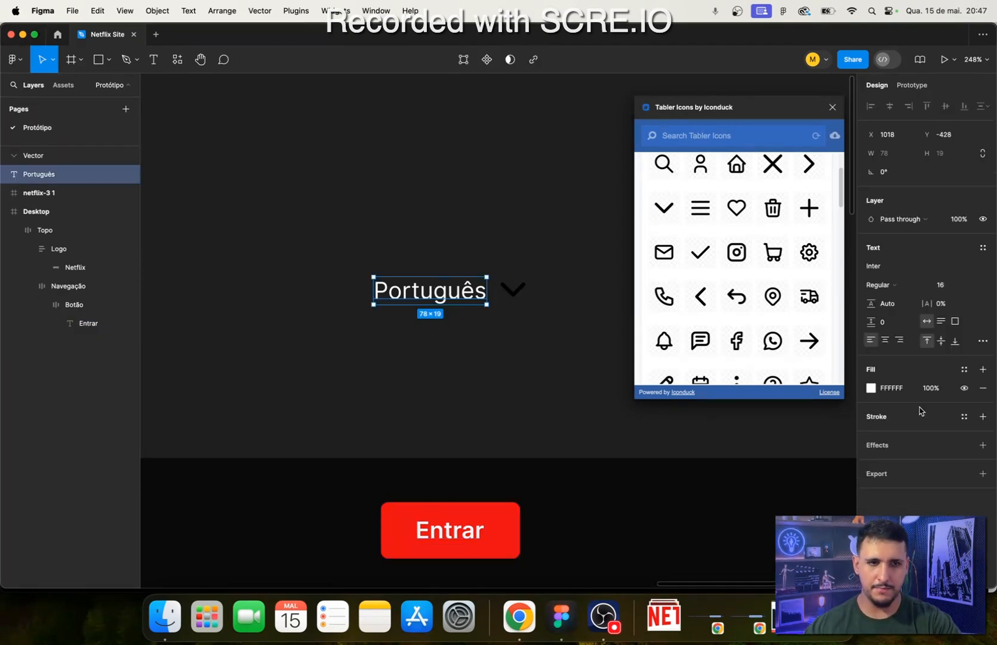
pyautogui.click(891, 388)
pyautogui.press('super+v')
pyautogui.press('Return')
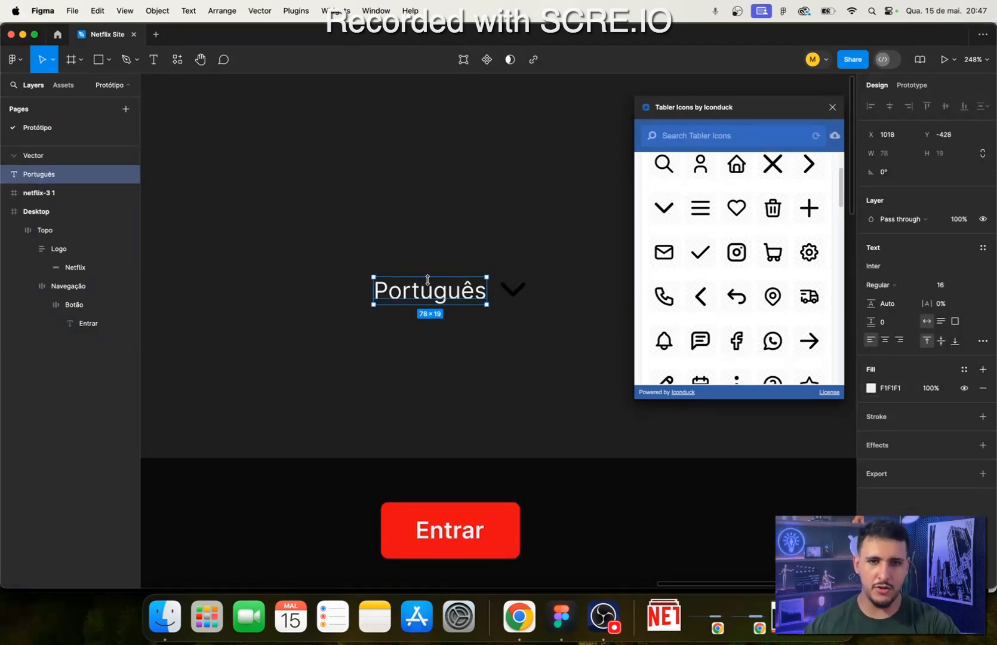
# - Apply the copied colour F1F1F1 to the chevron's stroke and deselect it
pyautogui.click(530, 300)
pyautogui.click(517, 291)
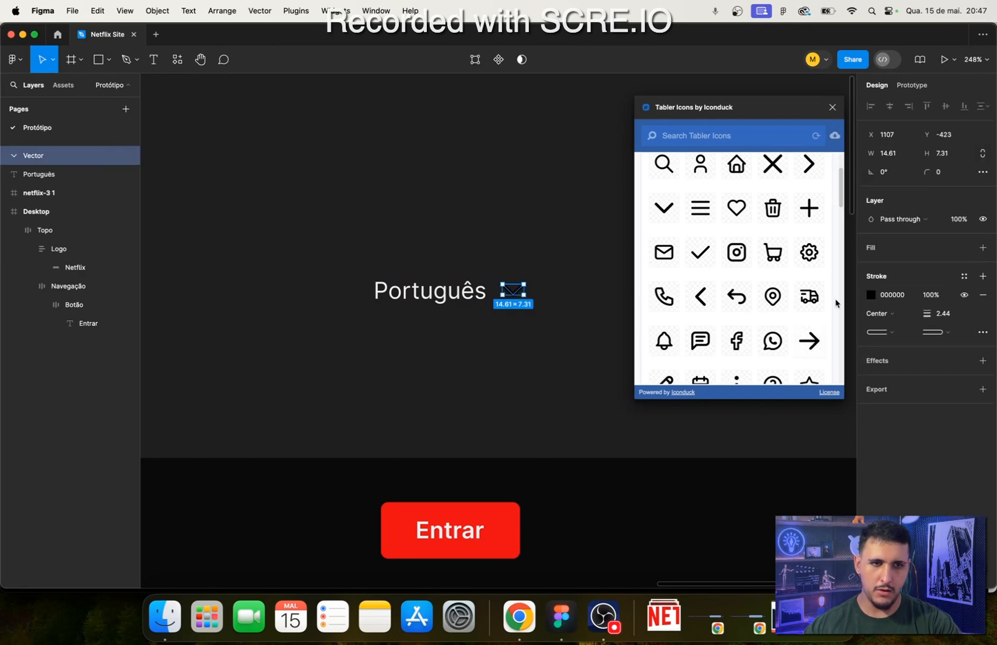
pyautogui.click(892, 294)
pyautogui.press('super+v')
pyautogui.press('Return')
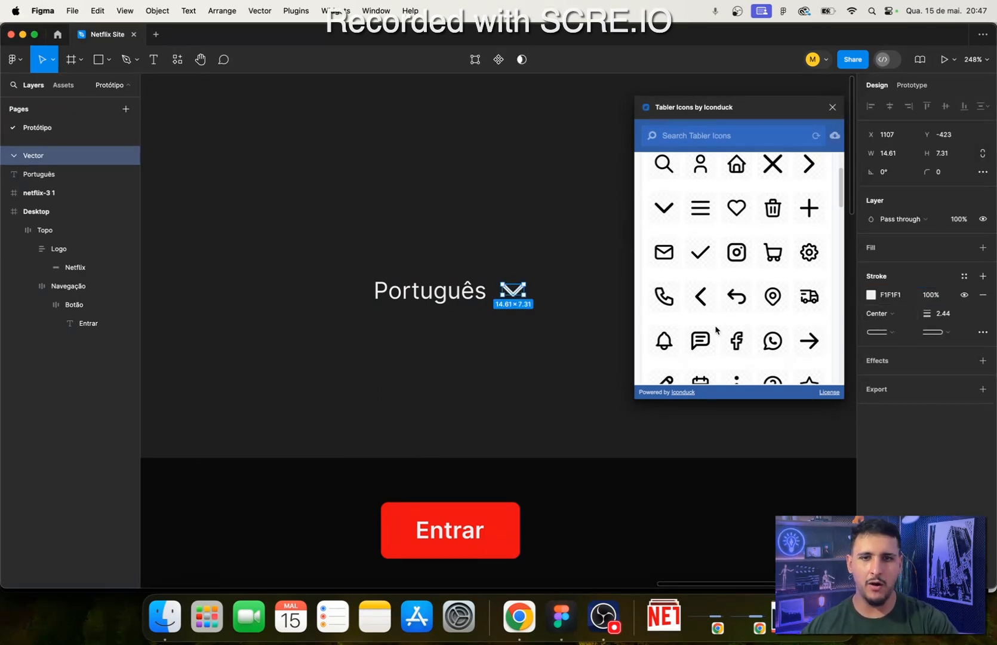
pyautogui.click(526, 341)
# - Try a width of 10 for the chevron, inspect it beside the text, and undo the resize
pyautogui.scroll(1, 513, 305)
pyautogui.click(521, 293)
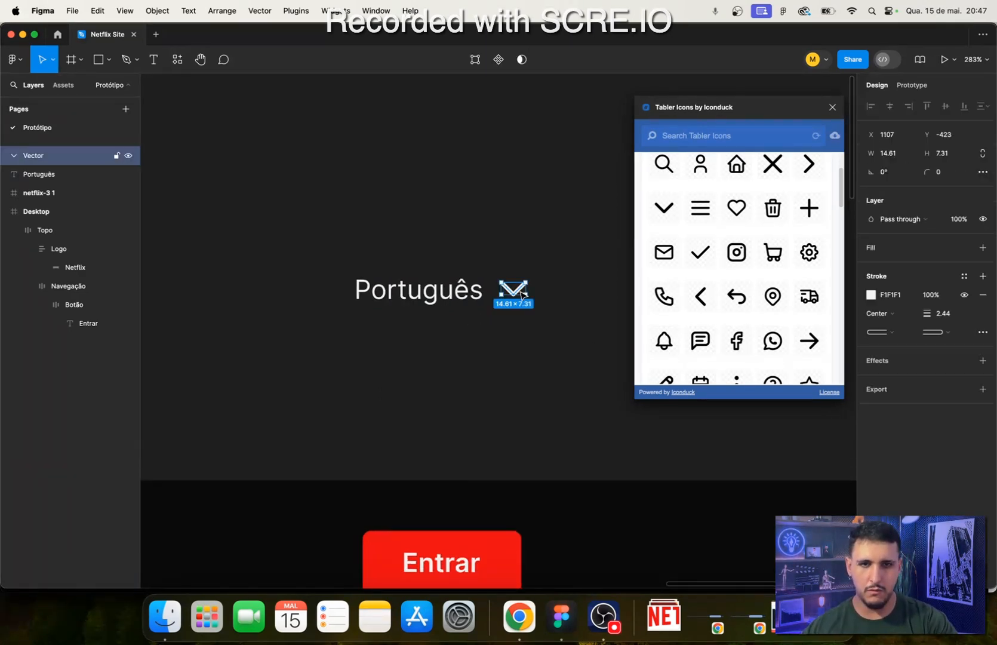
pyautogui.click(888, 154)
pyautogui.write('10')
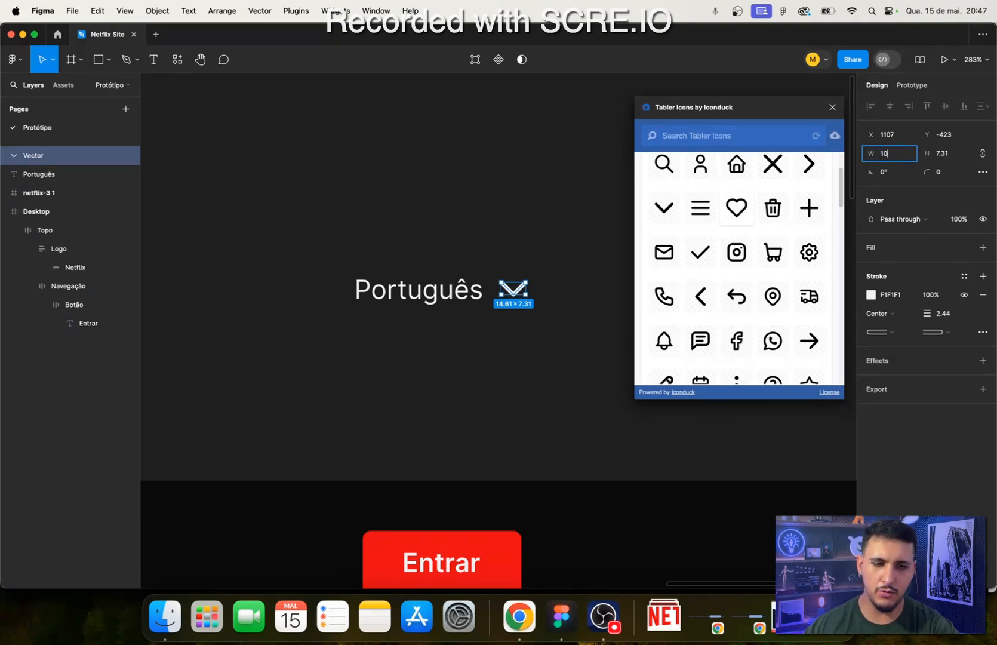
pyautogui.press('Return')
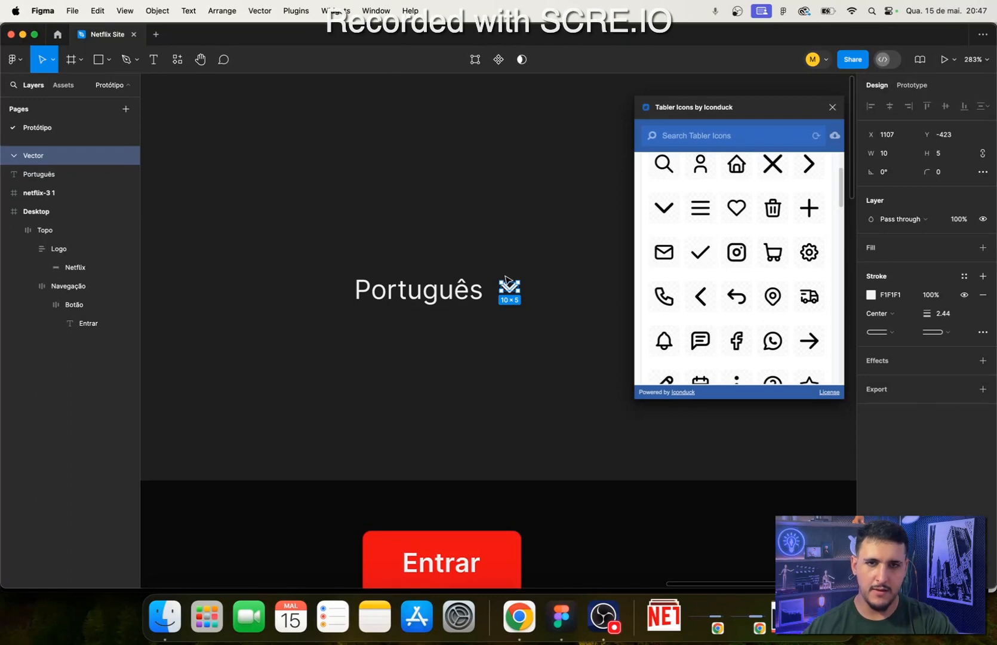
pyautogui.scroll(5, 518, 292)
pyautogui.scroll(-5, 519, 313)
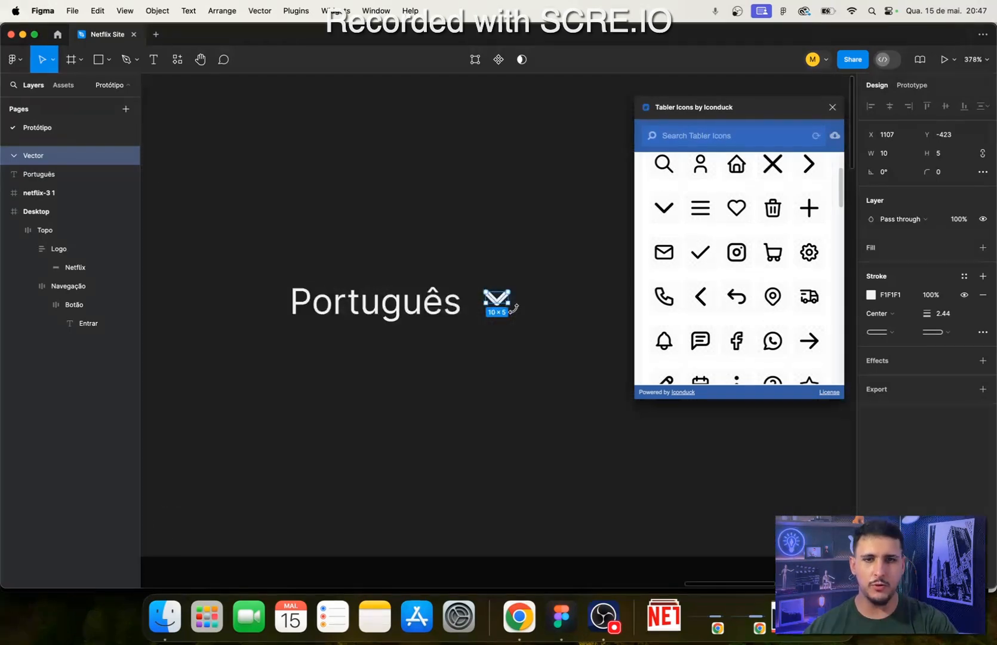
pyautogui.scroll(4, 518, 313)
pyautogui.moveTo(556, 467); pyautogui.dragTo(528, 339)
pyautogui.scroll(2, 494, 351)
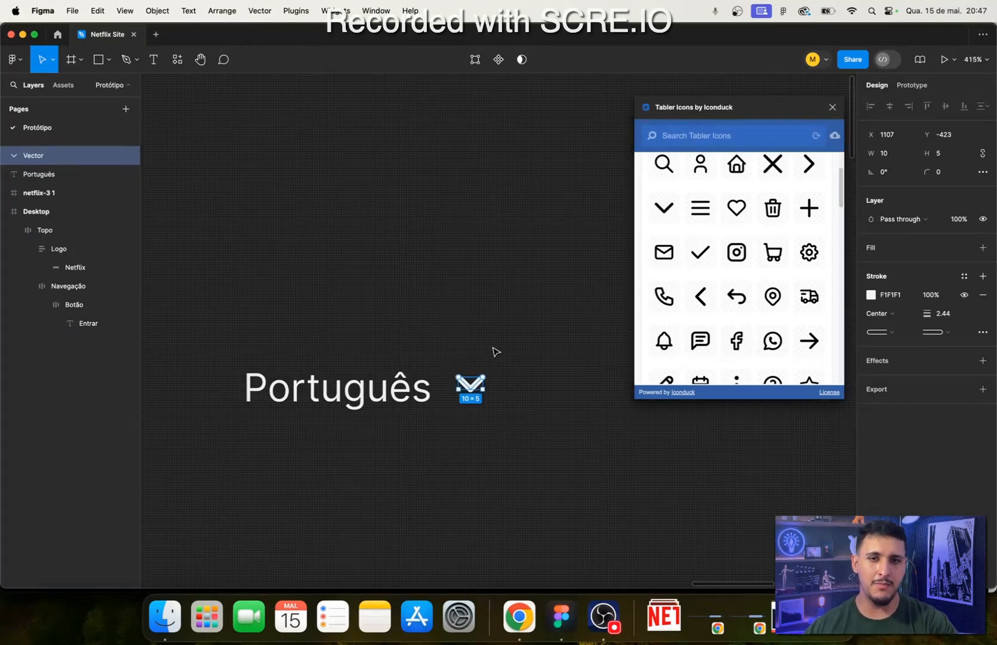
pyautogui.scroll(-5, 494, 352)
pyautogui.scroll(-1, 498, 388)
pyautogui.scroll(4, 501, 370)
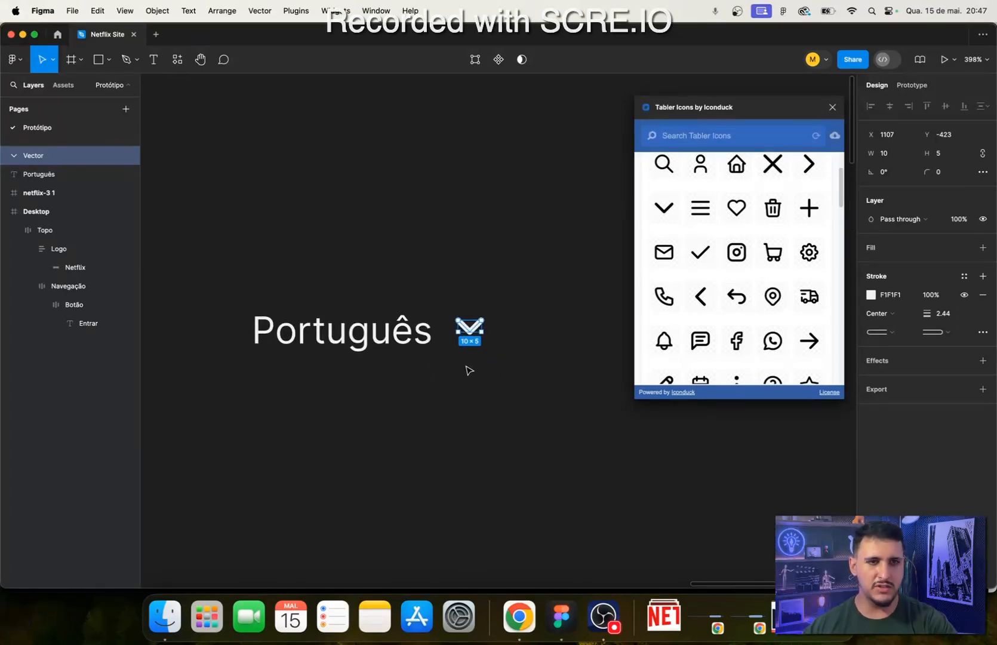
pyautogui.press('super+z')
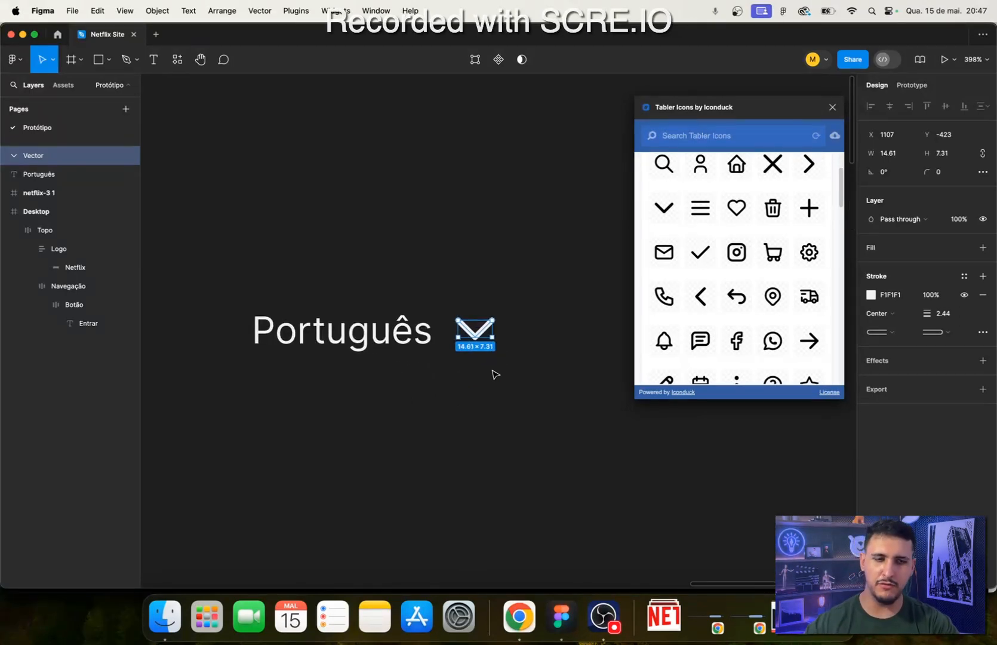
# - Shrink the chevron proportionally to 10 × 5 with the Scale tool and deselect it
pyautogui.press('k')
pyautogui.moveTo(490, 334); pyautogui.dragTo(486, 334)
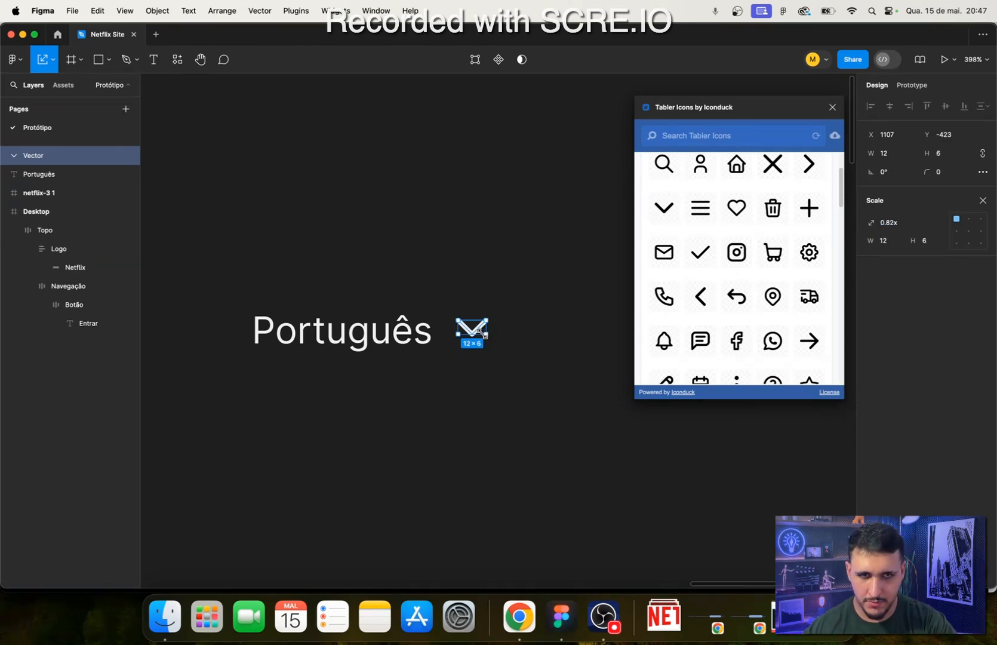
pyautogui.click(470, 381)
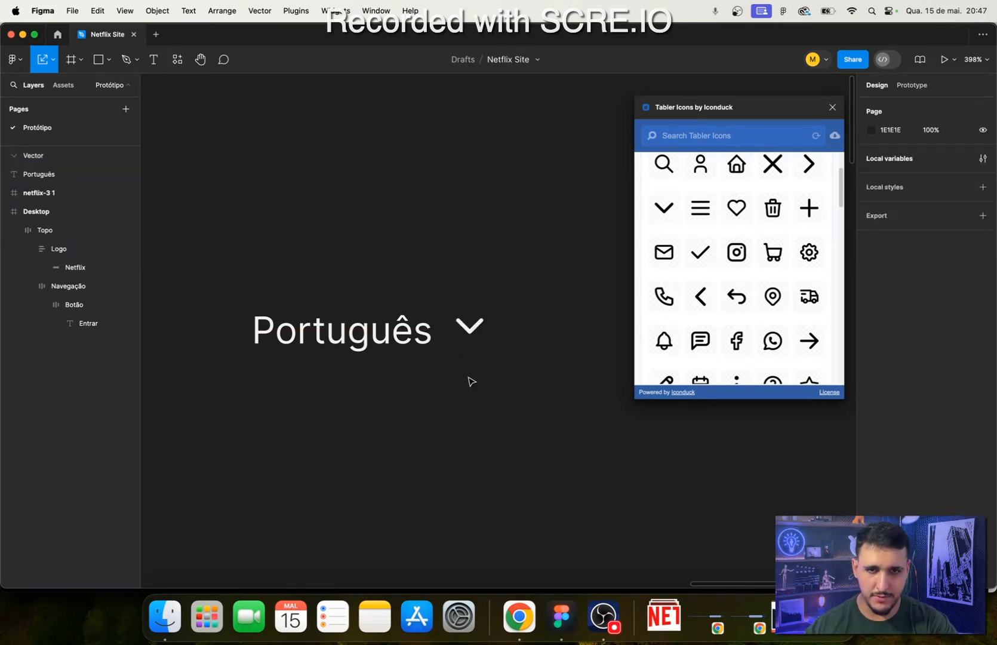
# - Move the chevron closer to the Português text, vertically centred with it, and deselect it
pyautogui.moveTo(472, 329); pyautogui.dragTo(462, 336)
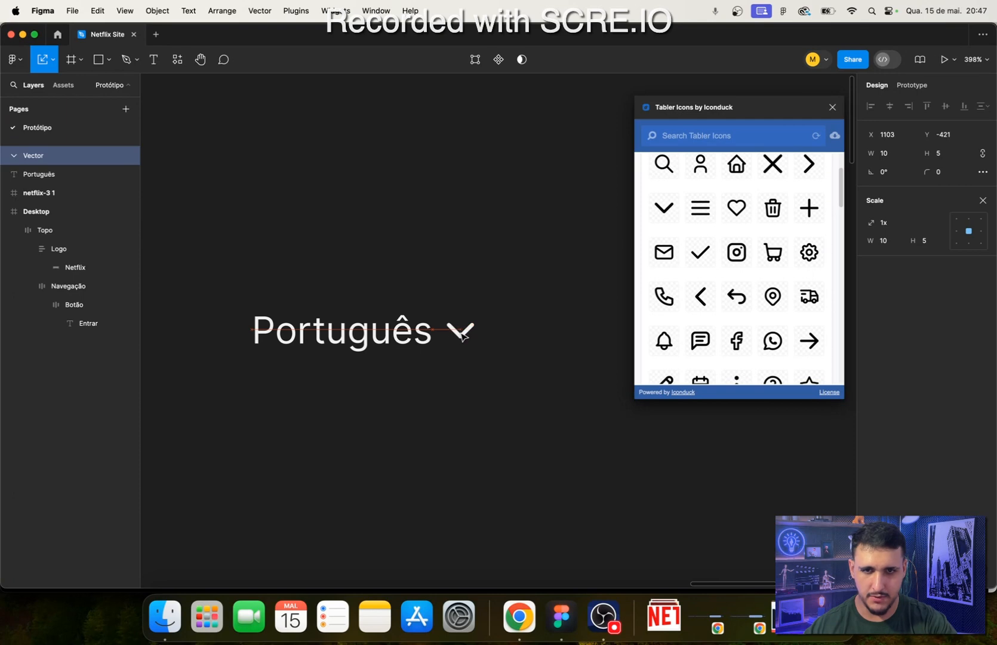
pyautogui.click(498, 388)
pyautogui.hscroll(-3, 459, 389)
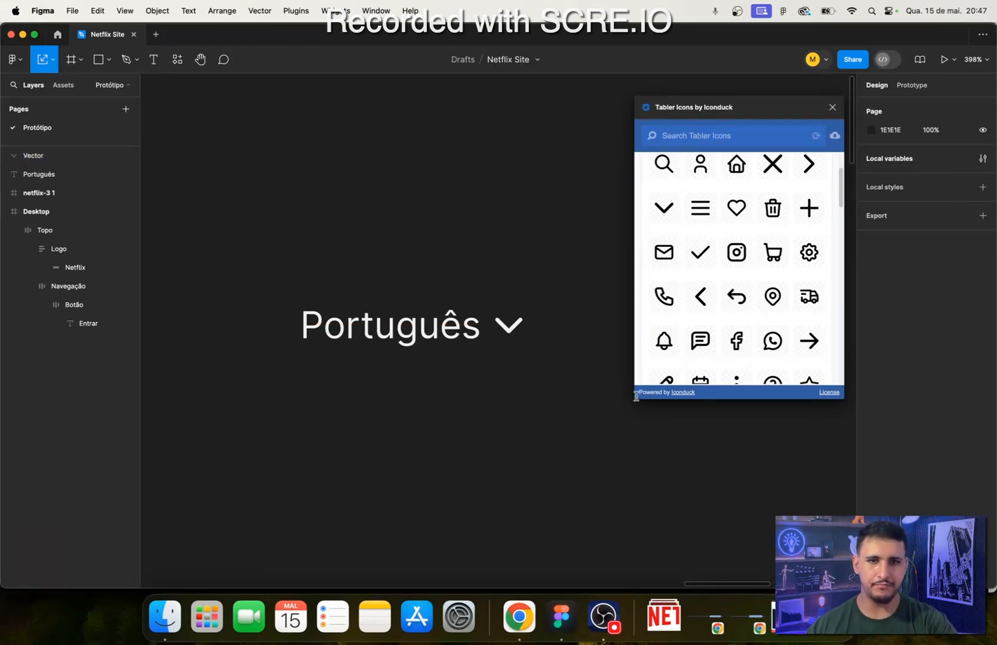
# - Browse the Tabler icon set, search it for "transla", and return to the full set
pyautogui.hscroll(-3, 478, 429)
pyautogui.scroll(-5, 750, 310)
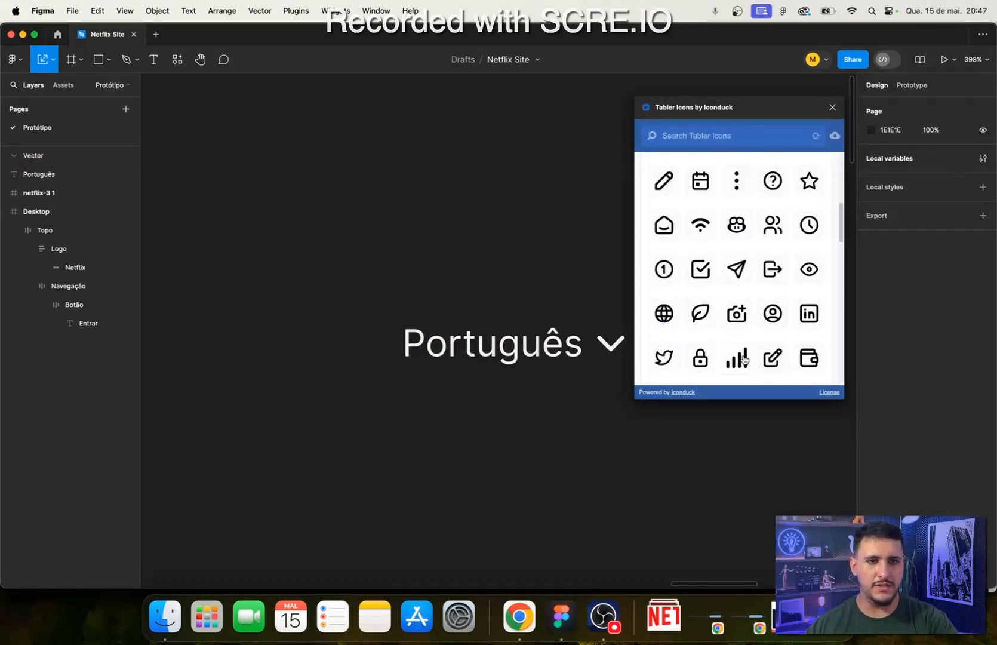
pyautogui.scroll(2, 746, 357)
pyautogui.scroll(-5, 743, 354)
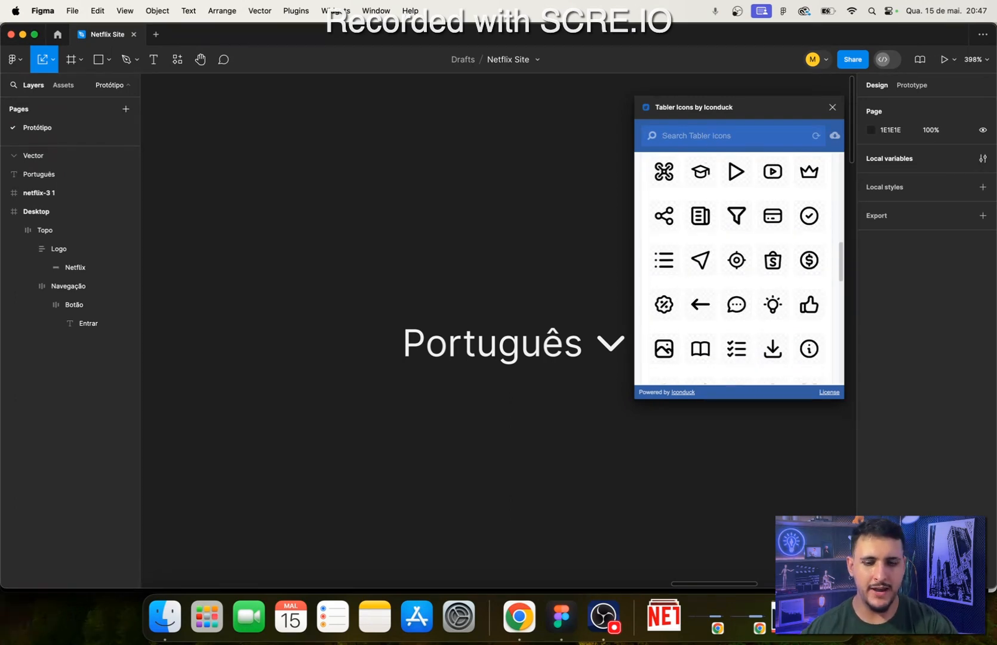
pyautogui.click(704, 137)
pyautogui.write('transla')
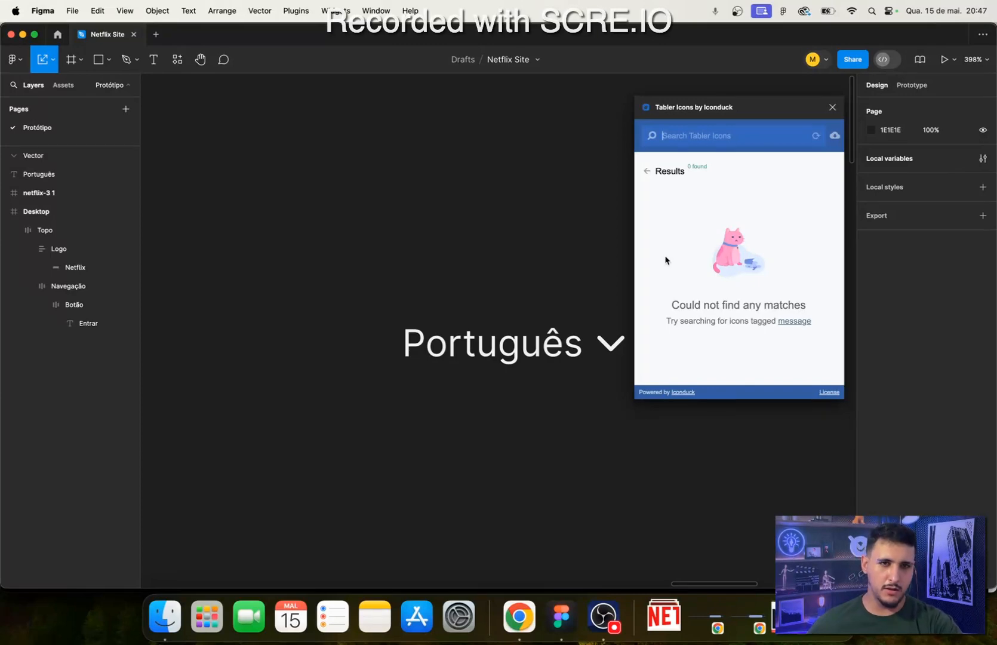
pyautogui.click(647, 173)
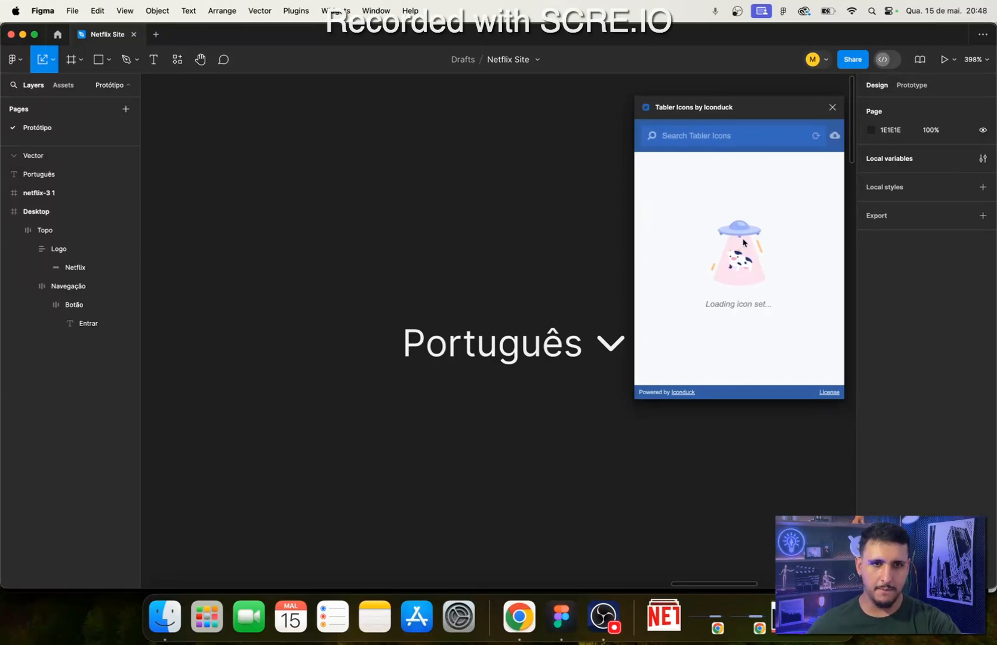
# - Insert the message icon from the Tabler set and place it above and to the left of the Português text
pyautogui.scroll(-10, 804, 259)
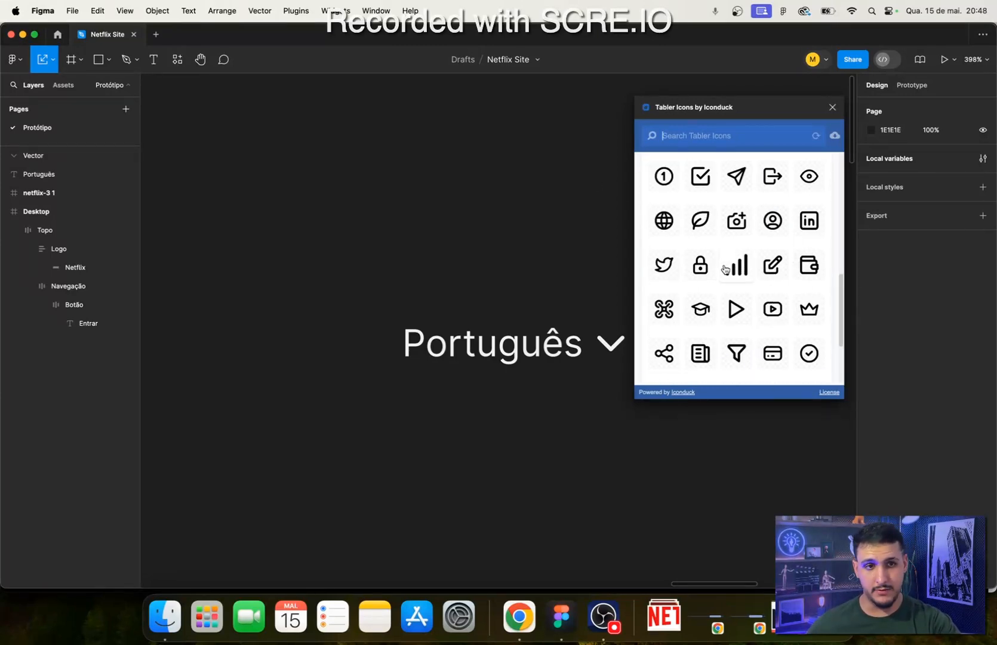
pyautogui.scroll(3, 717, 269)
pyautogui.scroll(-2, 707, 276)
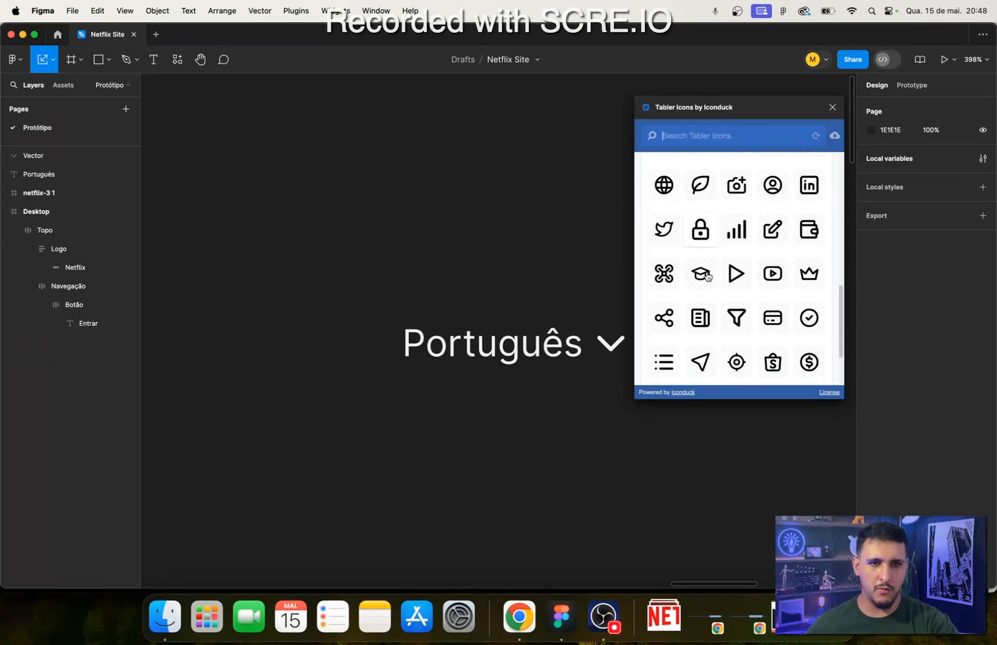
pyautogui.scroll(-2, 706, 275)
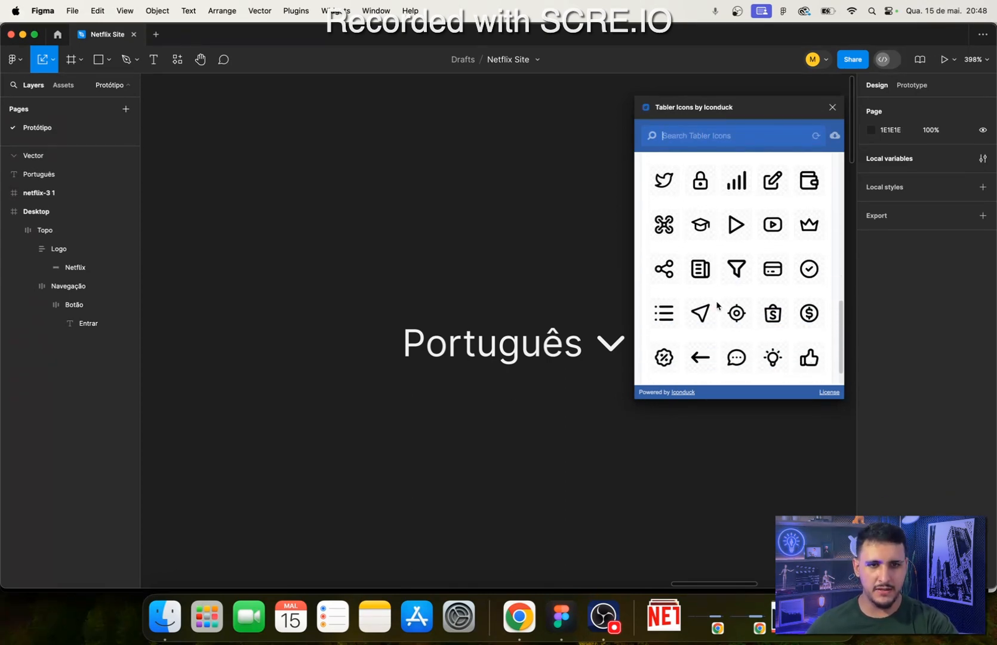
pyautogui.scroll(-1, 700, 304)
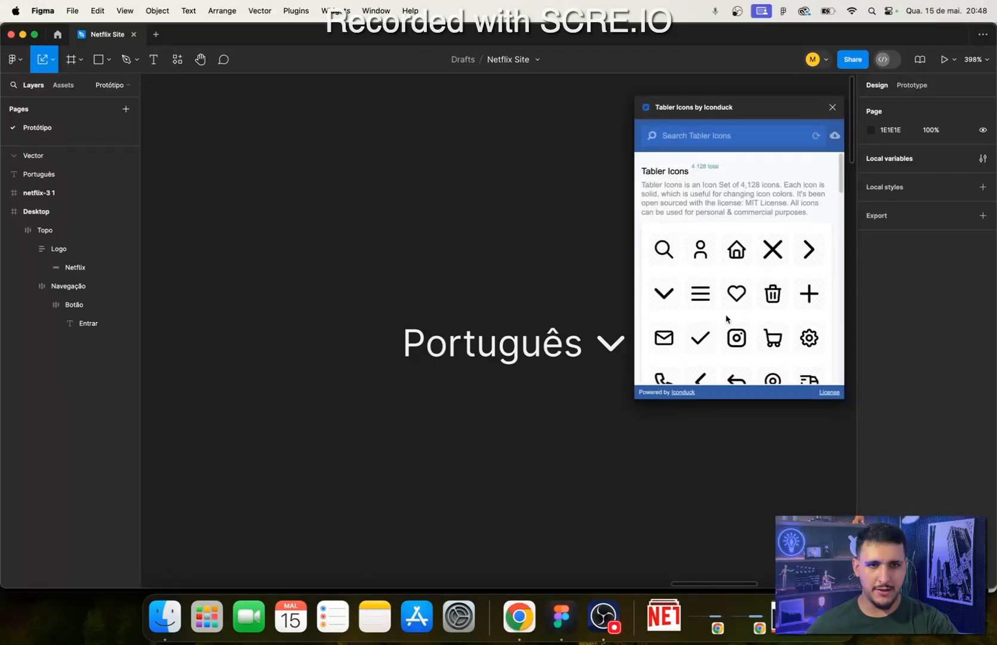
pyautogui.scroll(-3, 727, 319)
pyautogui.scroll(-1, 690, 303)
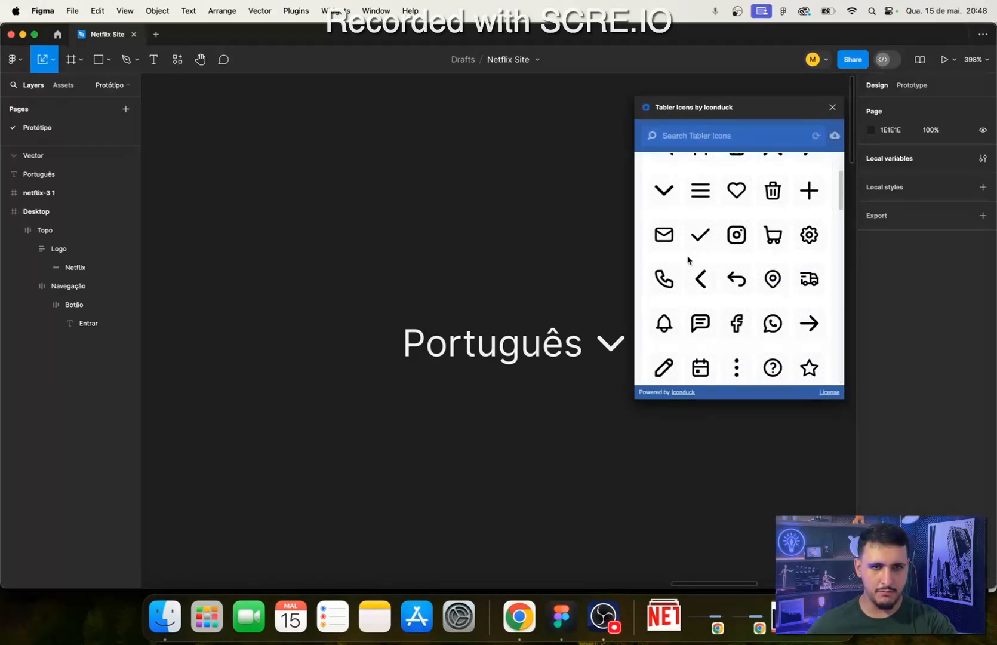
pyautogui.click(701, 323)
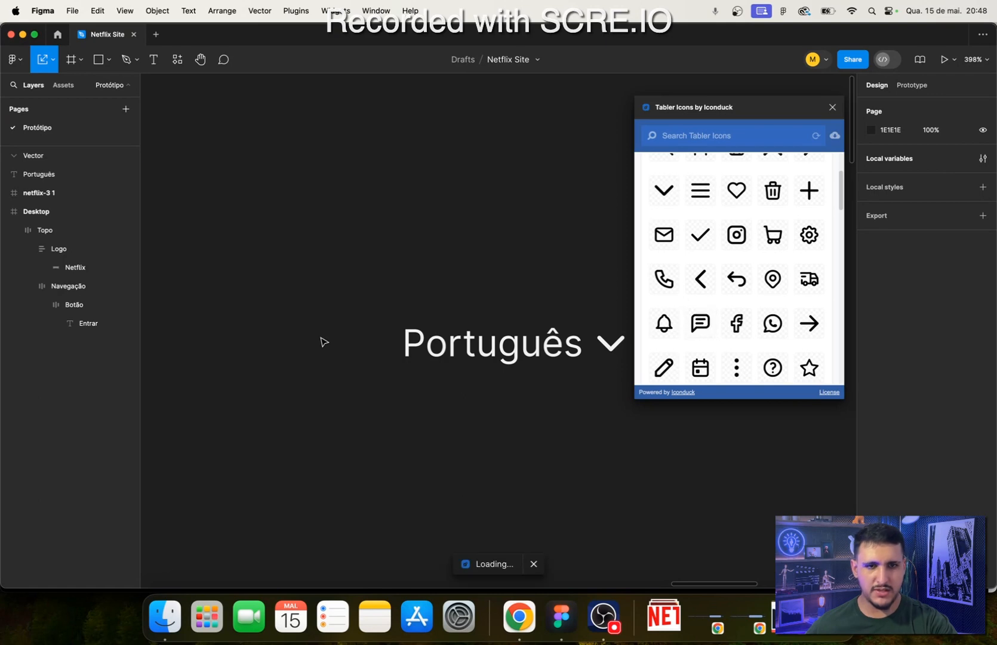
pyautogui.moveTo(515, 350); pyautogui.dragTo(286, 258)
# - Examine the individual vector layers inside the message icon group to see which part of the icon each one forms
pyautogui.click(43, 177)
pyautogui.click(48, 213)
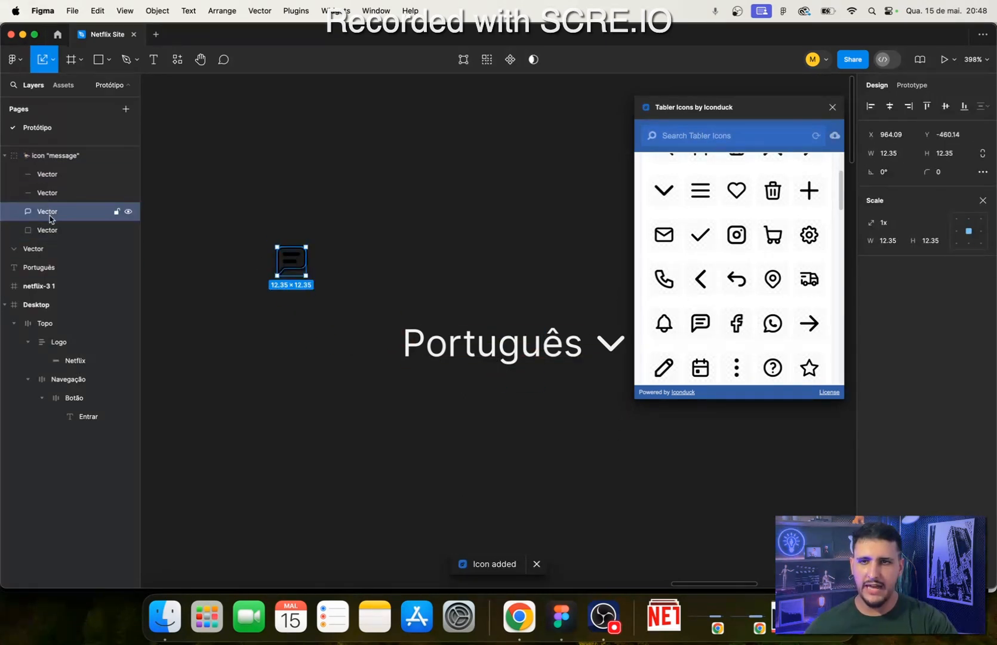
pyautogui.click(50, 227)
pyautogui.click(77, 212)
pyautogui.click(79, 193)
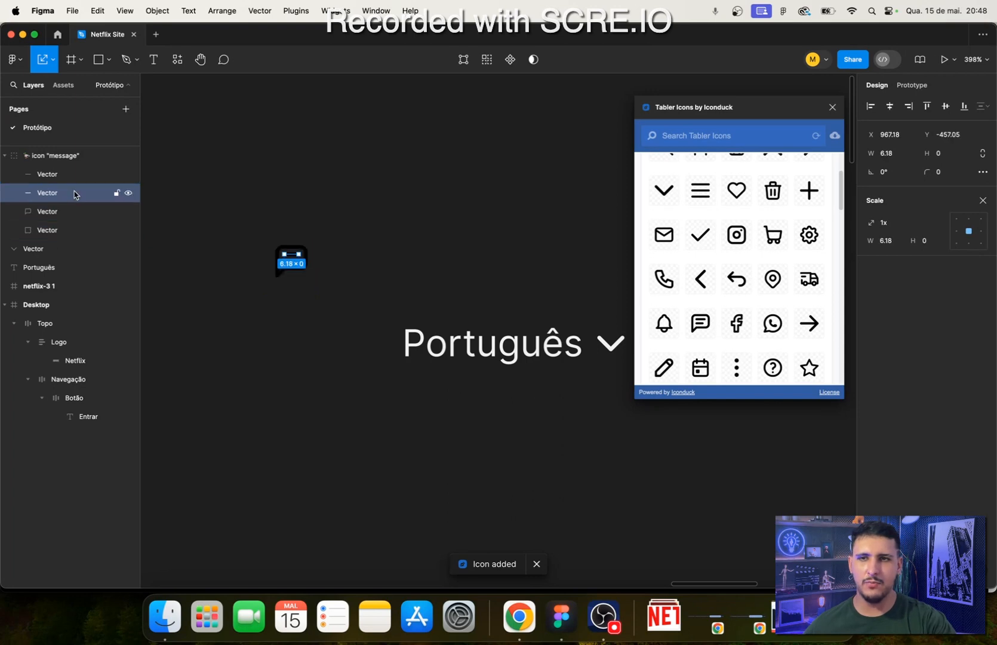
pyautogui.click(77, 174)
pyautogui.click(72, 226)
pyautogui.click(75, 186)
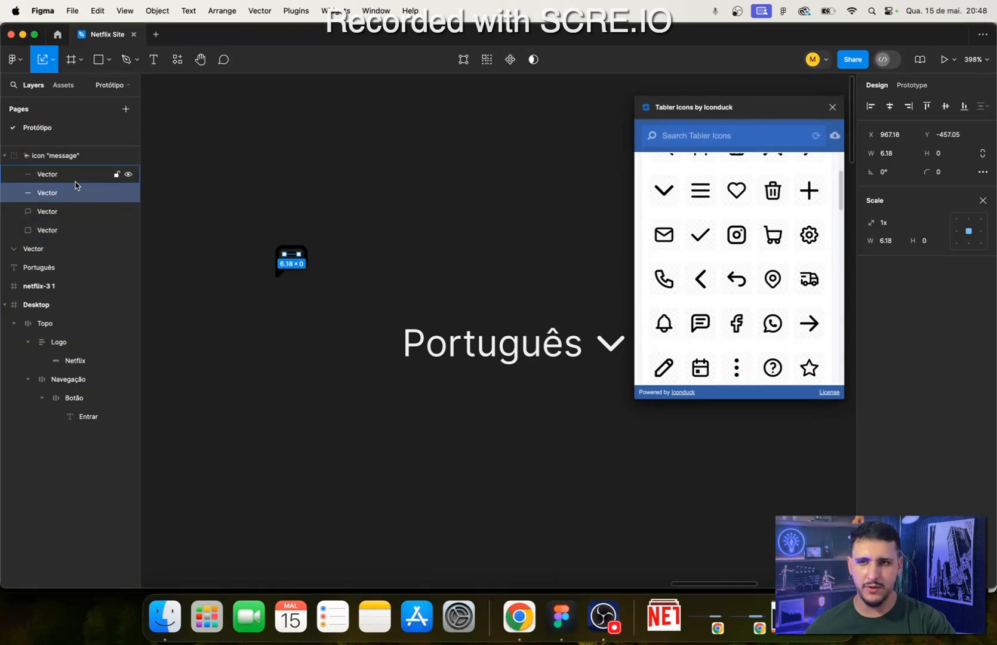
pyautogui.click(91, 226)
pyautogui.click(58, 160)
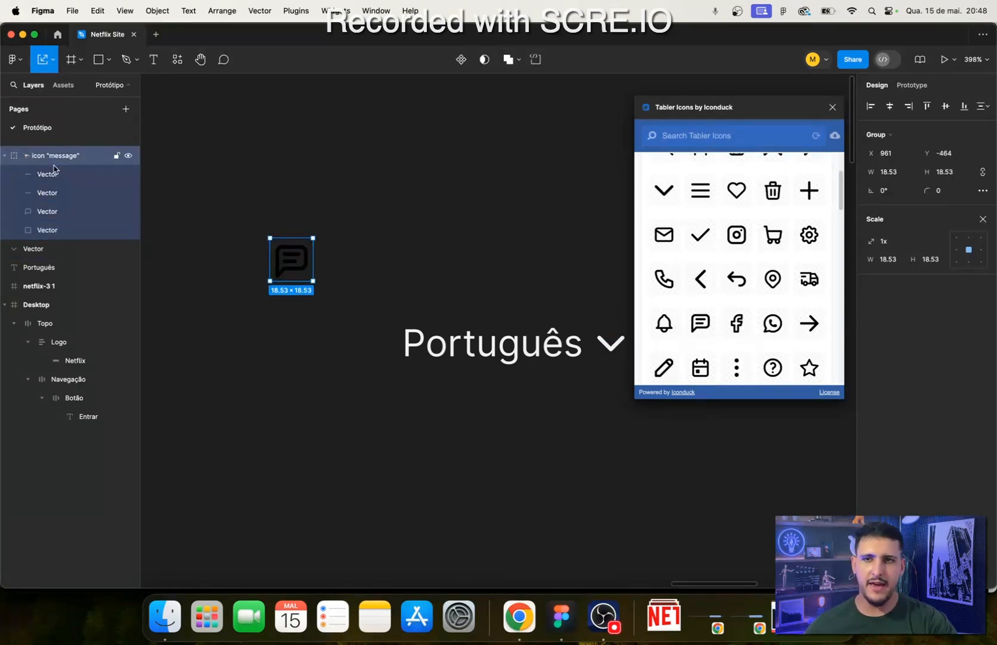
pyautogui.click(52, 176)
pyautogui.click(49, 215)
pyautogui.click(59, 159)
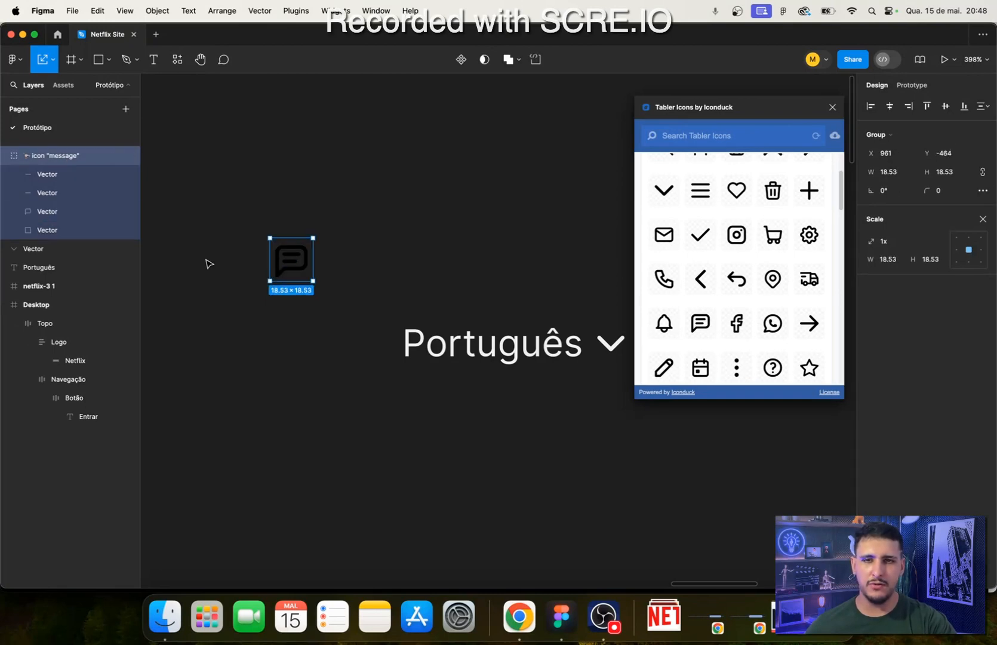
# - Try flattening all four vectors of the message icon, including its square bounding shape, and undo it
pyautogui.click(51, 177)
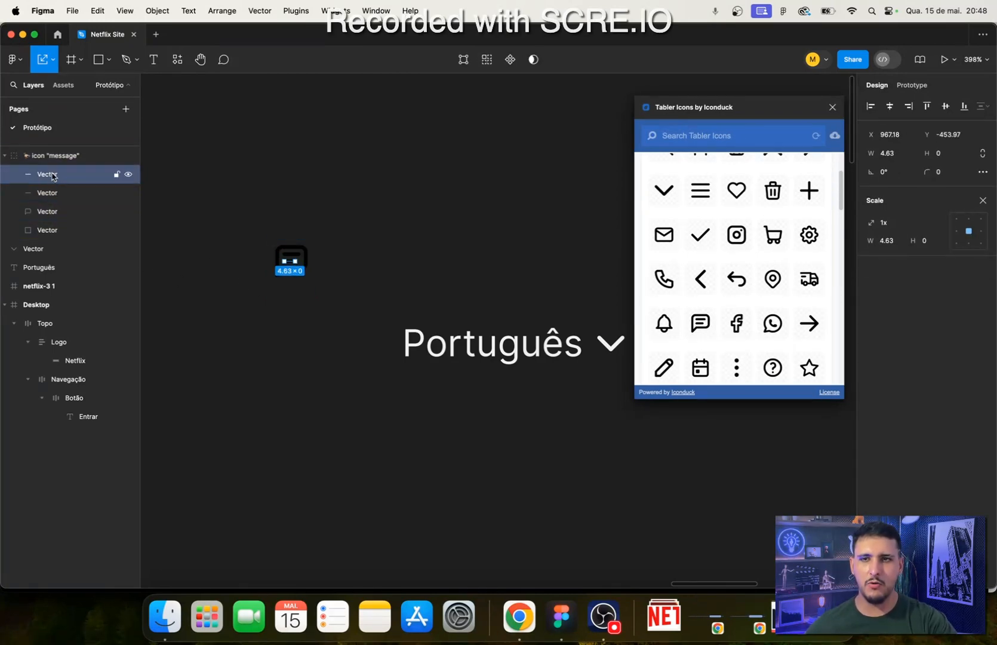
pyautogui.keyDown('shift'); pyautogui.click(50, 234); pyautogui.keyUp('shift')
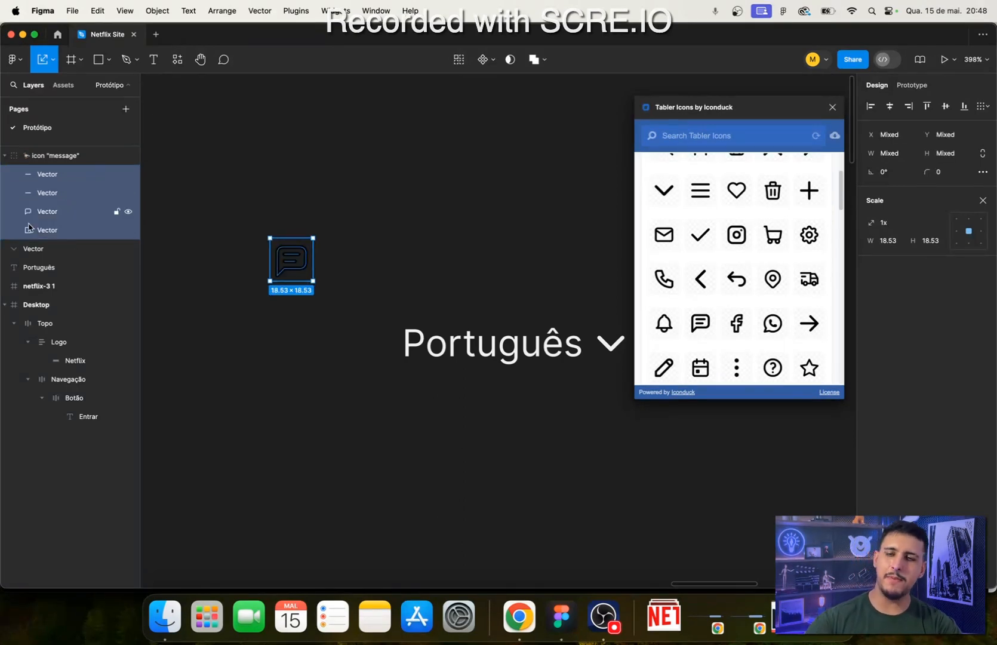
pyautogui.press('super+e')
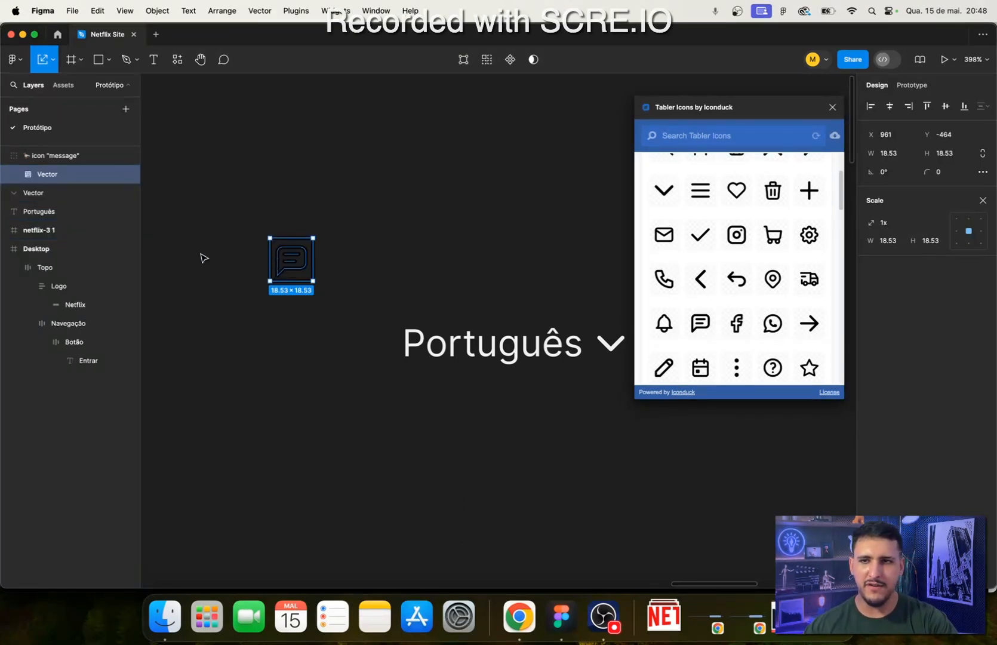
pyautogui.press('super+z')
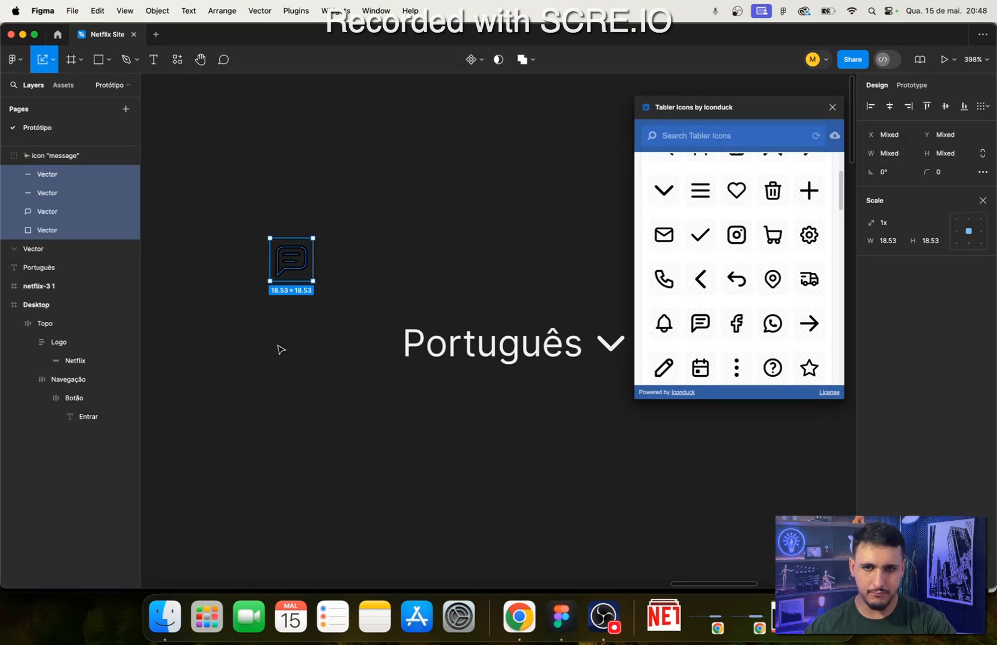
pyautogui.press('super+z')
pyautogui.click(268, 345)
pyautogui.scroll(4, 228, 269)
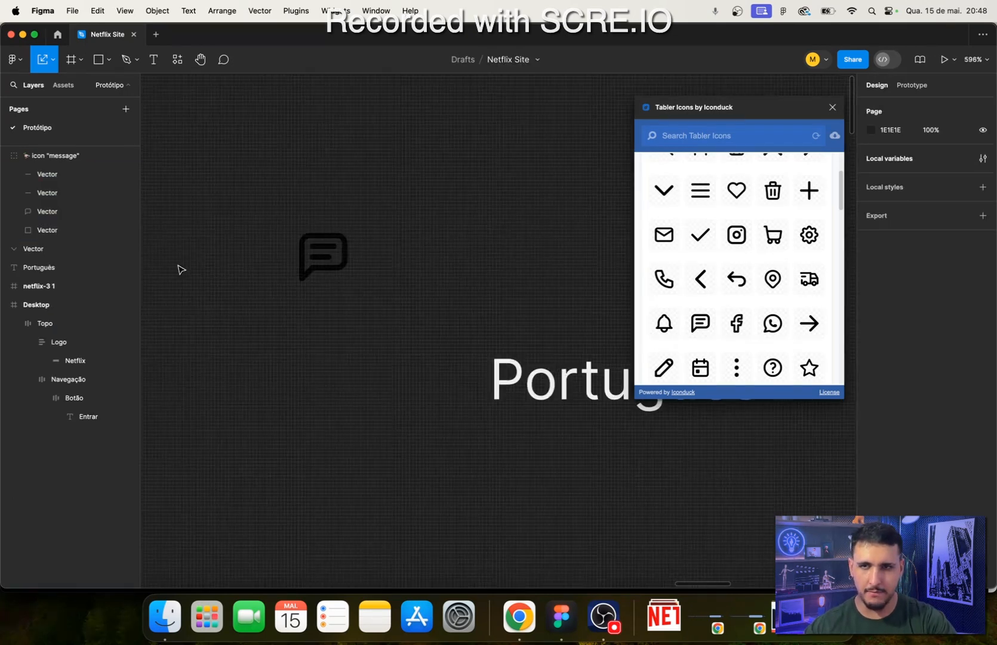
# - Flatten the message icon's speech bubble and two line vectors into one shape, leaving out the square bounding vector
pyautogui.click(63, 233)
pyautogui.scroll(-3, 303, 325)
pyautogui.click(60, 209)
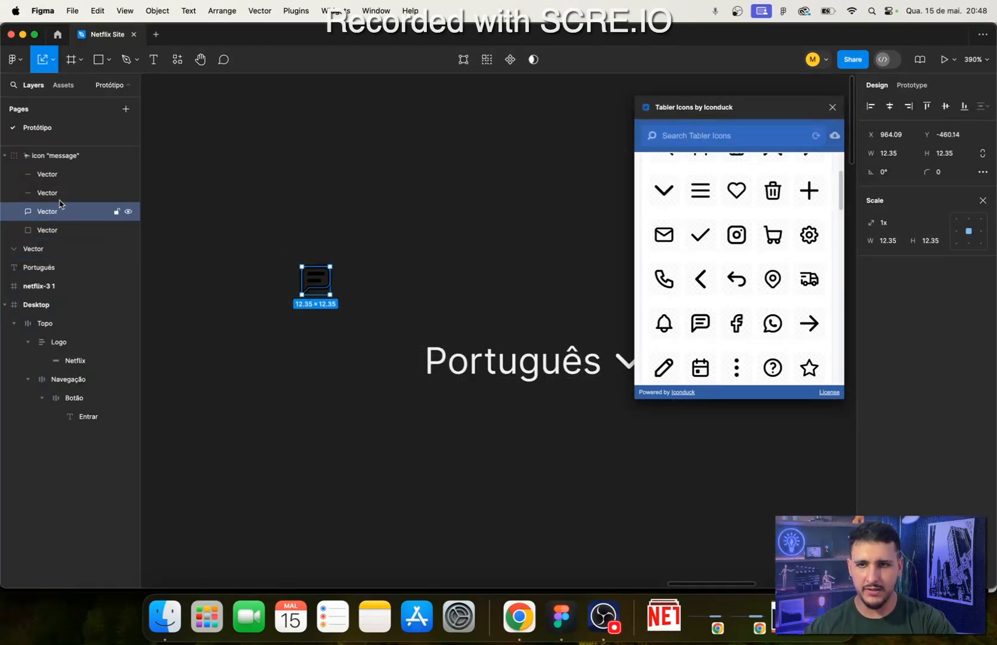
pyautogui.keyDown('shift'); pyautogui.click(70, 174); pyautogui.keyUp('shift')
pyautogui.keyDown('shift'); pyautogui.click(69, 189); pyautogui.keyUp('shift')
pyautogui.press('super+e')
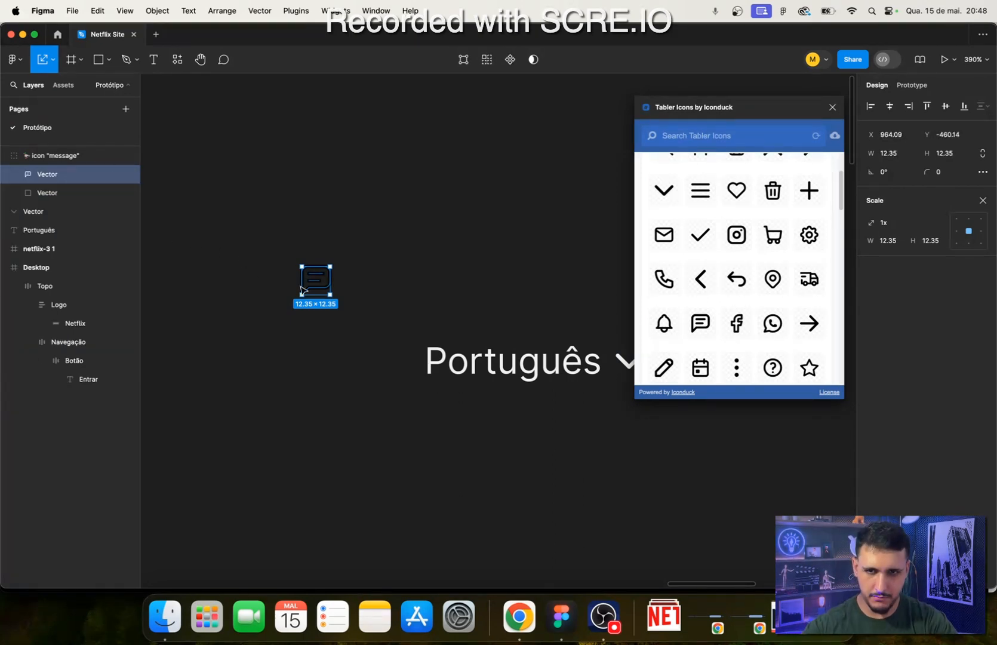
# - Move the flattened message shape out of its icon group and delete the leftover group with the square vector
pyautogui.moveTo(322, 290); pyautogui.dragTo(436, 290)
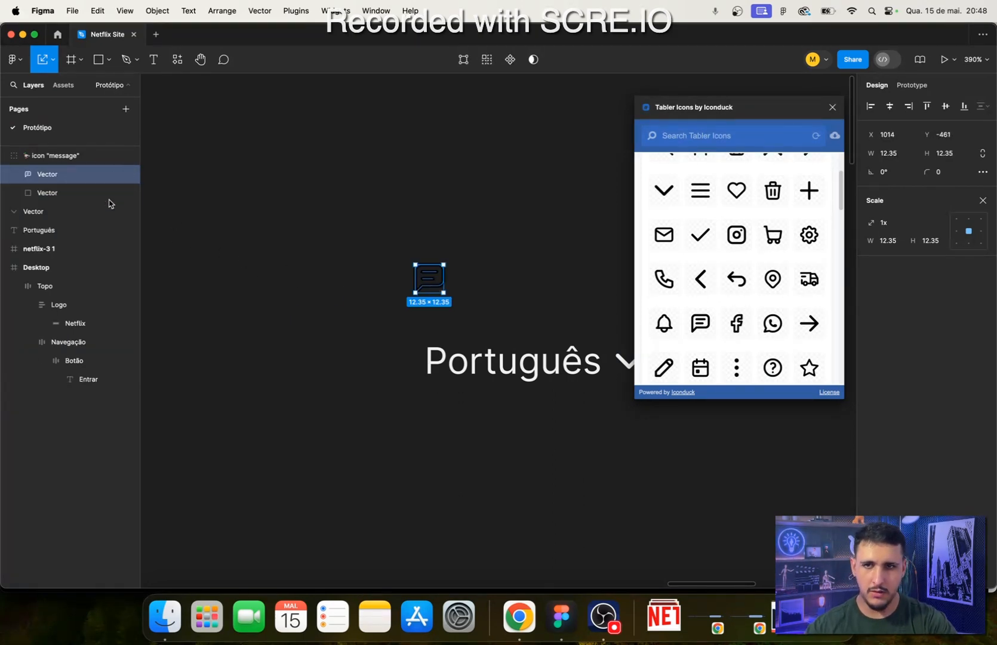
pyautogui.moveTo(38, 177); pyautogui.dragTo(59, 157)
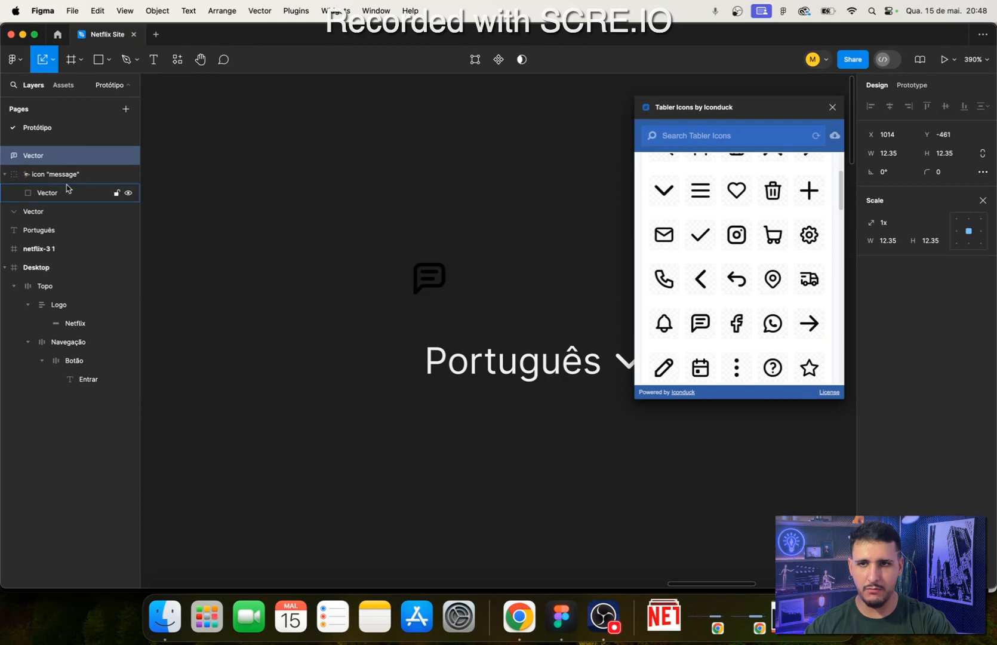
pyautogui.press('Delete')
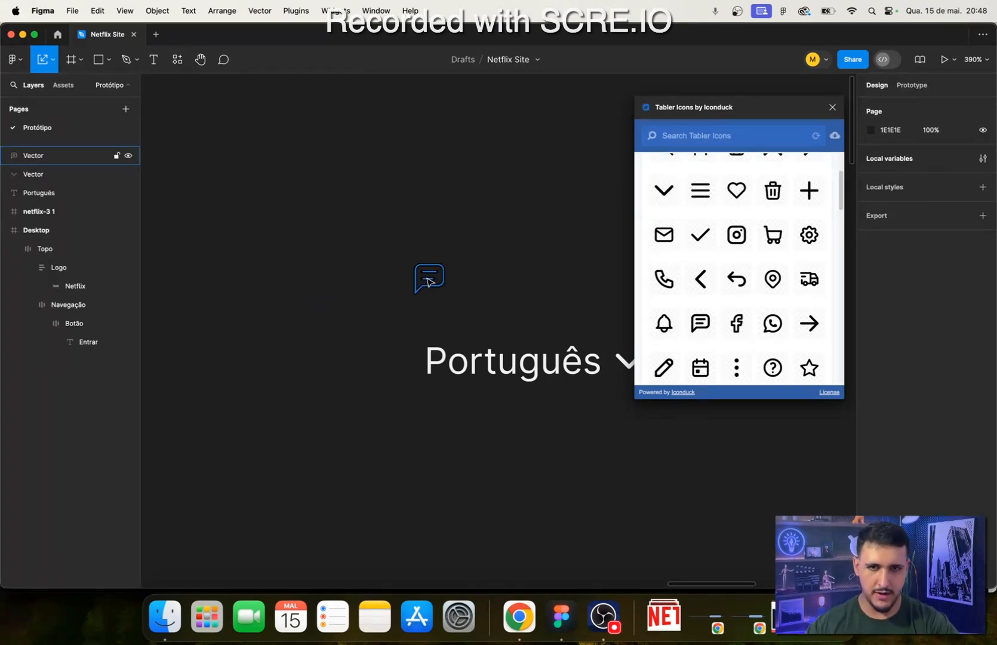
# - Place the message icon to the left of the Português text and scale it proportionally to 10 × 10
pyautogui.moveTo(424, 278); pyautogui.dragTo(386, 371)
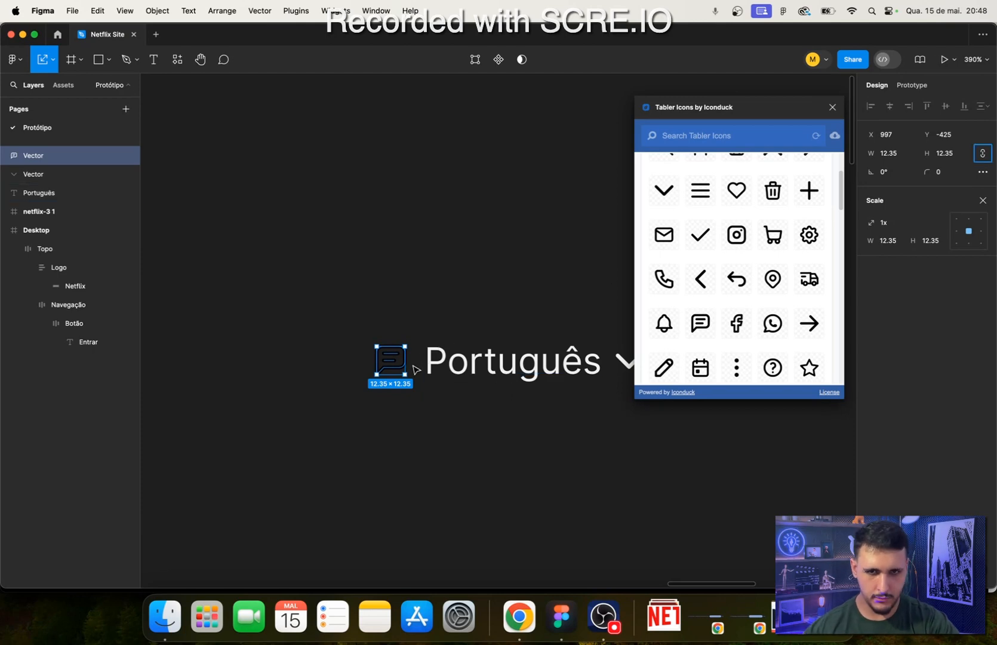
pyautogui.moveTo(403, 363); pyautogui.dragTo(388, 366)
pyautogui.moveTo(397, 408); pyautogui.dragTo(284, 392)
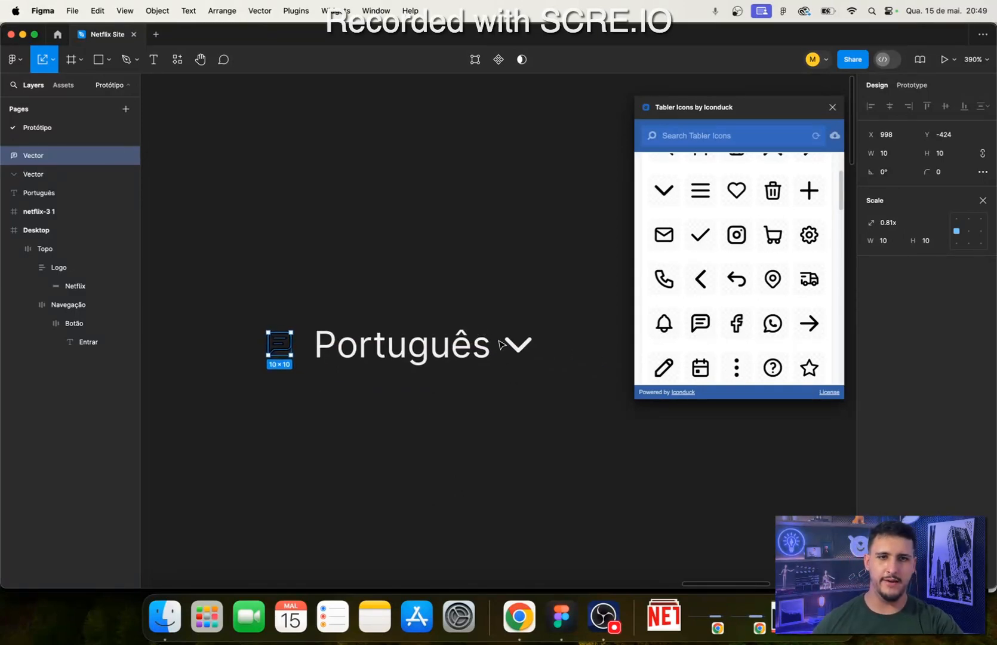
# - Look through the rest of the loaded Tabler icons for an alternative language icon
pyautogui.scroll(-5, 726, 358)
pyautogui.scroll(3, 726, 358)
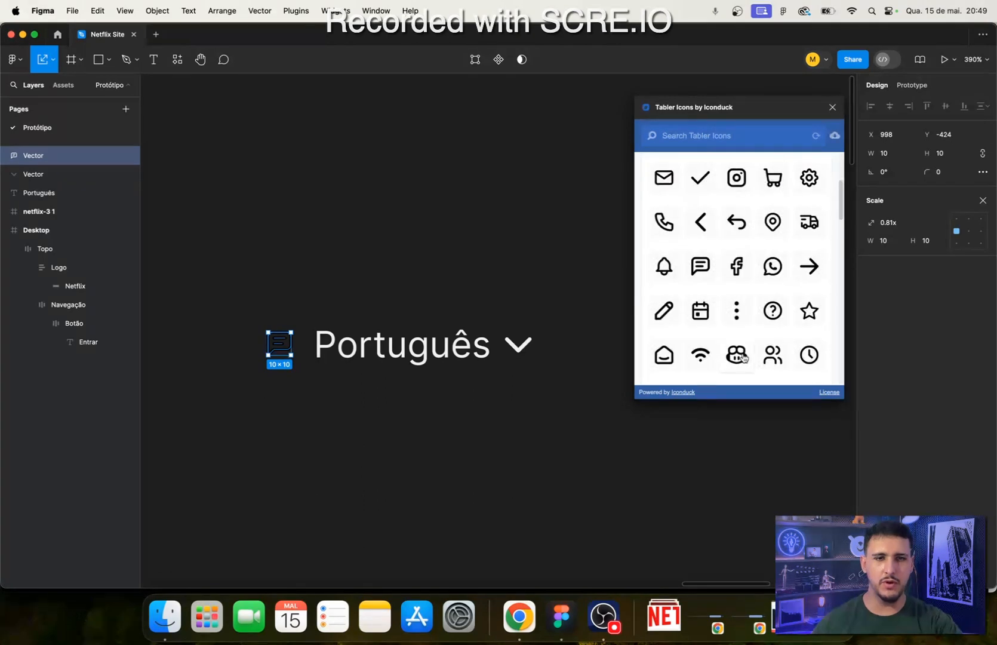
pyautogui.scroll(-3, 725, 375)
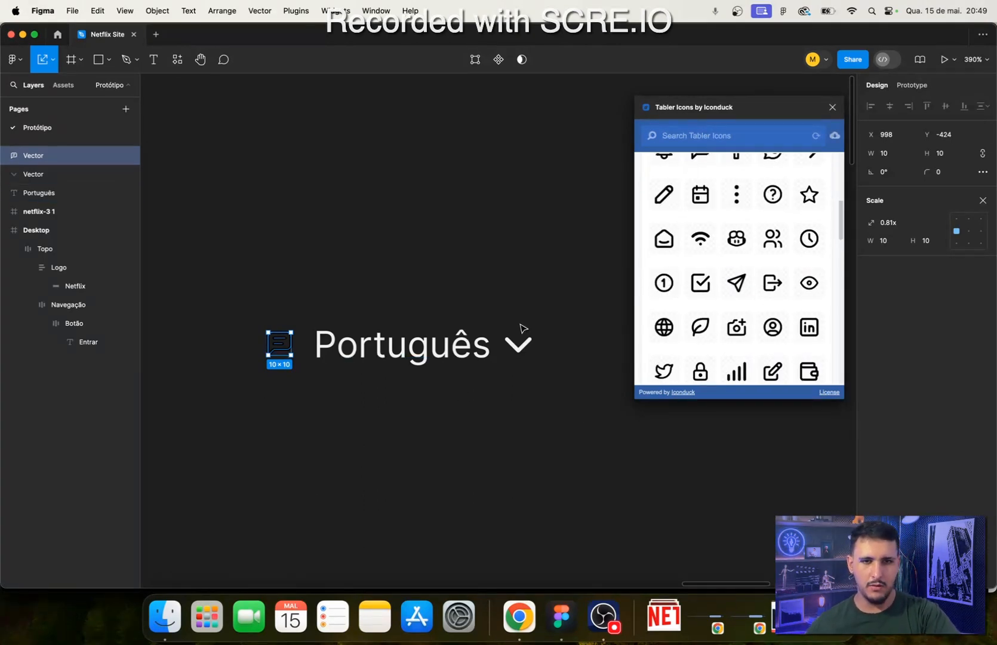
pyautogui.scroll(-5, 769, 318)
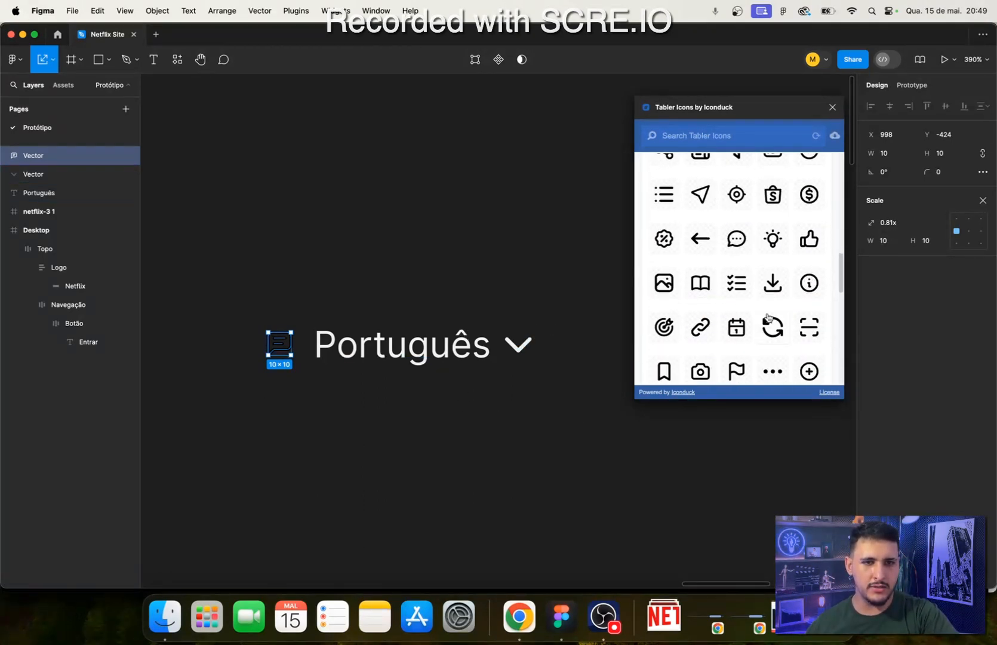
pyautogui.scroll(-5, 735, 328)
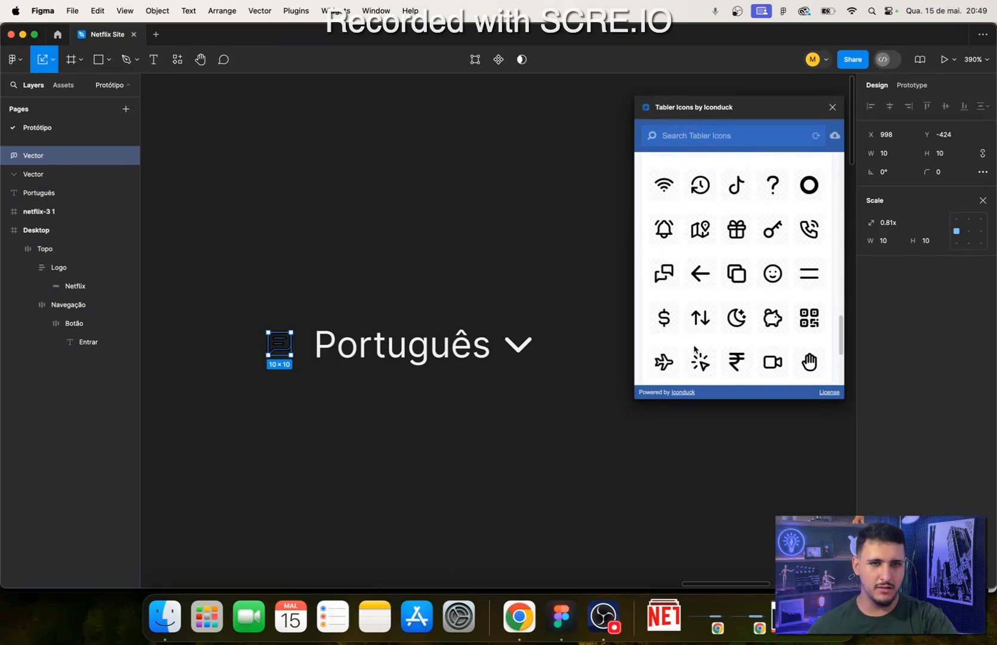
pyautogui.scroll(-5, 693, 350)
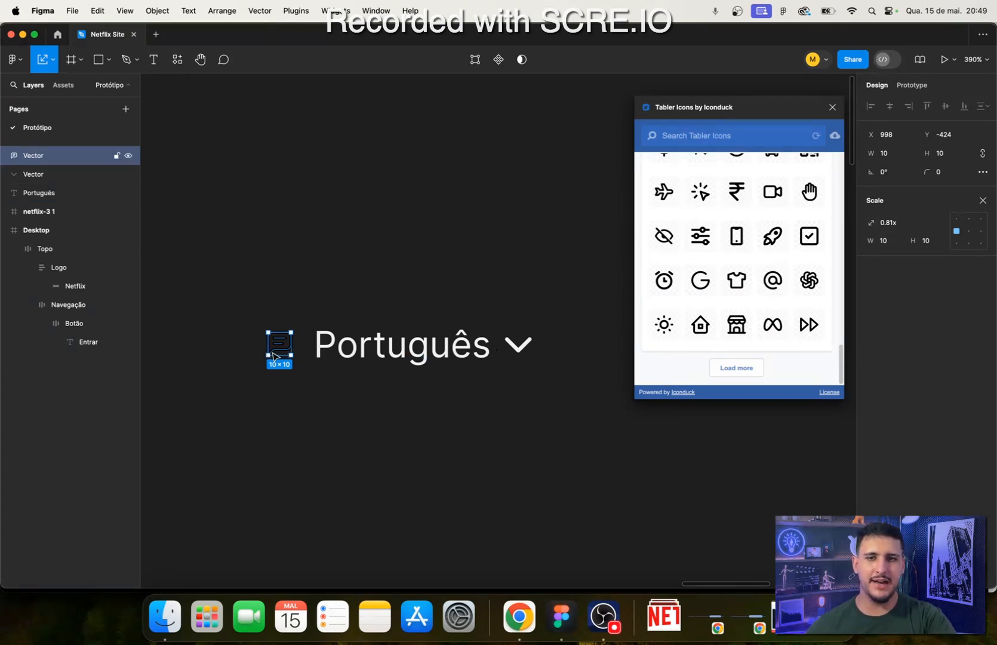
# - Move the 10 × 10 message icon horizontally closer to the Português text, to X 1001
pyautogui.click(307, 385)
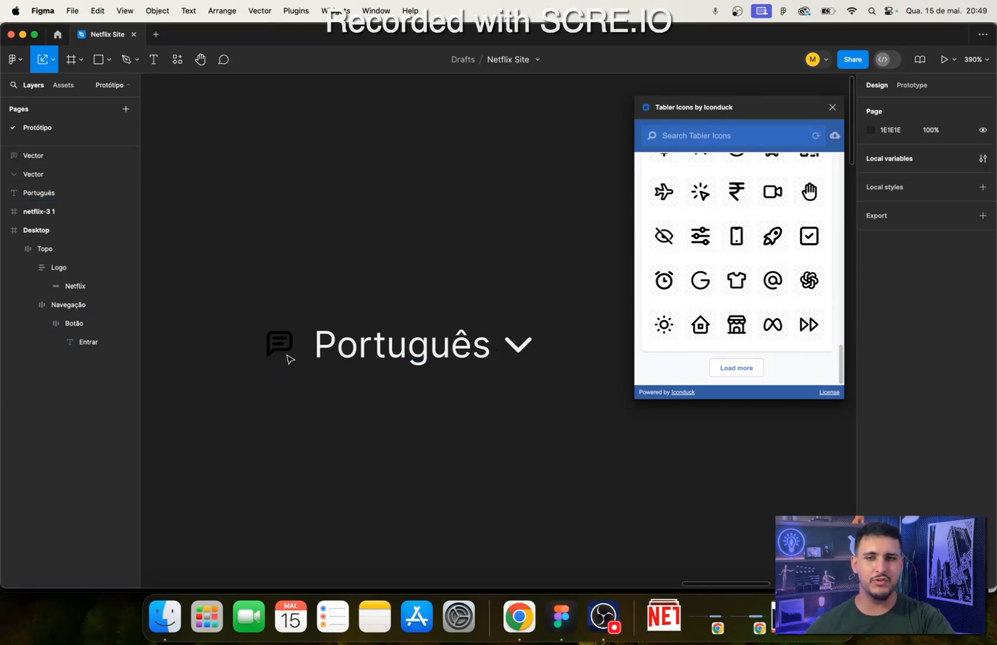
pyautogui.moveTo(289, 357); pyautogui.dragTo(290, 354)
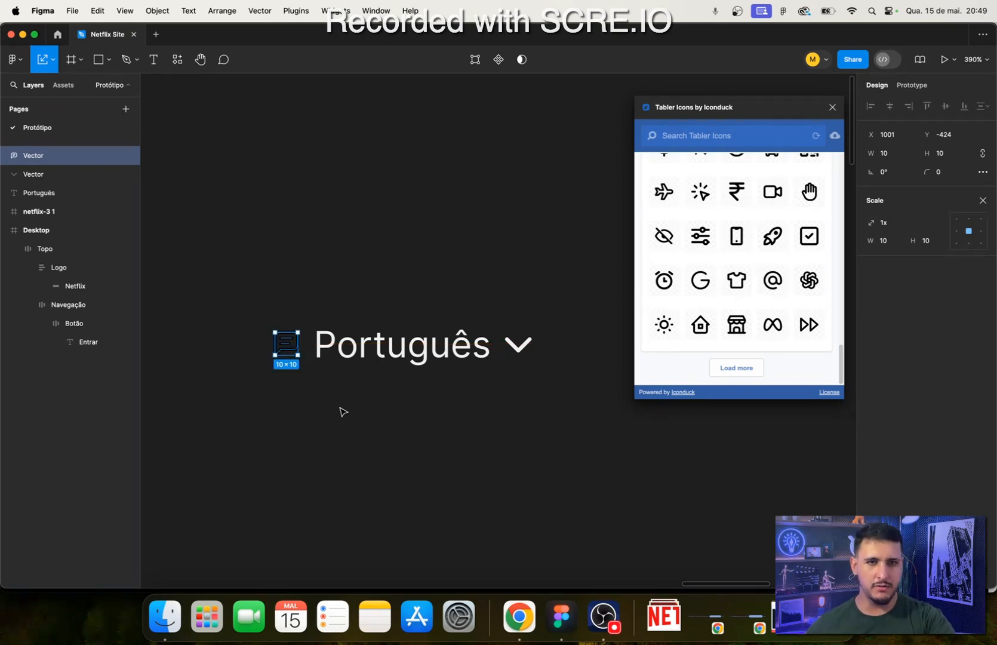
pyautogui.scroll(3, 342, 412)
pyautogui.scroll(-5, 324, 427)
pyautogui.scroll(2, 179, 460)
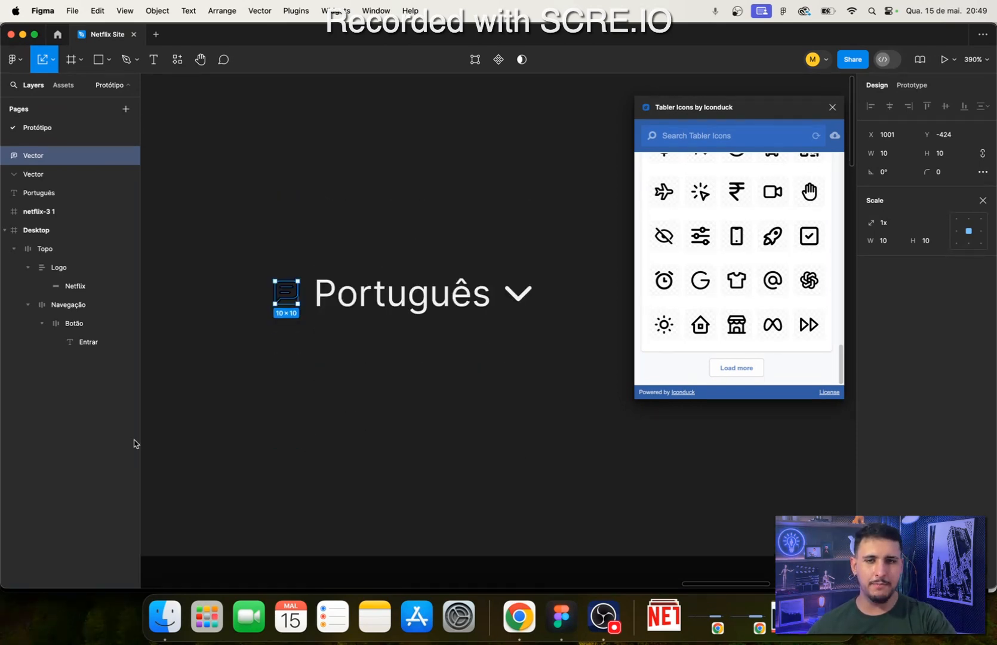
# - Close the scale settings and change the message icon's stroke colour to F1F1F1
pyautogui.click(983, 200)
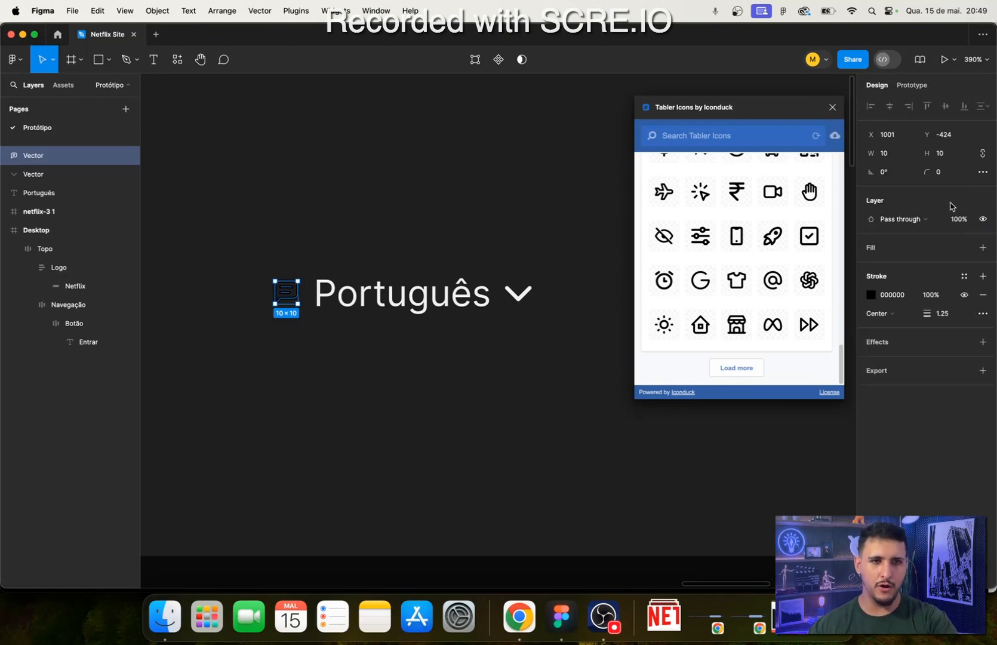
pyautogui.scroll(-3, 356, 374)
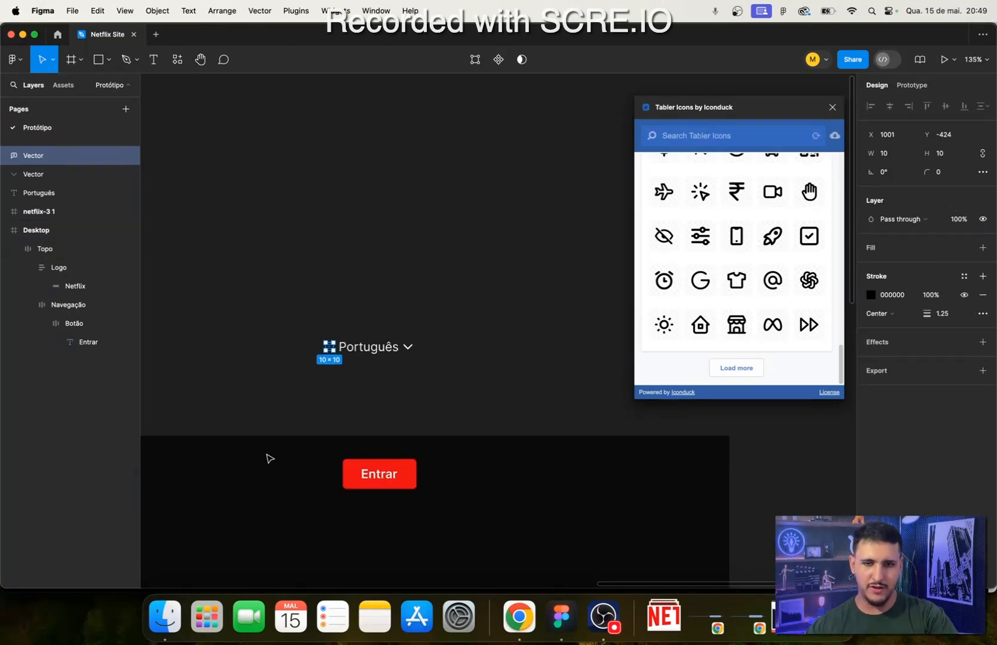
pyautogui.scroll(-4, 475, 413)
pyautogui.scroll(10, 475, 413)
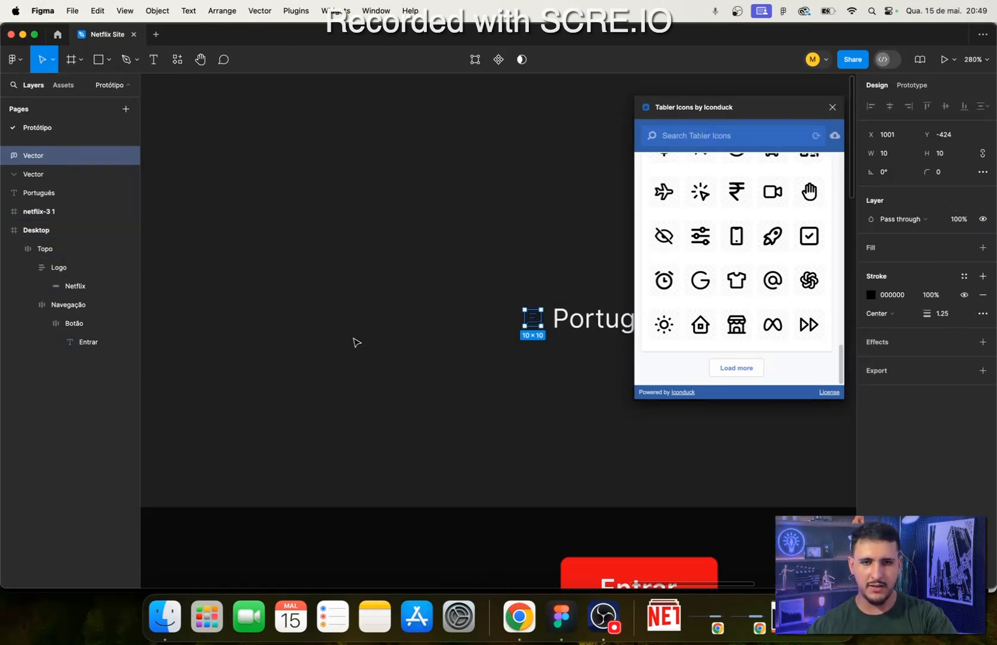
pyautogui.hscroll(5, 445, 323)
pyautogui.scroll(-3, 225, 352)
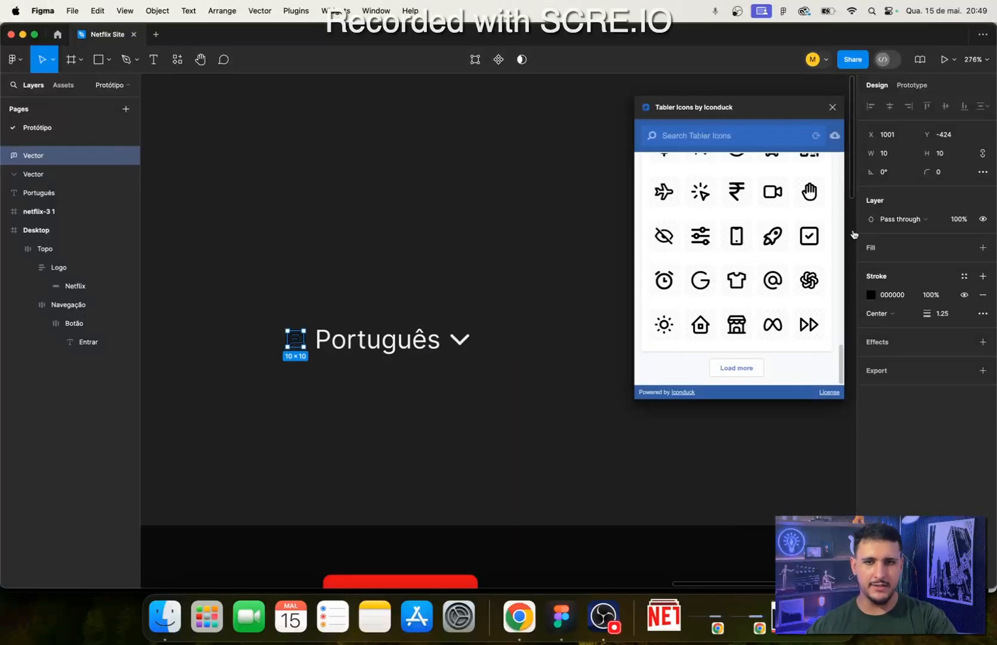
pyautogui.click(892, 295)
pyautogui.write('f1f')
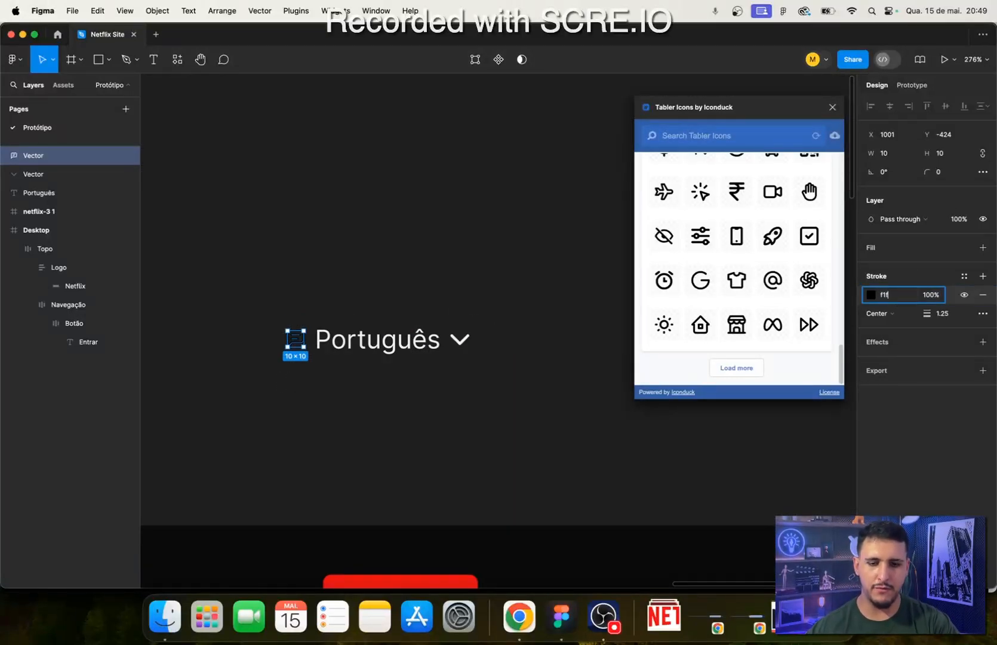
pyautogui.write('1f1f')
pyautogui.press('Return')
pyautogui.click(285, 438)
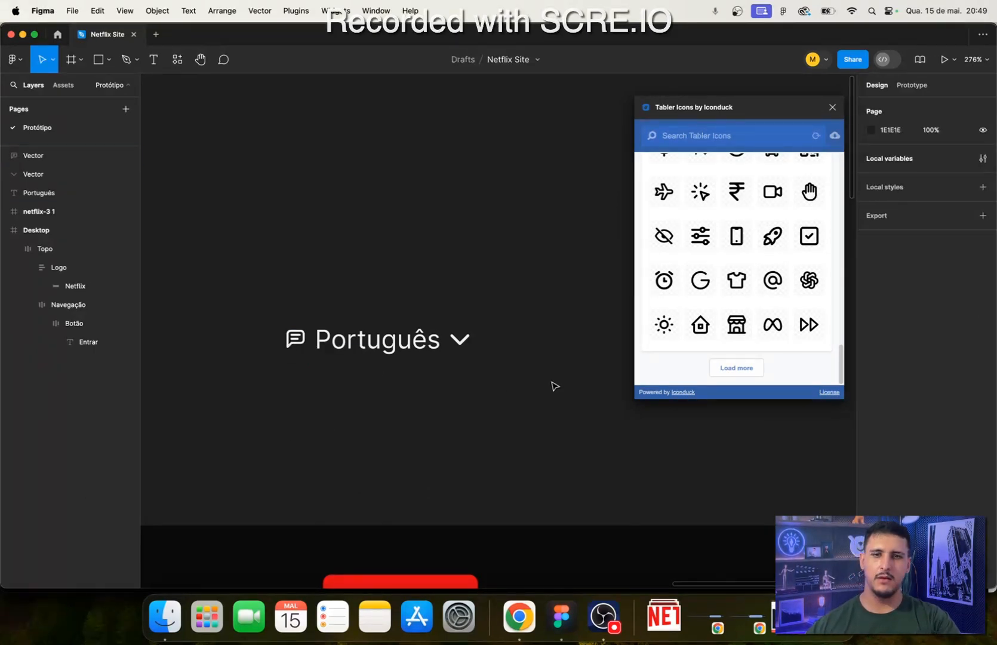
# - Close the Tabler Icons plugin and wrap the message icon, Português text and chevron in a horizontal auto layout with centred alignment
pyautogui.moveTo(550, 380); pyautogui.dragTo(241, 297)
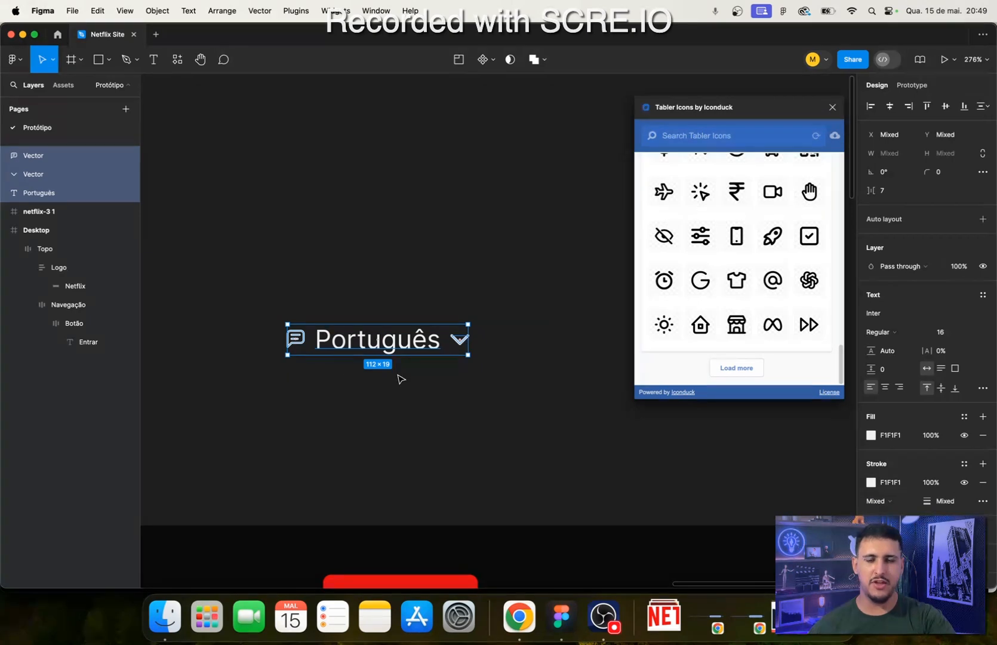
pyautogui.click(833, 107)
pyautogui.click(598, 181)
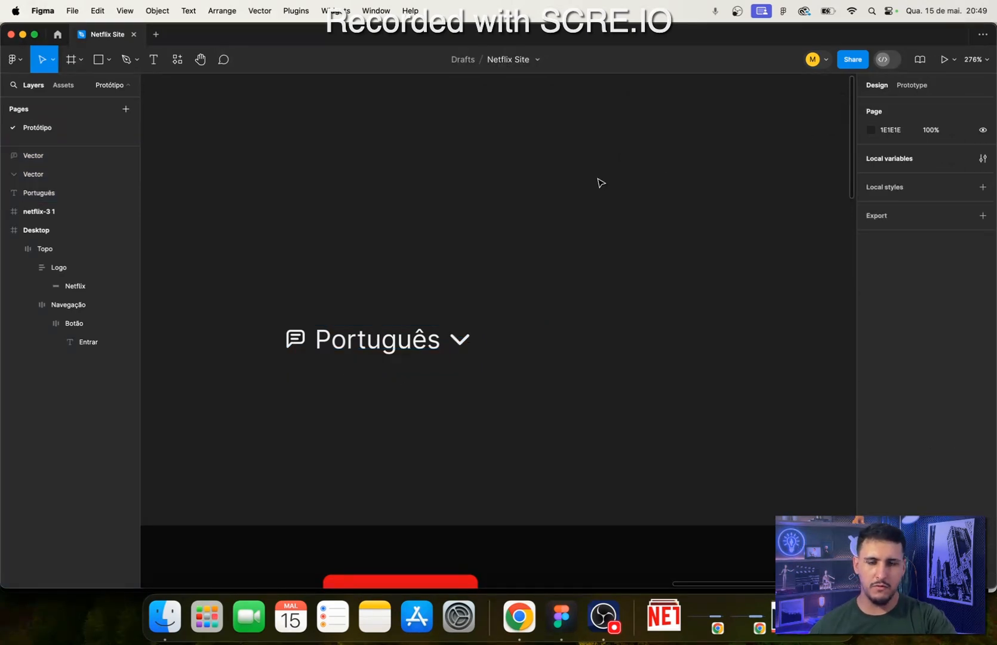
pyautogui.moveTo(653, 400); pyautogui.dragTo(524, 397)
pyautogui.moveTo(608, 435); pyautogui.dragTo(233, 215)
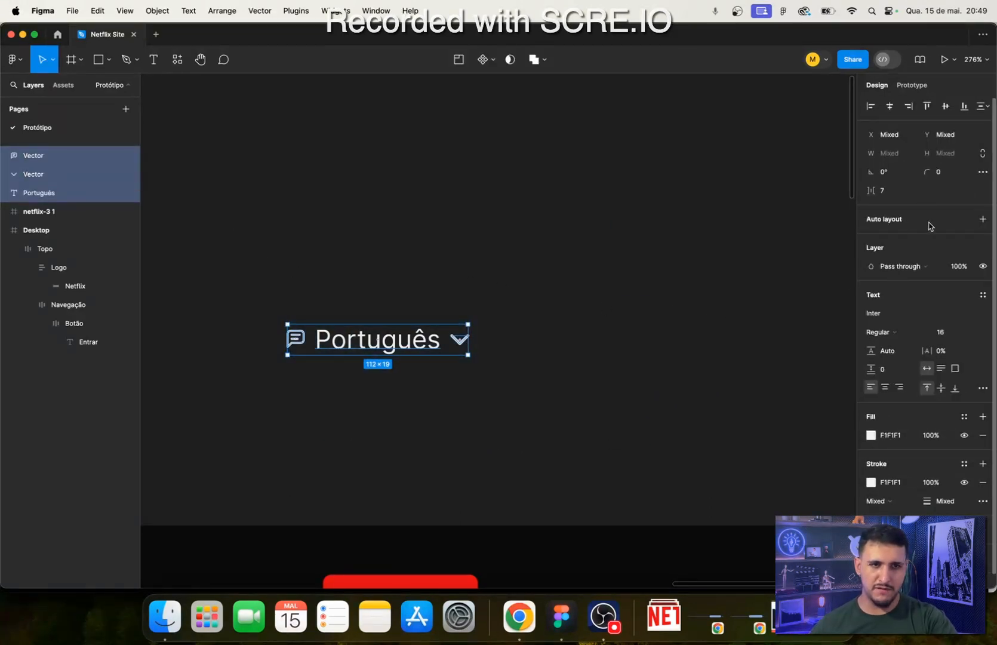
pyautogui.click(982, 219)
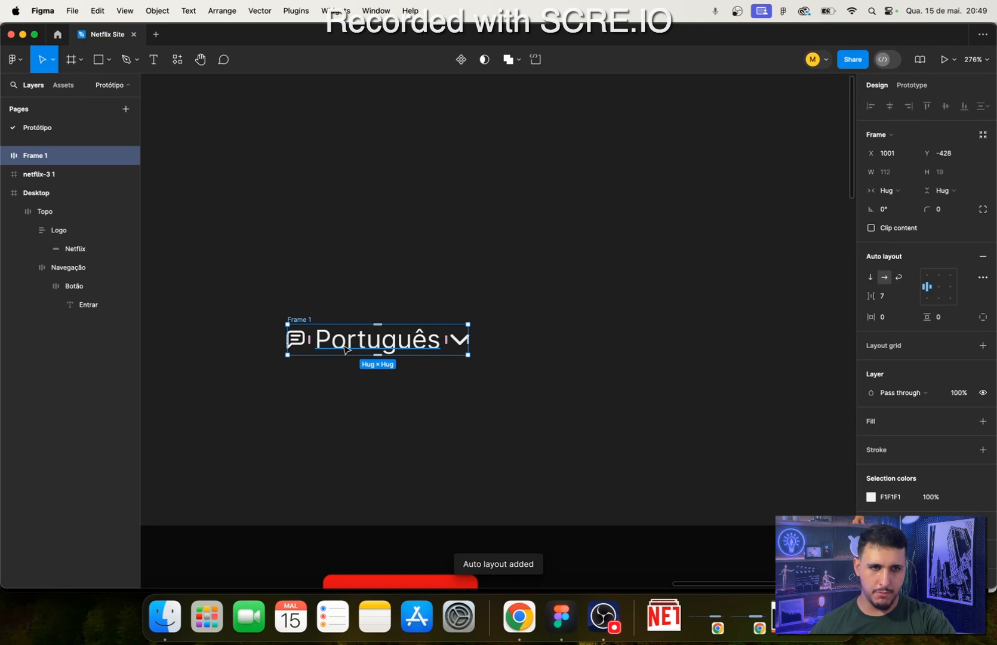
pyautogui.click(938, 297)
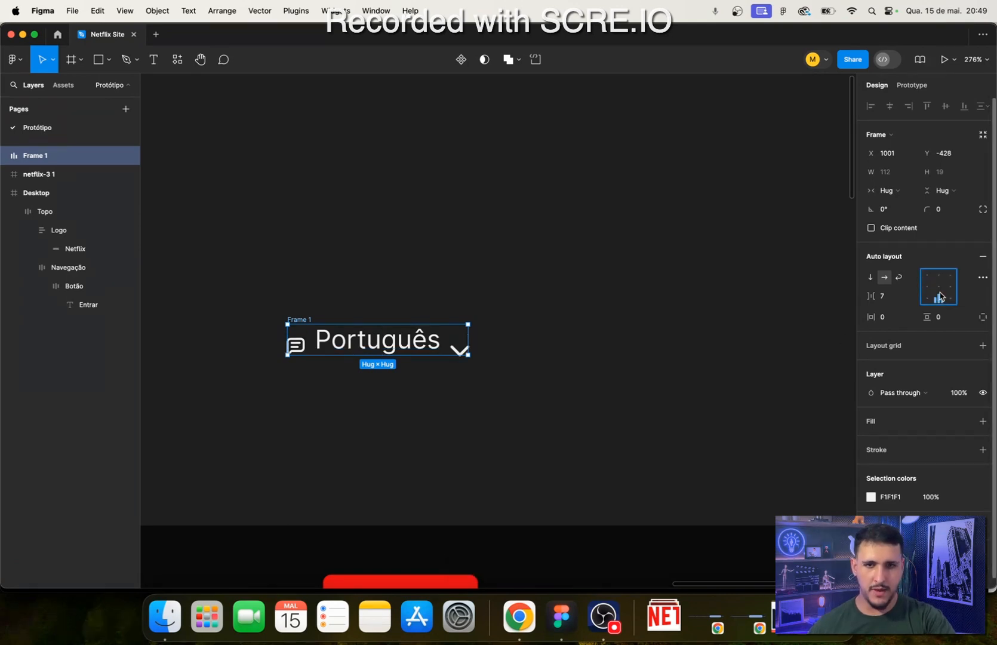
pyautogui.click(940, 287)
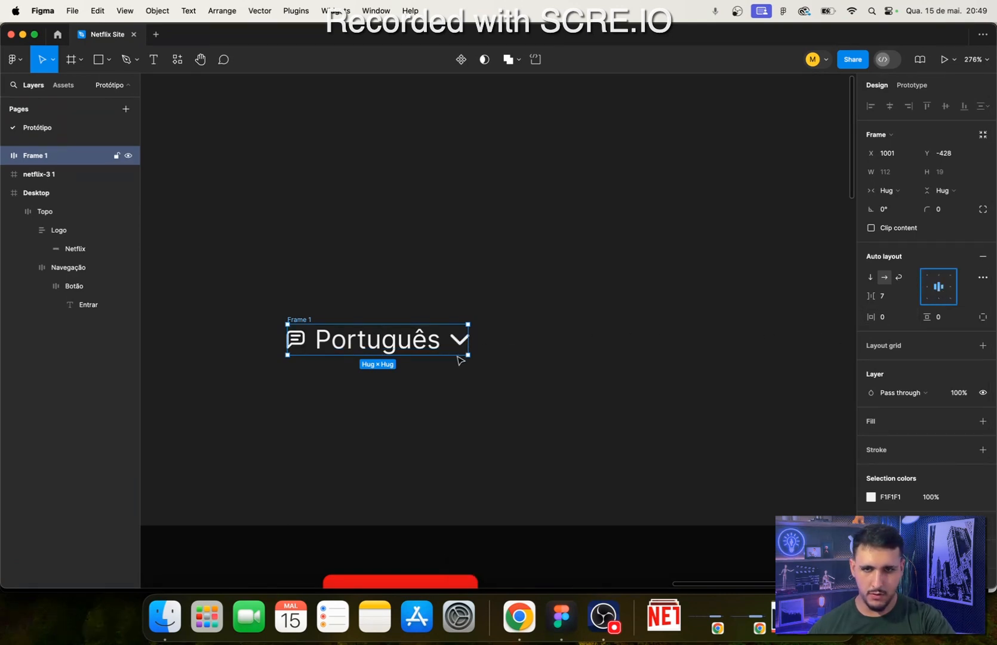
# - Try a gap of 16 between the items of the language selector frame
pyautogui.click(890, 296)
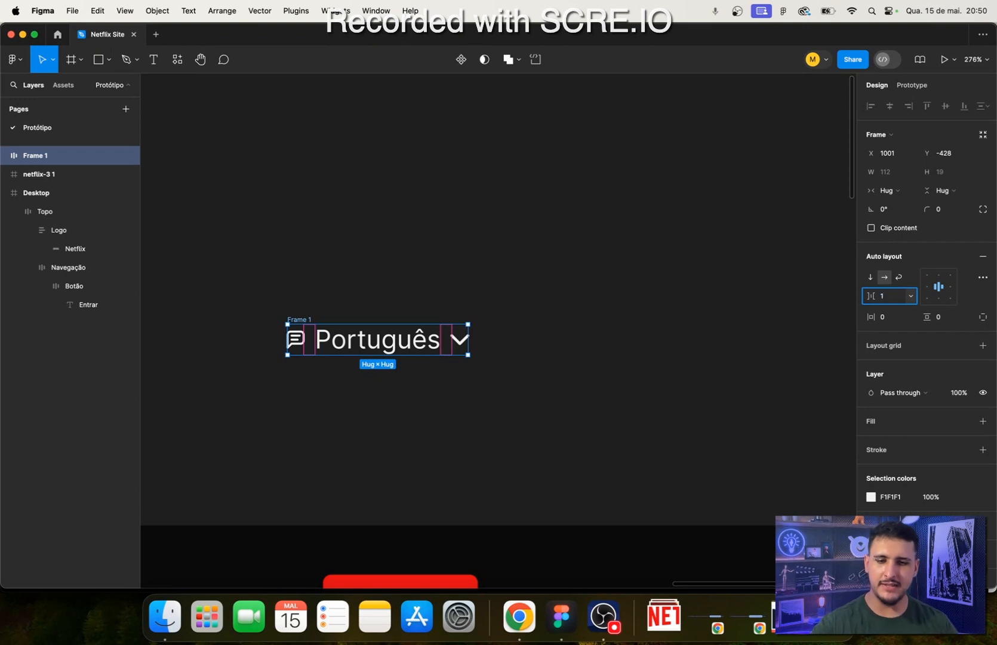
pyautogui.write('6')
pyautogui.press('Return')
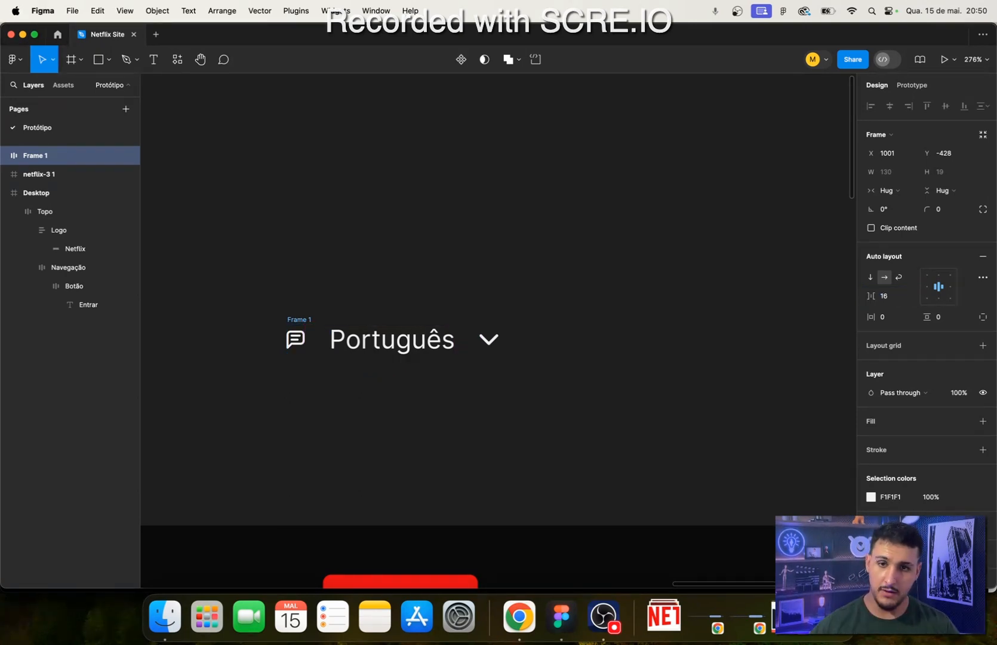
# - Set the gap between the language selector's items to 8
pyautogui.click(884, 296)
pyautogui.write('2')
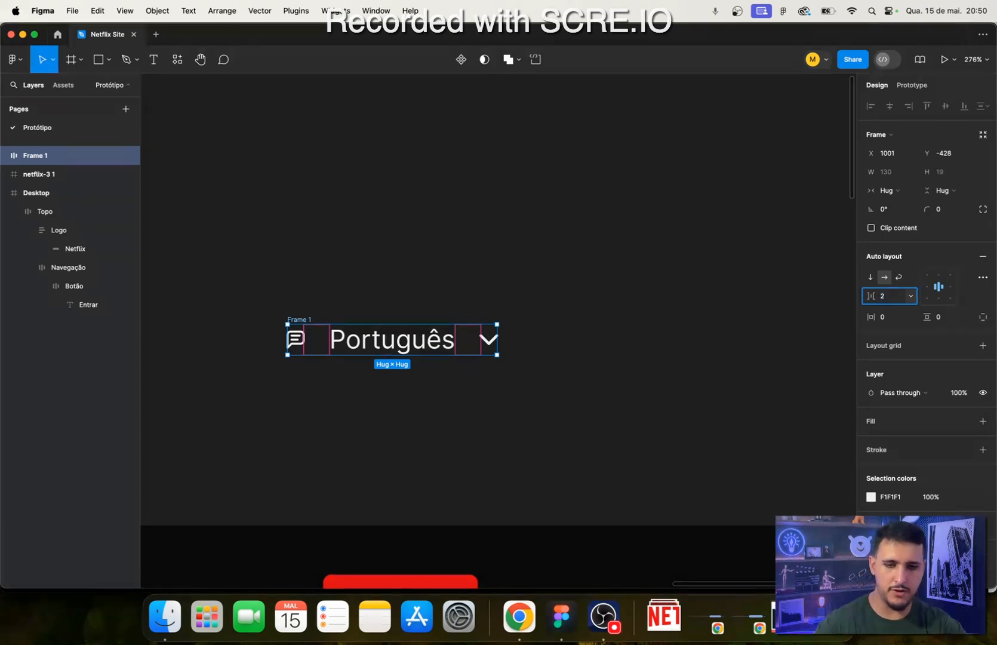
pyautogui.press('BackSpace')
pyautogui.write('8')
pyautogui.press('Return')
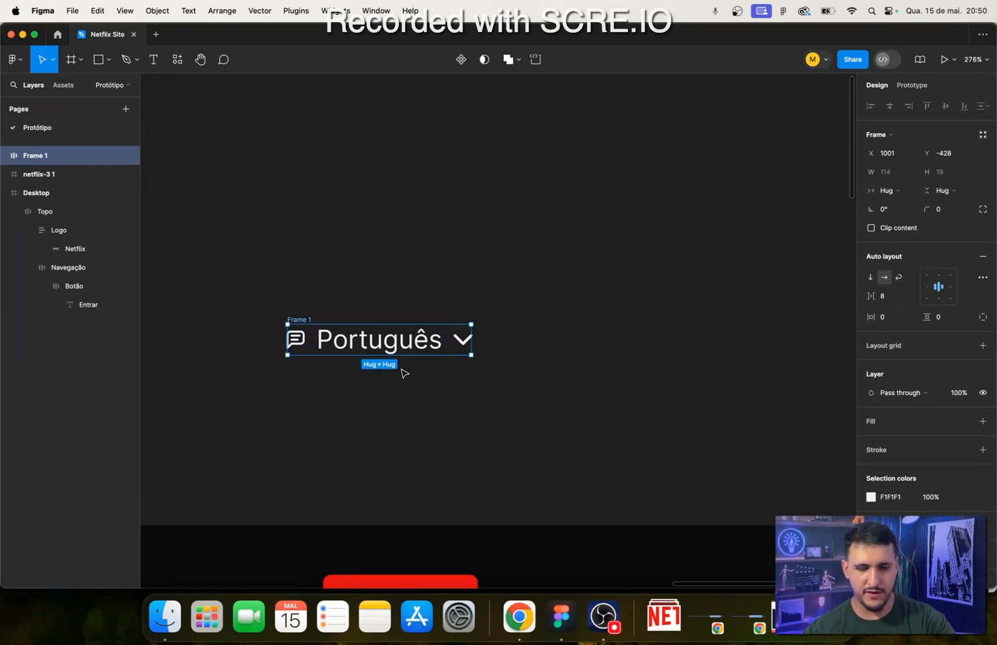
# - Scale the message icon inside the language selector frame proportionally to 11 × 11
pyautogui.hscroll(-3, 412, 358)
pyautogui.scroll(5, 398, 335)
pyautogui.scroll(-3, 393, 330)
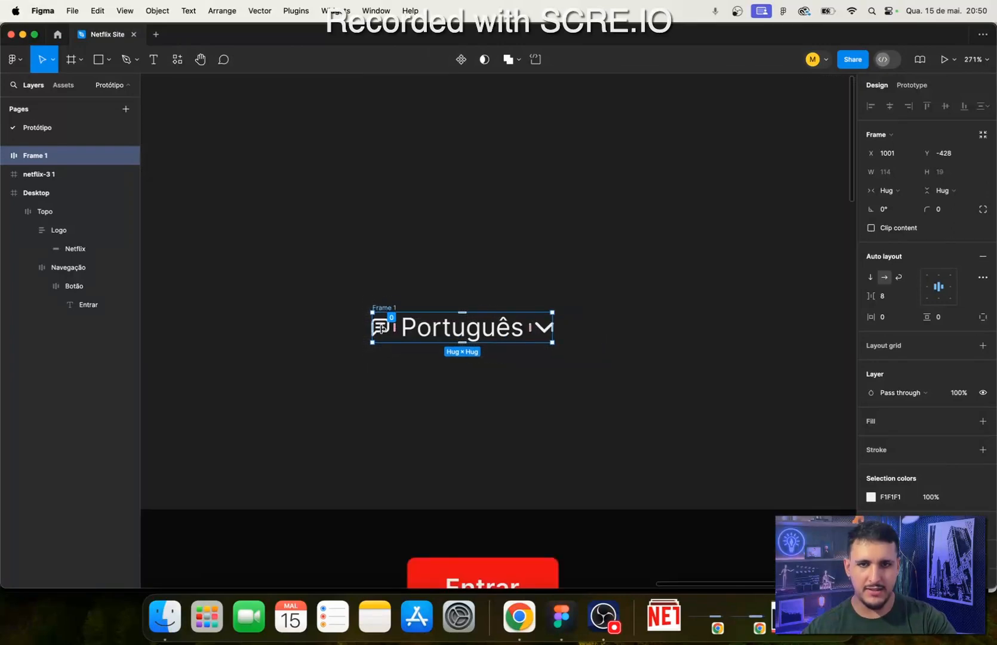
pyautogui.doubleClick(381, 328)
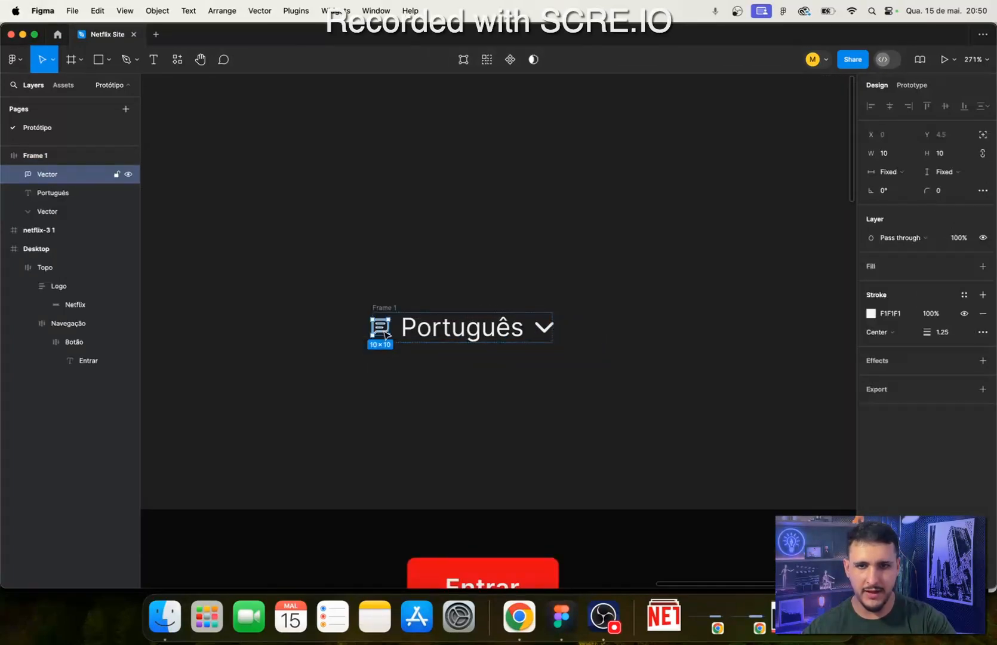
pyautogui.scroll(3, 386, 329)
pyautogui.press('k')
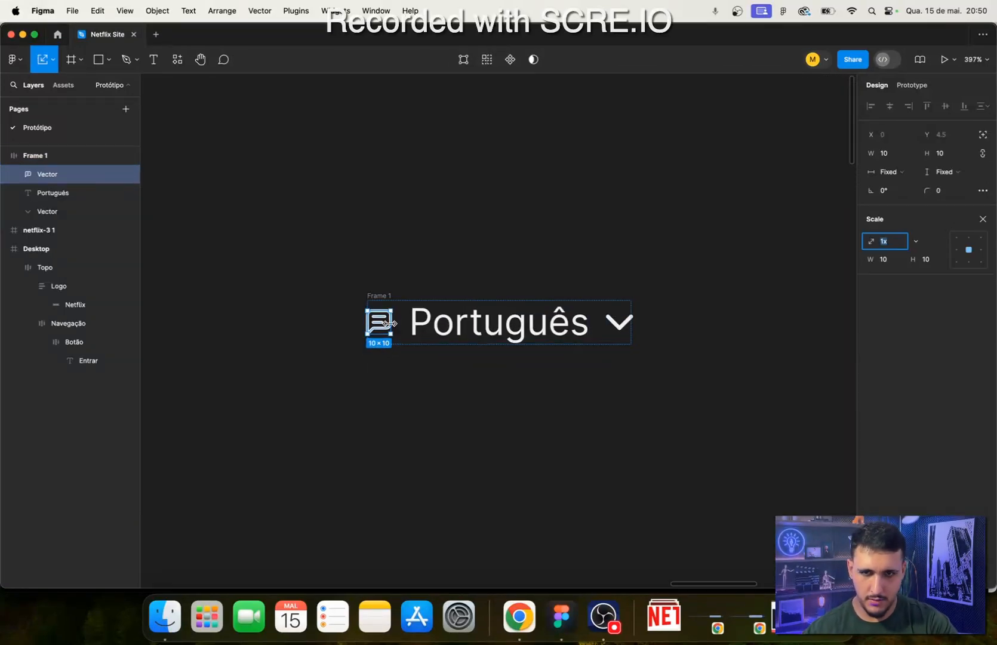
pyautogui.moveTo(395, 324); pyautogui.dragTo(394, 326)
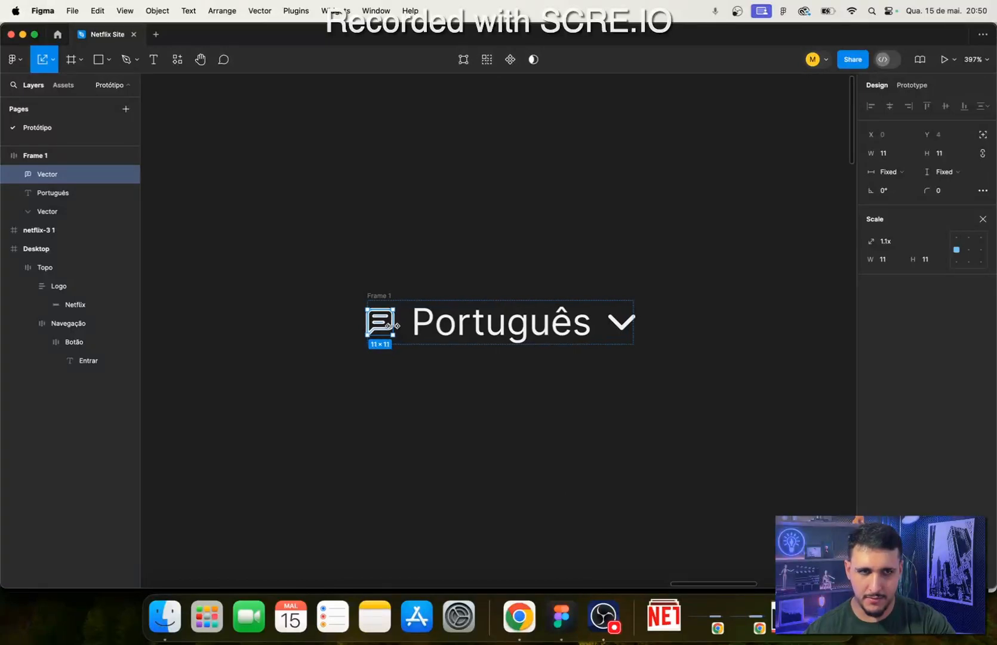
pyautogui.press('Escape')
pyautogui.scroll(-5, 439, 406)
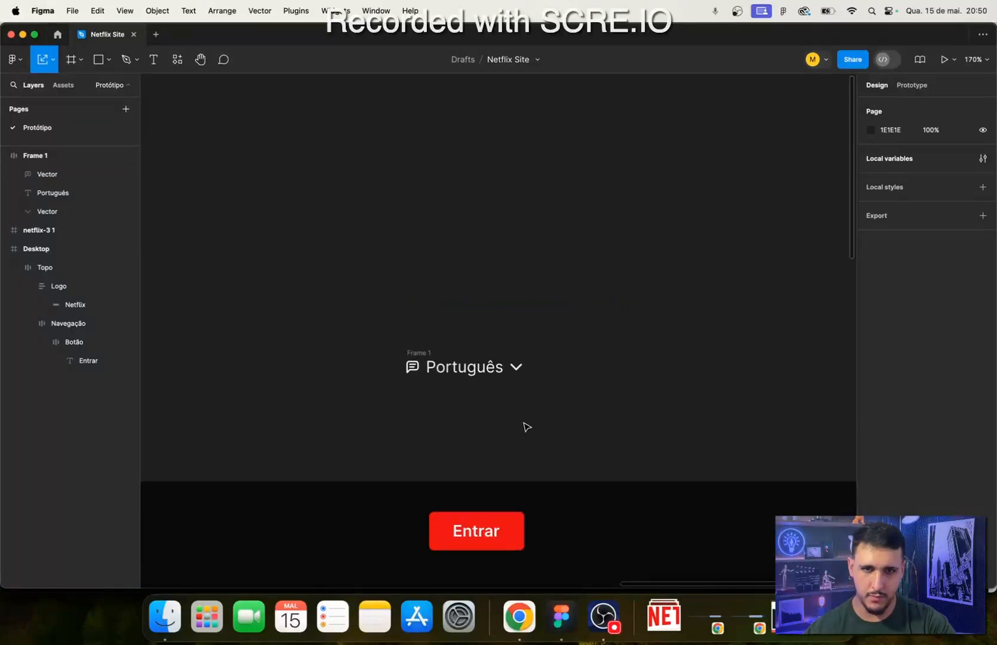
# - Check the language selector on the Netflix page in Chrome, and set the selector frame's padding to 20 horizontal and 10 vertical in Figma
pyautogui.click(519, 616)
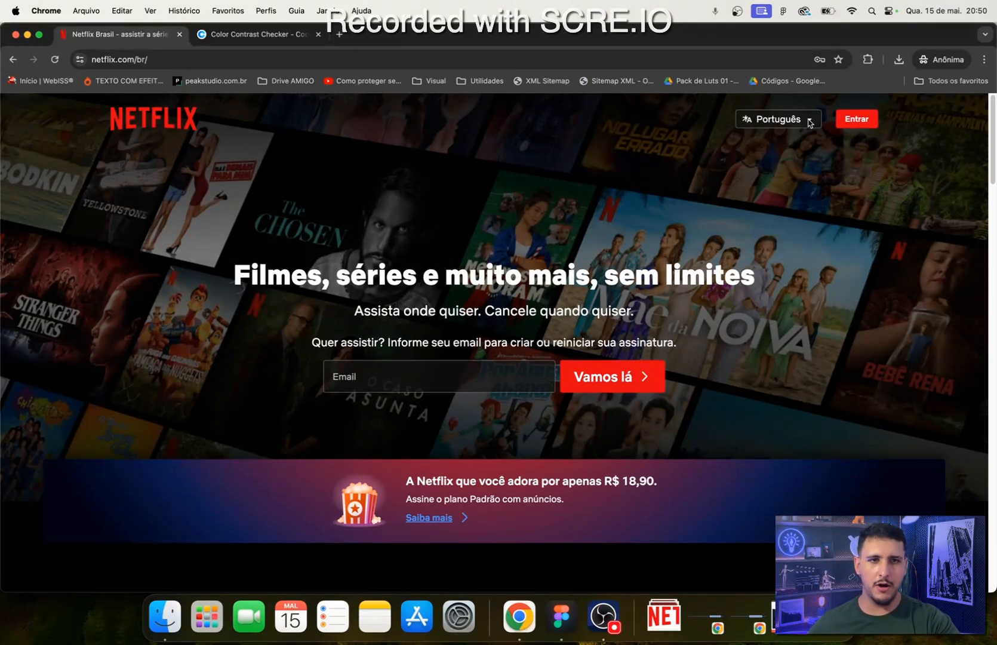
pyautogui.click(545, 618)
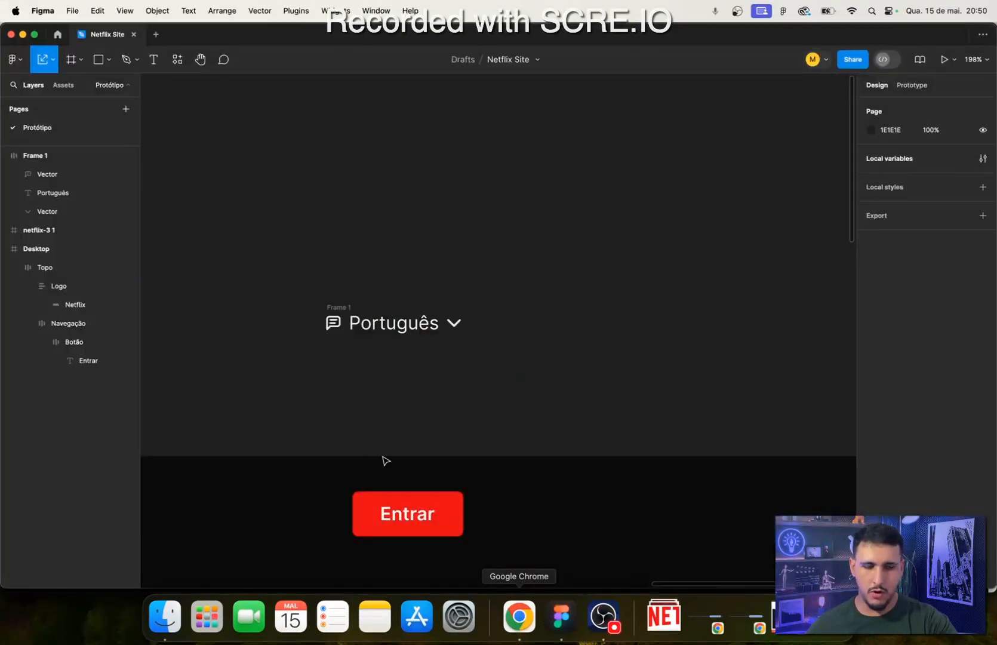
pyautogui.click(357, 303)
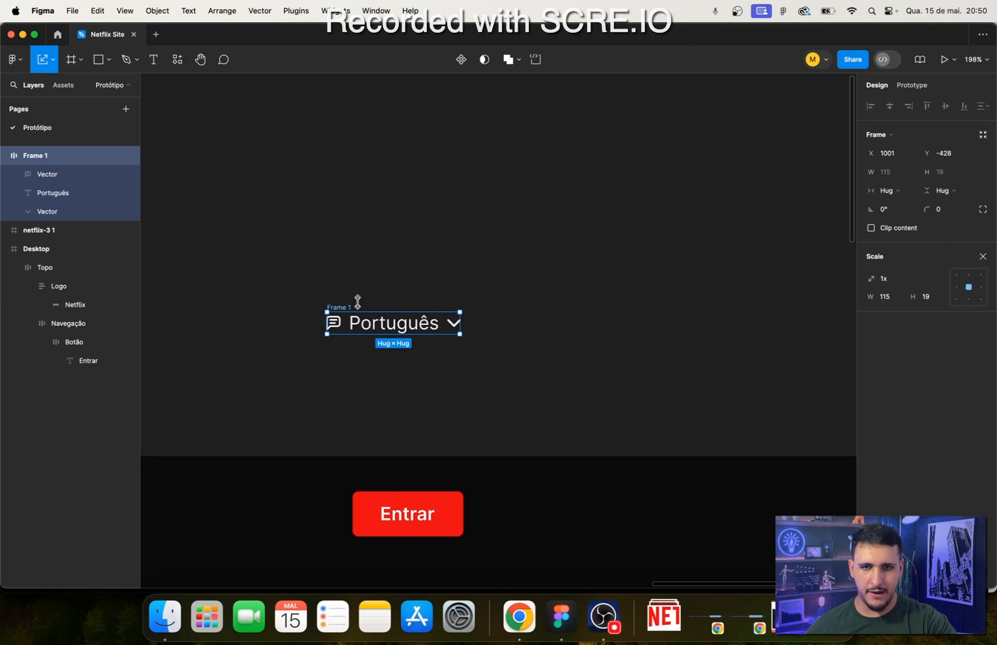
pyautogui.click(983, 256)
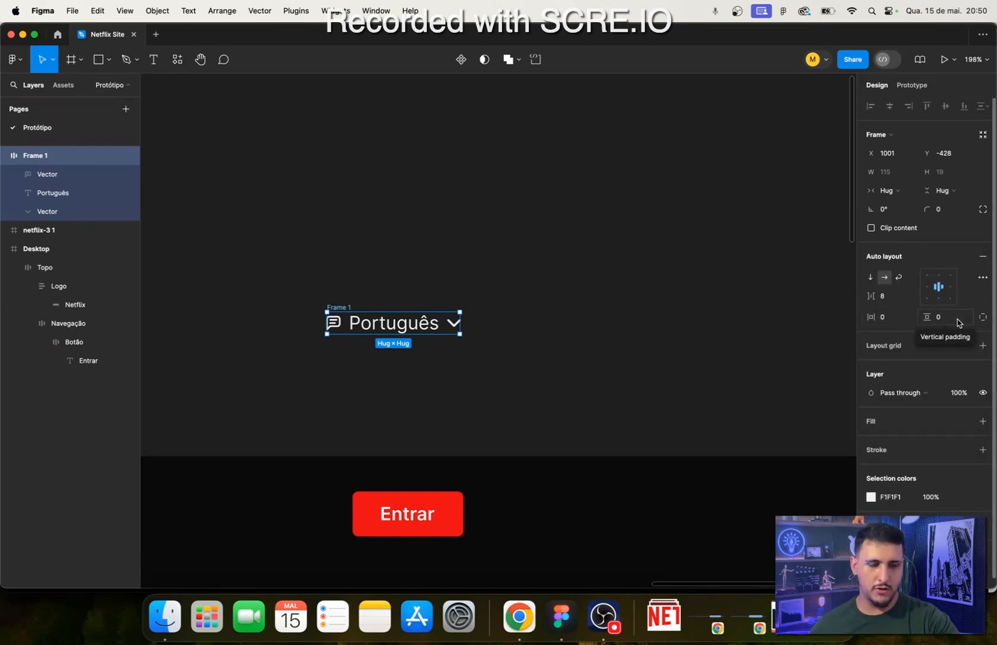
pyautogui.click(885, 317)
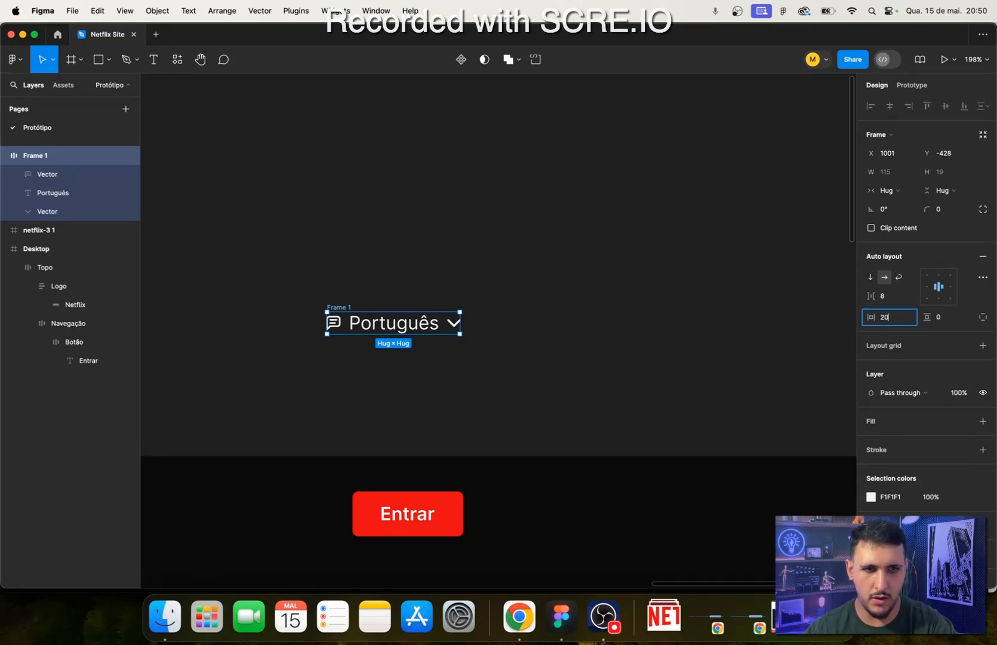
pyautogui.press('Return')
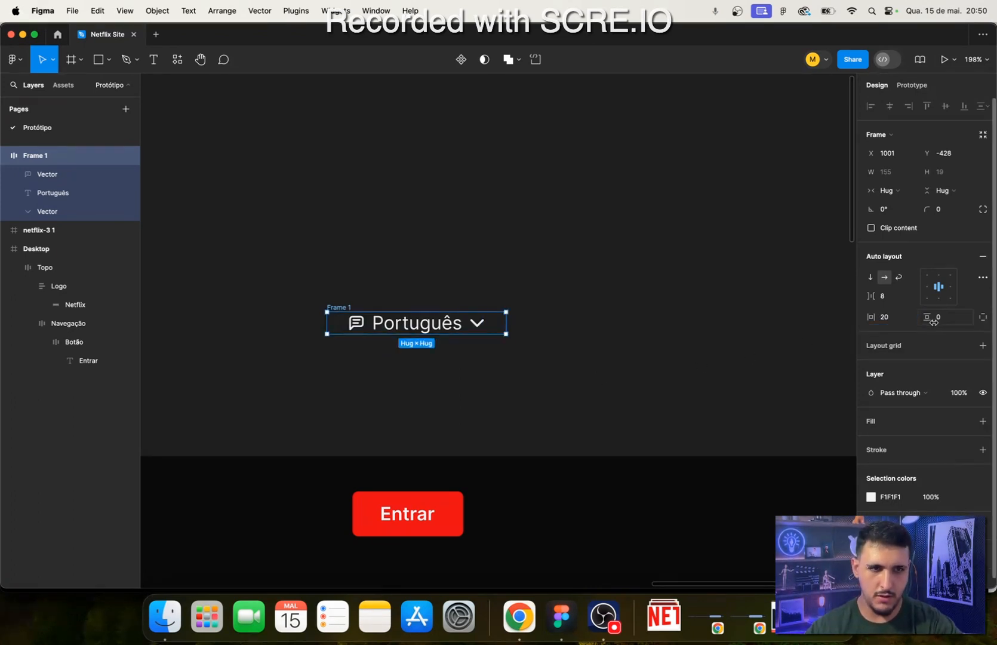
pyautogui.click(934, 319)
pyautogui.write('10')
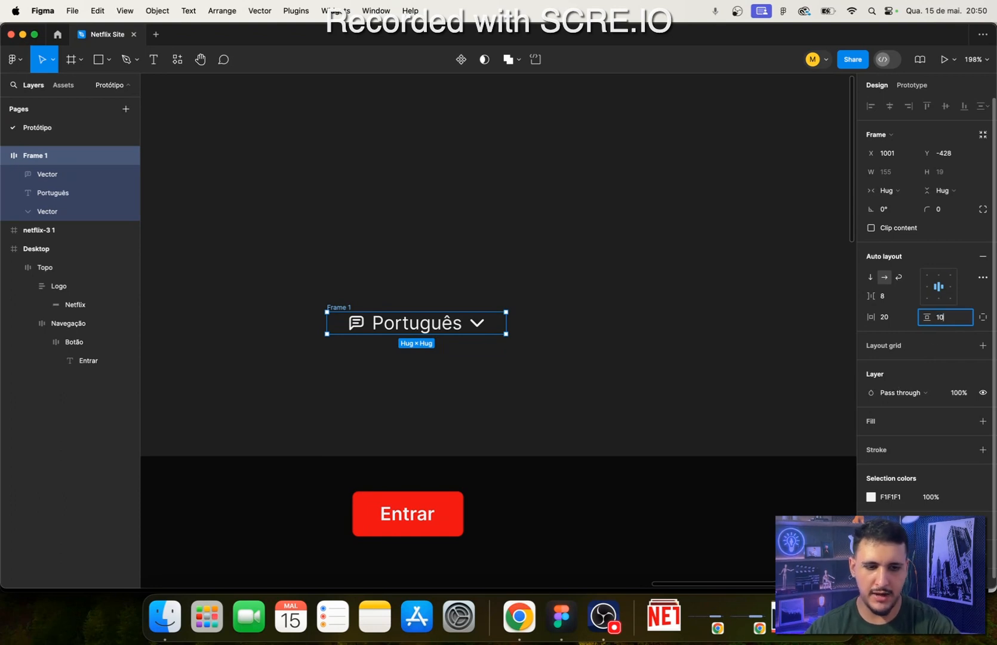
pyautogui.press('Return')
# - Give the language selector frame a solid 101010 fill and compare it with the selector on the Netflix page in Chrome
pyautogui.scroll(-1, 615, 427)
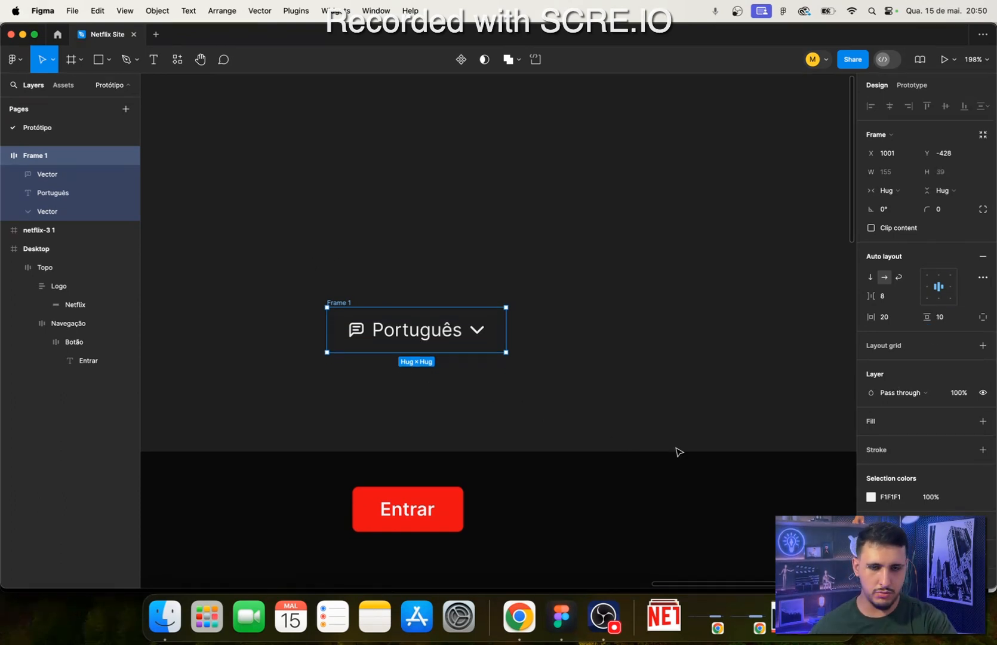
pyautogui.scroll(-1, 983, 444)
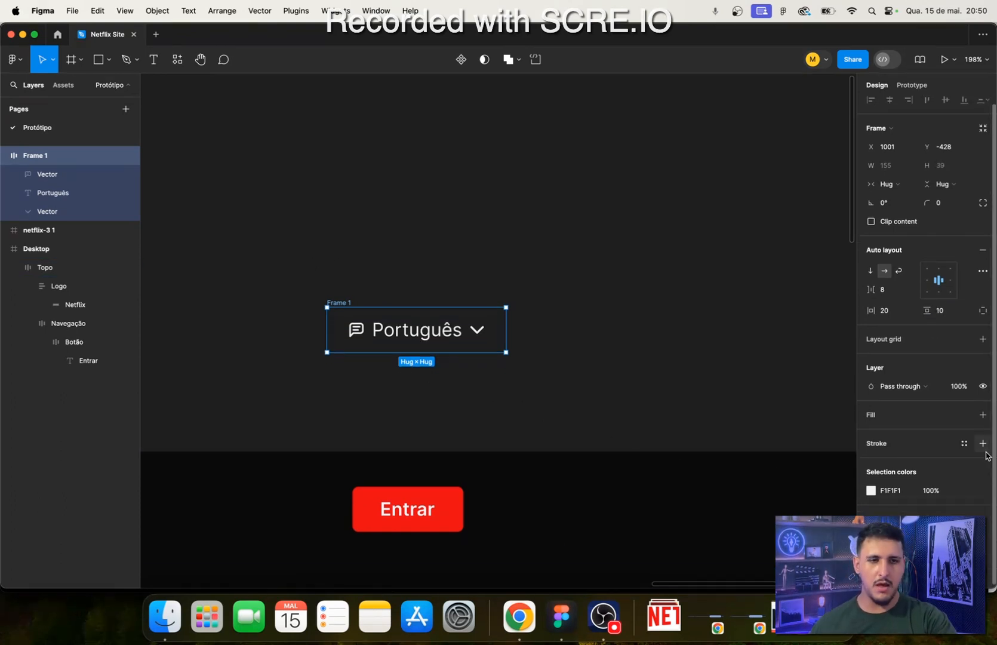
pyautogui.click(982, 413)
pyautogui.click(871, 431)
pyautogui.moveTo(766, 374); pyautogui.dragTo(618, 439)
pyautogui.scroll(-5, 601, 452)
pyautogui.hscroll(-3, 600, 452)
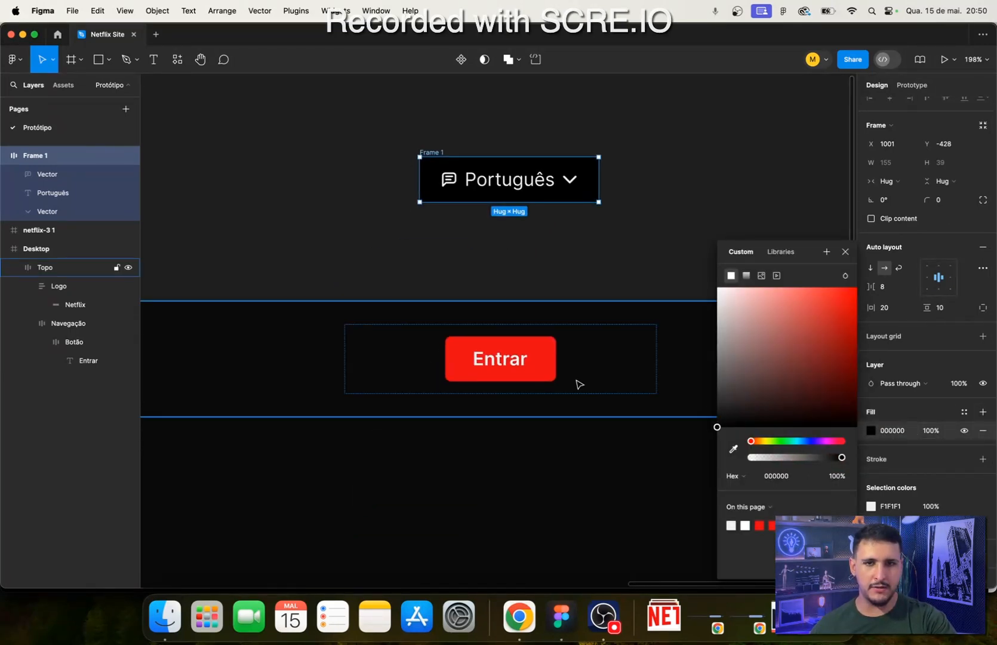
pyautogui.moveTo(621, 429); pyautogui.dragTo(615, 429)
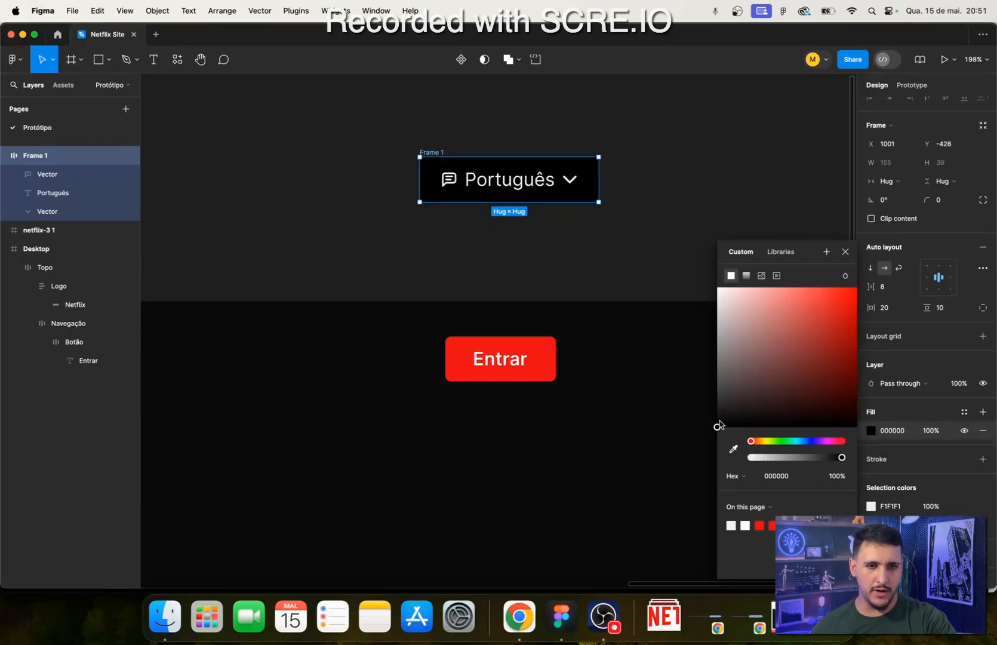
pyautogui.moveTo(719, 426); pyautogui.dragTo(710, 421)
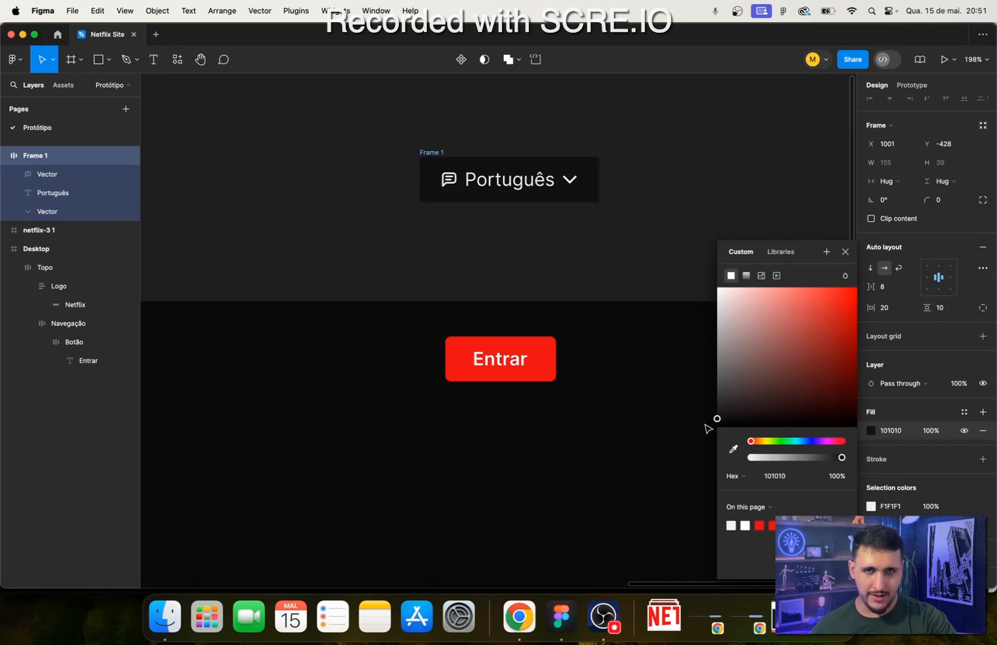
pyautogui.click(520, 616)
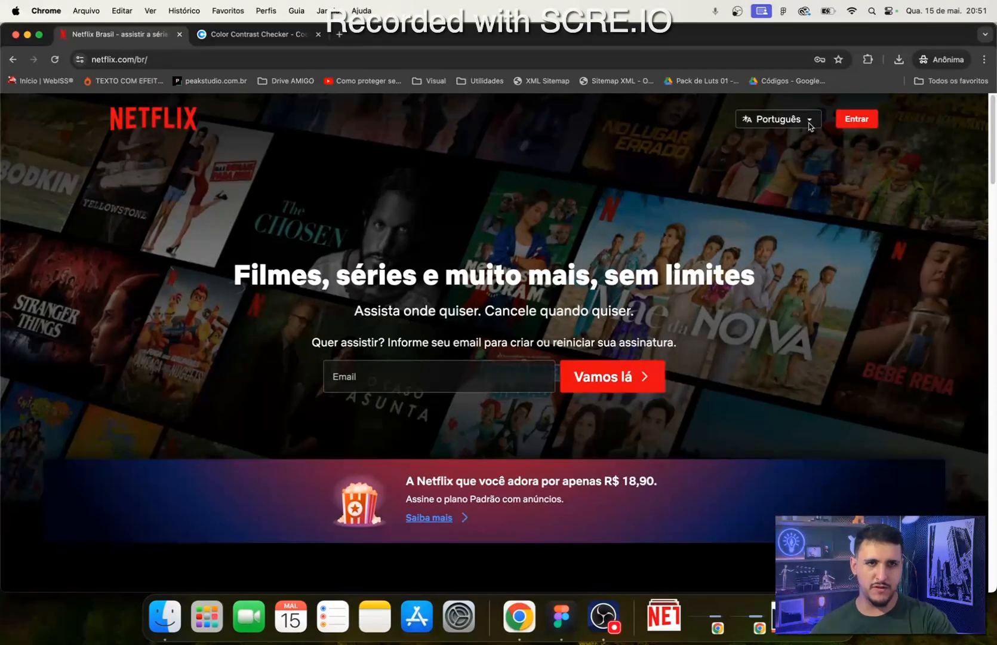
pyautogui.click(561, 617)
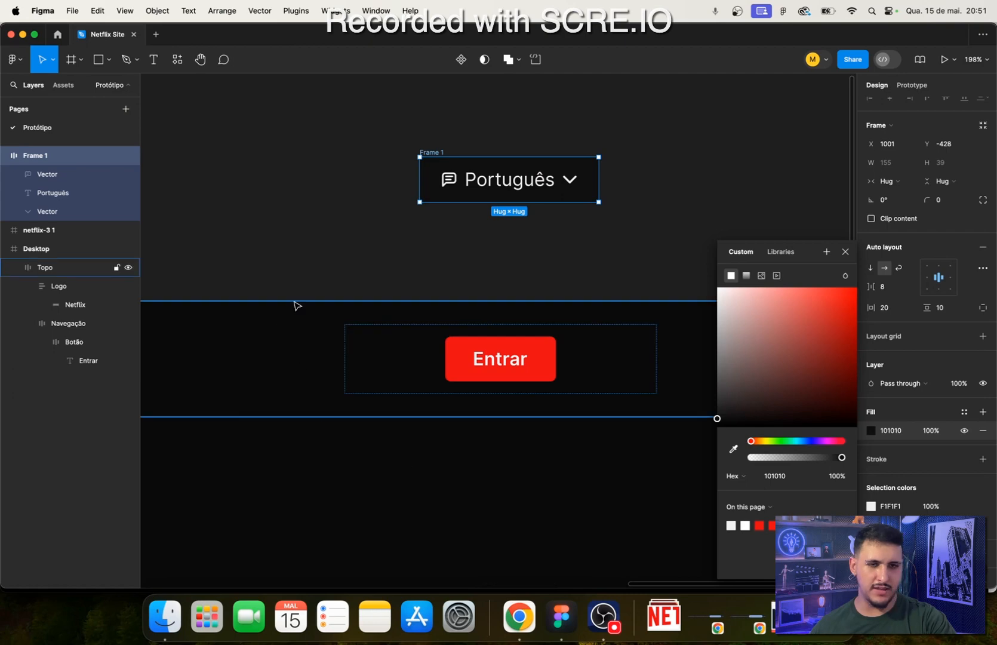
# - Check the language selector on the Netflix page in Chrome, and set the selector frame's corner radius to 5 in Figma
pyautogui.scroll(2, 293, 306)
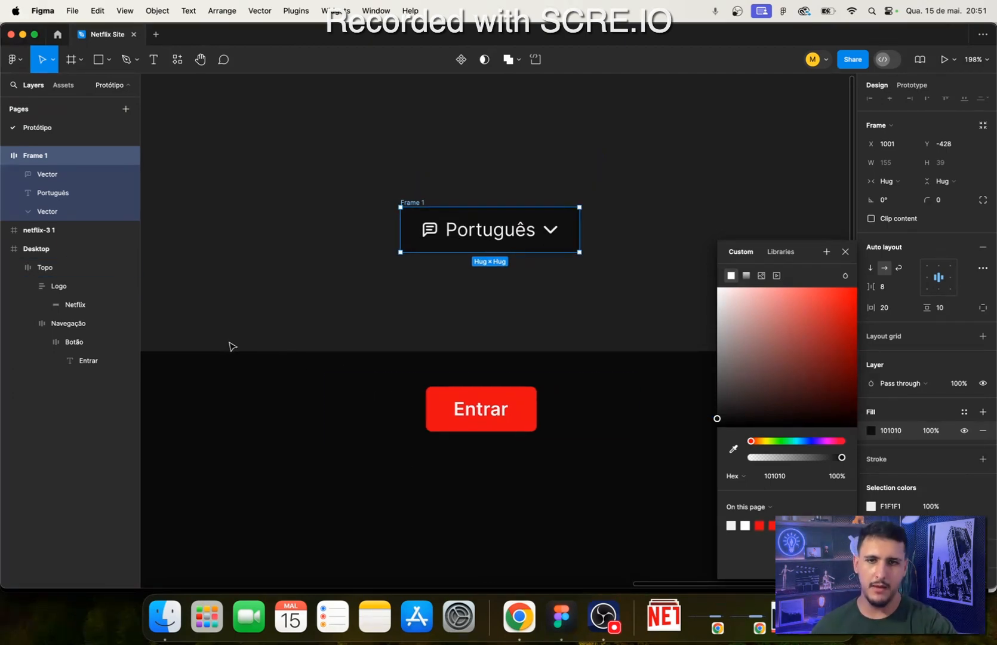
pyautogui.click(519, 616)
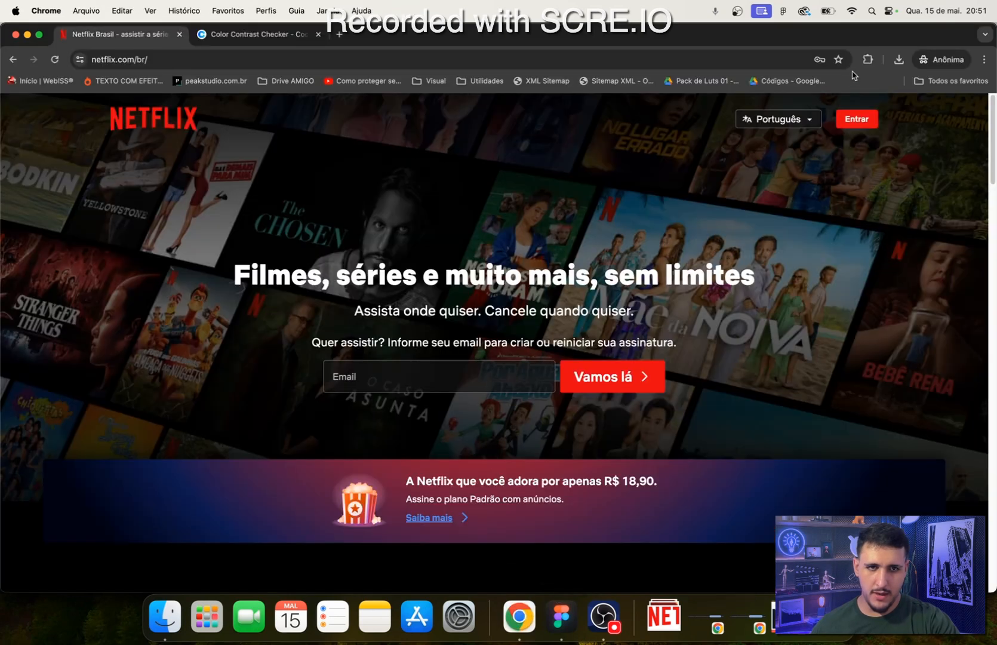
pyautogui.click(562, 616)
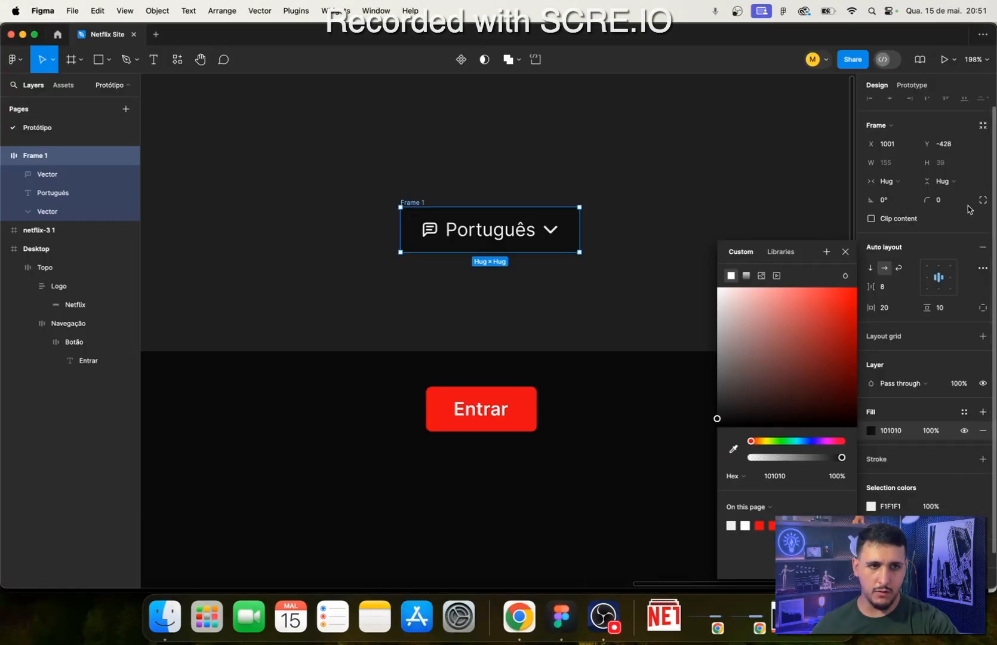
pyautogui.click(941, 202)
pyautogui.write('5')
pyautogui.press('Return')
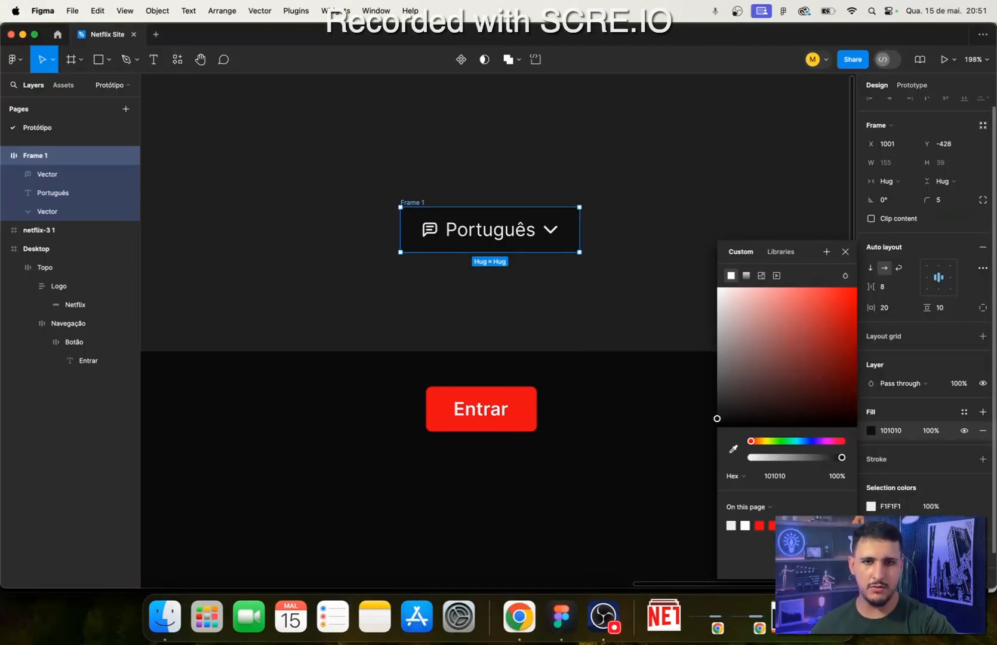
pyautogui.click(388, 174)
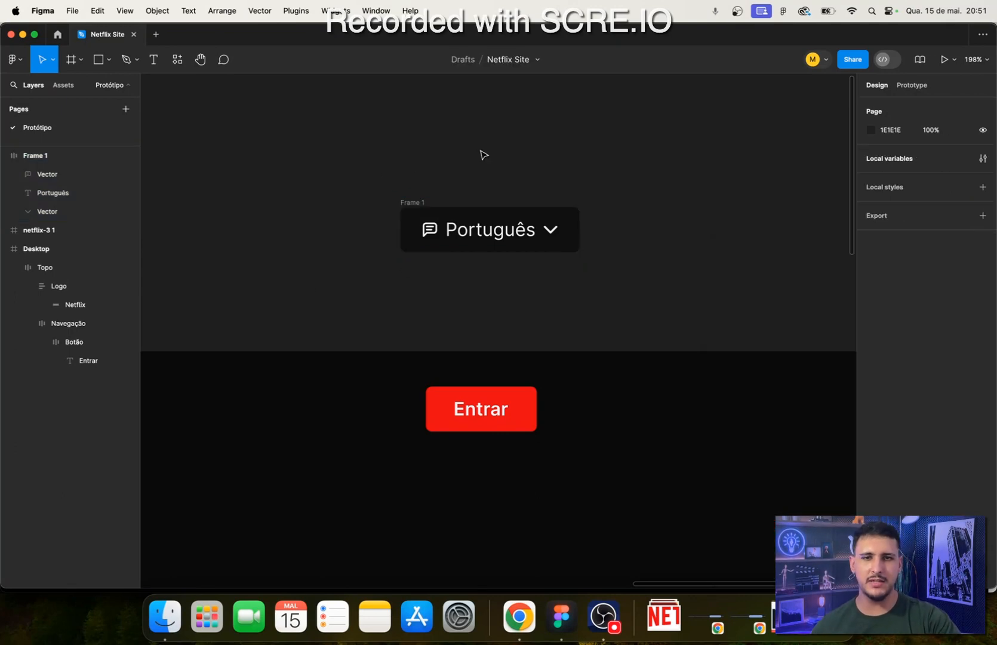
# - Check the selector's border on the Netflix page in Chrome, and add an F1F1F1 stroke to the language selector frame in Figma
pyautogui.click(417, 215)
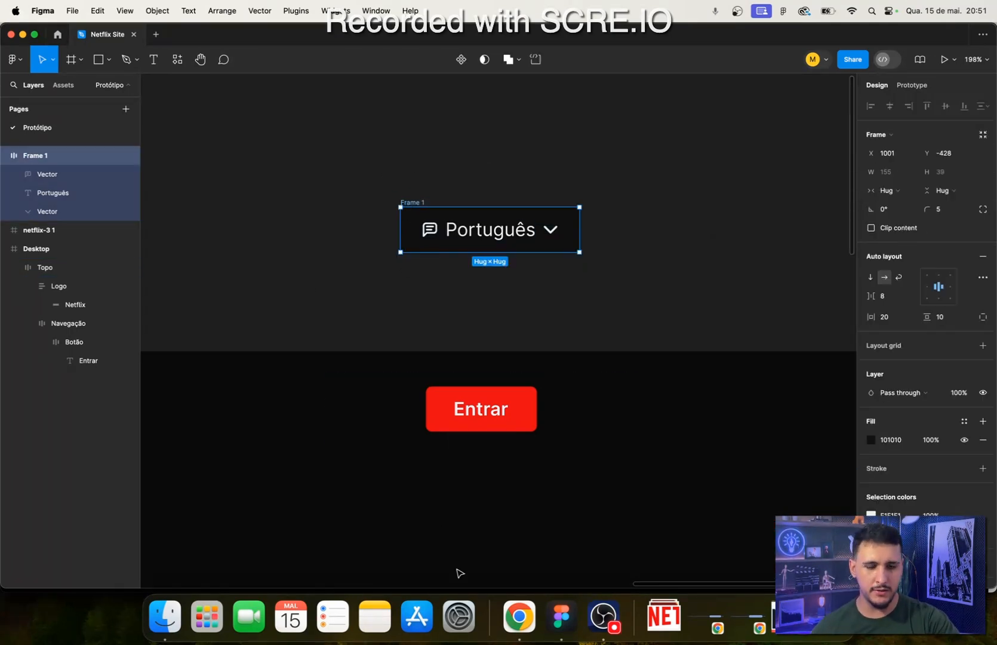
pyautogui.click(519, 616)
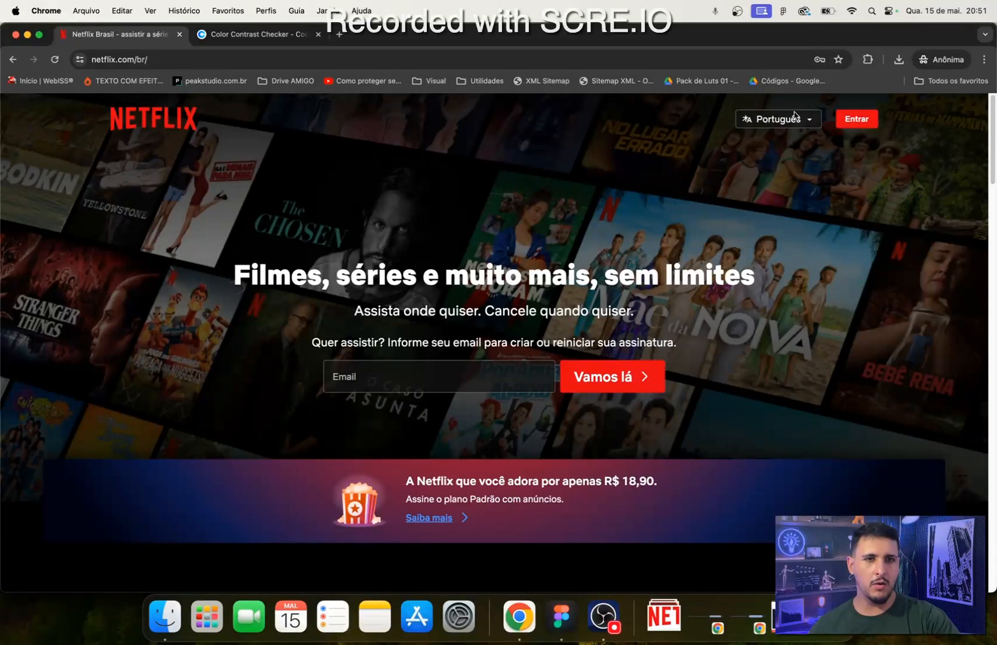
pyautogui.click(561, 616)
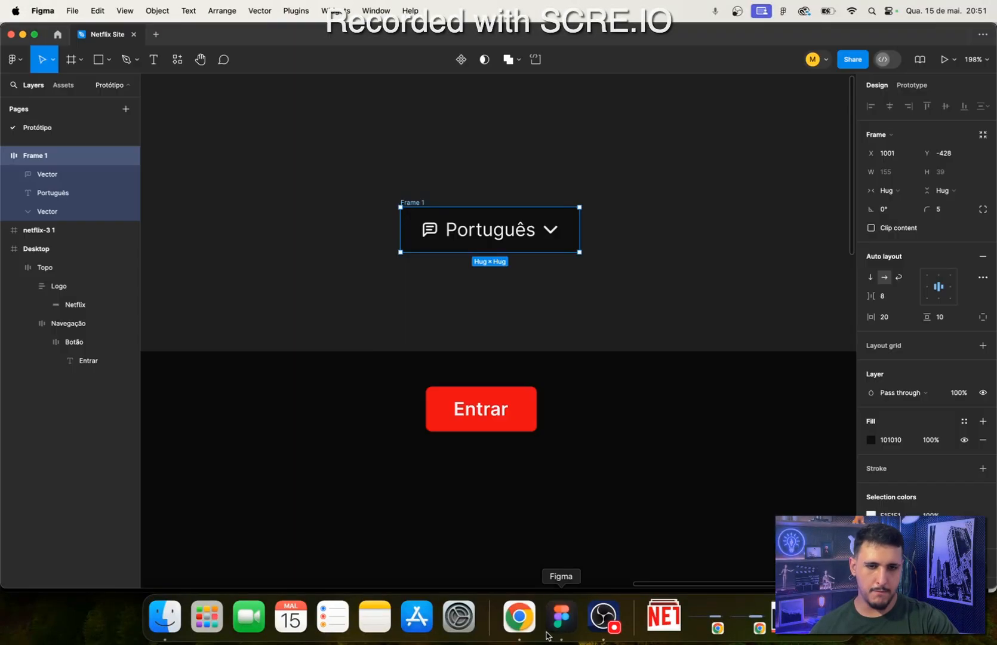
pyautogui.click(983, 469)
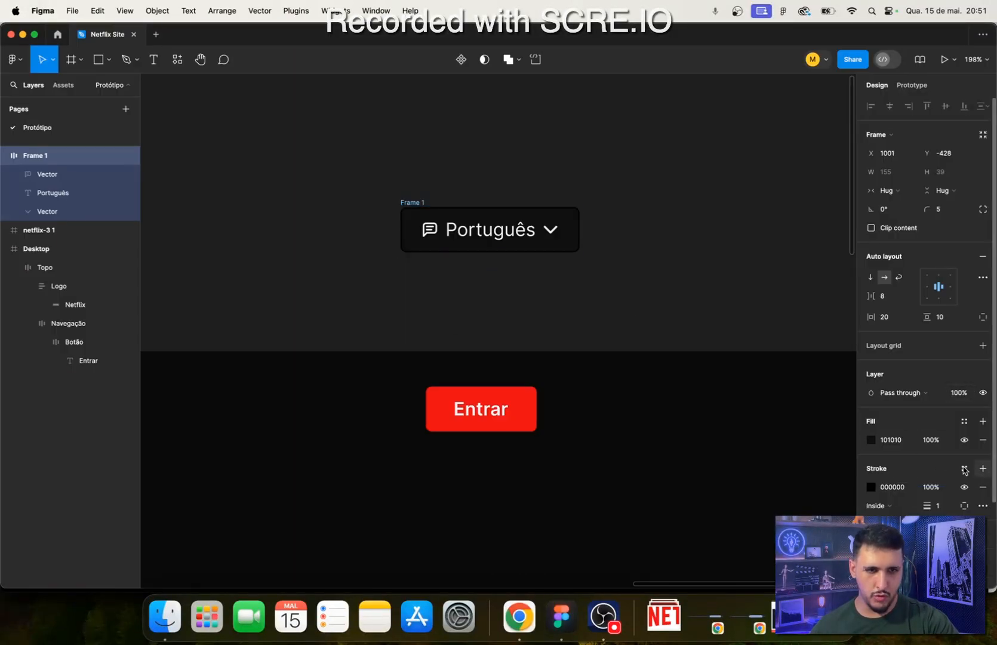
pyautogui.click(870, 487)
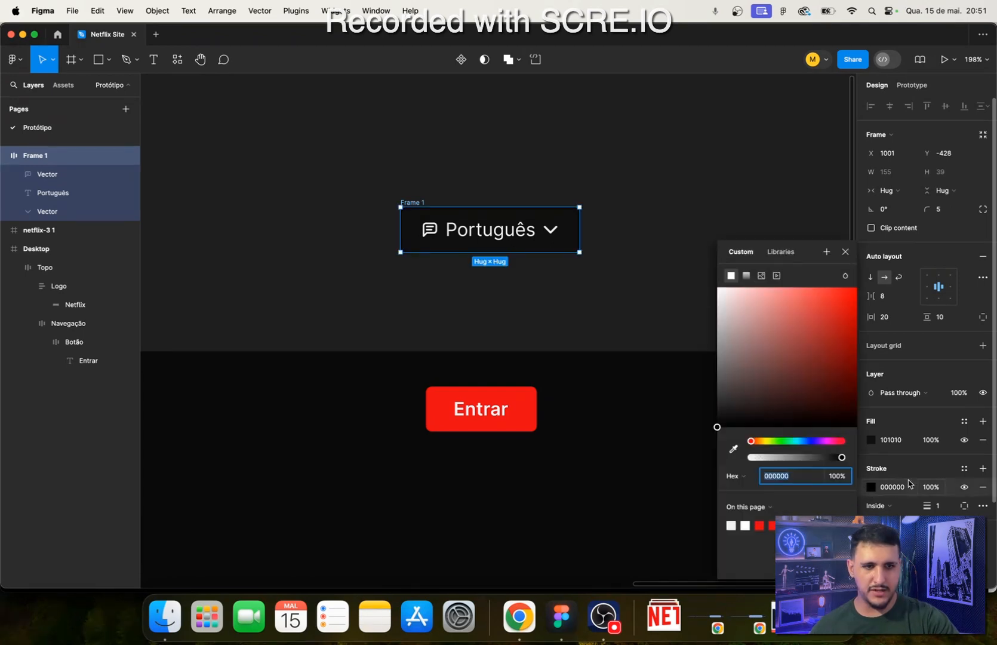
pyautogui.write('f1')
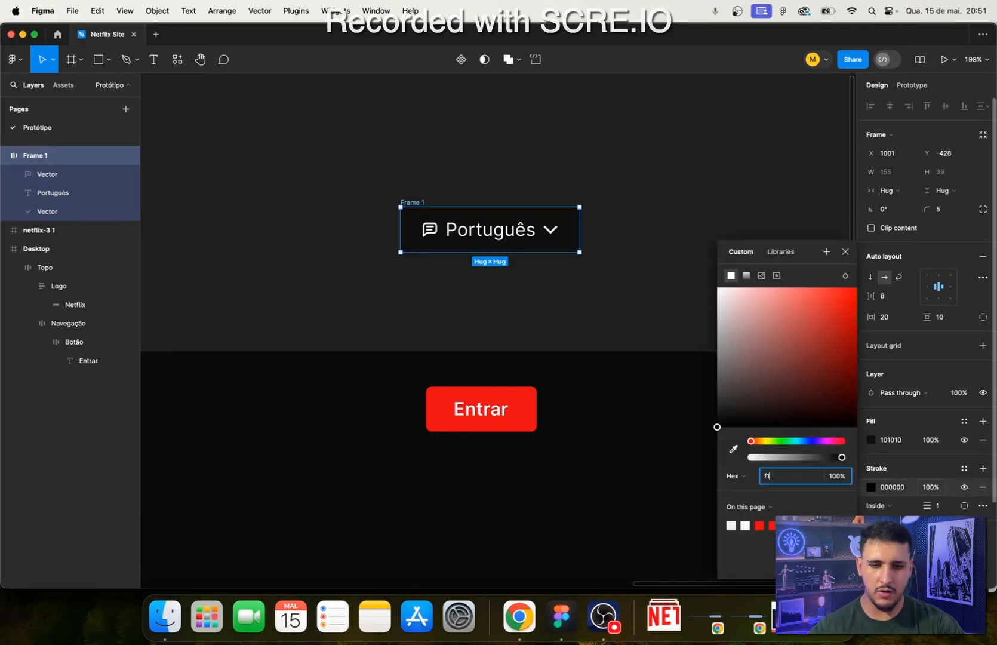
pyautogui.write('f1f1')
pyautogui.press('Return')
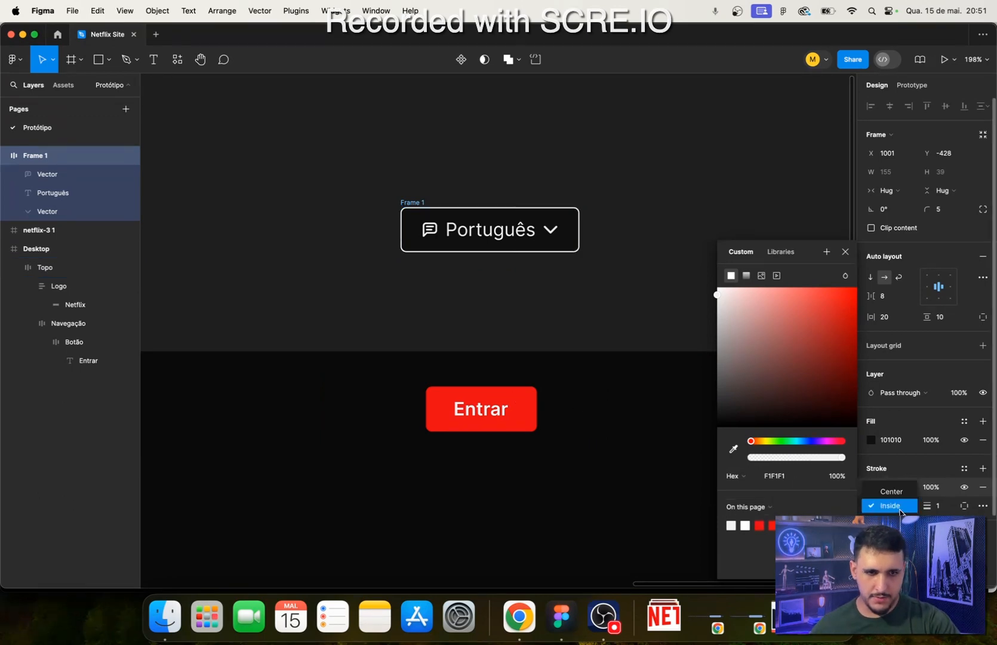
# - Place the language selector's stroke outside the frame and lower the stroke's opacity to 37%
pyautogui.click(897, 508)
pyautogui.click(881, 519)
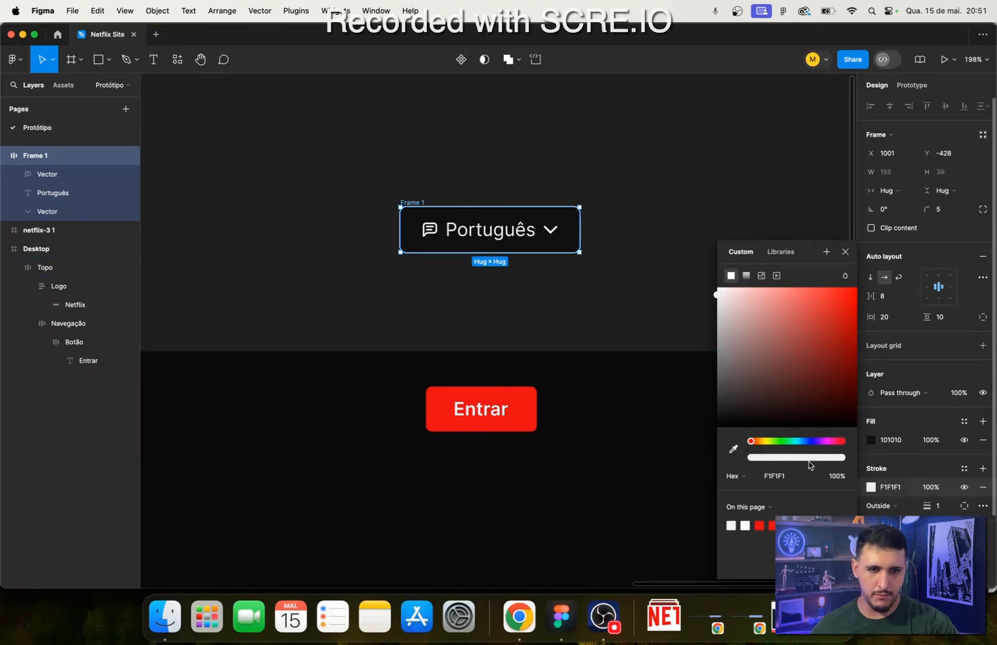
pyautogui.moveTo(842, 457); pyautogui.dragTo(797, 459)
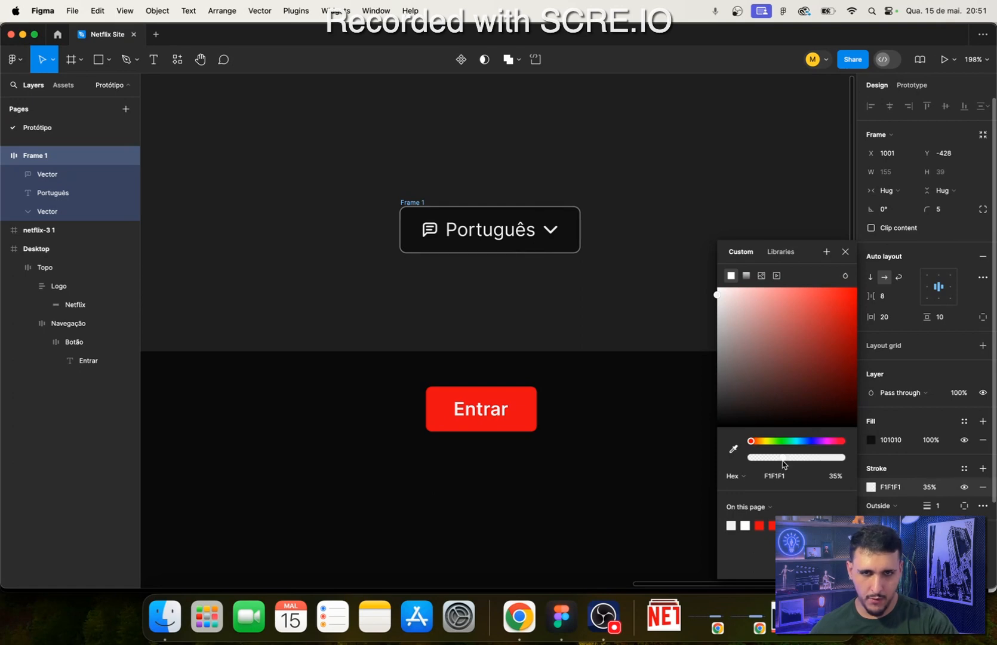
pyautogui.click(363, 305)
pyautogui.click(400, 208)
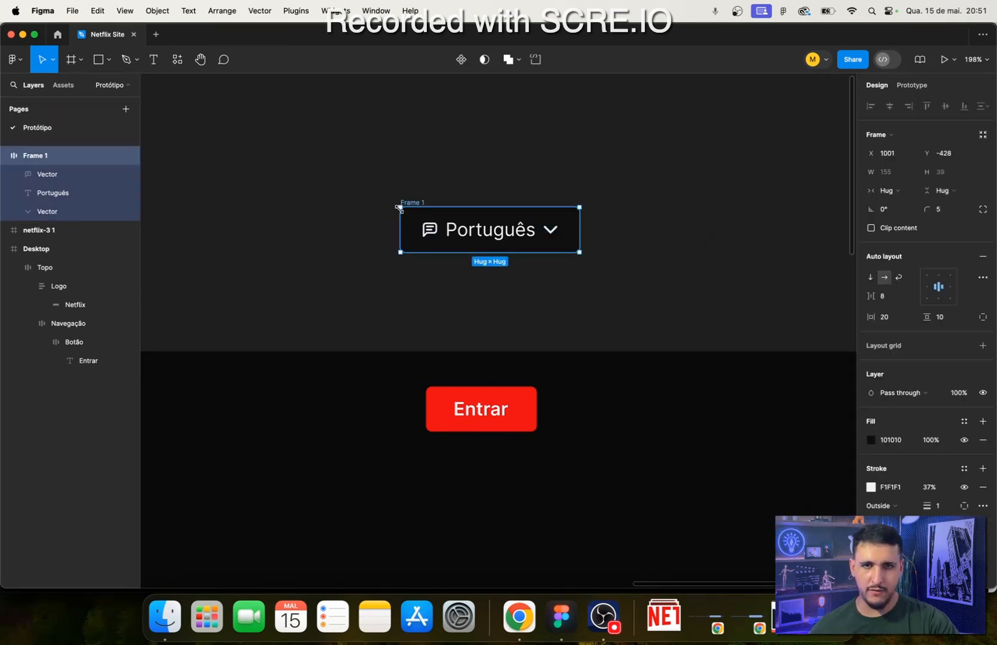
# - Move the language selector frame into the Navegação frame and place it before the Entrar button
pyautogui.press('super+x')
pyautogui.click(377, 428)
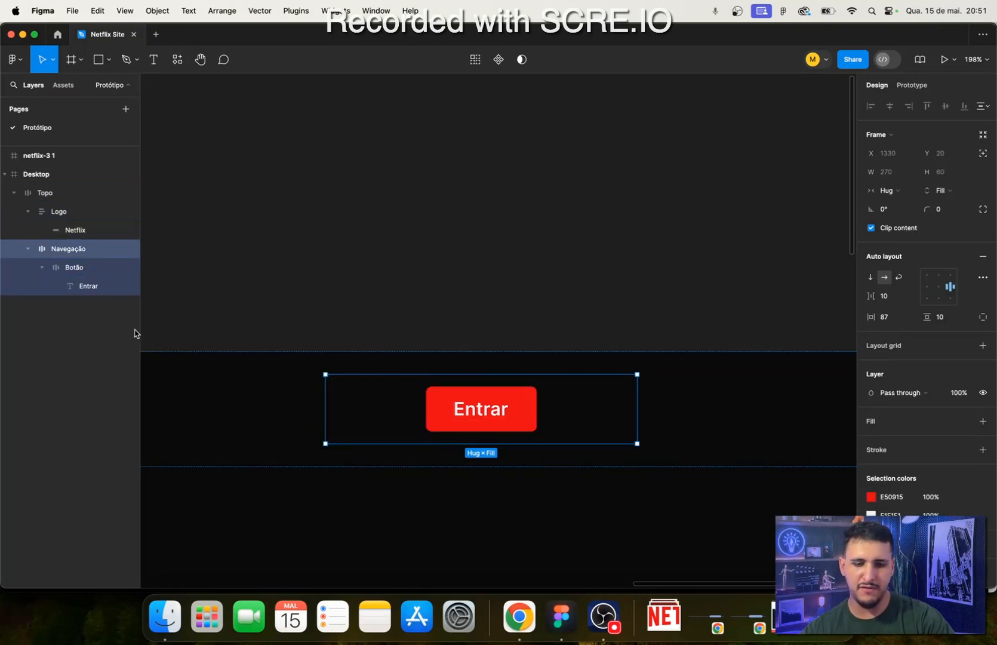
pyautogui.press('super+v')
pyautogui.moveTo(368, 481); pyautogui.dragTo(546, 460)
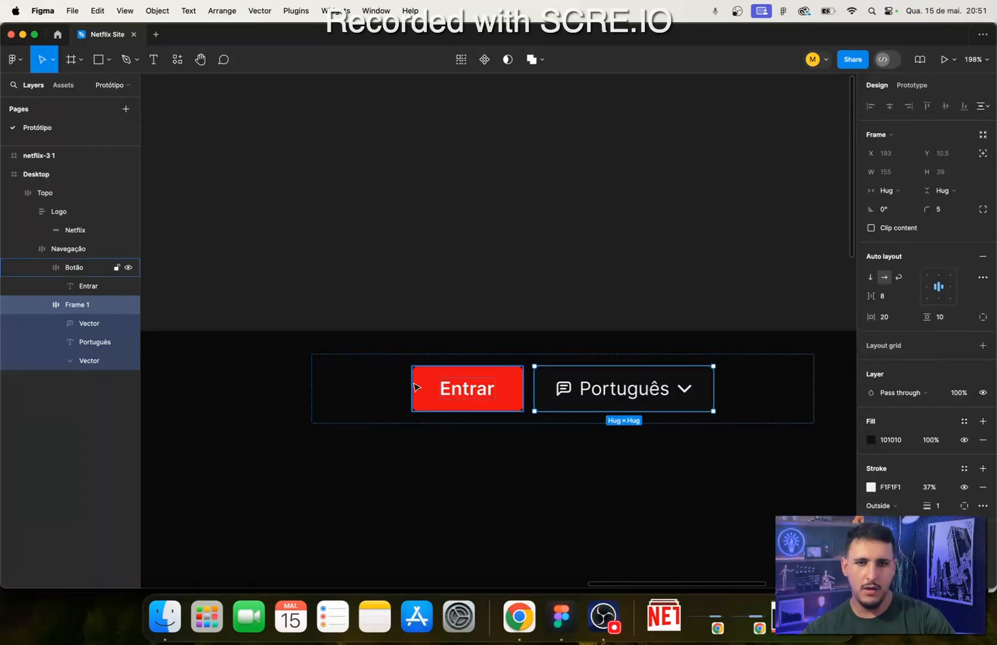
pyautogui.moveTo(654, 394); pyautogui.dragTo(438, 391)
pyautogui.click(444, 492)
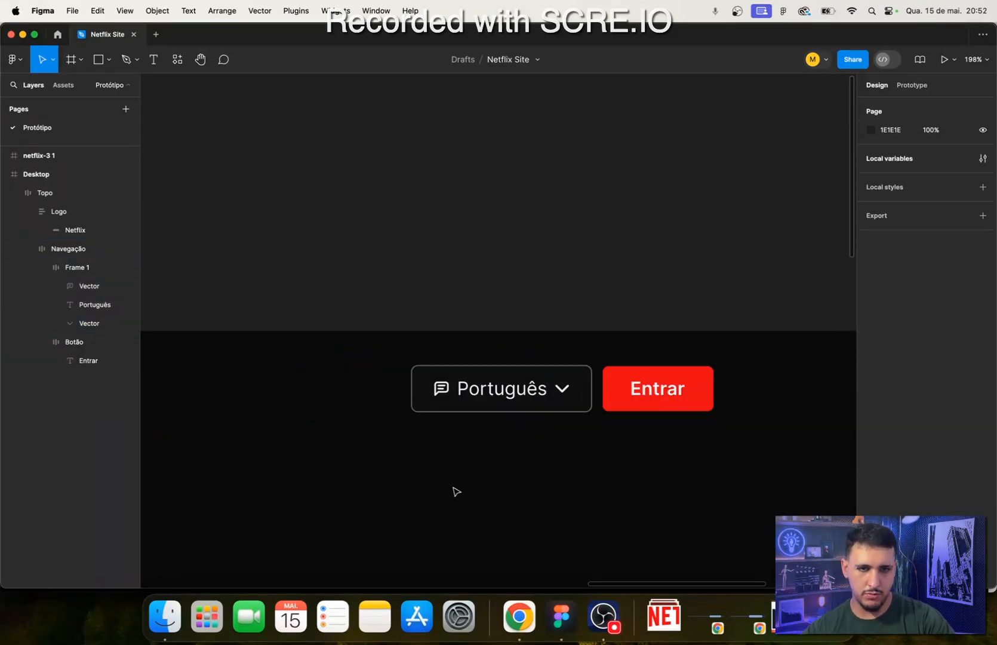
# - Show the layout grids and center-align the items in the Navegação frame's auto layout
pyautogui.scroll(-5, 469, 480)
pyautogui.moveTo(470, 481); pyautogui.dragTo(539, 397)
pyautogui.hotkey('ctrl', 'g')
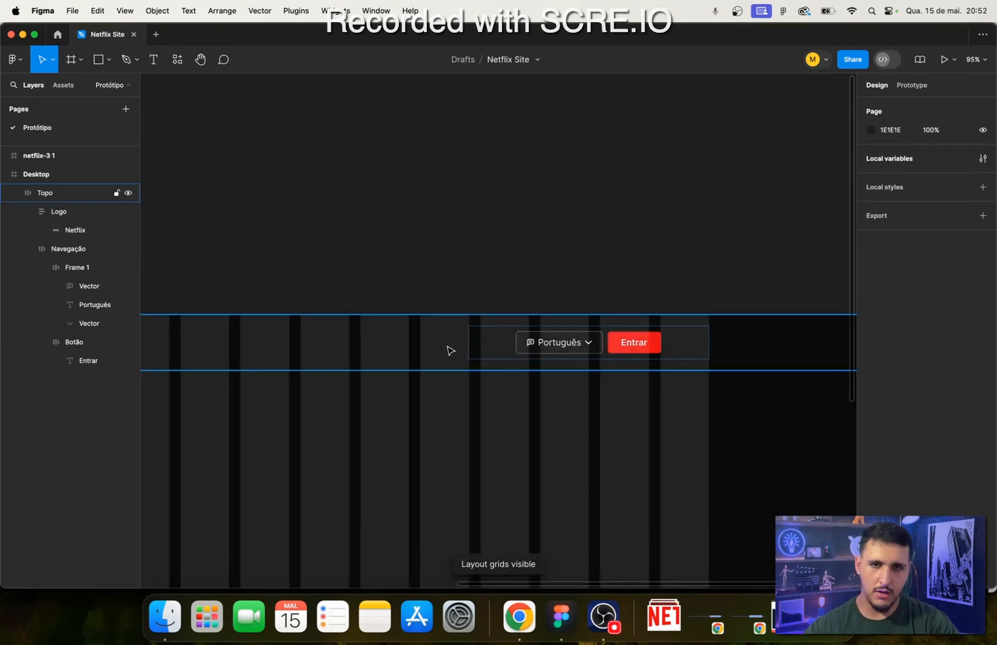
pyautogui.click(483, 353)
pyautogui.scroll(5, 537, 349)
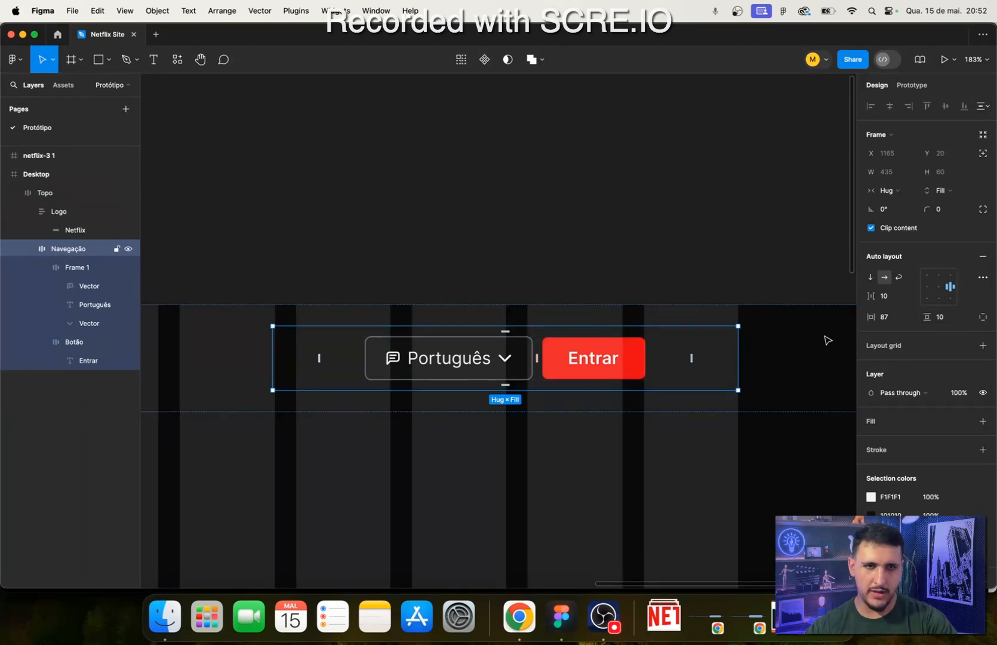
pyautogui.doubleClick(937, 293)
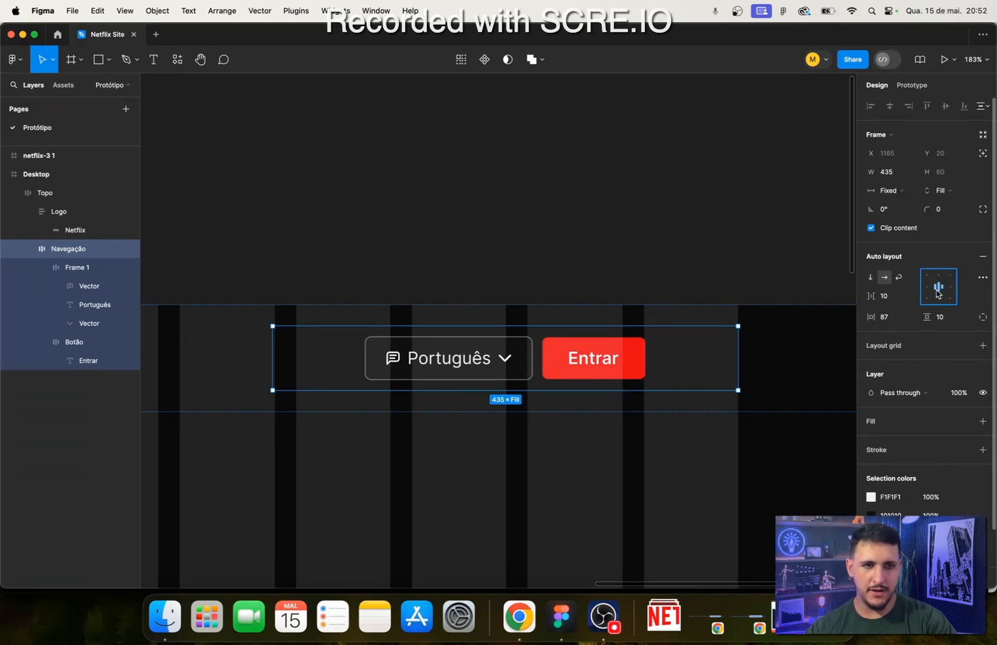
# - Split the Navegação frame's padding into individual sides and set its right padding to 0
pyautogui.click(447, 358)
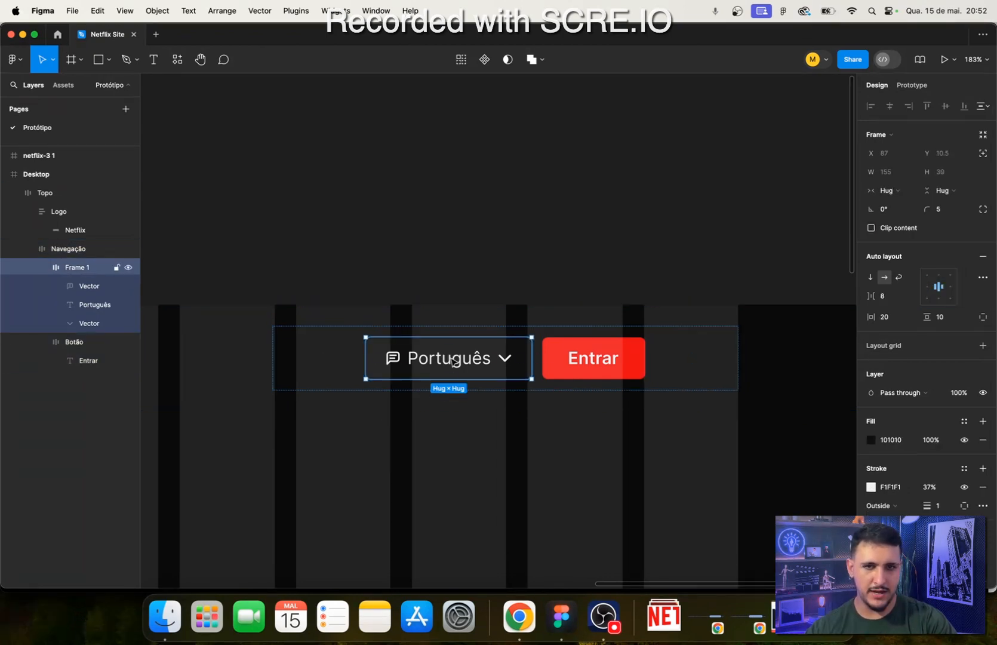
pyautogui.click(622, 362)
pyautogui.click(526, 374)
pyautogui.click(783, 369)
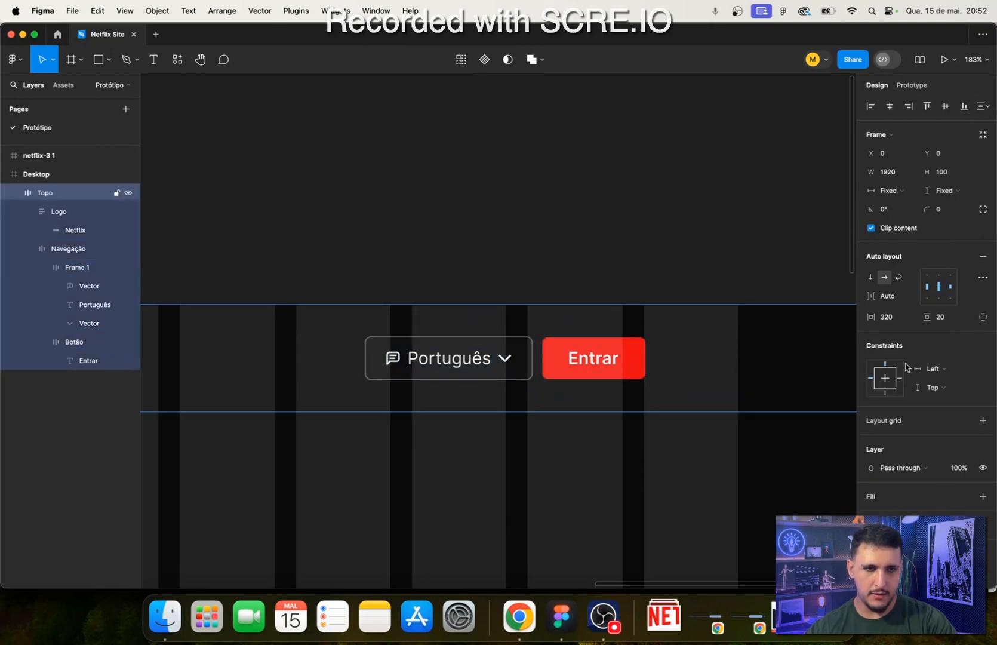
pyautogui.click(662, 366)
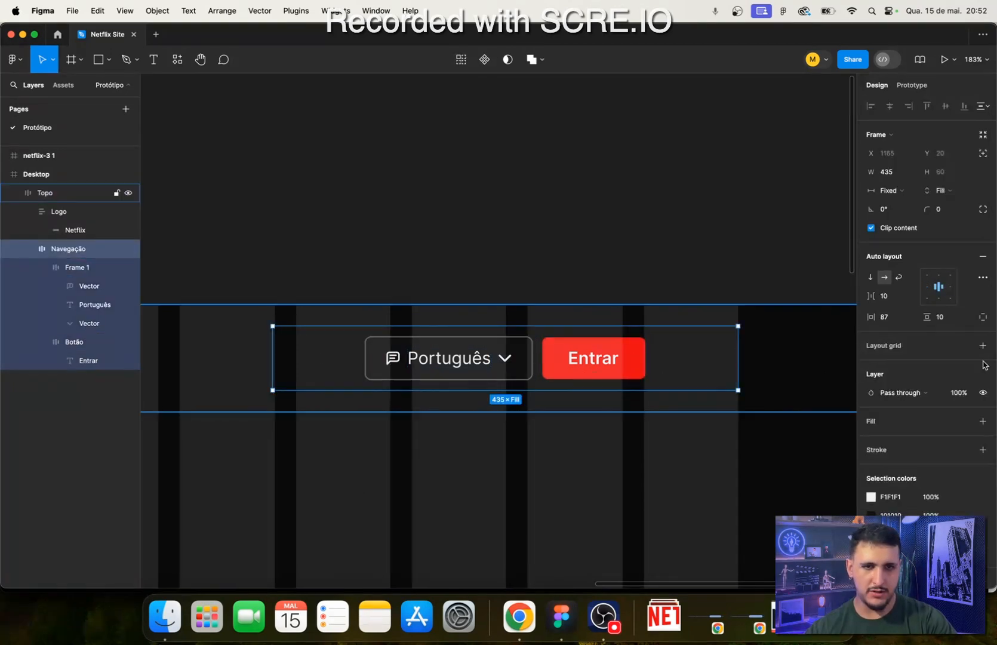
pyautogui.click(983, 317)
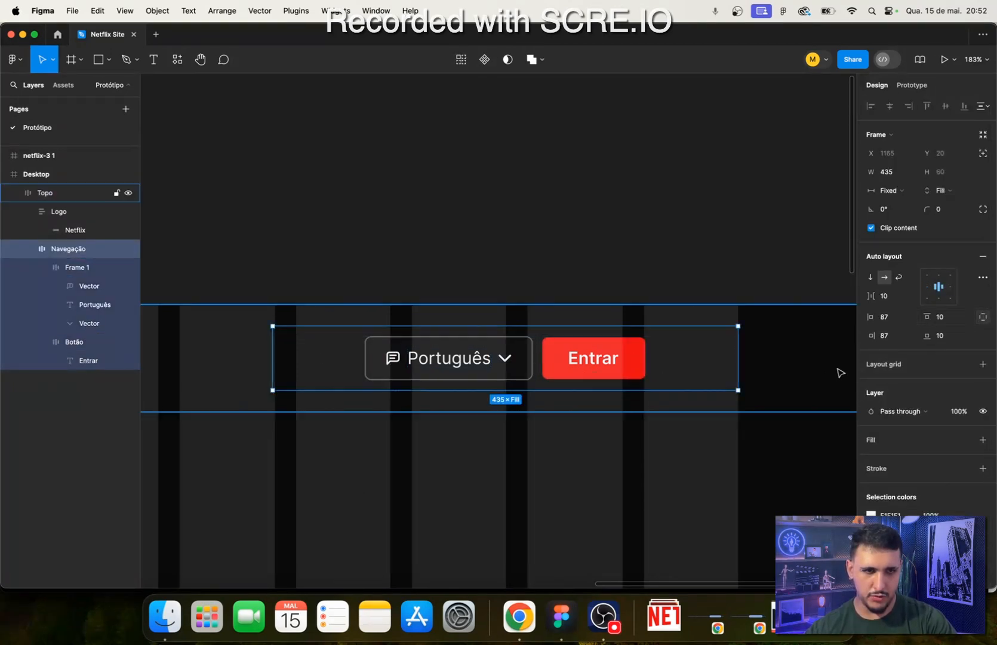
pyautogui.click(887, 319)
pyautogui.press('Tab')
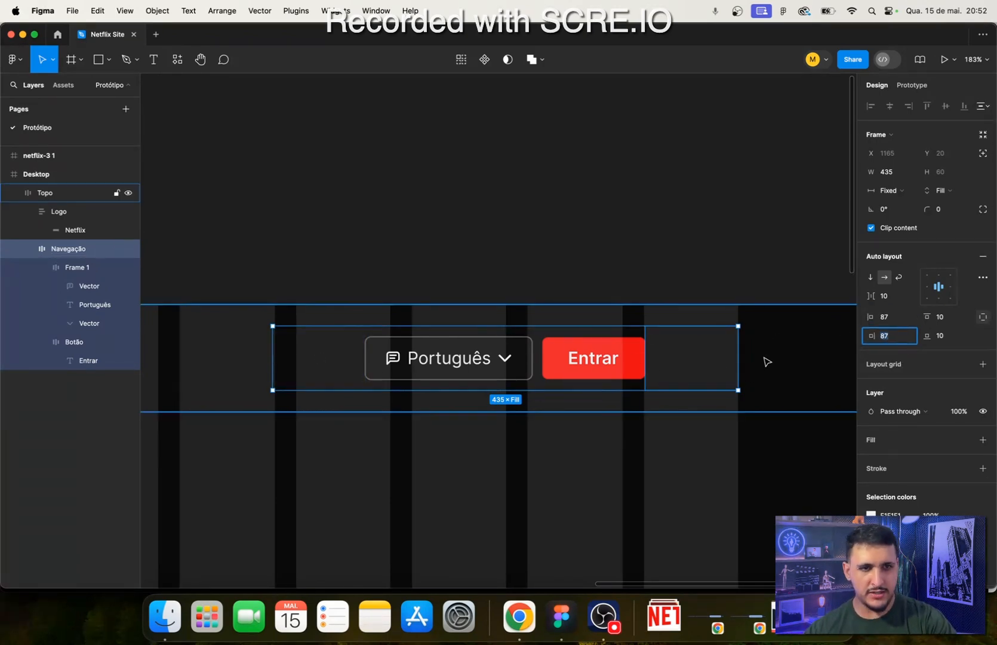
pyautogui.write('0')
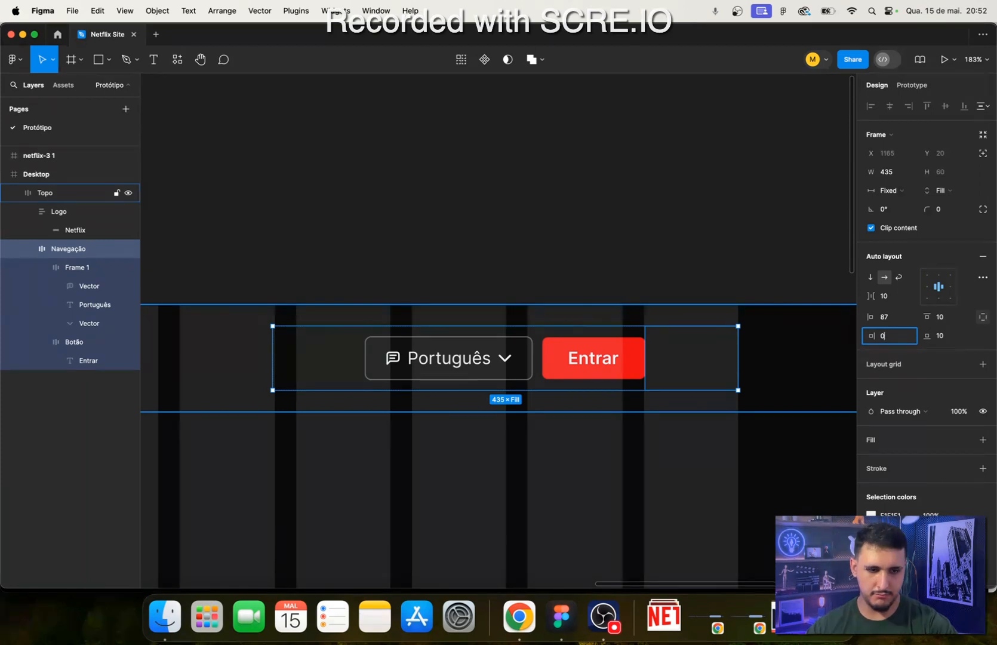
pyautogui.press('Return')
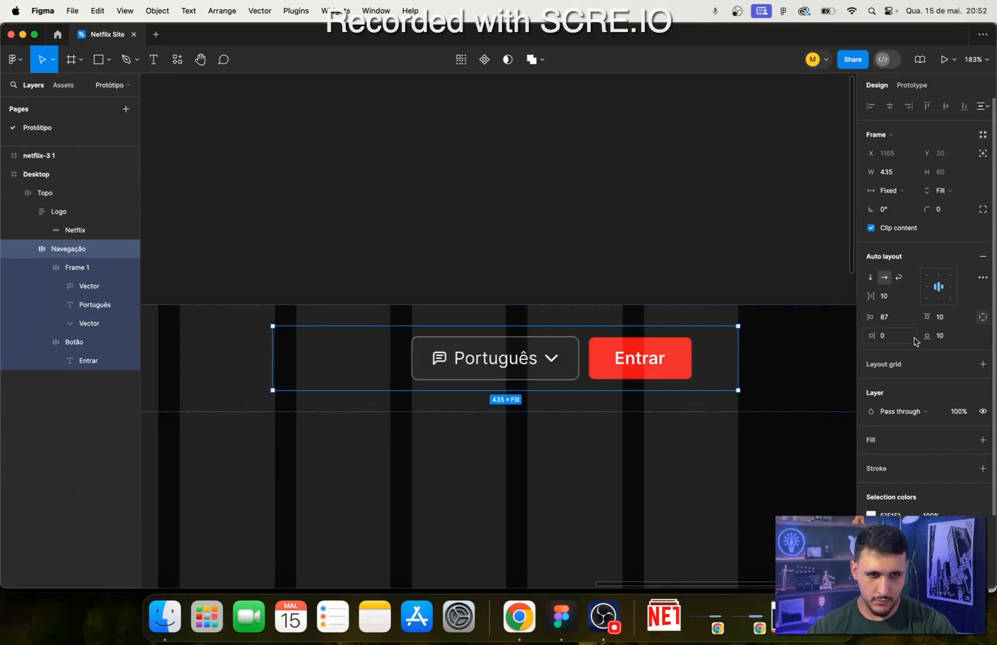
# - Return the Navegação frame's right padding to 87
pyautogui.click(691, 363)
pyautogui.click(713, 384)
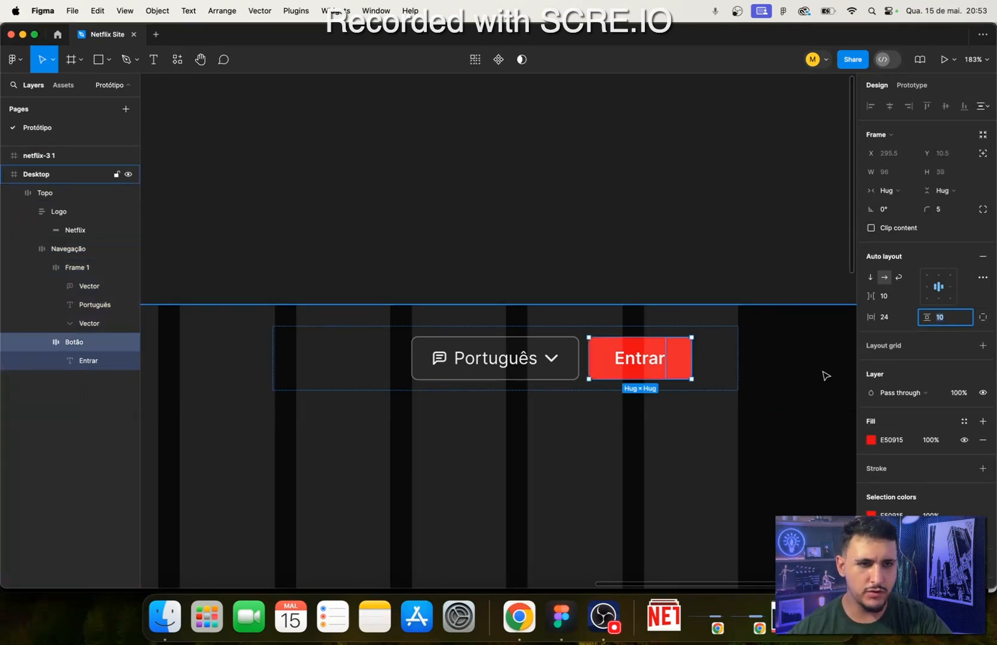
pyautogui.write('87')
pyautogui.press('Return')
pyautogui.click(693, 361)
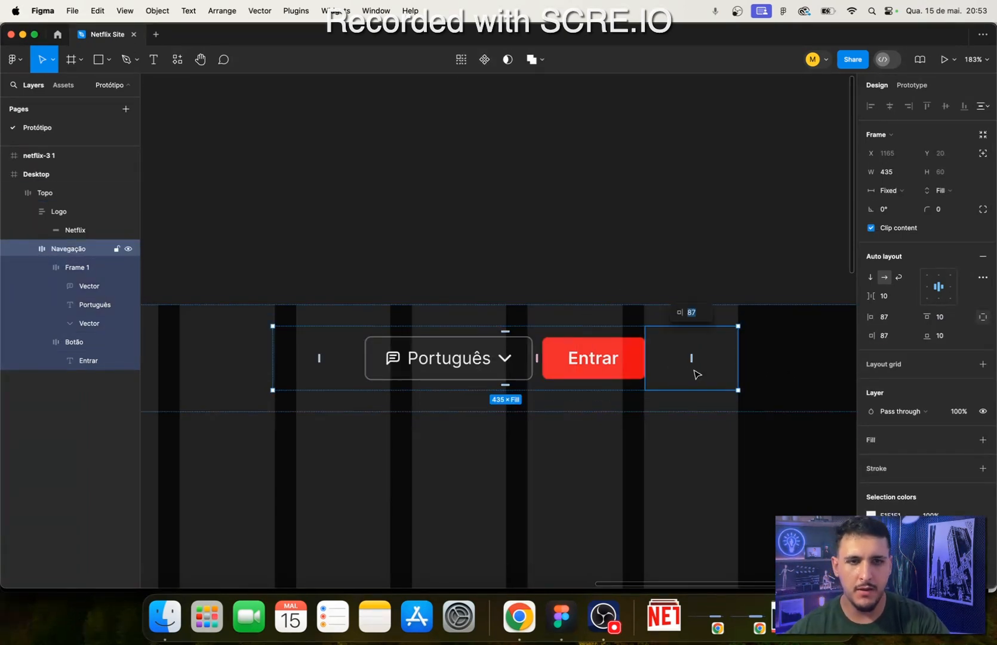
pyautogui.click(607, 281)
# - Try Hug contents and Fixed width for the Navegação frame, and set its horizontal resizing to Fill container
pyautogui.doubleClick(683, 360)
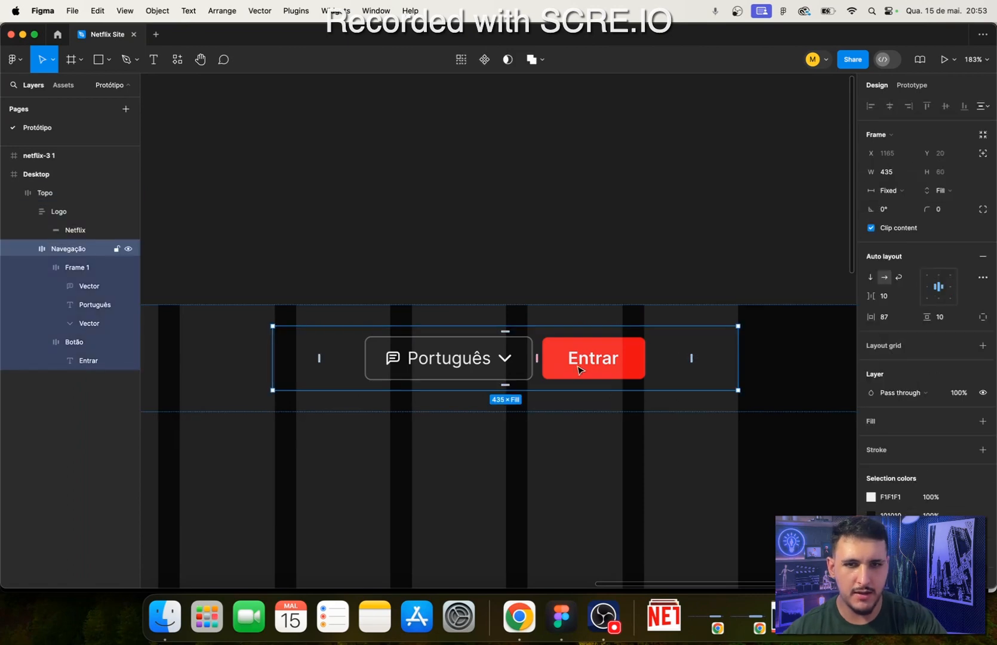
pyautogui.click(890, 191)
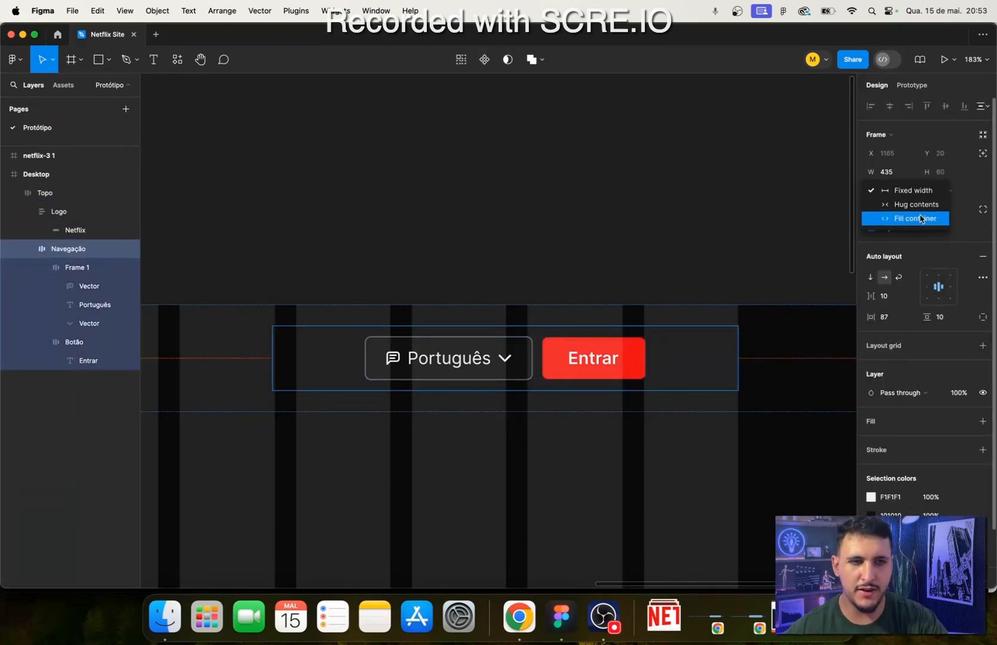
pyautogui.click(915, 204)
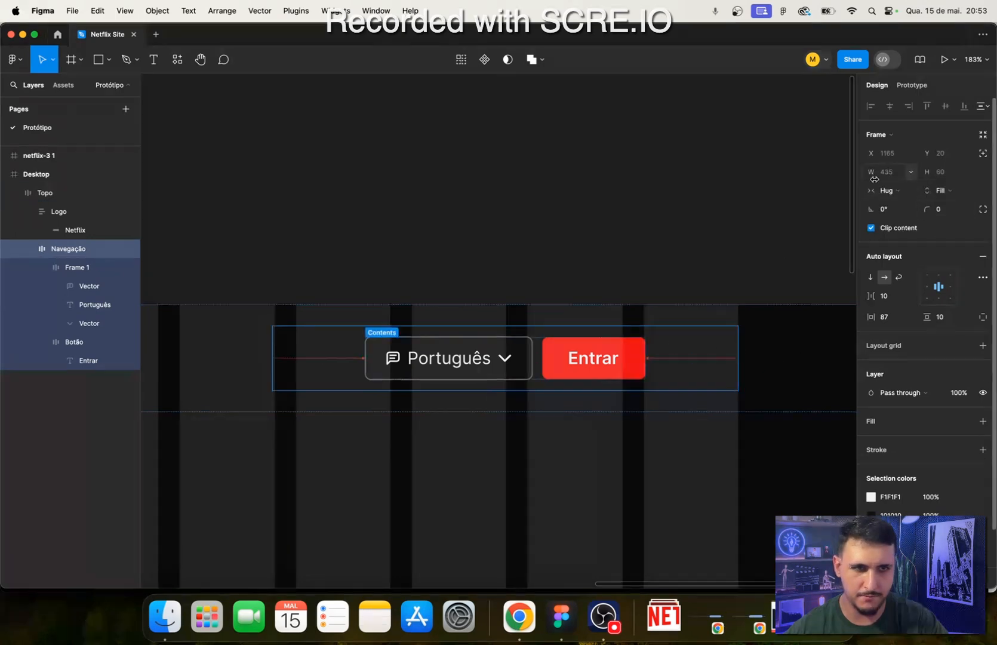
pyautogui.click(887, 192)
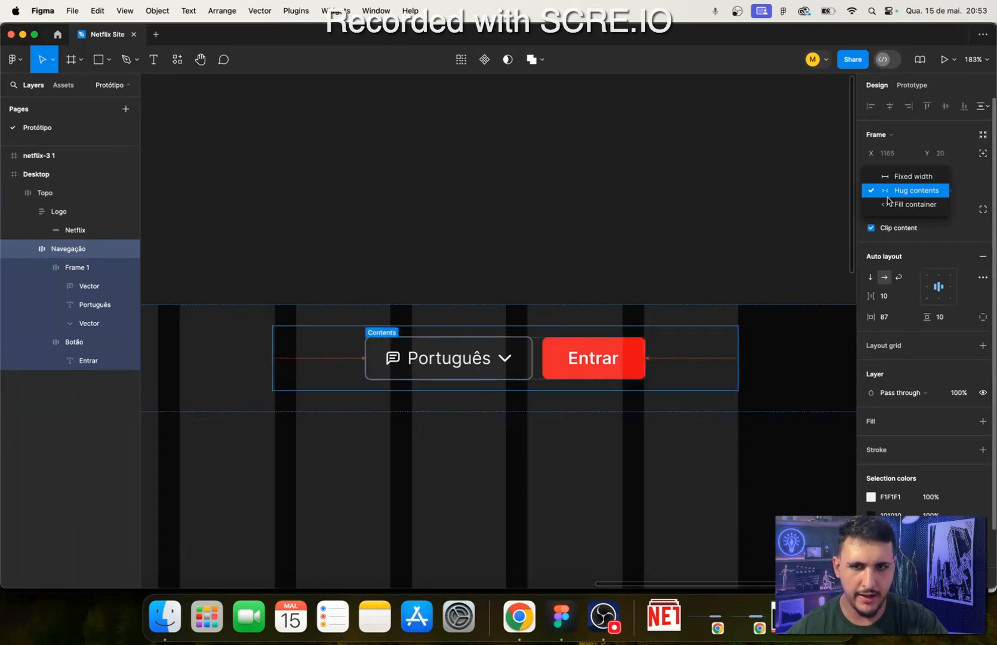
pyautogui.click(912, 177)
pyautogui.click(910, 196)
pyautogui.click(915, 219)
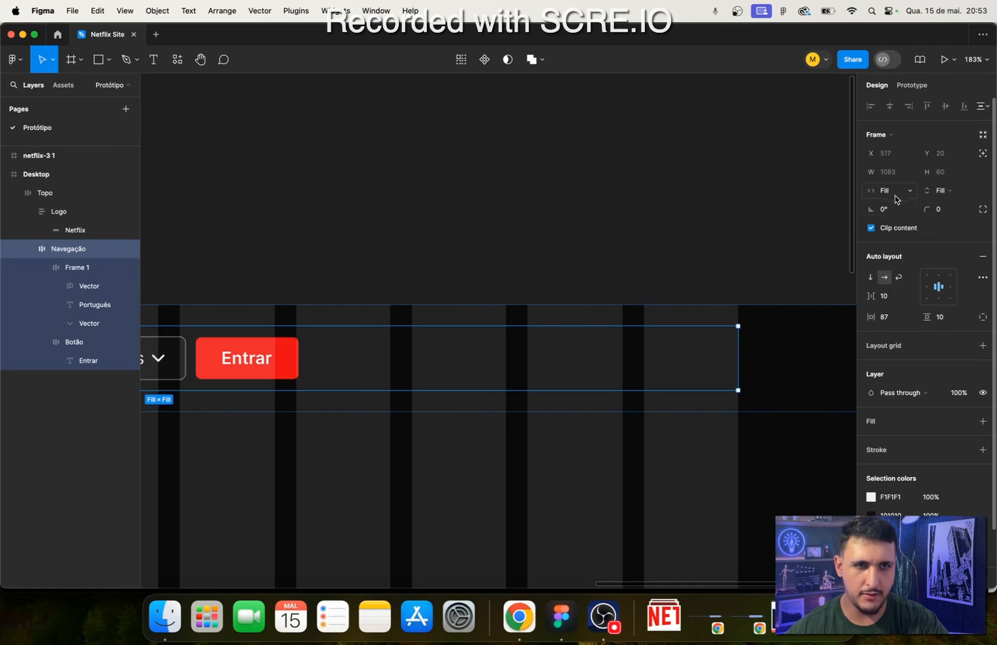
# - Try Hug contents with Auto item spacing on the Navegação frame, and try Fill container with packed spacing
pyautogui.click(905, 197)
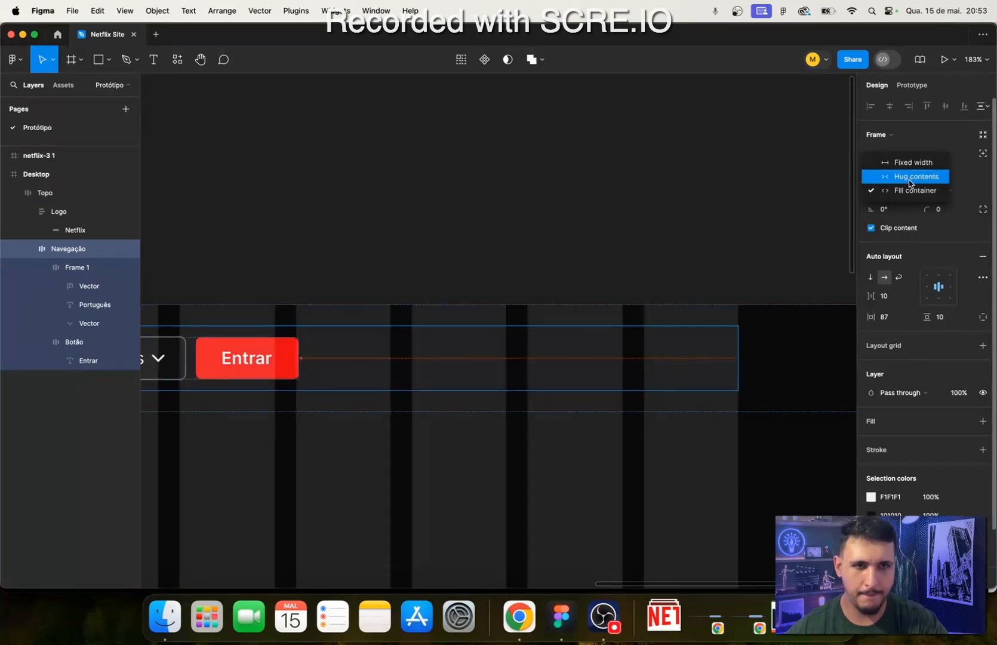
pyautogui.click(910, 177)
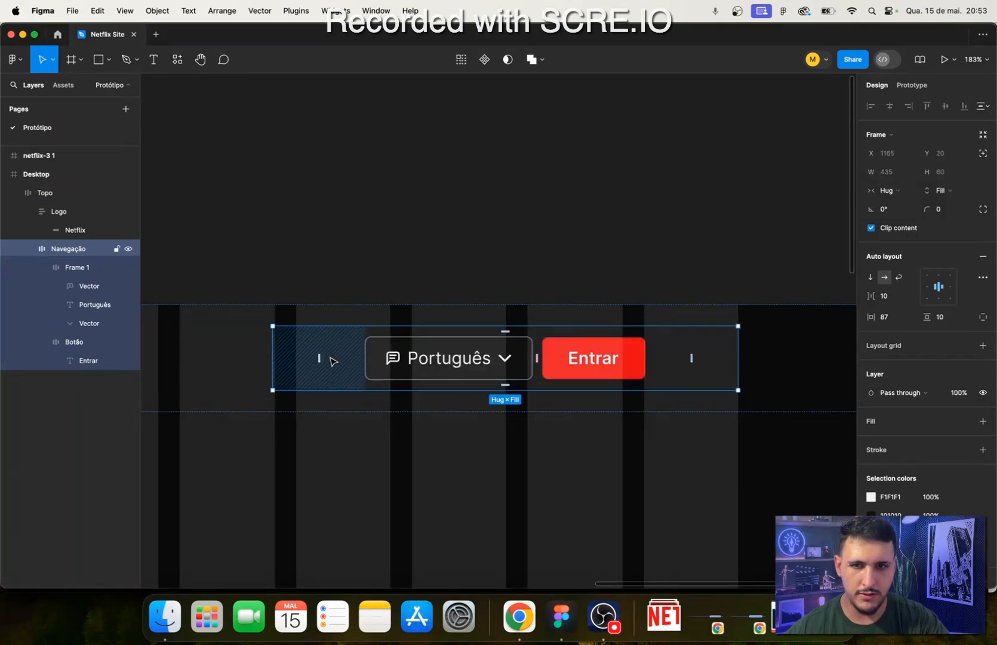
pyautogui.click(909, 297)
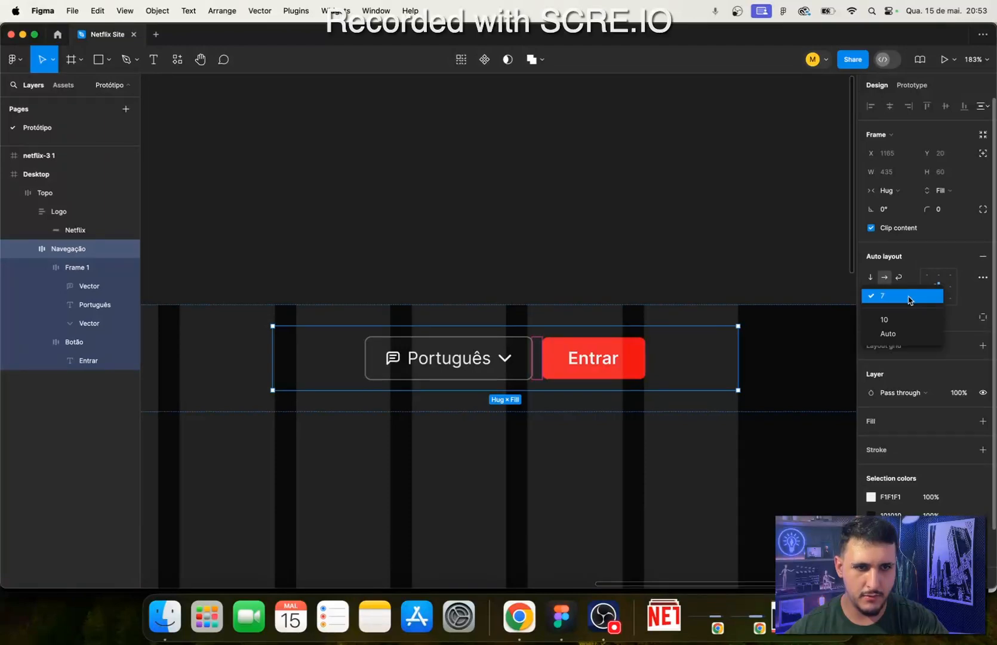
pyautogui.click(905, 334)
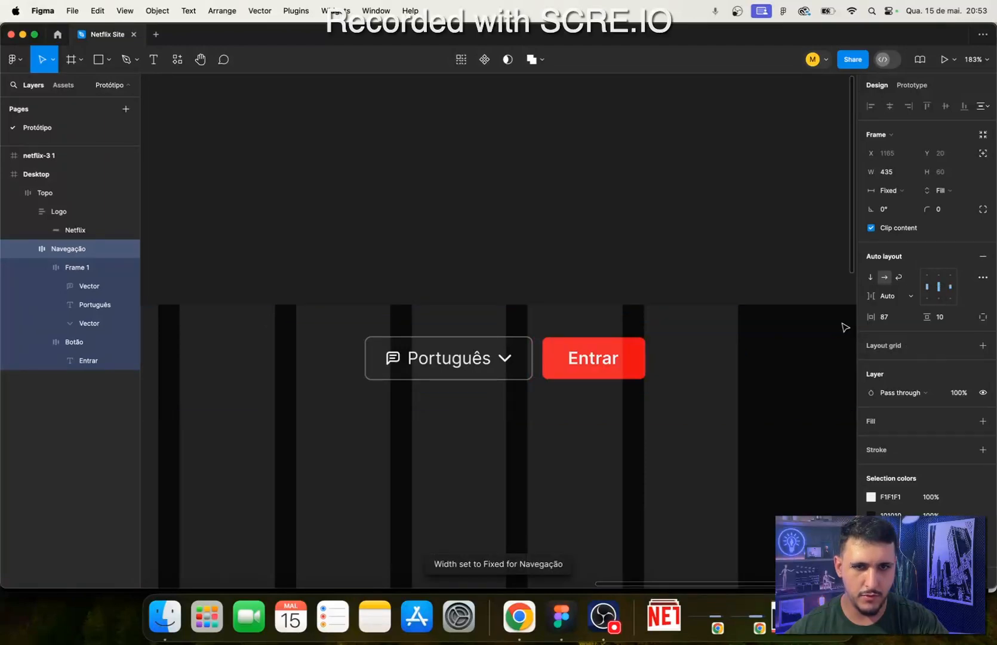
pyautogui.click(900, 193)
pyautogui.click(903, 204)
pyautogui.click(890, 190)
pyautogui.click(891, 206)
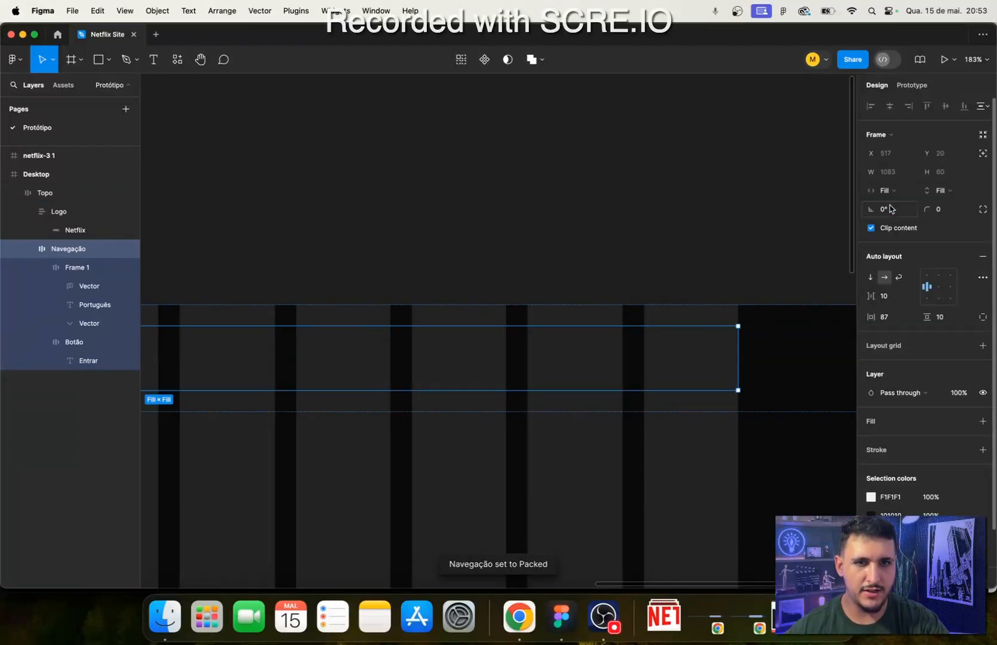
# - Set the Navegação frame's horizontal resizing to Hug contents
pyautogui.click(890, 196)
pyautogui.click(898, 190)
pyautogui.click(894, 194)
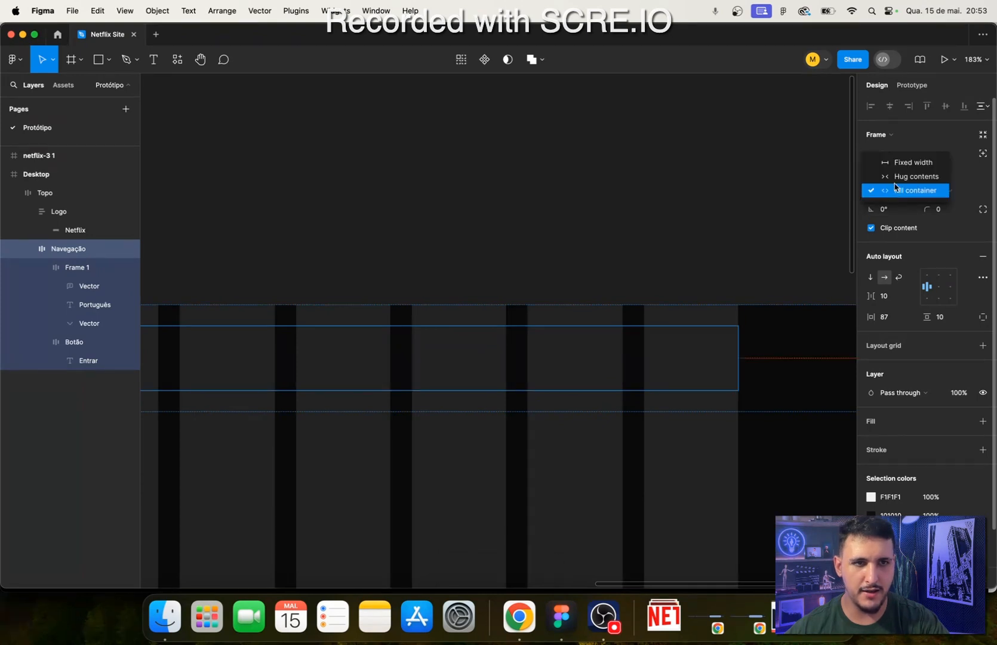
pyautogui.click(895, 175)
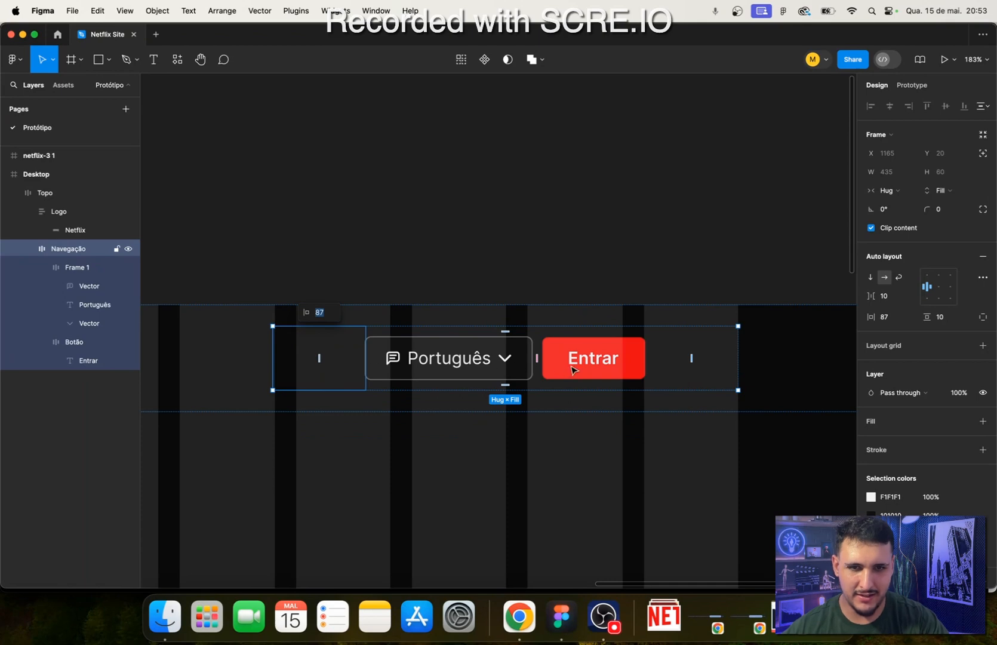
# - Reduce the Navegação frame's right and left padding to 0 on the canvas
pyautogui.moveTo(665, 363); pyautogui.dragTo(573, 355)
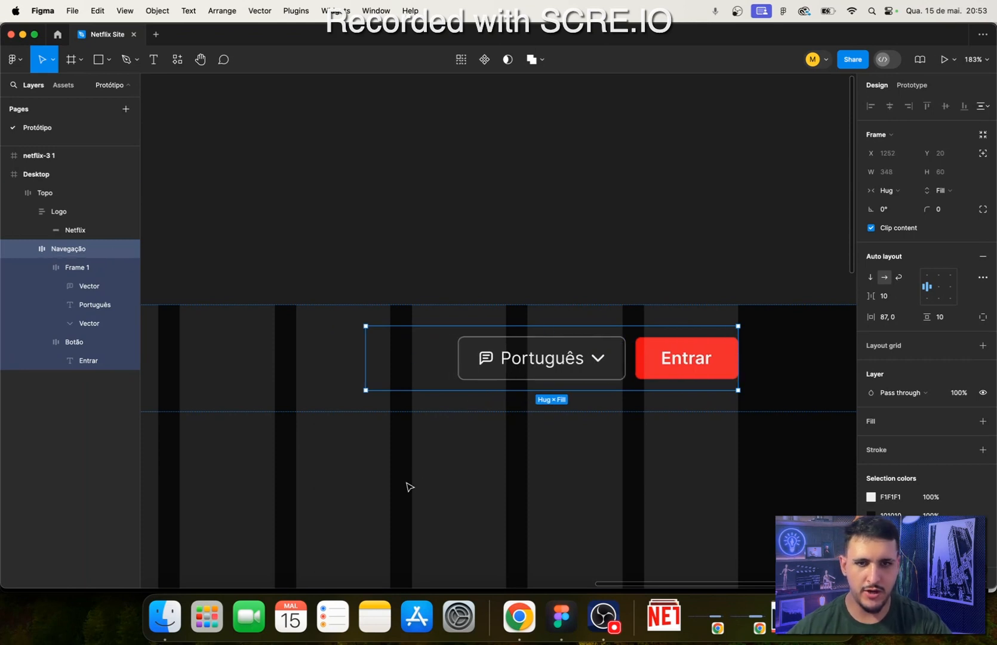
pyautogui.moveTo(410, 358); pyautogui.dragTo(305, 365)
pyautogui.click(541, 483)
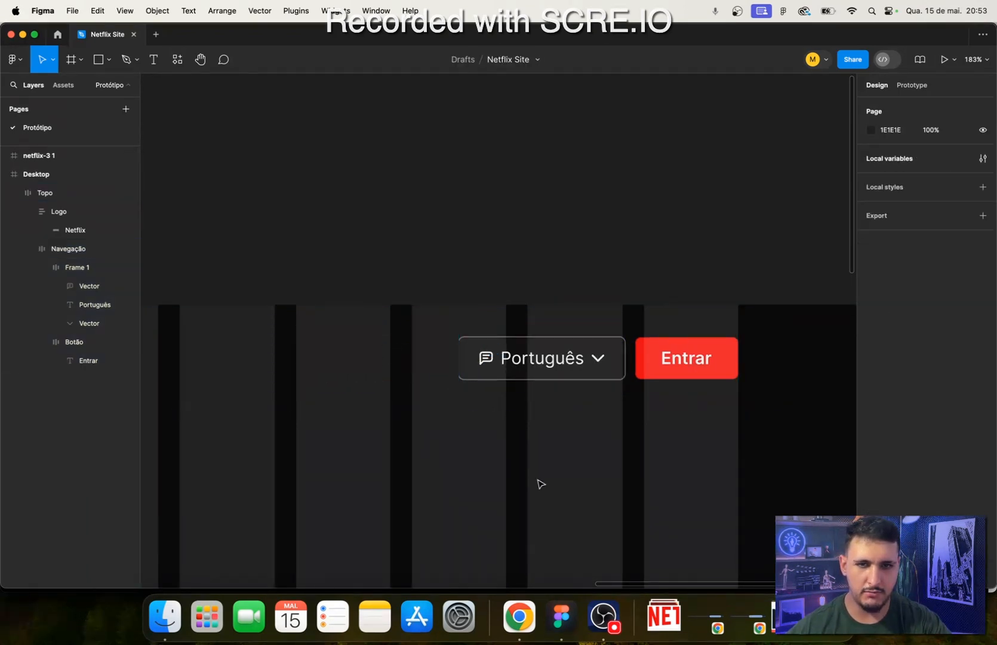
# - Set the Navegação frame's horizontal padding to 20, with the right padding alone reduced to 0
pyautogui.click(500, 337)
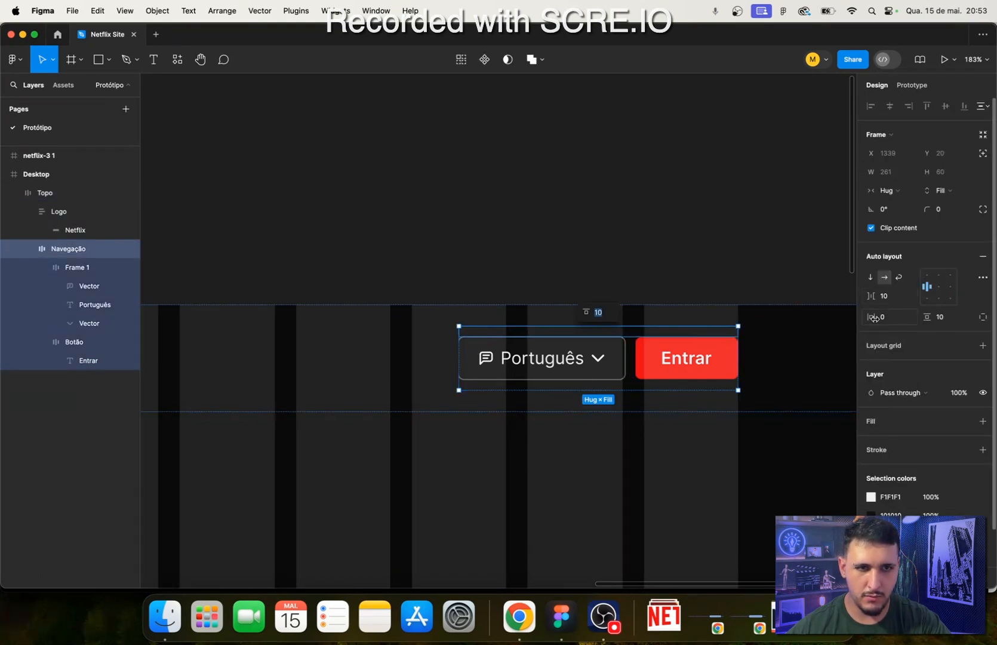
pyautogui.moveTo(873, 317); pyautogui.dragTo(898, 323)
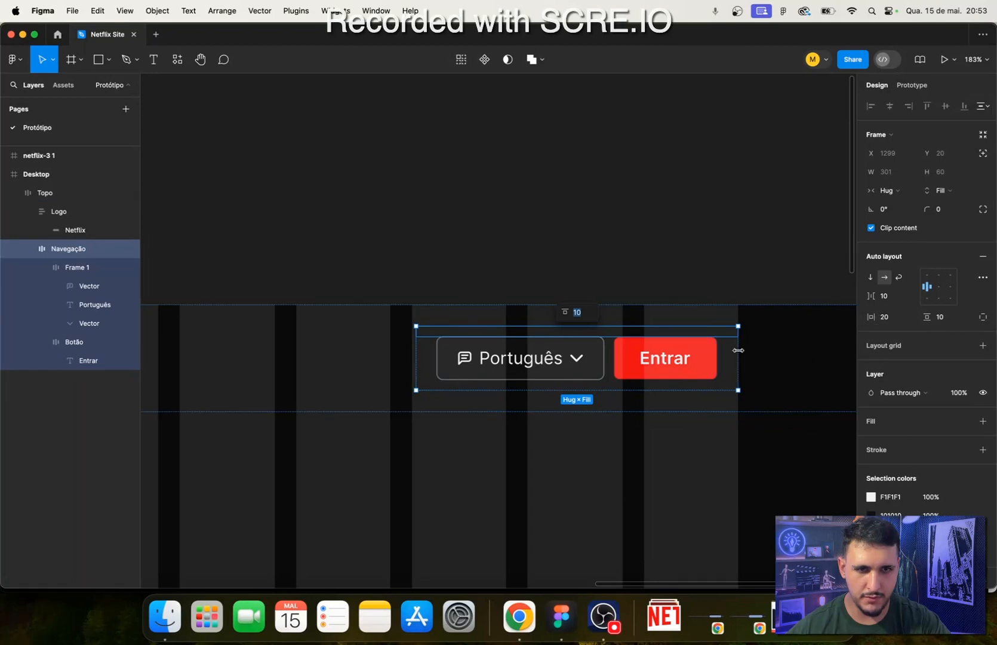
pyautogui.moveTo(726, 361); pyautogui.dragTo(634, 352)
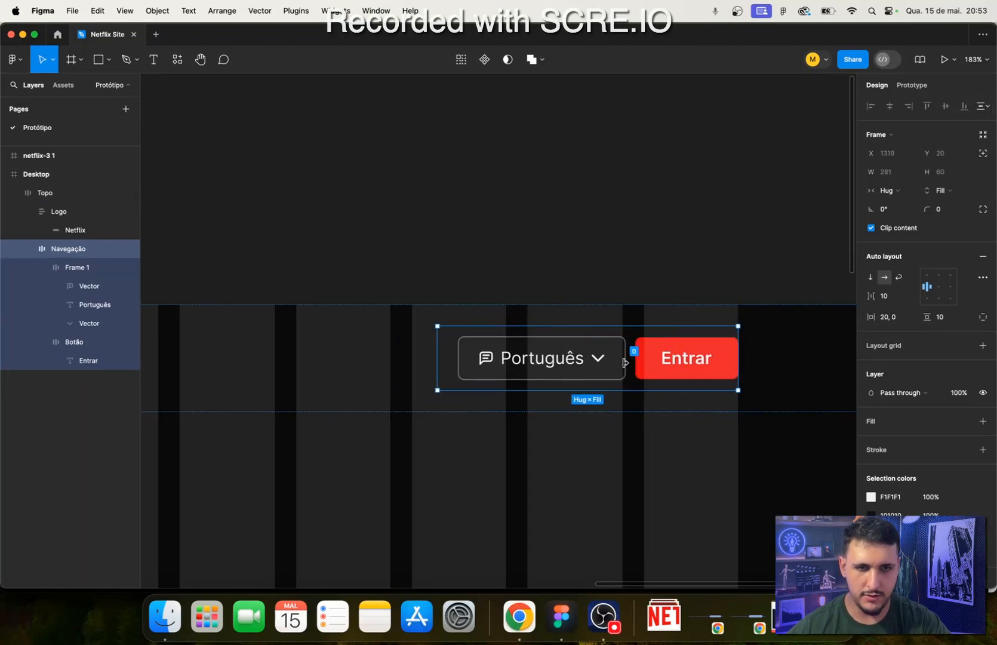
pyautogui.click(552, 488)
# - Set the gap between the Português selector and the Entrar button in the Navegação frame to 16
pyautogui.moveTo(551, 491); pyautogui.dragTo(661, 446)
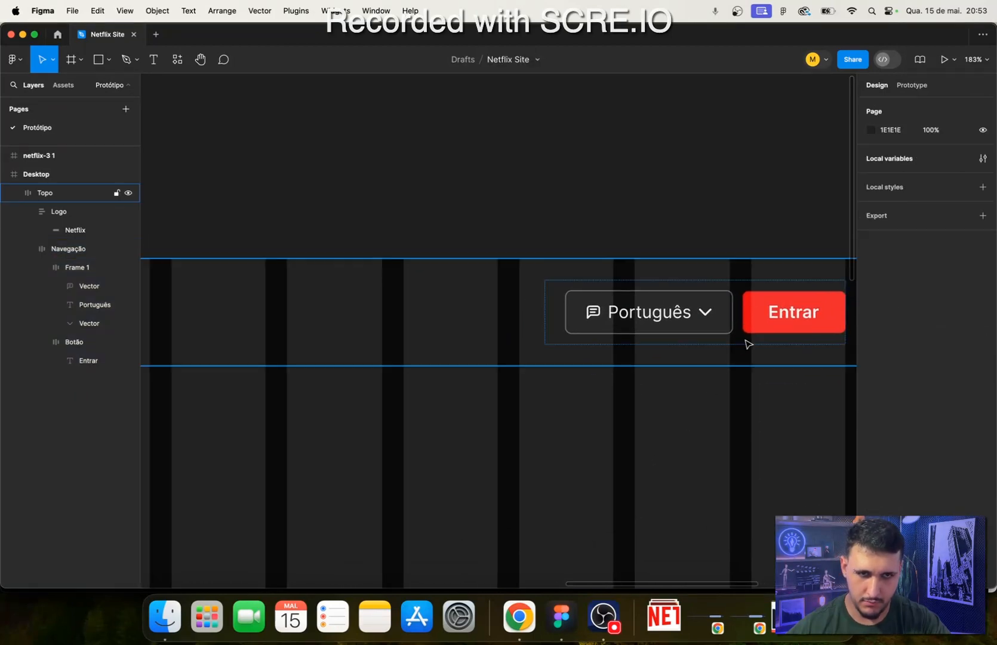
pyautogui.moveTo(720, 292); pyautogui.dragTo(551, 336)
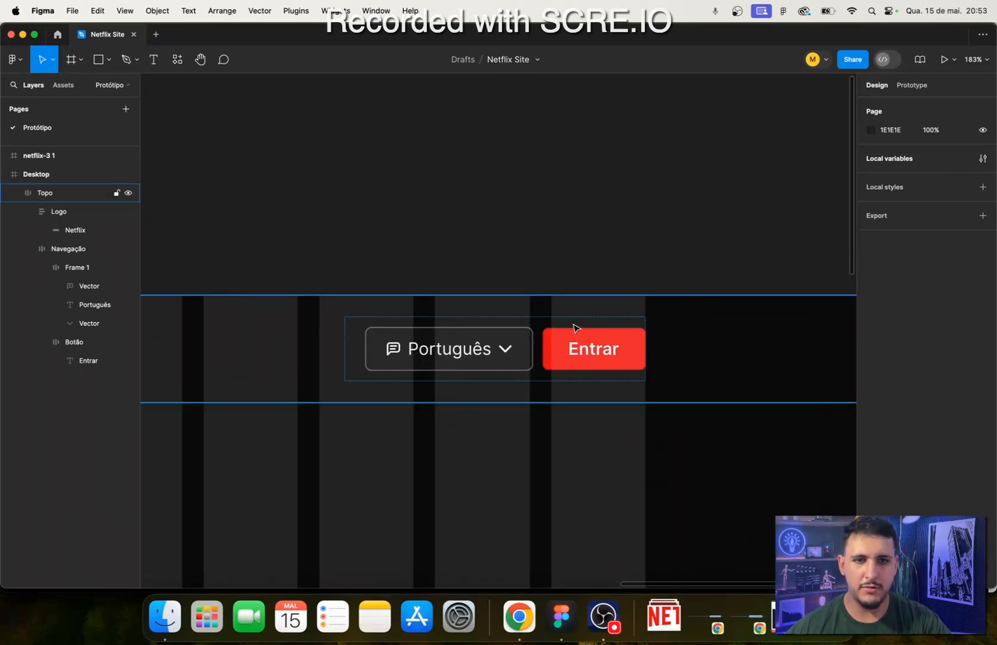
pyautogui.doubleClick(575, 327)
pyautogui.hotkey('shift', '2')
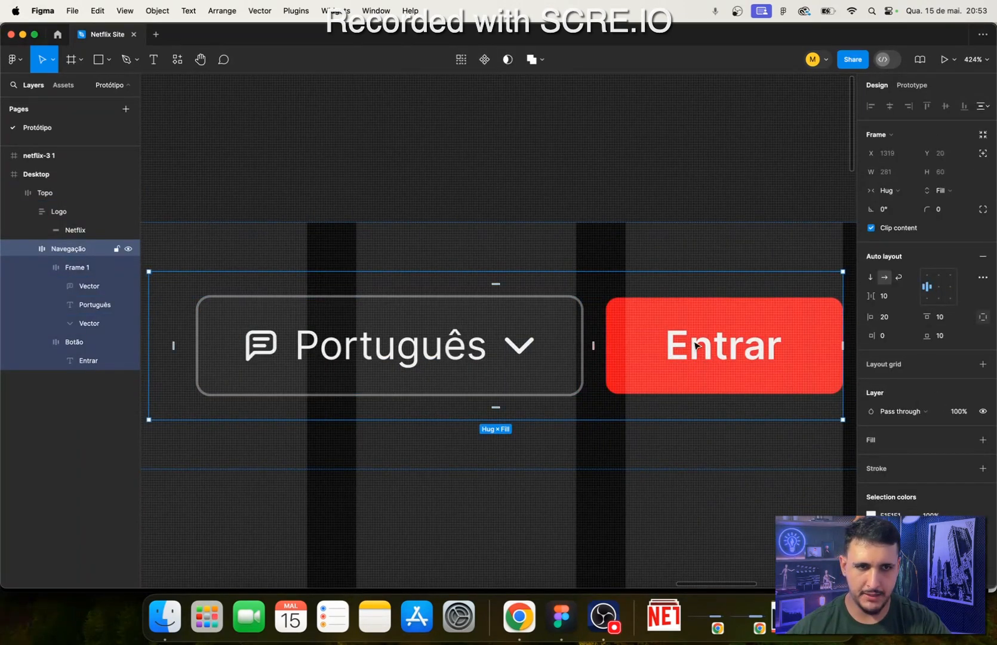
pyautogui.click(884, 299)
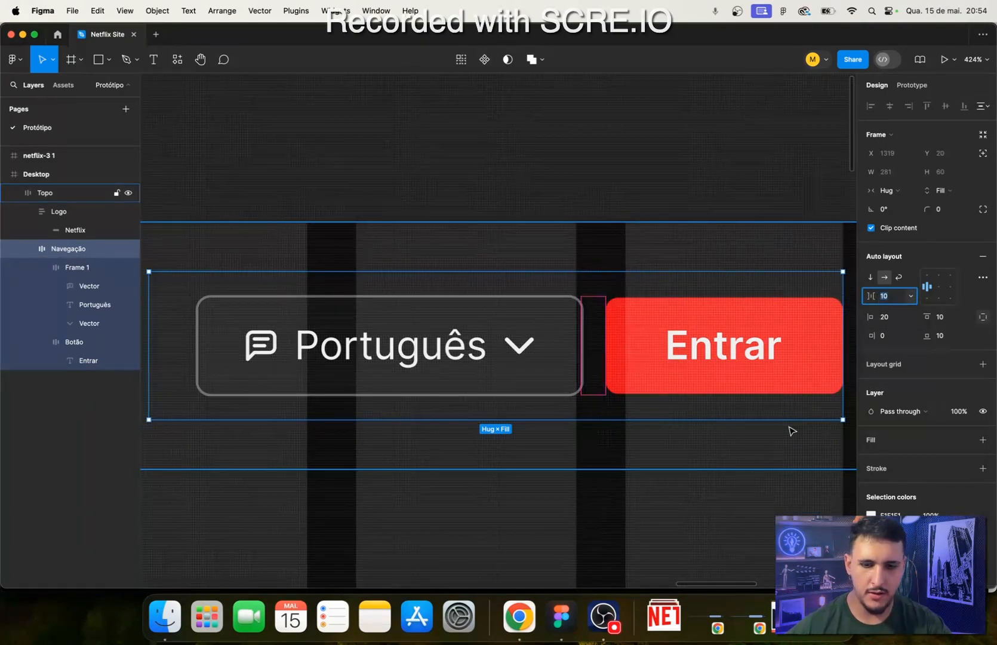
pyautogui.write('16')
pyautogui.press('Return')
pyautogui.scroll(-5, 593, 383)
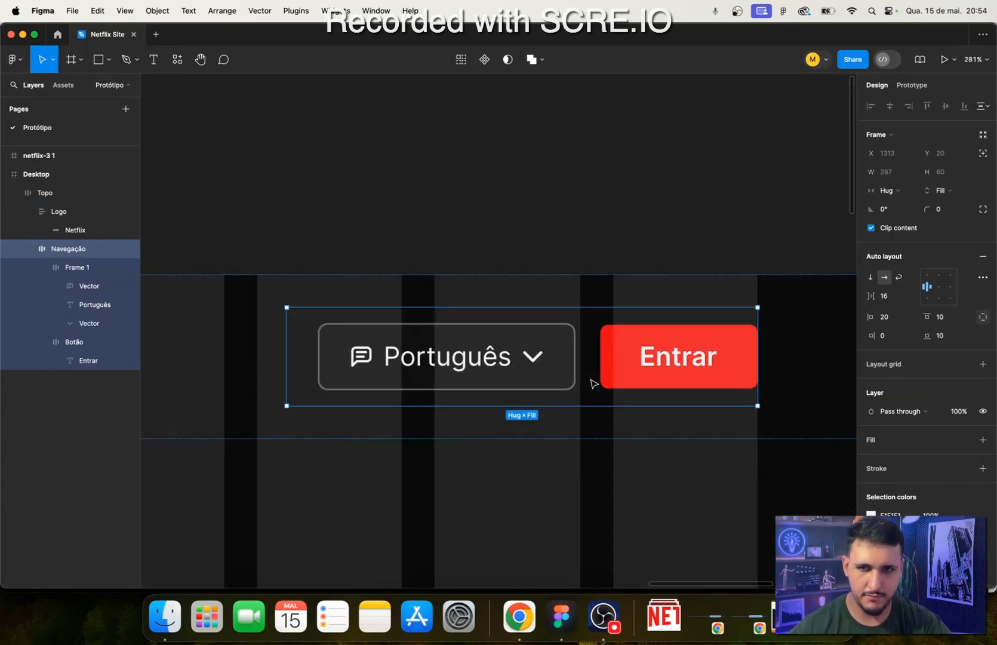
pyautogui.click(618, 538)
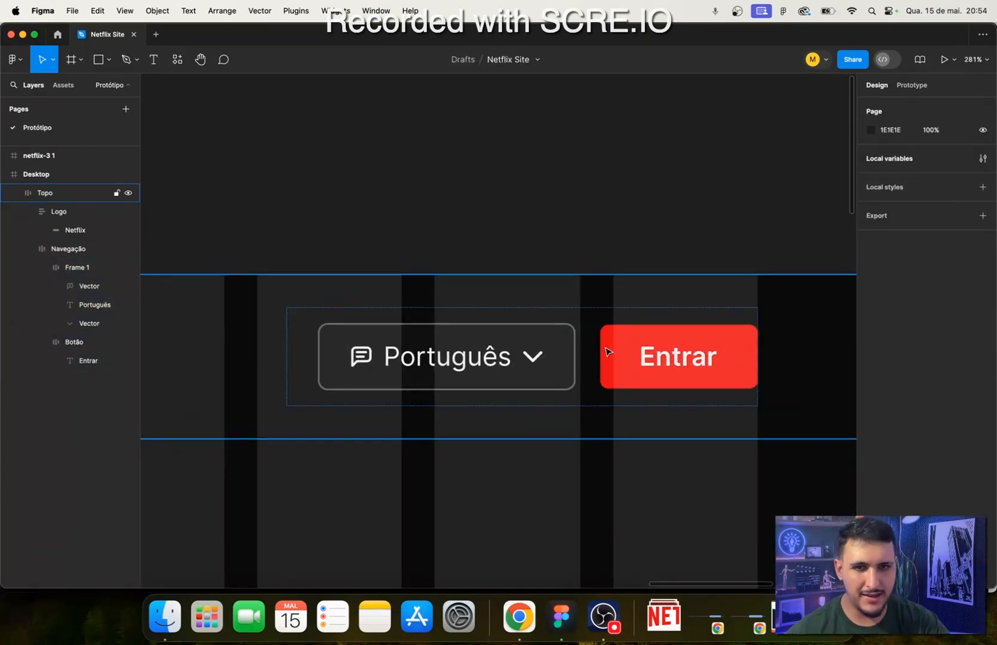
# - Hide the layout grids and check the finished header across the Desktop frame
pyautogui.scroll(8, 609, 353)
pyautogui.scroll(-12, 717, 386)
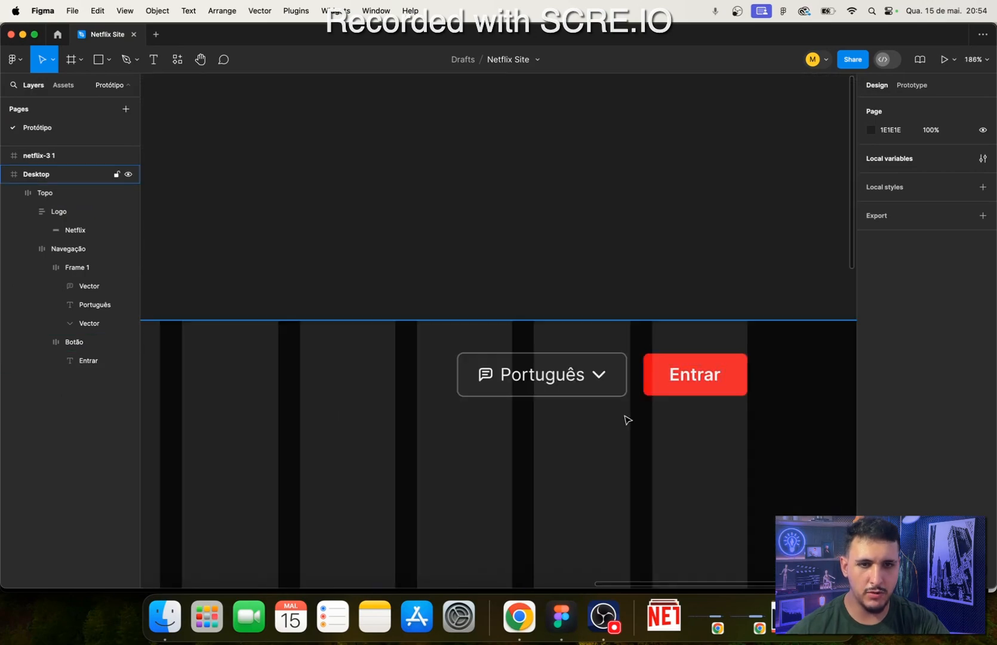
pyautogui.scroll(3, 625, 416)
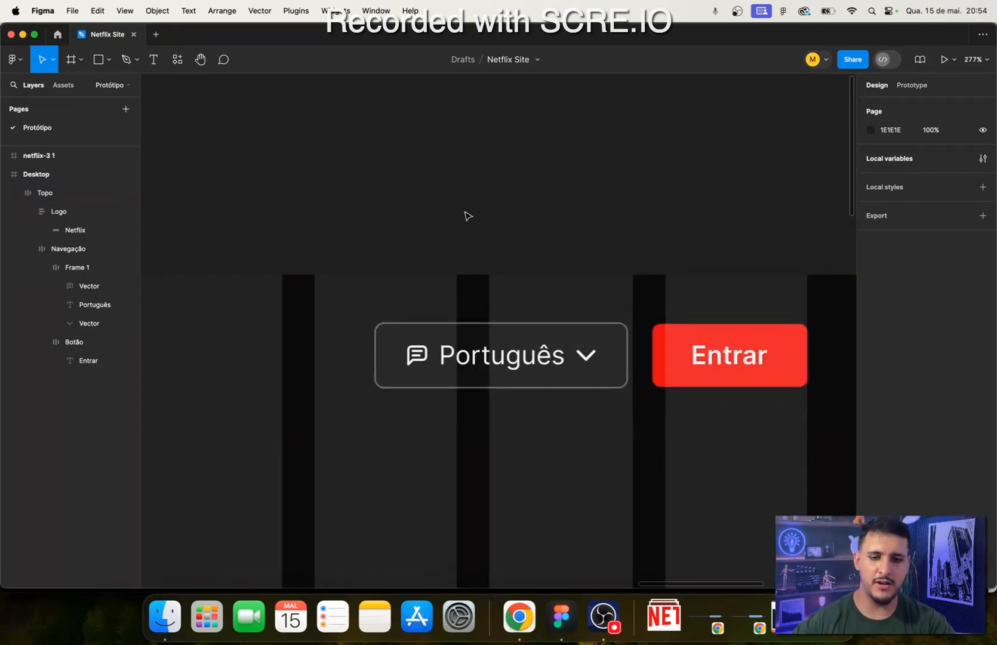
pyautogui.hotkey('ctrl', 'g')
pyautogui.scroll(-10, 467, 230)
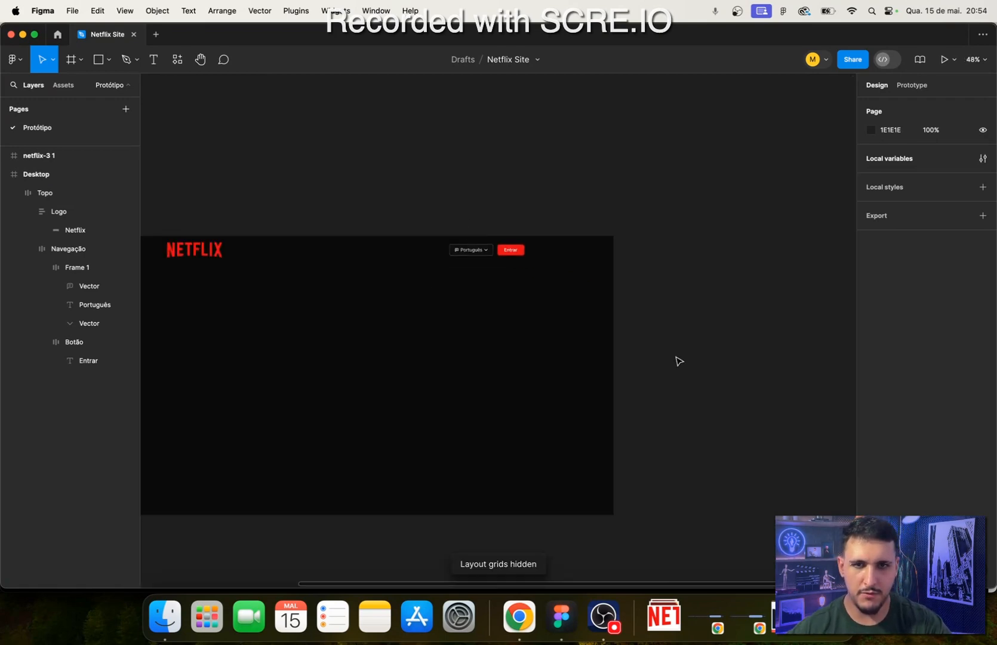
pyautogui.moveTo(642, 343); pyautogui.dragTo(772, 344)
pyautogui.scroll(3, 559, 342)
pyautogui.moveTo(457, 296); pyautogui.dragTo(528, 325)
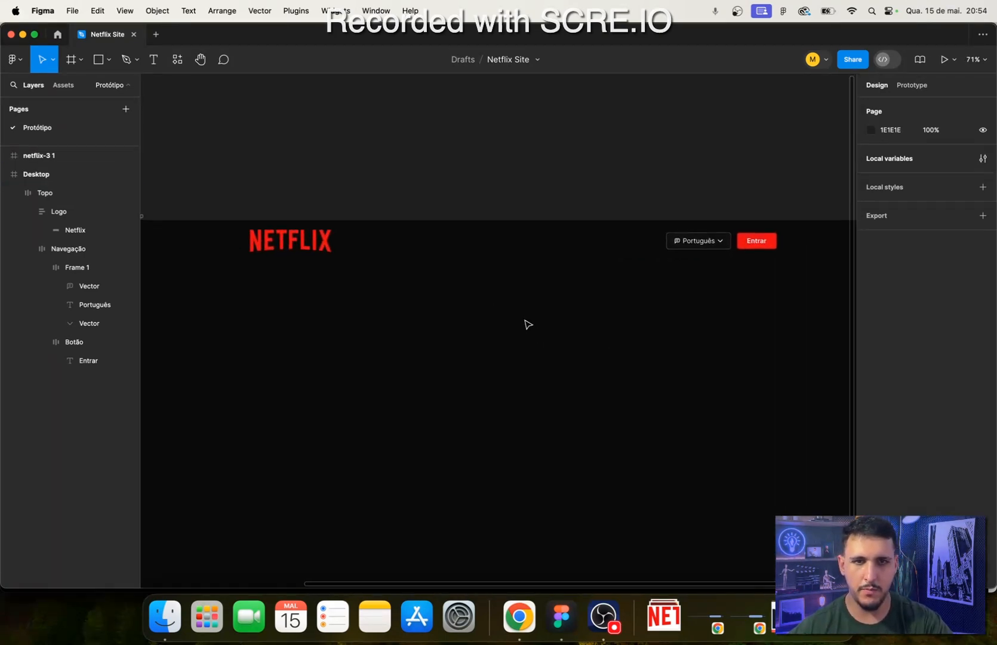
# - Switch to Chrome and examine the section below the header on the Netflix Brasil landing page
pyautogui.click(520, 617)
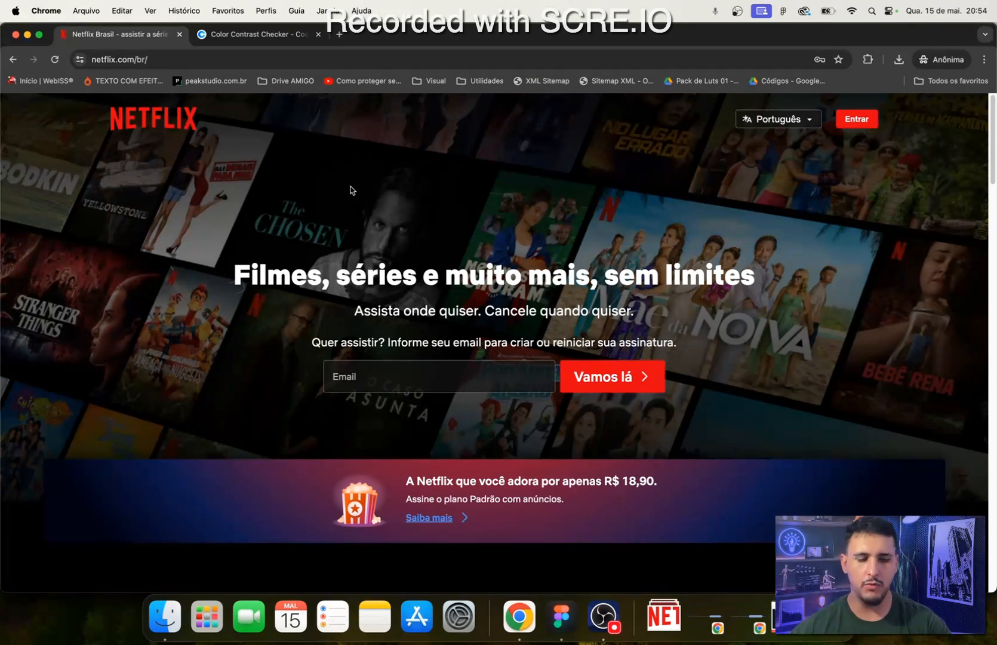
pyautogui.scroll(-1, 351, 186)
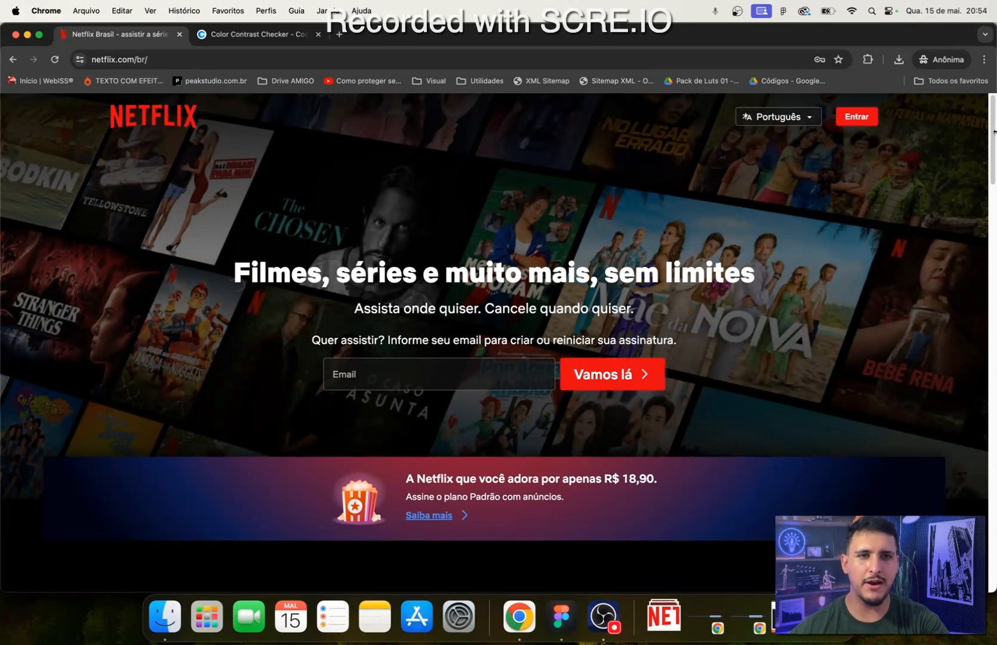
pyautogui.scroll(1, 855, 295)
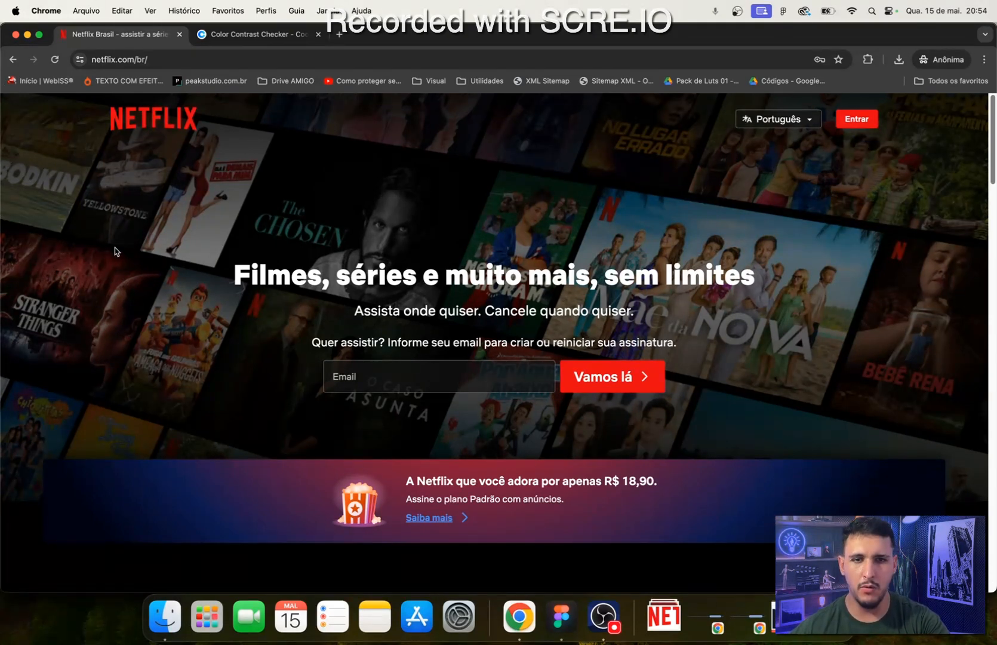
pyautogui.moveTo(122, 249); pyautogui.dragTo(346, 314)
pyautogui.click(564, 239)
# - Return to Figma, extend the Desktop frame downward to a height of about 2029, and collapse the Topo layer
pyautogui.click(575, 630)
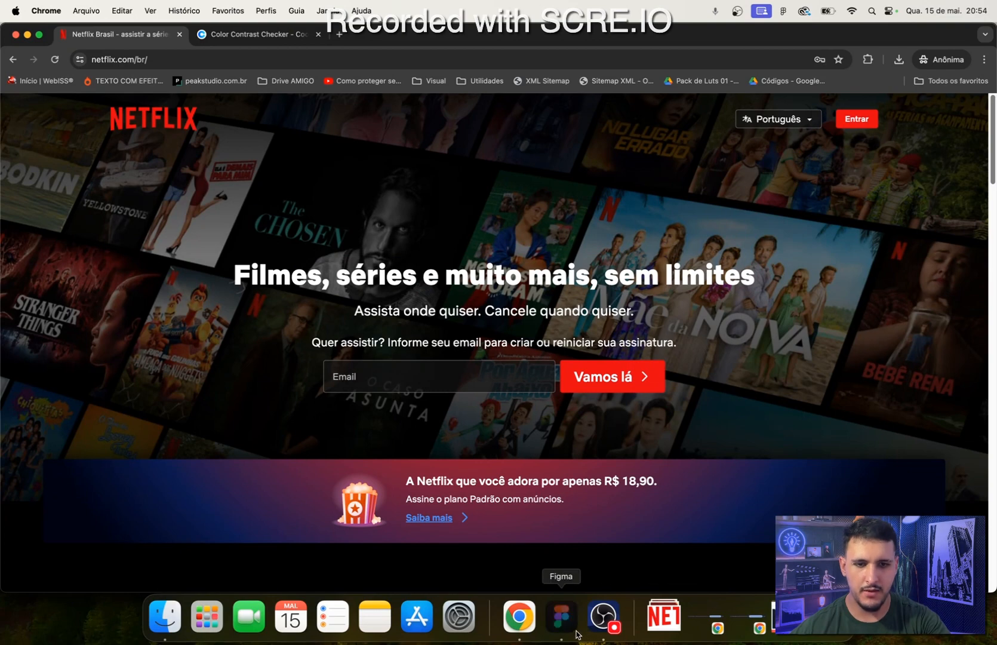
pyautogui.scroll(-2, 380, 421)
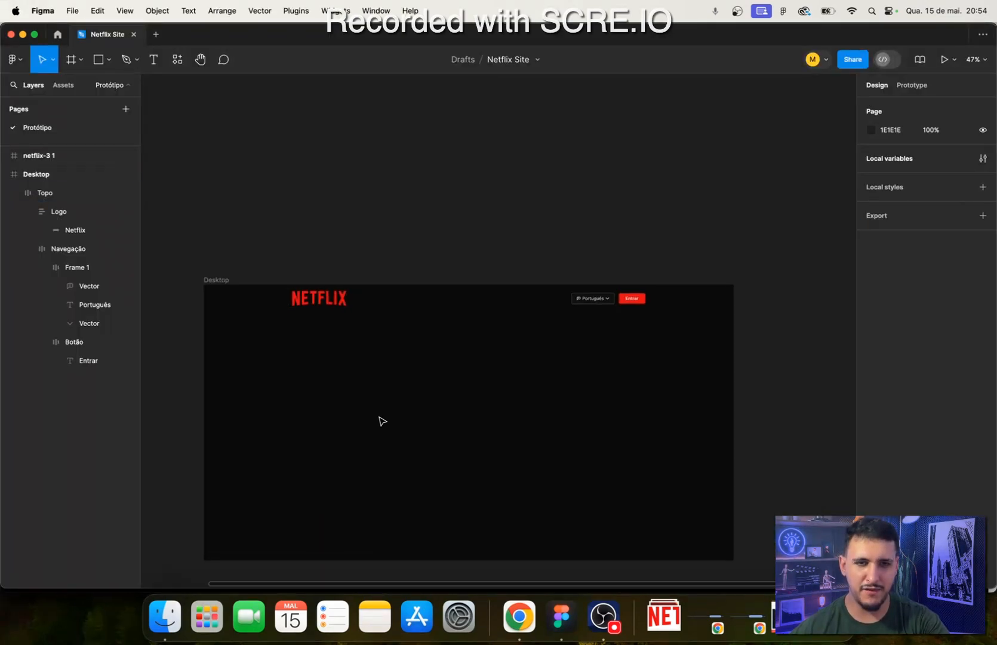
pyautogui.moveTo(383, 408); pyautogui.dragTo(408, 265)
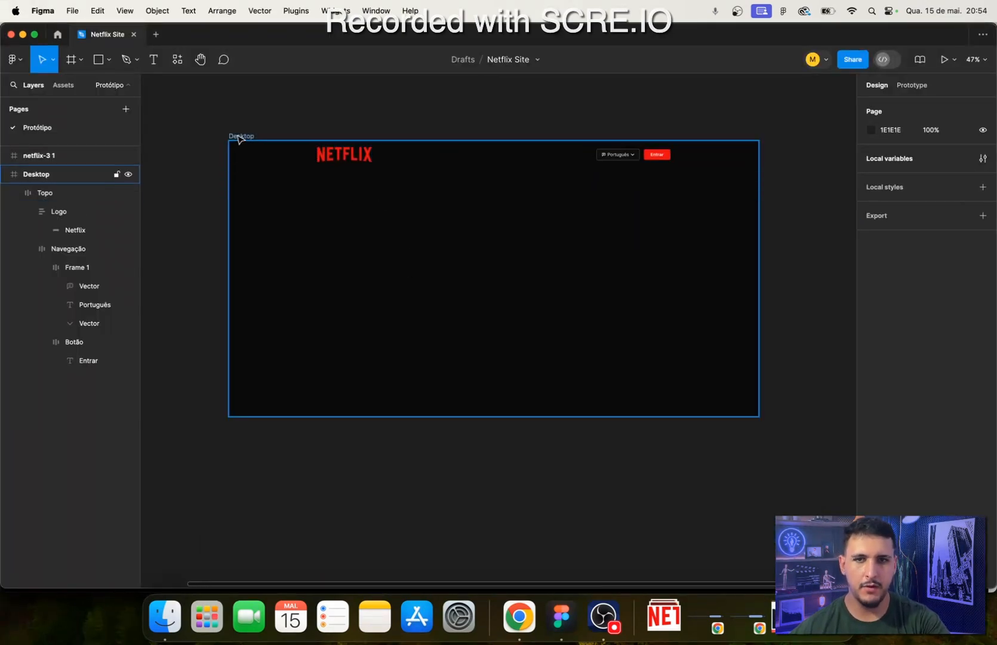
pyautogui.click(238, 137)
pyautogui.moveTo(578, 434); pyautogui.dragTo(579, 525)
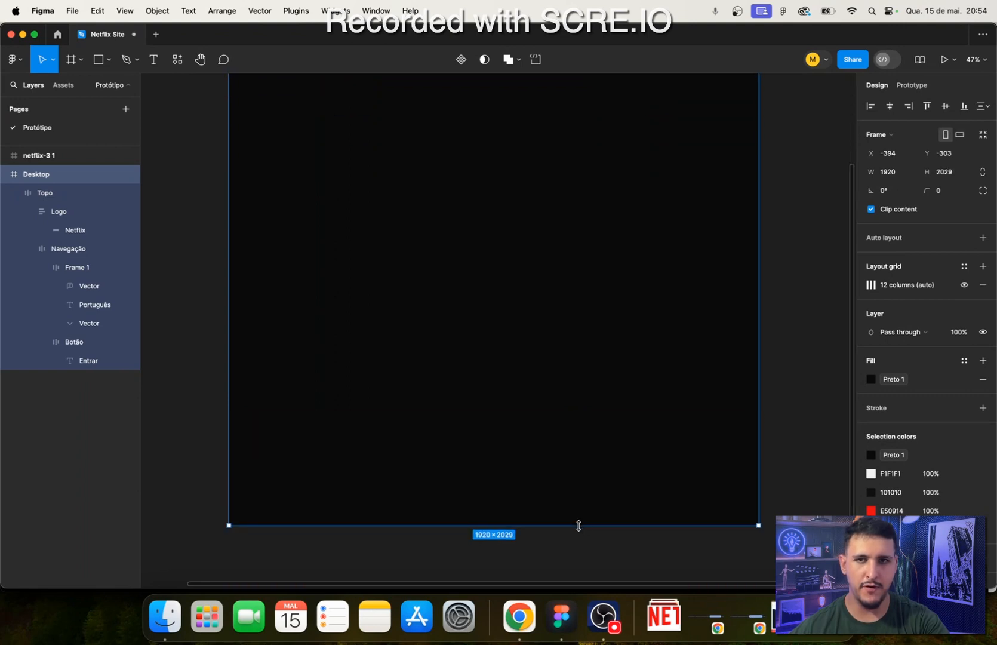
pyautogui.scroll(5, 526, 543)
pyautogui.click(13, 194)
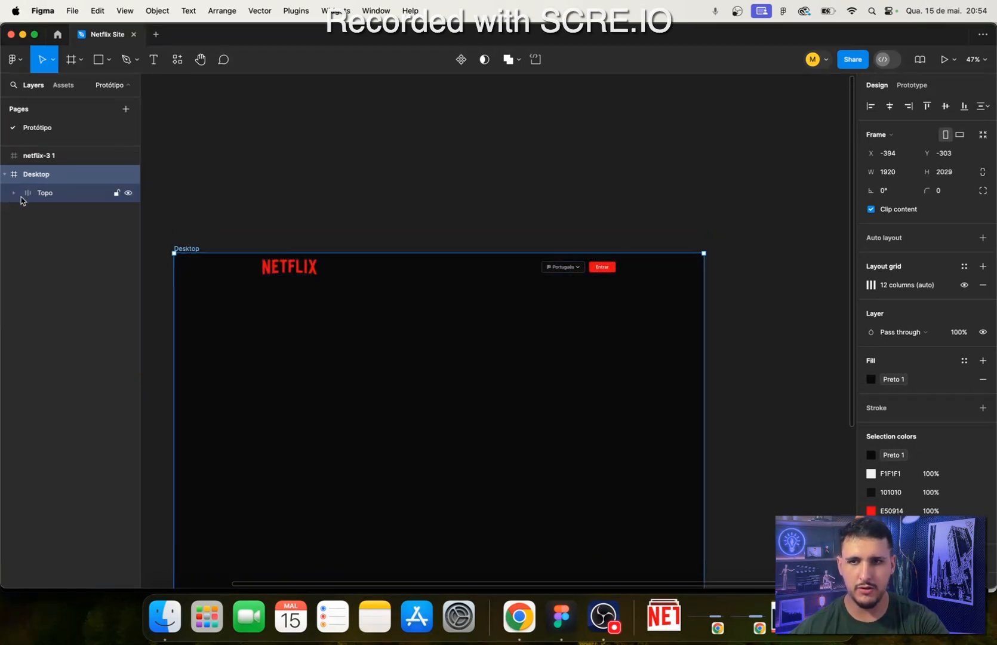
pyautogui.press('Escape')
# - Draw a full-width frame of about 1920 × 961 below the header inside the Desktop frame
pyautogui.scroll(-3, 292, 372)
pyautogui.press('f')
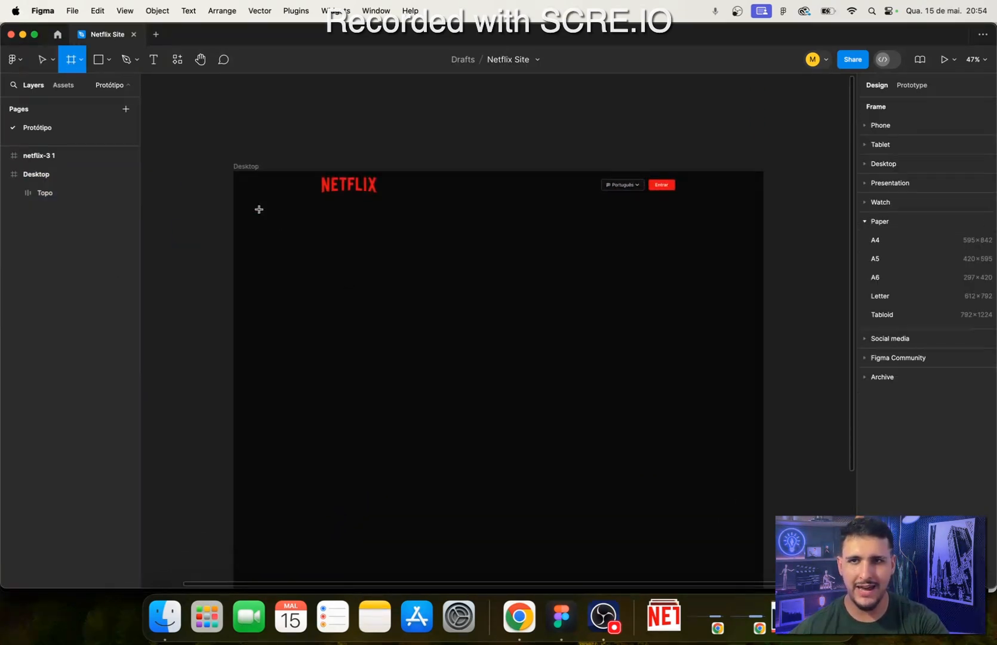
pyautogui.moveTo(235, 216); pyautogui.dragTo(764, 482)
pyautogui.click(905, 177)
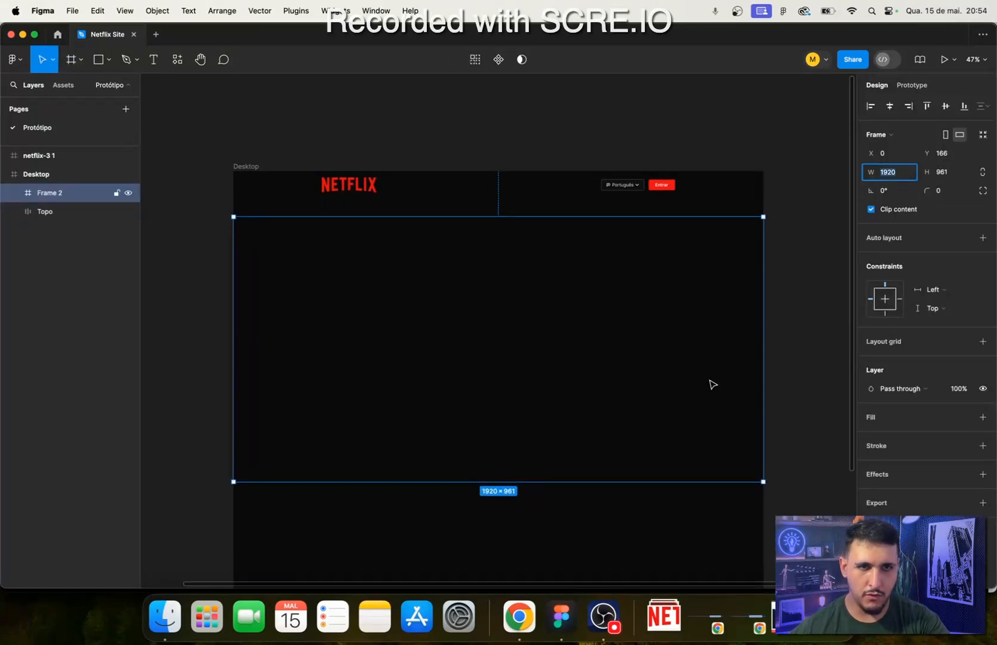
# - Add auto layout to the new frame below the header, keeping its width set to hug contents
pyautogui.click(983, 238)
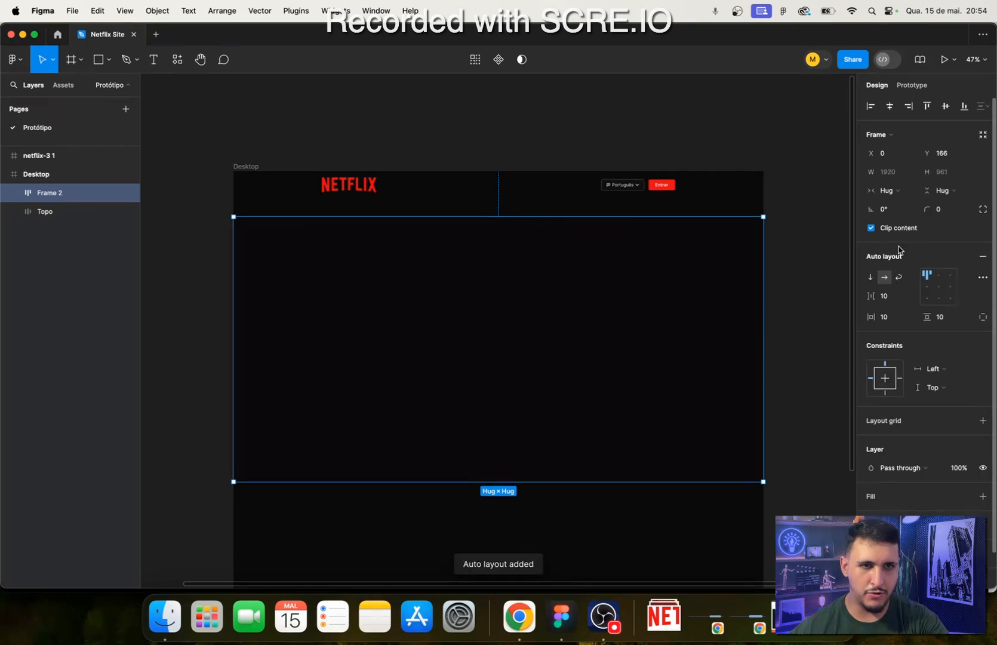
pyautogui.click(910, 173)
pyautogui.click(911, 177)
pyautogui.click(914, 192)
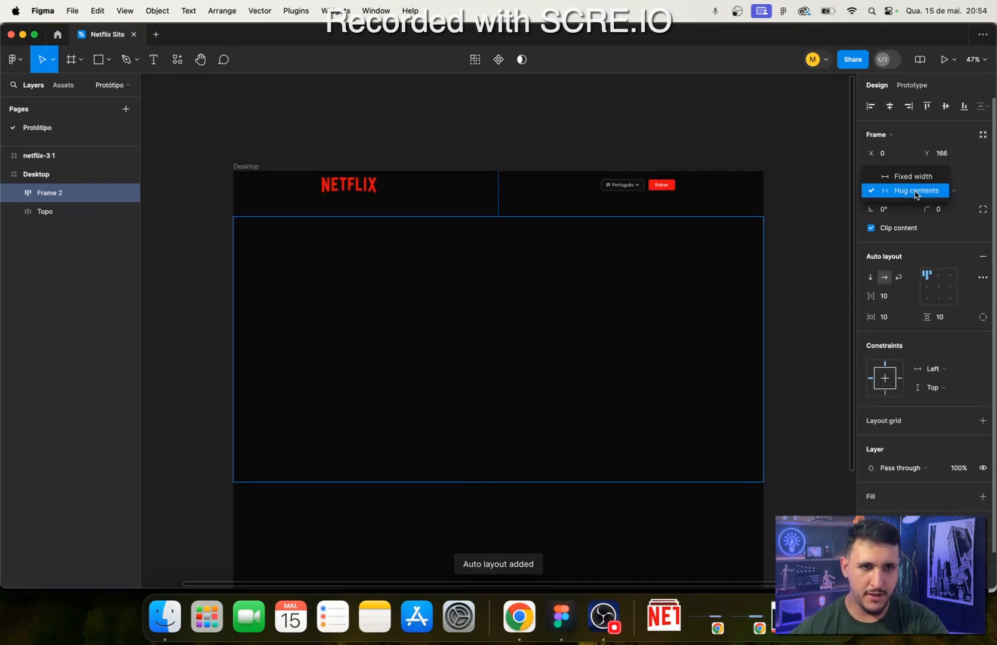
pyautogui.click(928, 191)
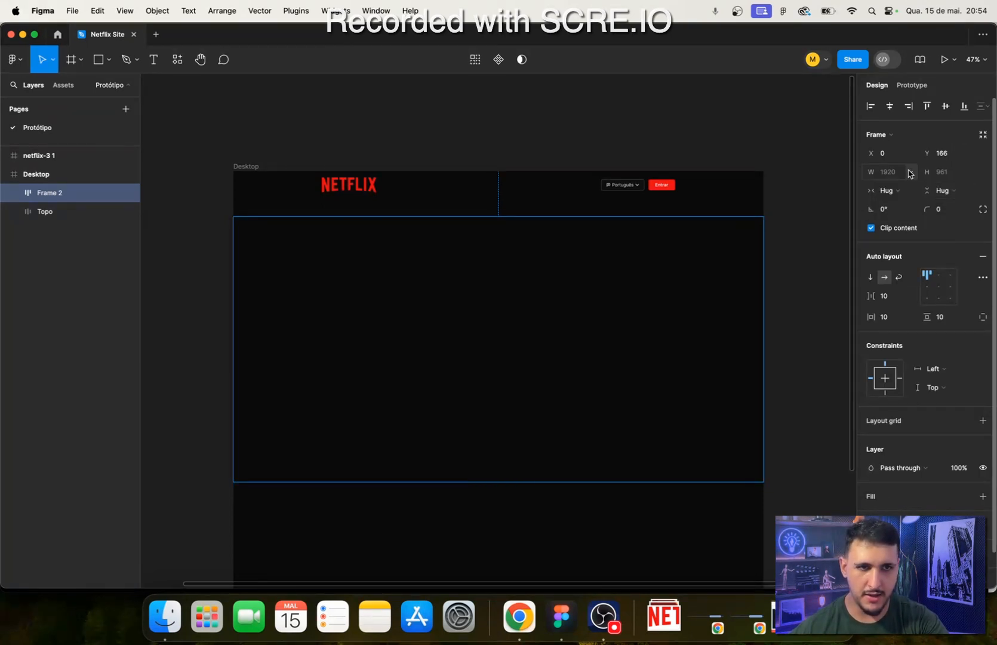
pyautogui.click(909, 174)
pyautogui.click(910, 173)
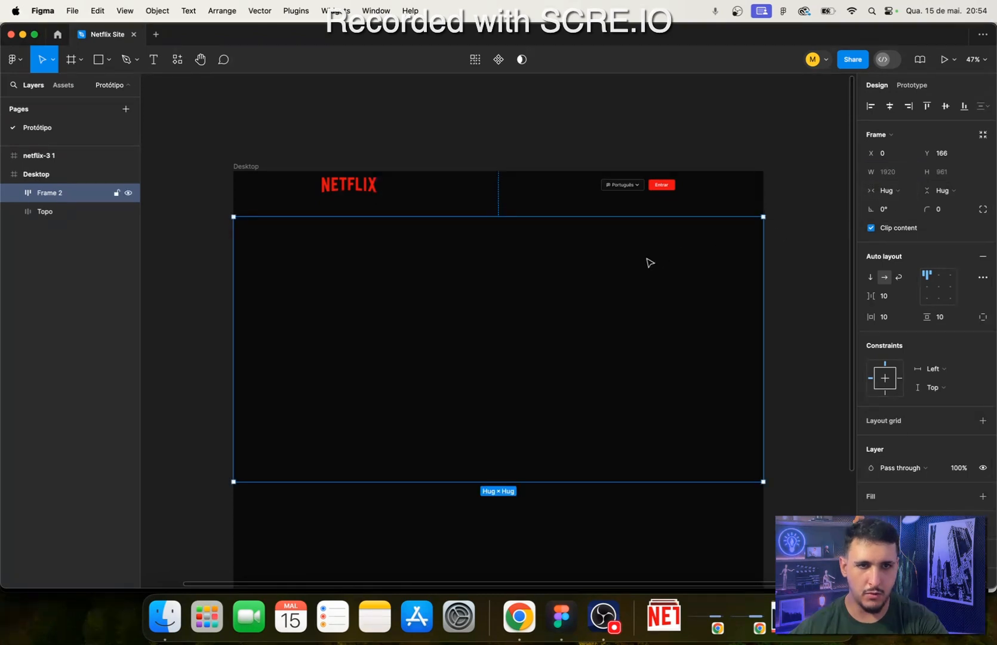
# - Switch the frame's vertical sizing to fixed height and set the height to 900
pyautogui.click(963, 192)
pyautogui.click(943, 192)
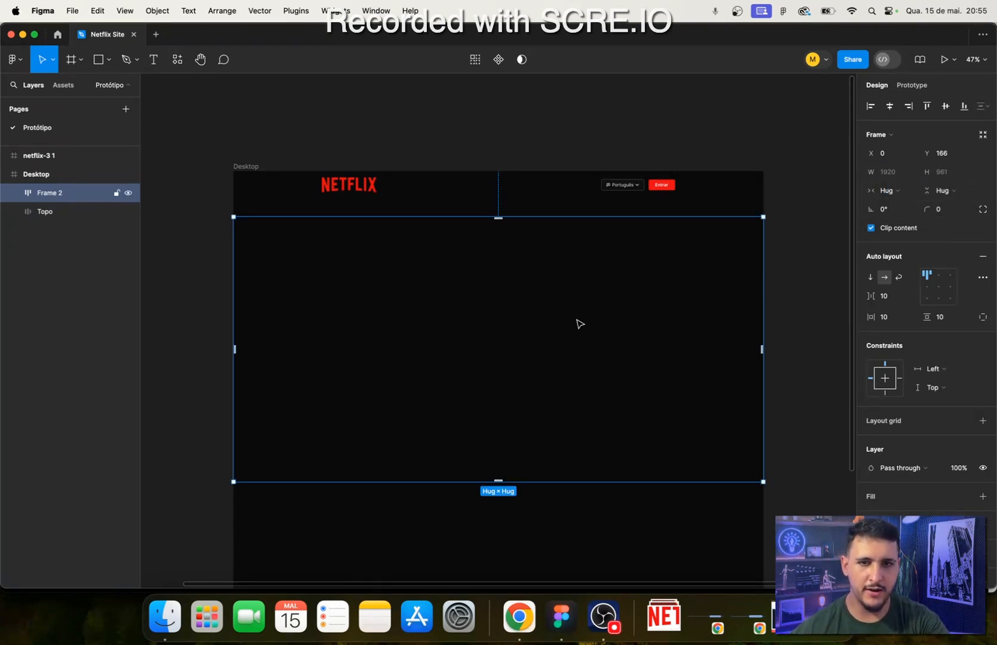
pyautogui.click(963, 191)
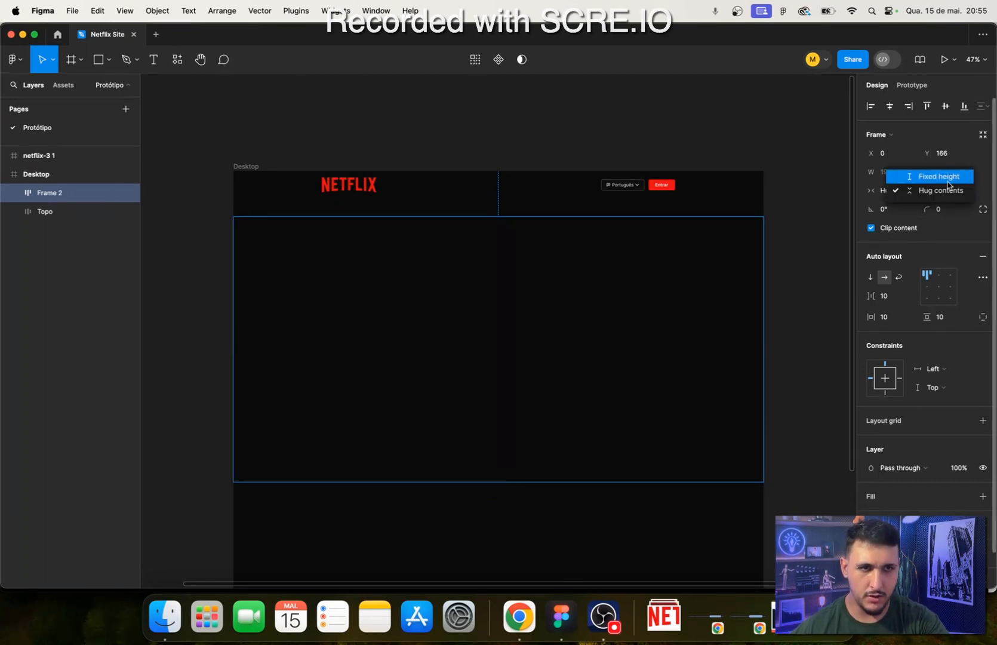
pyautogui.click(939, 176)
pyautogui.click(944, 173)
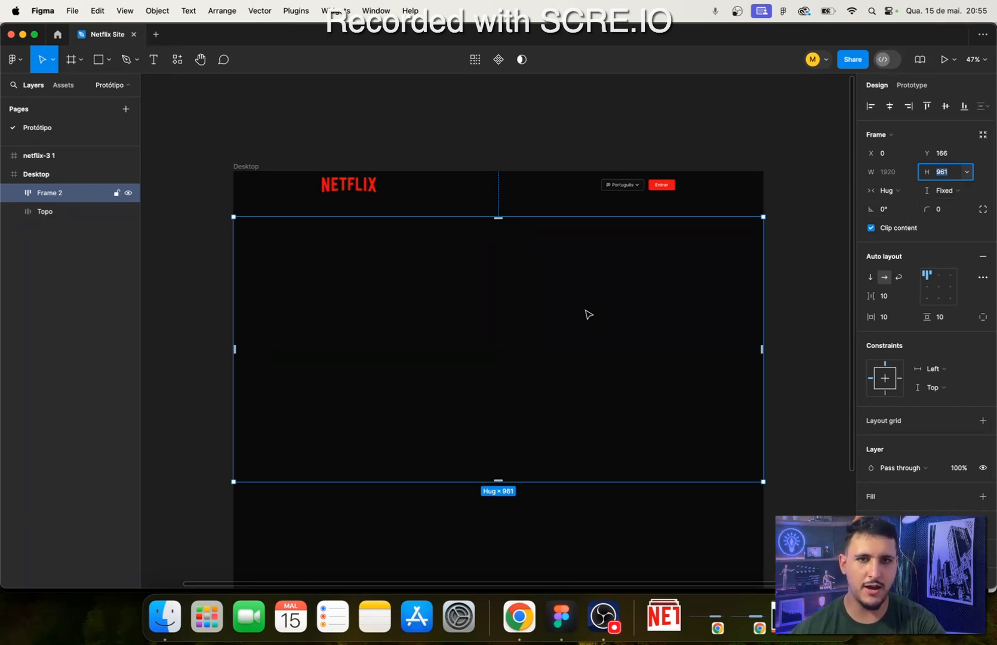
pyautogui.write('900')
pyautogui.press('Return')
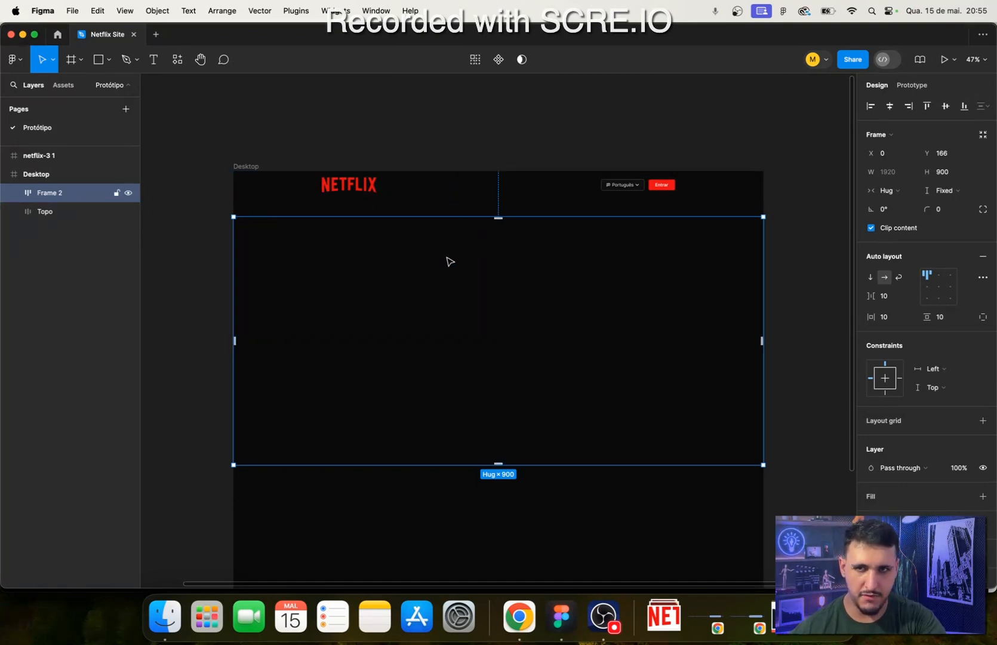
# - Shift the 900-high frame up towards the header and give it a white FFFFFF fill
pyautogui.moveTo(450, 255); pyautogui.dragTo(447, 247)
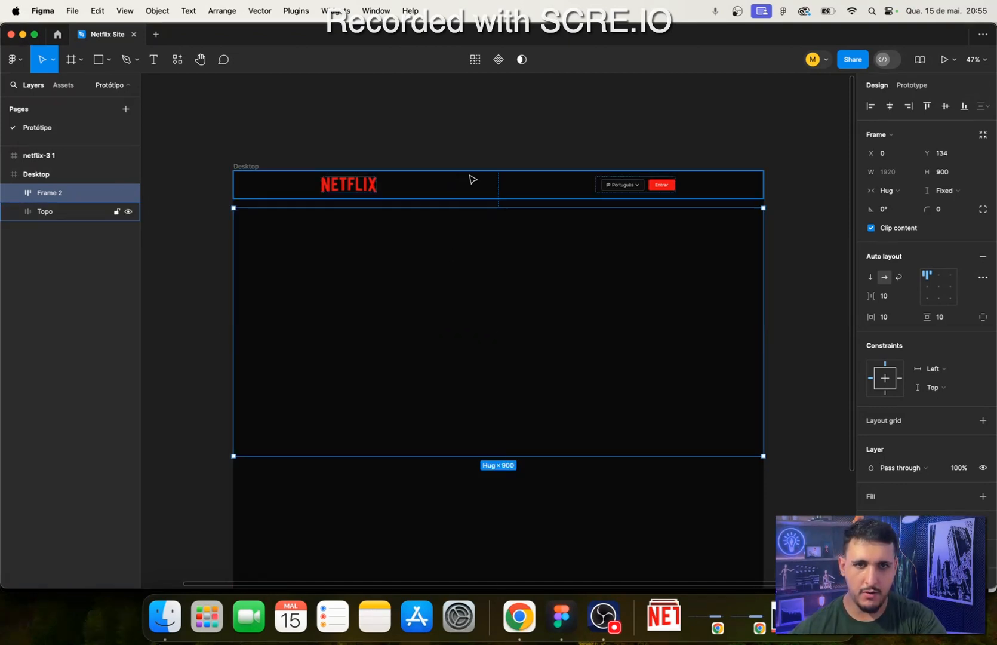
pyautogui.click(982, 496)
pyautogui.moveTo(426, 263)
pyautogui.mouseDown()
pyautogui.moveTo(428, 236)
pyautogui.moveTo(427, 256)
pyautogui.mouseUp()
# - Order the frame beneath the Topo layer, move it up to the Desktop frame's top edge at Y 0, and centre it horizontally
pyautogui.moveTo(55, 191); pyautogui.dragTo(53, 218)
pyautogui.moveTo(416, 314); pyautogui.dragTo(407, 282)
pyautogui.hscroll(3, 675, 330)
pyautogui.scroll(5, 657, 316)
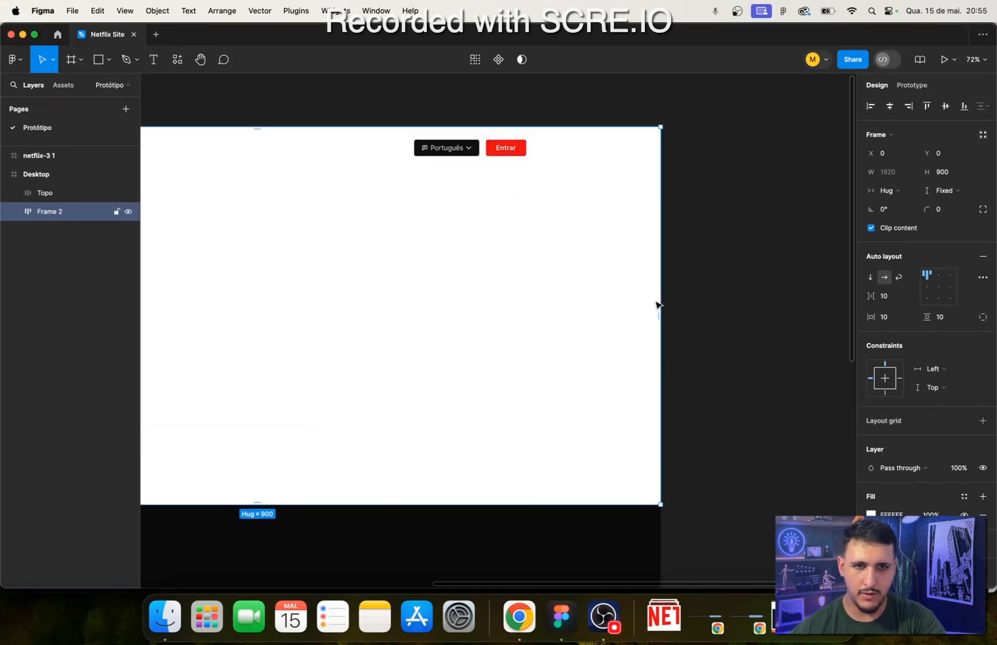
pyautogui.hscroll(-10, 343, 352)
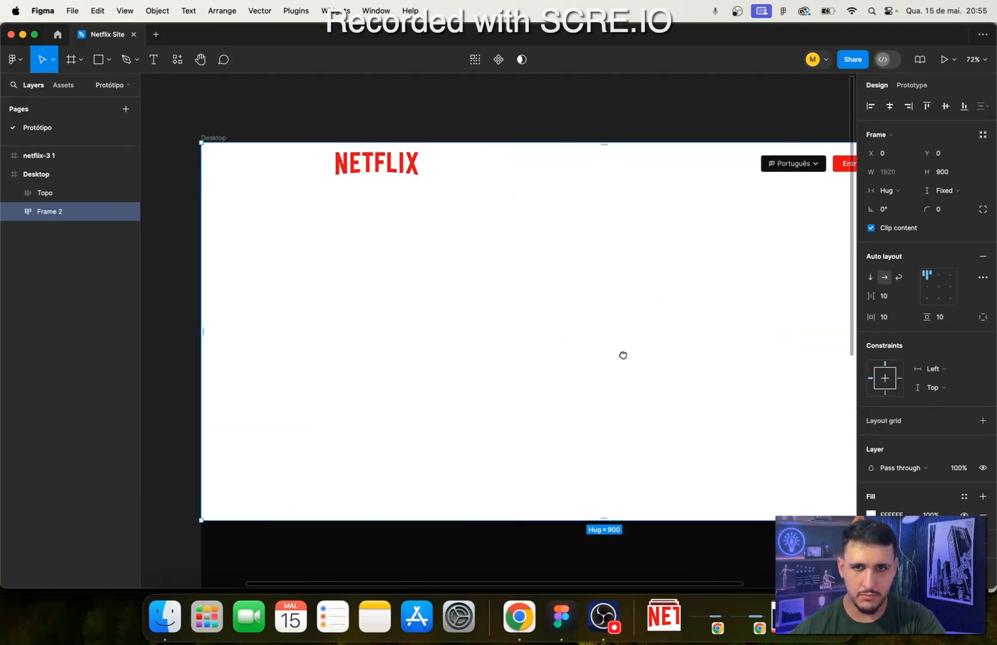
pyautogui.hscroll(3, 624, 354)
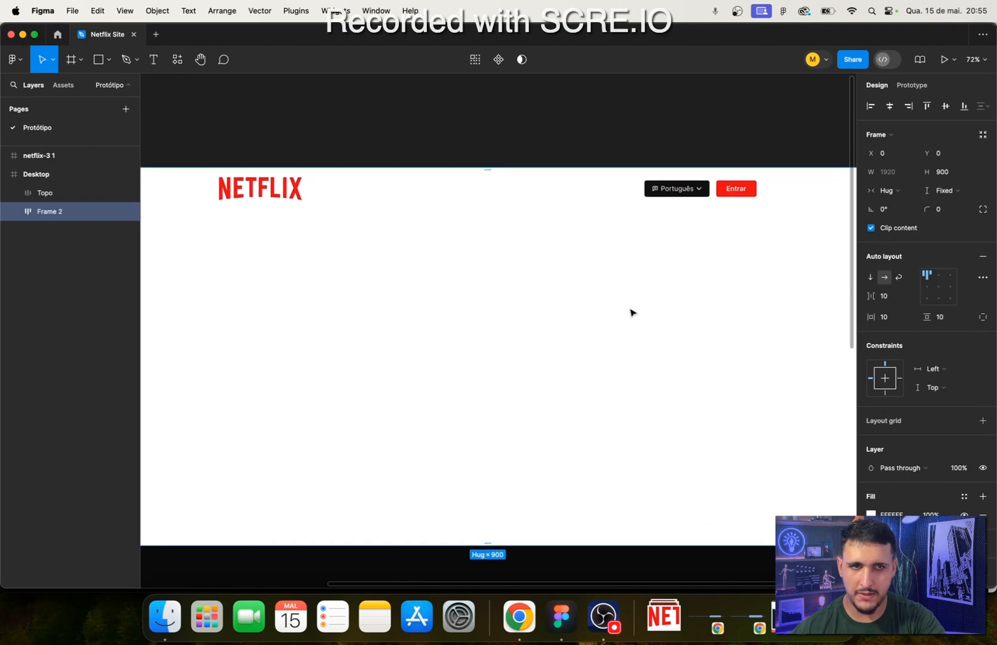
pyautogui.click(889, 107)
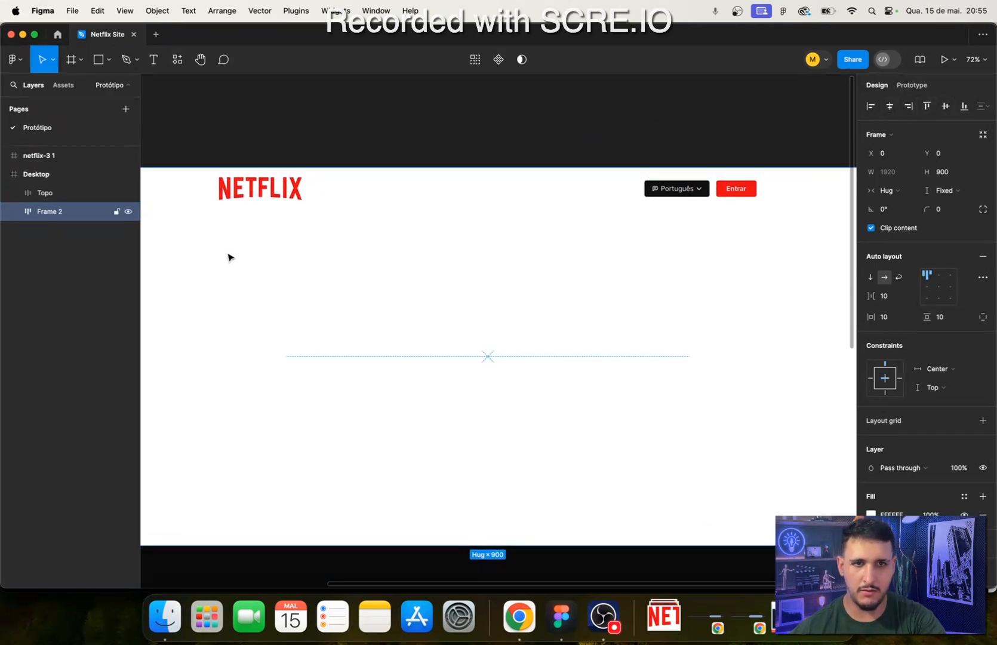
# - Rename the frame beneath Topo as "Dobra 1"
pyautogui.doubleClick(47, 214)
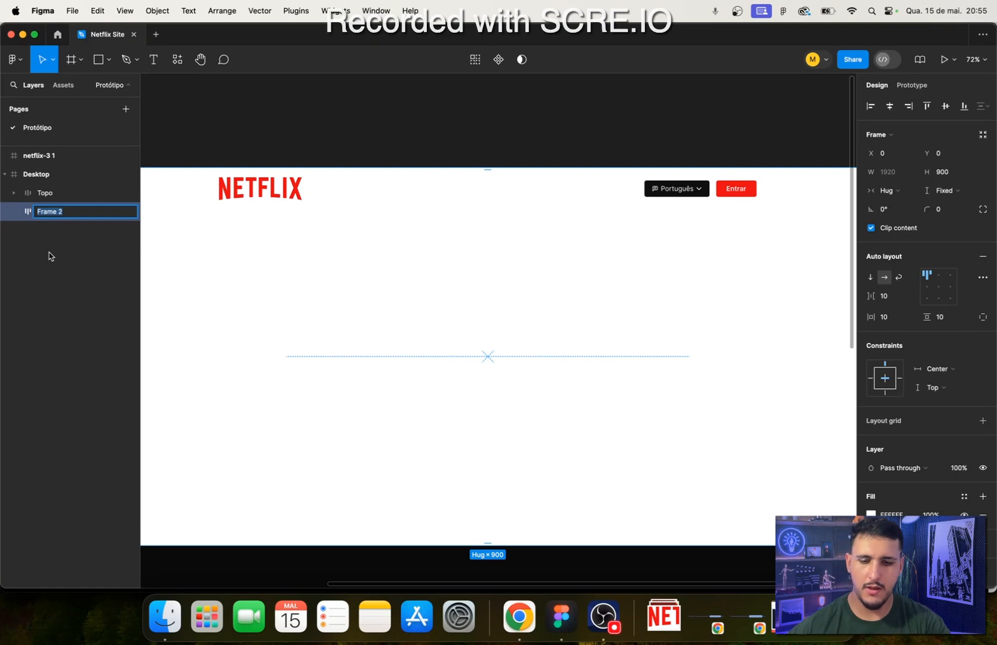
pyautogui.write('D')
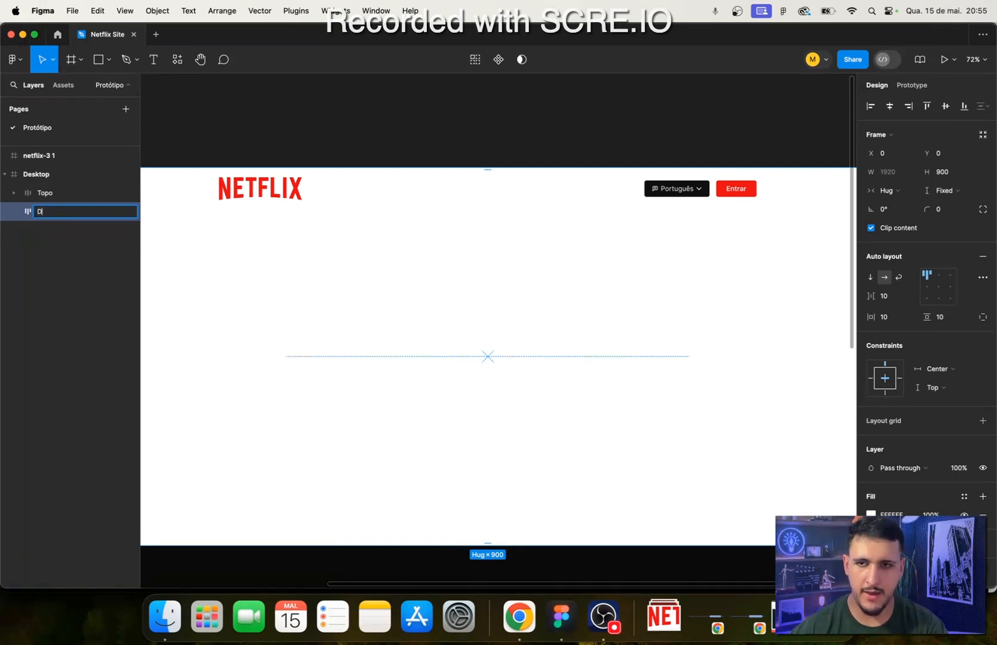
pyautogui.write('obra 1')
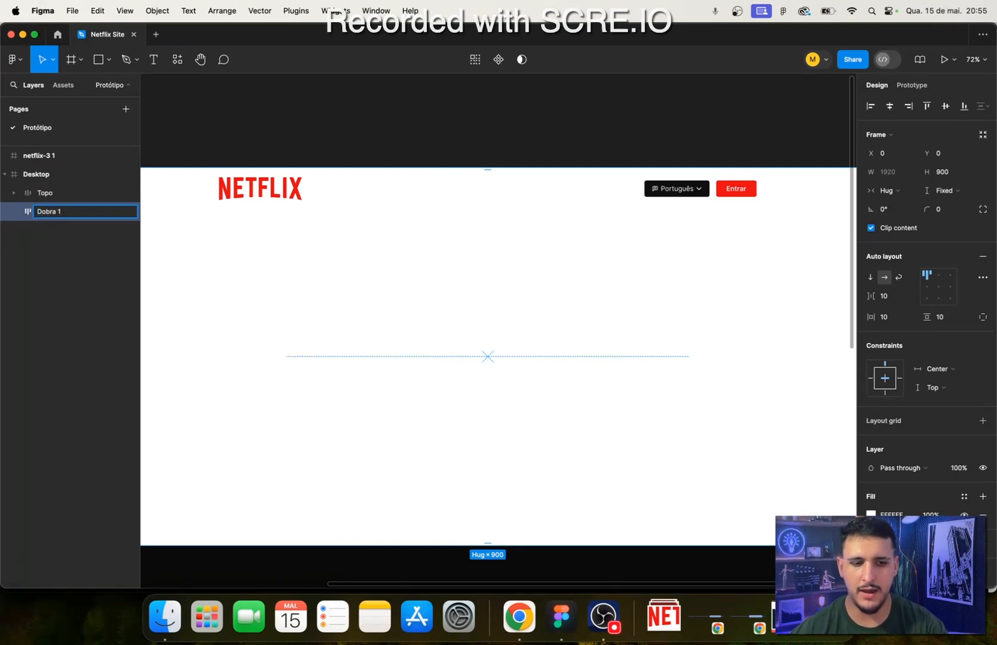
pyautogui.press('Return')
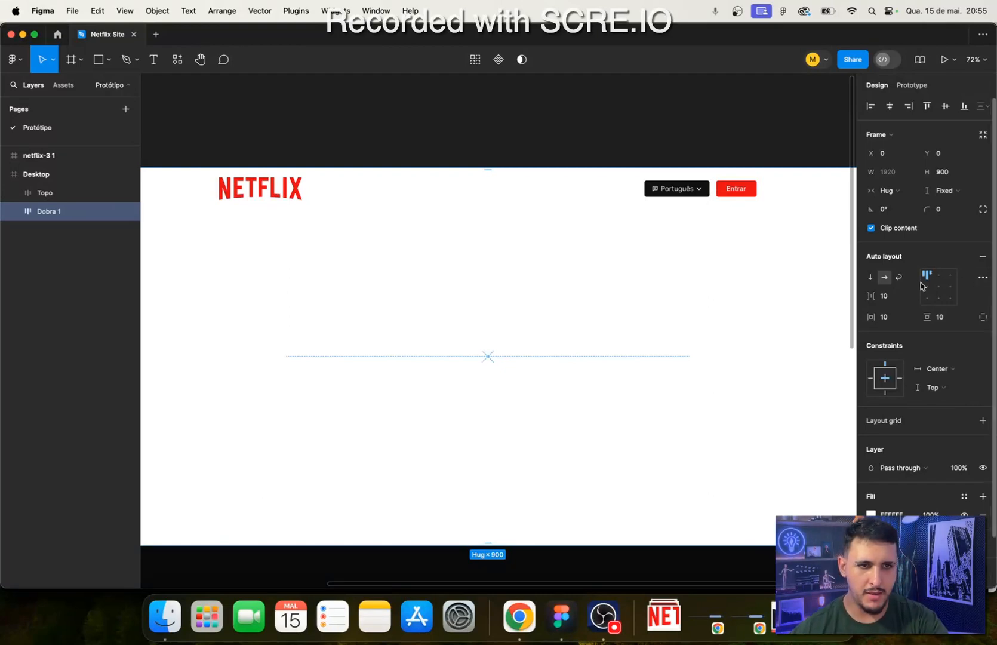
# - Set Dobra 1's auto layout to vertical with centred alignment and remove its white fill
pyautogui.click(938, 289)
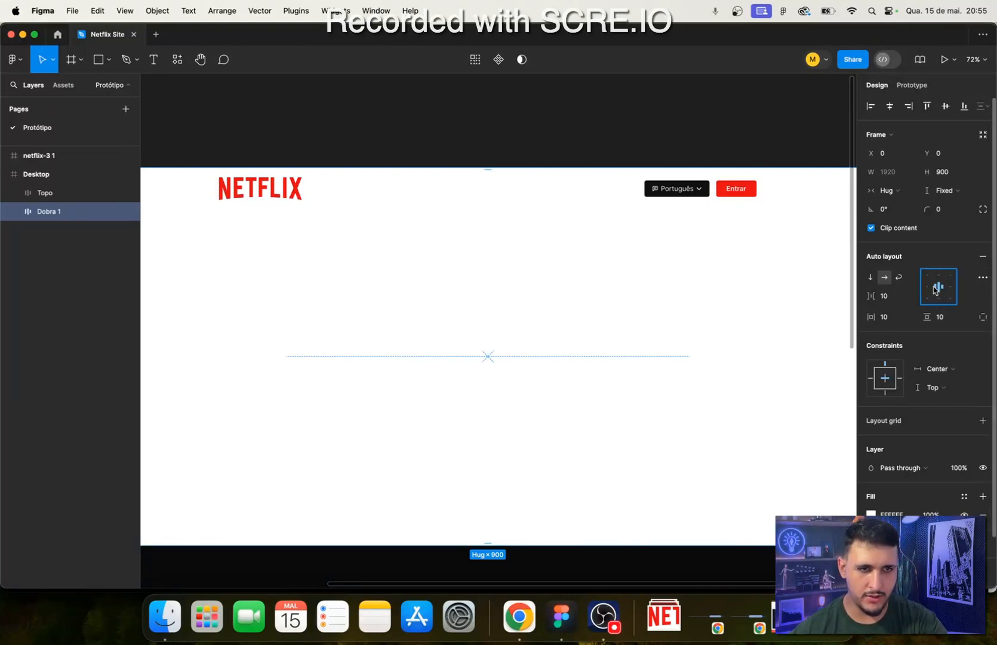
pyautogui.click(871, 278)
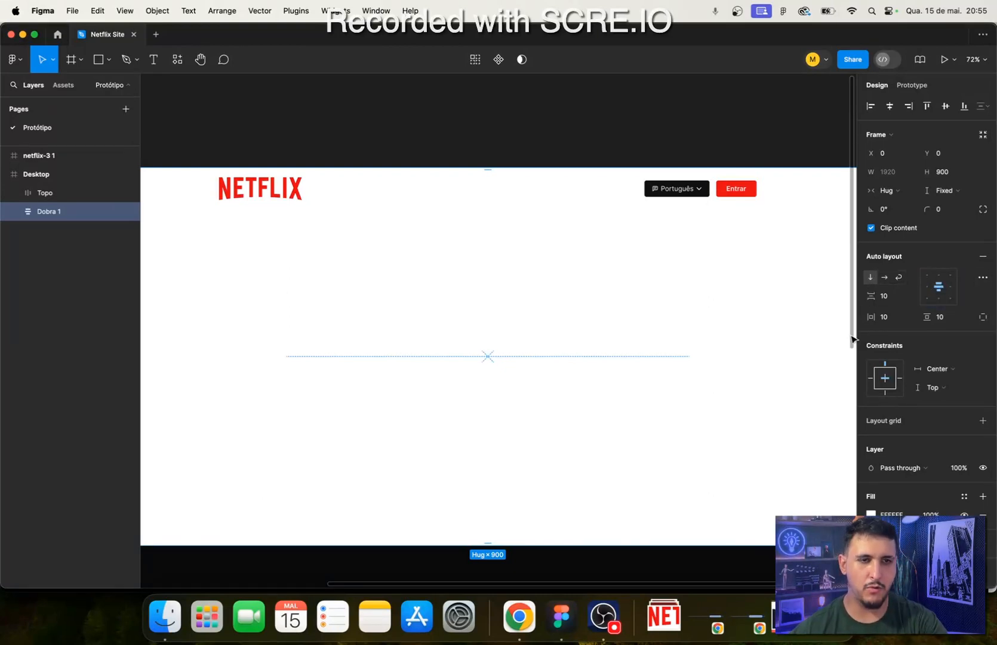
pyautogui.click(942, 295)
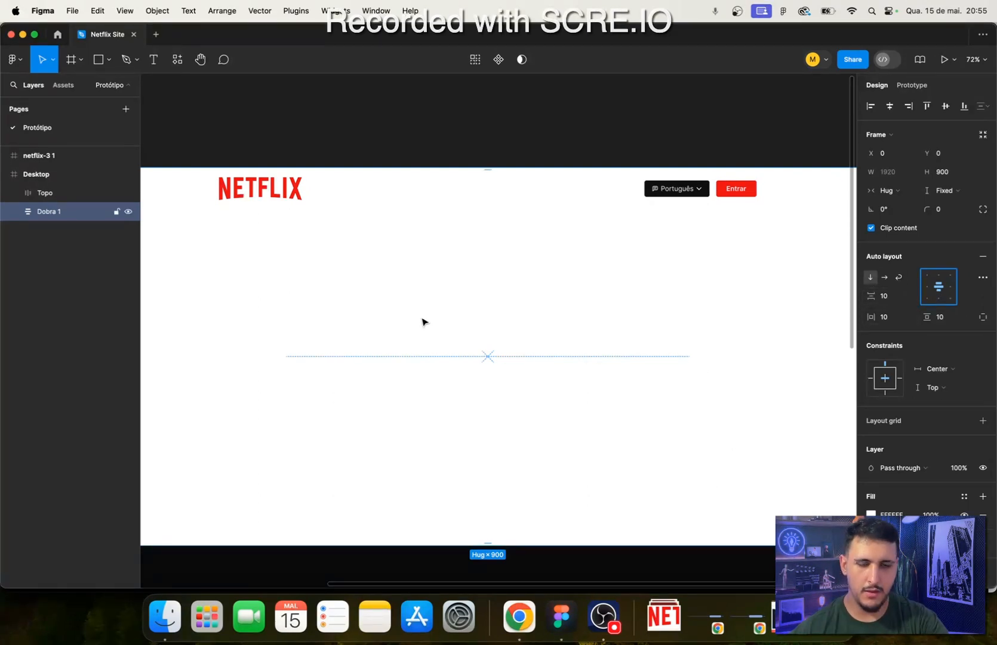
pyautogui.keyDown('ctrl'); pyautogui.scroll(-5, 517, 347); pyautogui.keyUp('ctrl')
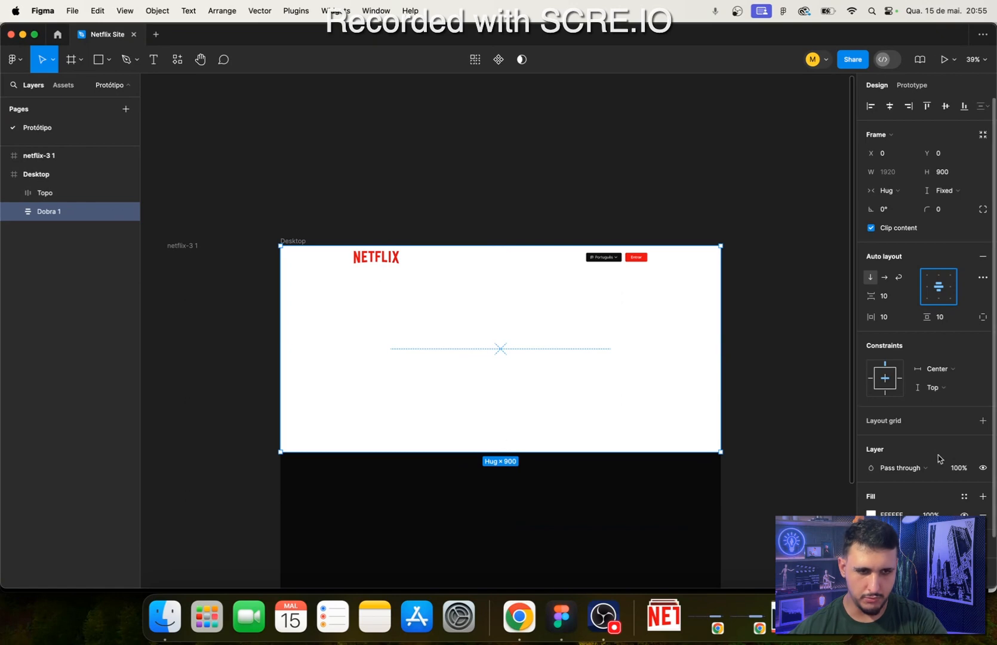
pyautogui.scroll(-2, 937, 455)
pyautogui.click(983, 458)
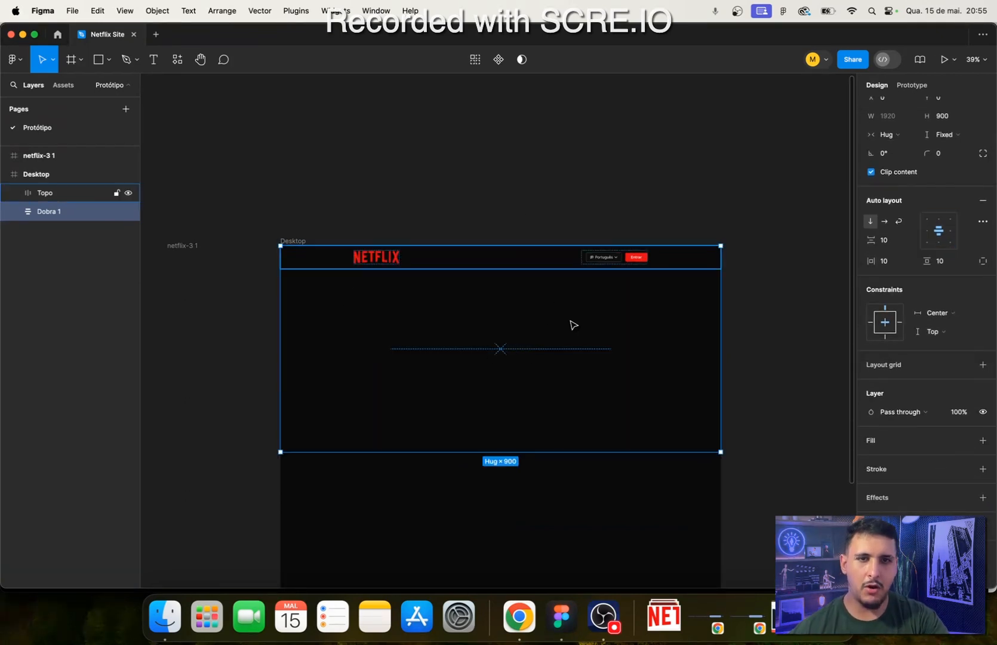
# - Switch to Chrome, inspect the Netflix hero section's code, and open its background image source in a new tab
pyautogui.click(519, 616)
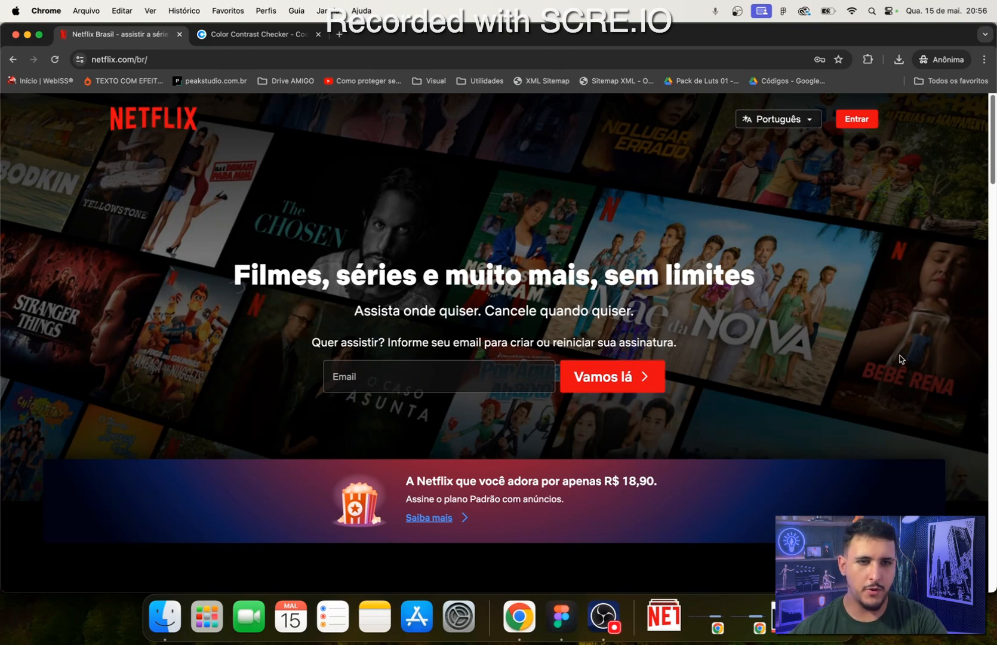
pyautogui.rightClick(900, 359)
pyautogui.click(794, 517)
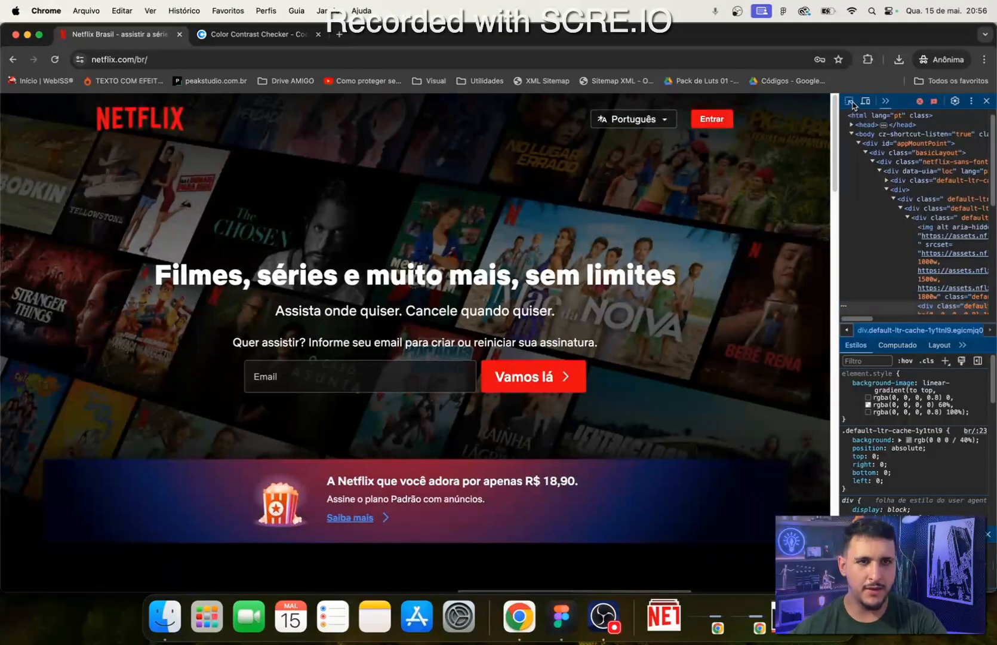
pyautogui.click(849, 101)
pyautogui.click(33, 259)
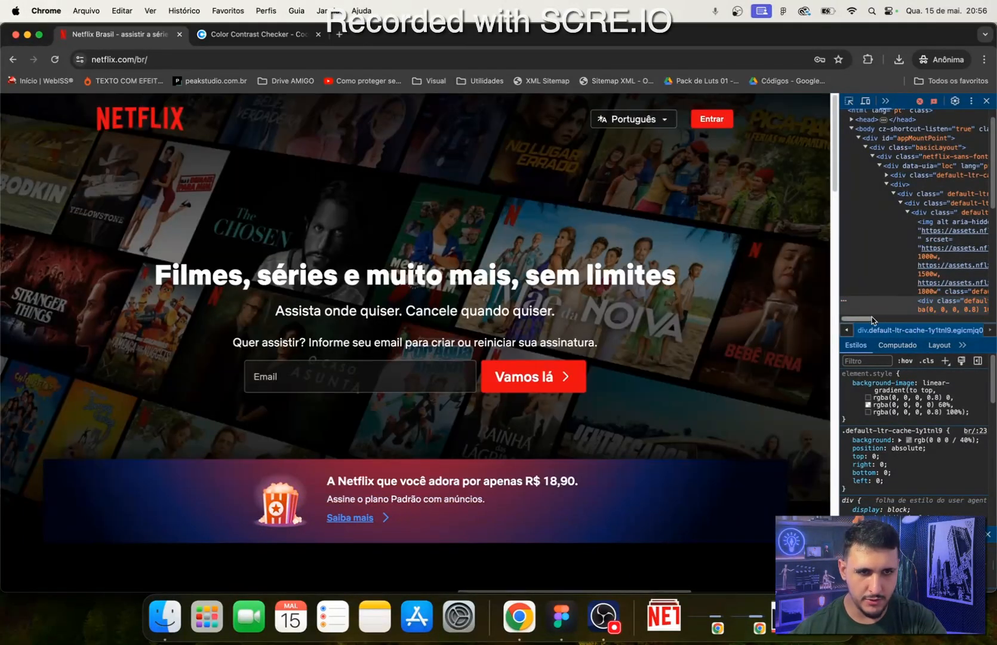
pyautogui.moveTo(866, 319); pyautogui.dragTo(902, 321)
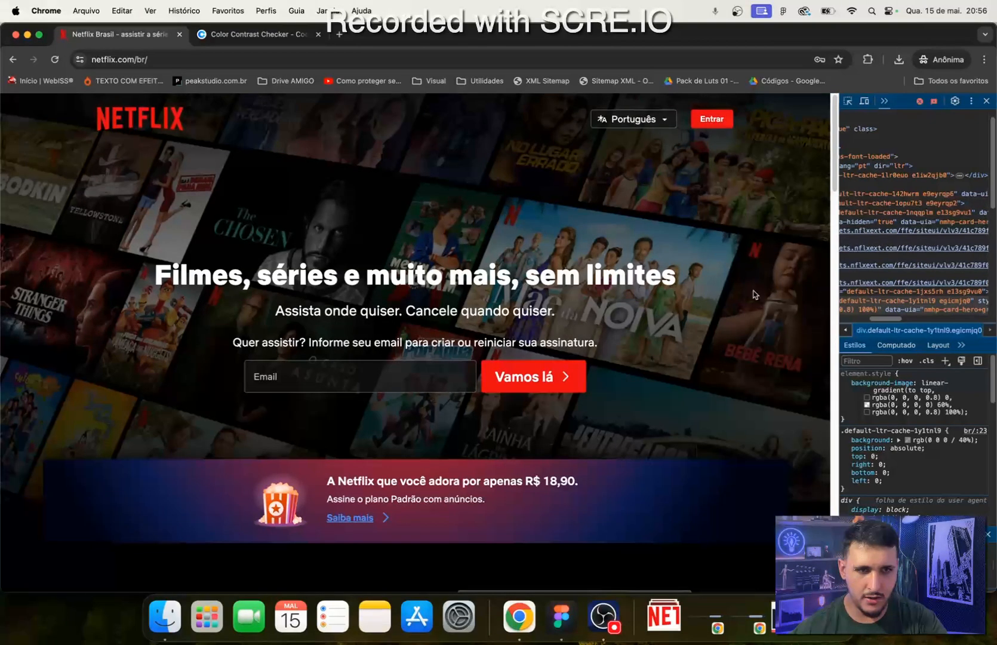
pyautogui.moveTo(833, 294); pyautogui.dragTo(688, 294)
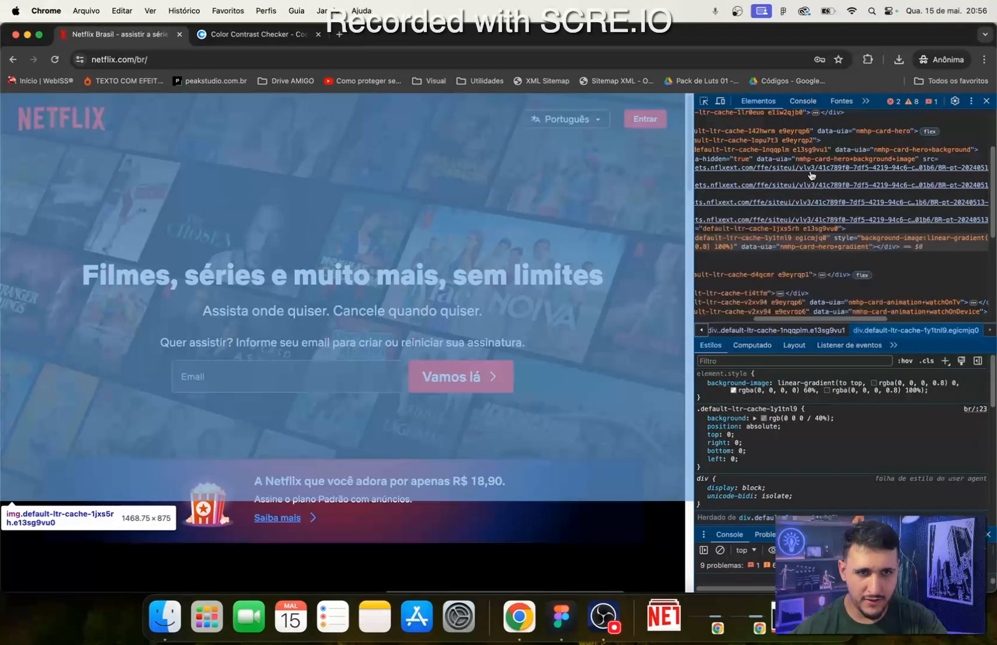
pyautogui.moveTo(812, 171)
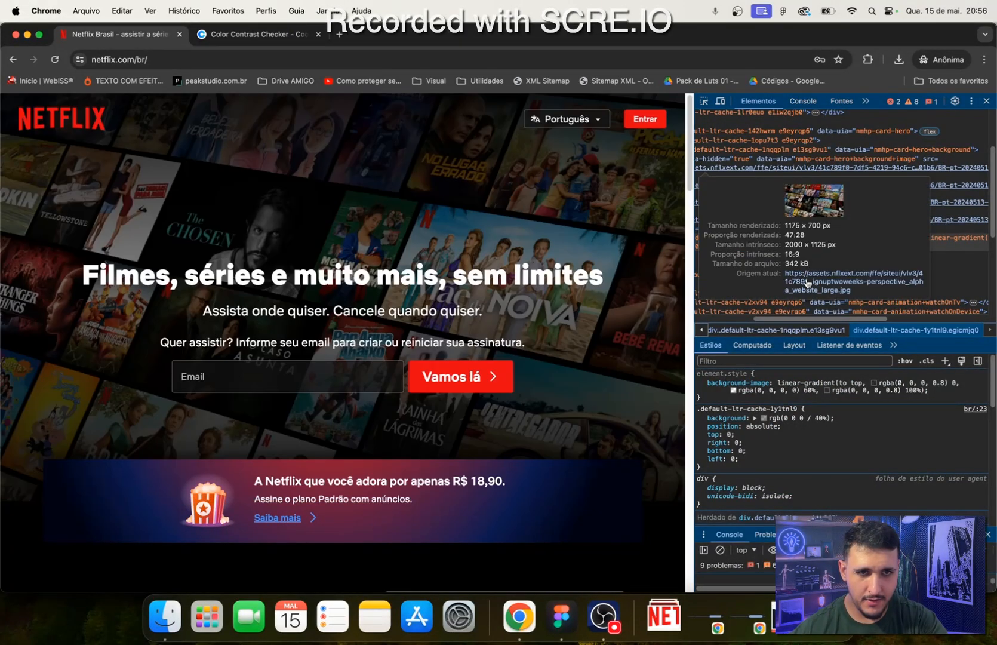
pyautogui.click(807, 283)
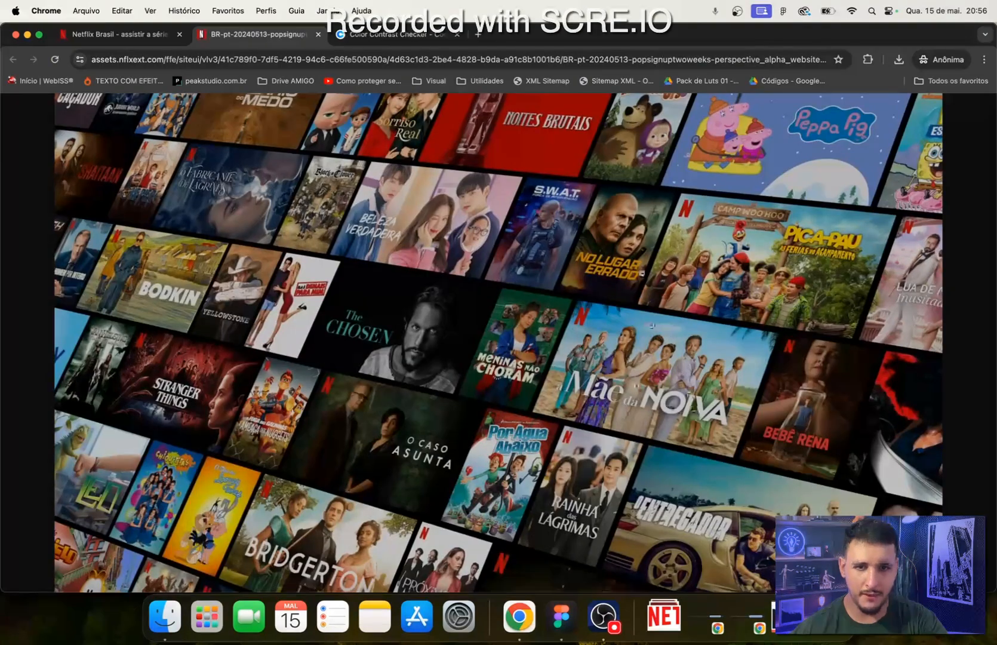
# - Copy the opened hero background image, cancelling the save dialog
pyautogui.click(518, 246)
pyautogui.click(499, 250)
pyautogui.rightClick(420, 307)
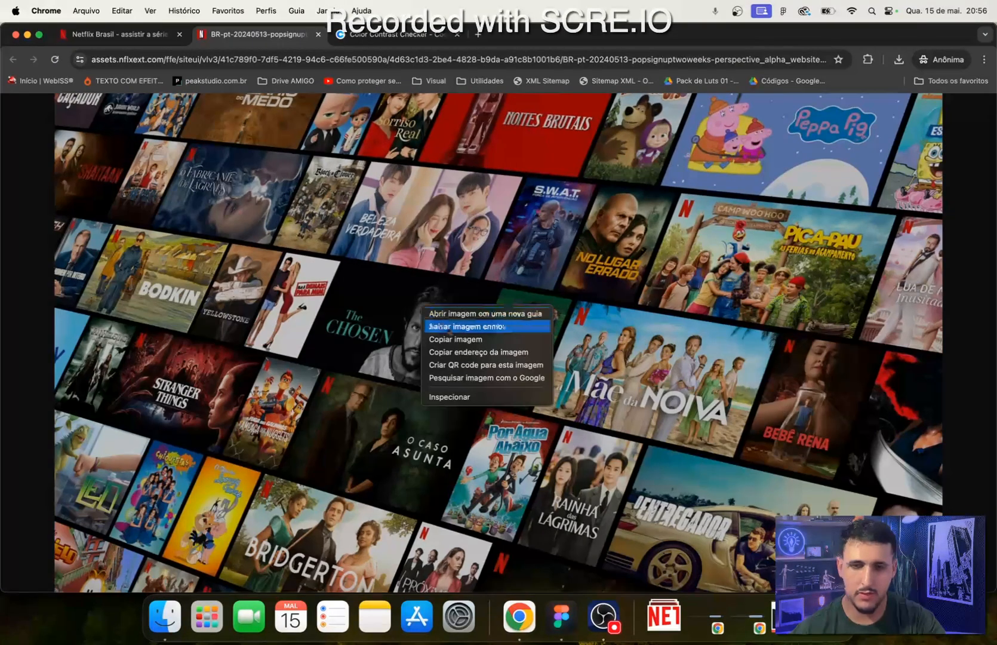
pyautogui.click(460, 322)
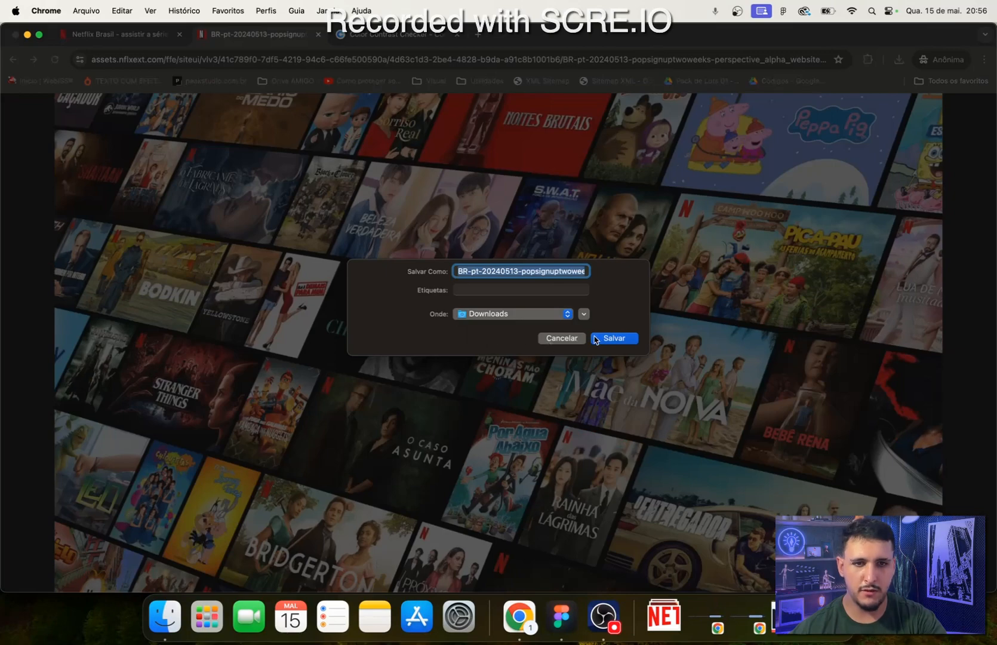
pyautogui.click(560, 339)
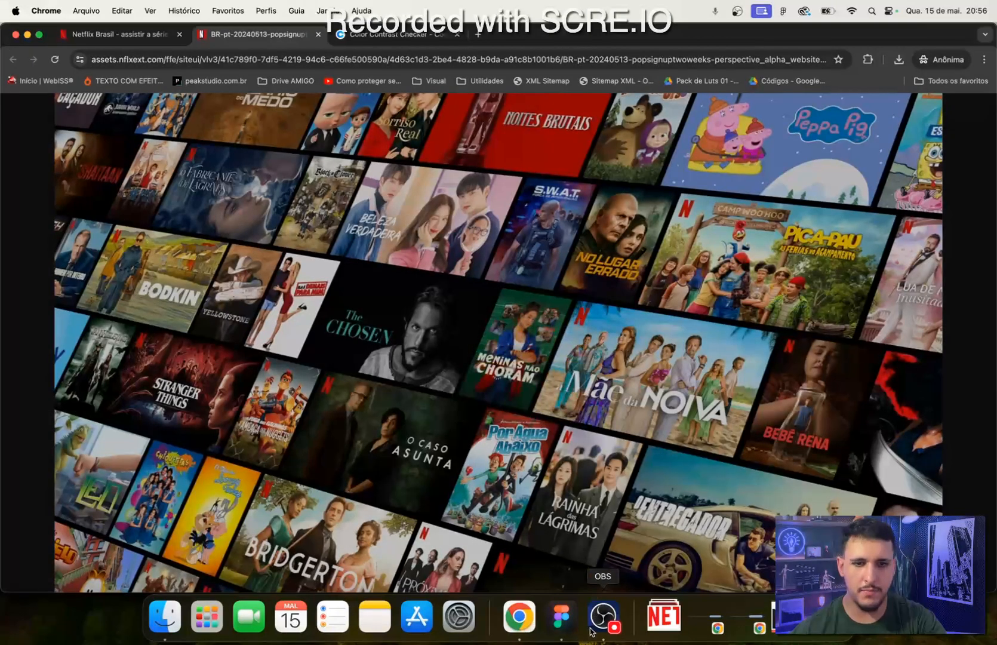
# - Switch back to Figma and paste the copied hero background image into the Dobra 1 frame
pyautogui.click(561, 616)
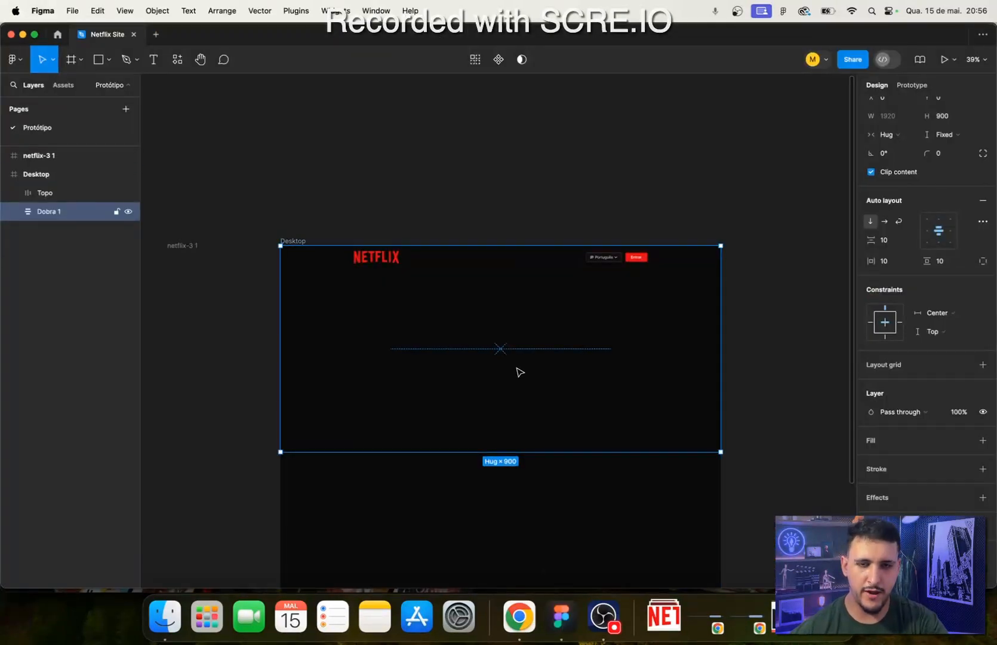
pyautogui.press('super+v')
pyautogui.keyDown('ctrl'); pyautogui.scroll(5, 445, 412); pyautogui.keyUp('ctrl')
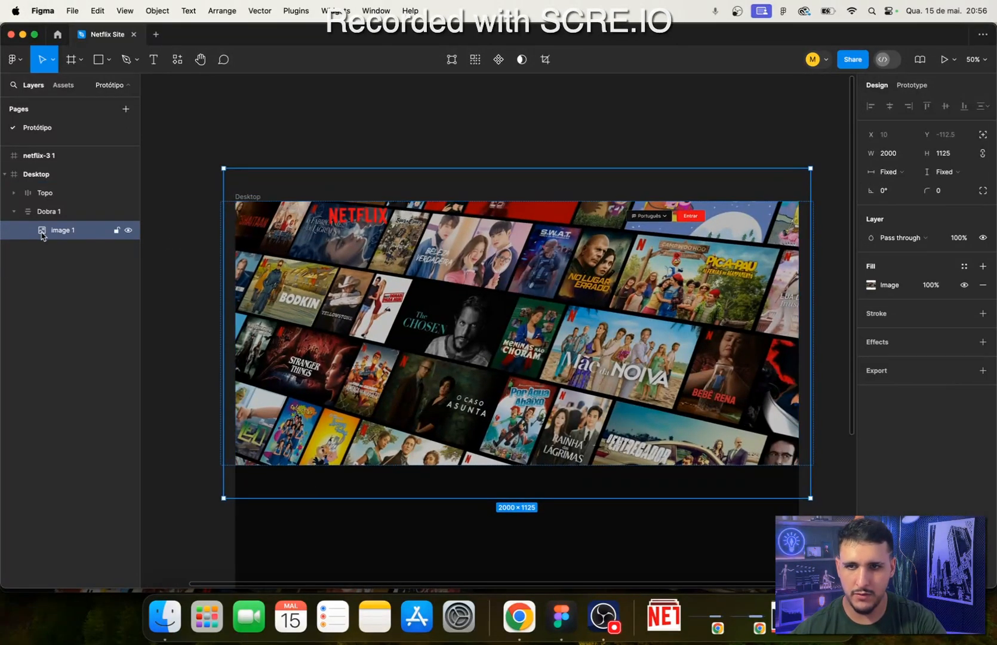
# - Delete the pasted hero image layer from the Dobra 1 frame
pyautogui.doubleClick(63, 231)
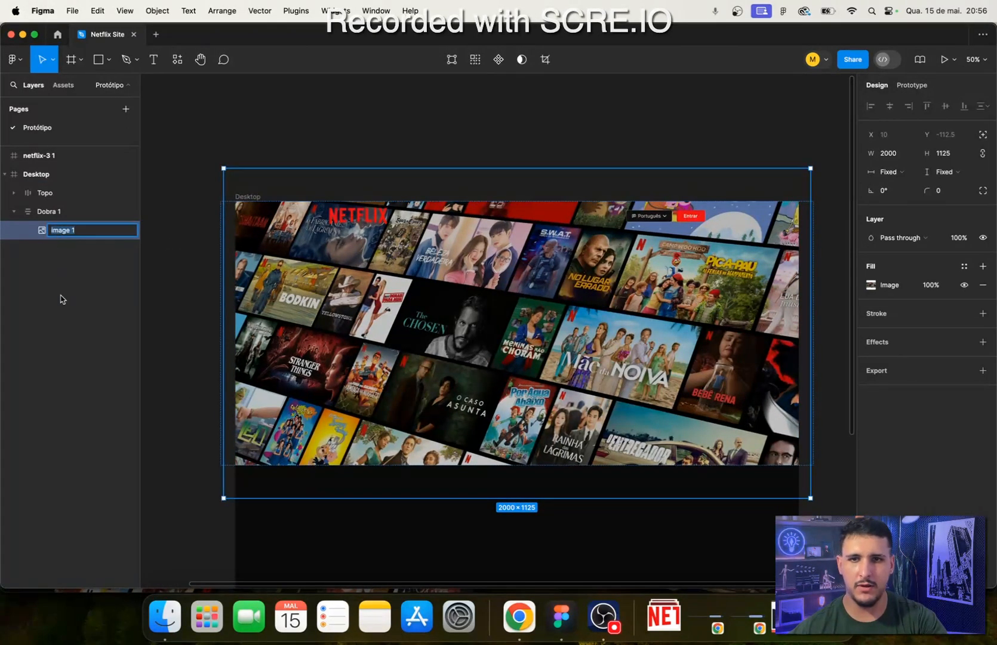
pyautogui.click(48, 272)
pyautogui.click(47, 228)
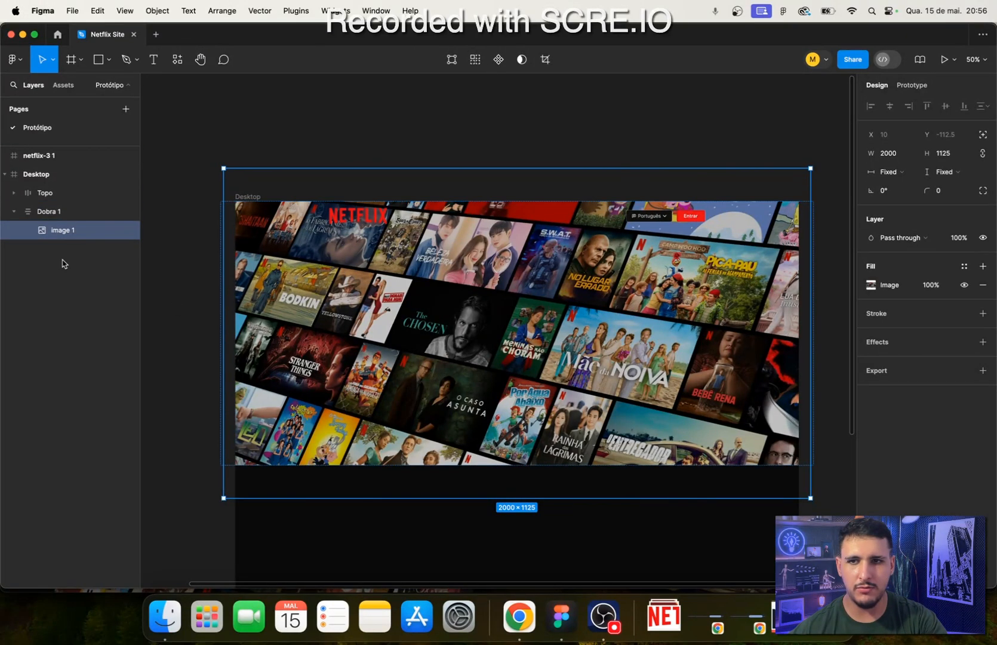
pyautogui.press('BackSpace')
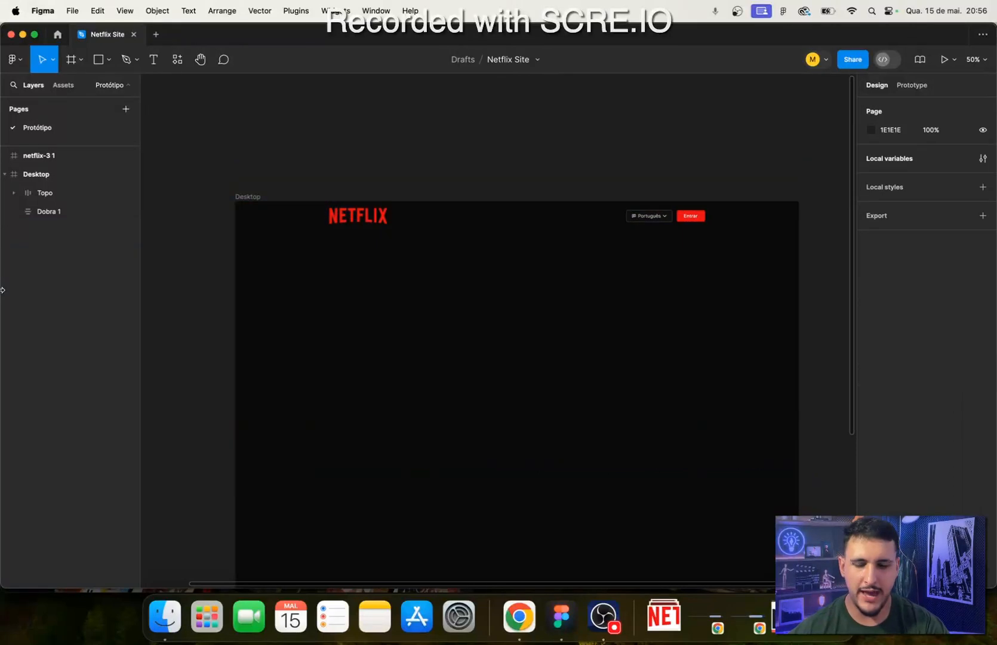
# - Change the Dobra 1 frame's horizontal sizing to fixed width
pyautogui.click(60, 213)
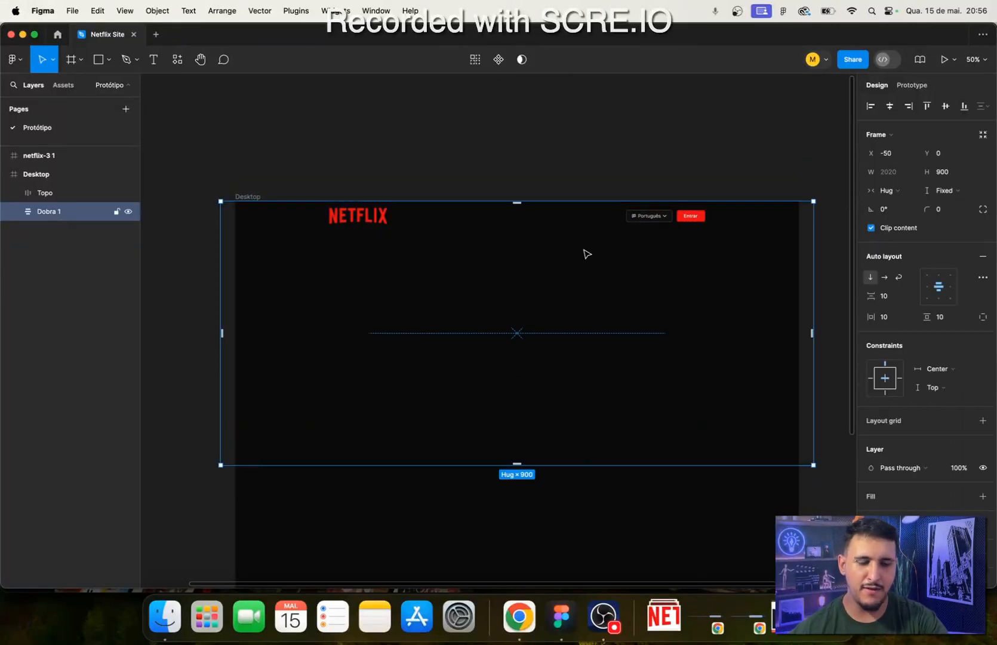
pyautogui.click(48, 199)
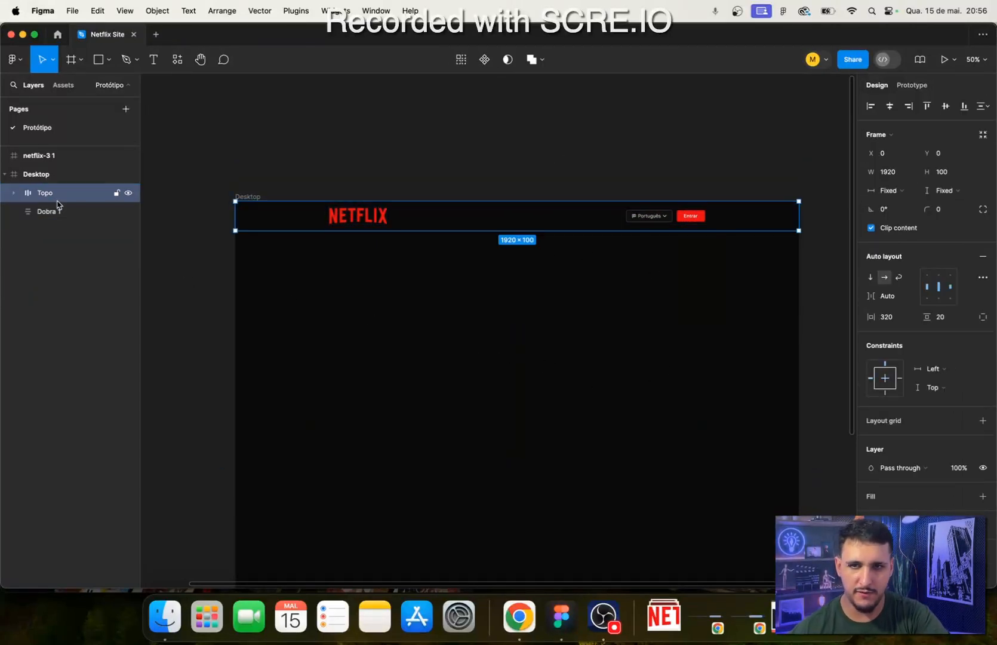
pyautogui.click(60, 212)
pyautogui.click(900, 173)
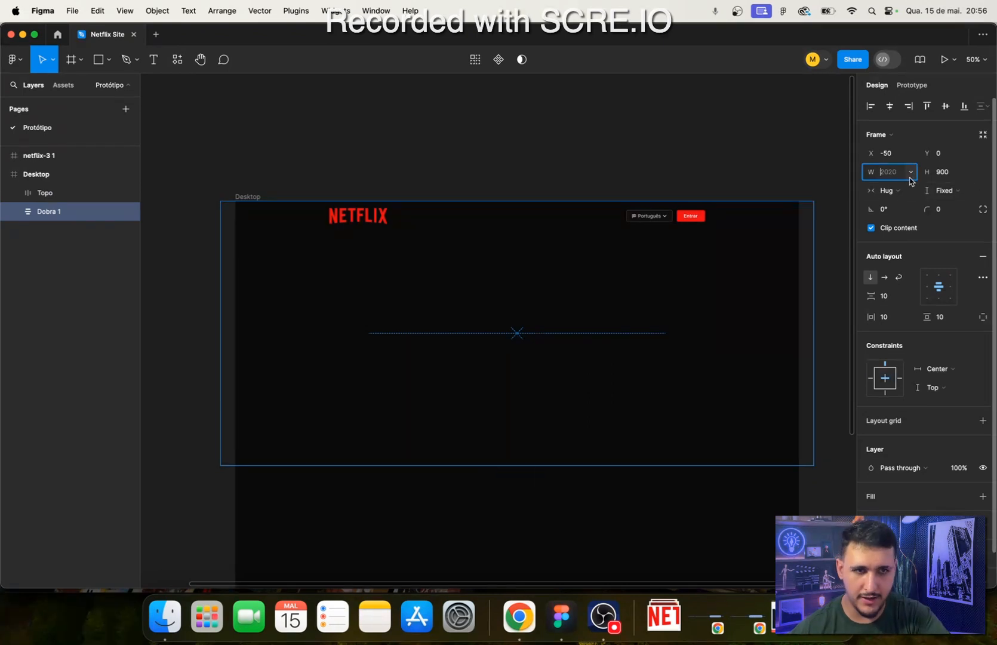
pyautogui.click(911, 176)
pyautogui.click(912, 176)
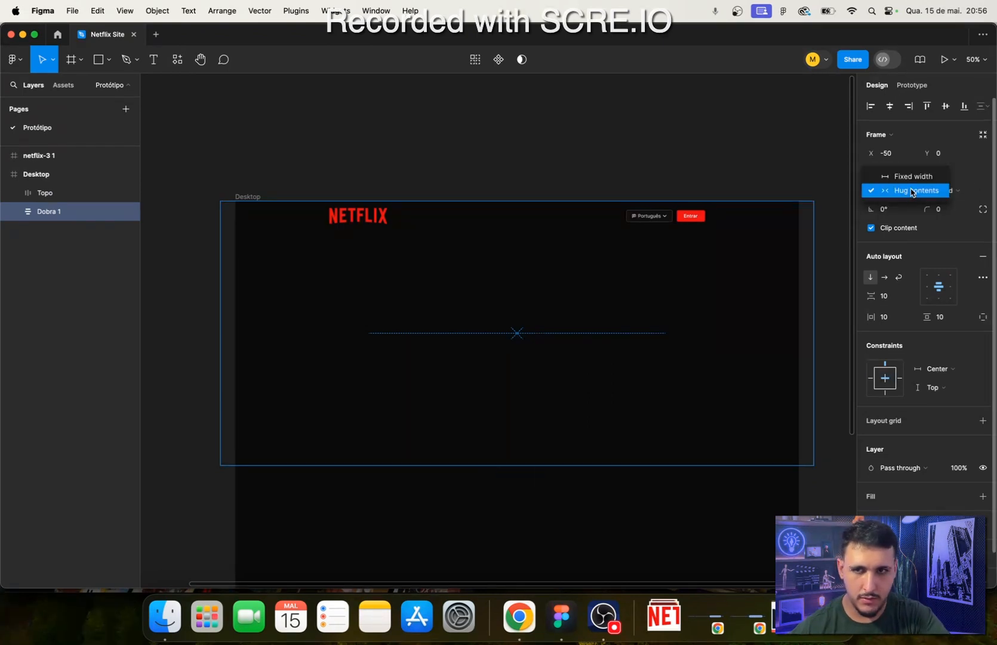
pyautogui.click(912, 192)
pyautogui.click(908, 190)
pyautogui.click(909, 176)
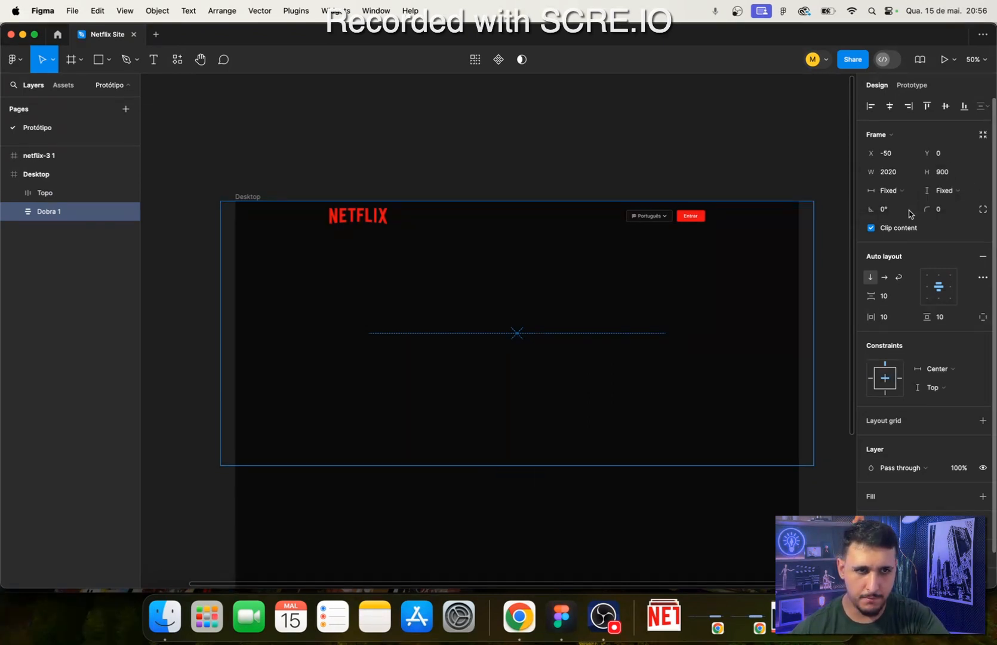
# - Set Dobra 1's width to 1920 and centre it horizontally within the Desktop frame
pyautogui.click(889, 172)
pyautogui.write('1920')
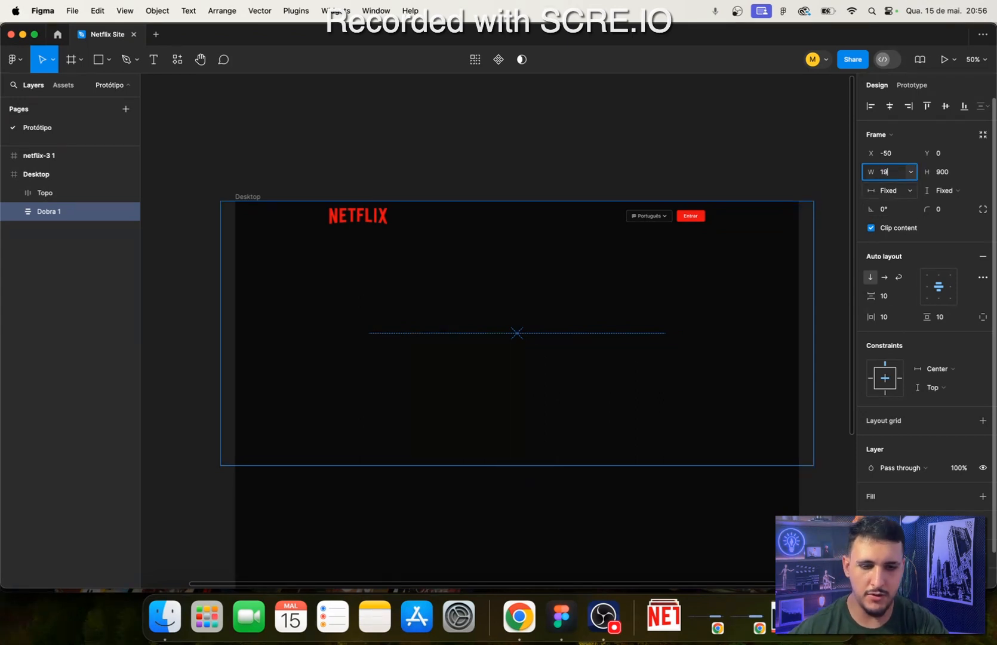
pyautogui.press('Return')
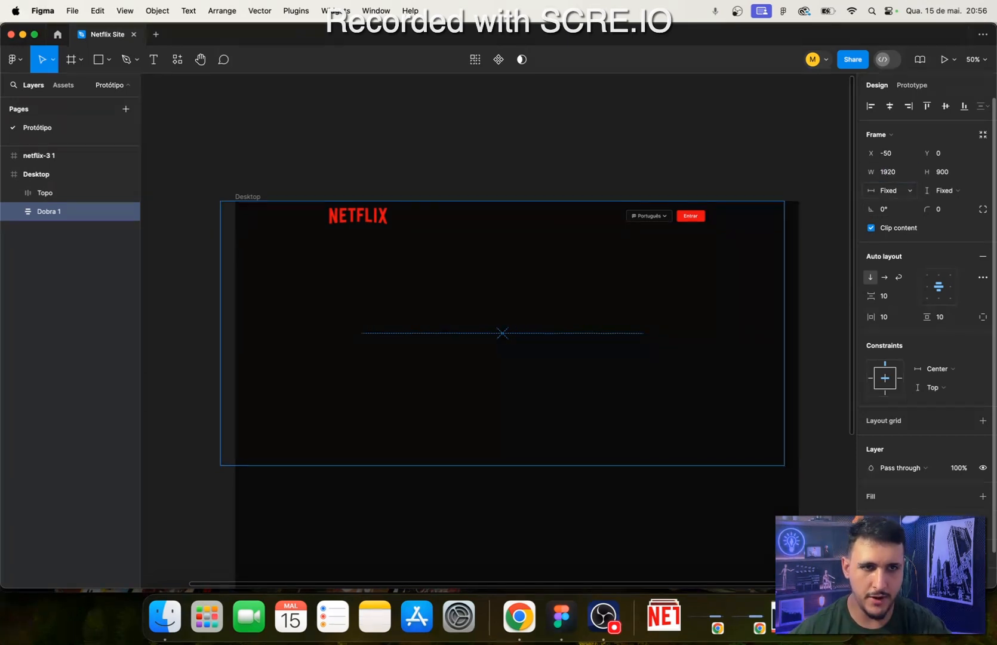
pyautogui.click(893, 105)
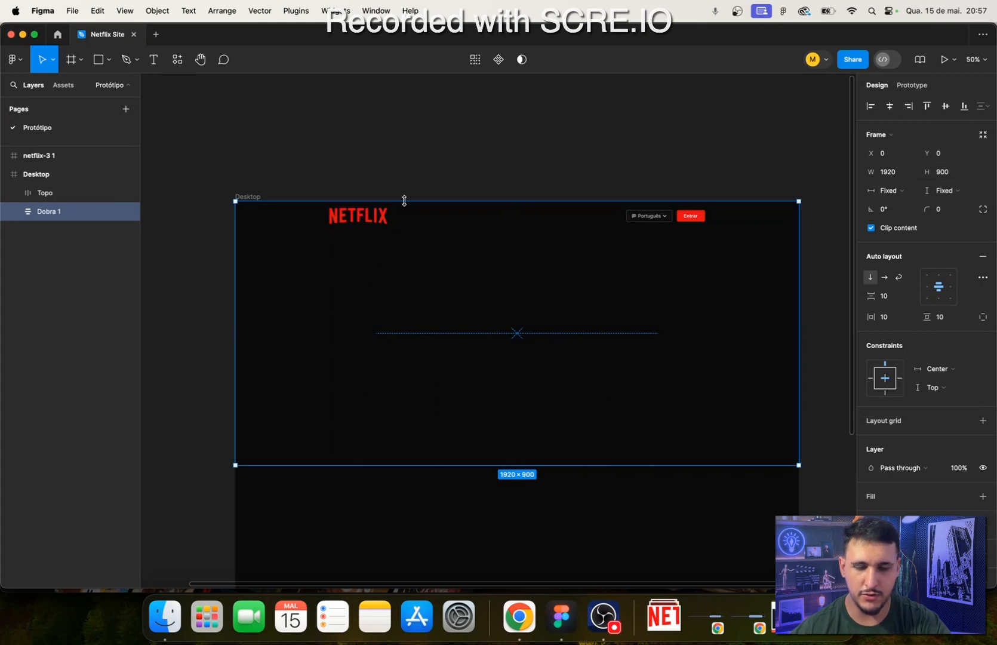
# - Add a fill to the Dobra 1 frame and change its type to image
pyautogui.scroll(-2, 956, 462)
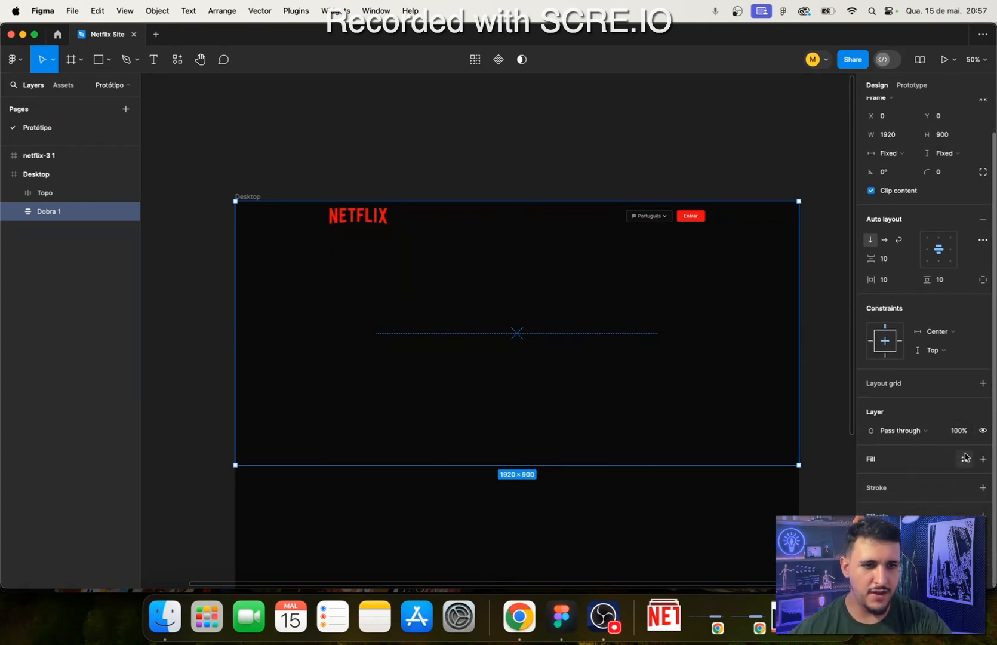
pyautogui.click(979, 458)
pyautogui.click(871, 477)
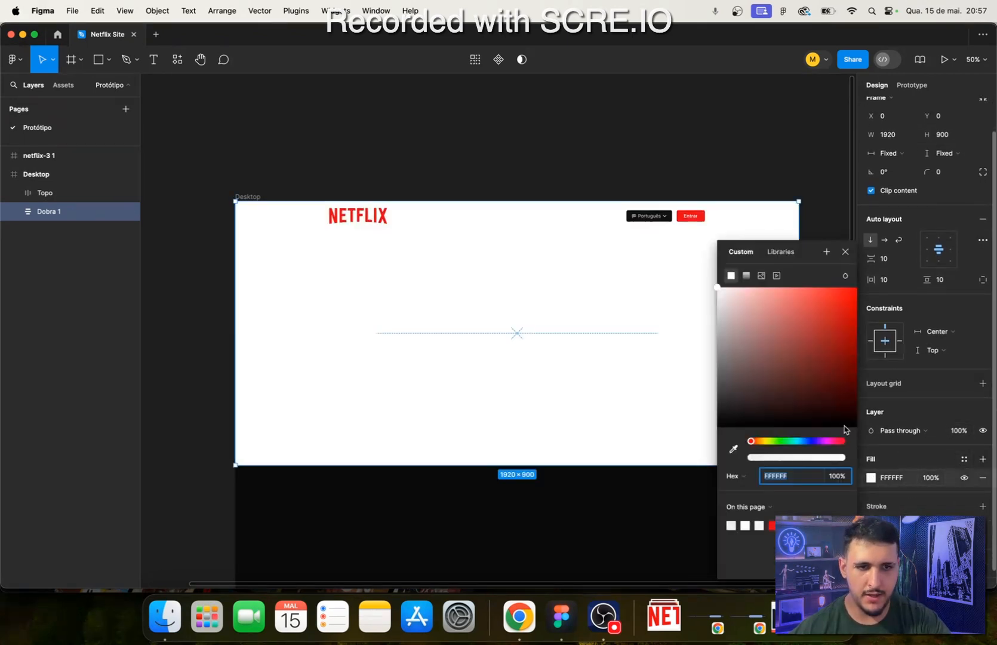
pyautogui.click(763, 276)
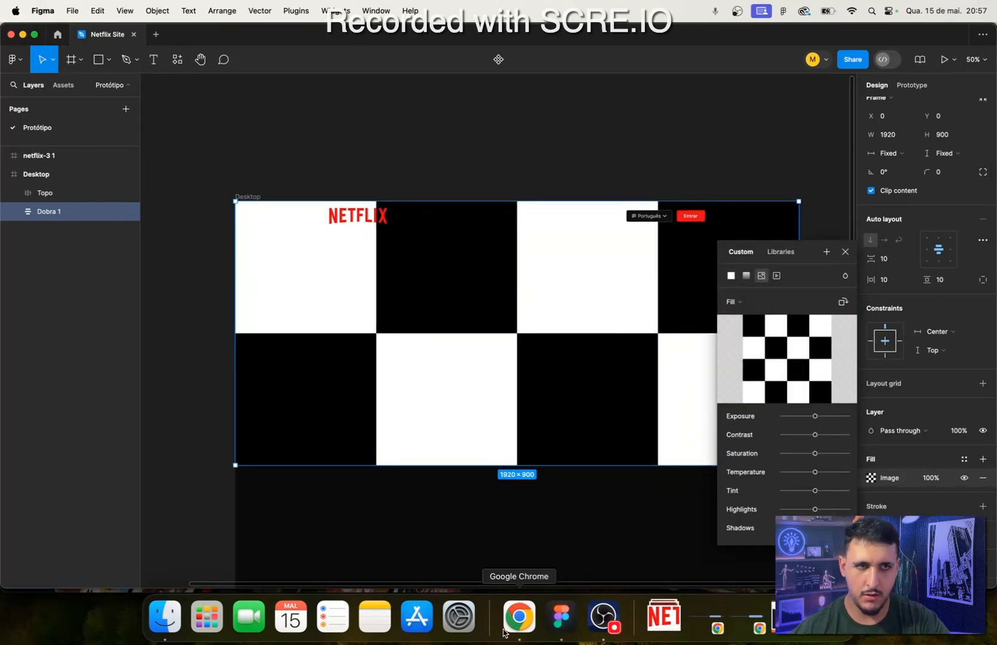
# - Switch to Chrome and save the opened Netflix hero background image to the computer
pyautogui.click(508, 627)
pyautogui.rightClick(486, 307)
pyautogui.click(504, 324)
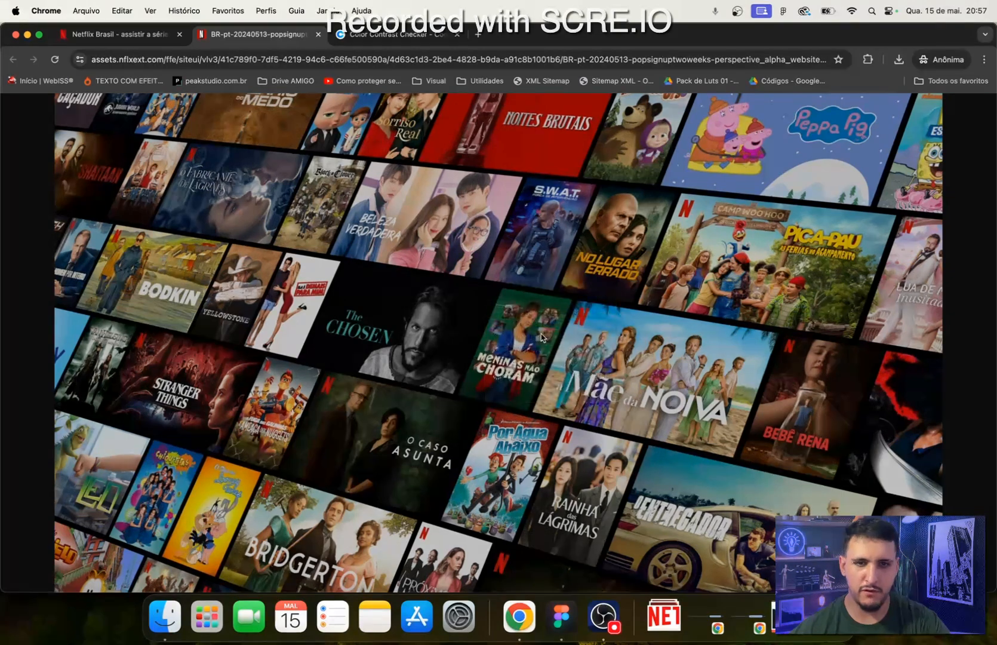
pyautogui.click(603, 344)
# - Switch back to Figma and load the saved hero background image into Dobra 1's image fill
pyautogui.click(561, 617)
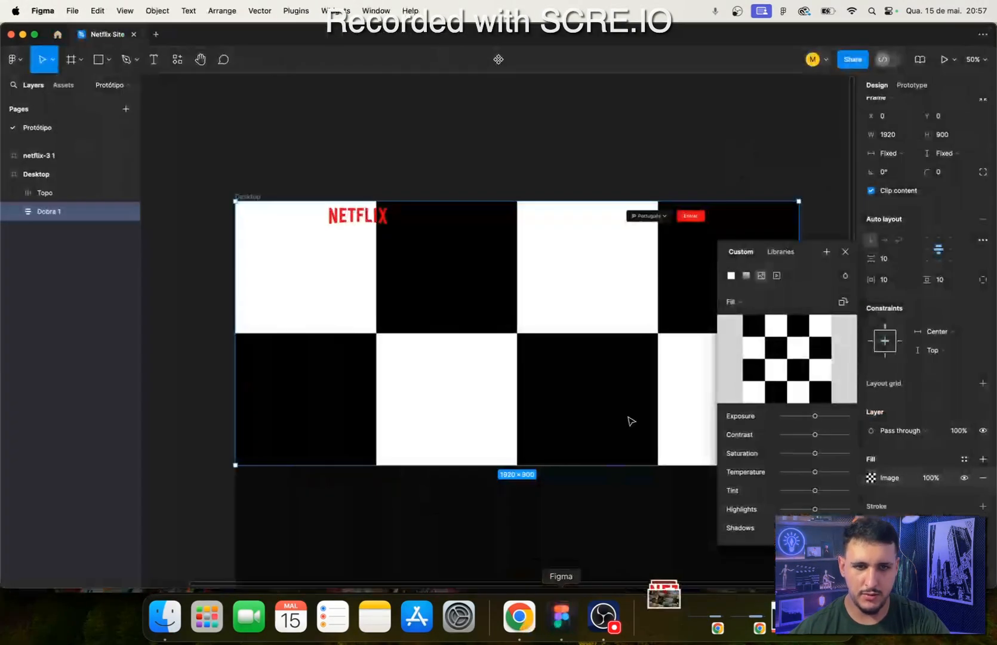
pyautogui.click(789, 360)
pyautogui.doubleClick(416, 246)
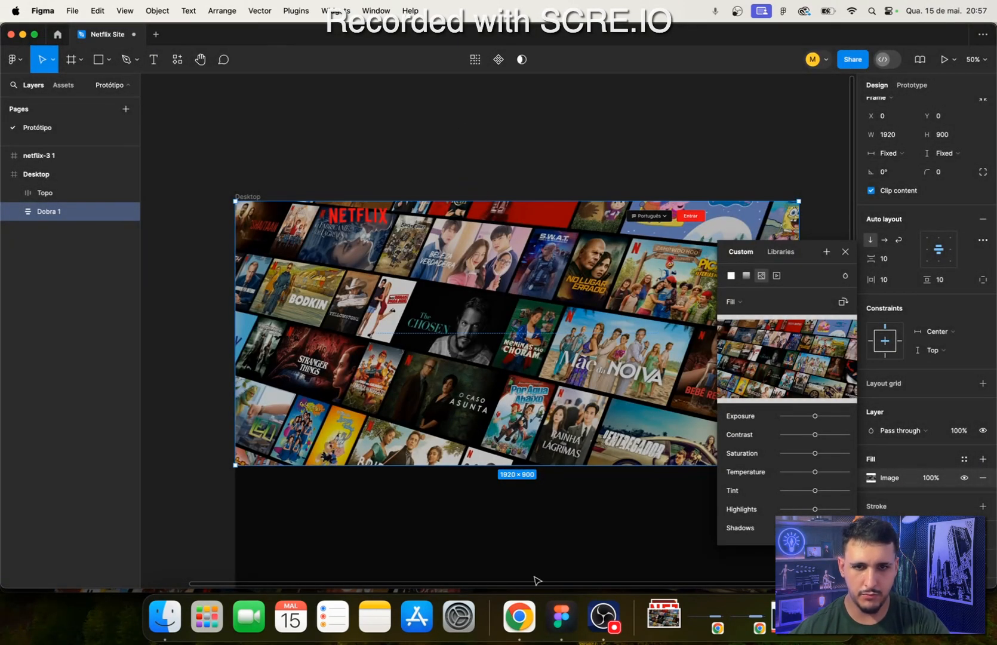
# - Check the Netflix Brasil page's hero in Chrome, close its developer tools, and return to Figma
pyautogui.click(519, 616)
pyautogui.hotkey('ctrl', 'shift', 'Tab')
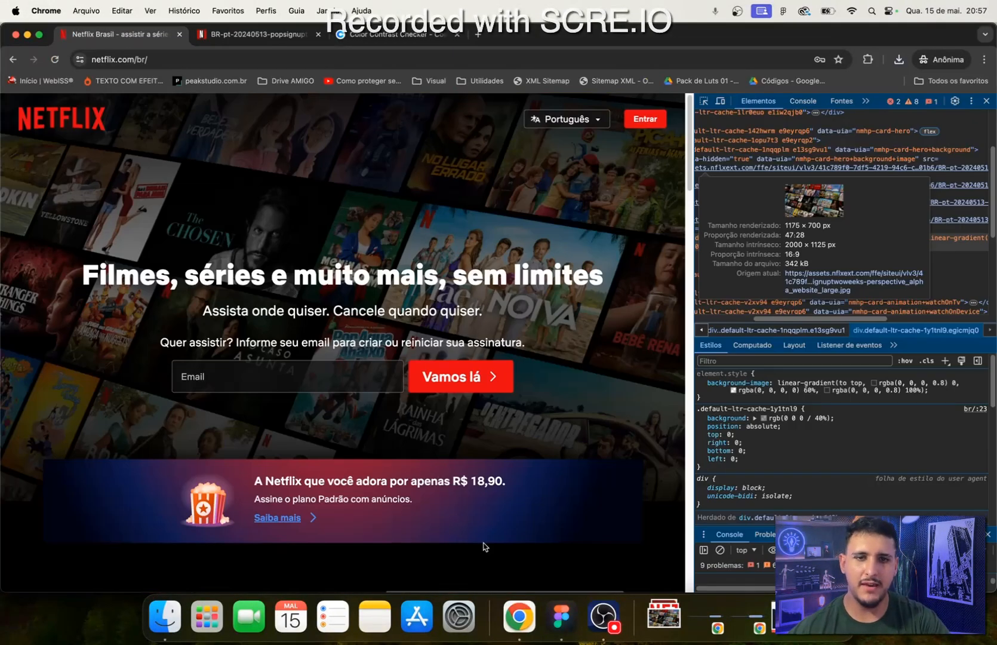
pyautogui.click(562, 616)
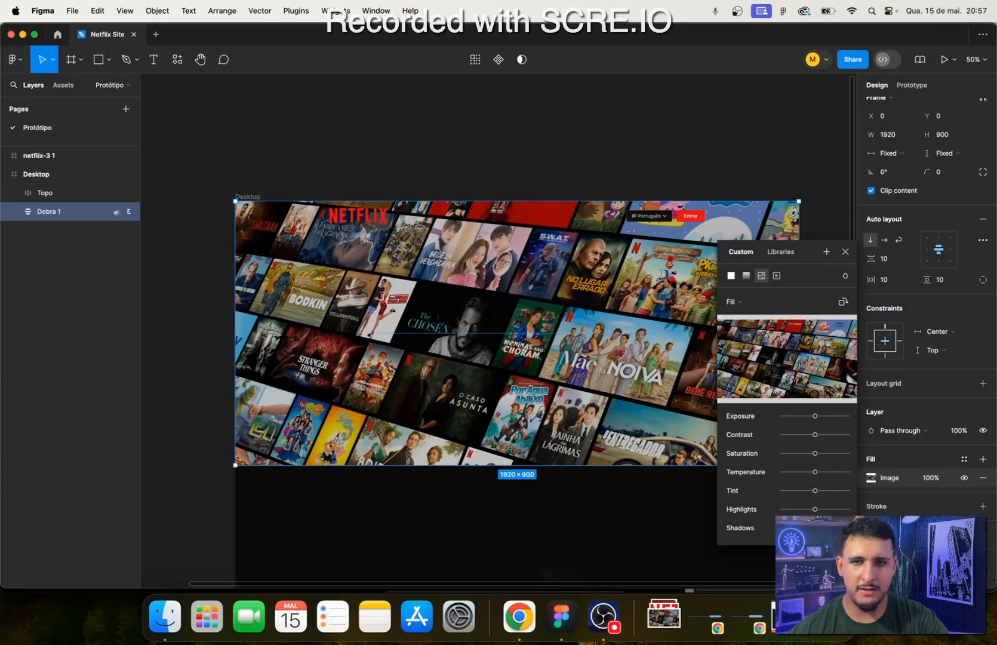
pyautogui.click(517, 627)
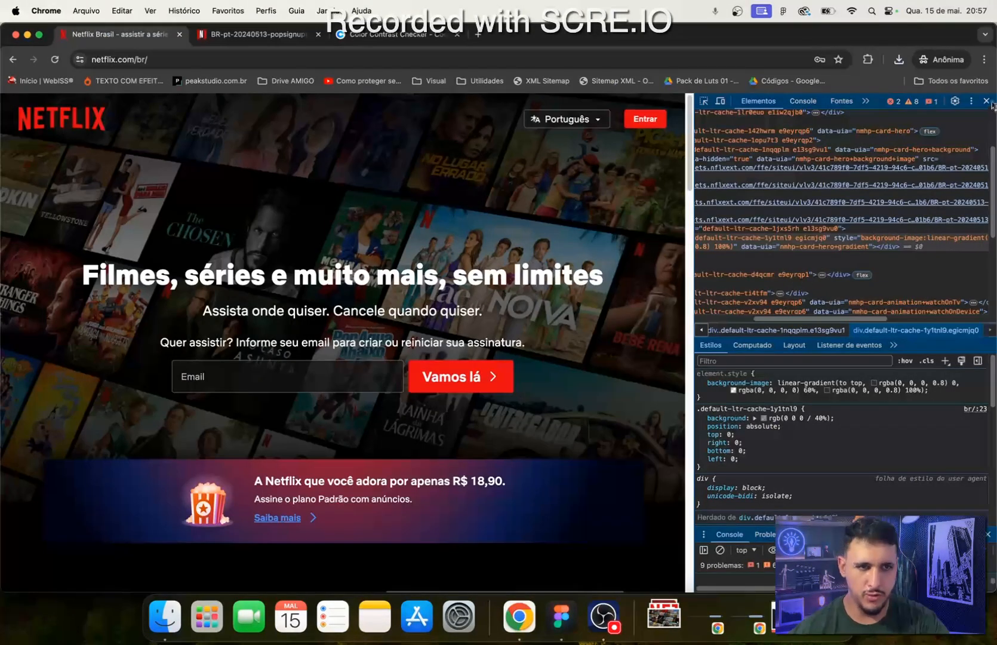
pyautogui.click(986, 101)
pyautogui.click(561, 617)
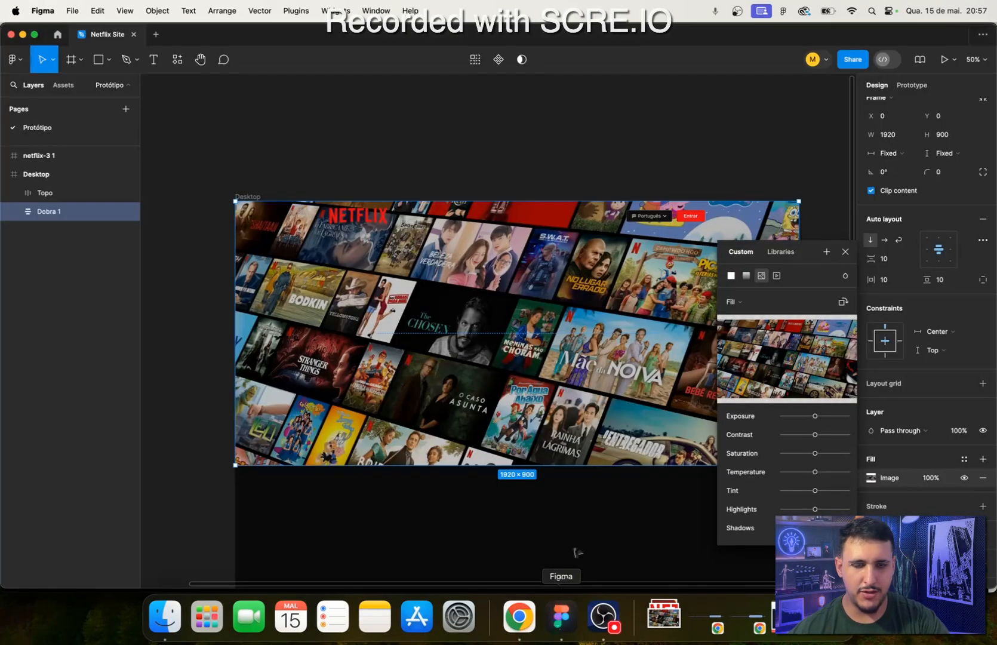
# - Add a black 000000 fill over Dobra 1's image and raise its opacity to 81%
pyautogui.scroll(-1, 882, 466)
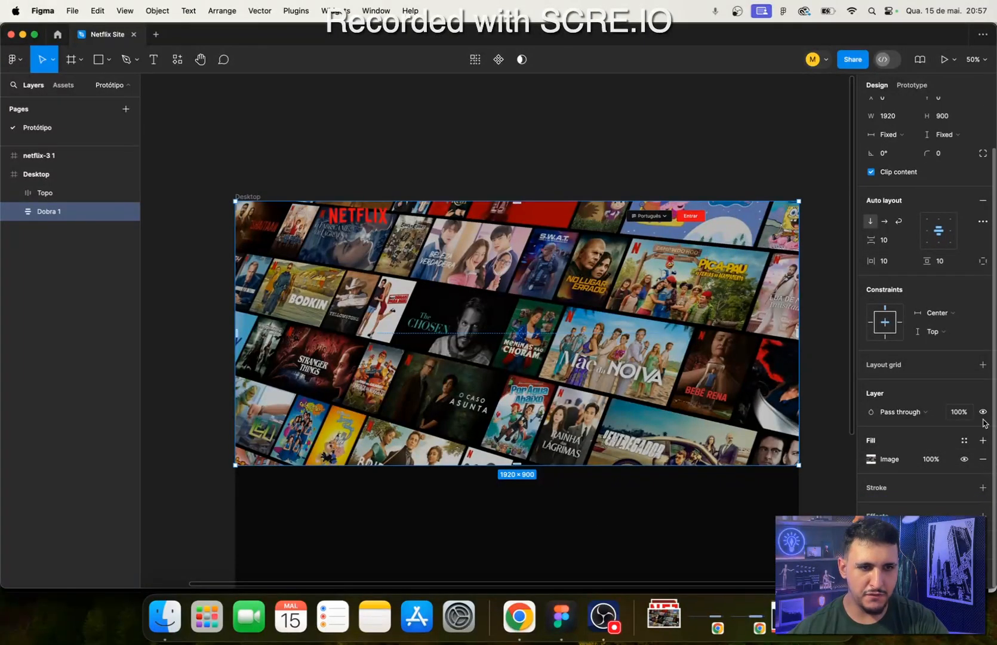
pyautogui.click(983, 441)
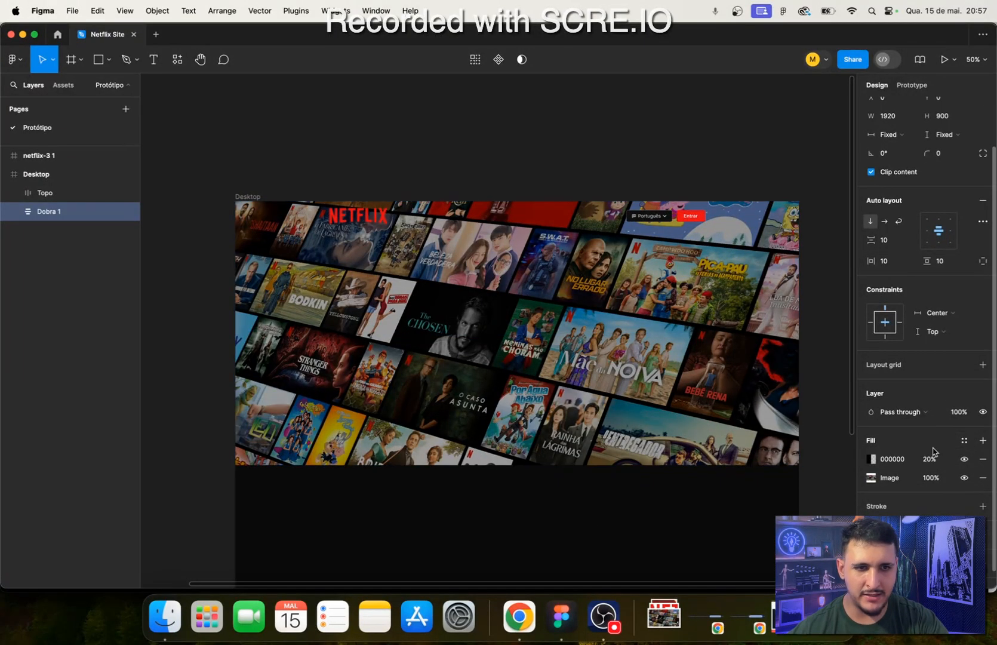
pyautogui.click(872, 464)
pyautogui.press('Escape')
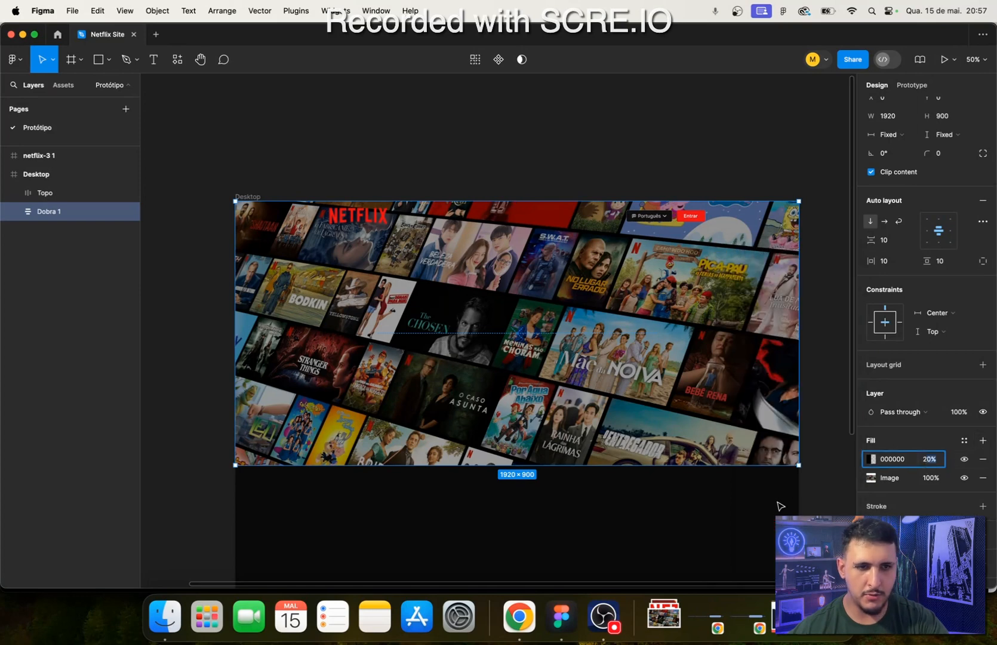
pyautogui.click(872, 458)
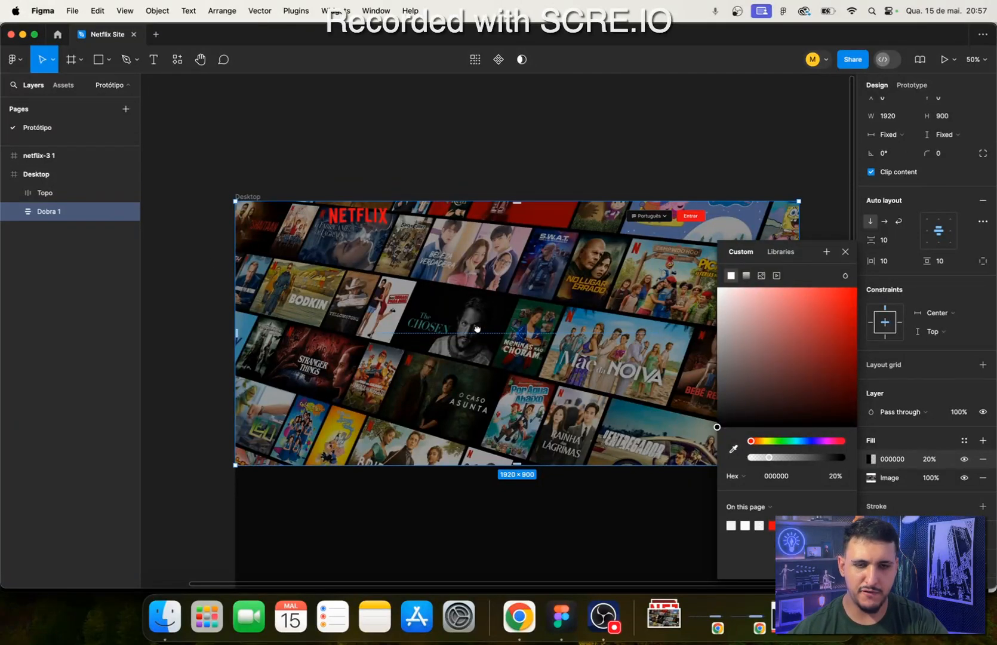
pyautogui.scroll(3, 454, 316)
pyautogui.scroll(-1, 451, 315)
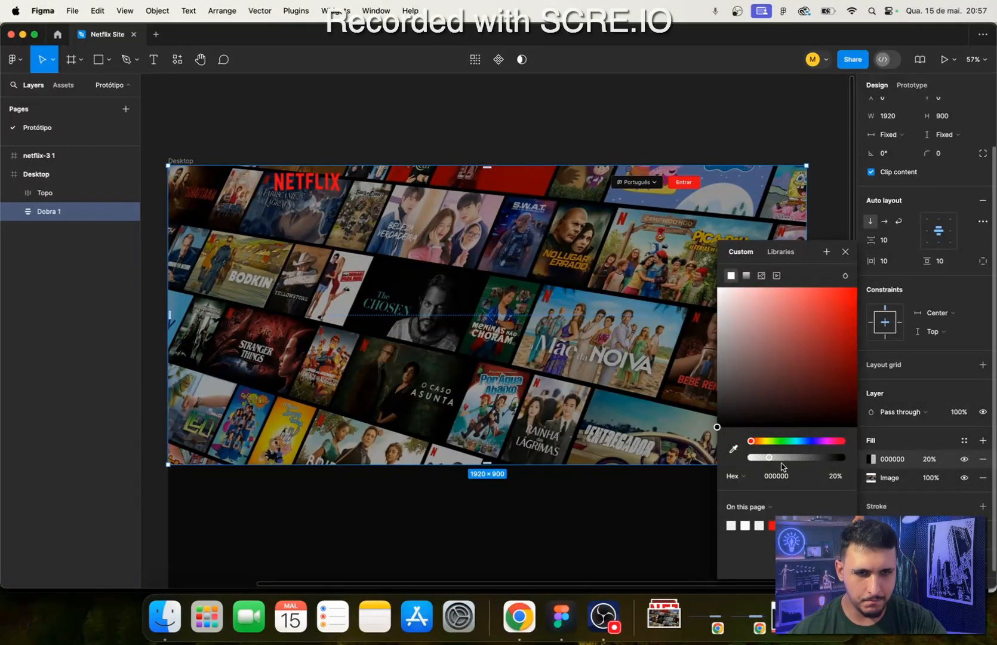
pyautogui.moveTo(780, 462); pyautogui.dragTo(826, 466)
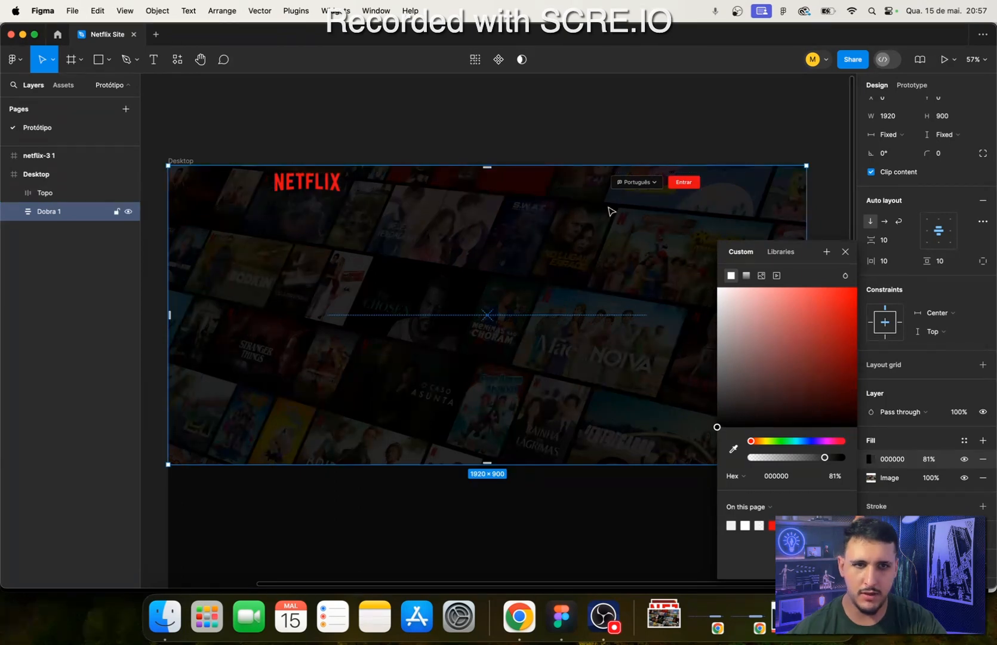
pyautogui.click(520, 111)
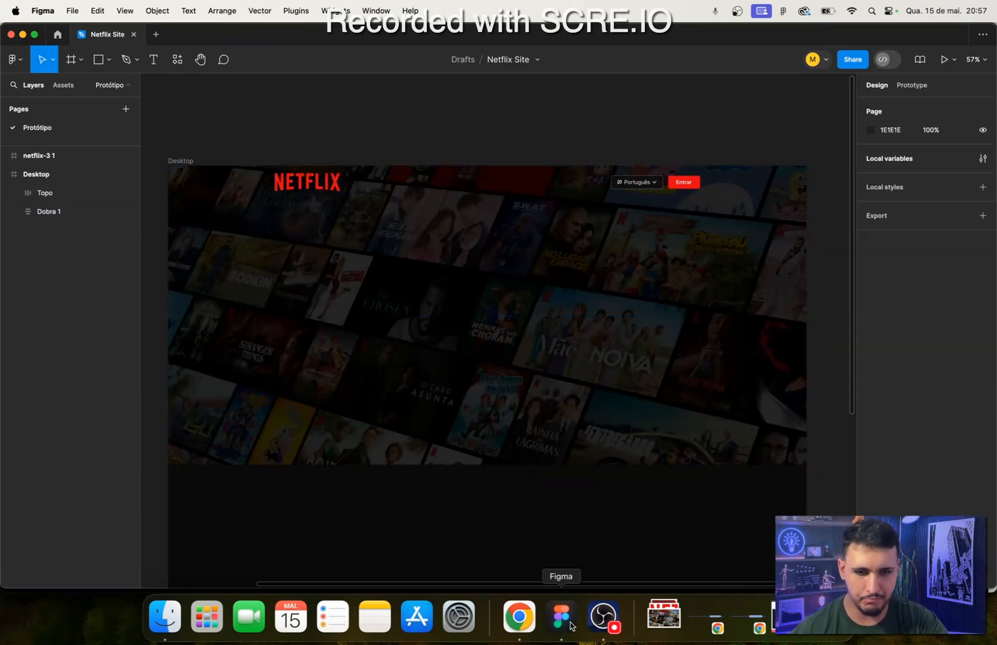
# - Shorten the Desktop frame to a height of 900 so it ends at Dobra 1's lower edge
pyautogui.click(180, 161)
pyautogui.scroll(-3, 370, 325)
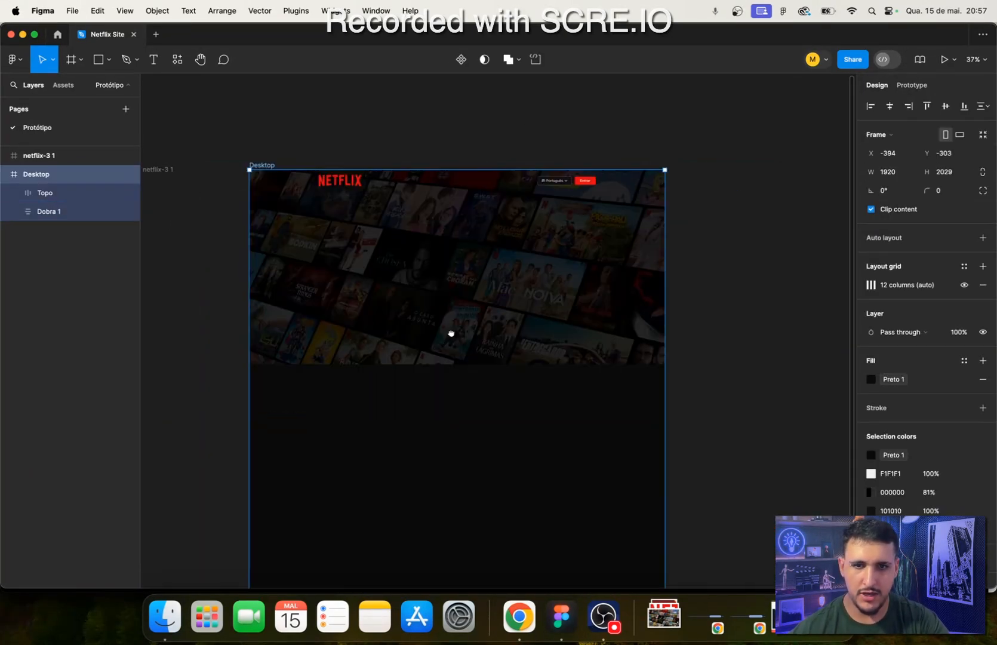
pyautogui.scroll(-3, 450, 332)
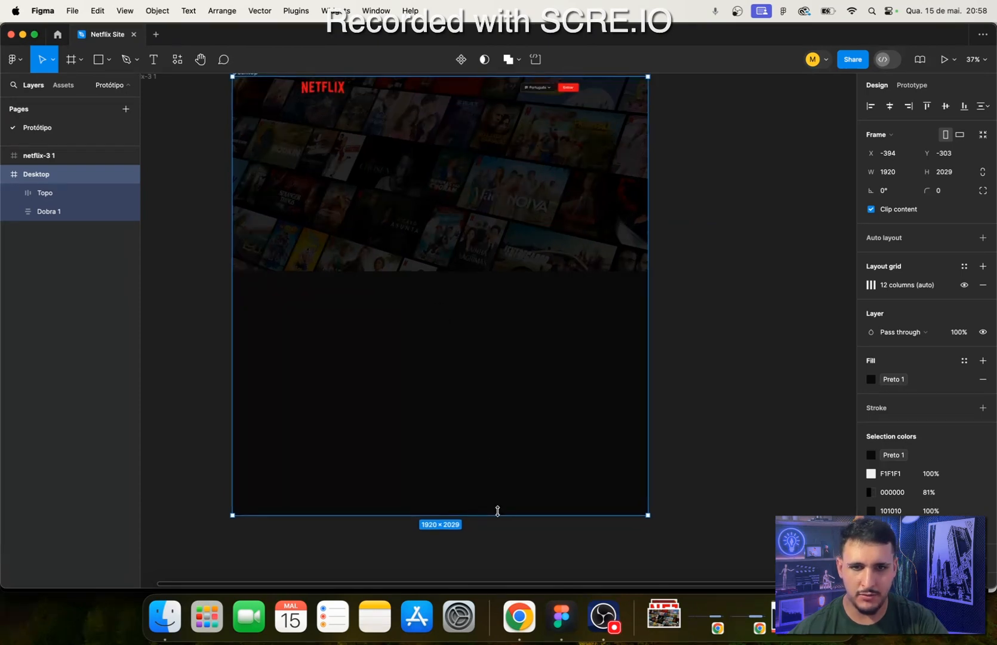
pyautogui.moveTo(498, 511); pyautogui.dragTo(491, 271)
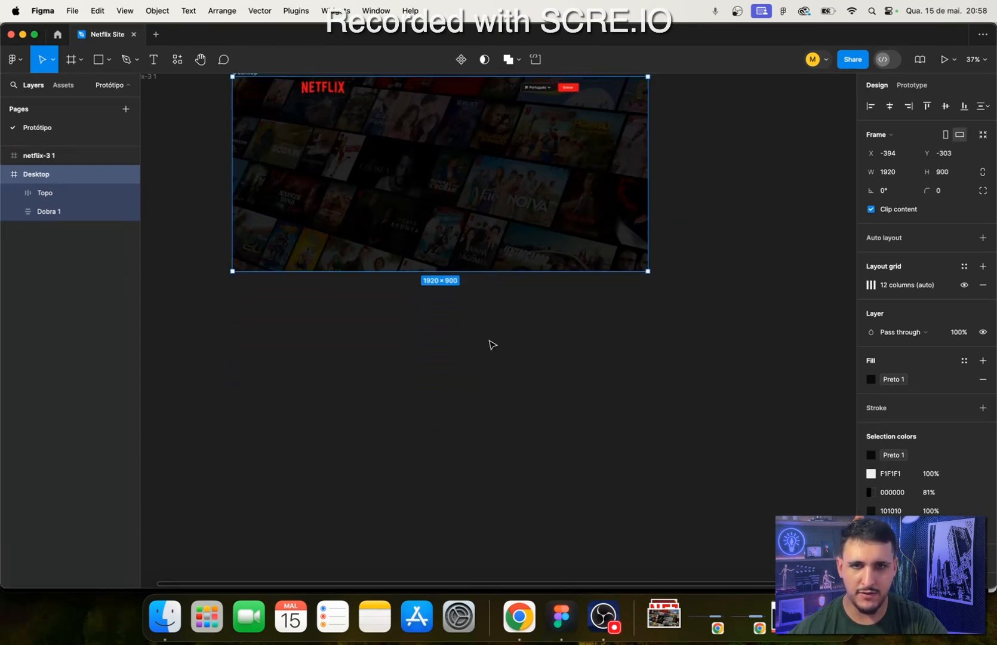
pyautogui.click(491, 344)
pyautogui.scroll(5, 457, 394)
pyautogui.scroll(3, 347, 187)
pyautogui.scroll(-3, 205, 379)
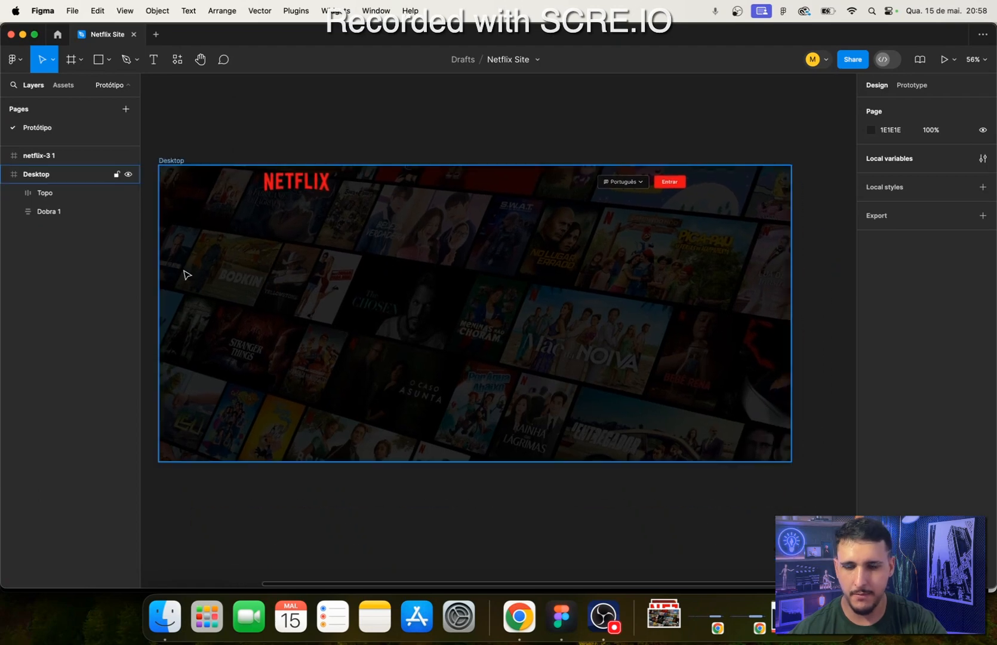
# - Select the Dobra 1 frame, switch to Chrome, and examine the Netflix hero's headline and subheading text
pyautogui.click(51, 200)
pyautogui.click(50, 212)
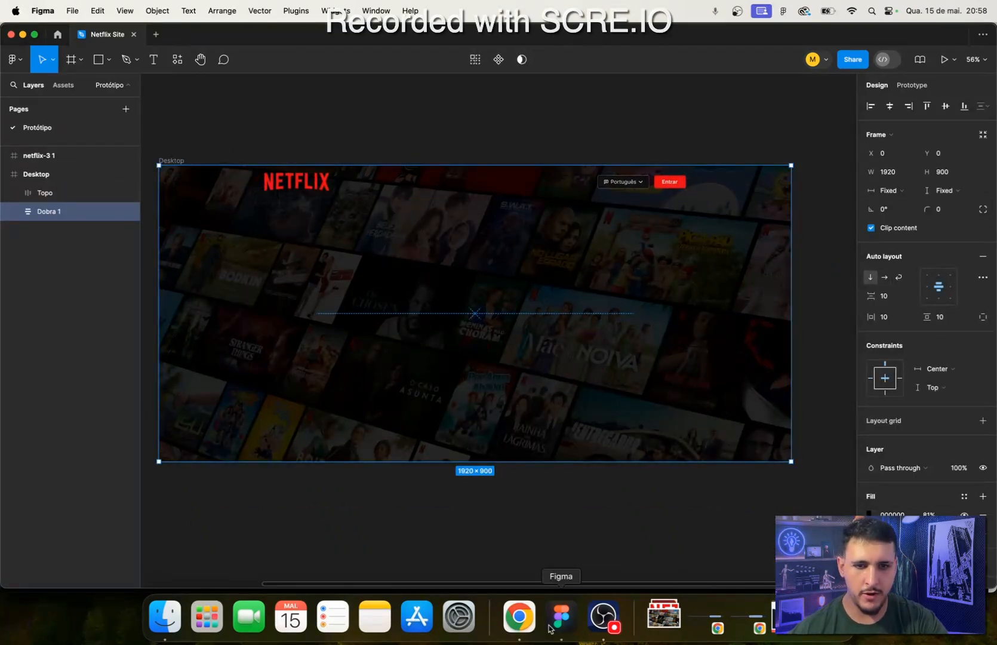
pyautogui.click(519, 616)
pyautogui.moveTo(233, 279); pyautogui.dragTo(741, 343)
pyautogui.click(773, 317)
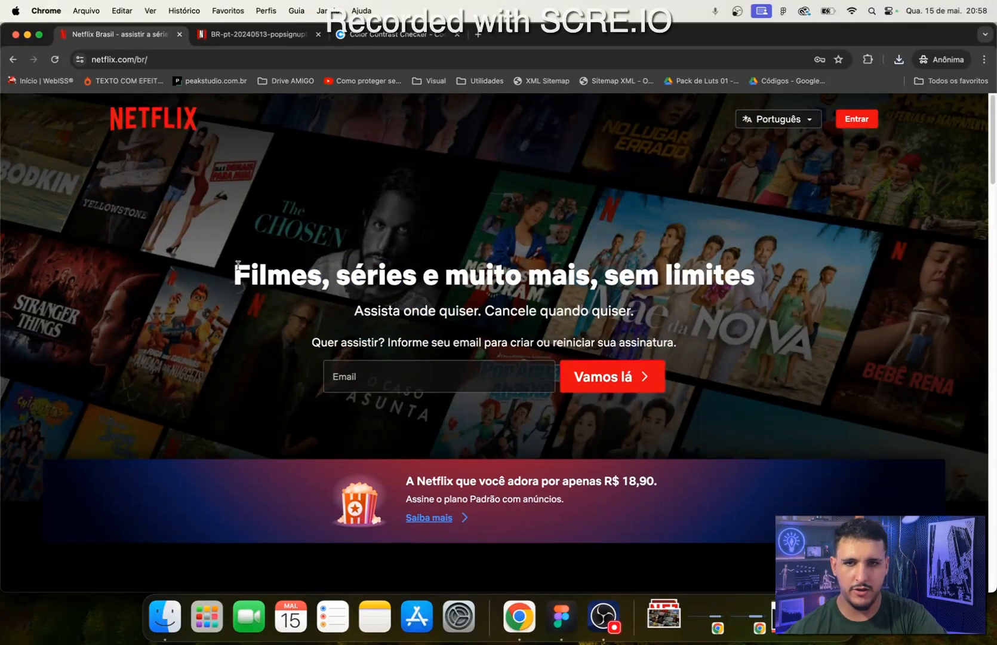
pyautogui.moveTo(238, 265); pyautogui.dragTo(748, 260)
pyautogui.moveTo(651, 306); pyautogui.dragTo(321, 320)
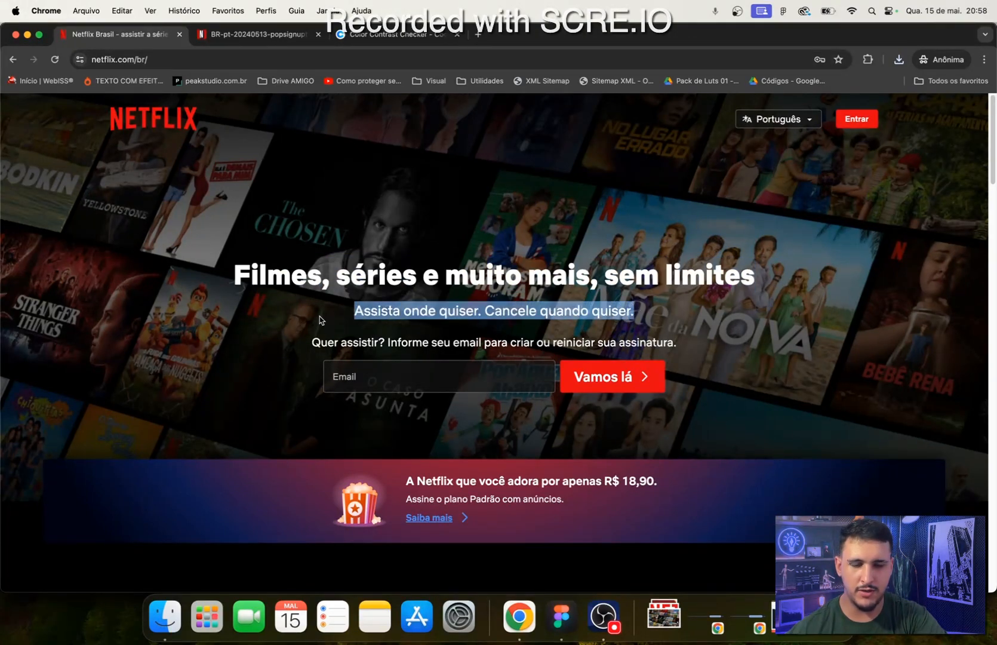
# - Check which texts make up the hero block on the Netflix page in Chrome, and return to Figma
pyautogui.click(276, 358)
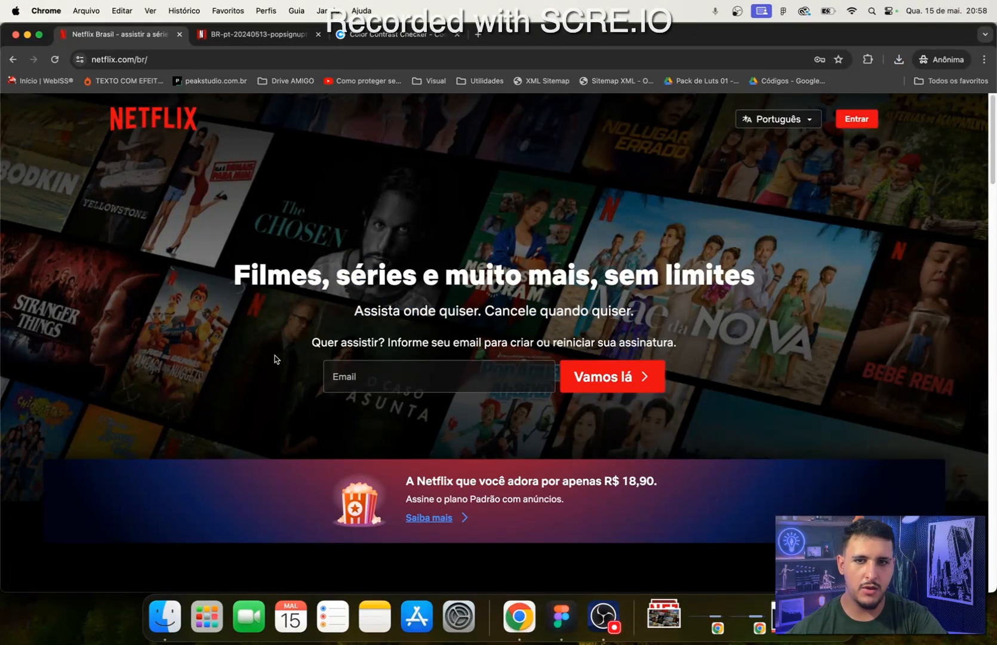
pyautogui.moveTo(745, 408); pyautogui.dragTo(234, 266)
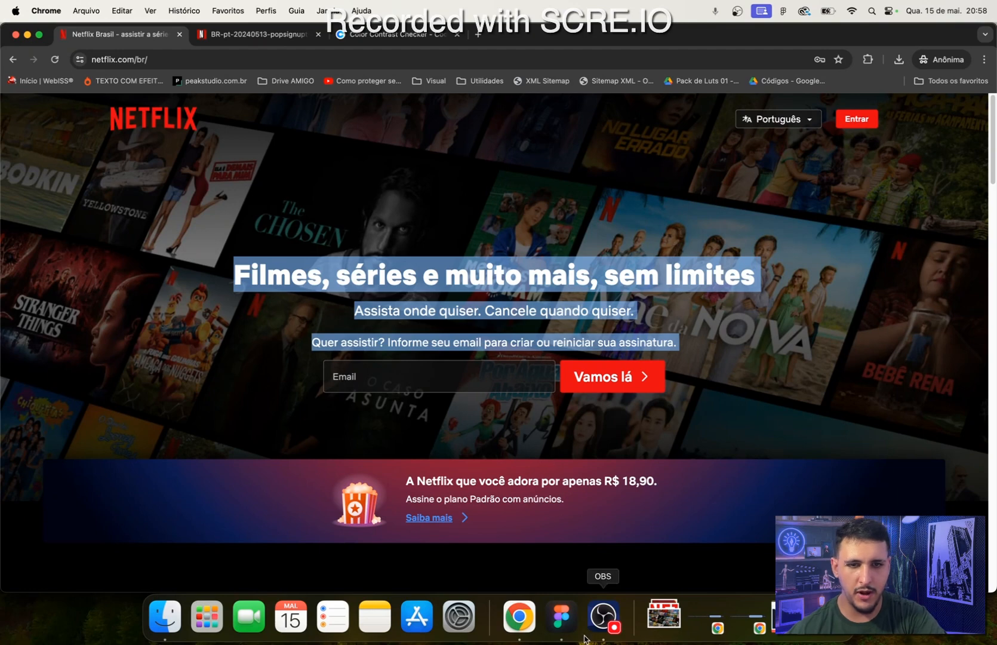
pyautogui.click(561, 617)
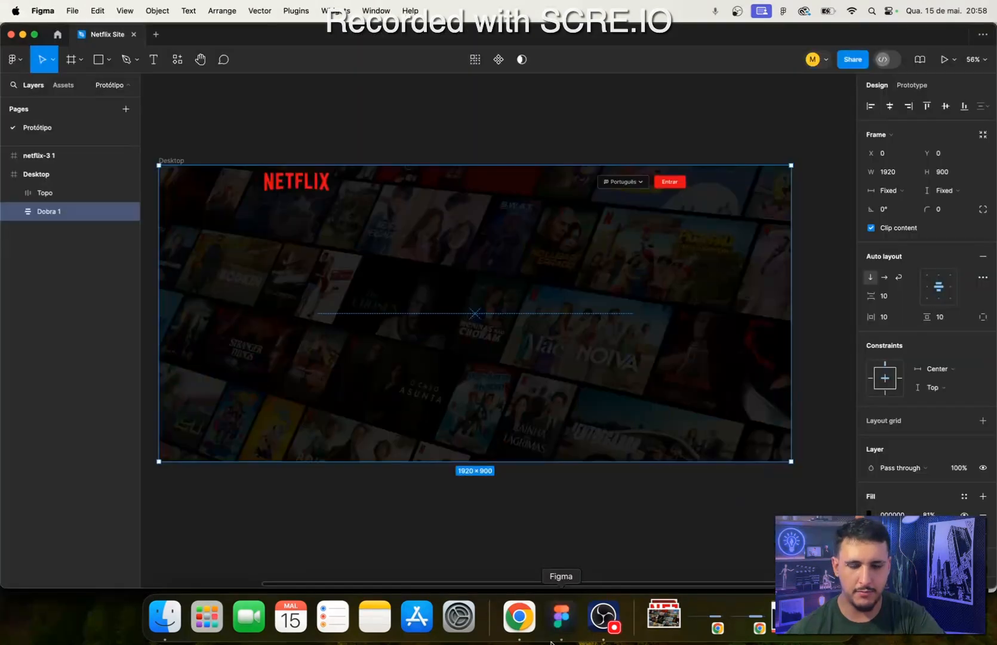
# - Draw a frame of about 691 × 175 in the middle of Dobra 1 and name it Coluna 1
pyautogui.click(71, 65)
pyautogui.moveTo(346, 277)
pyautogui.mouseDown()
pyautogui.moveTo(610, 345)
pyautogui.moveTo(589, 342)
pyautogui.mouseUp()
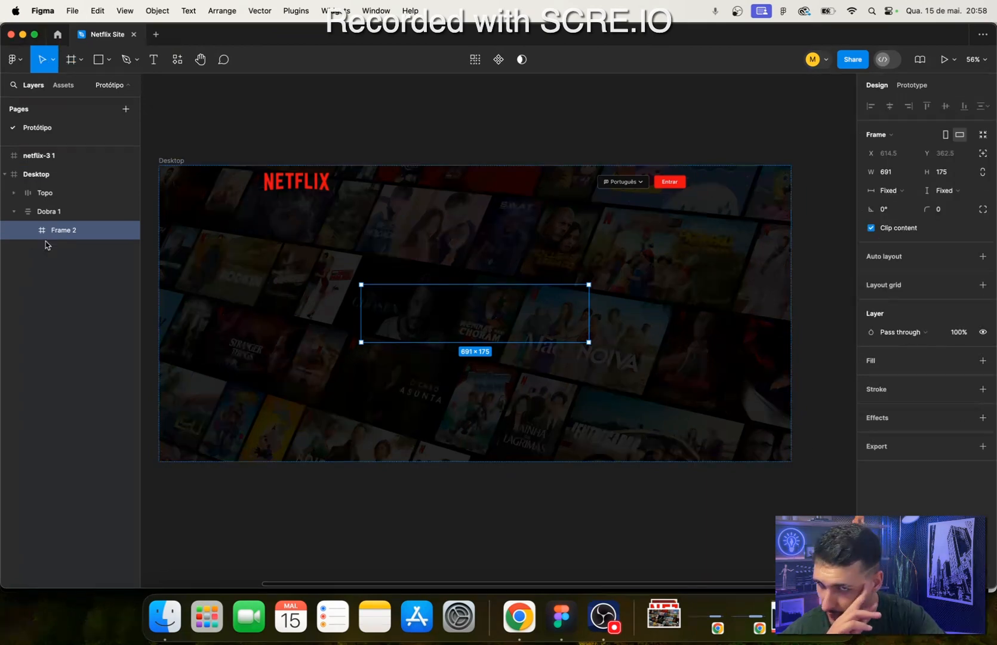
pyautogui.doubleClick(59, 233)
pyautogui.write('Coluna 1')
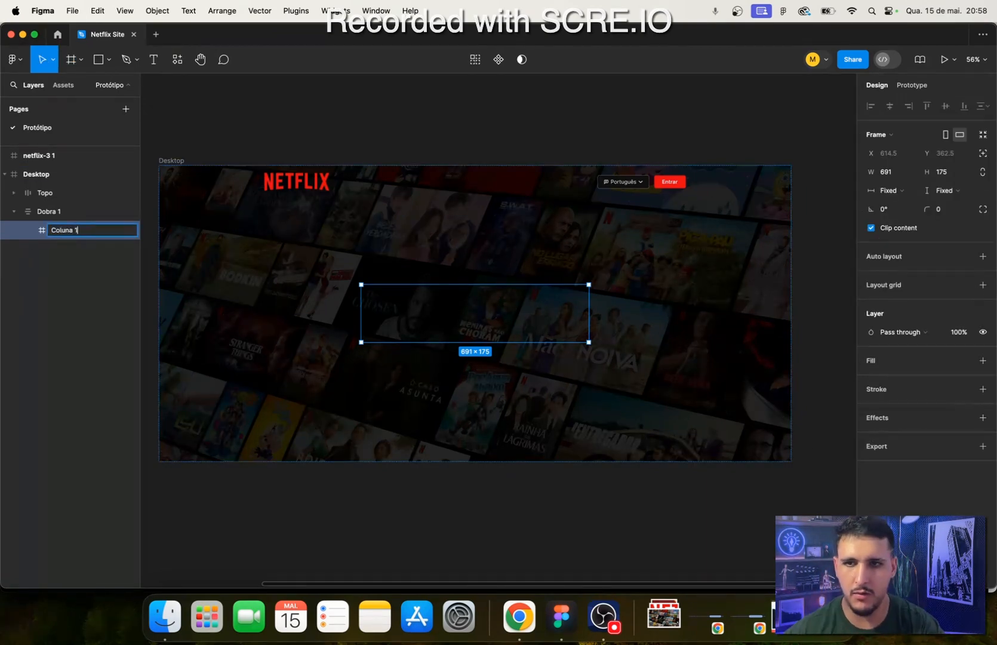
pyautogui.press('Return')
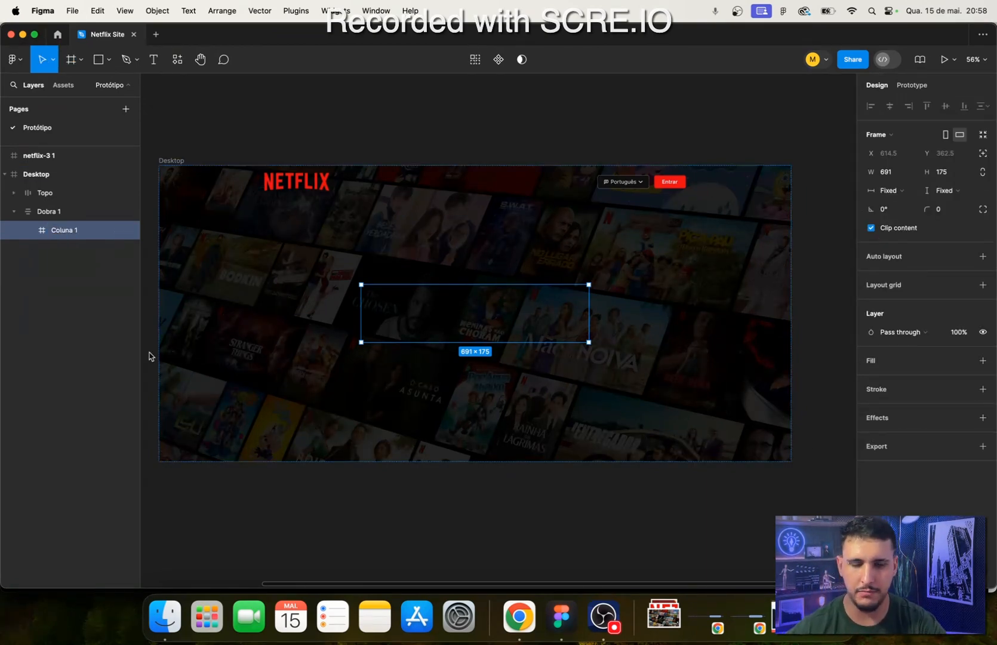
# - Add a vertical auto layout to Coluna 1 with centred alignment and a gap of 16 between items
pyautogui.scroll(5, 499, 287)
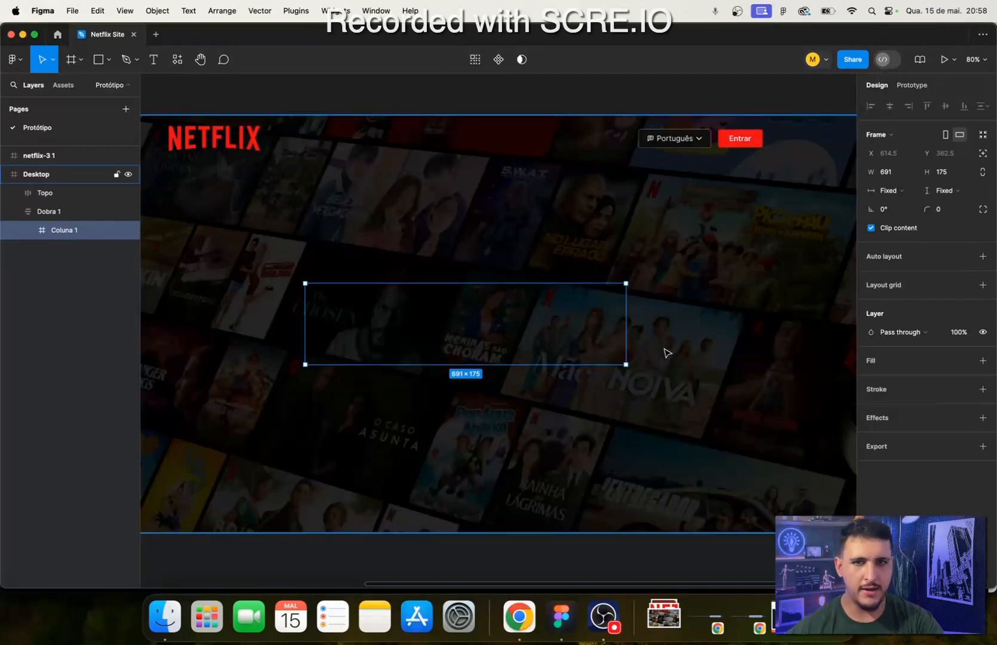
pyautogui.click(982, 256)
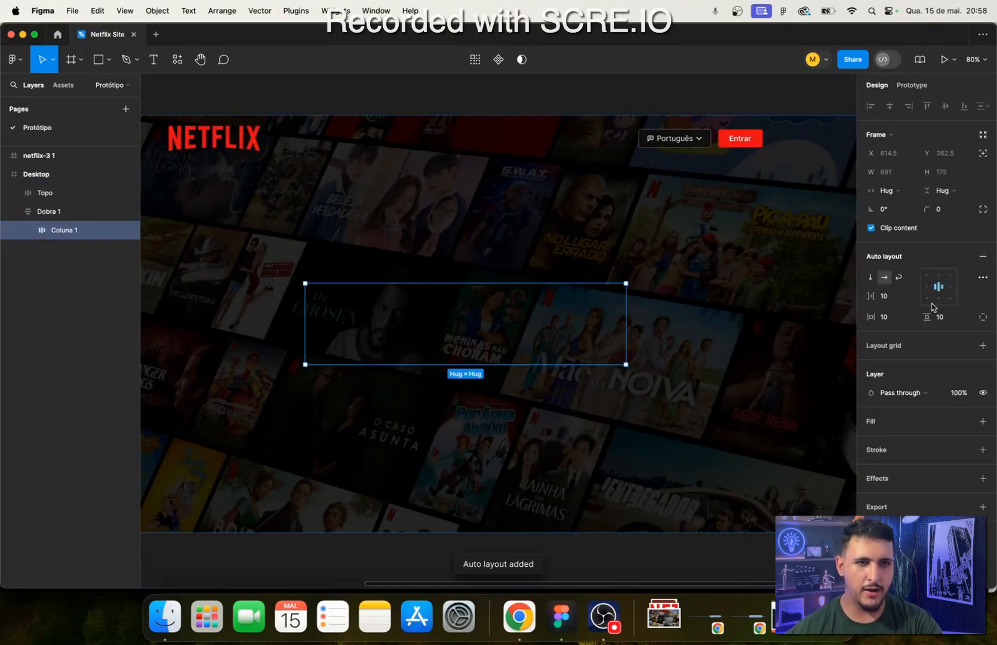
pyautogui.click(870, 281)
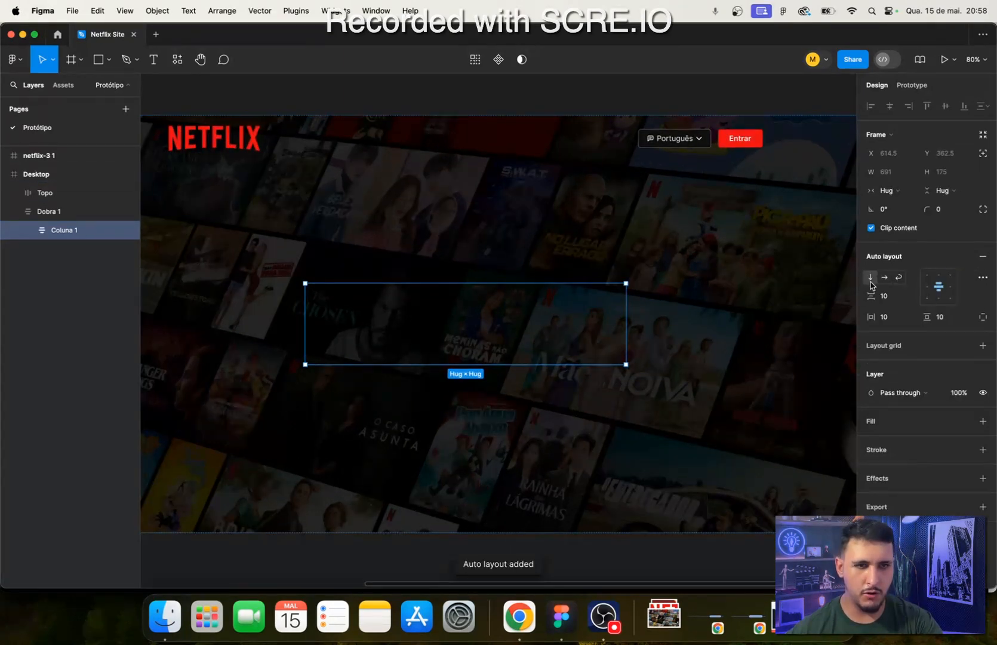
pyautogui.click(939, 286)
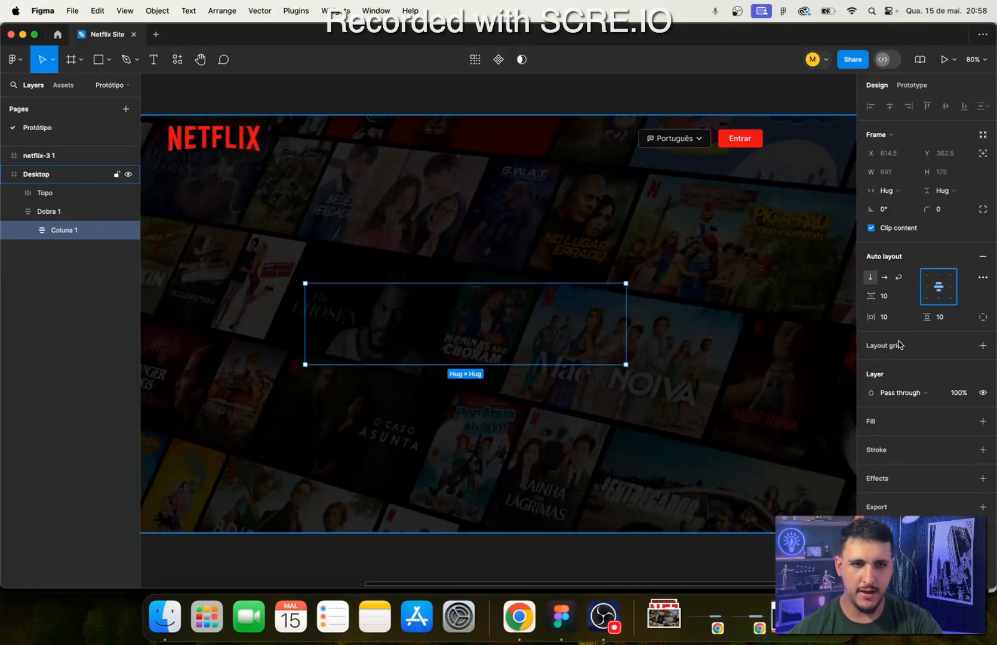
pyautogui.click(888, 297)
pyautogui.write('1')
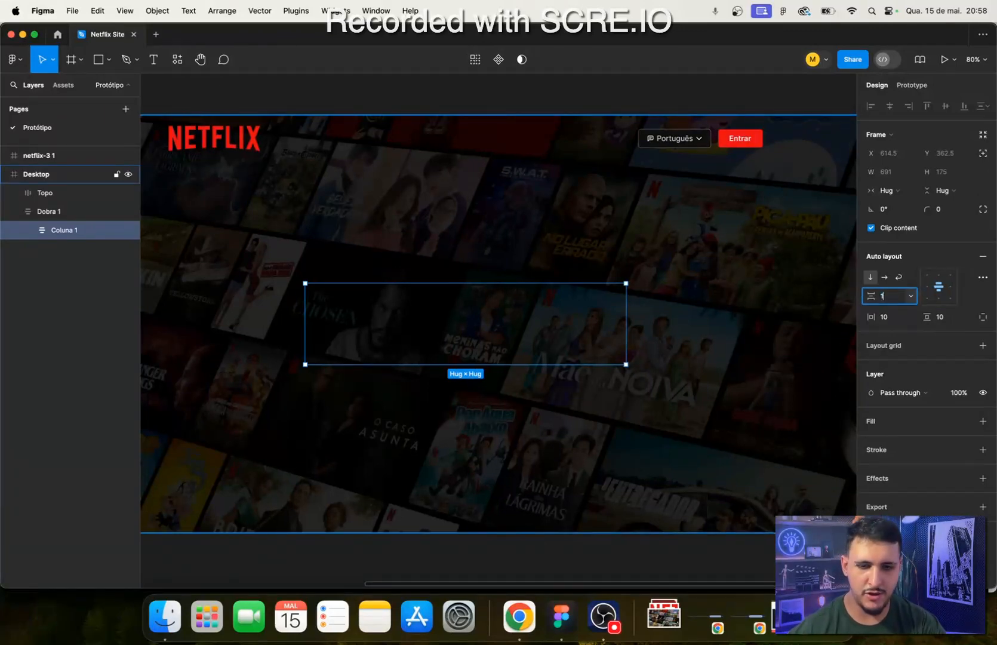
pyautogui.write('6')
pyautogui.press('Return')
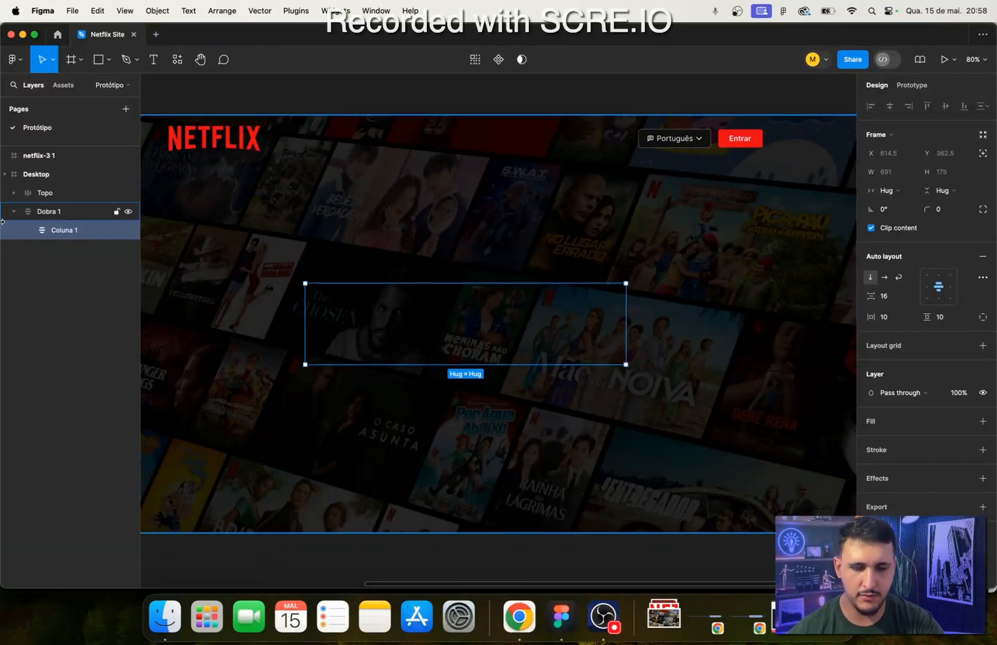
# - Add a text layer in Coluna 1 with the headline "Filmes, séries e muito mais, sem limites" copied from the Netflix page in Chrome
pyautogui.press('t')
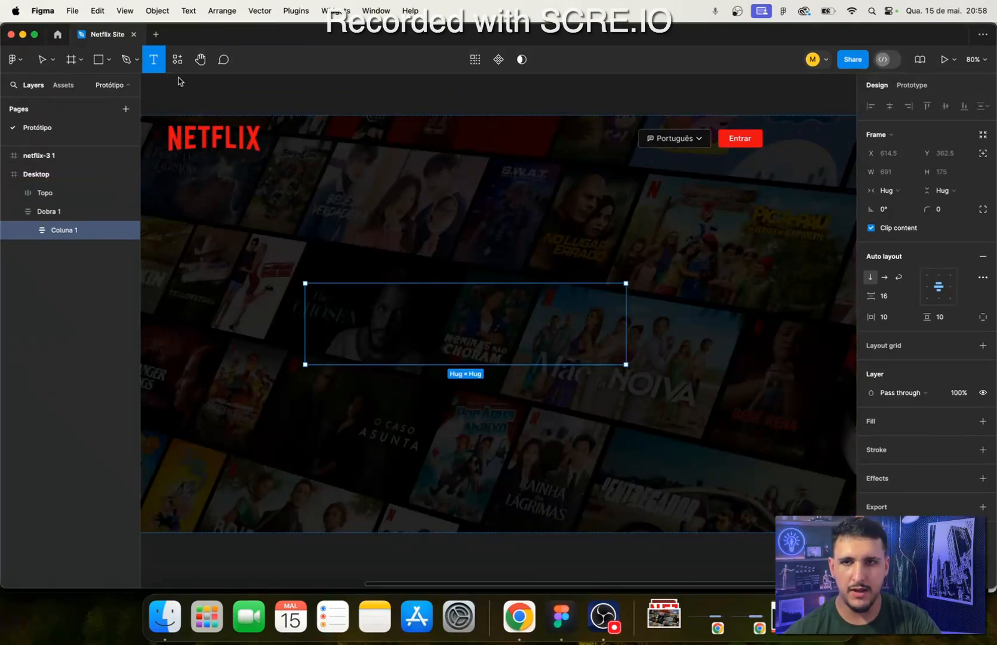
pyautogui.click(436, 329)
pyautogui.click(519, 616)
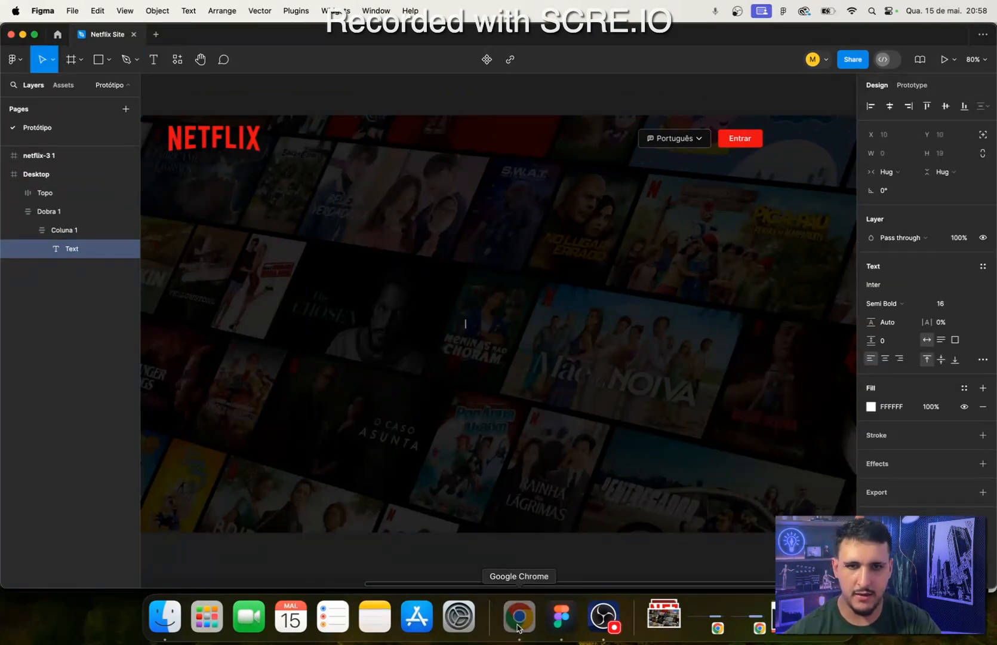
pyautogui.tripleClick(453, 276)
pyautogui.press('super+c')
pyautogui.click(561, 617)
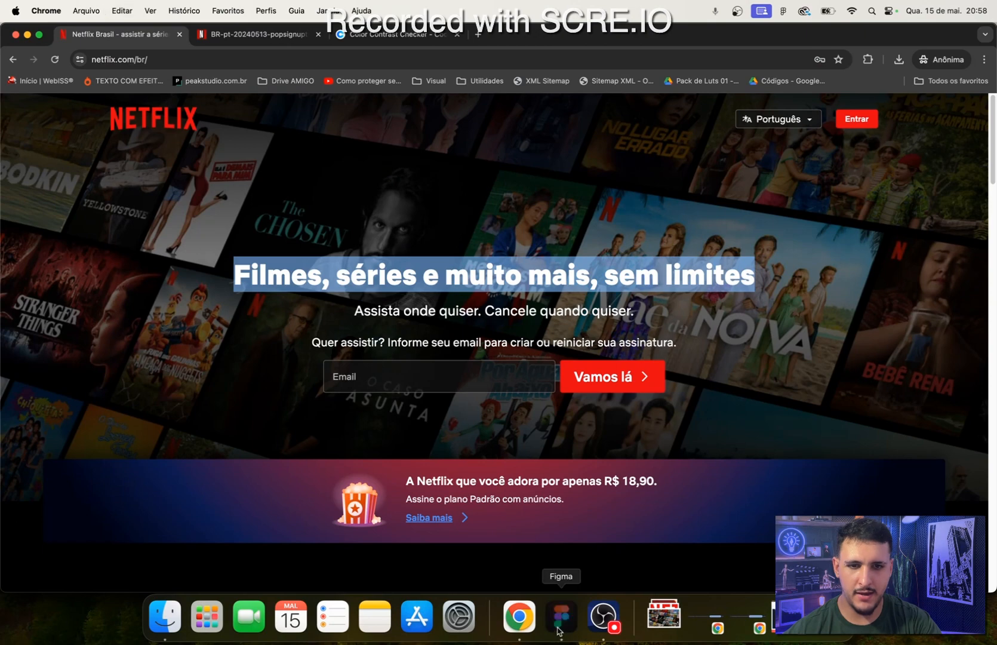
pyautogui.press('super+v')
pyautogui.press('BackSpace')
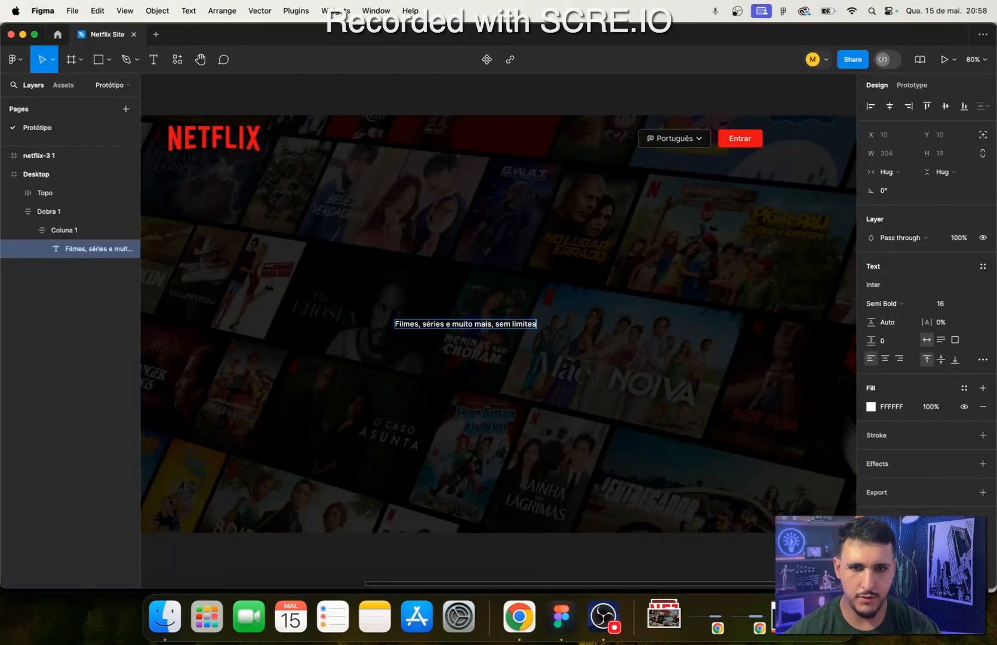
pyautogui.press('Escape')
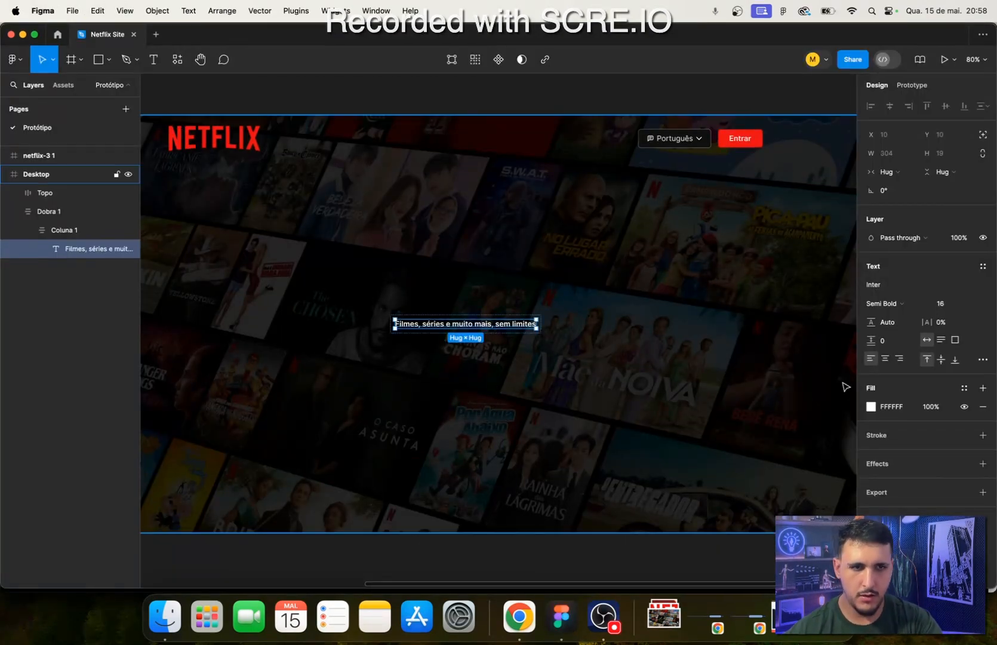
pyautogui.click(890, 304)
pyautogui.click(896, 303)
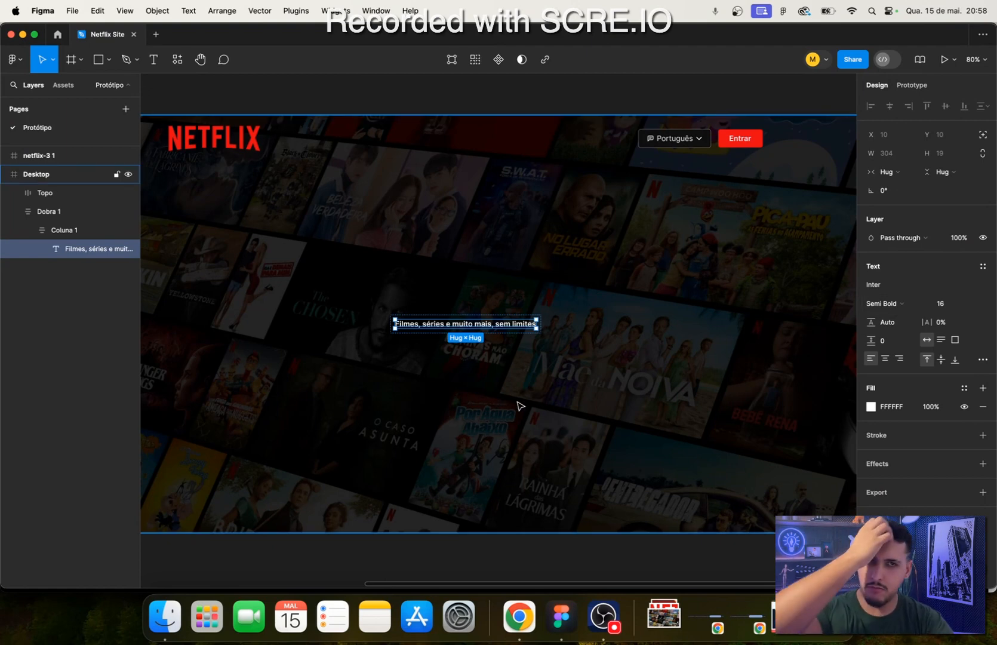
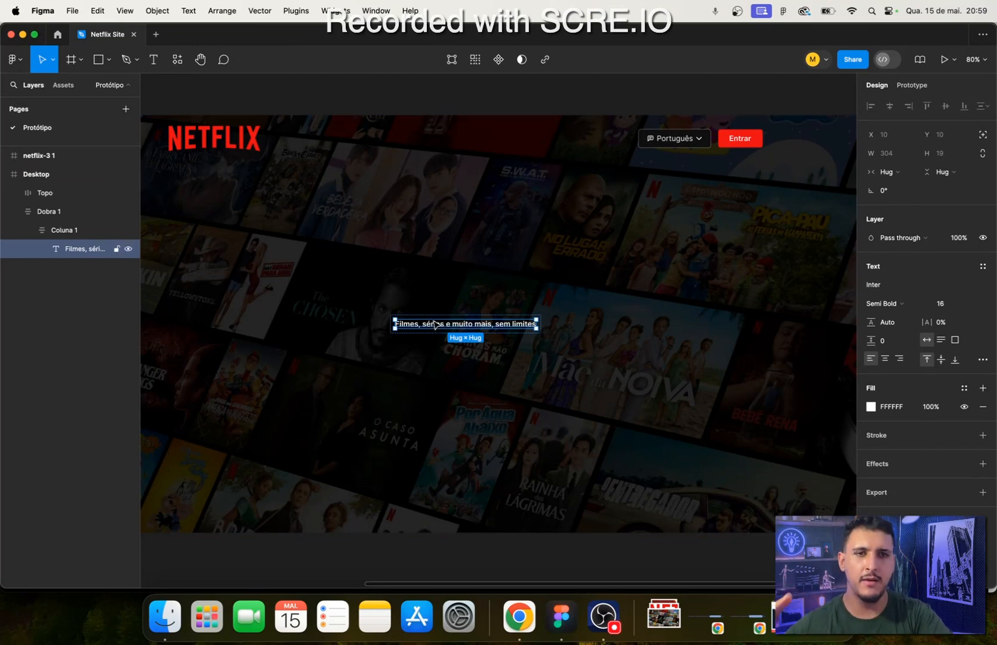
# - Set the headline's font size to 48 and compare it with the Netflix page in Chrome before returning to Figma
pyautogui.click(954, 305)
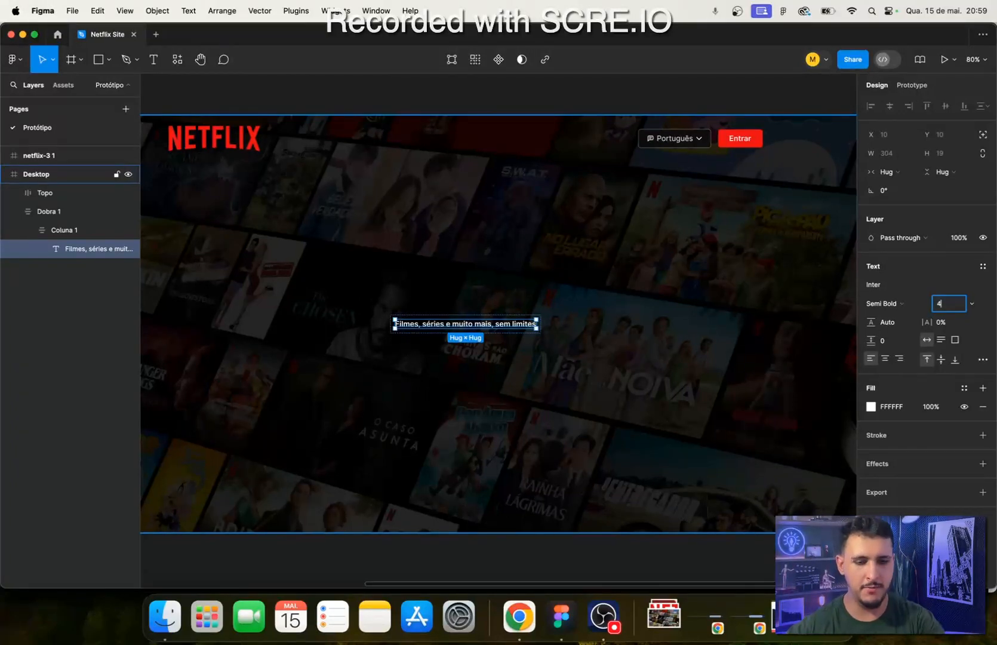
pyautogui.write('8')
pyautogui.press('Return')
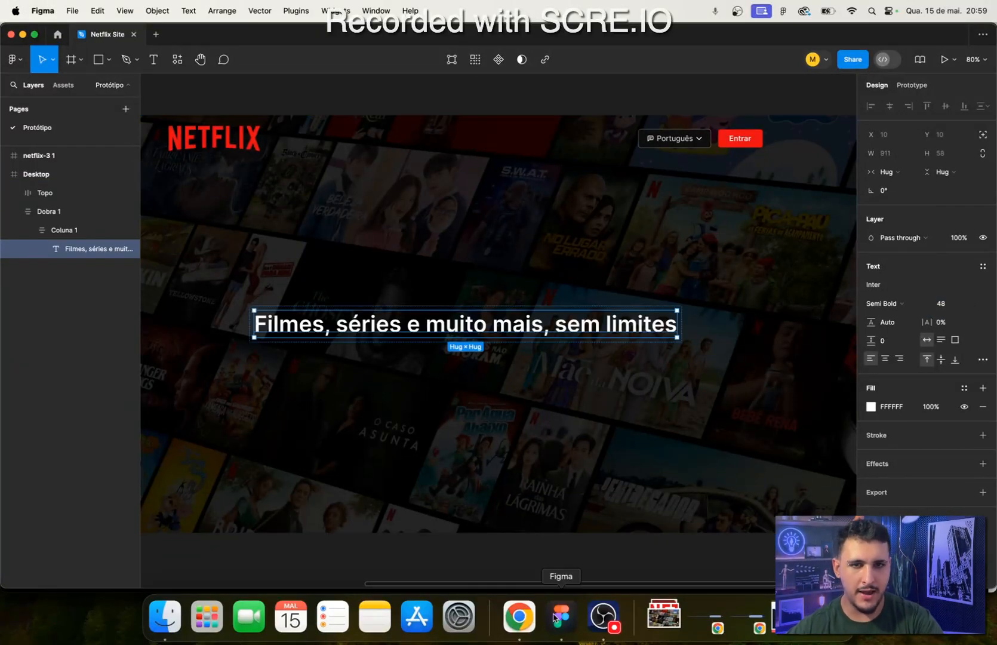
pyautogui.click(521, 615)
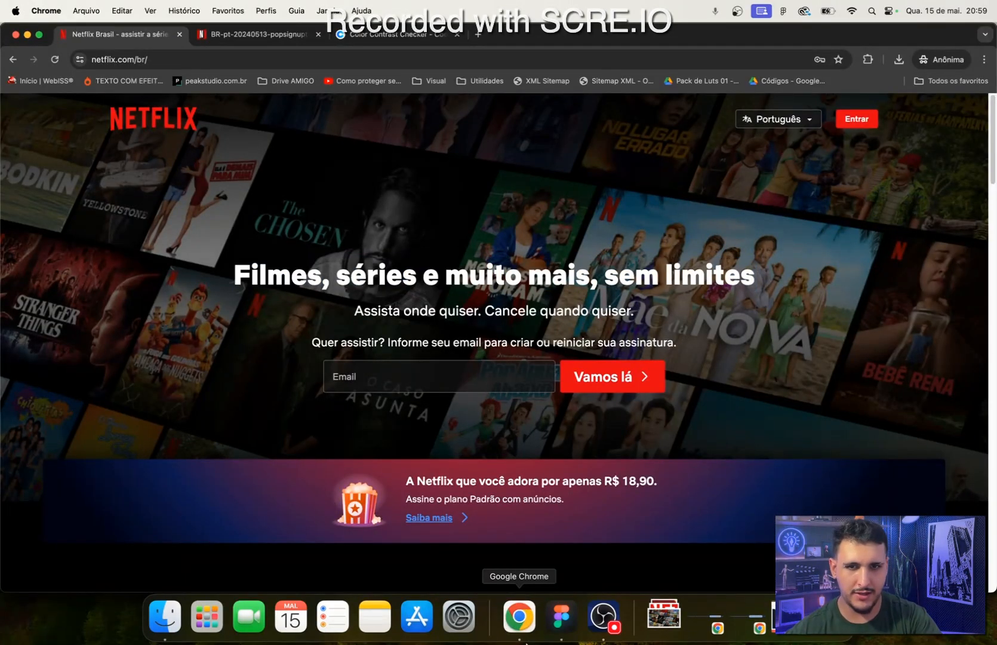
pyautogui.click(561, 616)
# - Duplicate the headline text "Filmes, séries e muito mais, sem limites" within Coluna 1
pyautogui.click(415, 339)
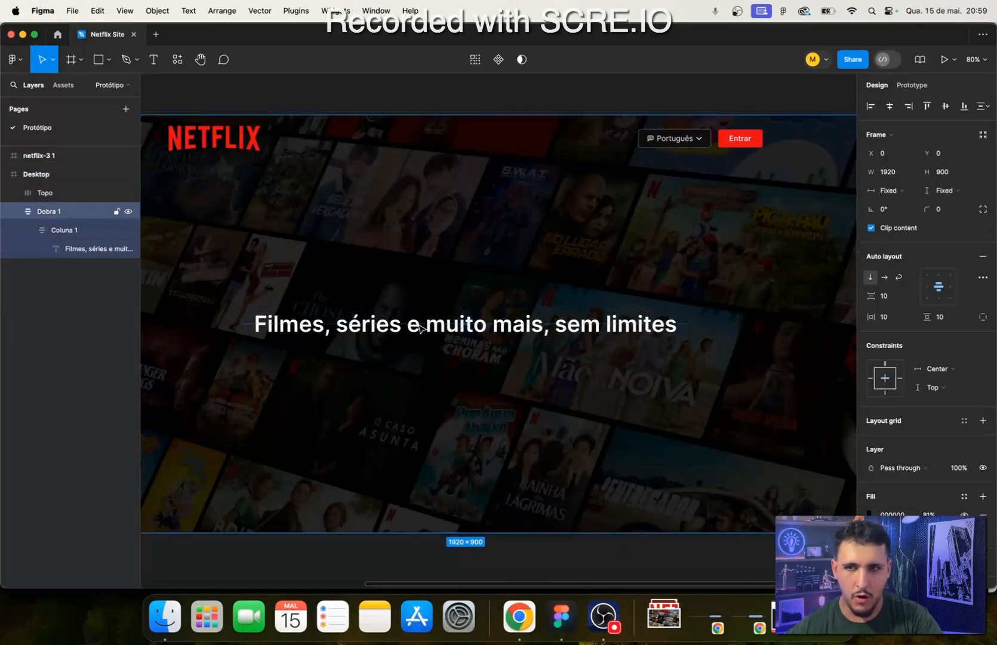
pyautogui.click(419, 328)
pyautogui.click(418, 328)
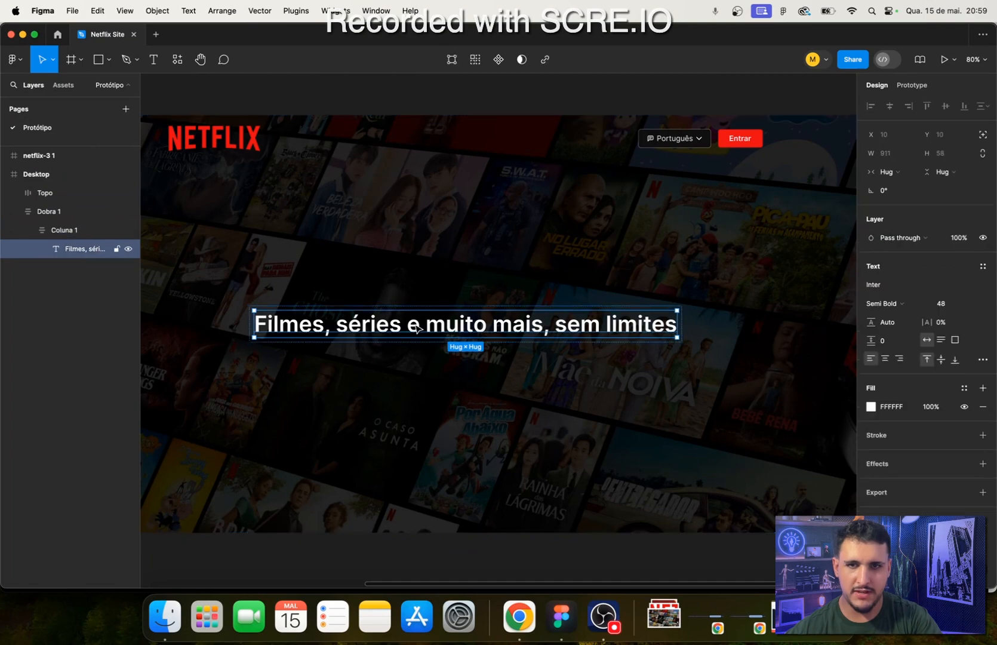
pyautogui.press('super+d')
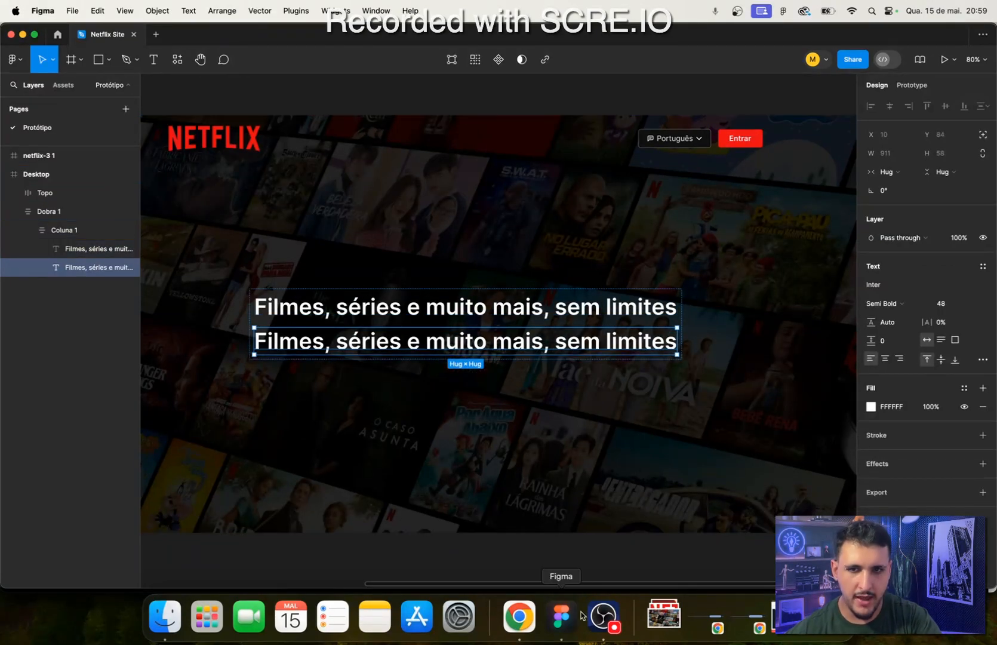
# - Copy the subtitle "Assista onde quiser. Cancele quando quiser." from the Netflix page in Chrome and return to Figma
pyautogui.click(518, 616)
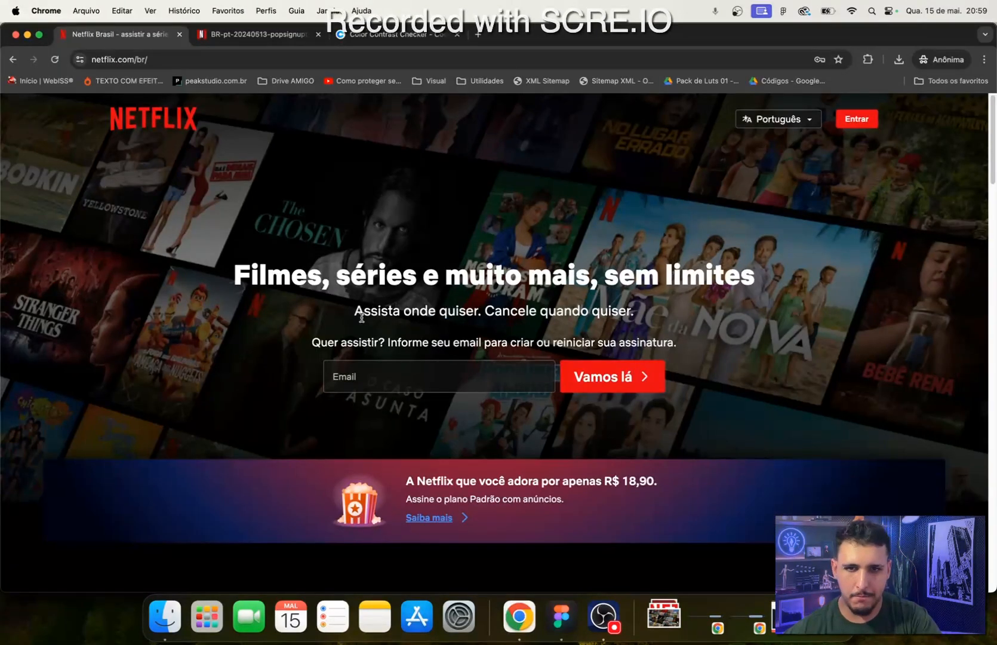
pyautogui.moveTo(356, 311); pyautogui.dragTo(634, 311)
pyautogui.press('super+c')
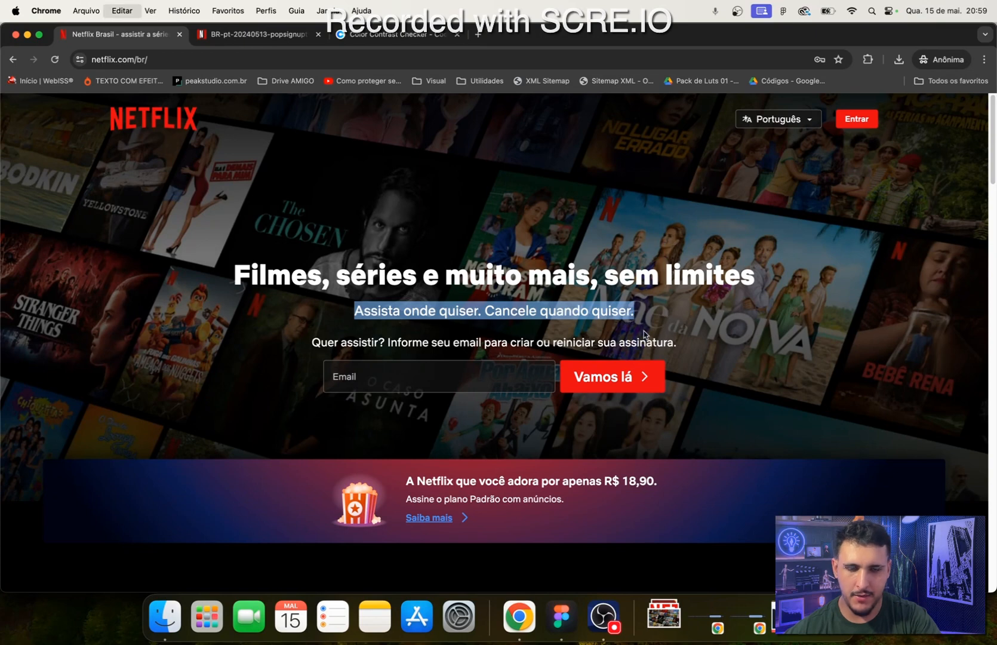
pyautogui.click(554, 632)
pyautogui.click(517, 630)
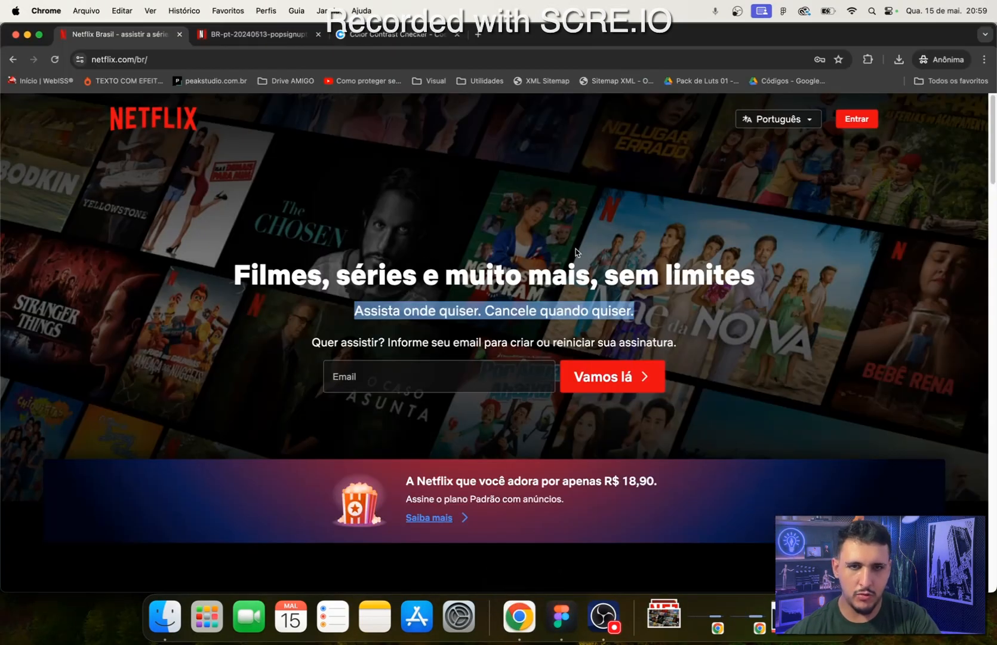
pyautogui.click(561, 616)
# - Set the duplicated headline's font size to 20 and replace its text with "Assista onde quiser. Cancele quando quiser."
pyautogui.click(948, 303)
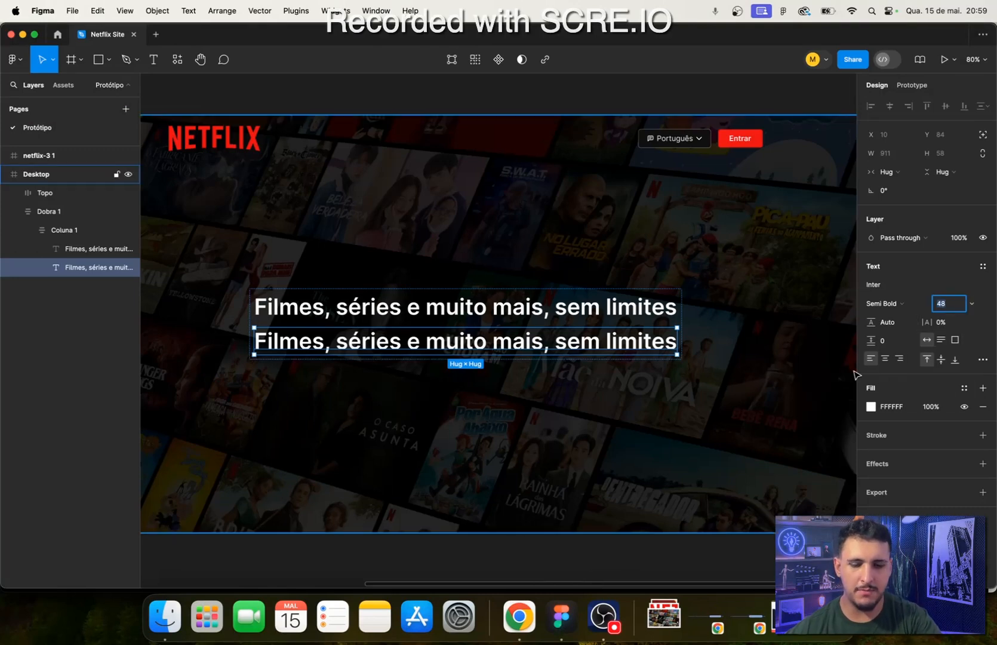
pyautogui.write('20')
pyautogui.press('Return')
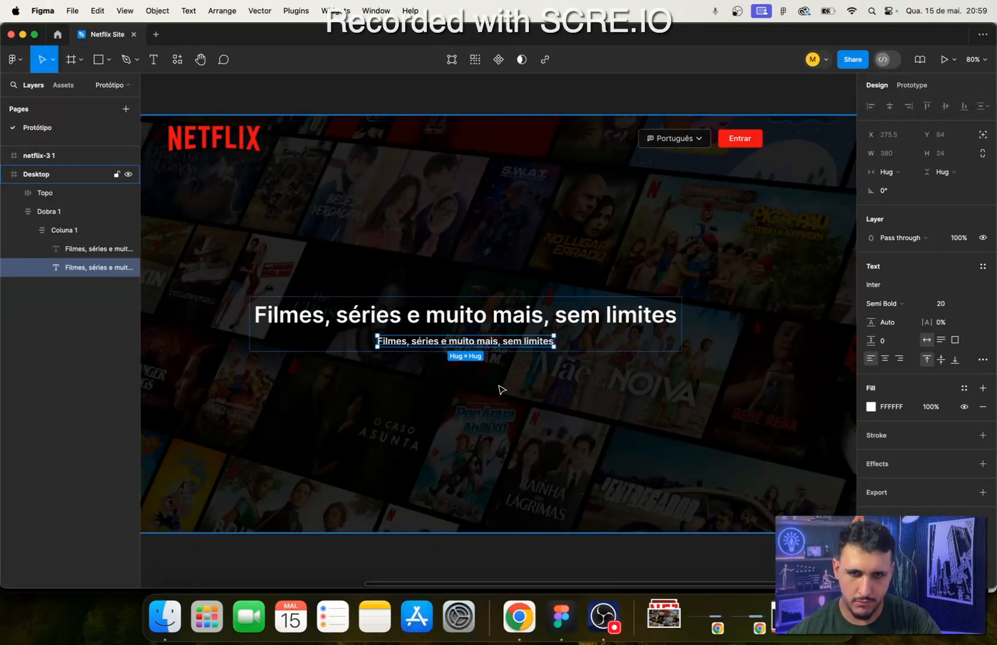
pyautogui.doubleClick(502, 341)
pyautogui.press('super+v')
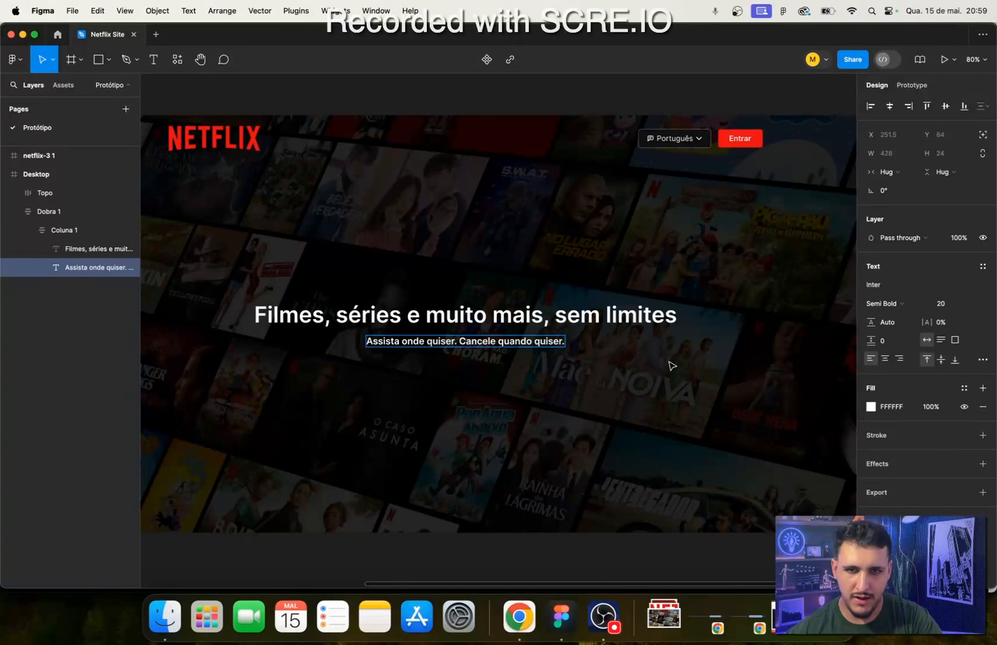
pyautogui.press('Escape')
# - Set the font weight of the subtitle under the headline to Regular
pyautogui.click(900, 304)
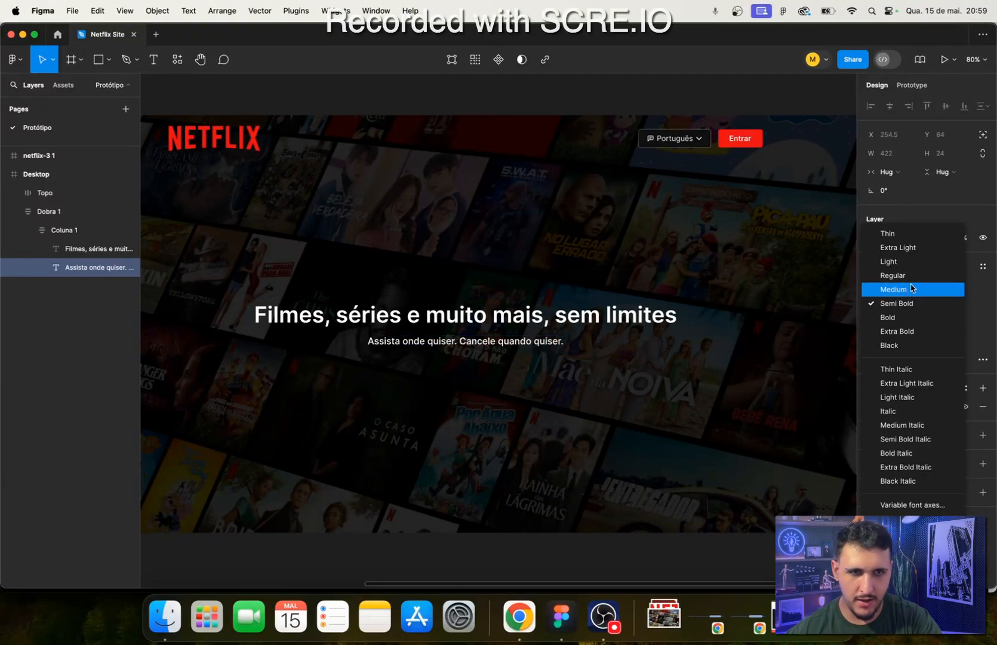
pyautogui.click(889, 276)
pyautogui.click(487, 437)
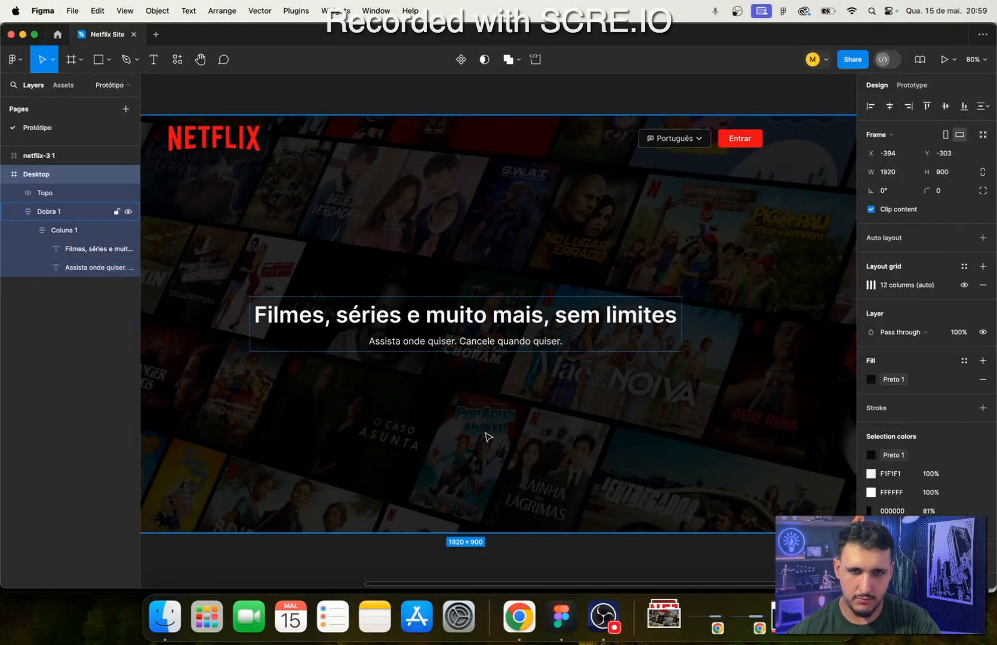
# - Check the reference page in Chrome, return to Figma, and duplicate the Coluna 1 frame inside Dobra 1
pyautogui.click(612, 345)
pyautogui.click(531, 617)
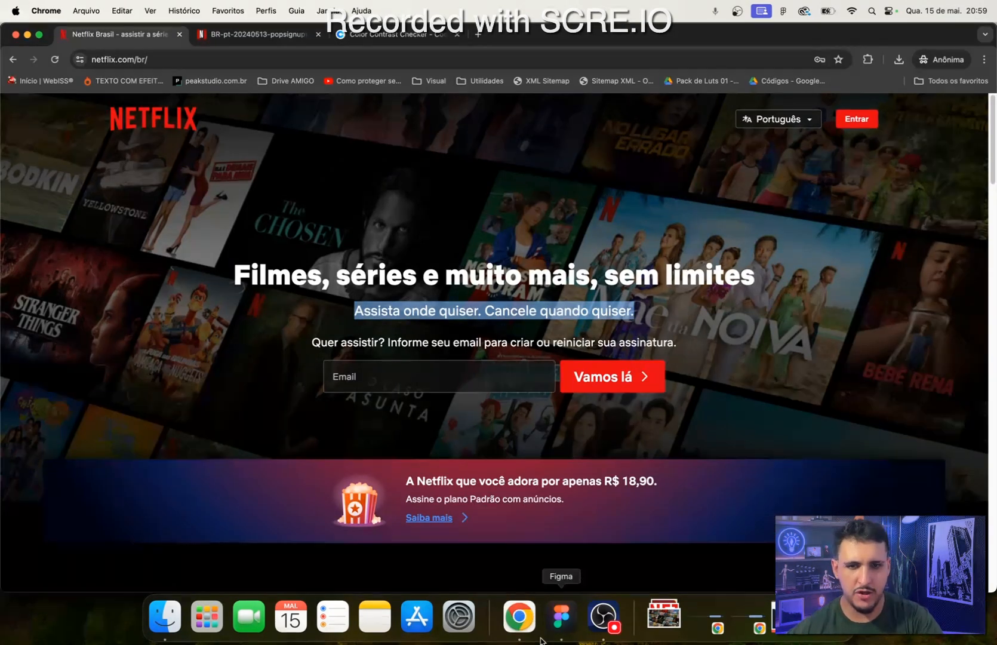
pyautogui.click(560, 617)
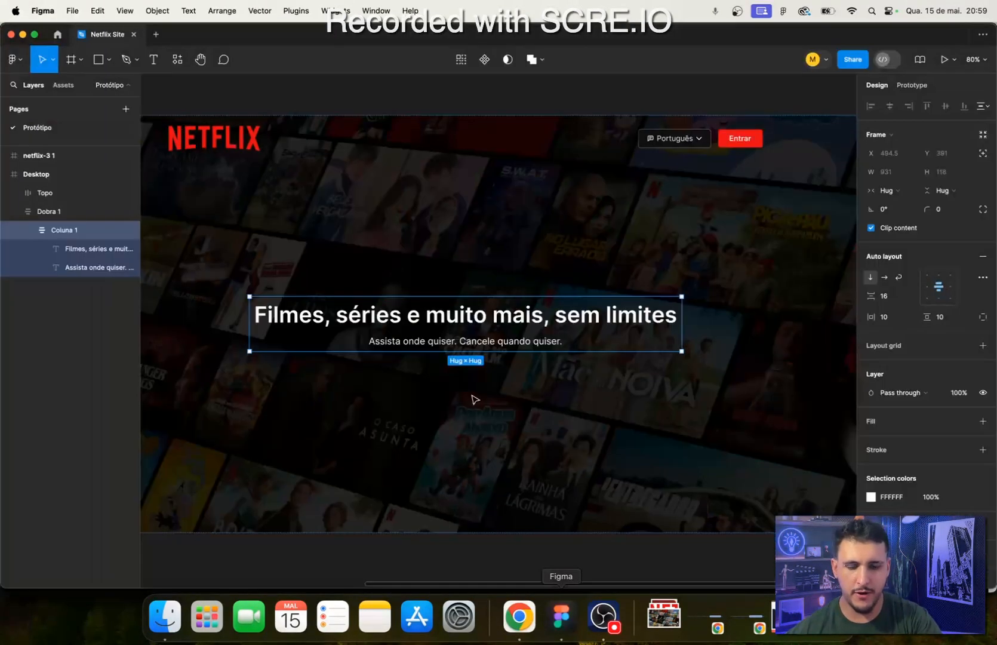
pyautogui.click(28, 230)
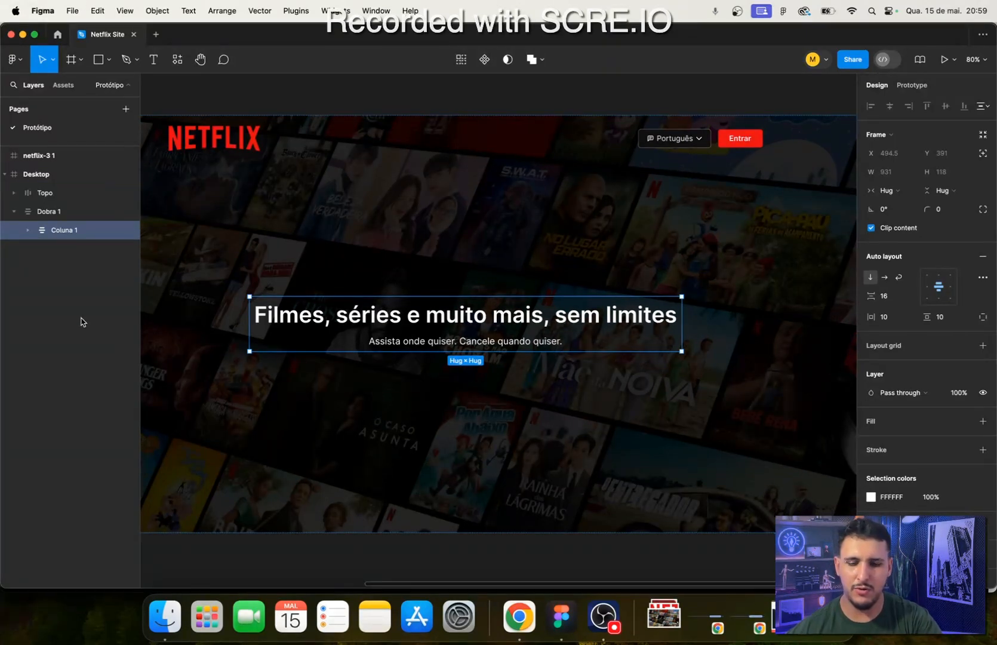
pyautogui.press('super+d')
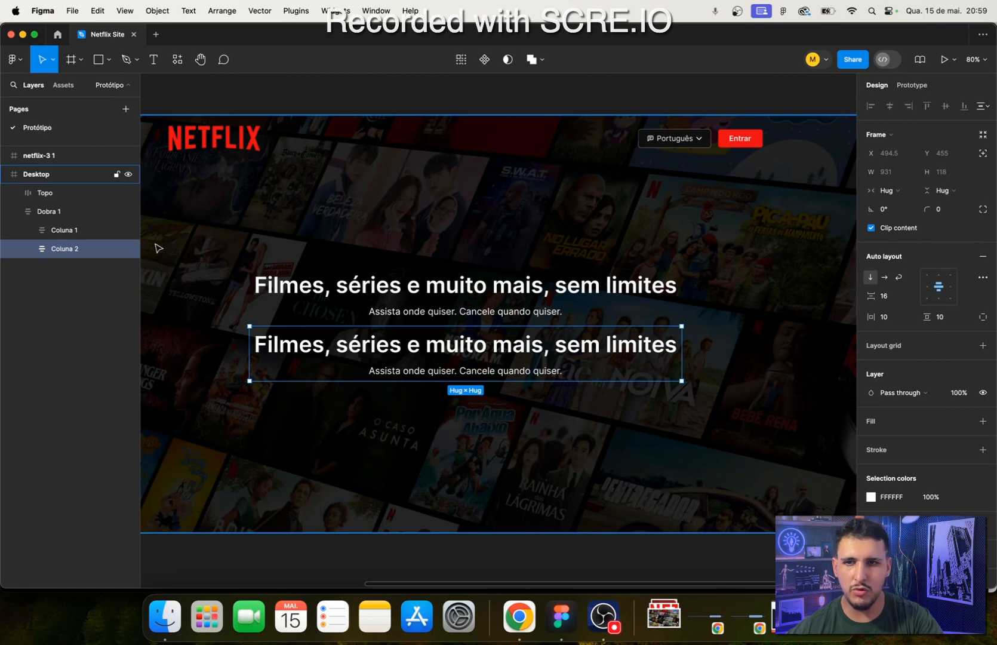
# - Set the auto layout spacing between the columns in Dobra 1 to 24
pyautogui.click(49, 215)
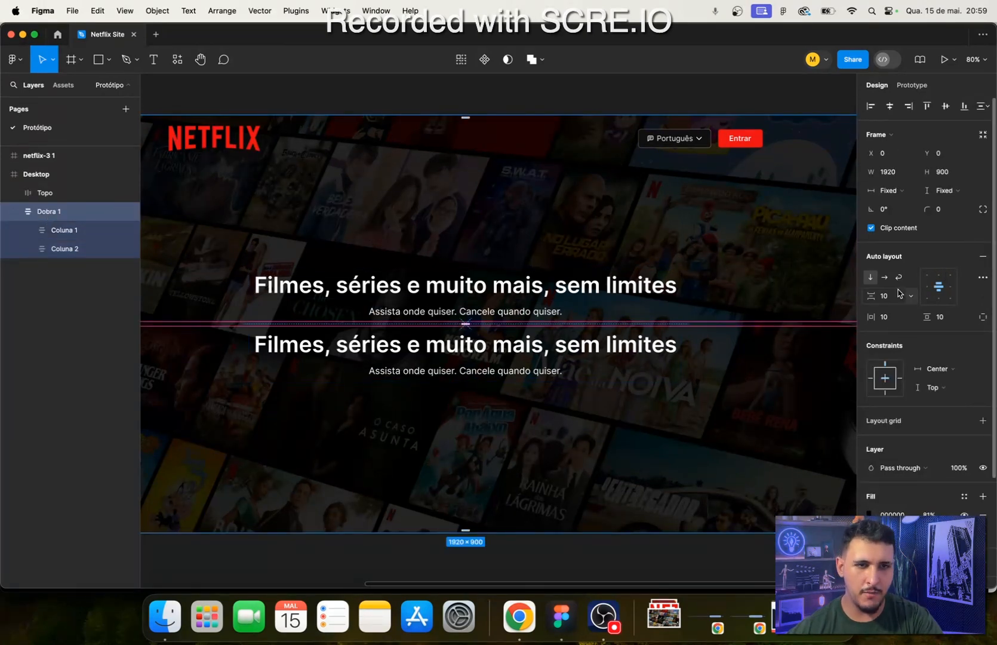
pyautogui.click(877, 298)
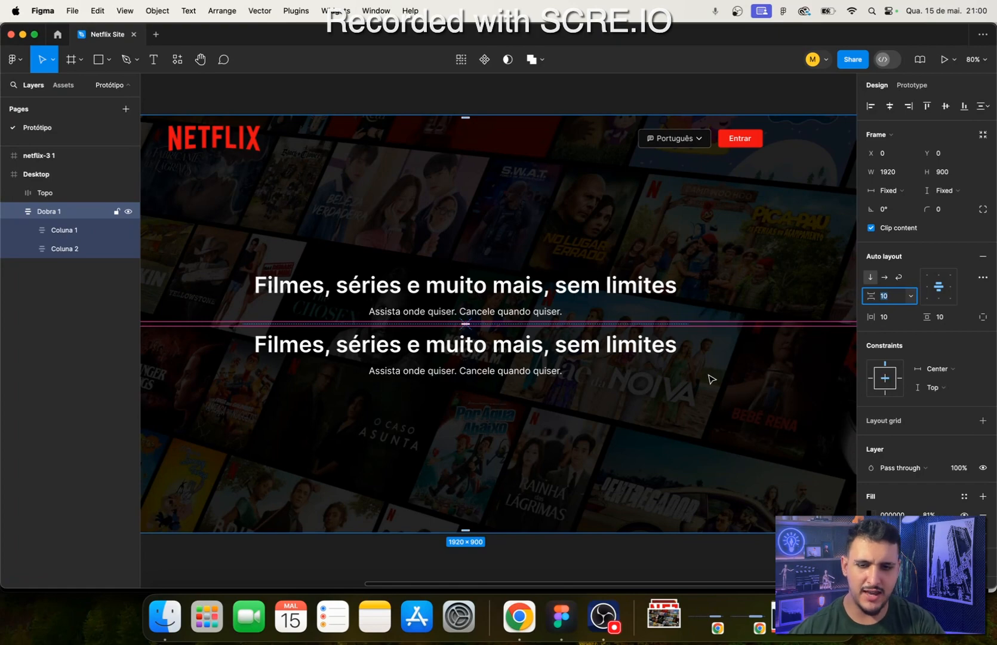
pyautogui.write('24')
pyautogui.press('Return')
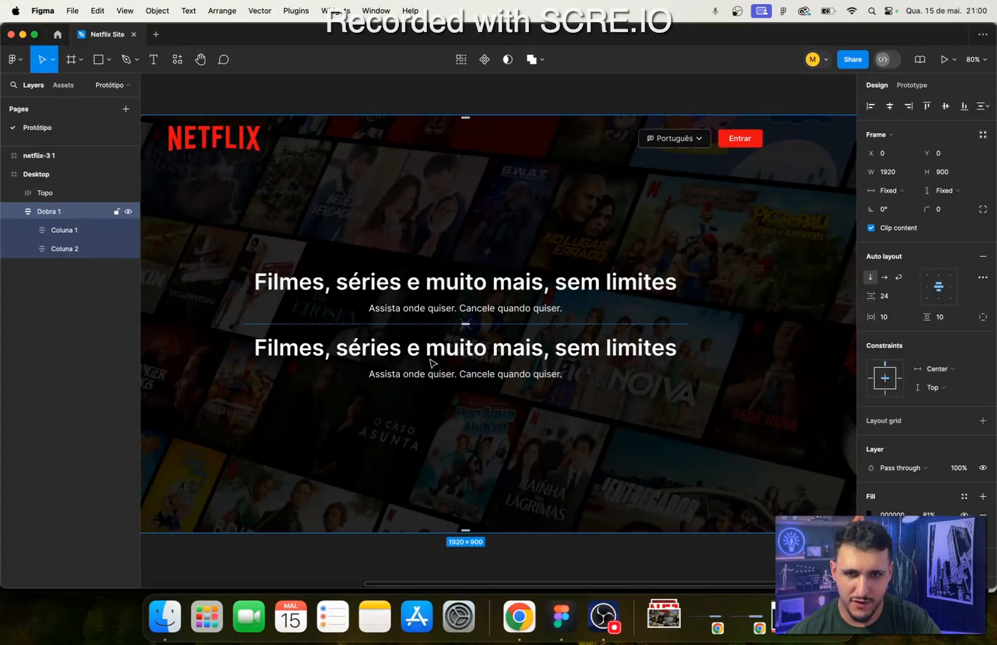
pyautogui.scroll(-5, 586, 383)
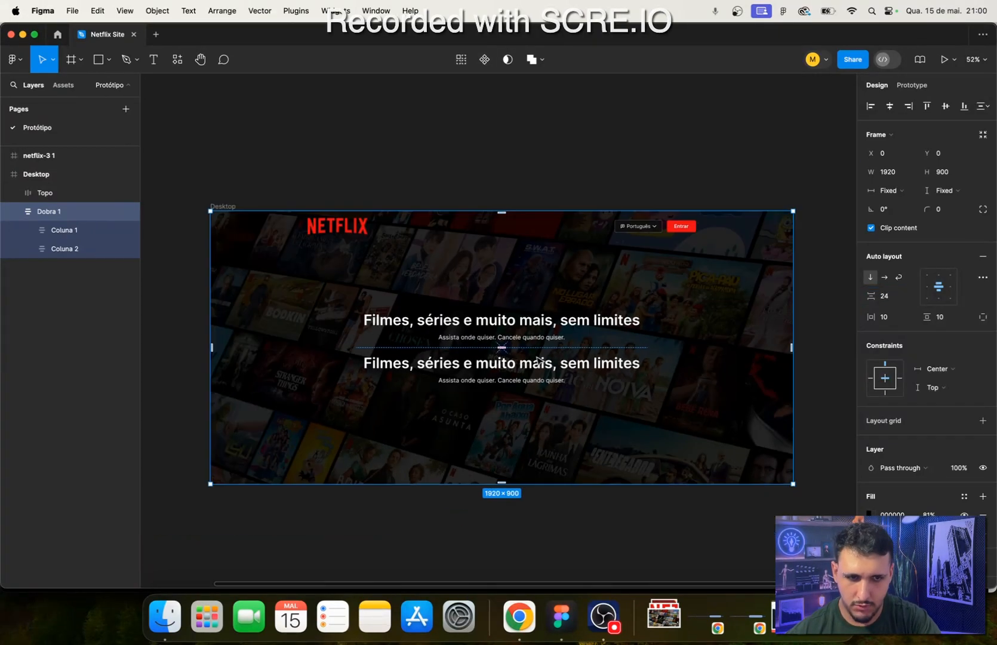
pyautogui.click(223, 206)
pyautogui.moveTo(583, 486); pyautogui.dragTo(577, 484)
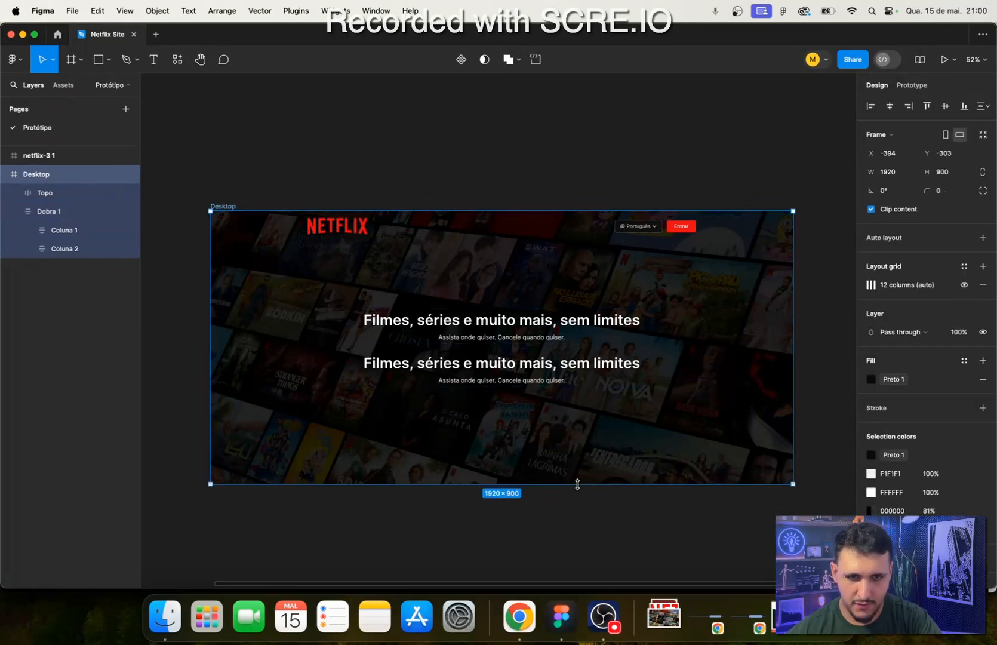
pyautogui.click(500, 536)
# - Delete the duplicated headline "Filmes, séries e muito mais, sem limites" from Coluna 2
pyautogui.scroll(3, 490, 357)
pyautogui.click(489, 365)
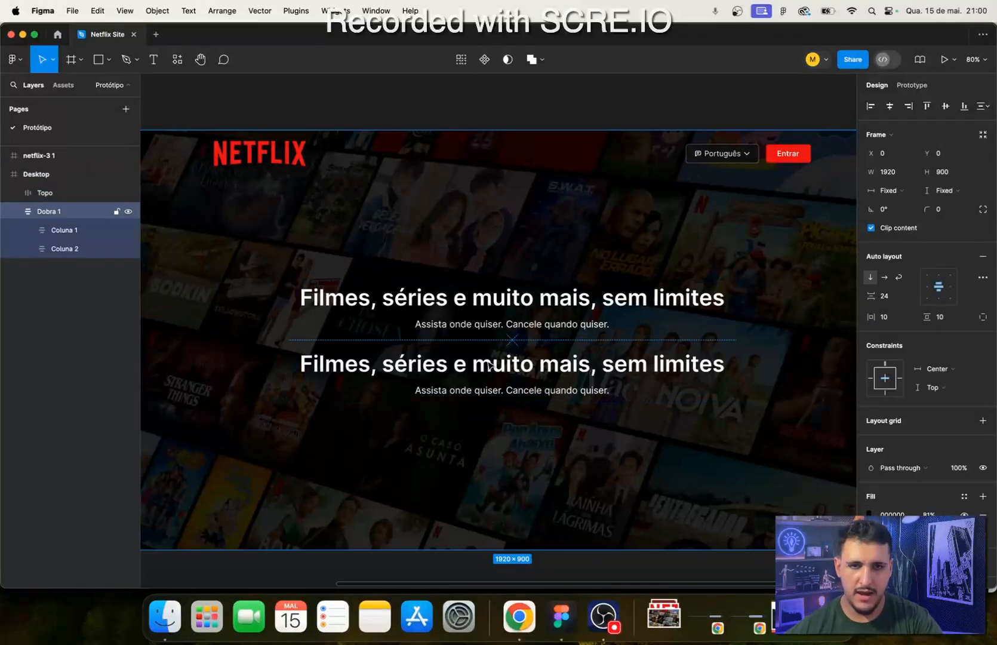
pyautogui.doubleClick(489, 365)
pyautogui.press('Escape')
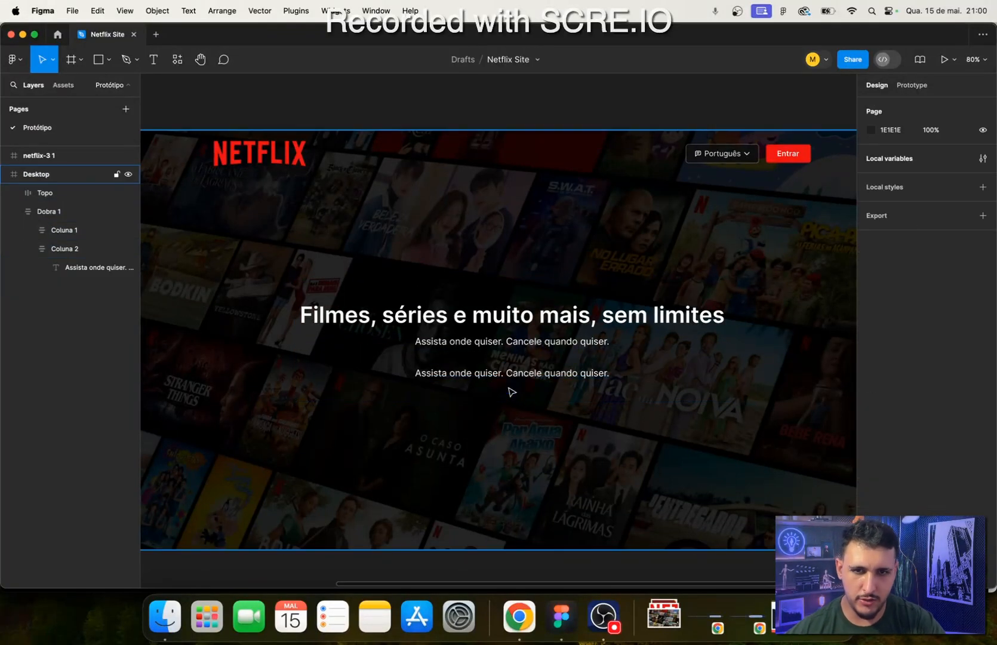
# - Copy the line "Quer assistir? Informe seu email para criar ou reiniciar sua assinatura." from the Netflix page in Chrome and return to Figma
pyautogui.click(518, 616)
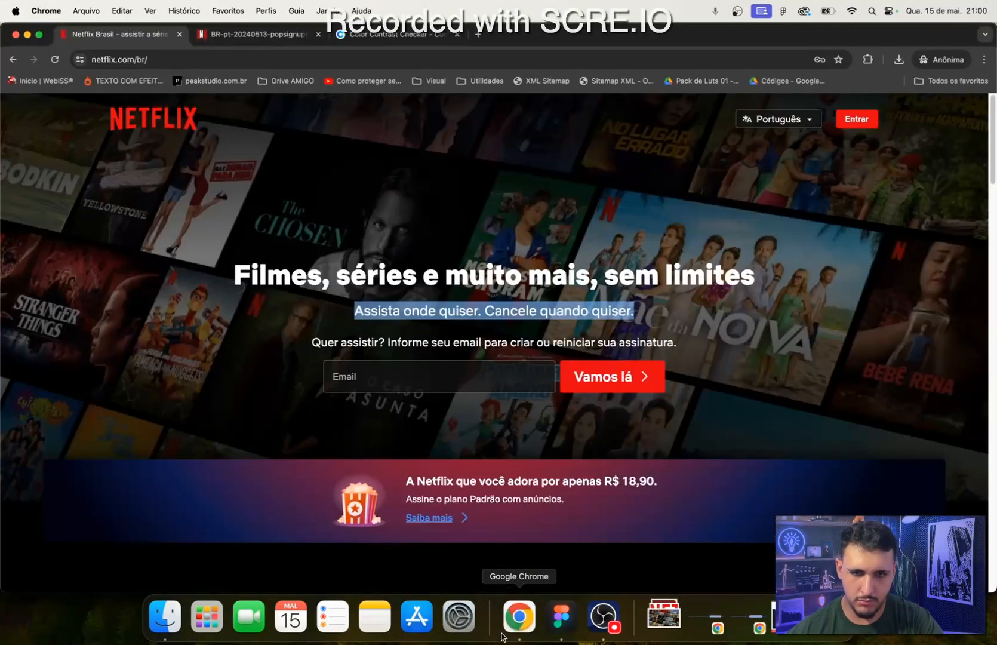
pyautogui.tripleClick(417, 345)
pyautogui.click(564, 616)
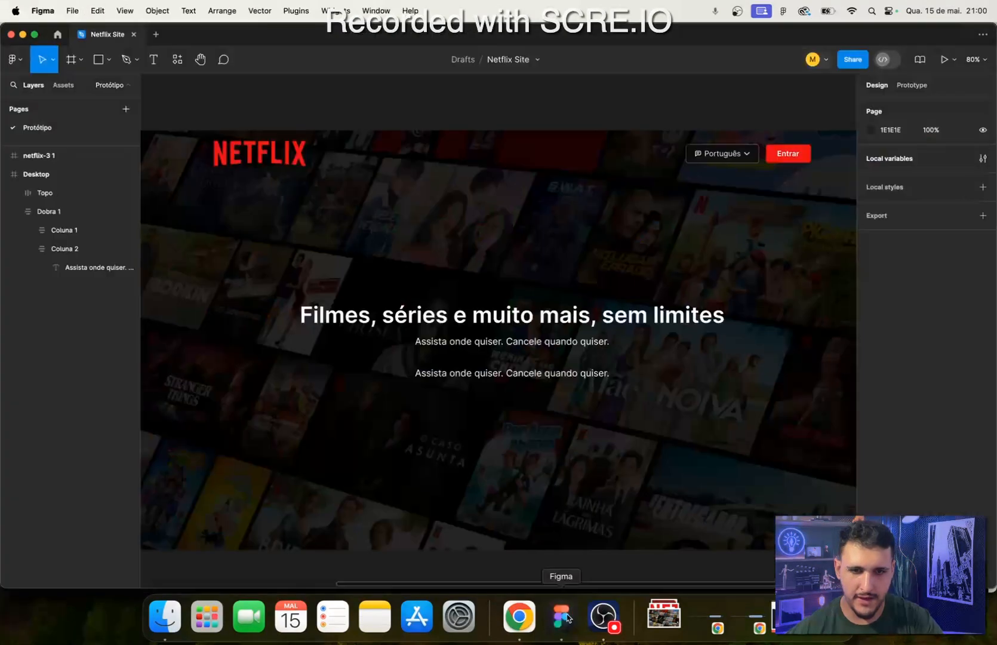
# - Set the font size of the text in Coluna 2 to 24
pyautogui.click(515, 379)
pyautogui.click(515, 379)
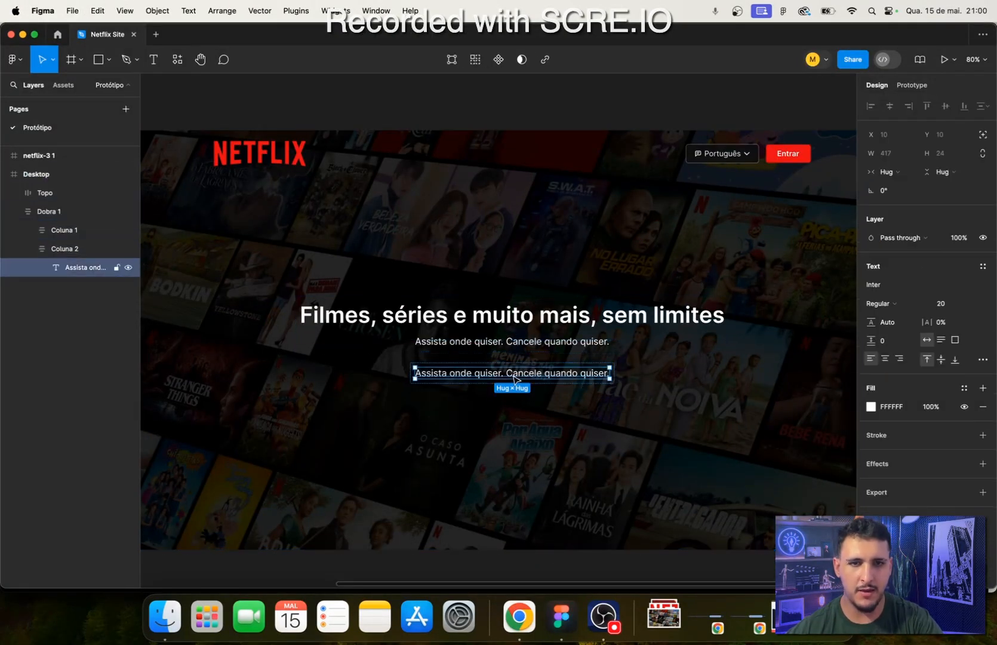
pyautogui.doubleClick(511, 380)
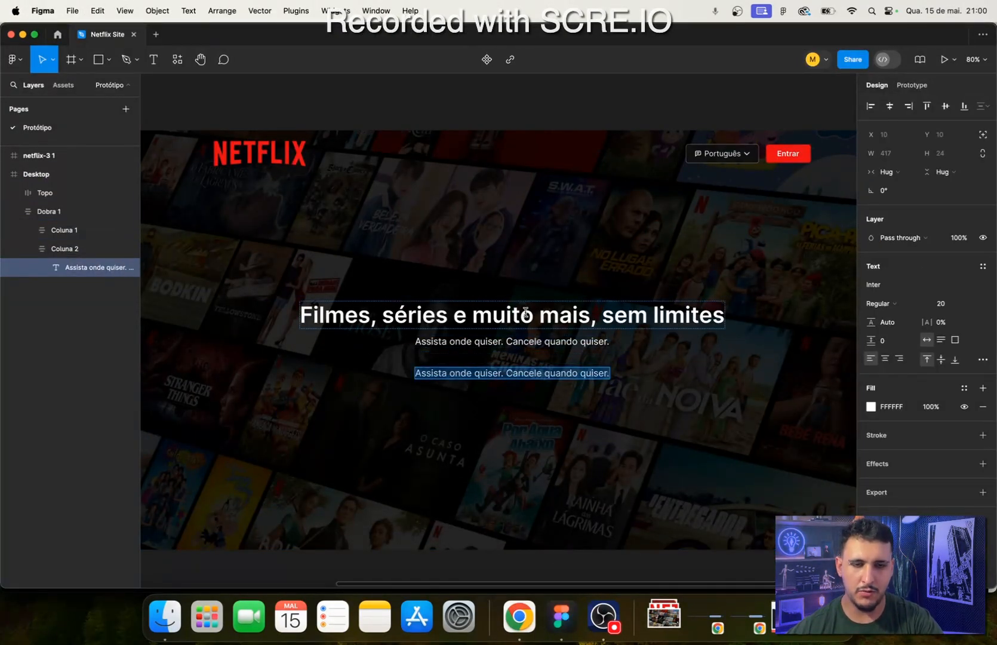
pyautogui.click(947, 308)
pyautogui.write('24')
pyautogui.press('Return')
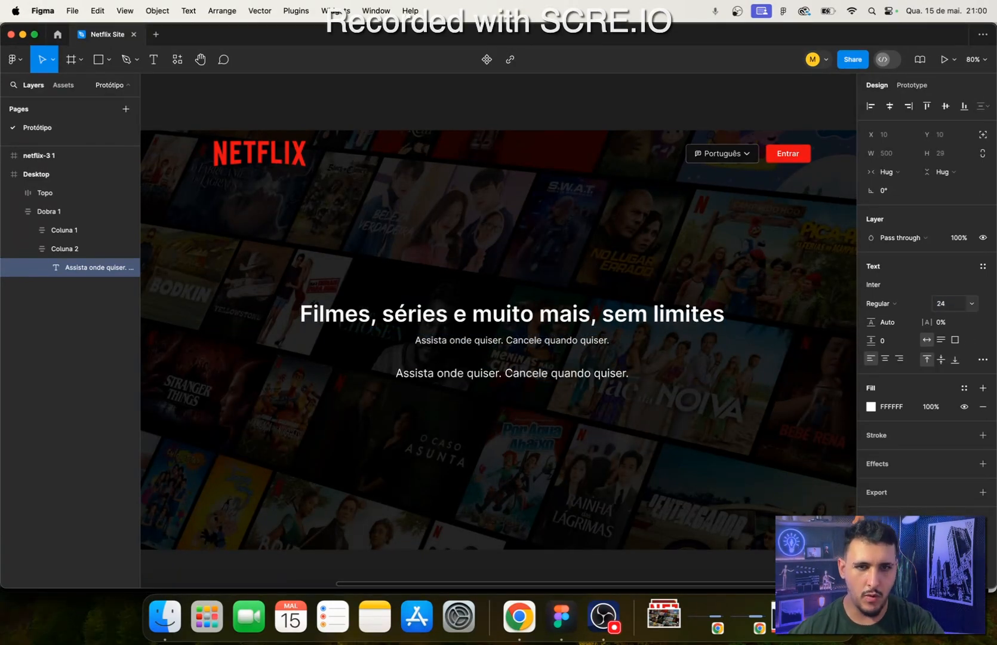
# - Replace the Coluna 2 text with "Quer assistir? Informe seu email para criar ou reiniciar sua assinatura.", removing the extra pasted "Email" line
pyautogui.doubleClick(602, 373)
pyautogui.write('Quer assistir? Informe seu email para criar ou reiniciar sua assinatura. Email')
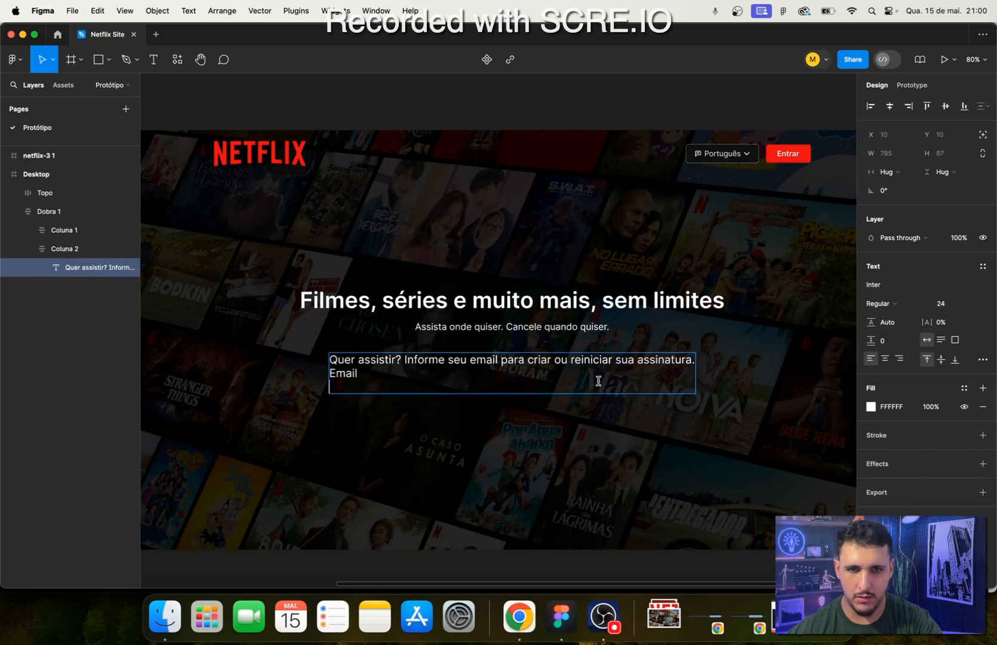
pyautogui.press('BackSpace')
pyautogui.press('BackSpace')
pyautogui.press('BackSpace')
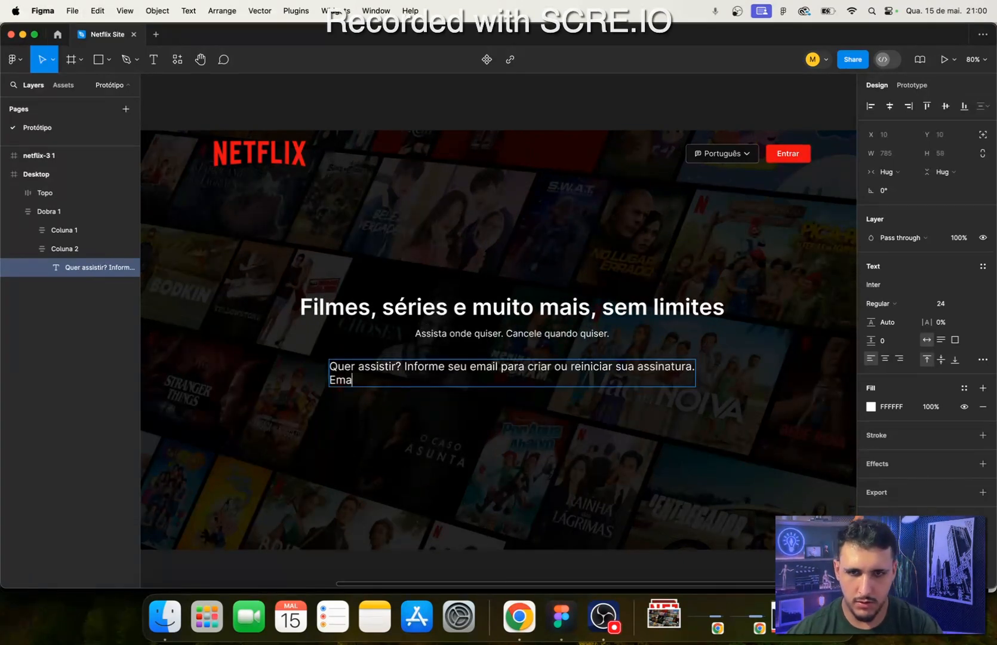
pyautogui.press('BackSpace')
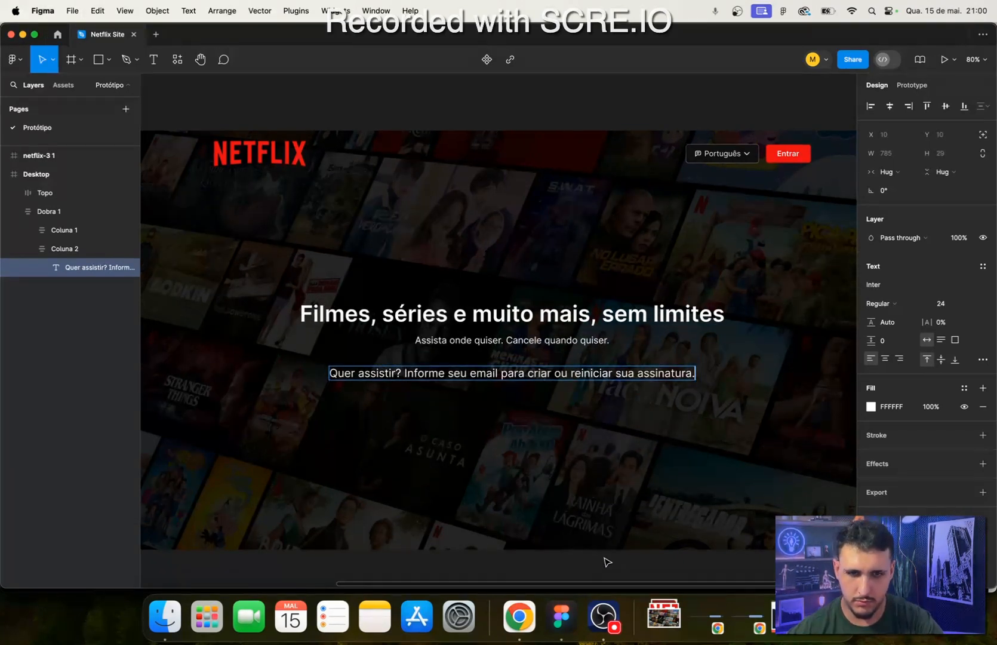
pyautogui.press('Escape')
pyautogui.press('Escape')
# - Examine the email field and "Vamos lá" button on the Netflix page in Chrome, and return to Figma
pyautogui.click(519, 617)
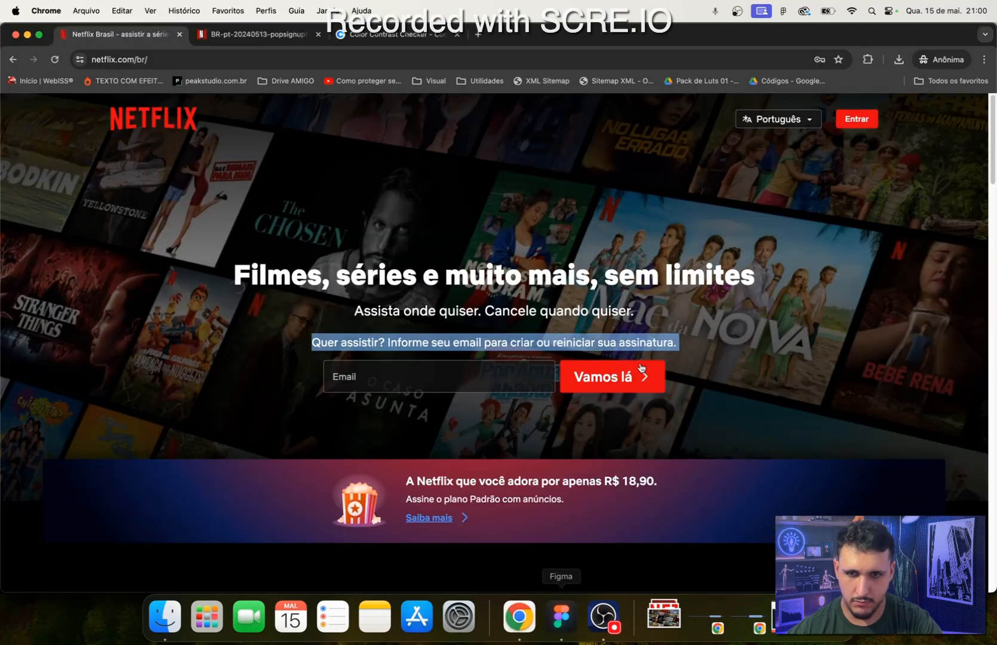
pyautogui.click(725, 317)
pyautogui.click(561, 616)
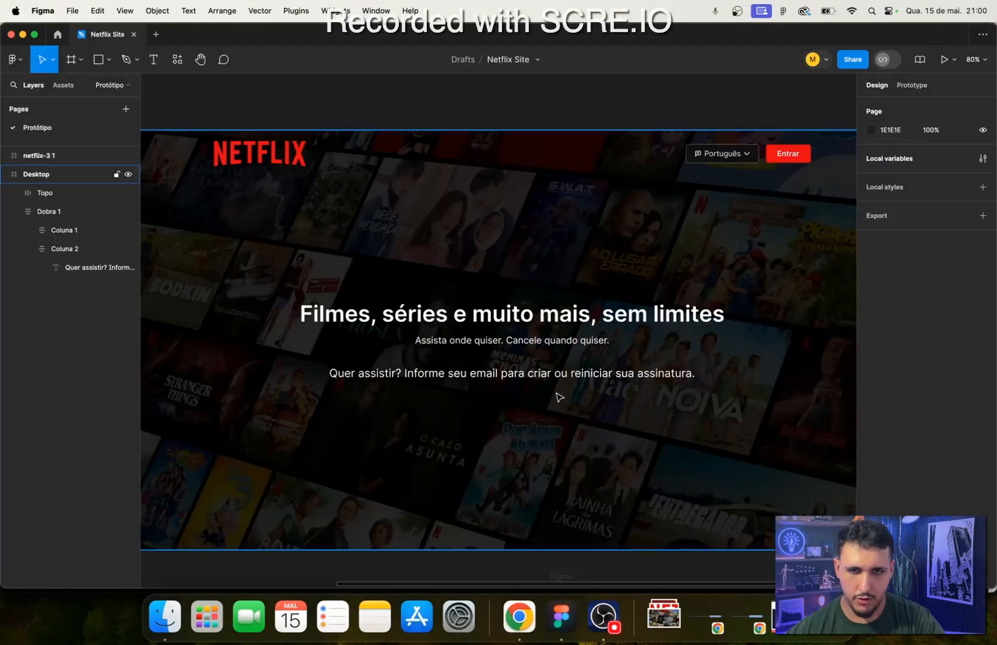
# - Set the weight of the "Quer assistir?" text in Coluna 2 to Semi Bold and compare it with the Netflix page in Chrome
pyautogui.click(571, 383)
pyautogui.click(570, 383)
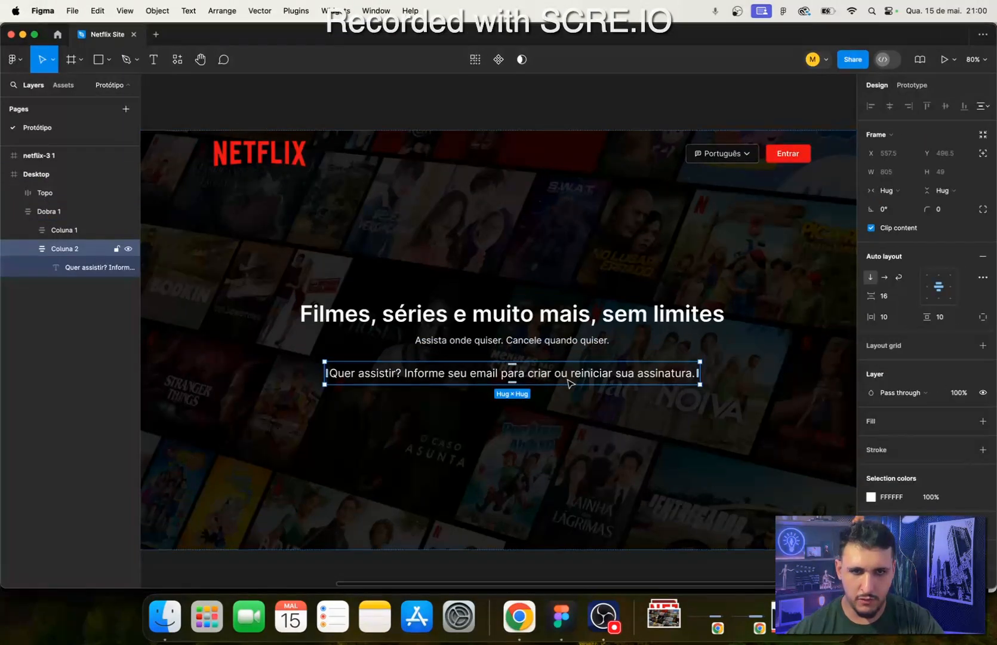
pyautogui.click(657, 375)
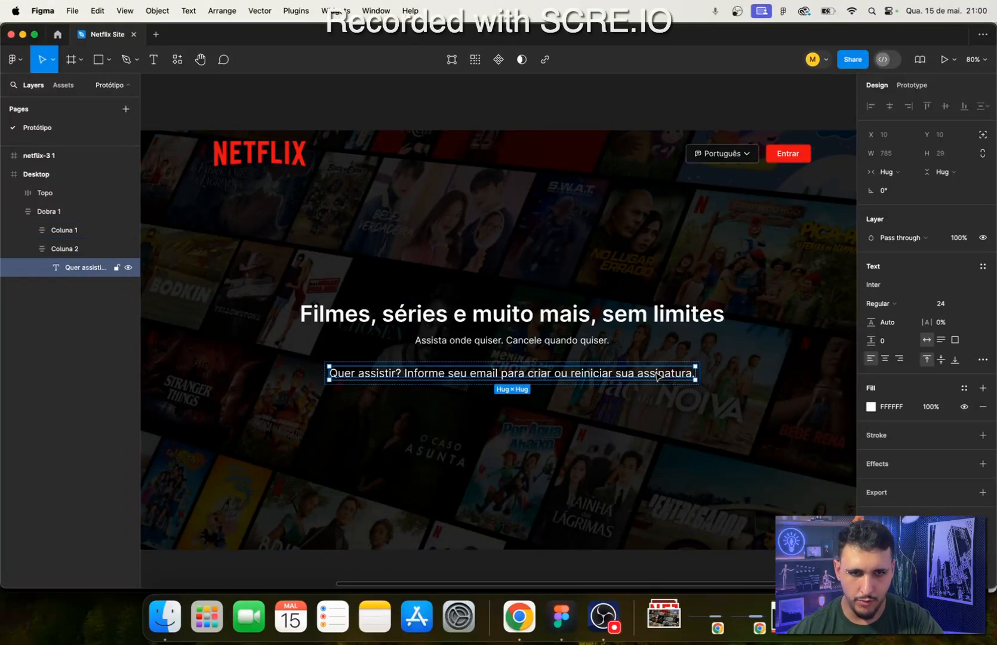
pyautogui.click(882, 303)
pyautogui.click(890, 330)
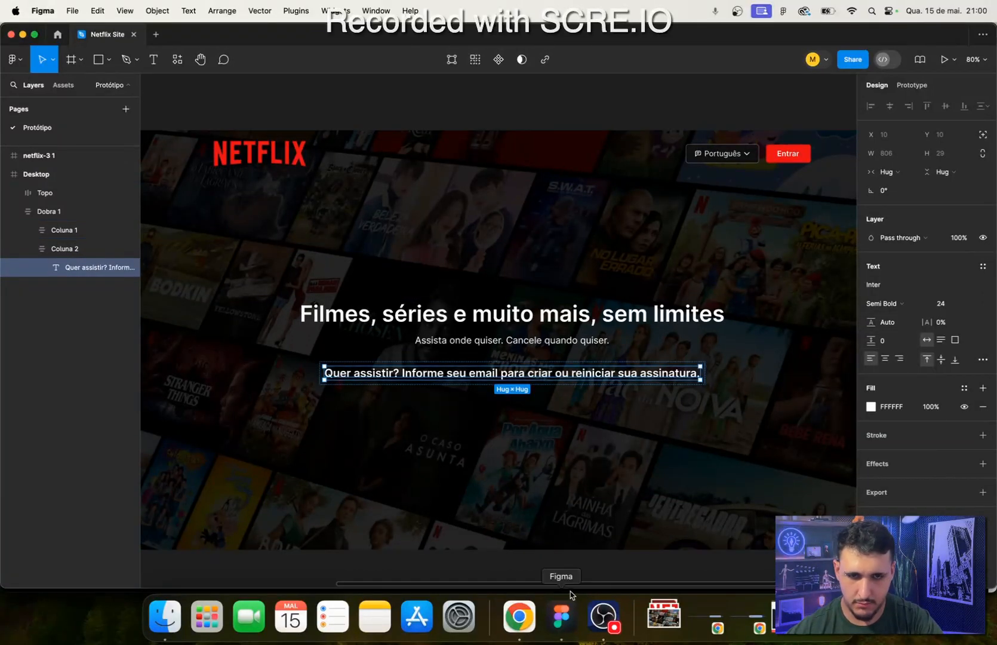
pyautogui.click(593, 564)
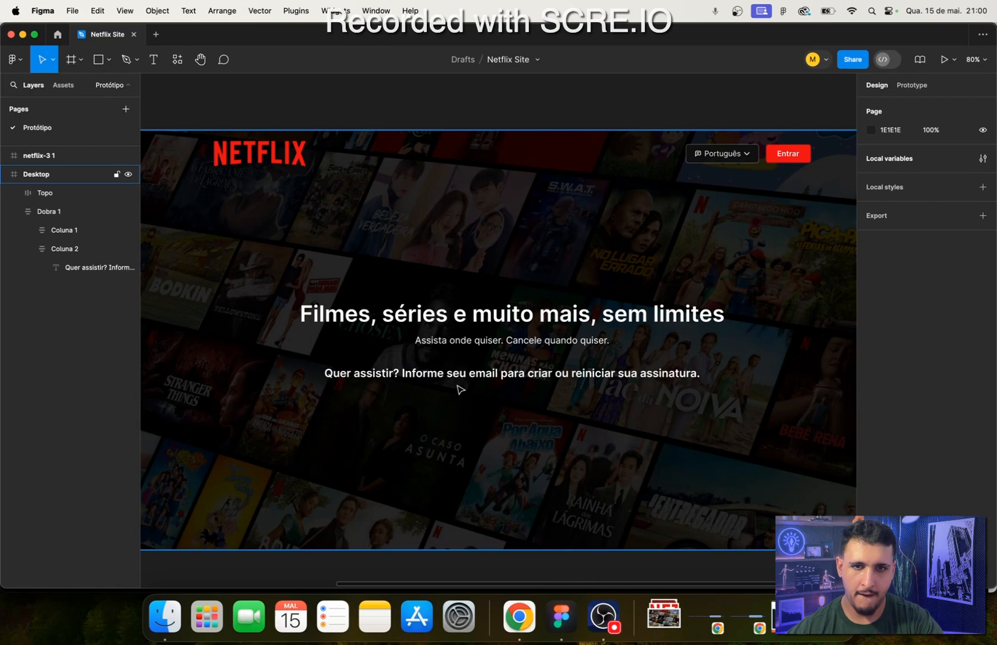
pyautogui.click(519, 617)
pyautogui.click(561, 616)
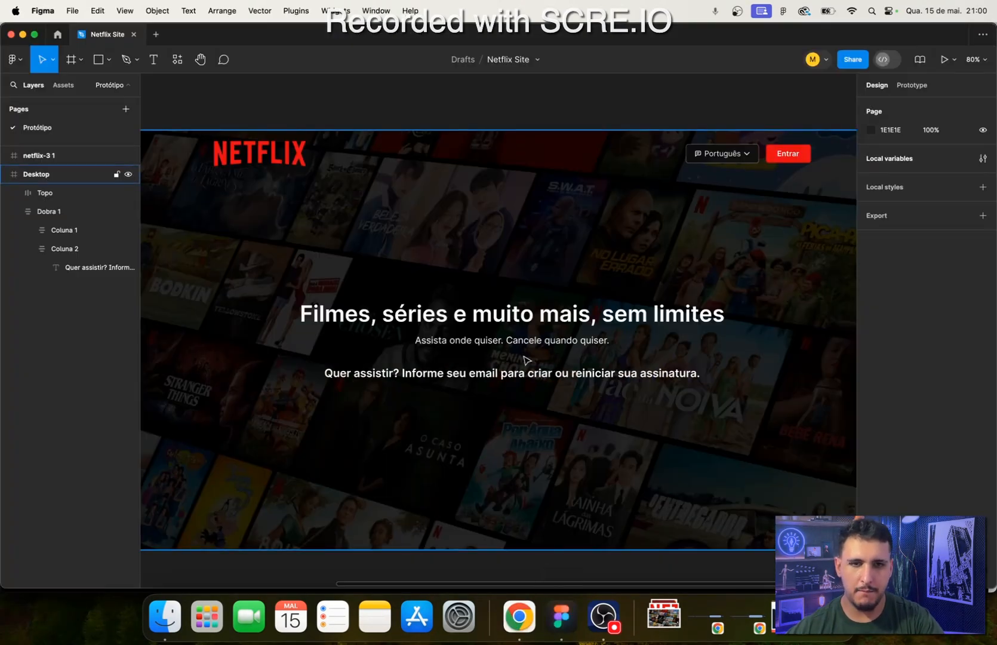
# - Check the email field on the Netflix page in Chrome, and place a new frame on the empty canvas below the Desktop frame in Figma
pyautogui.click(72, 250)
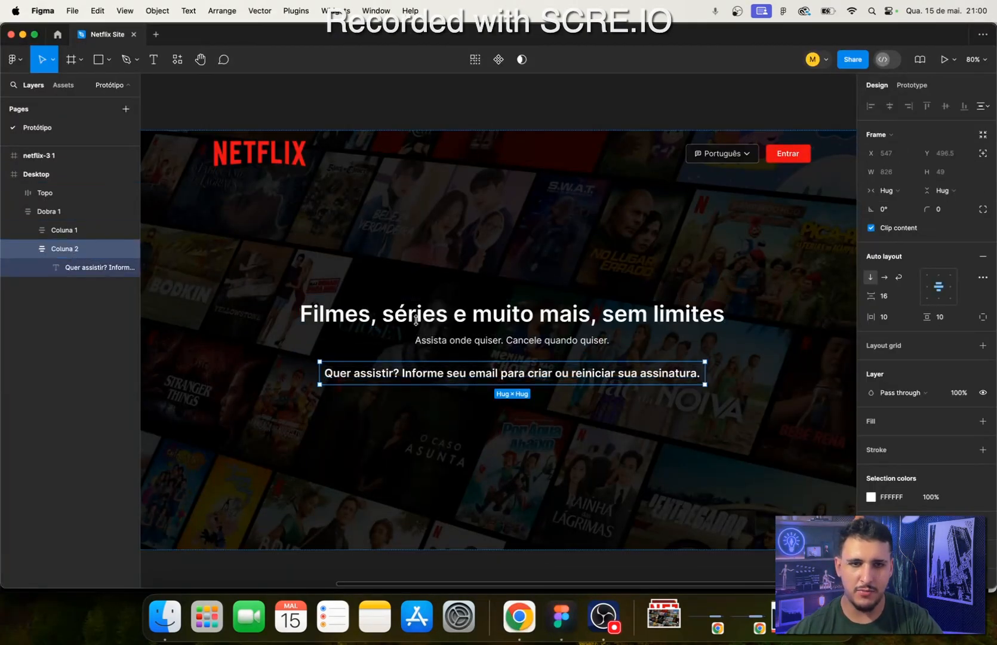
pyautogui.scroll(-9, 440, 471)
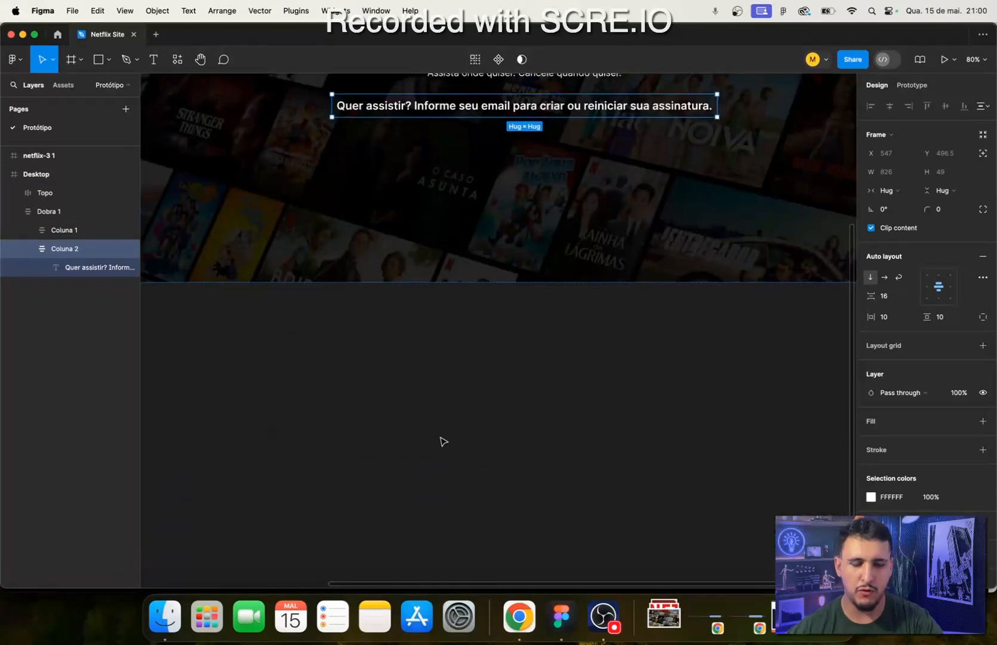
pyautogui.click(465, 432)
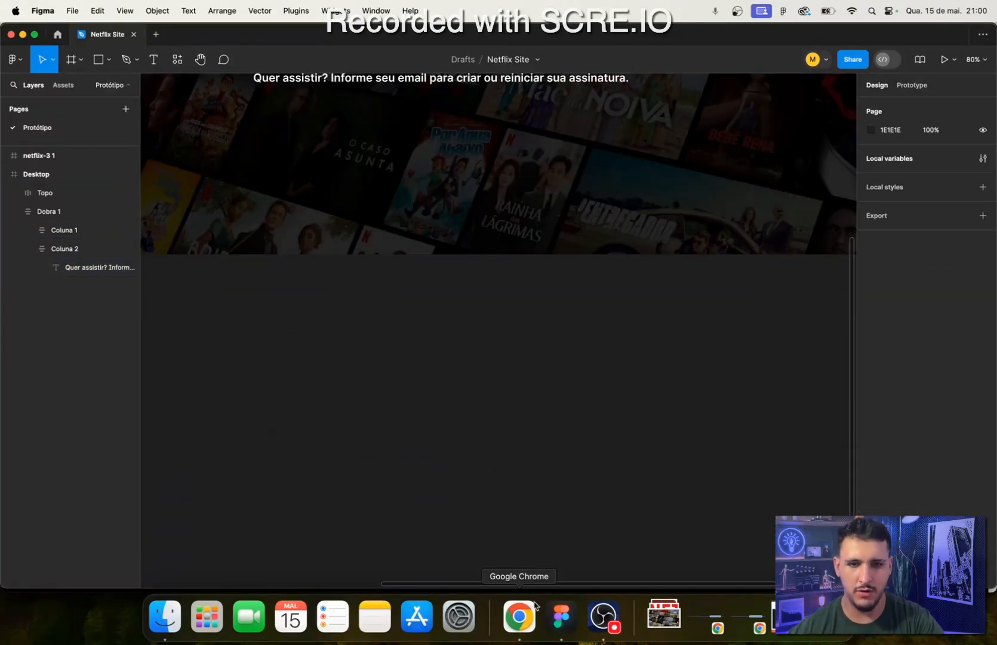
pyautogui.click(519, 616)
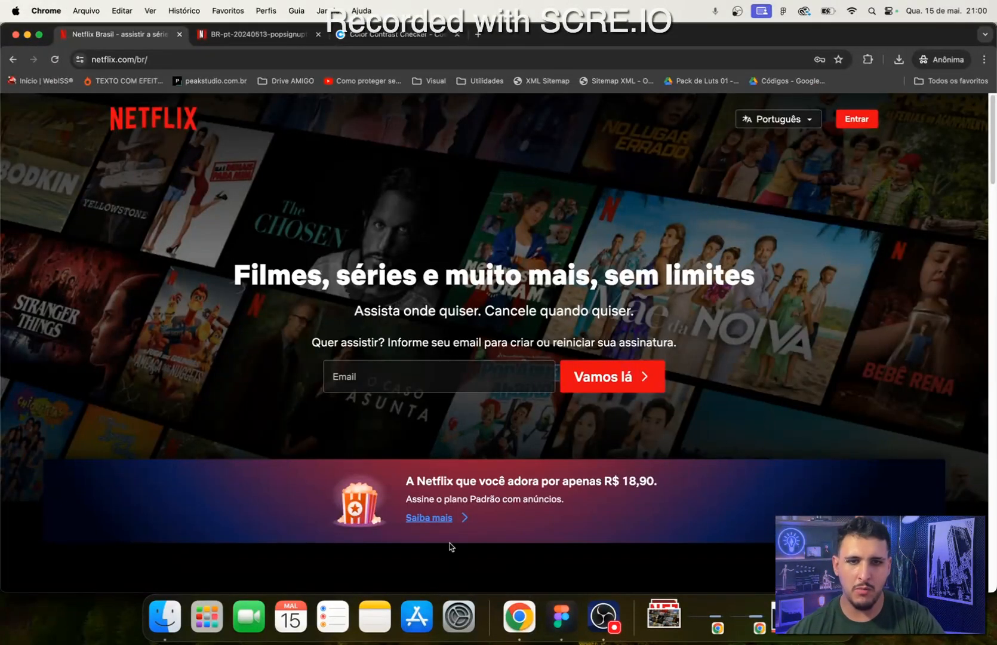
pyautogui.click(562, 616)
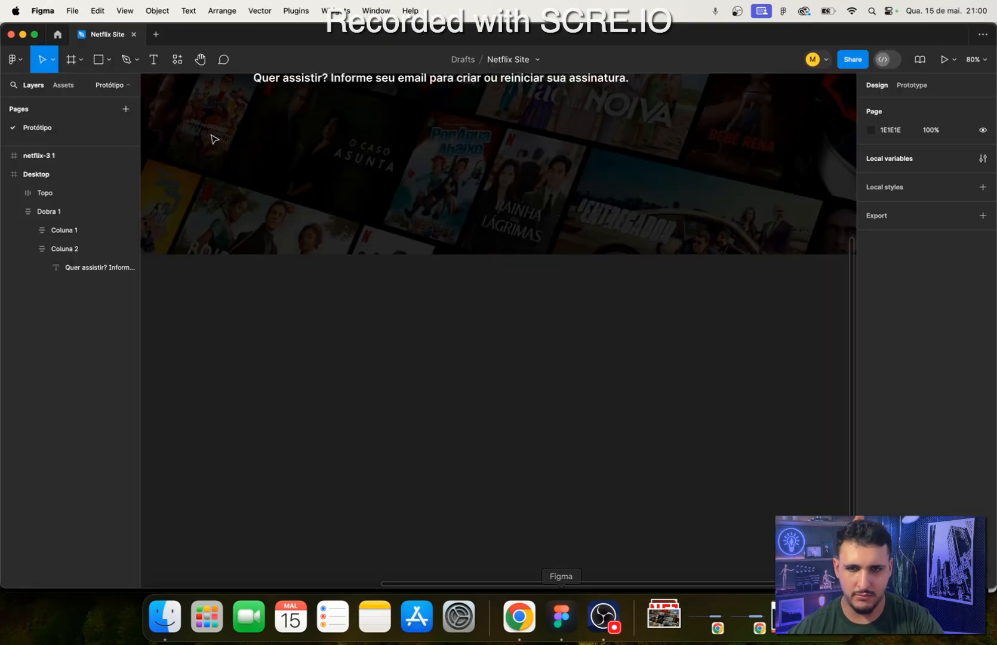
pyautogui.click(68, 66)
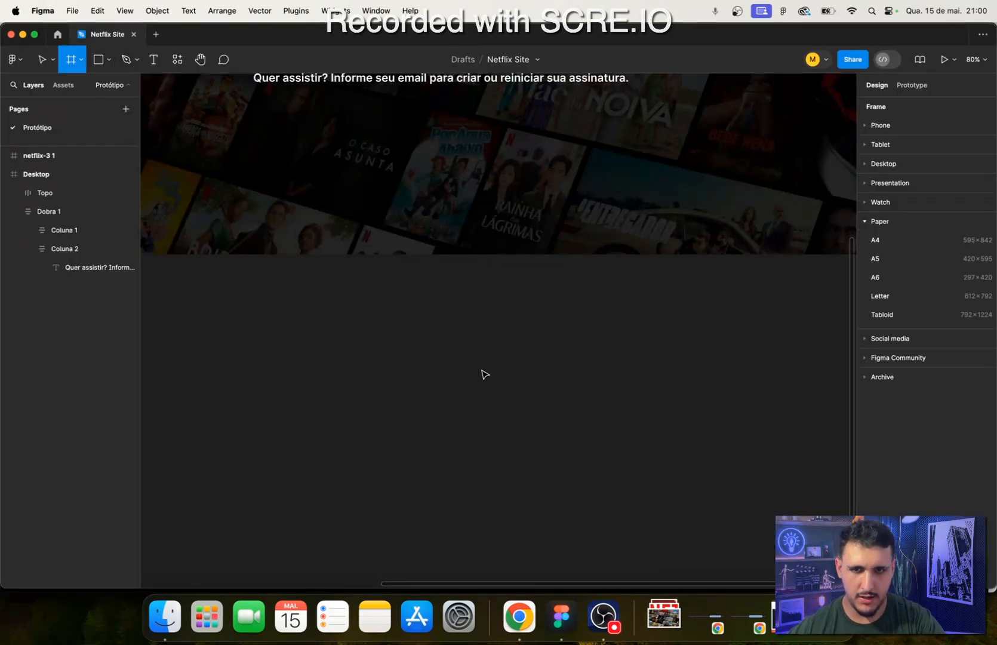
pyautogui.click(340, 316)
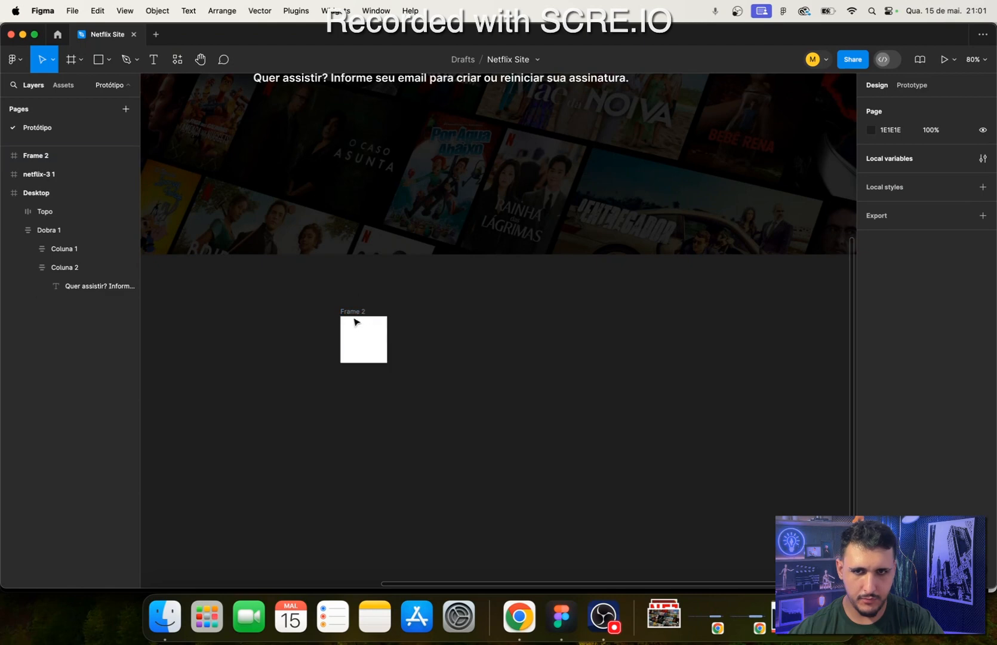
# - Set the new frame's height to 70 and its width to 400, and compare it with the email field in Chrome
pyautogui.click(954, 173)
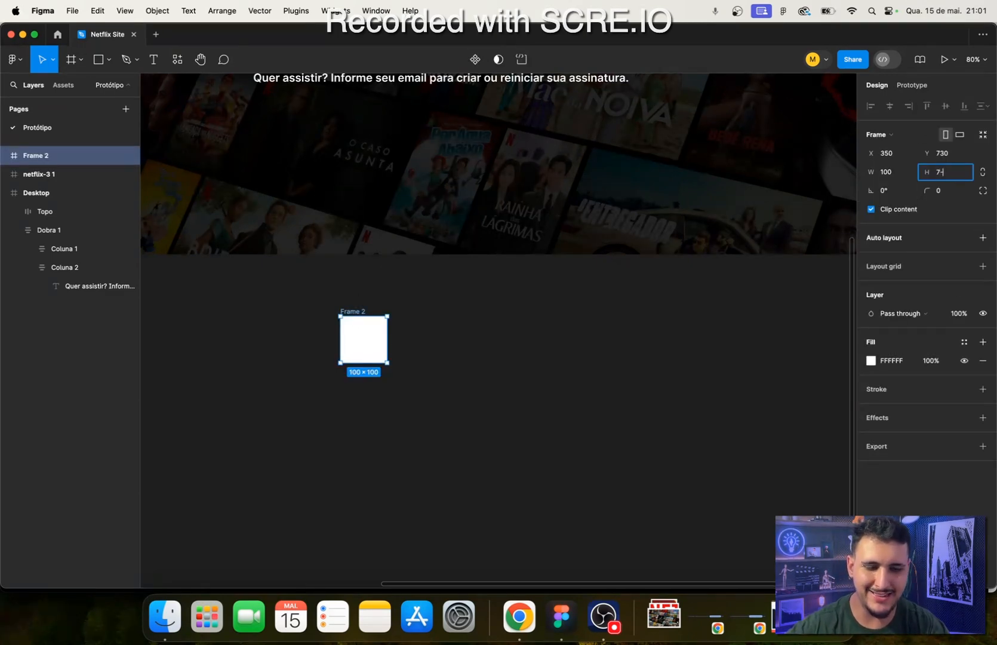
pyautogui.press('Return')
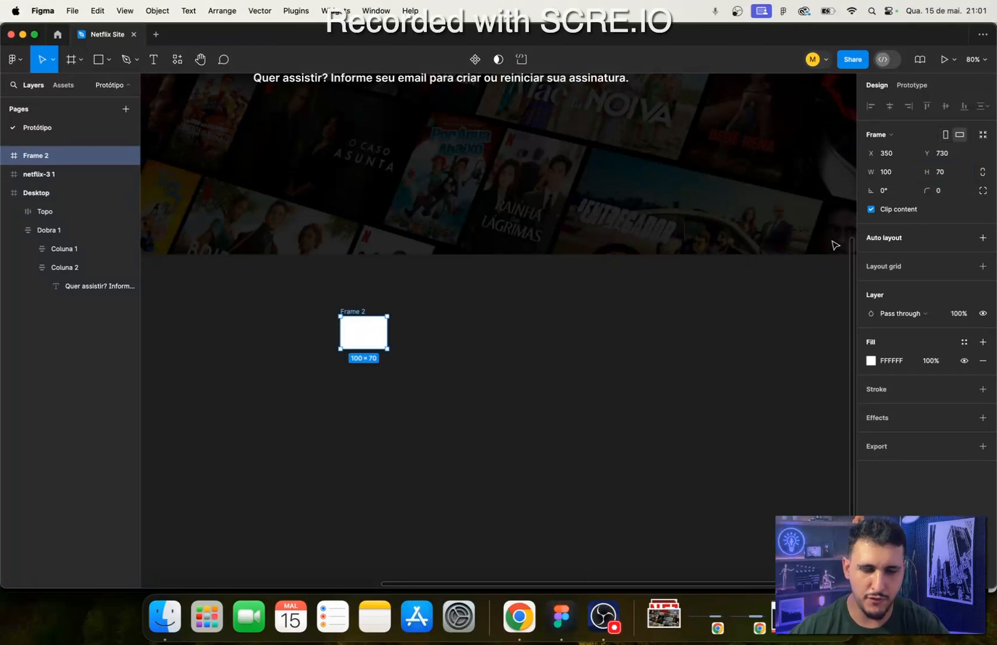
pyautogui.click(885, 174)
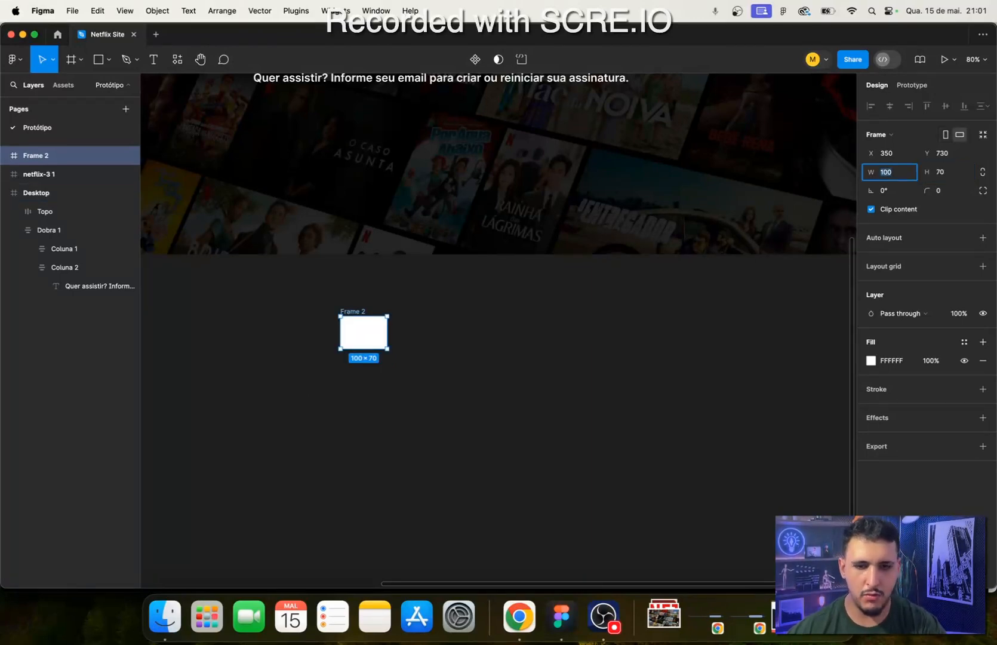
pyautogui.press('Return')
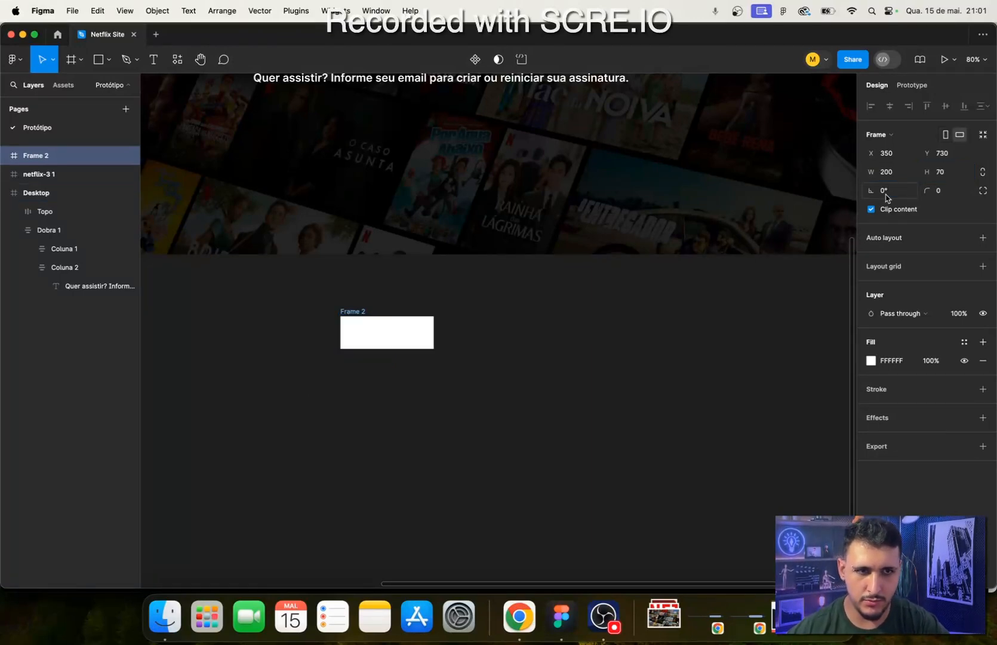
pyautogui.click(894, 173)
pyautogui.write('400')
pyautogui.press('Return')
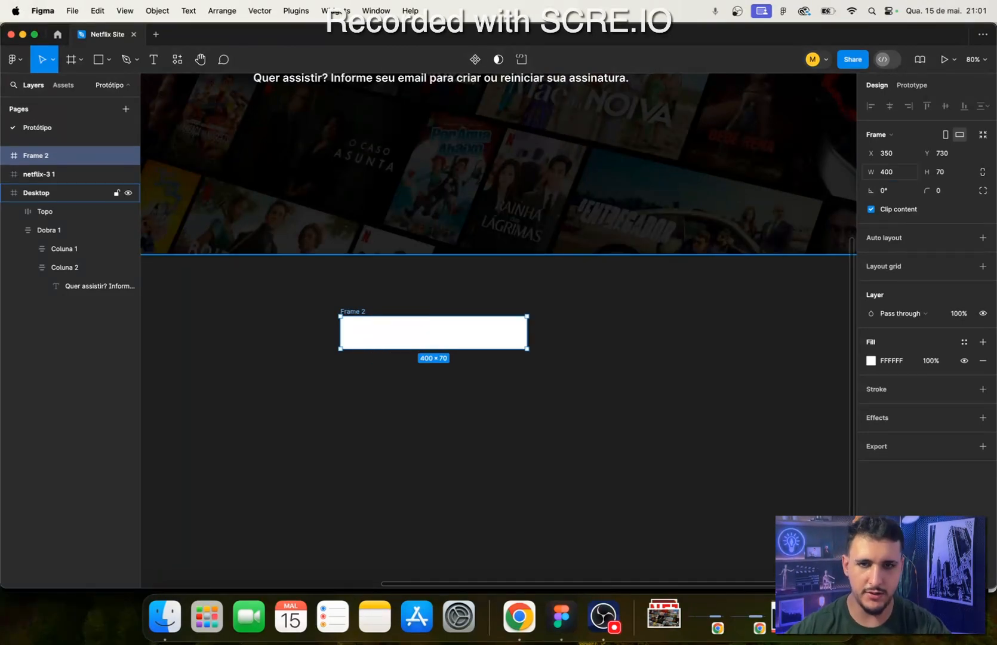
pyautogui.click(520, 615)
pyautogui.click(561, 615)
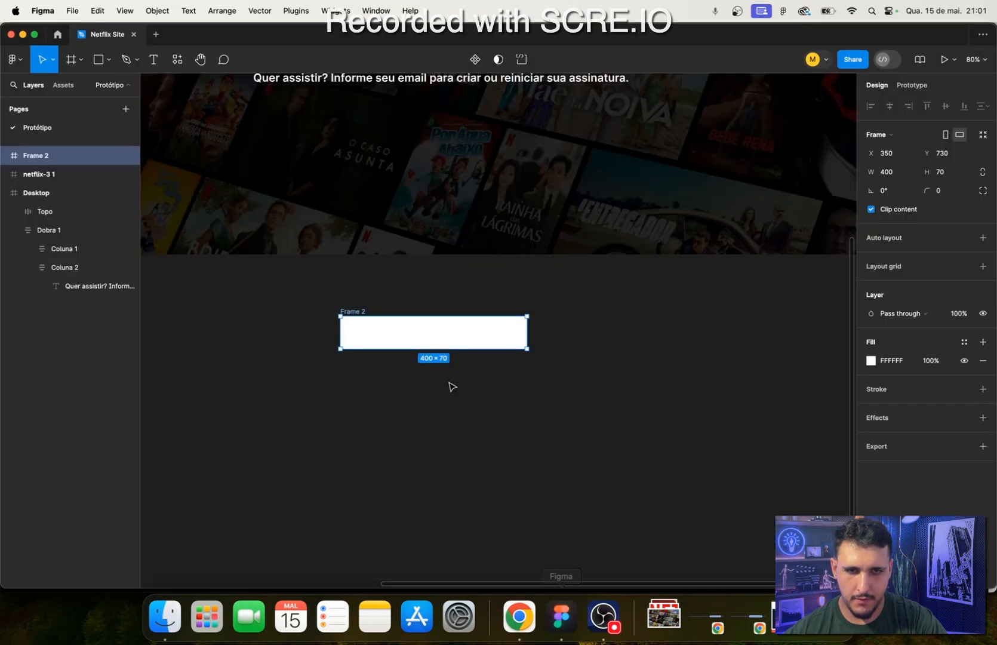
pyautogui.click(534, 447)
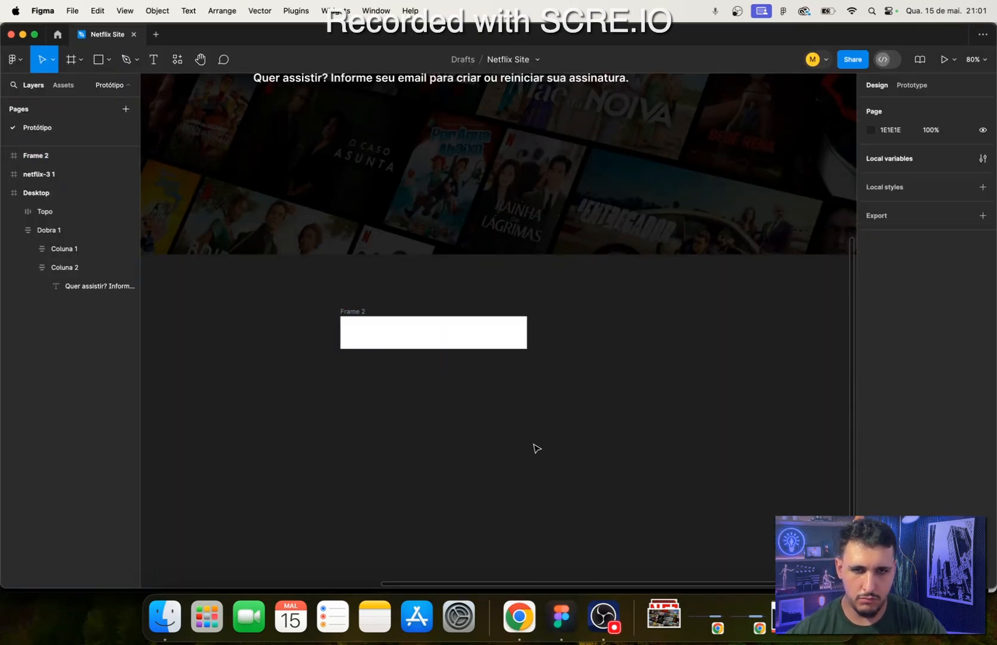
# - Change the fill of the new frame below the design to black, 000000
pyautogui.click(421, 342)
pyautogui.click(873, 365)
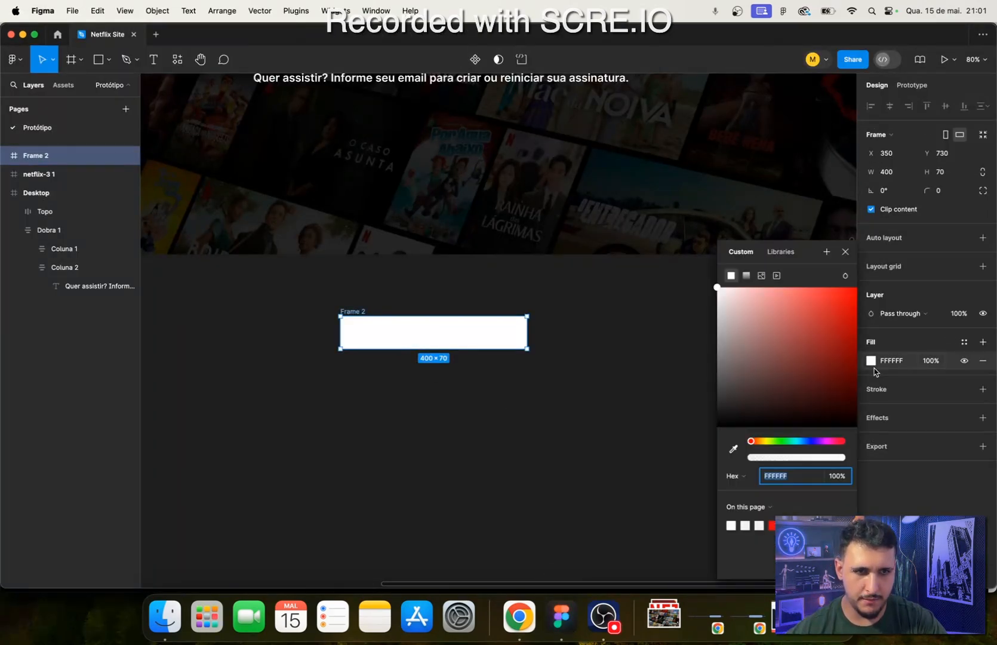
pyautogui.scroll(5, 629, 274)
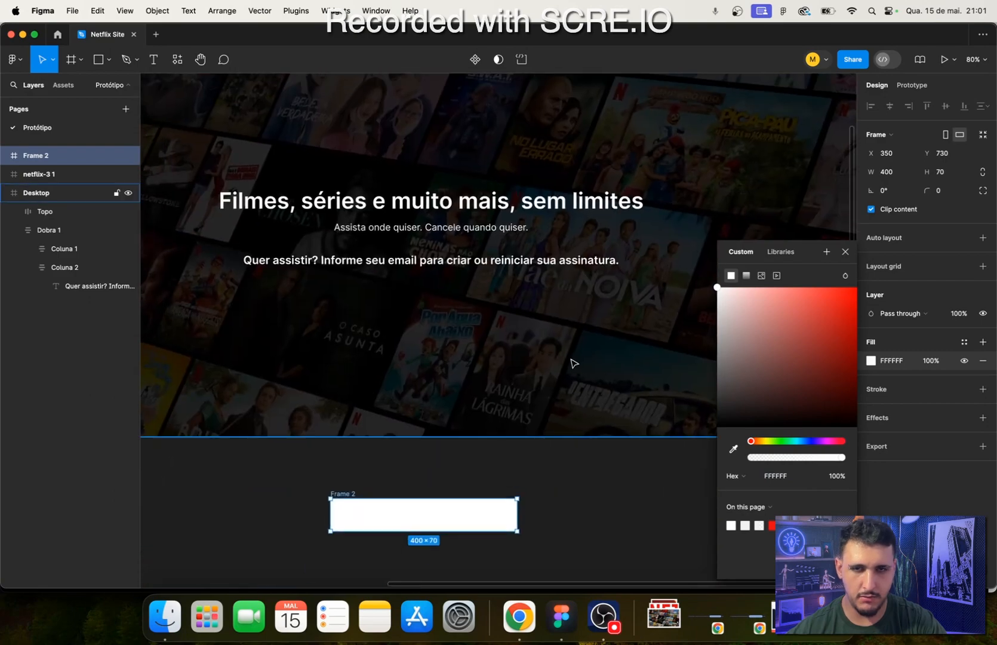
pyautogui.moveTo(805, 422); pyautogui.dragTo(653, 416)
# - Set the new frame's fill to 101010, matching the fill of the Português button in the header
pyautogui.scroll(4, 653, 432)
pyautogui.hscroll(3, 652, 432)
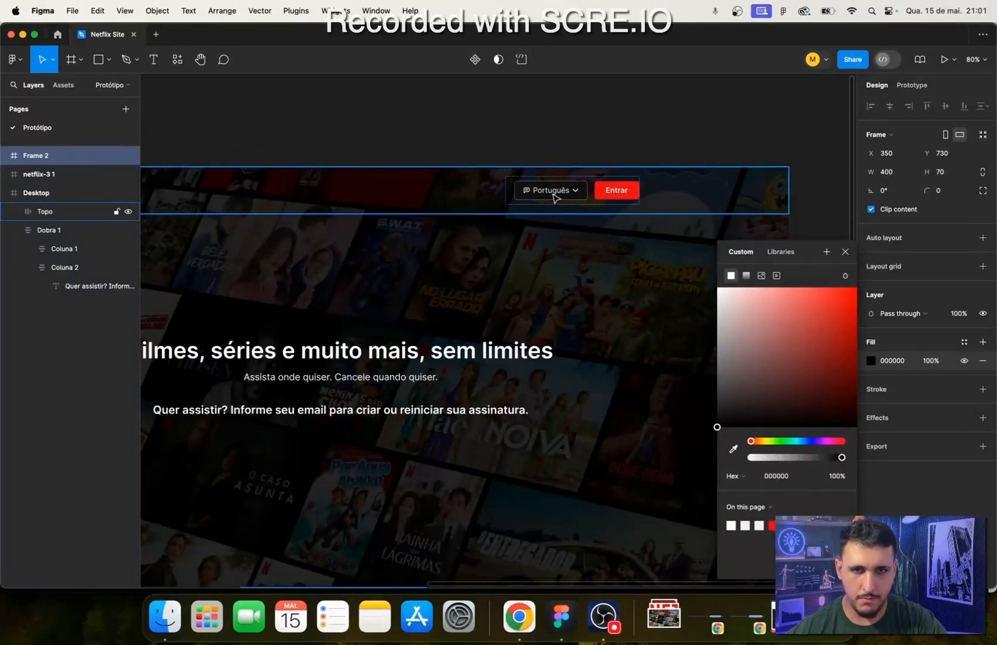
pyautogui.doubleClick(553, 195)
pyautogui.doubleClick(555, 197)
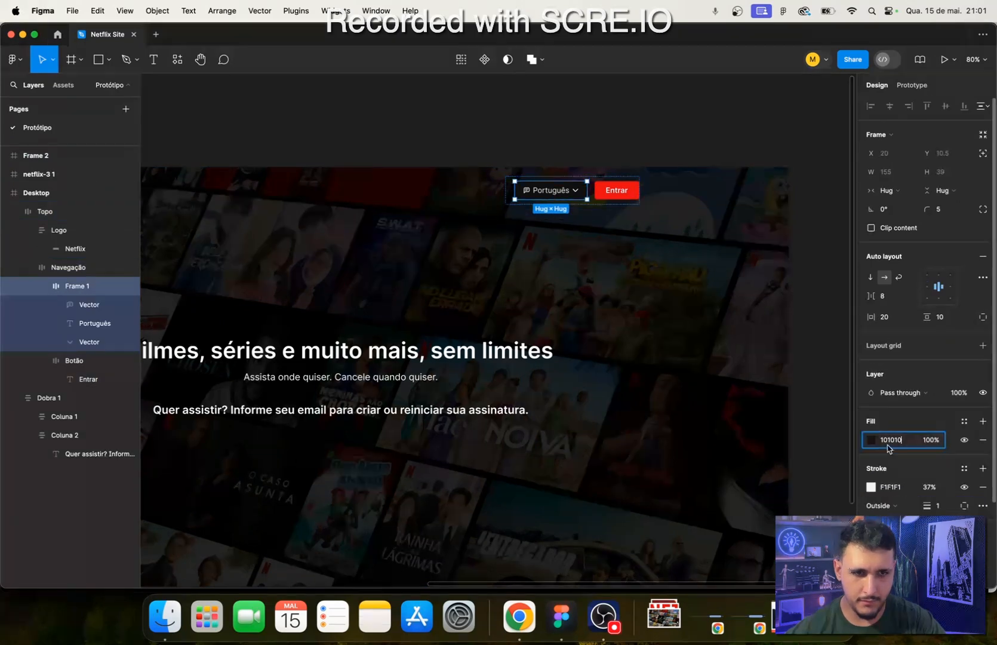
pyautogui.moveTo(376, 408); pyautogui.dragTo(514, 142)
pyautogui.click(471, 401)
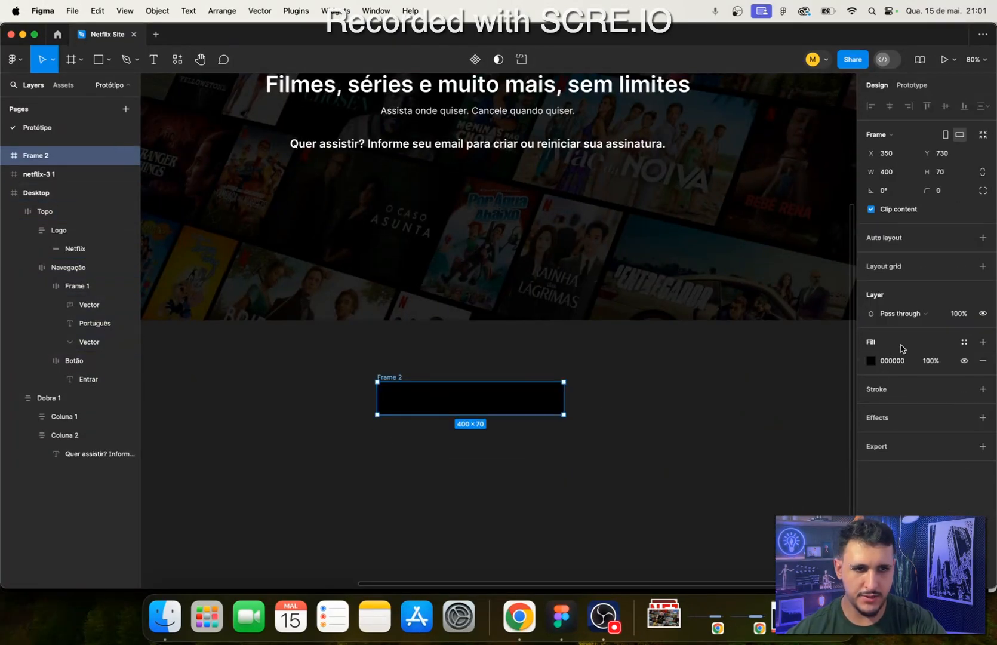
pyautogui.click(892, 361)
pyautogui.write('101010')
pyautogui.press('Return')
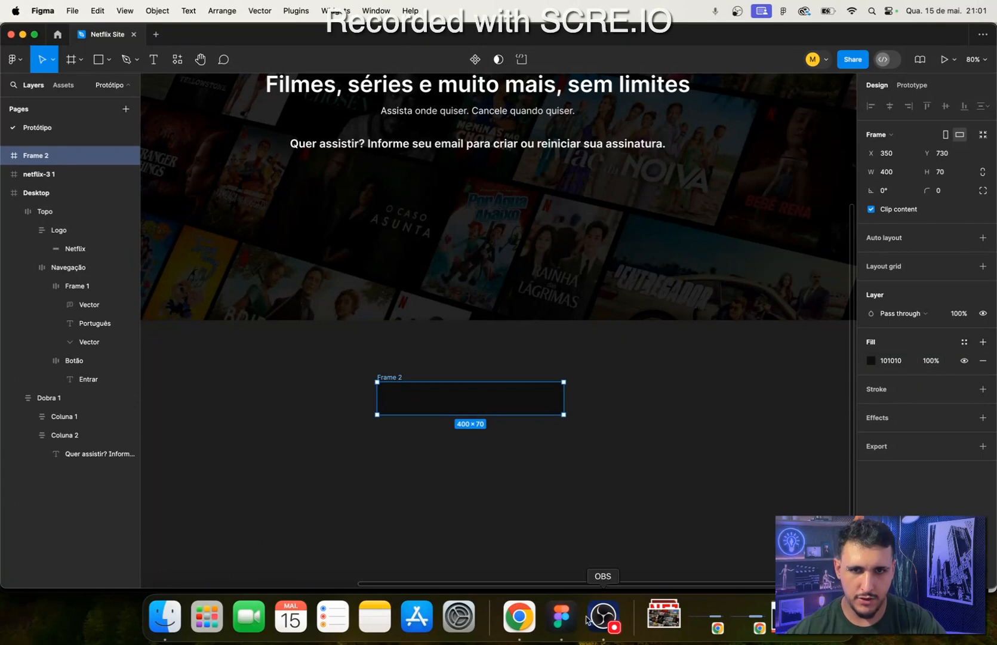
# - Check the email field's corners on the Netflix page in Chrome, and set the new frame's corner radius to 5
pyautogui.click(520, 617)
pyautogui.click(561, 616)
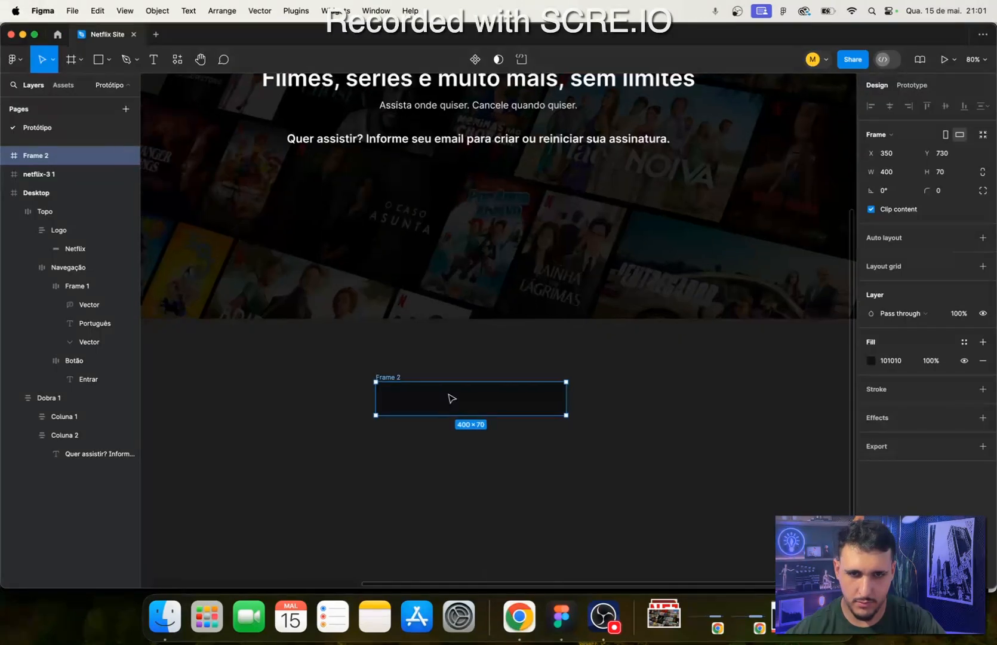
pyautogui.click(954, 191)
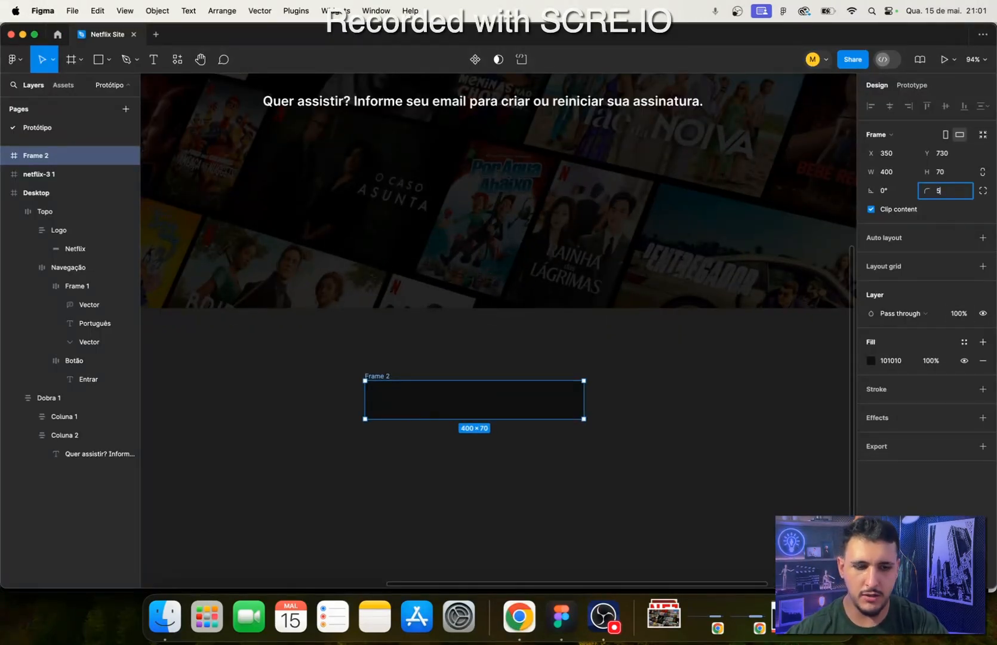
pyautogui.write('5')
pyautogui.press('Return')
# - Add a white FFFFFF stroke to the email field frame, positioned outside with 19% opacity
pyautogui.click(984, 389)
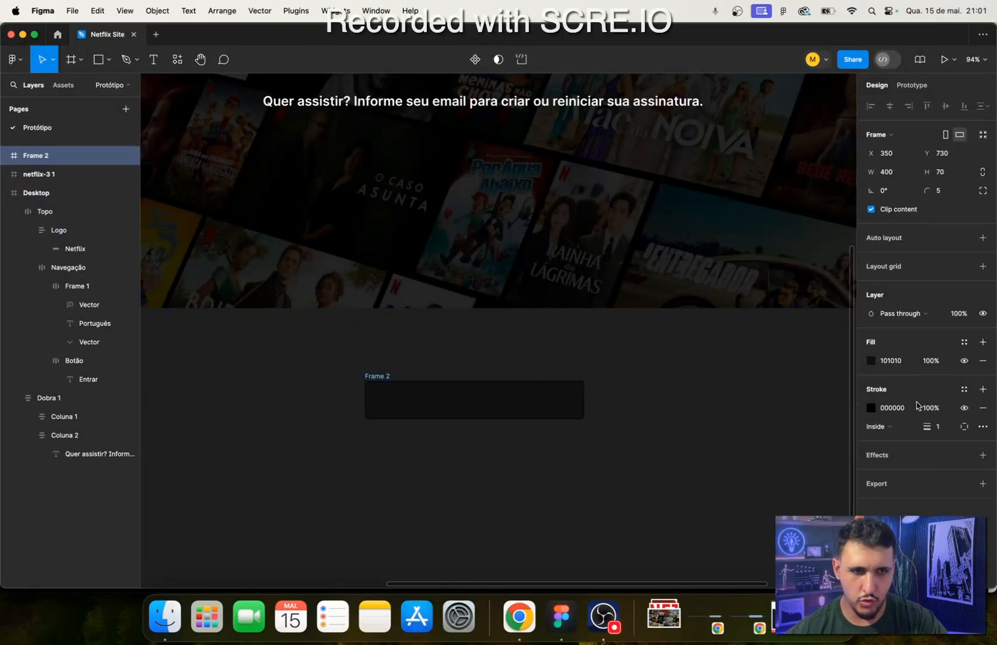
pyautogui.click(879, 409)
pyautogui.click(870, 409)
pyautogui.moveTo(786, 335); pyautogui.dragTo(627, 182)
pyautogui.click(890, 426)
pyautogui.click(890, 441)
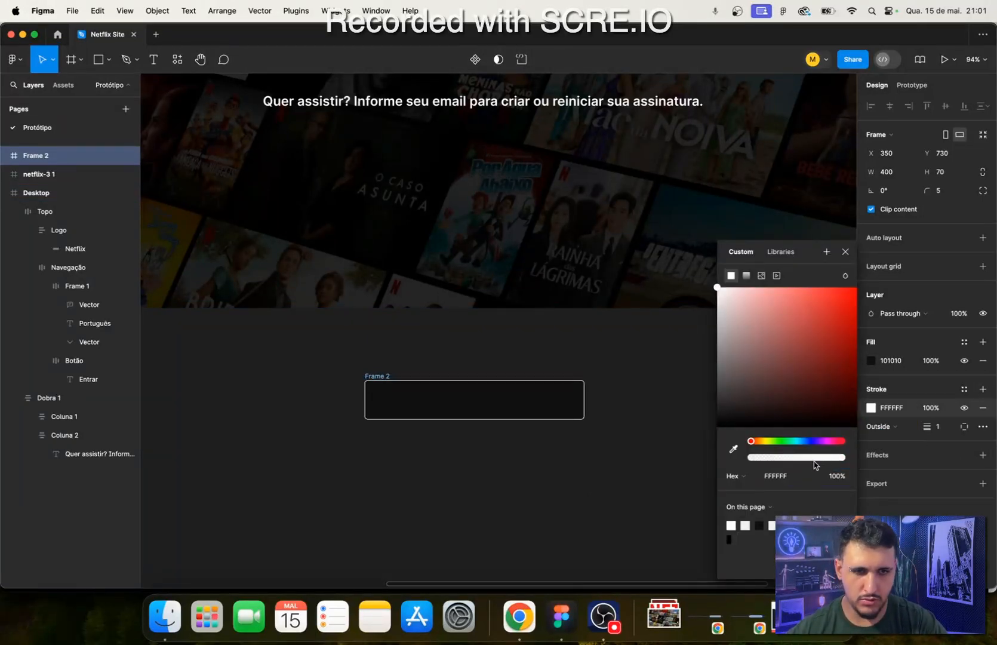
pyautogui.moveTo(843, 457); pyautogui.dragTo(769, 458)
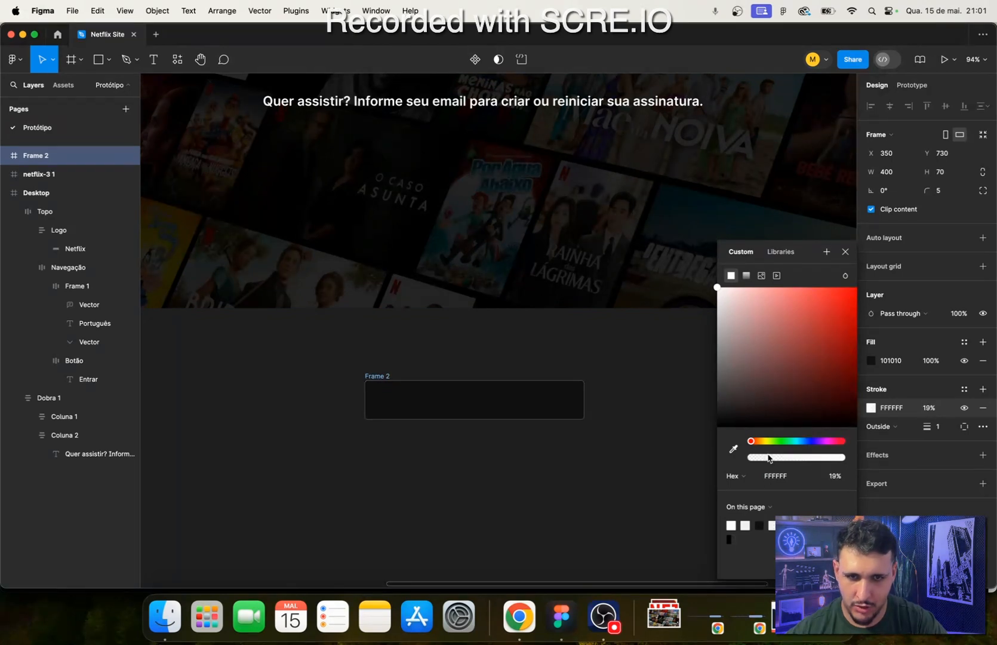
pyautogui.click(520, 485)
# - Add horizontal auto layout to the email field frame and insert the text Email inside it
pyautogui.click(517, 412)
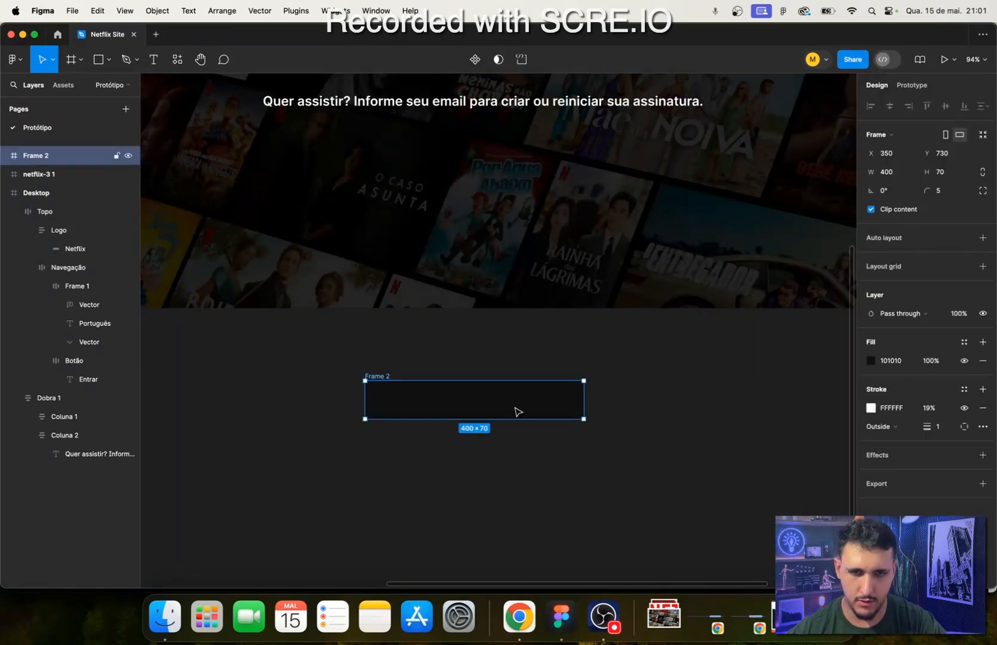
pyautogui.click(983, 238)
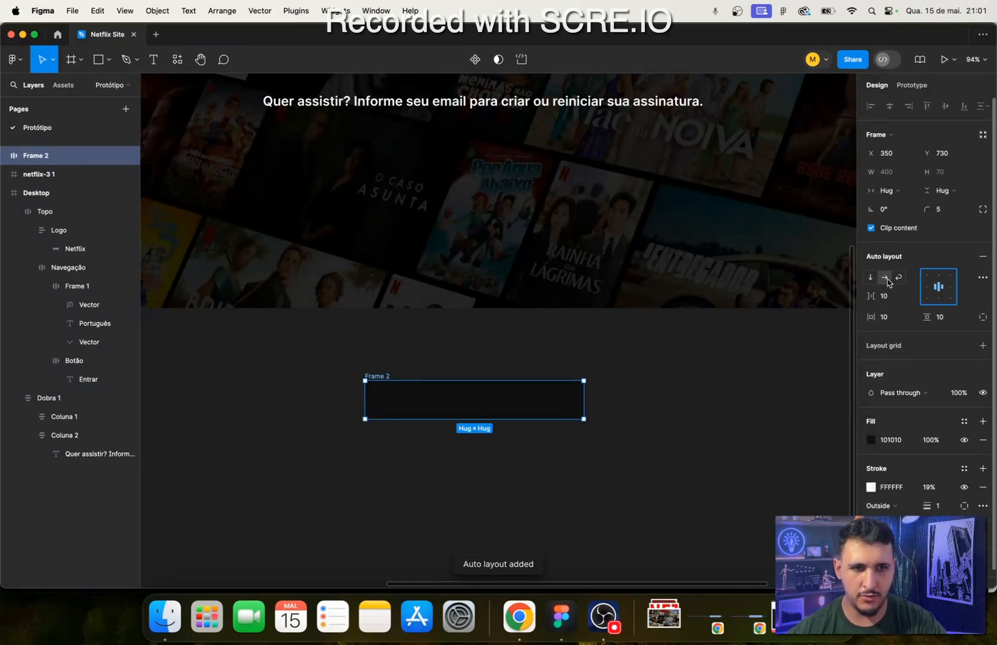
pyautogui.click(519, 617)
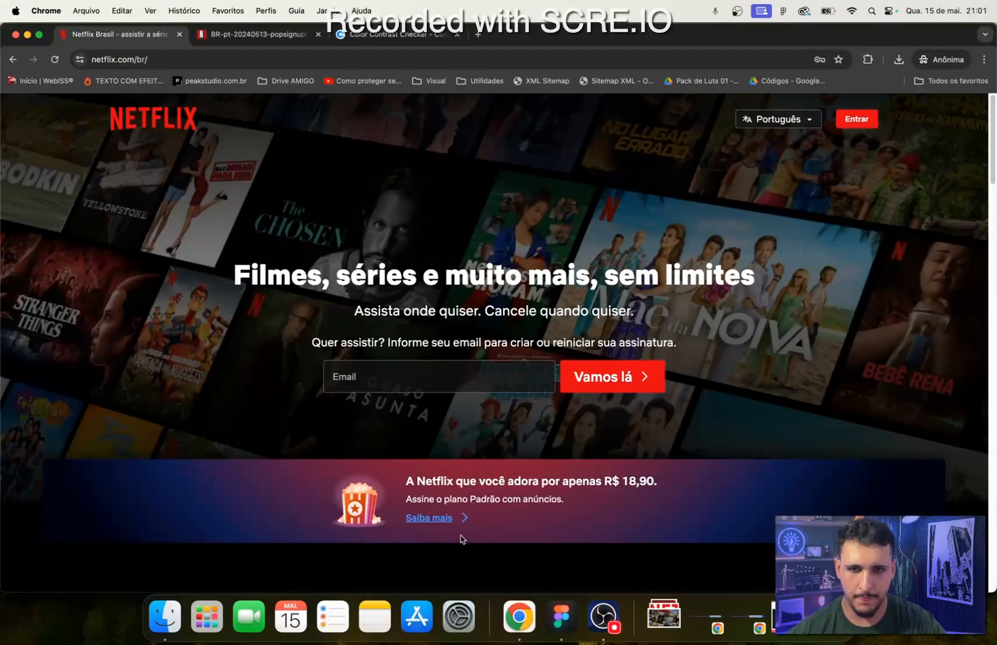
pyautogui.click(562, 616)
pyautogui.press('t')
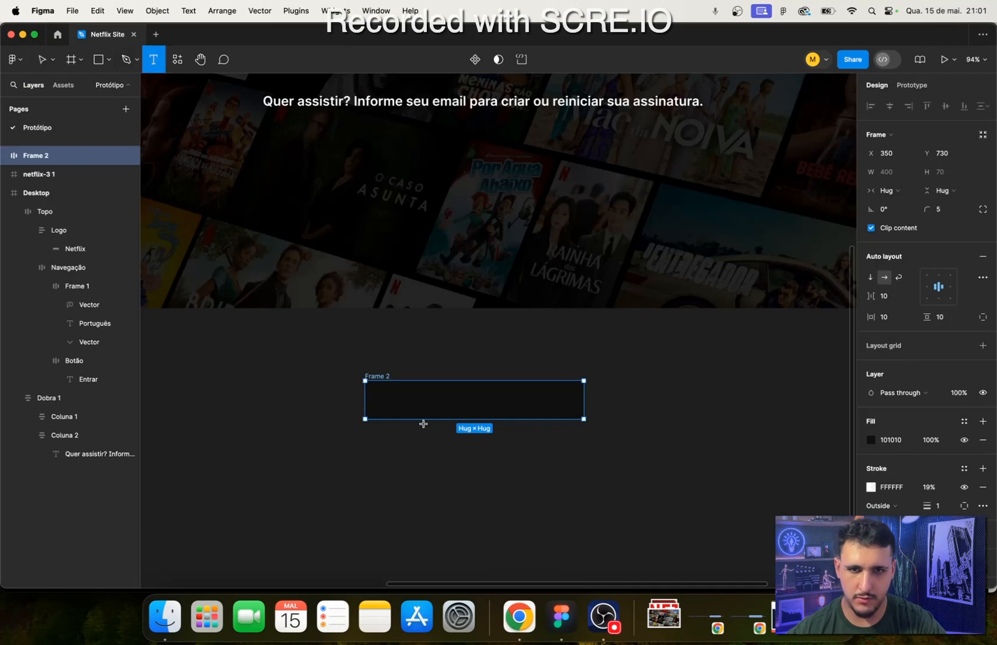
pyautogui.click(413, 400)
pyautogui.write('E')
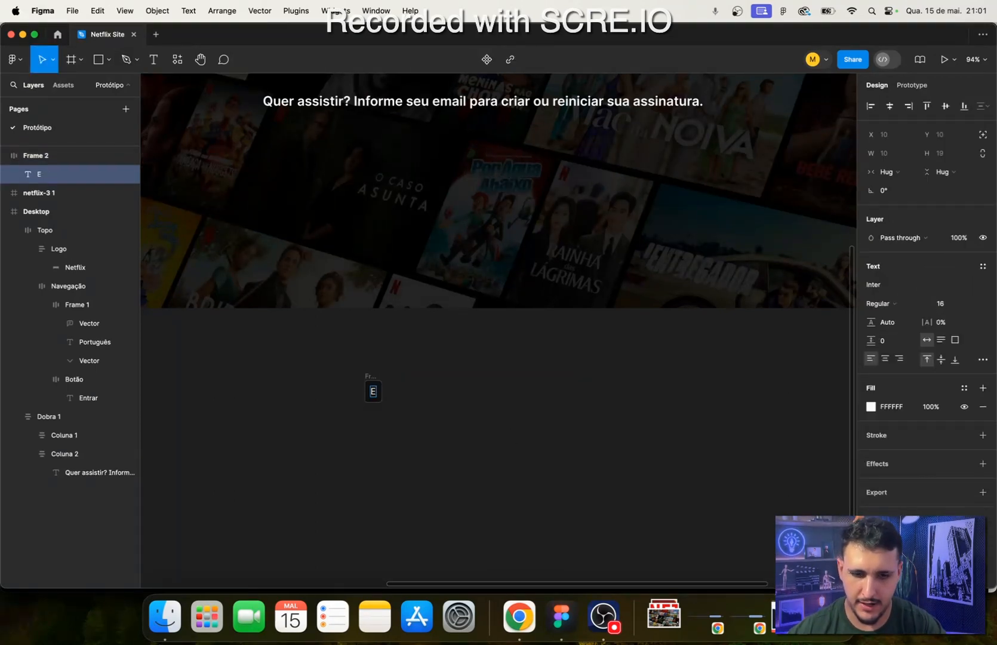
pyautogui.write('mail')
pyautogui.press('Escape')
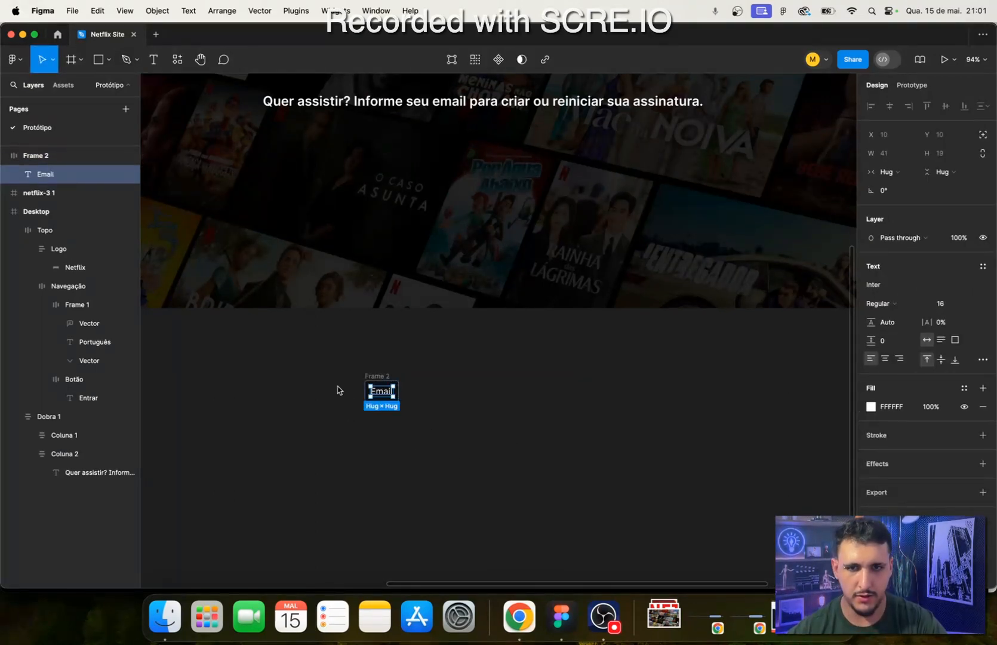
# - Keep the Email text in Regular weight and lower its white FFFFFF fill opacity to 70%
pyautogui.scroll(1, 361, 386)
pyautogui.scroll(3, 361, 386)
pyautogui.scroll(-4, 371, 451)
pyautogui.scroll(4, 337, 380)
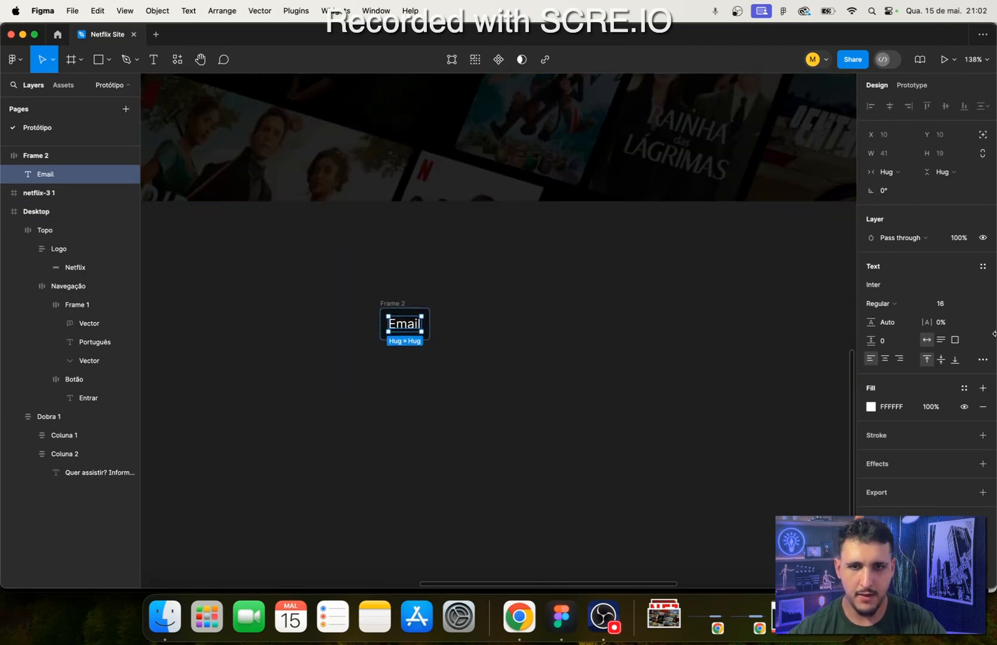
pyautogui.click(928, 305)
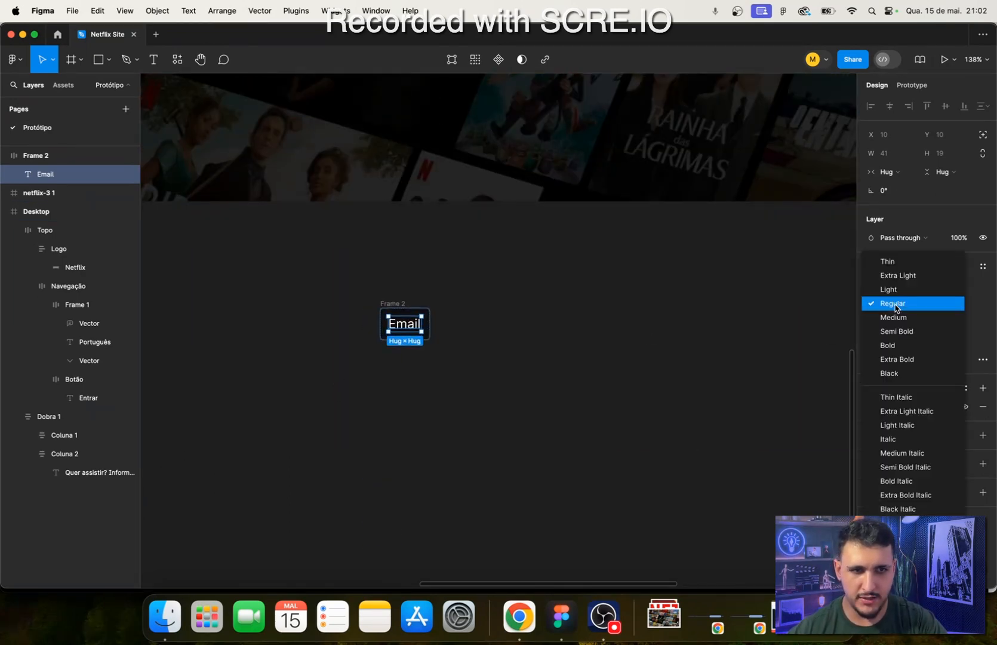
pyautogui.click(929, 307)
pyautogui.click(868, 409)
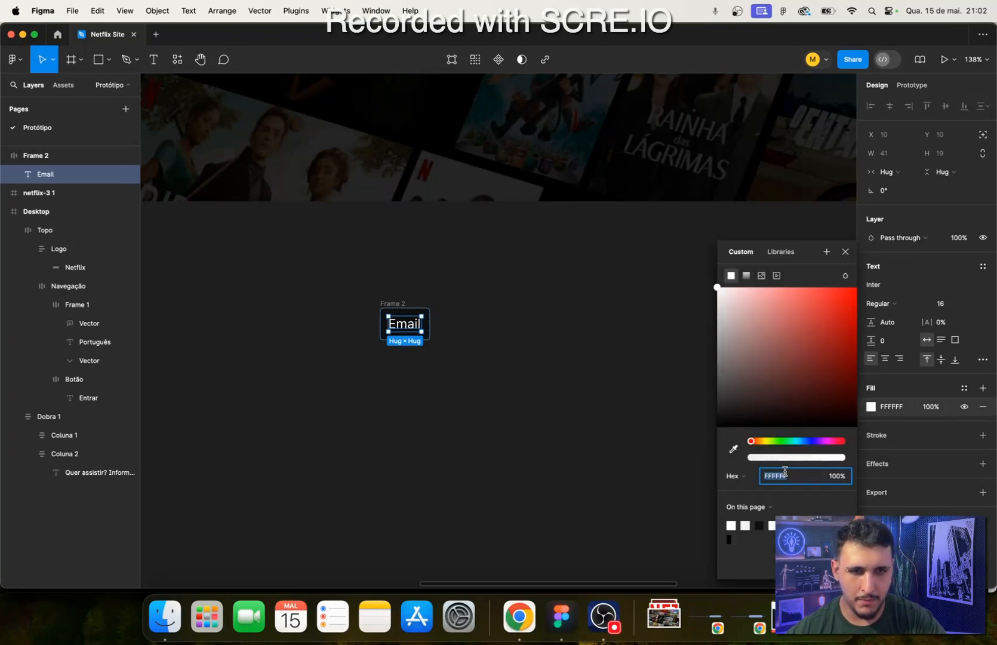
pyautogui.moveTo(839, 460); pyautogui.dragTo(822, 460)
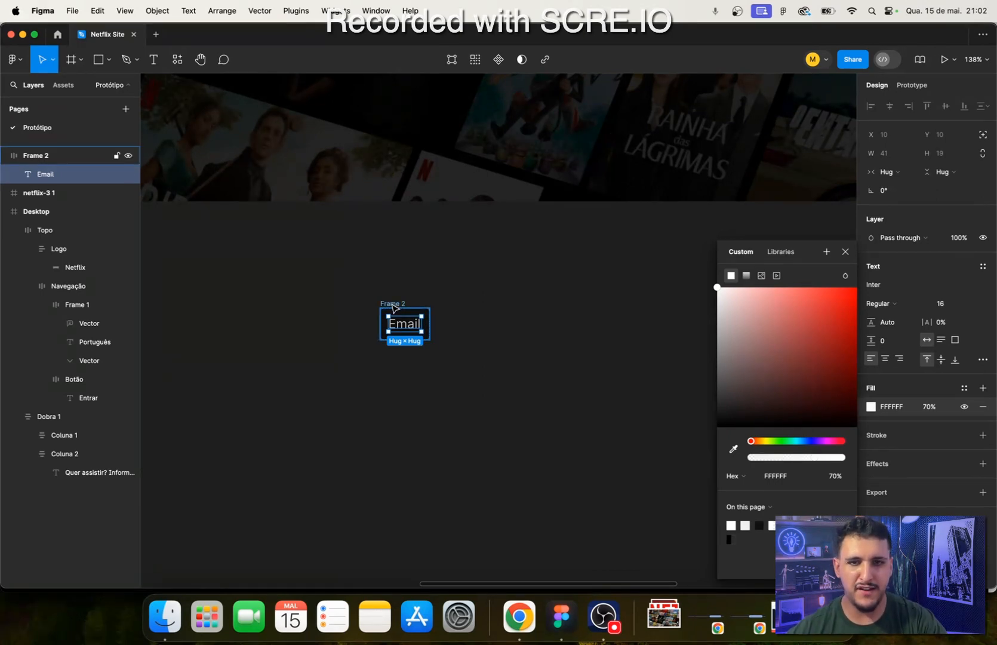
pyautogui.press('Escape')
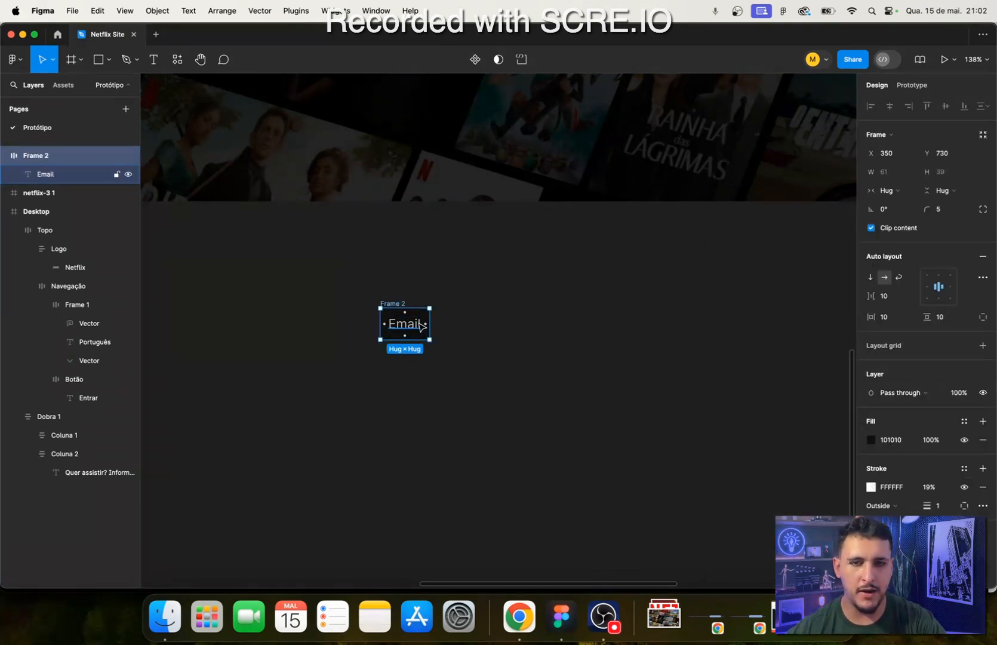
# - Give the email field frame a fixed width of 400 and a fixed height of 70
pyautogui.click(887, 191)
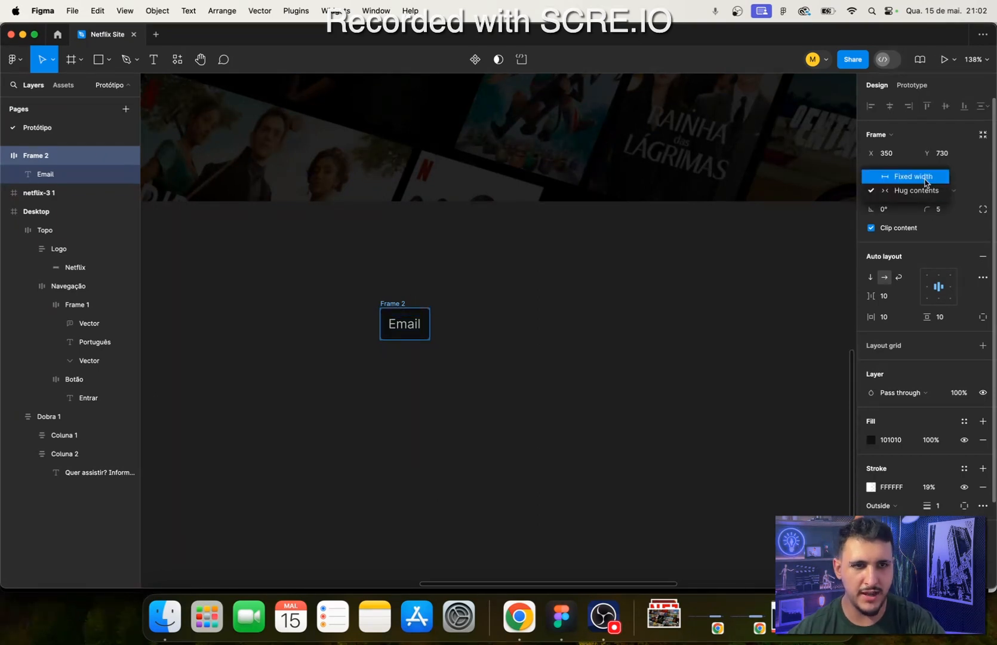
pyautogui.click(925, 179)
pyautogui.click(900, 173)
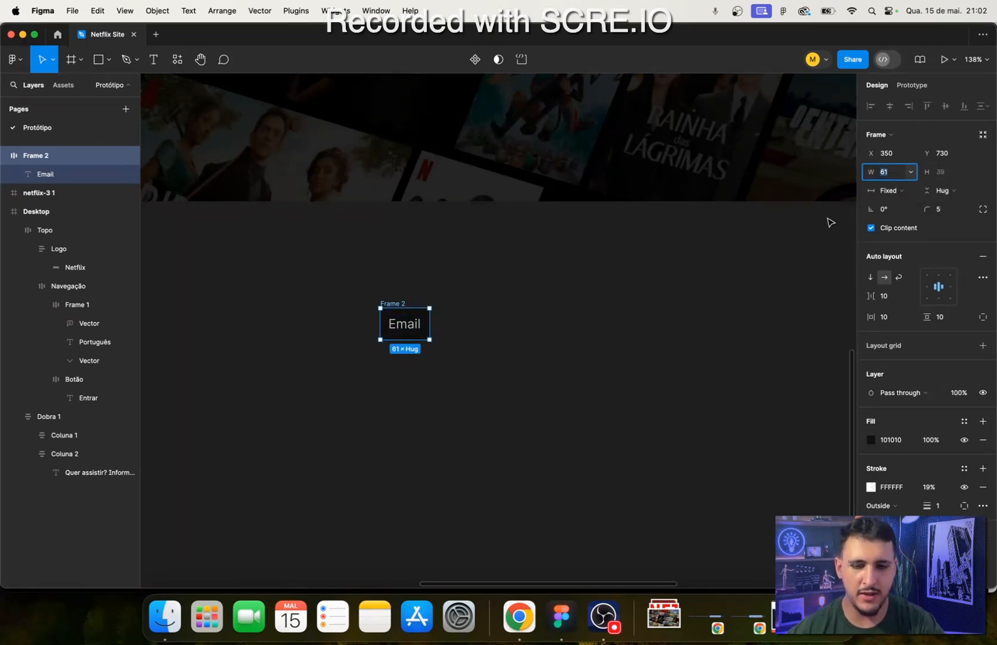
pyautogui.write('400')
pyautogui.press('Return')
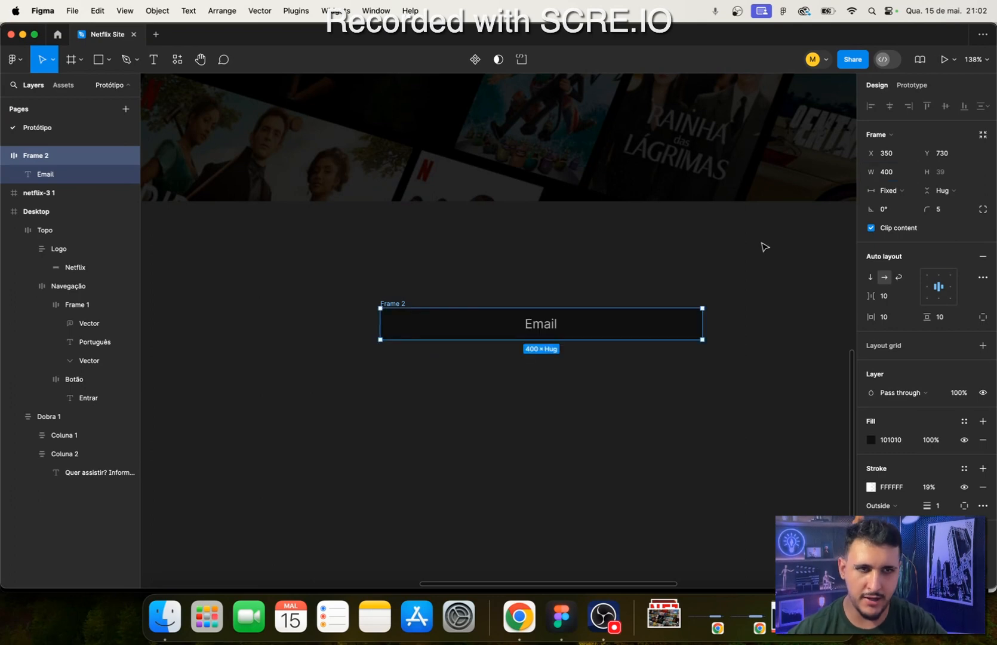
pyautogui.click(949, 190)
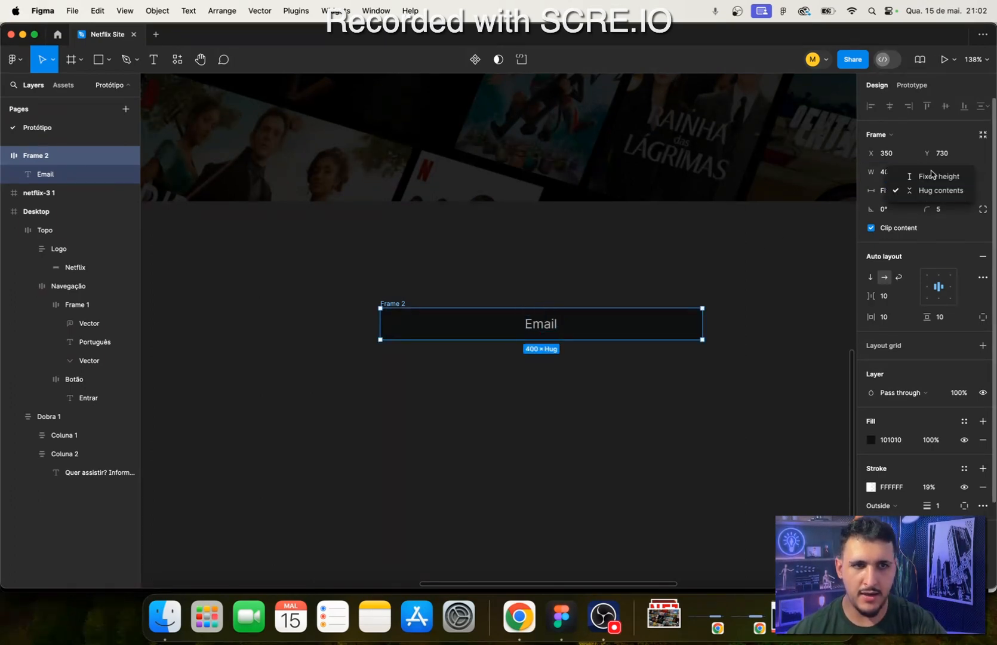
pyautogui.click(934, 176)
pyautogui.click(941, 172)
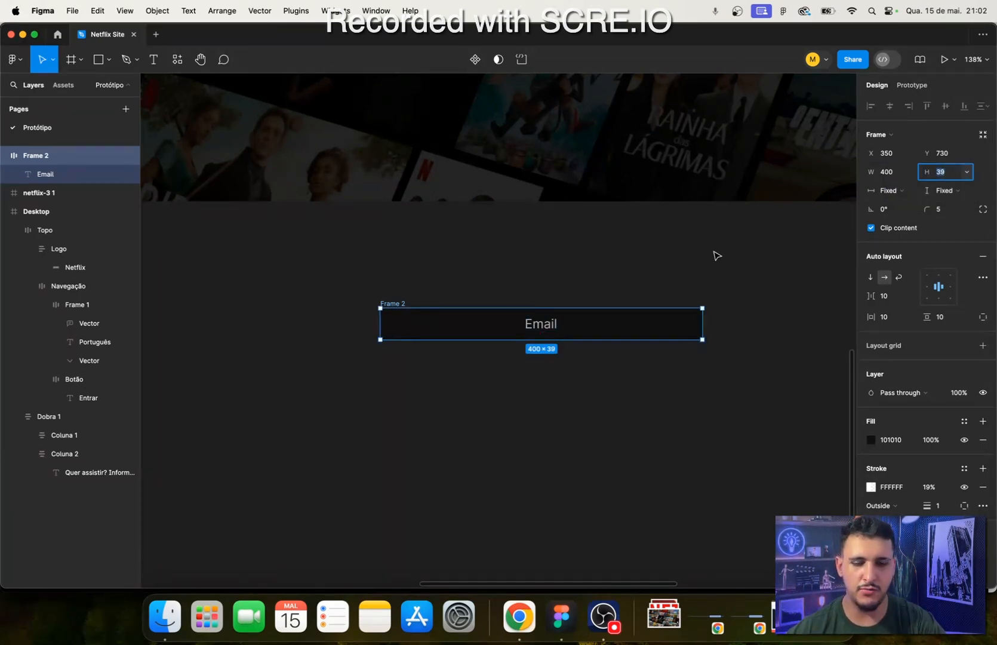
pyautogui.press('Return')
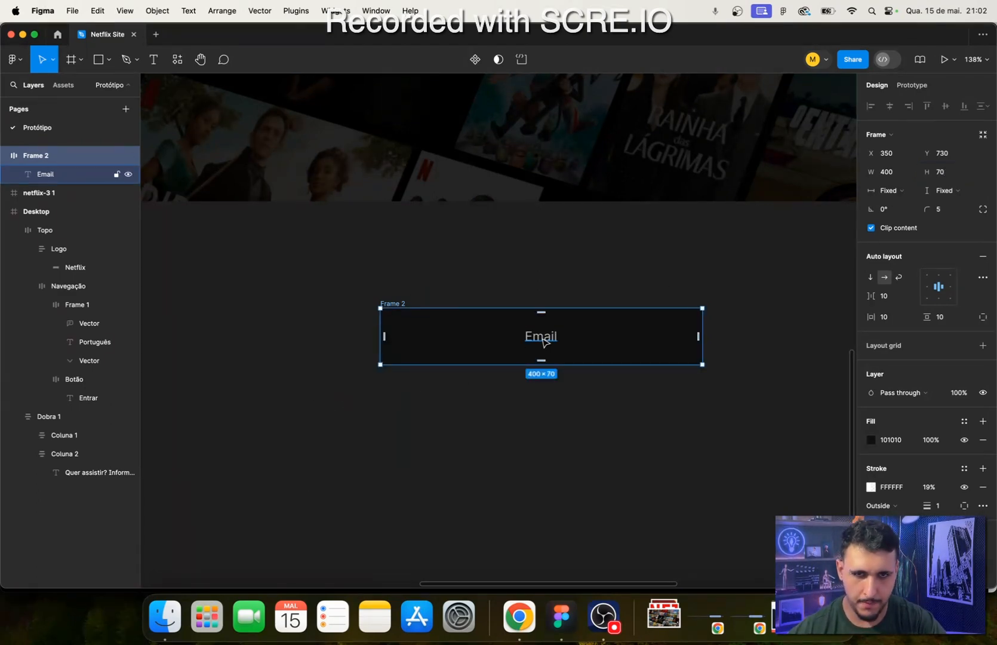
# - Align the field's content to the left and vertically centred, with individual padding of 24 on the left side
pyautogui.click(929, 289)
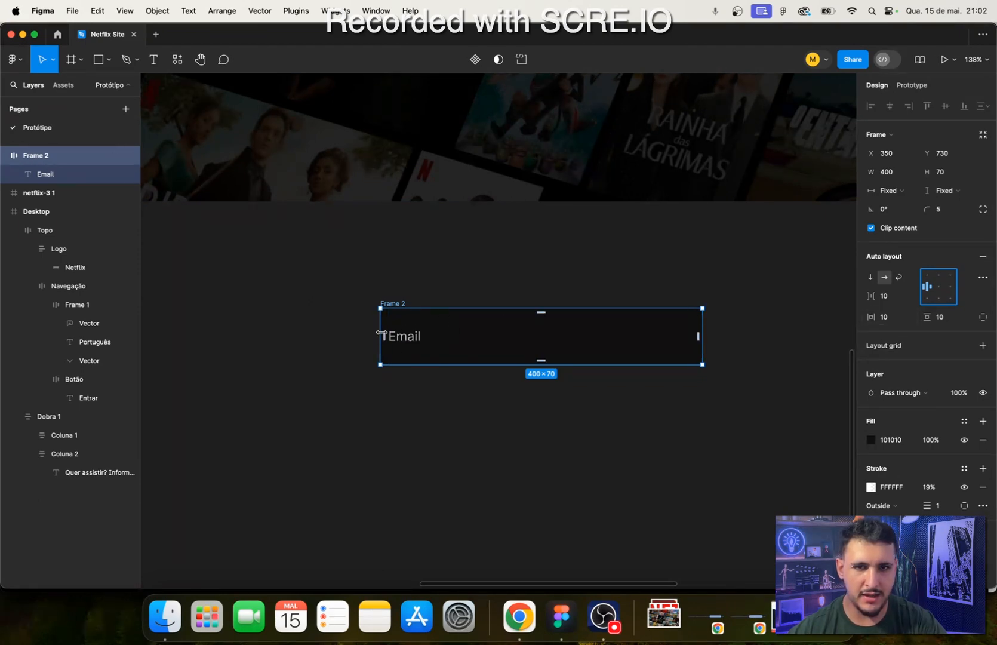
pyautogui.click(983, 318)
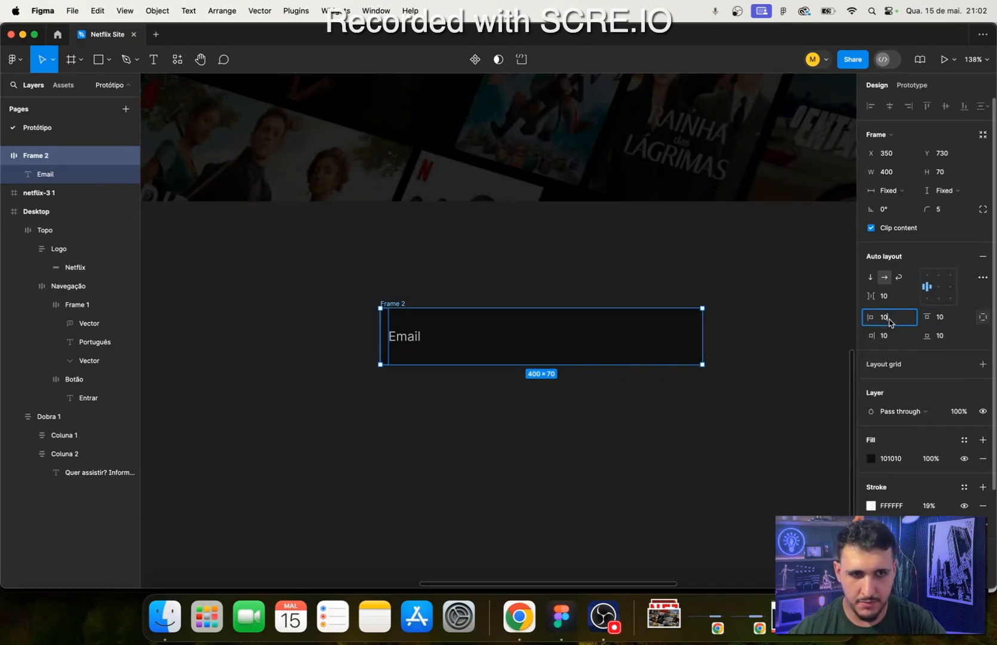
pyautogui.press('Return')
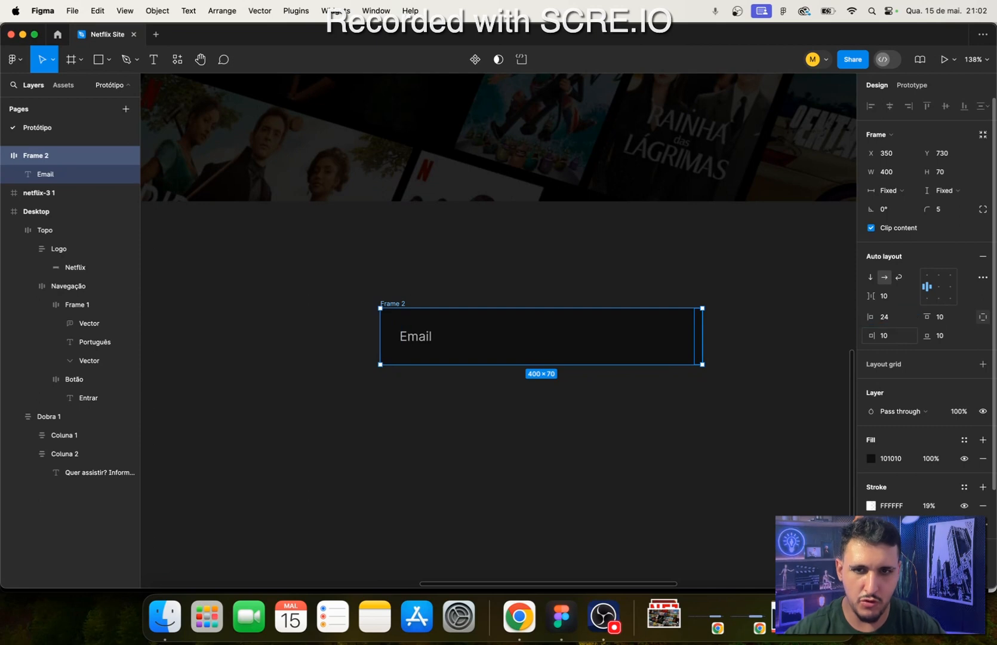
pyautogui.click(621, 496)
# - Compare the email field with the Netflix page in Chrome and set the field frame's height to 60
pyautogui.click(519, 617)
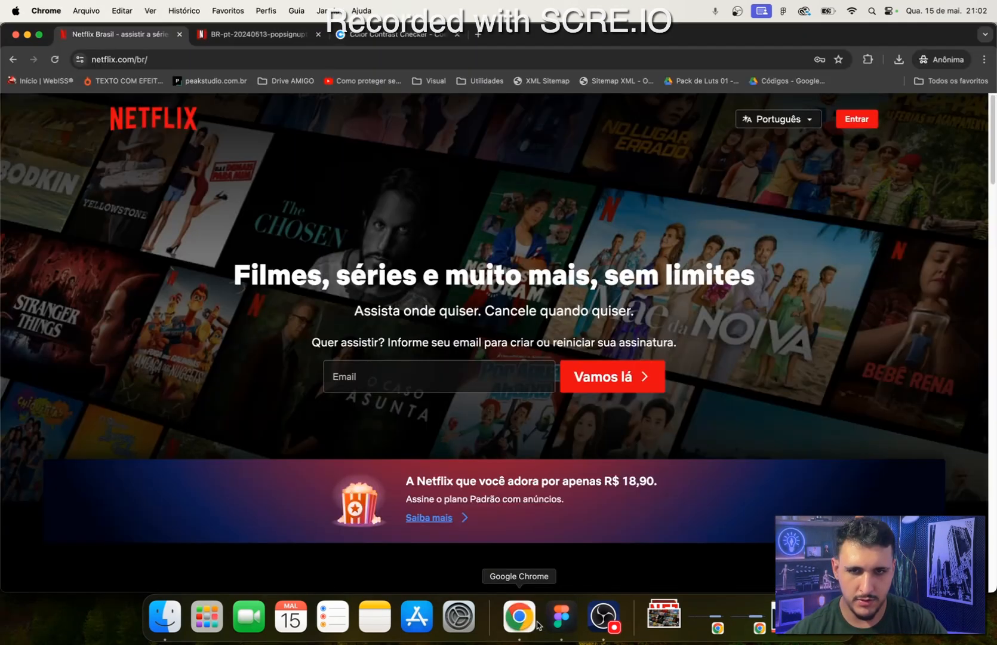
pyautogui.click(561, 617)
pyautogui.click(607, 329)
pyautogui.click(983, 316)
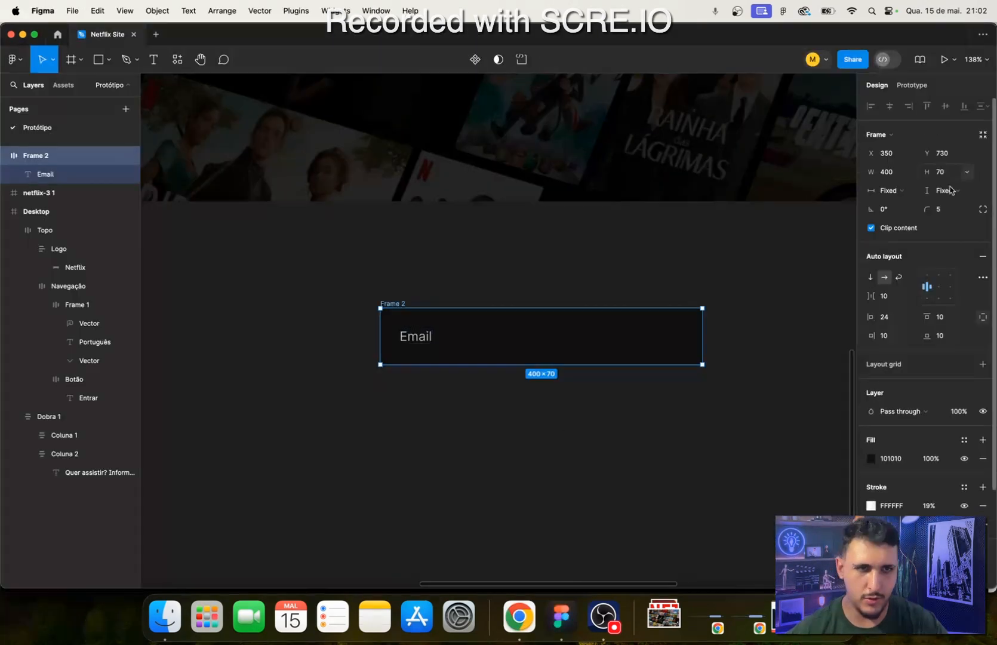
pyautogui.click(939, 171)
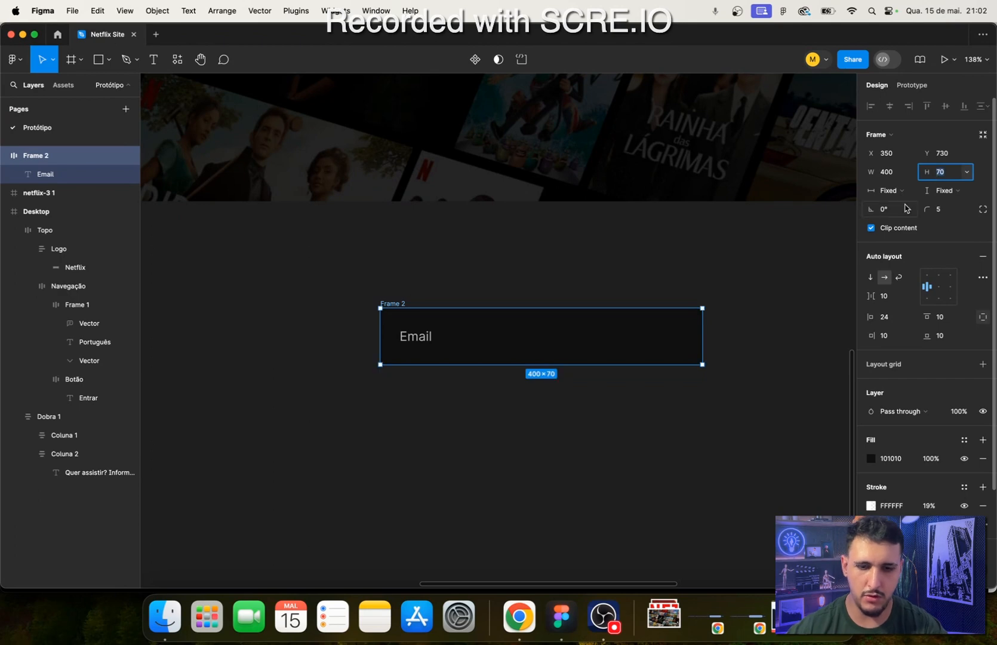
pyautogui.write('60')
pyautogui.press('Return')
pyautogui.click(676, 403)
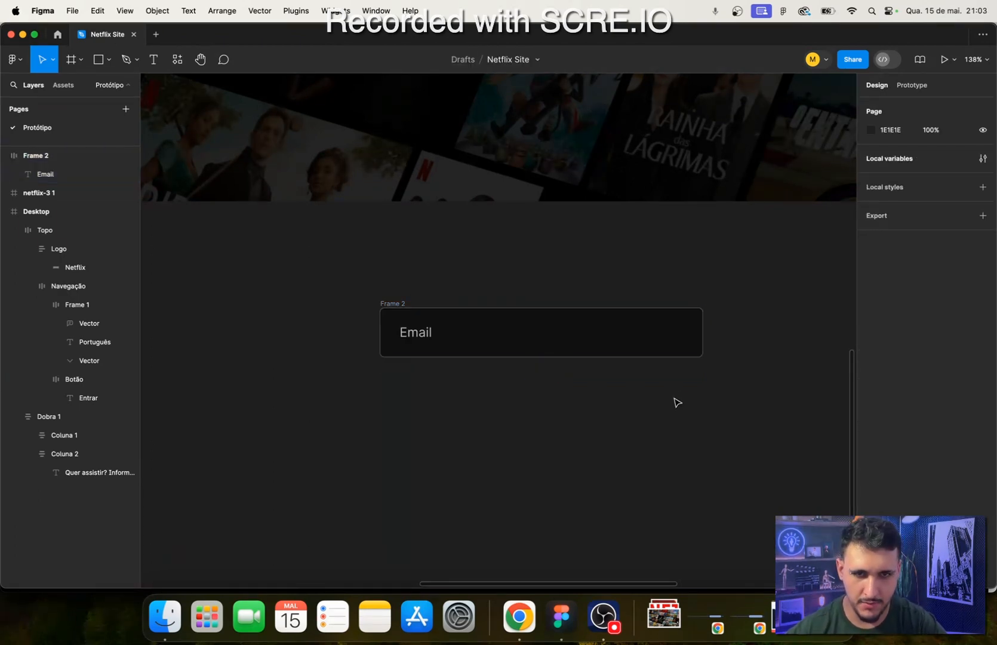
# - Check the Vamos lá button on the Netflix page in Chrome, and paste a copy of the header's Entrar button below the design
pyautogui.hscroll(5, 677, 402)
pyautogui.click(519, 617)
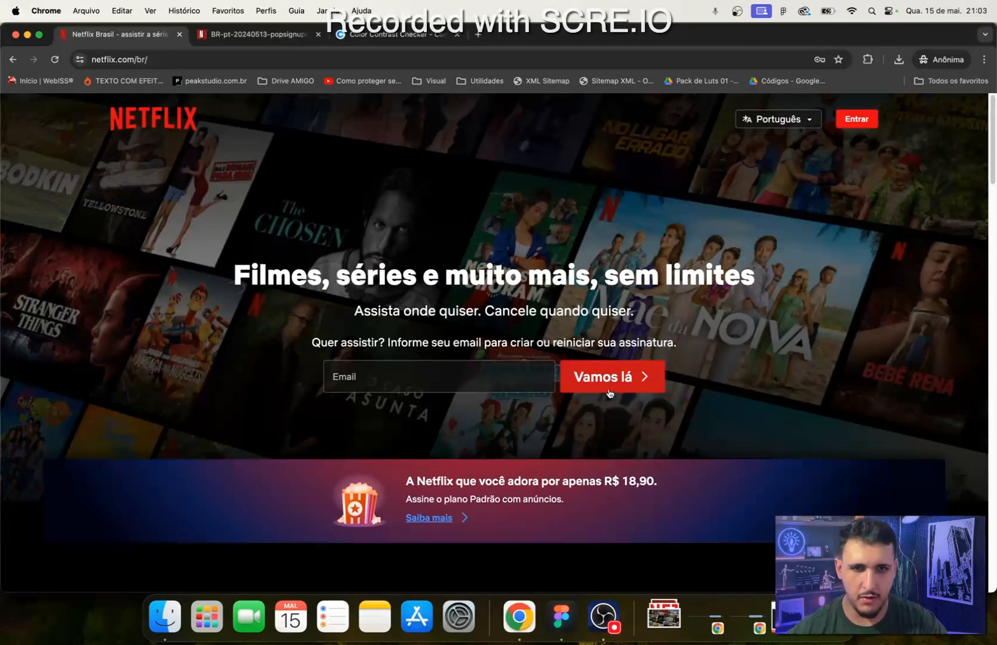
pyautogui.click(561, 617)
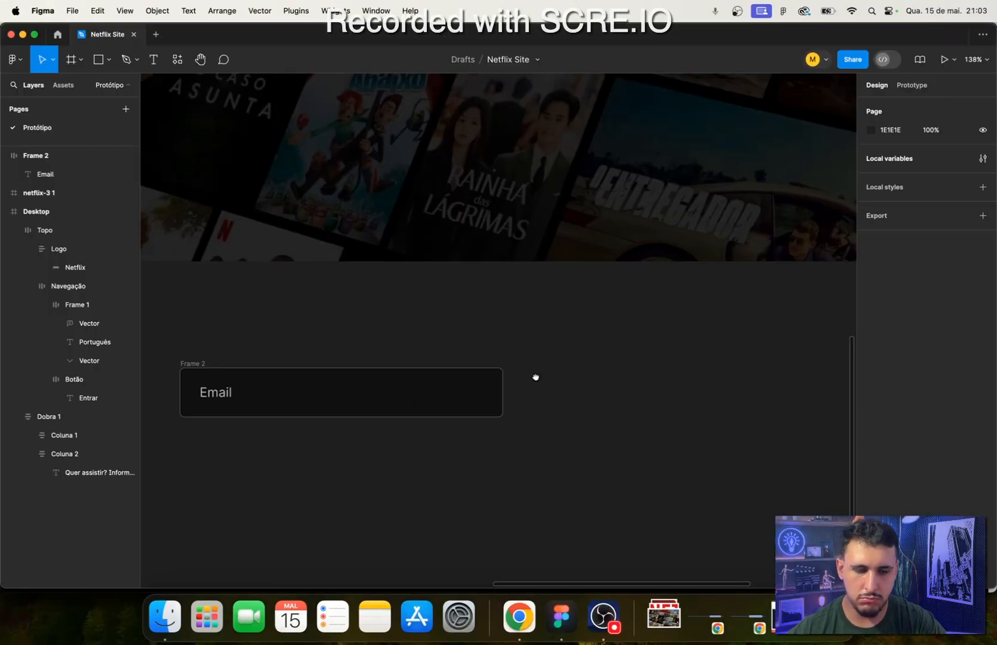
pyautogui.scroll(5, 532, 418)
pyautogui.moveTo(526, 462); pyautogui.dragTo(530, 585)
pyautogui.moveTo(568, 375); pyautogui.dragTo(521, 578)
pyautogui.doubleClick(705, 245)
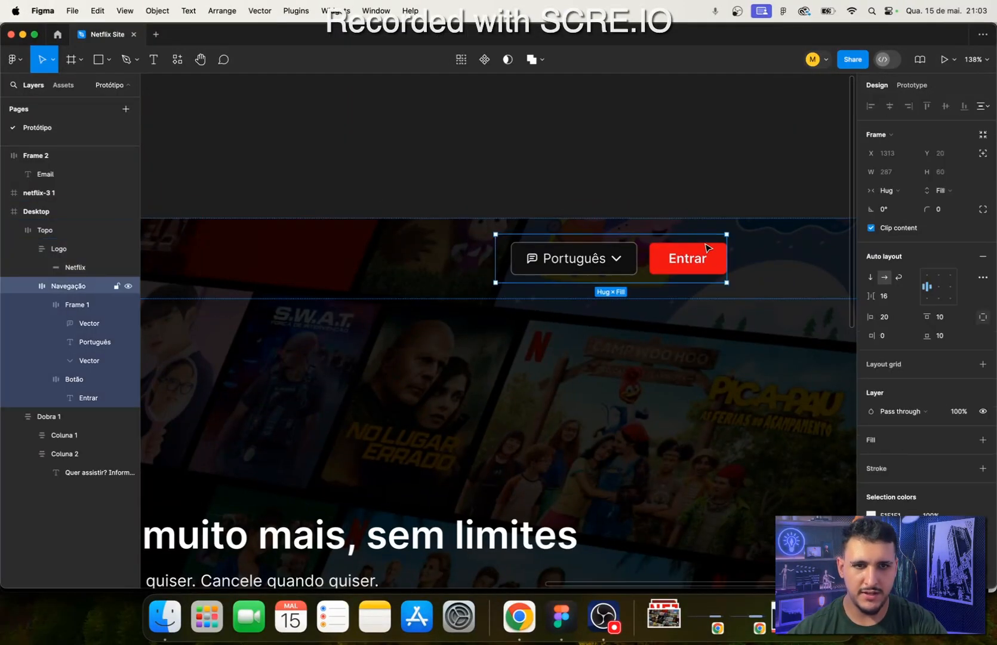
pyautogui.doubleClick(705, 245)
pyautogui.scroll(-10, 652, 278)
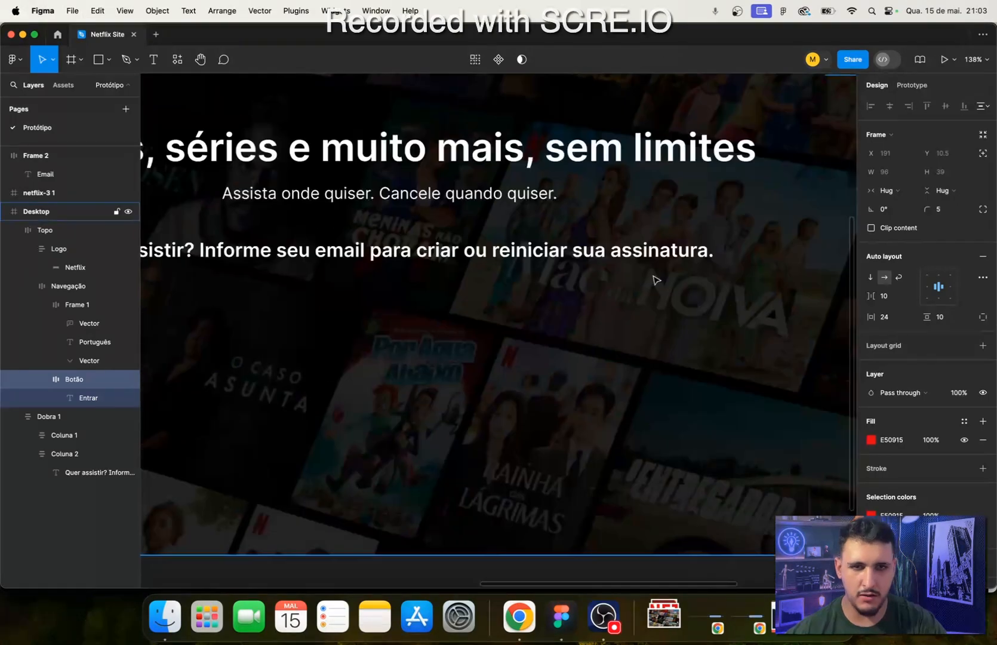
pyautogui.click(745, 320)
pyautogui.press('super+v')
# - Move the copied Entrar button to X 770, Y 740, just to the right of the email field
pyautogui.moveTo(705, 321); pyautogui.dragTo(639, 314)
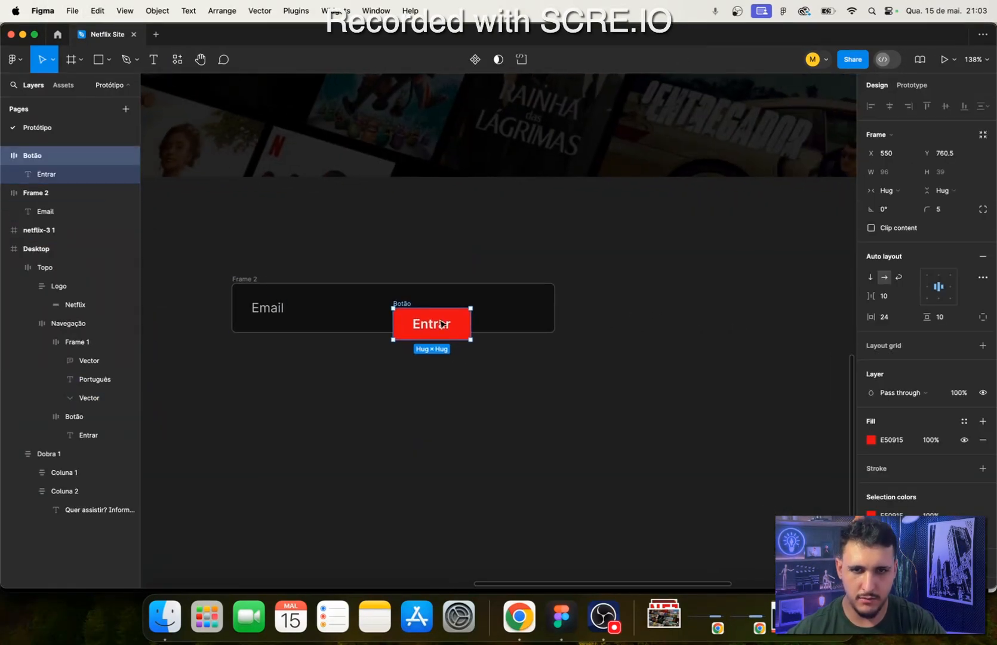
pyautogui.moveTo(437, 322); pyautogui.dragTo(657, 300)
pyautogui.click(529, 309)
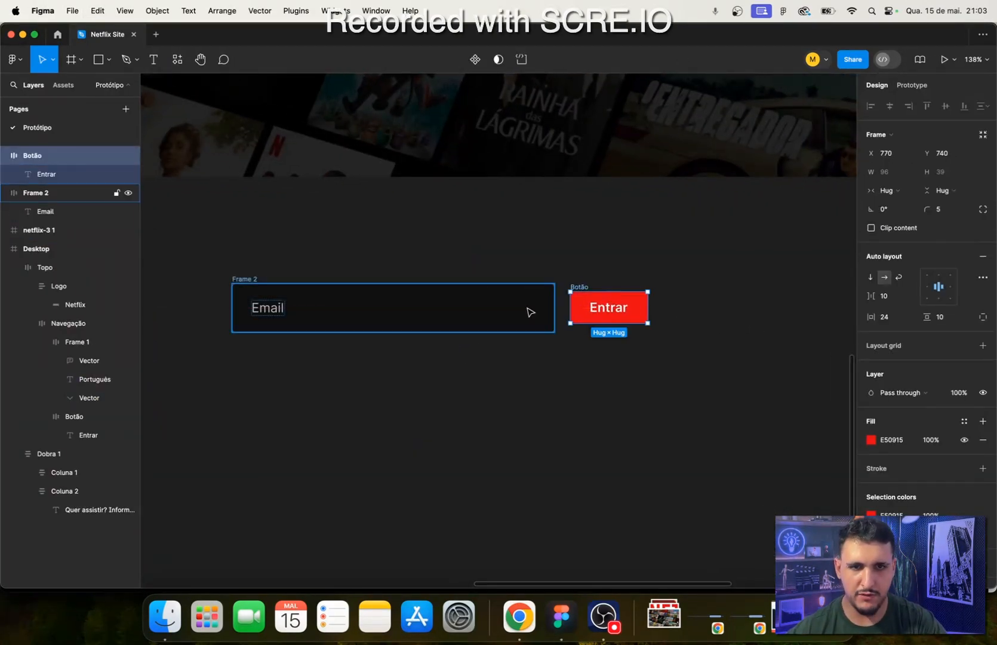
# - Try a vertical padding of 60 on the copied Entrar button and undo it
pyautogui.doubleClick(628, 317)
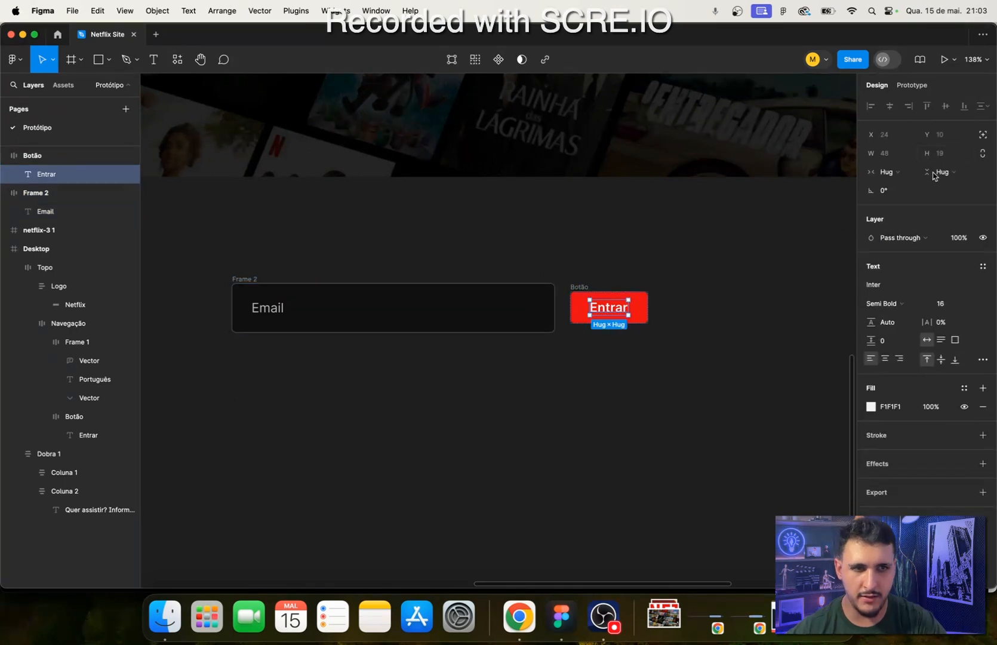
pyautogui.click(644, 315)
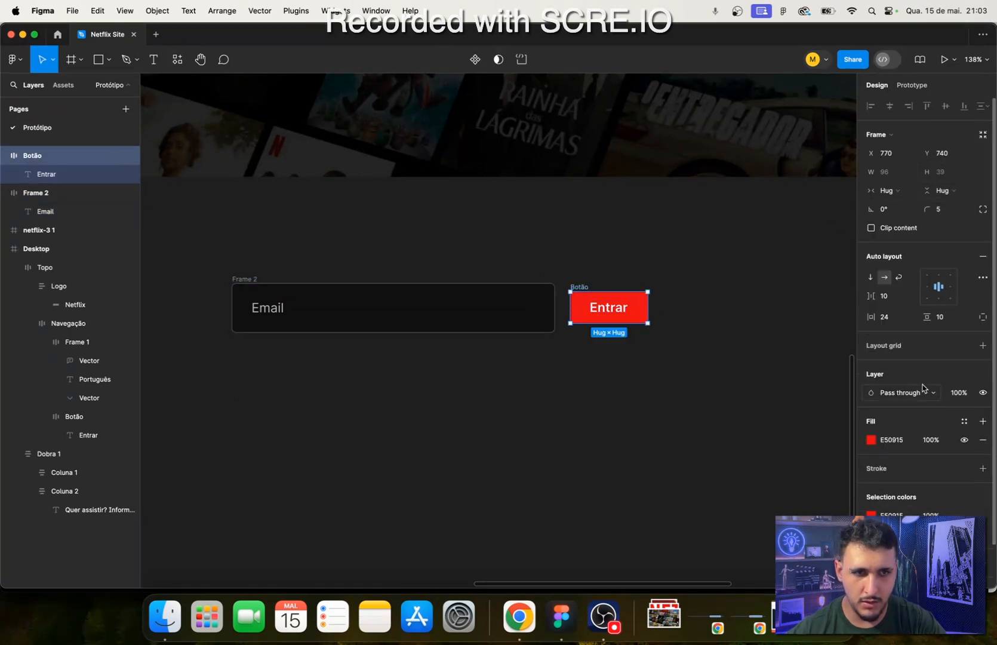
pyautogui.click(943, 318)
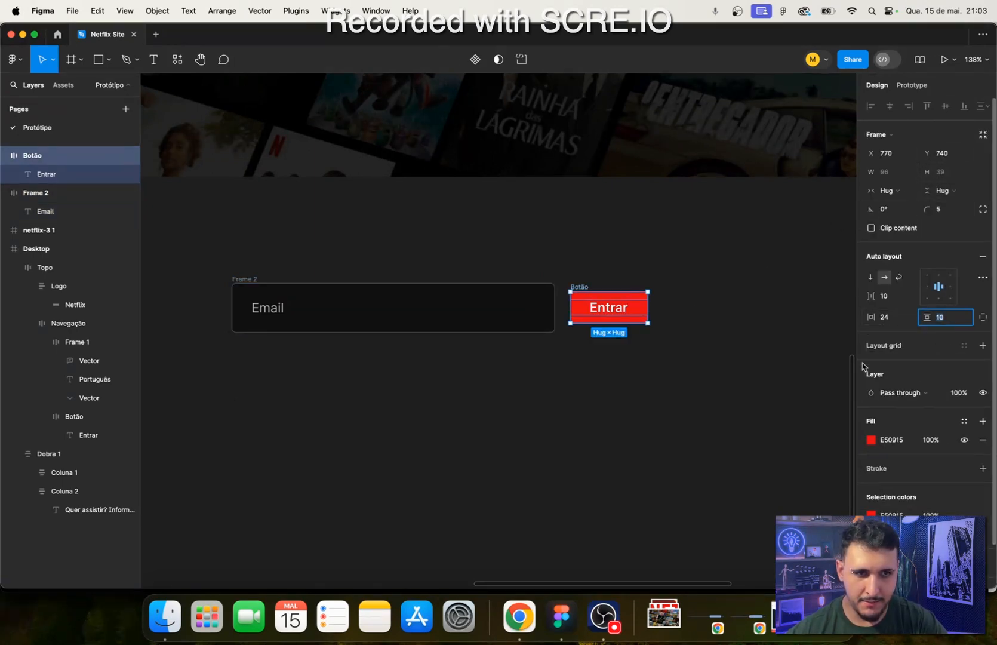
pyautogui.write('60')
pyautogui.press('Return')
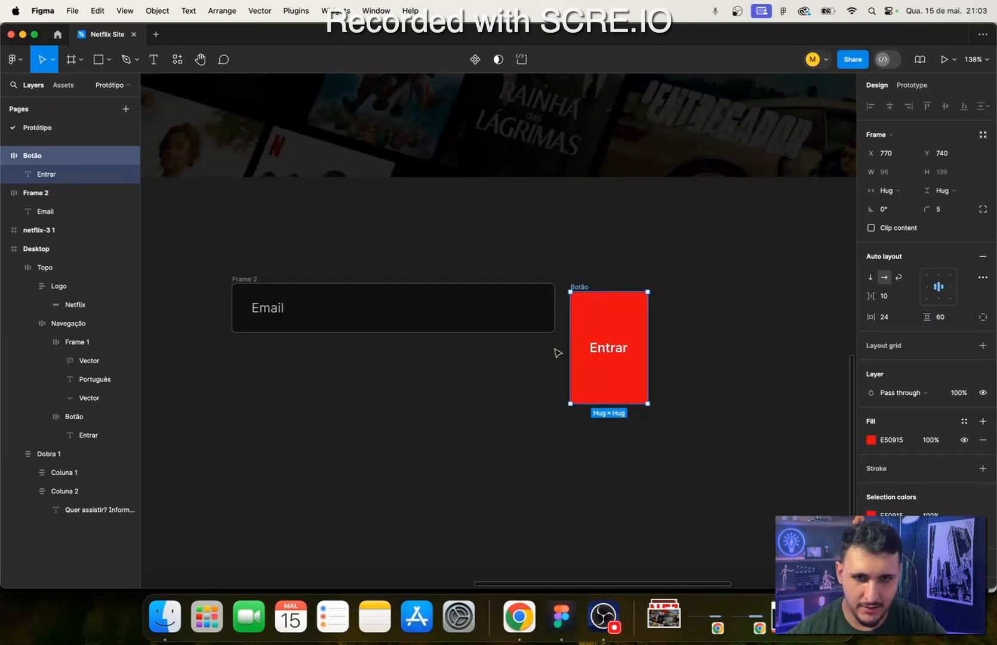
pyautogui.press('super+z')
pyautogui.scroll(5, 575, 290)
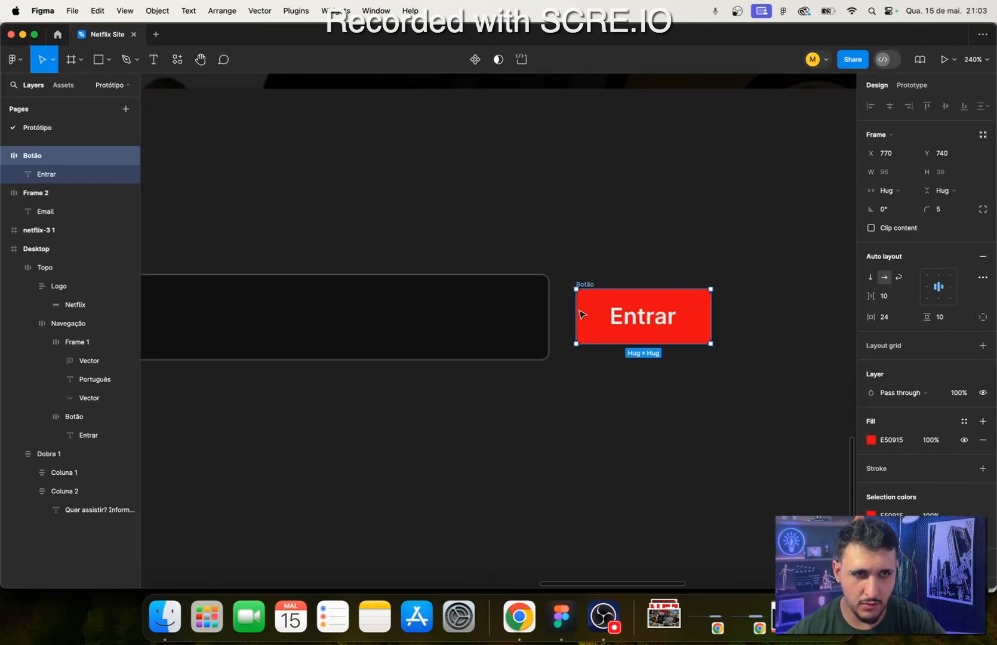
# - Stretch the copied Entrar button to a height of 60 to match the email field, and set its horizontal padding to 40
pyautogui.moveTo(596, 341); pyautogui.dragTo(596, 357)
pyautogui.moveTo(616, 290); pyautogui.dragTo(619, 277)
pyautogui.click(603, 413)
pyautogui.click(583, 275)
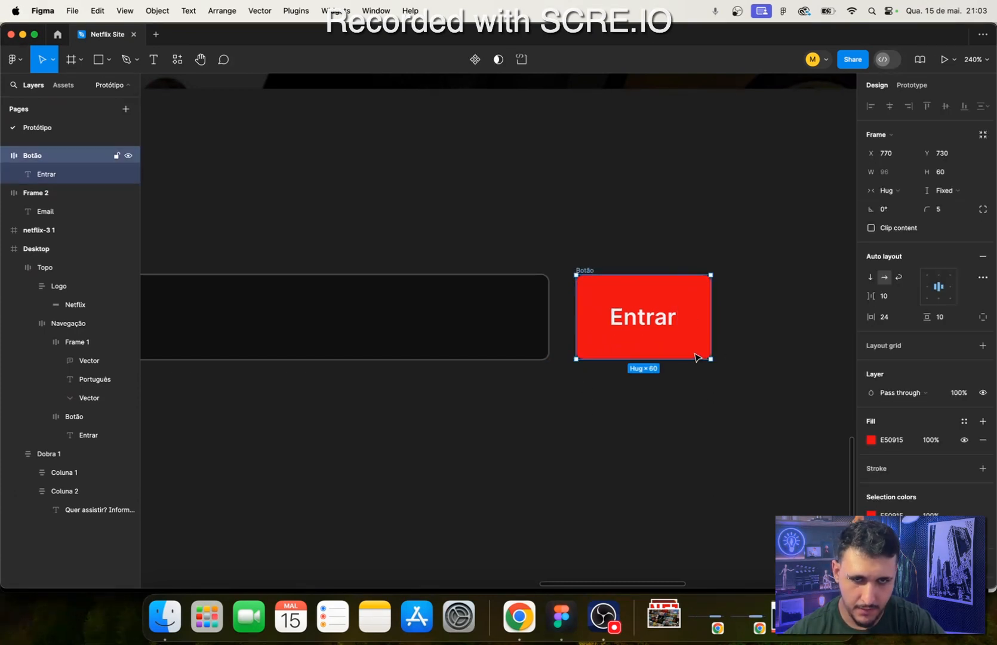
pyautogui.click(886, 316)
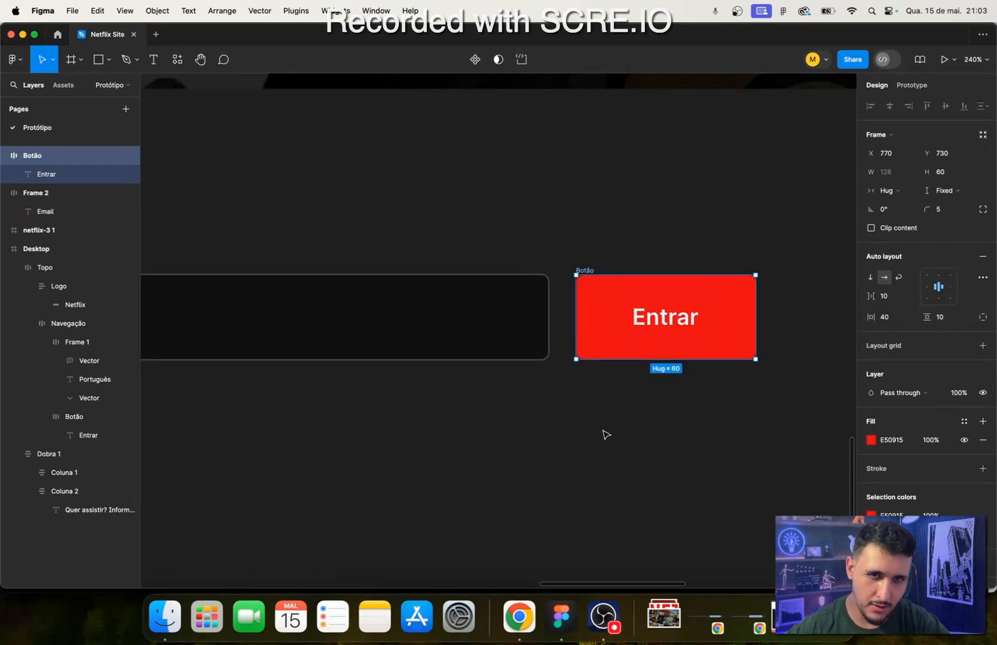
pyautogui.click(597, 448)
# - Replace the copied button's label with "Vamos lá", checking the wording against the Netflix page in Chrome
pyautogui.click(528, 642)
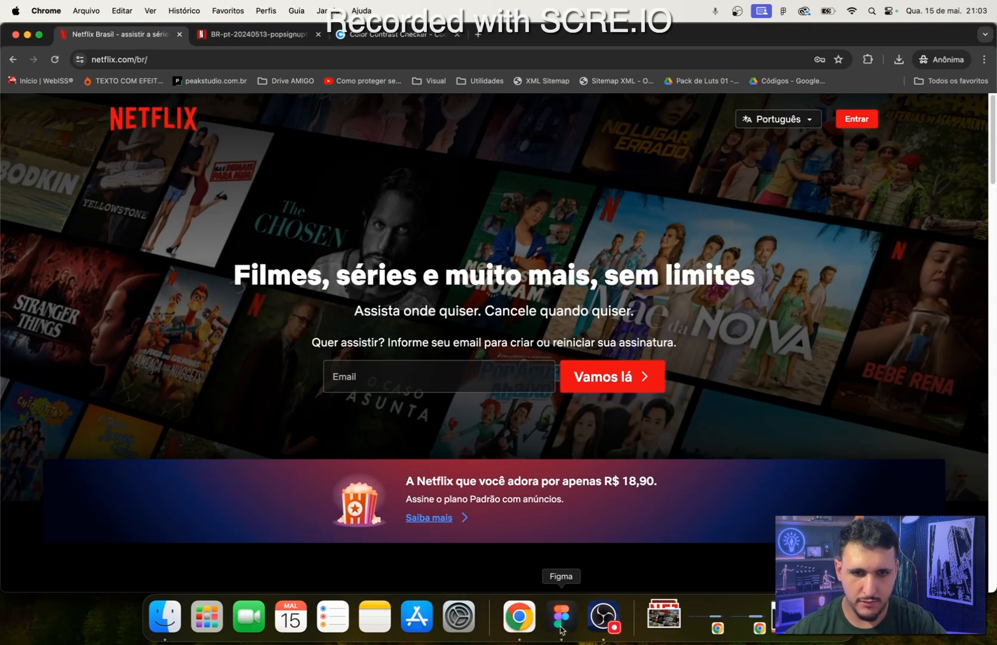
pyautogui.click(562, 633)
pyautogui.doubleClick(676, 321)
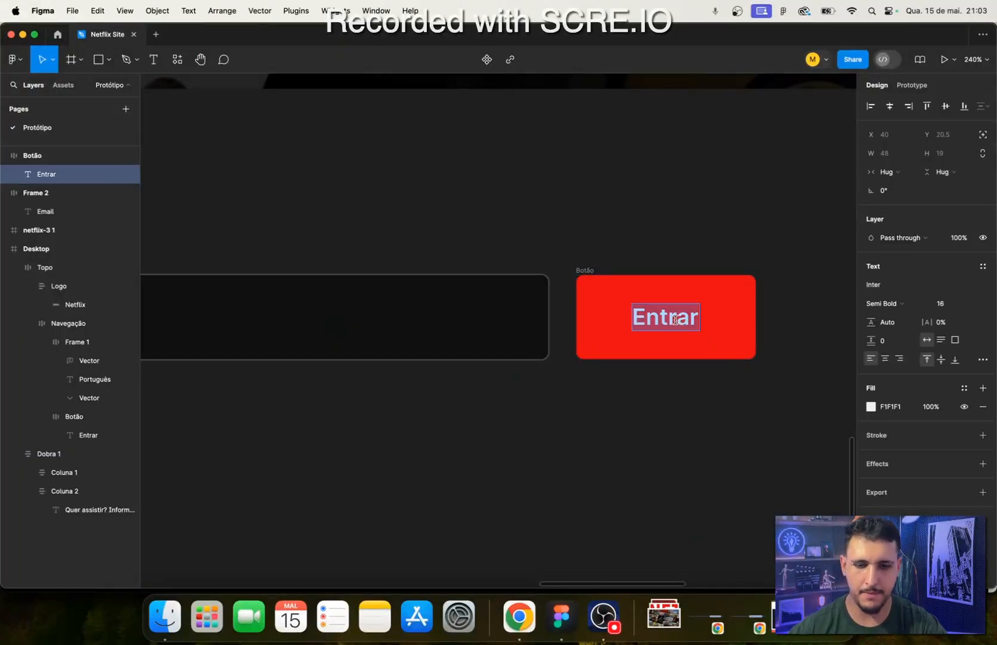
pyautogui.write('Vamos')
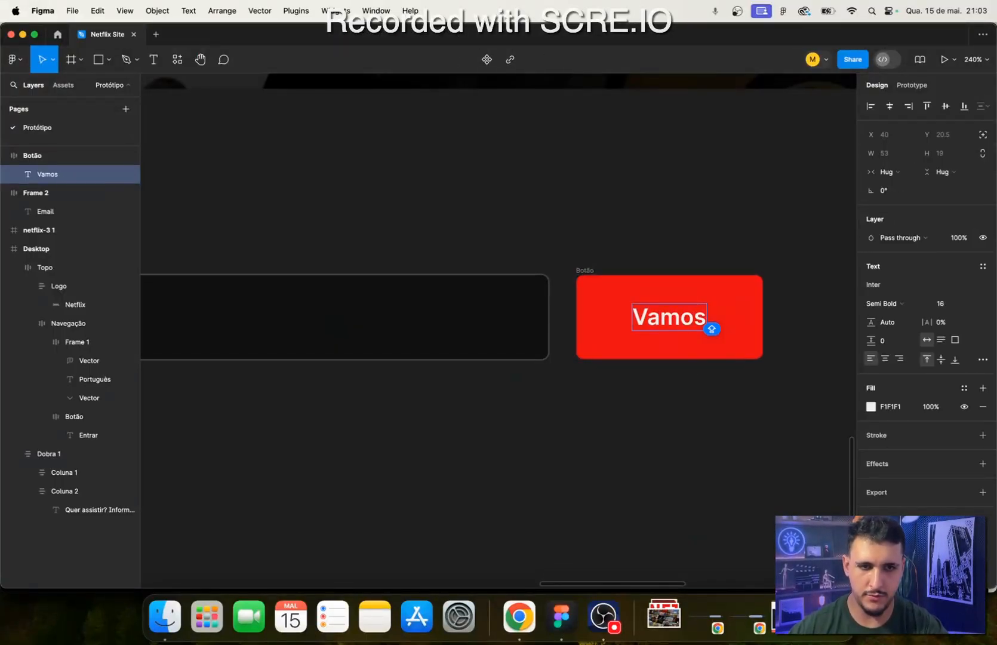
pyautogui.write(' Lá')
pyautogui.click(530, 627)
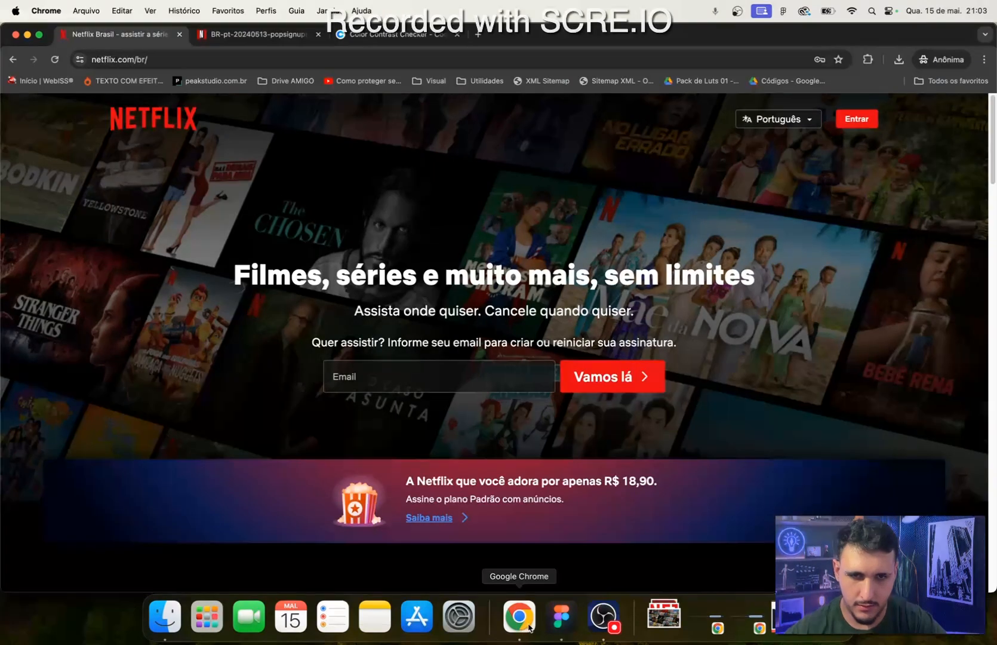
pyautogui.click(561, 618)
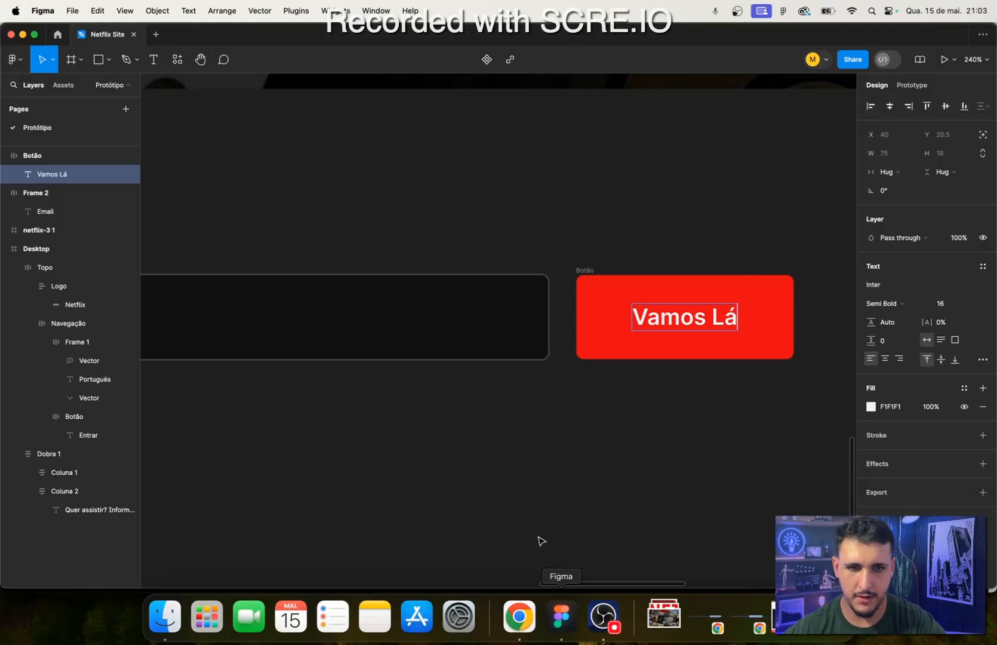
pyautogui.press('BackSpace')
pyautogui.press('BackSpace')
pyautogui.write('lá')
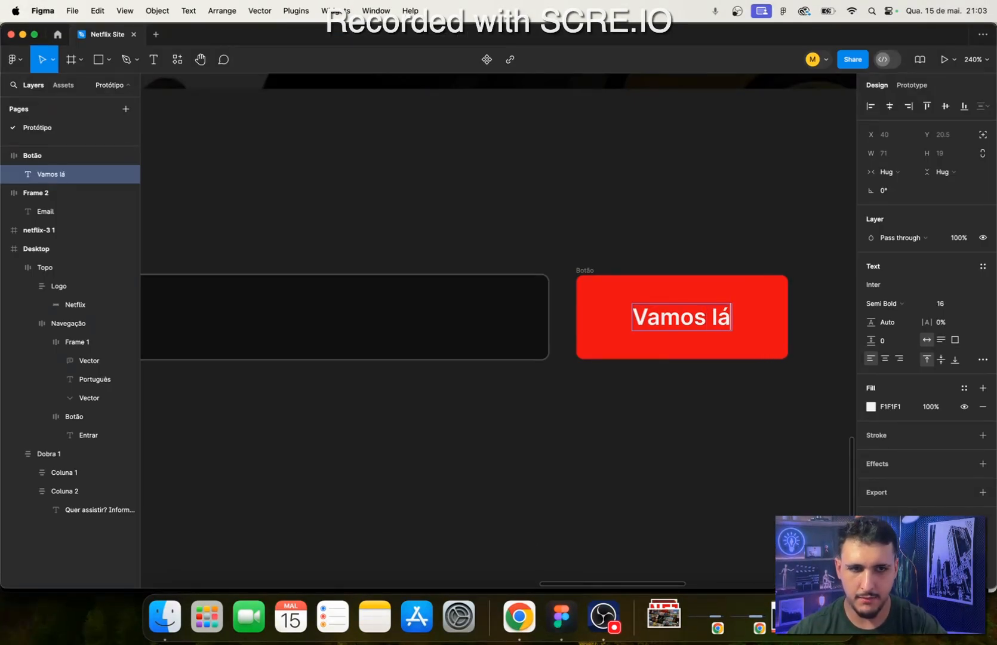
pyautogui.click(478, 537)
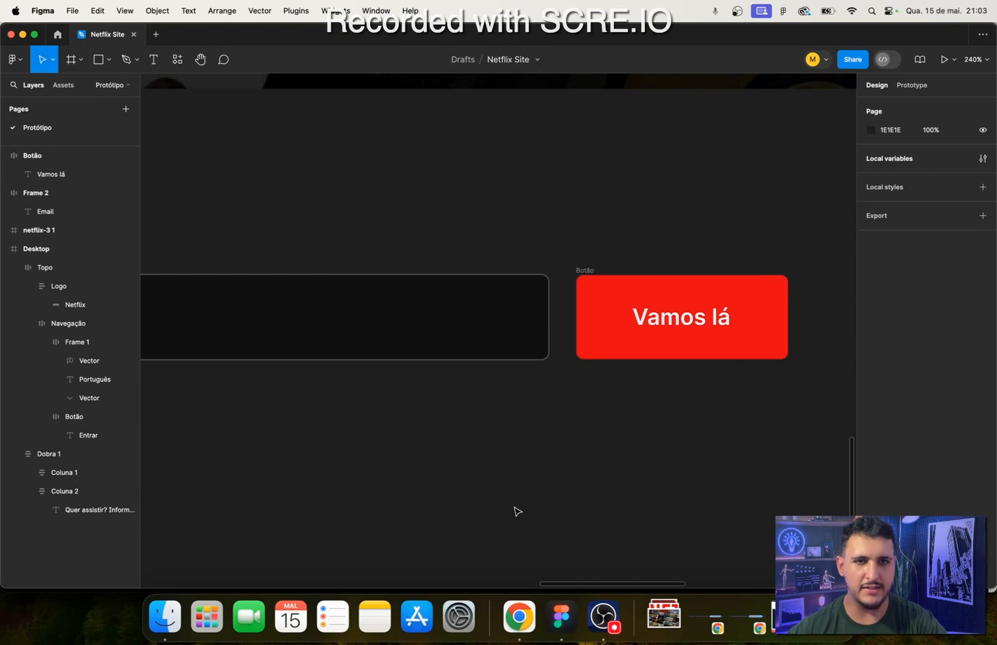
# - Add the chevron right icon from the Tabler Icons plugin and place it inside the red button after the Vamos lá label
pyautogui.click(177, 59)
pyautogui.click(207, 174)
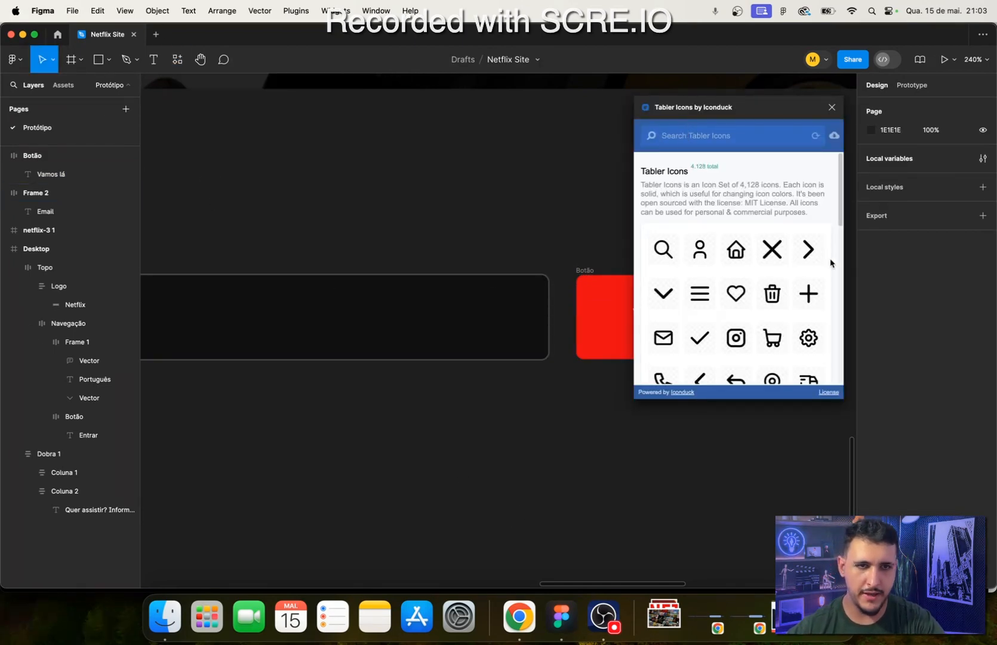
pyautogui.moveTo(752, 119); pyautogui.dragTo(391, 129)
pyautogui.moveTo(447, 259); pyautogui.dragTo(689, 306)
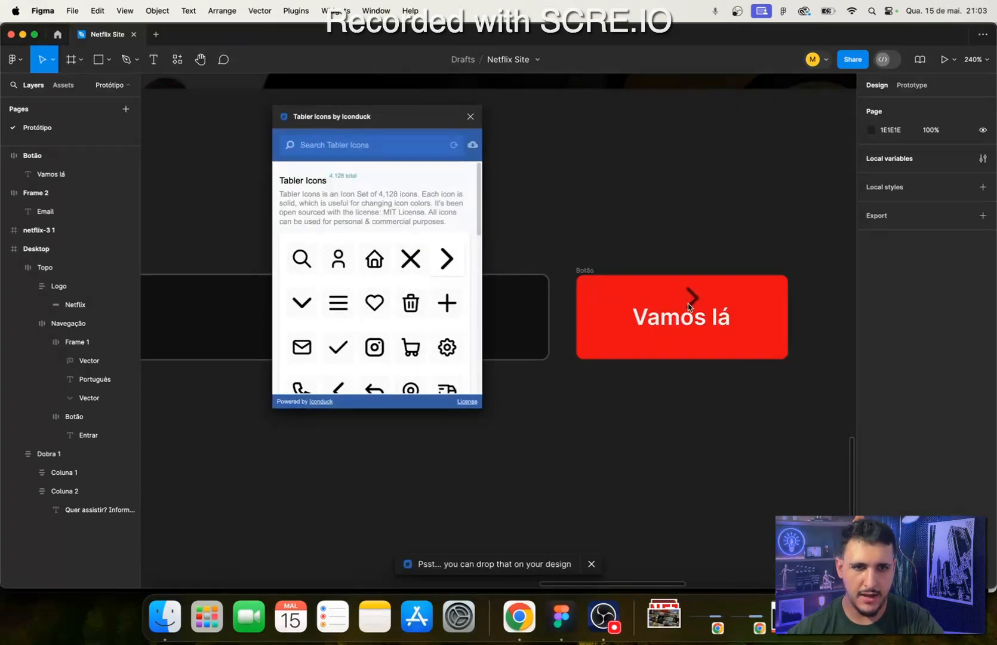
pyautogui.moveTo(742, 343); pyautogui.dragTo(501, 272)
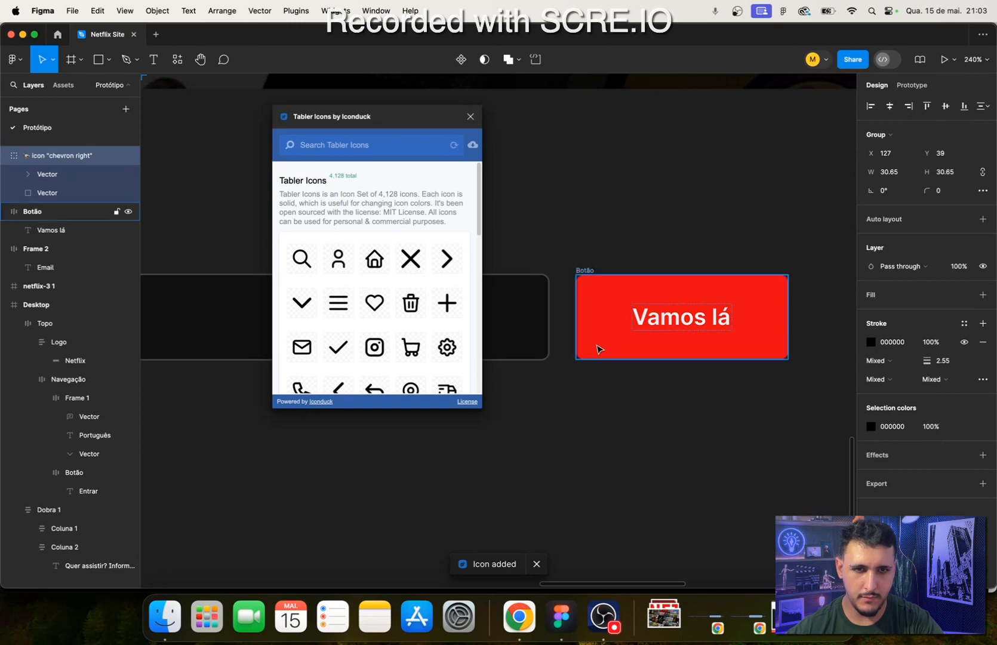
pyautogui.scroll(-10, 612, 407)
pyautogui.scroll(5, 574, 286)
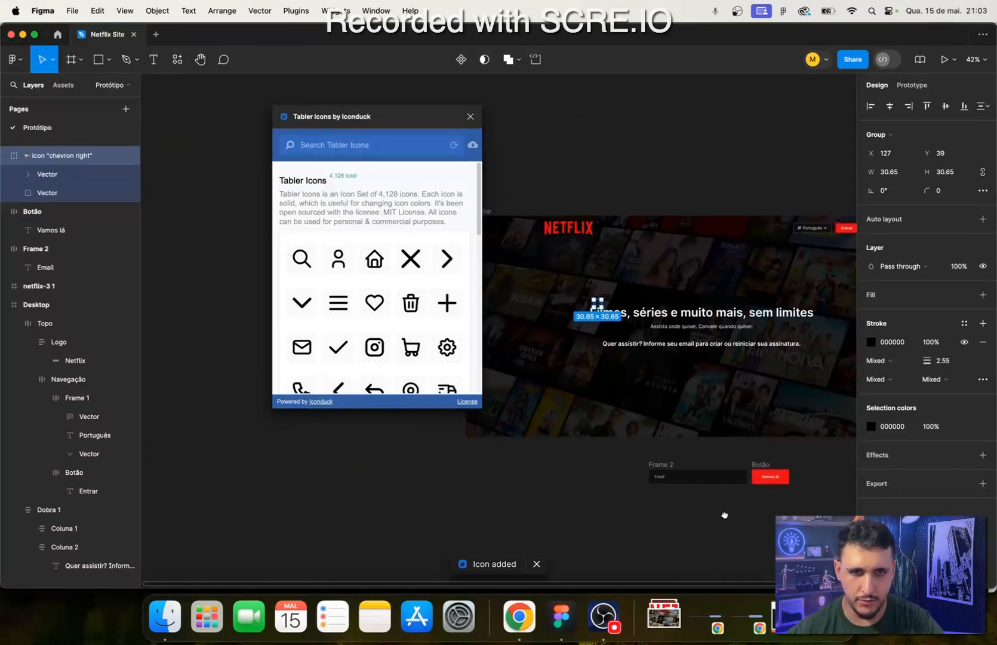
pyautogui.moveTo(574, 284); pyautogui.dragTo(680, 402)
pyautogui.scroll(8, 708, 421)
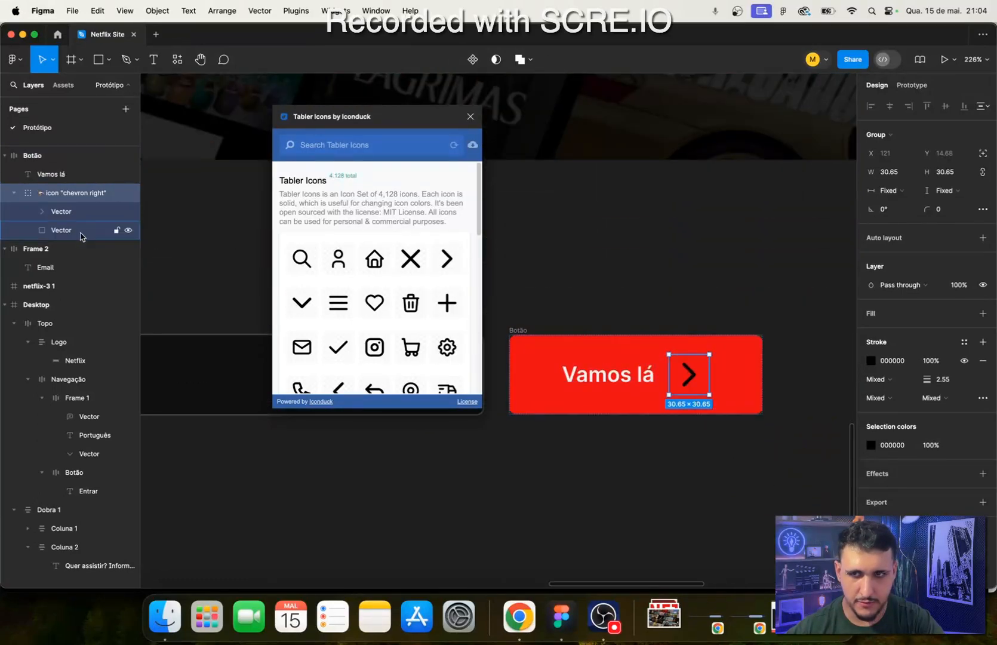
# - Move the chevron vector out of its icon group within the button and delete the leftover group
pyautogui.moveTo(60, 212); pyautogui.dragTo(58, 183)
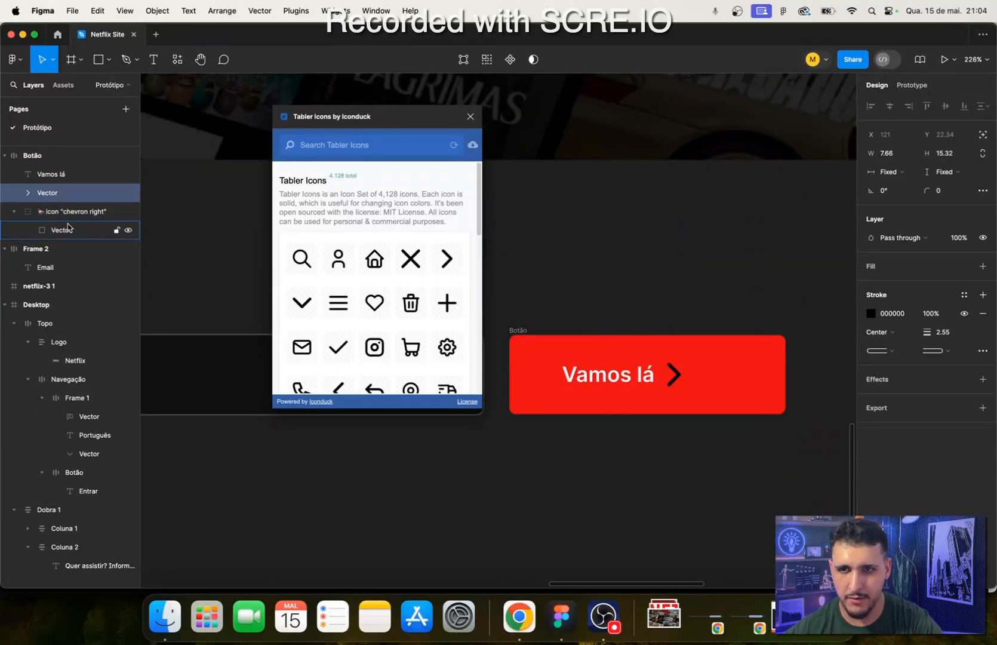
pyautogui.click(64, 218)
pyautogui.press('Delete')
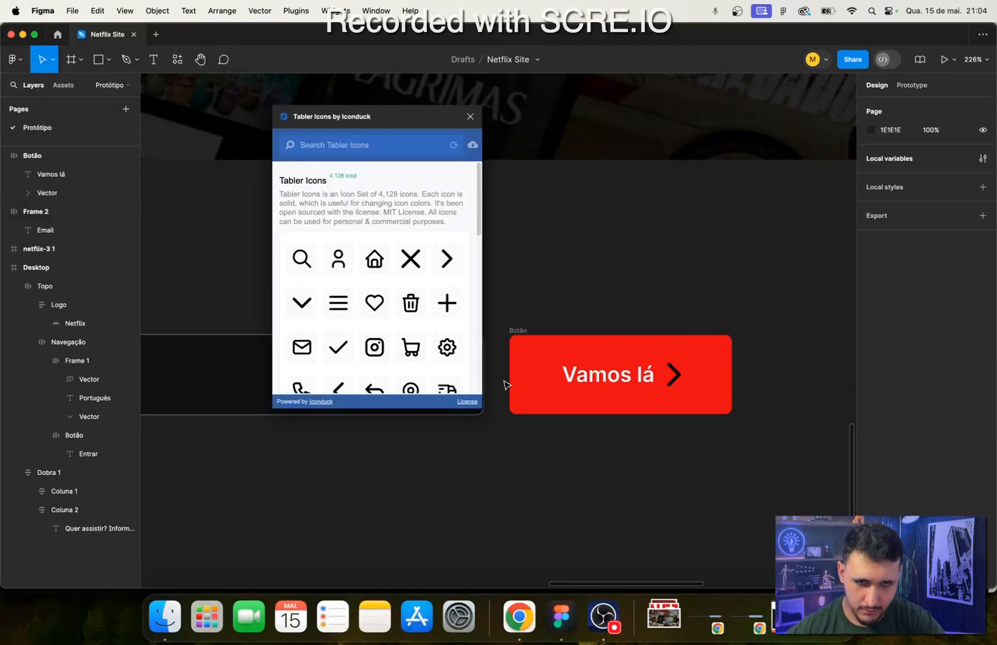
# - Close the Tabler Icons plugin and scale the button's chevron down proportionally to 6 × 12
pyautogui.doubleClick(674, 376)
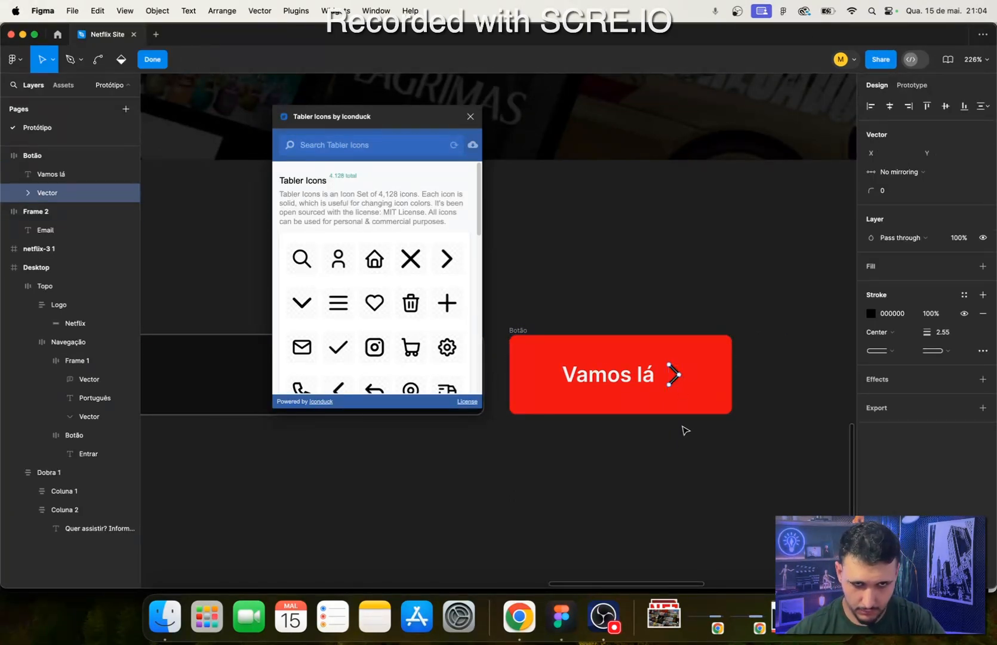
pyautogui.click(470, 118)
pyautogui.scroll(3, 670, 379)
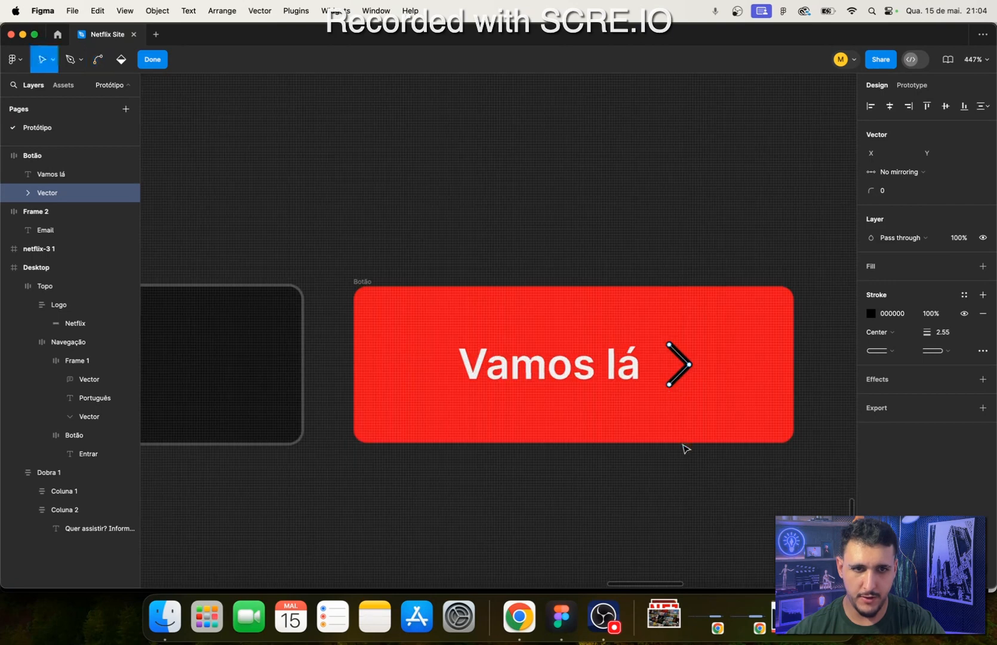
pyautogui.press('Escape')
pyautogui.press('k')
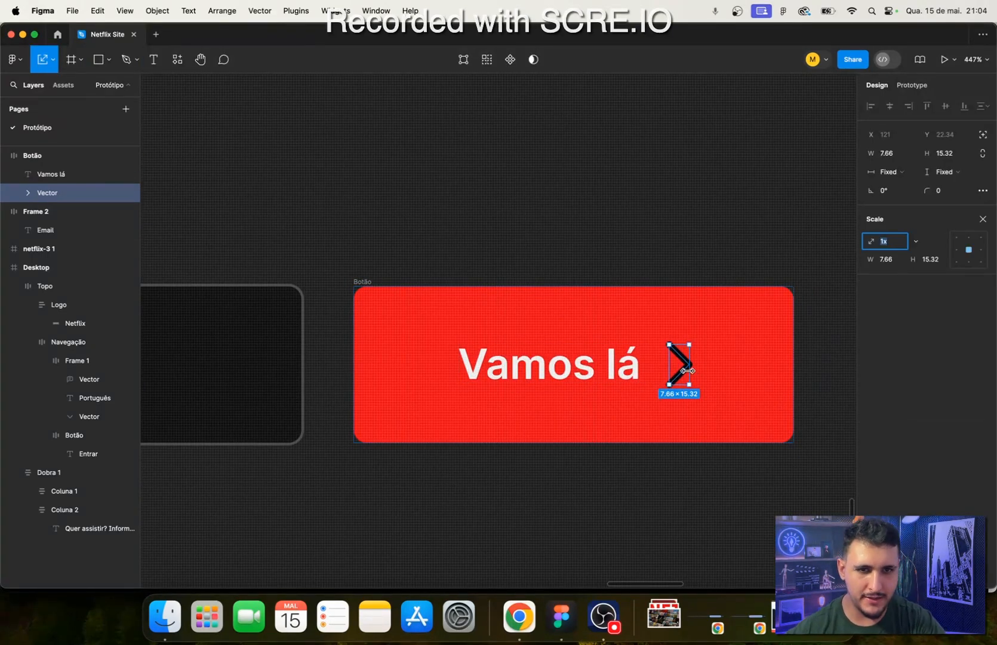
pyautogui.moveTo(689, 367); pyautogui.dragTo(685, 369)
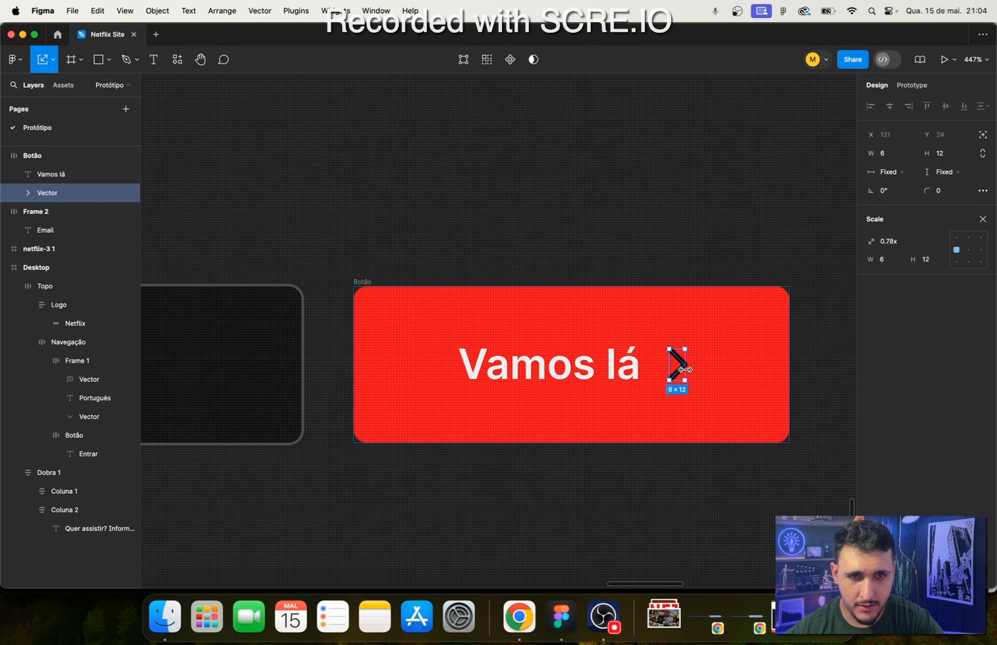
pyautogui.click(634, 479)
# - Set the chevron's stroke color to F1F1F1 to match the button label
pyautogui.scroll(-5, 635, 477)
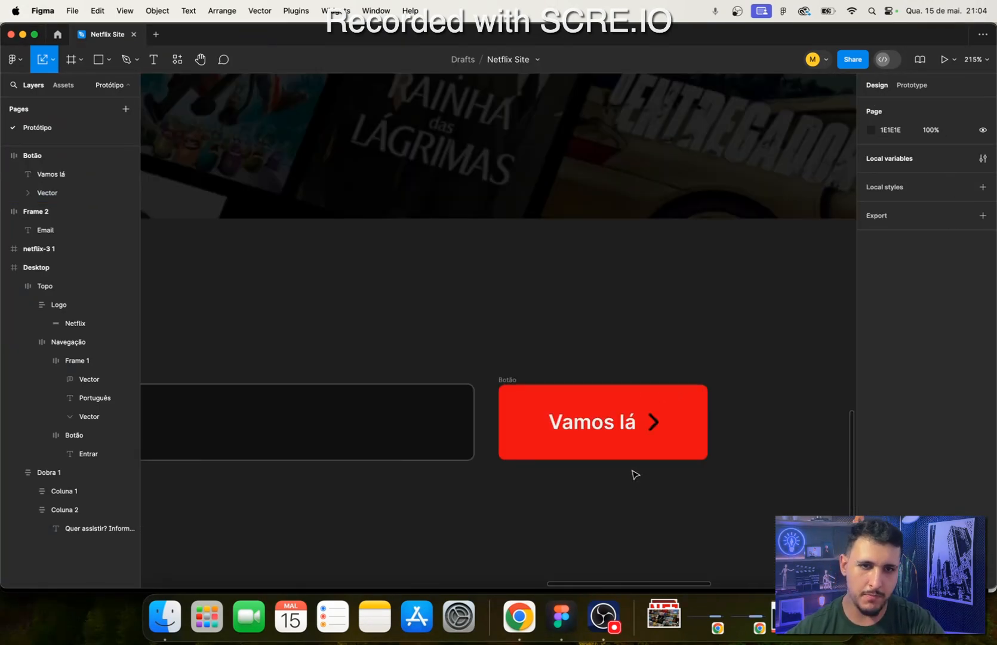
pyautogui.scroll(-2, 635, 475)
pyautogui.hscroll(2, 634, 475)
pyautogui.doubleClick(542, 330)
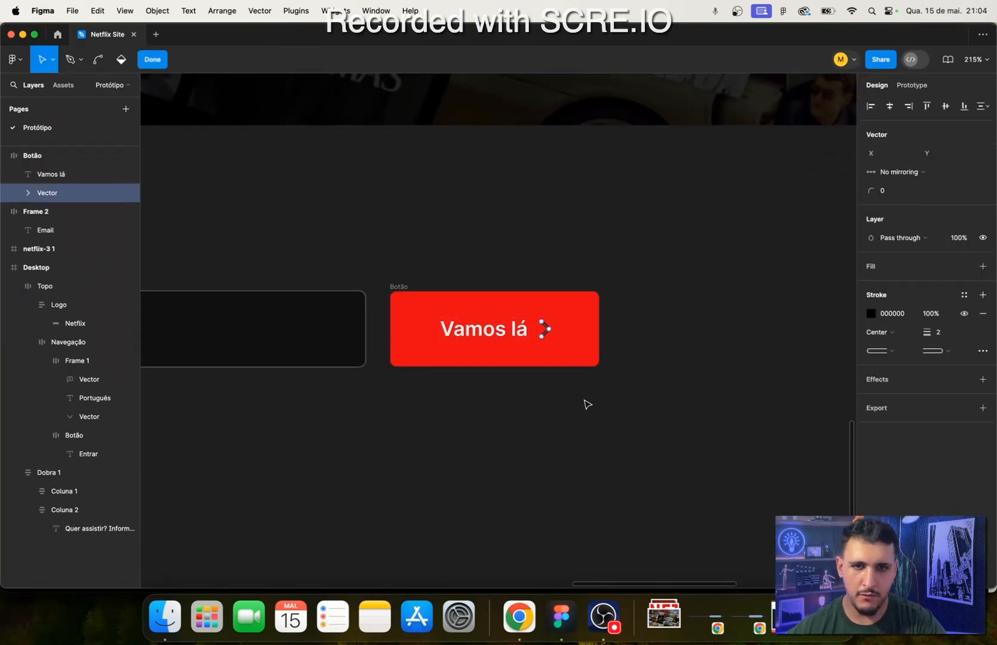
pyautogui.press('Escape')
pyautogui.click(885, 316)
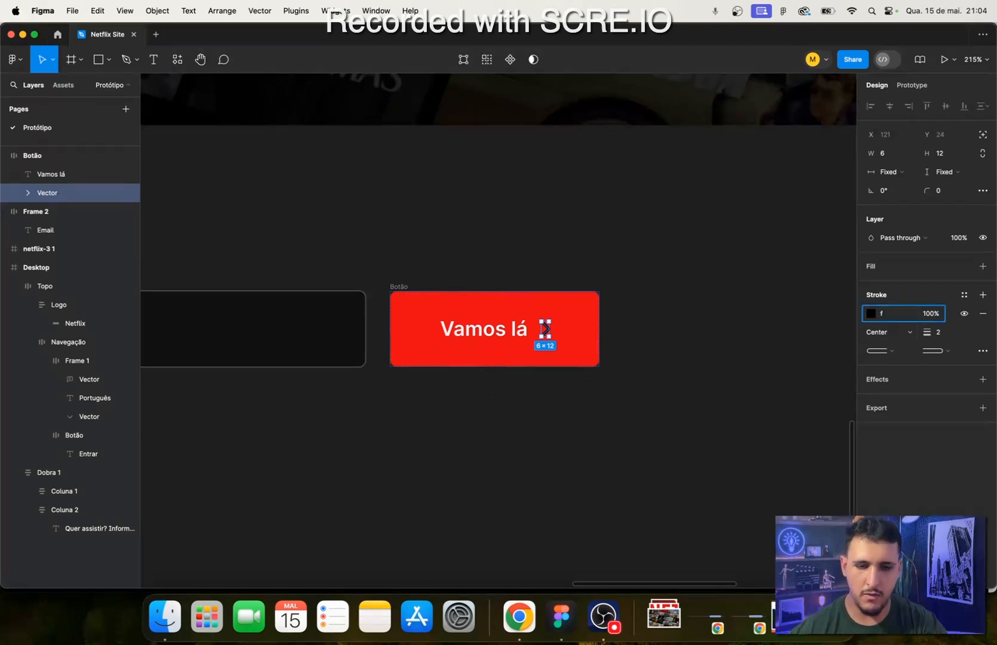
pyautogui.write('f1f1f1')
pyautogui.press('Return')
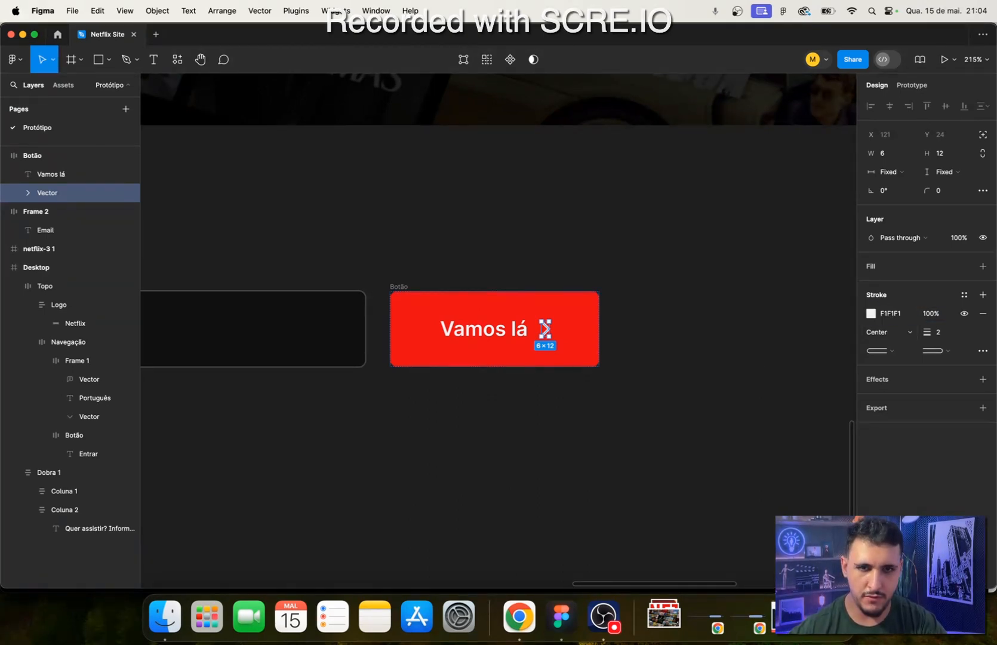
pyautogui.click(506, 439)
# - Wrap the email field and the Vamos lá button together in a horizontal auto layout frame
pyautogui.moveTo(441, 448); pyautogui.dragTo(643, 471)
pyautogui.scroll(-5, 643, 472)
pyautogui.moveTo(568, 450); pyautogui.dragTo(555, 447)
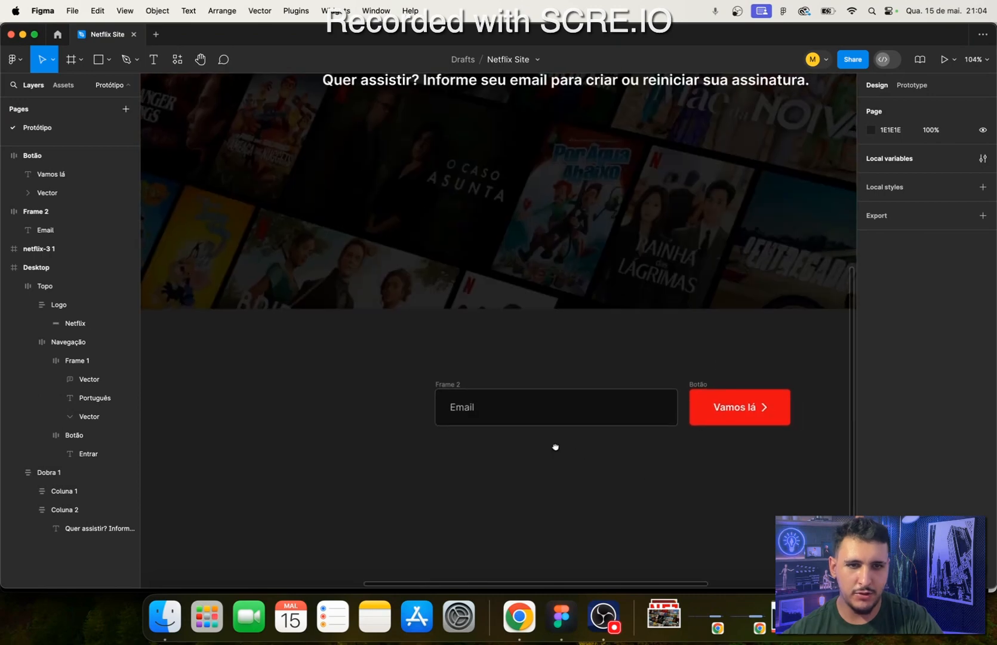
pyautogui.scroll(2, 555, 448)
pyautogui.hscroll(3, 556, 447)
pyautogui.click(572, 350)
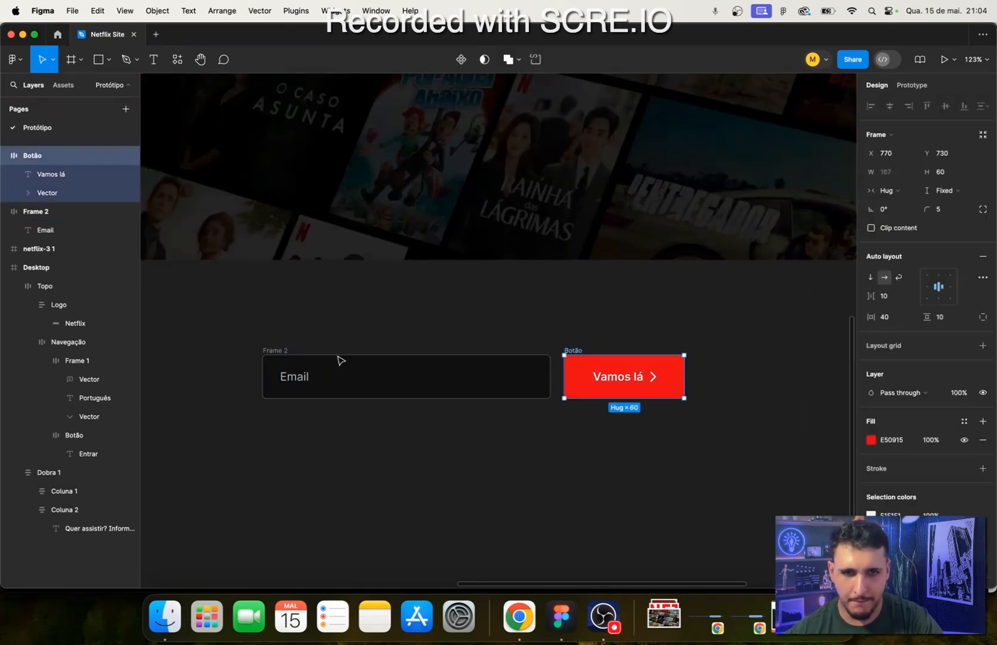
pyautogui.keyDown('shift'); pyautogui.click(267, 359); pyautogui.keyUp('shift')
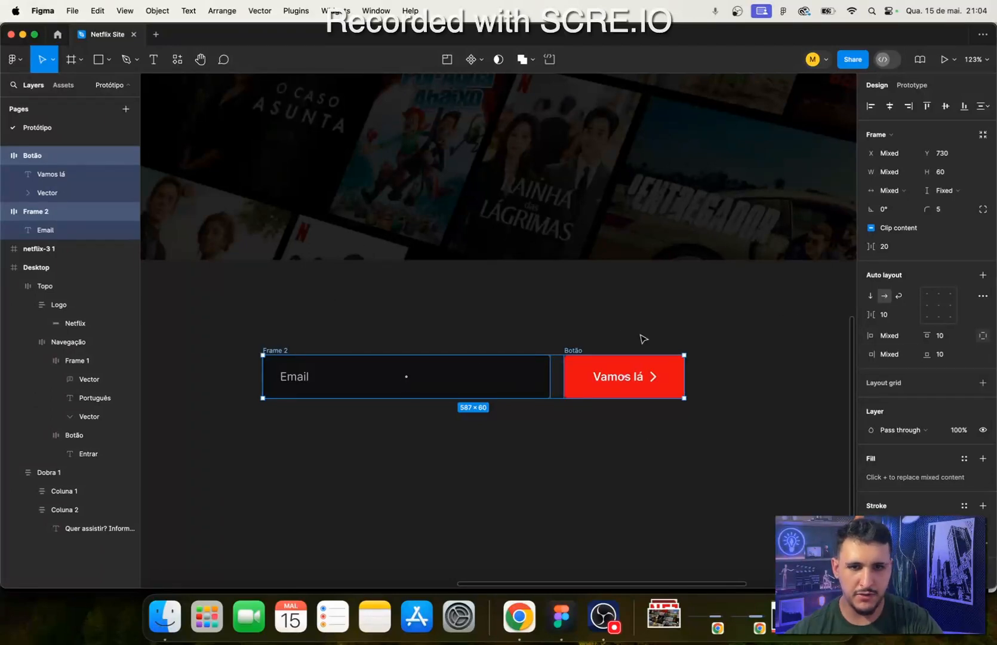
pyautogui.hotkey('shift', 'a')
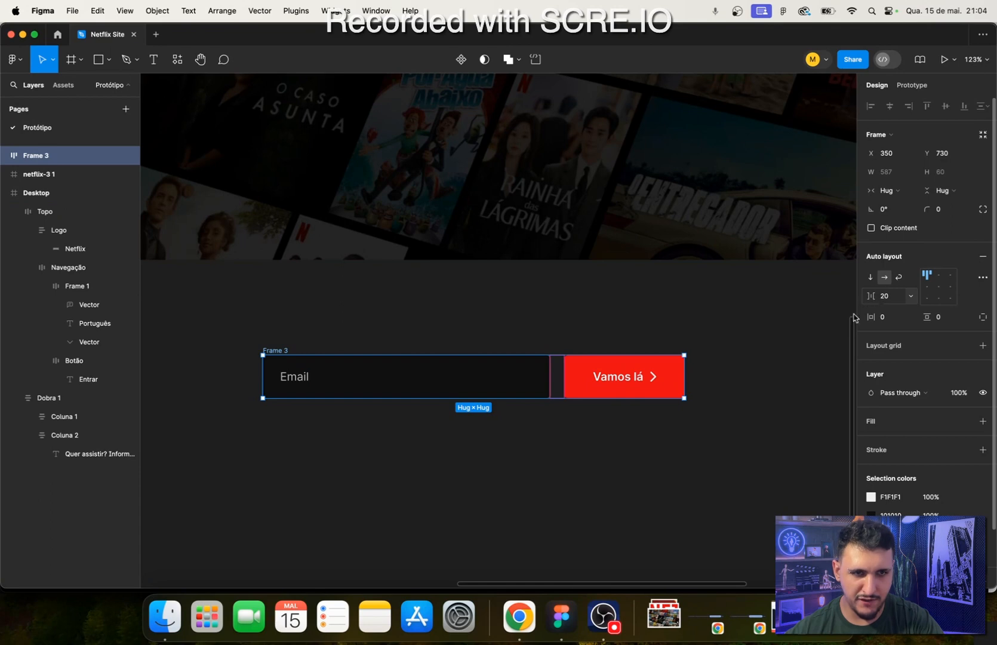
# - Try a gap of 16 between the email field and the button, and settle on 8
pyautogui.click(890, 297)
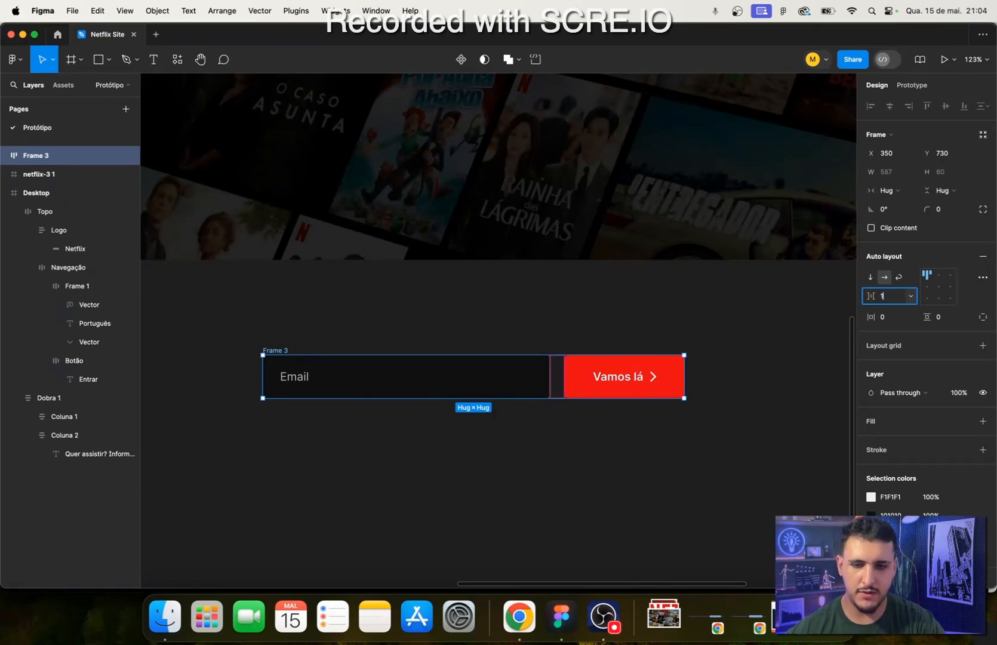
pyautogui.press('Return')
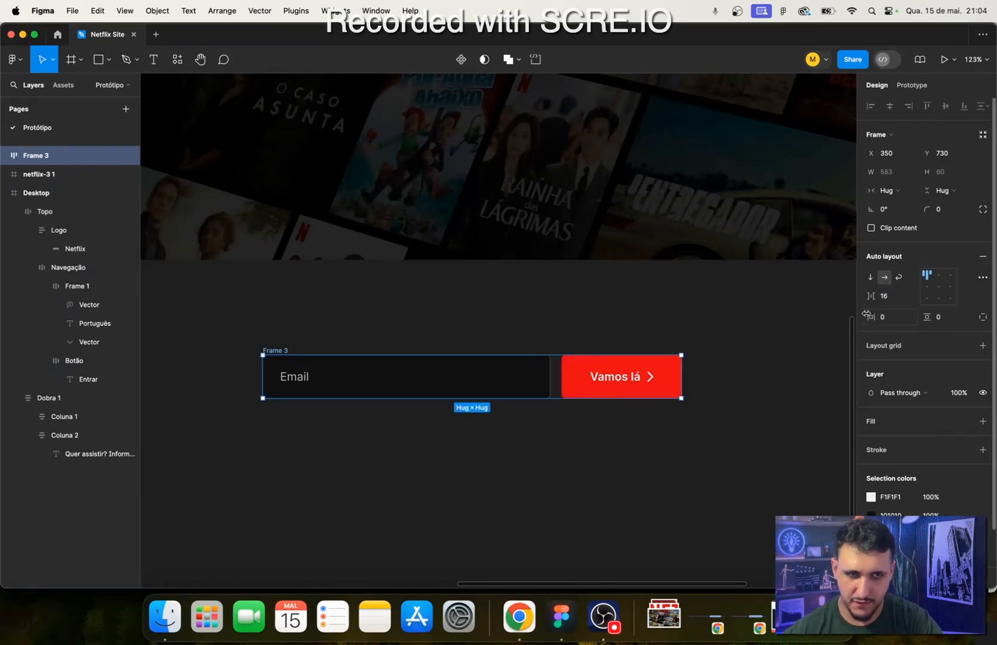
pyautogui.press('Return')
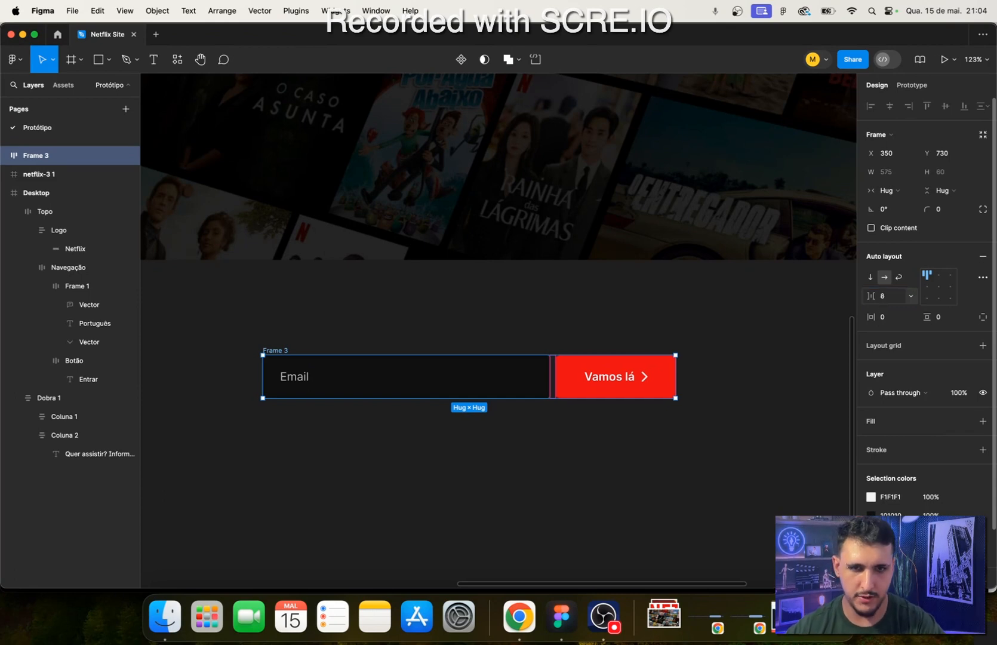
# - Rename the frame holding the email field and button as Formulário
pyautogui.doubleClick(31, 156)
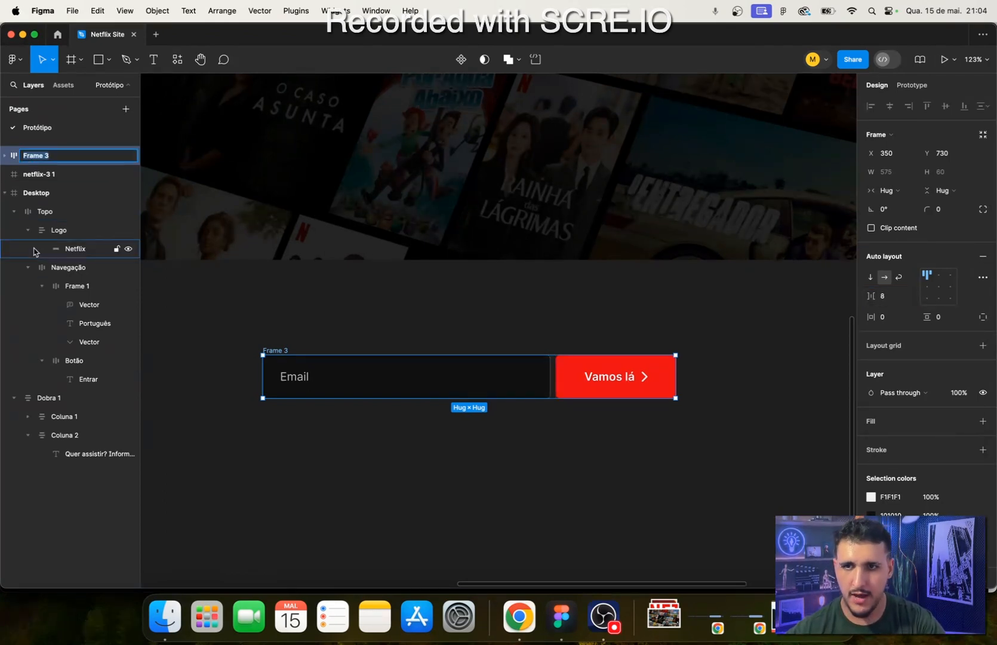
pyautogui.write('F')
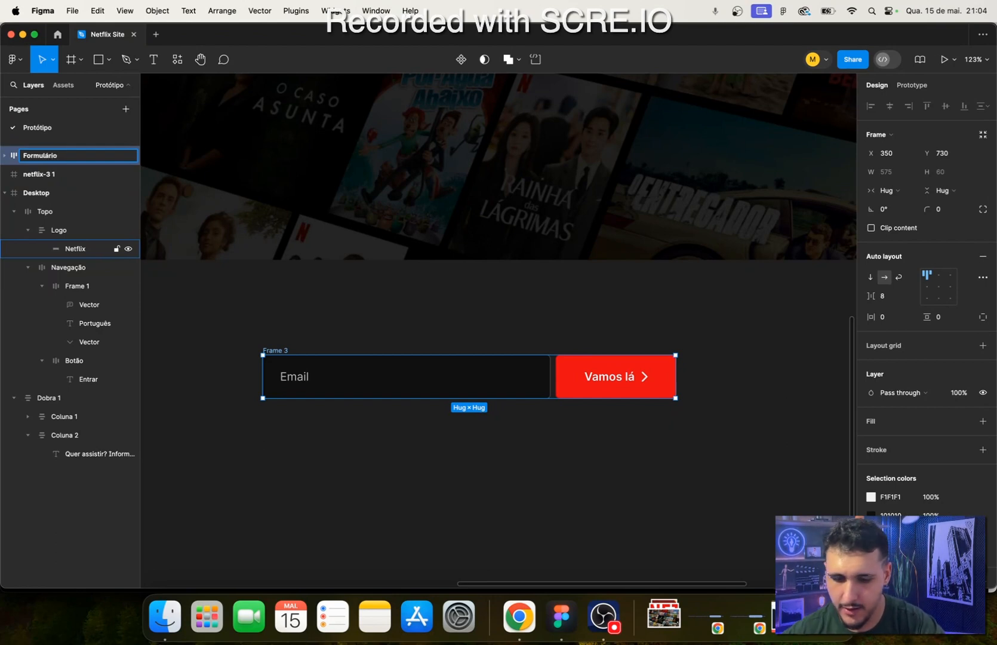
pyautogui.write('ormulário')
pyautogui.click(240, 445)
# - Move the Formulário frame into Coluna 2, below the "Quer assistir?" text
pyautogui.click(100, 157)
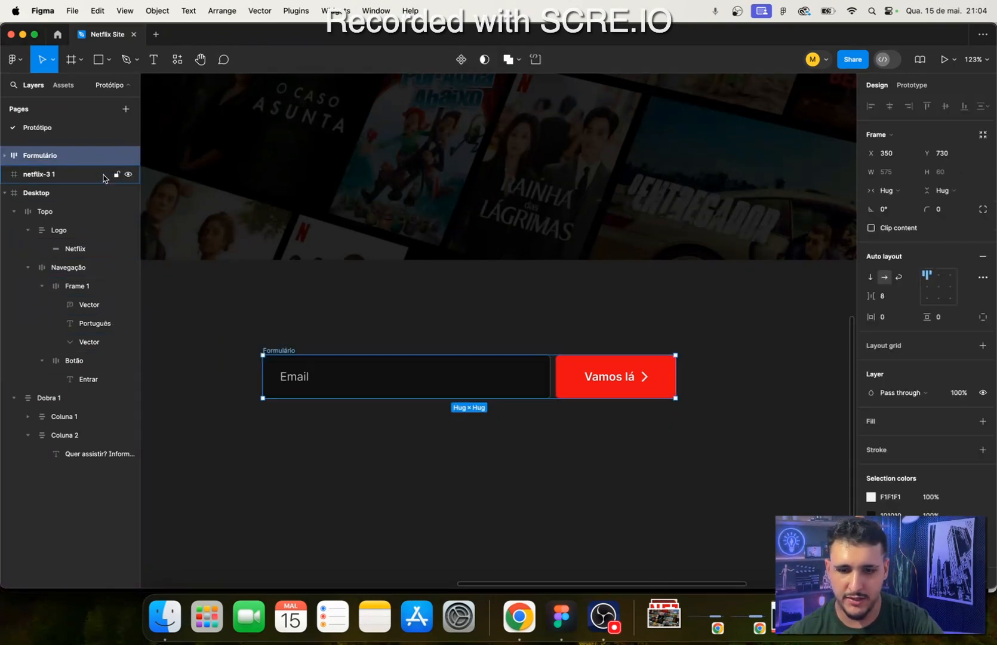
pyautogui.press('super+x')
pyautogui.scroll(4, 346, 263)
pyautogui.doubleClick(389, 230)
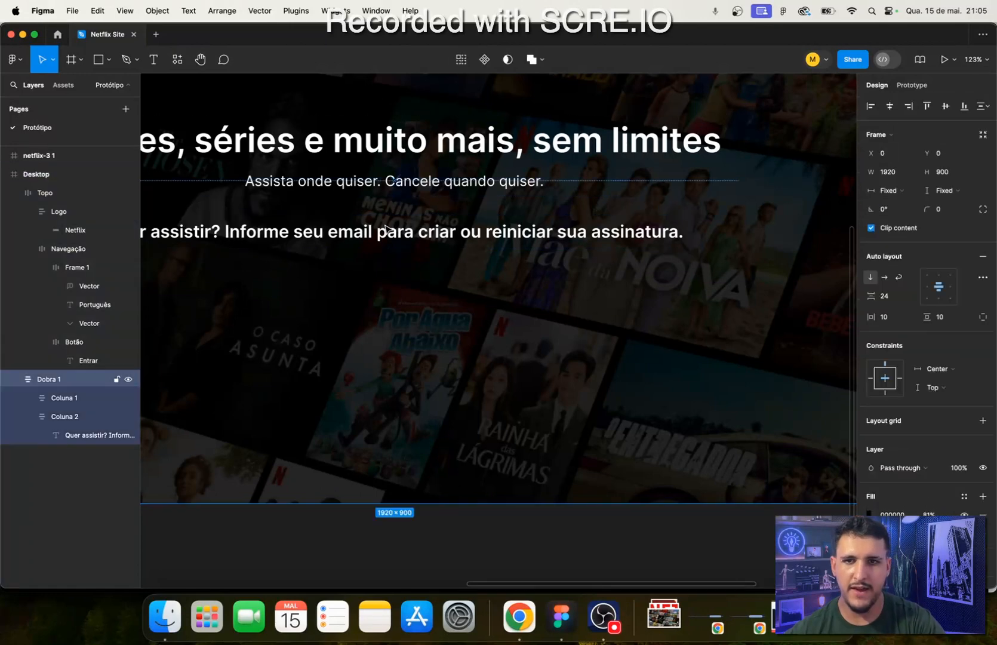
pyautogui.doubleClick(387, 229)
pyautogui.hscroll(-3, 388, 231)
pyautogui.scroll(1, 388, 230)
pyautogui.doubleClick(417, 304)
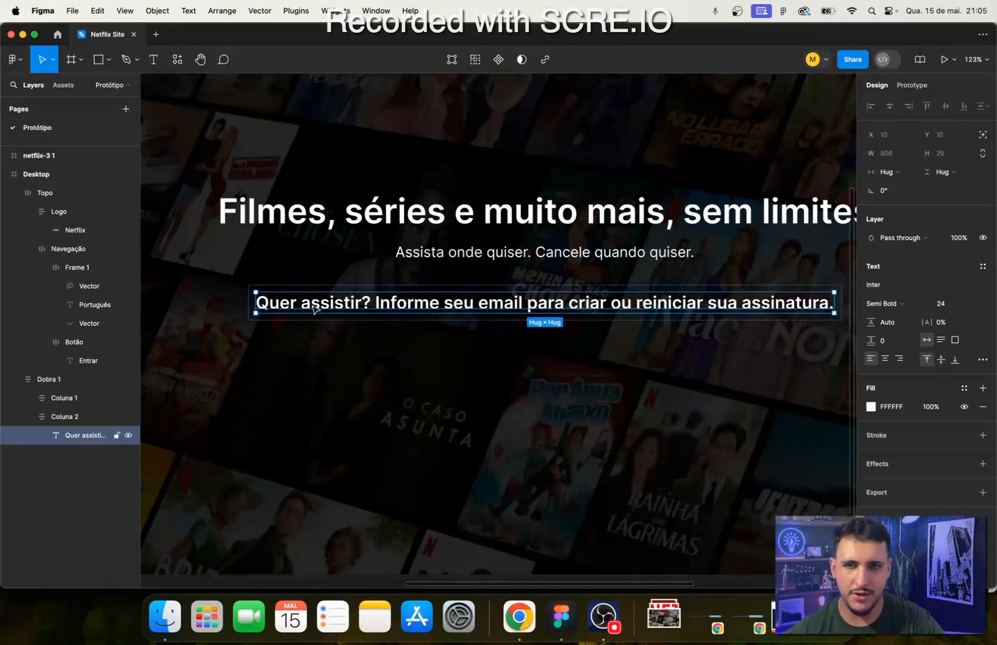
pyautogui.click(66, 424)
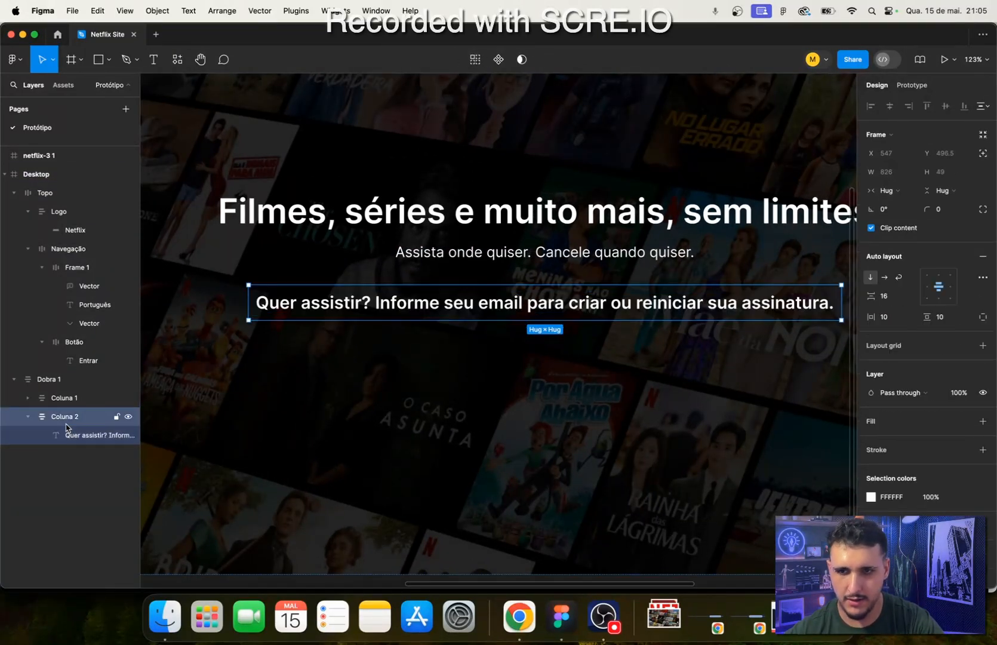
pyautogui.press('super+v')
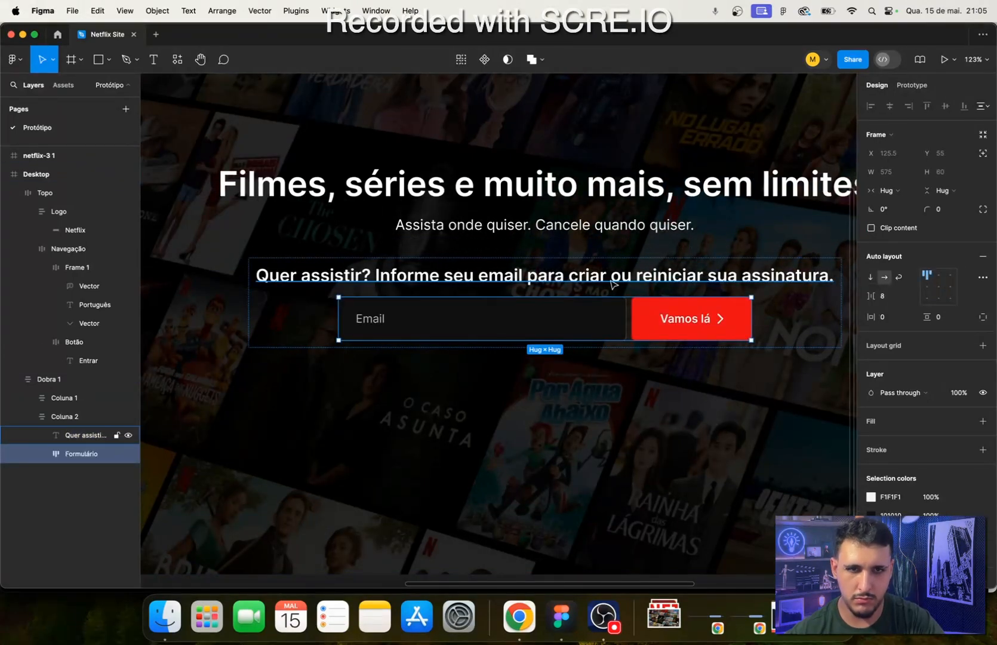
# - Try a vertical gap of 43 between the "Quer assistir?" text and the form in Coluna 2
pyautogui.hscroll(-2, 516, 442)
pyautogui.scroll(1, 517, 441)
pyautogui.scroll(-3, 517, 442)
pyautogui.scroll(5, 606, 415)
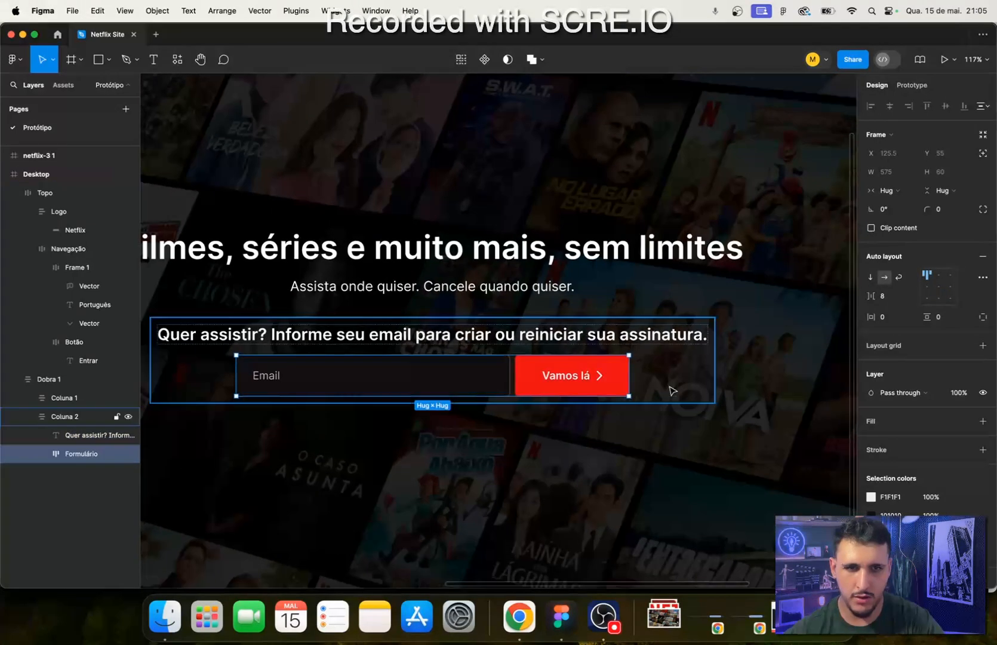
pyautogui.click(678, 378)
pyautogui.click(884, 295)
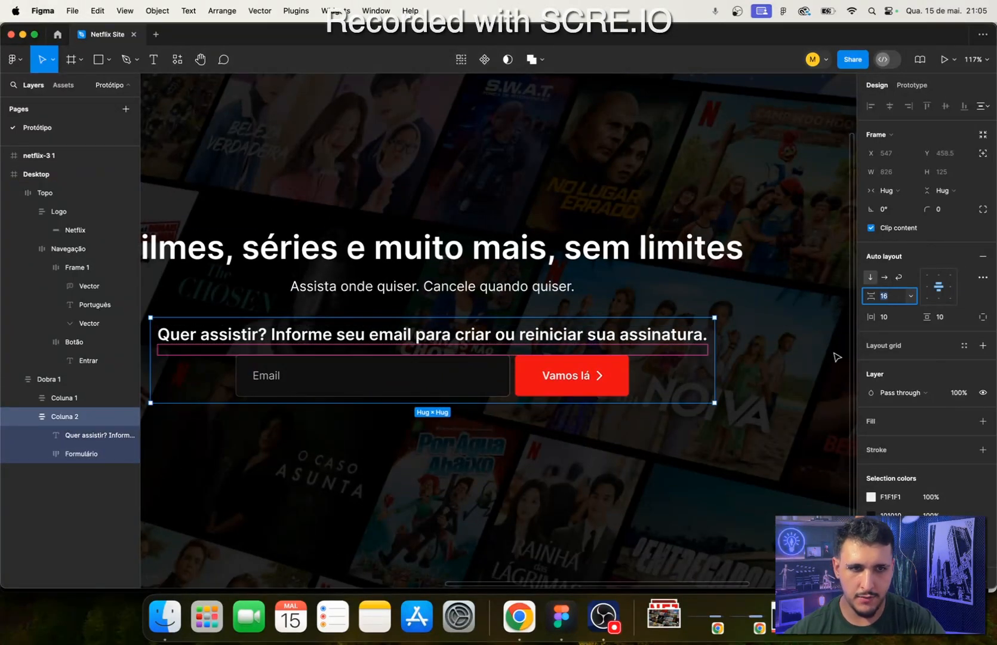
pyautogui.write('43')
pyautogui.press('Return')
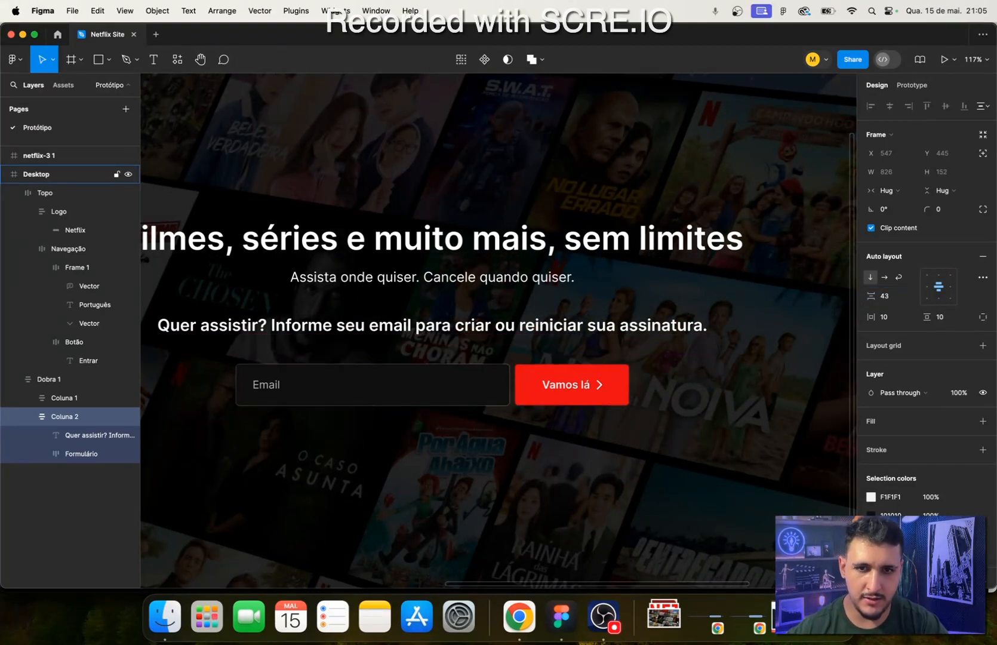
# - Reduce the vertical gap in Coluna 2 so the form sits closer to the "Quer assistir?" text
pyautogui.click(399, 469)
pyautogui.hotkey('shift', '2')
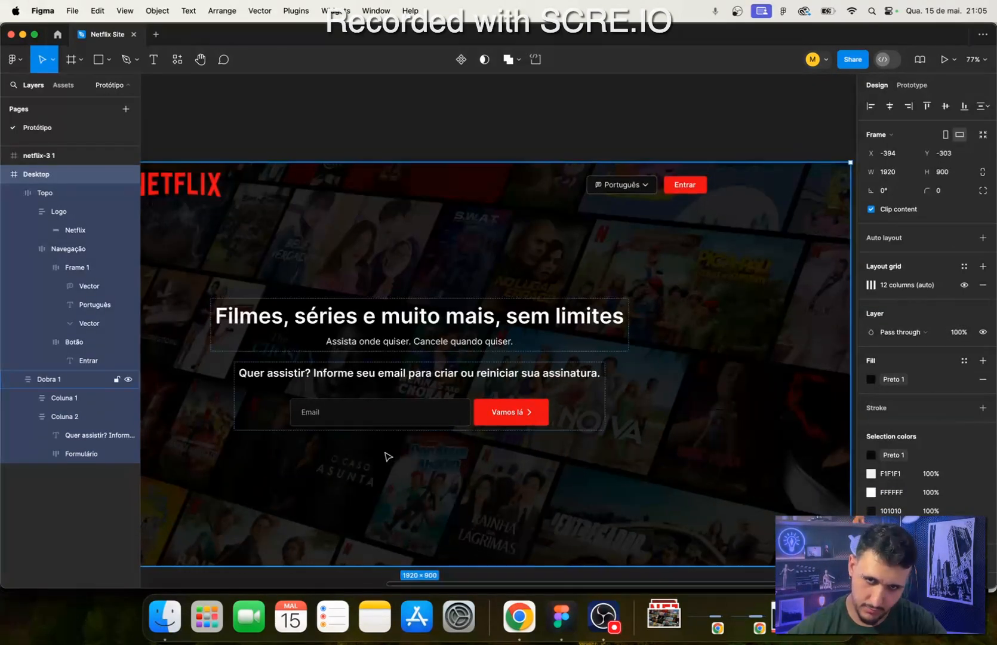
pyautogui.scroll(1, 399, 469)
pyautogui.click(752, 320)
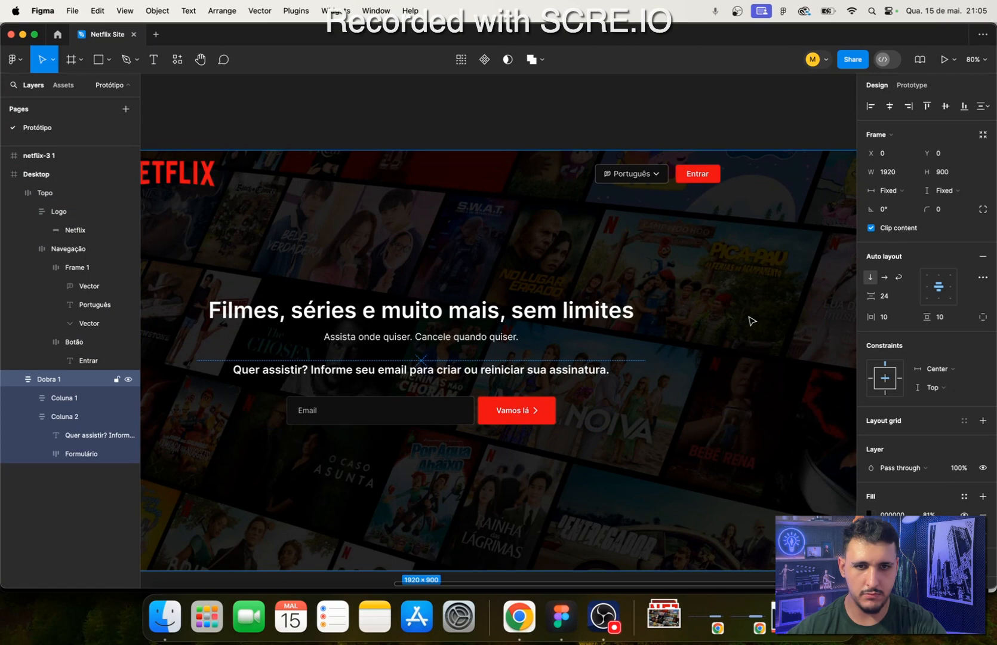
pyautogui.click(604, 385)
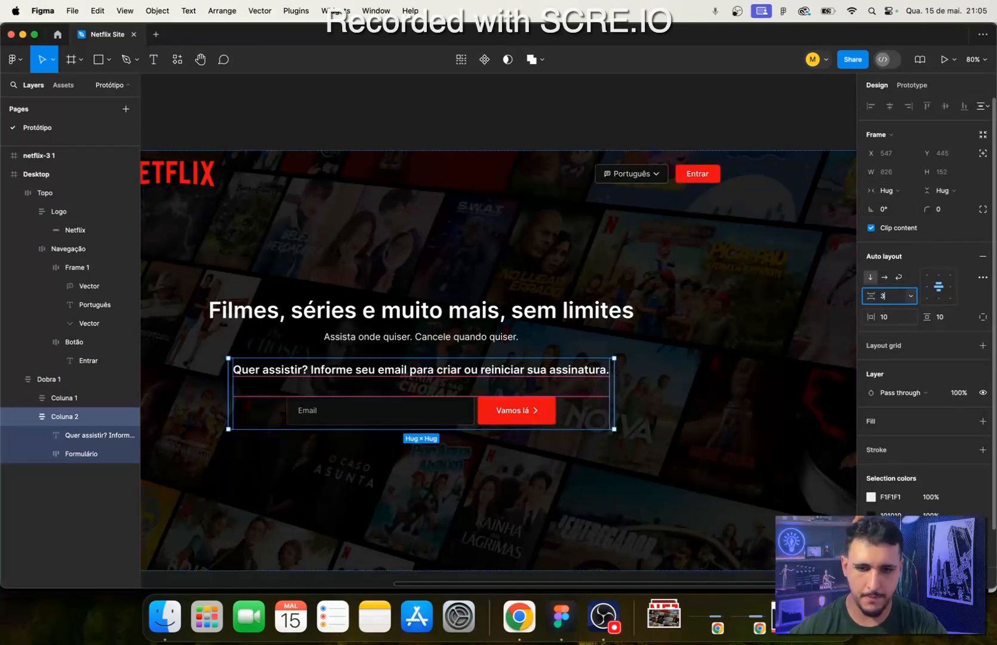
pyautogui.press('Return')
pyautogui.click(459, 107)
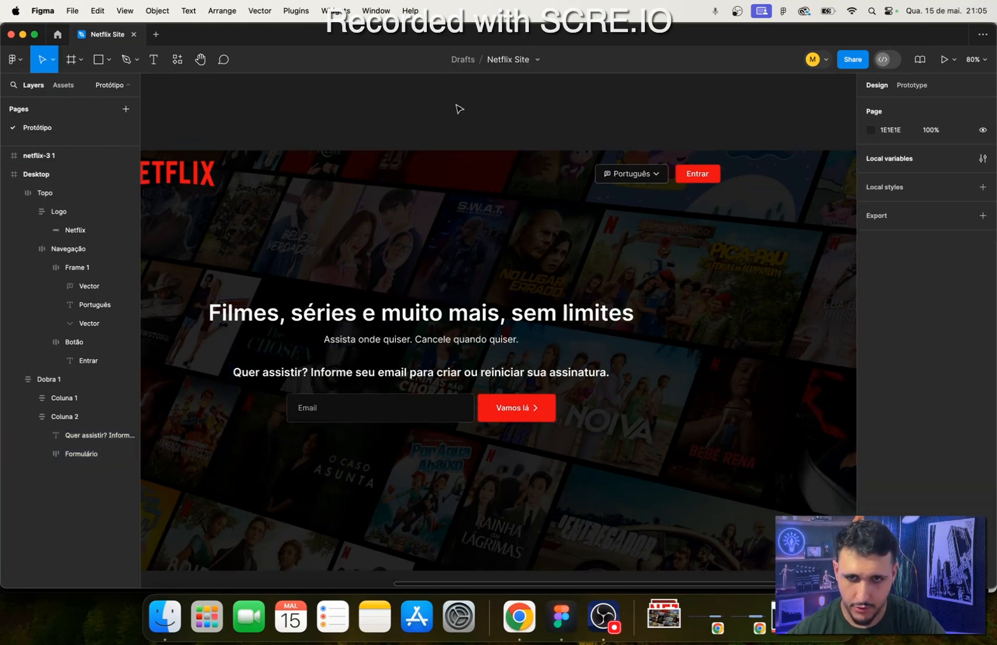
# - Compare the hero section's top bar, headline texts and form with the Netflix Brasil page in Chrome
pyautogui.click(525, 624)
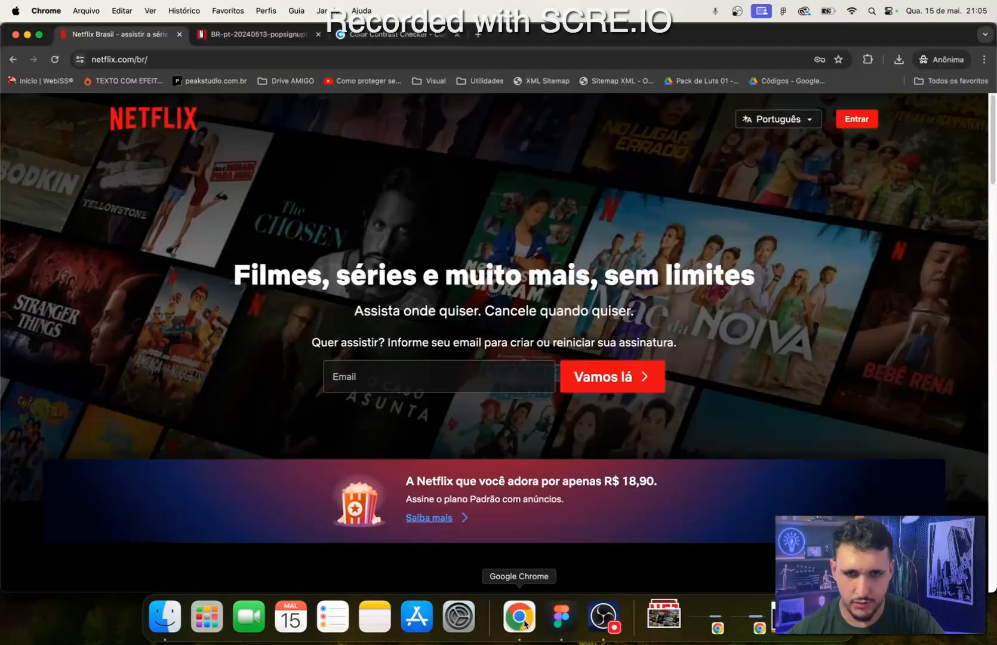
pyautogui.click(561, 617)
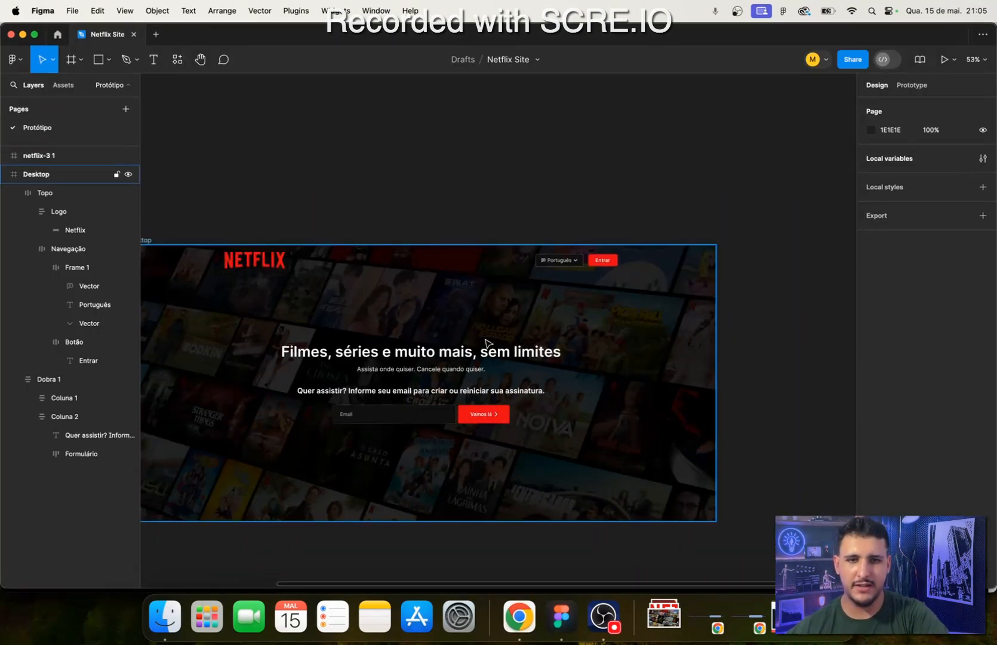
pyautogui.moveTo(380, 188); pyautogui.dragTo(495, 151)
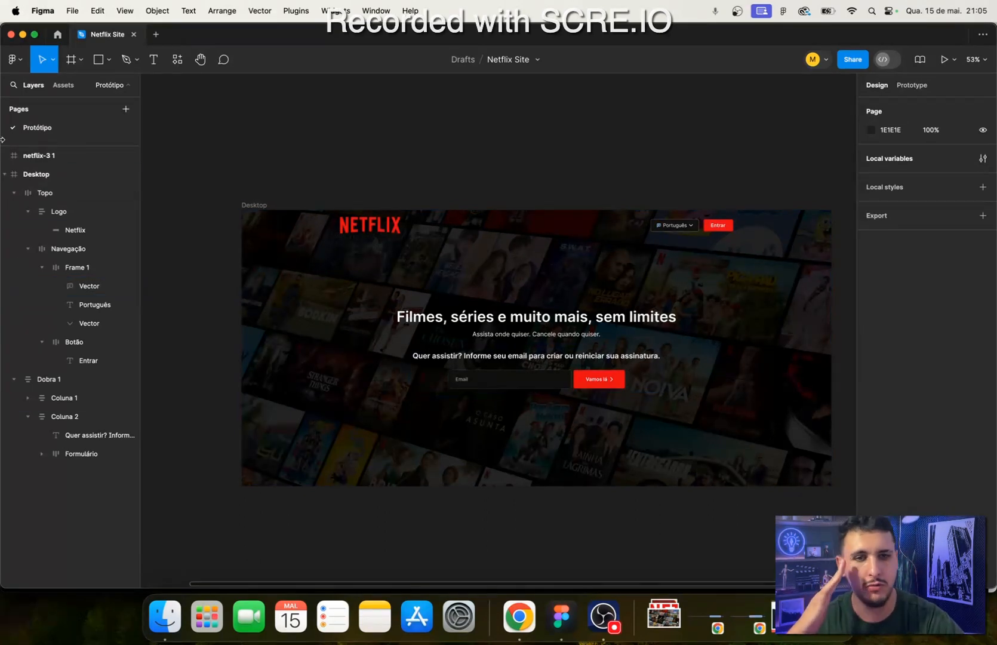
pyautogui.click(258, 205)
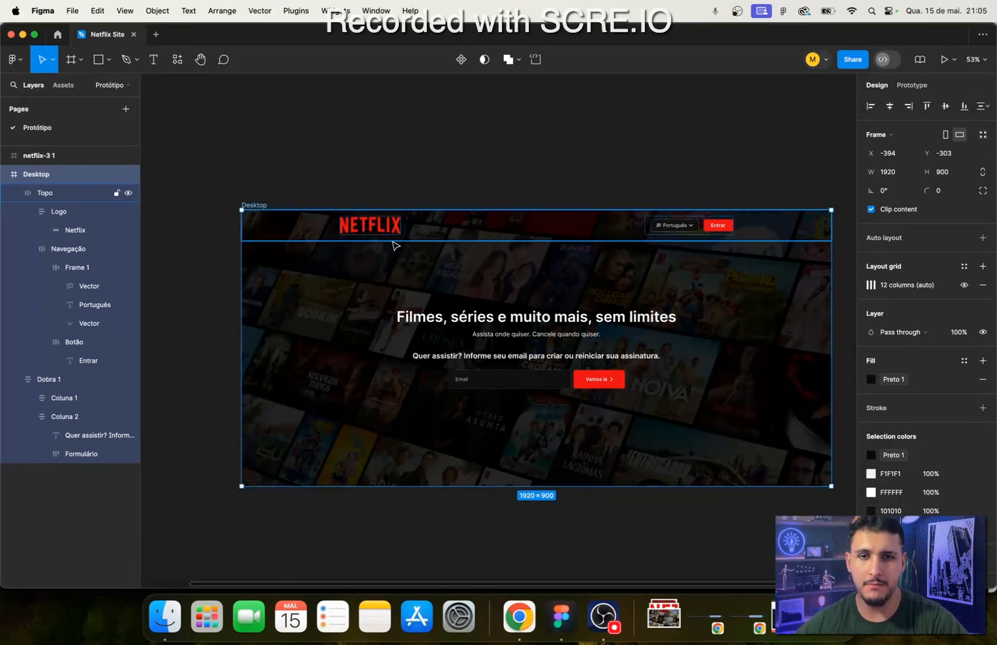
pyautogui.click(449, 233)
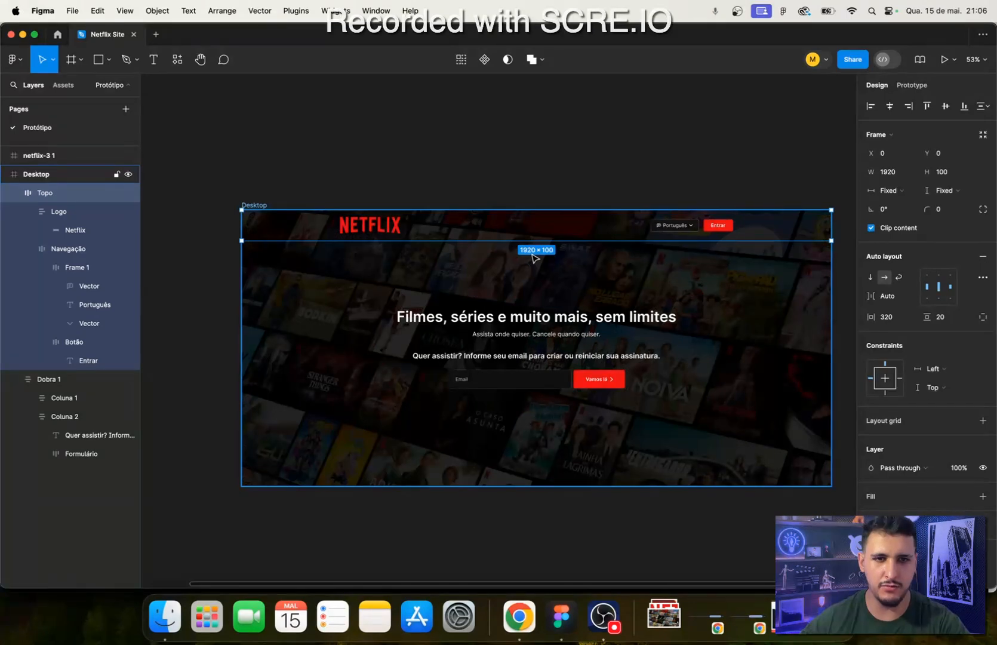
pyautogui.click(319, 138)
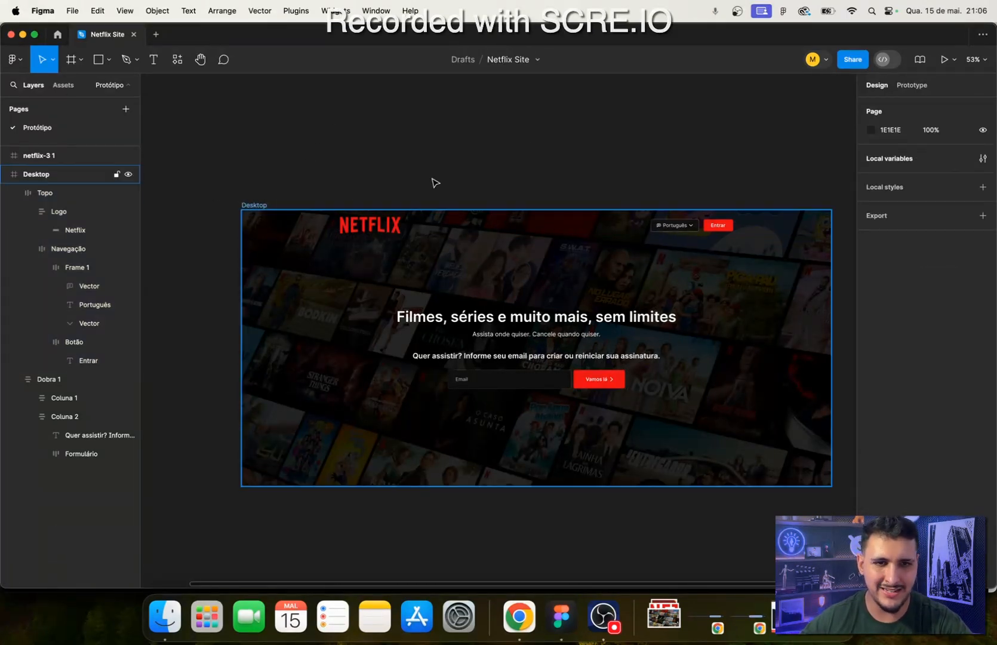
pyautogui.click(519, 616)
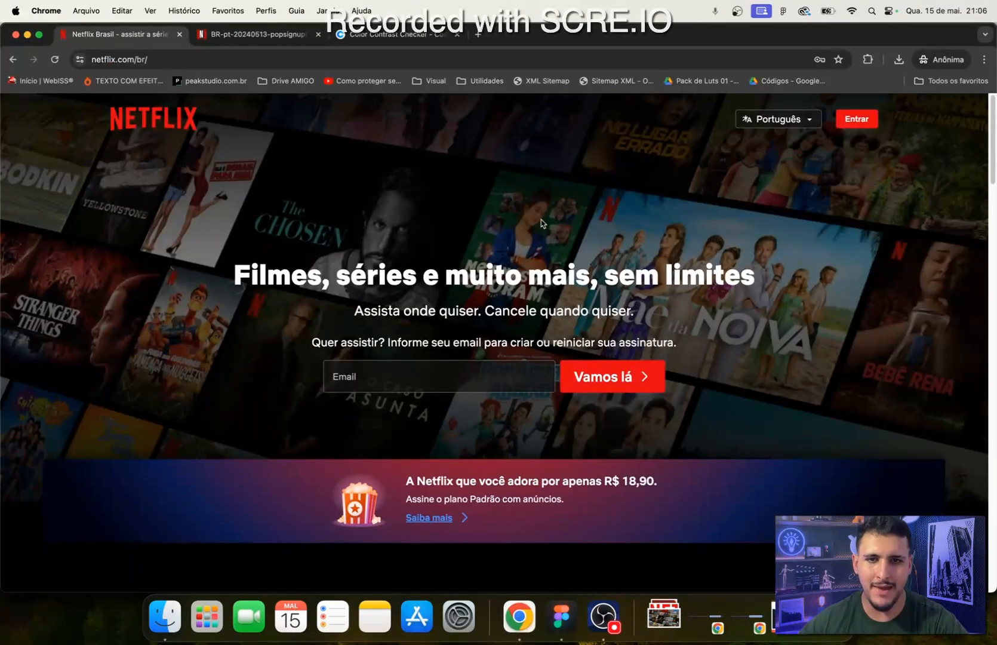
pyautogui.click(561, 616)
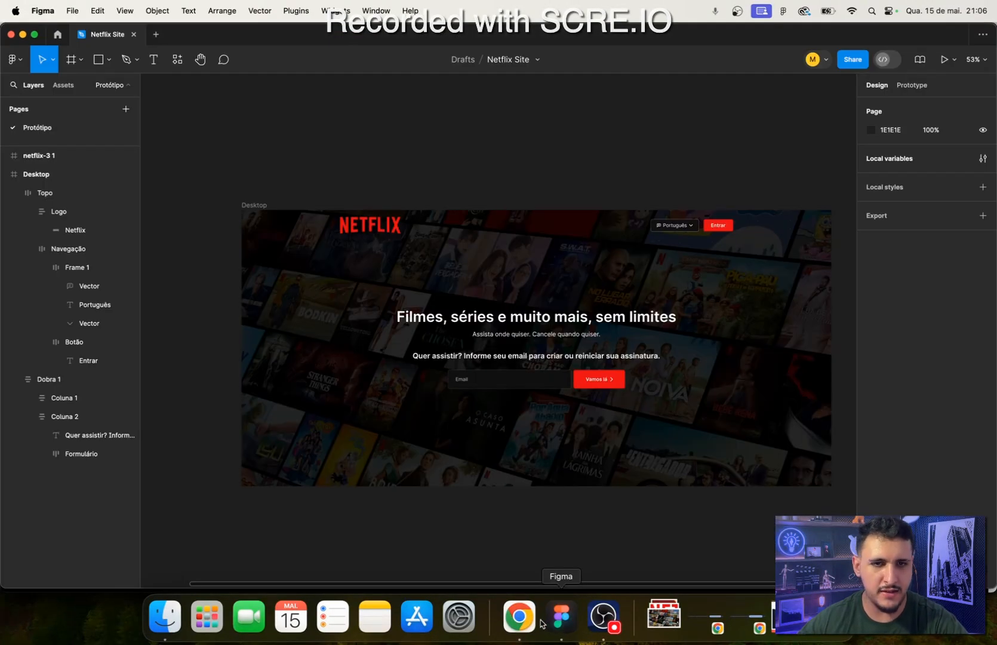
pyautogui.click(534, 629)
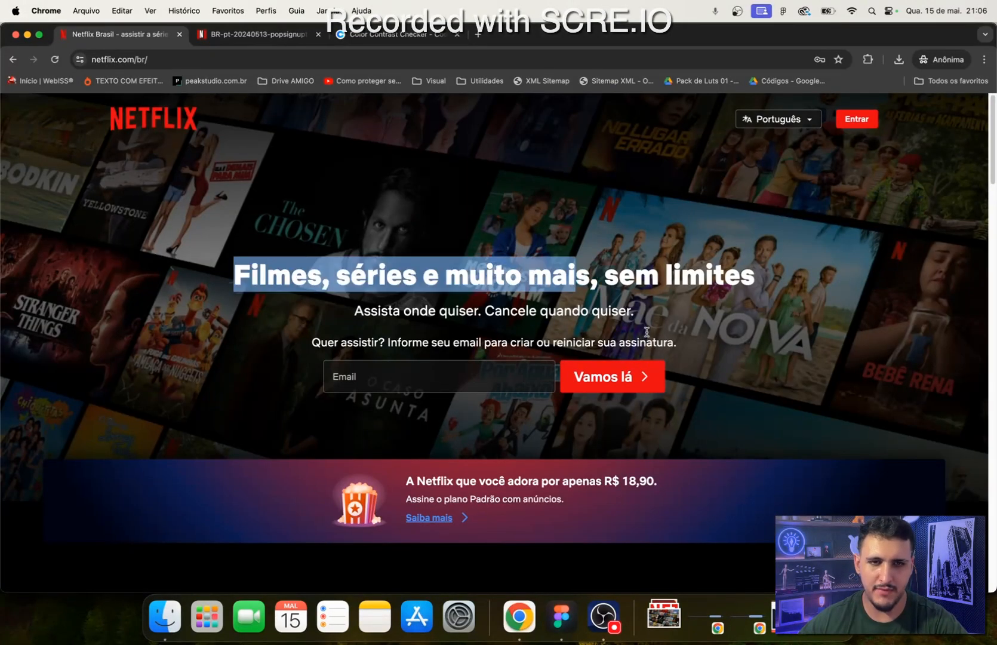
pyautogui.click(561, 615)
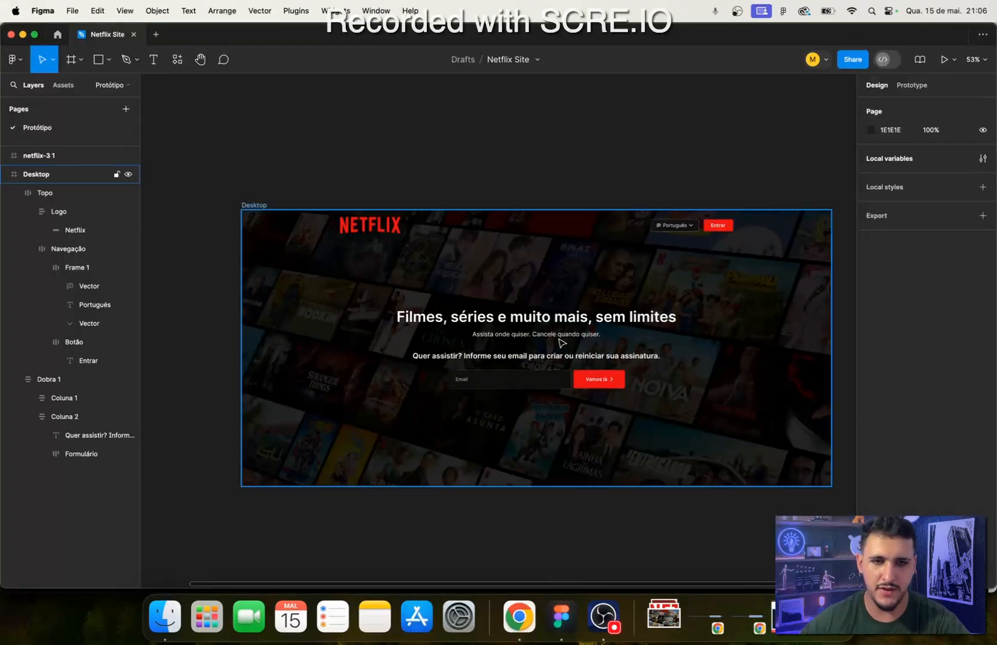
pyautogui.scroll(2, 589, 408)
pyautogui.scroll(3, 589, 408)
pyautogui.scroll(-1, 712, 338)
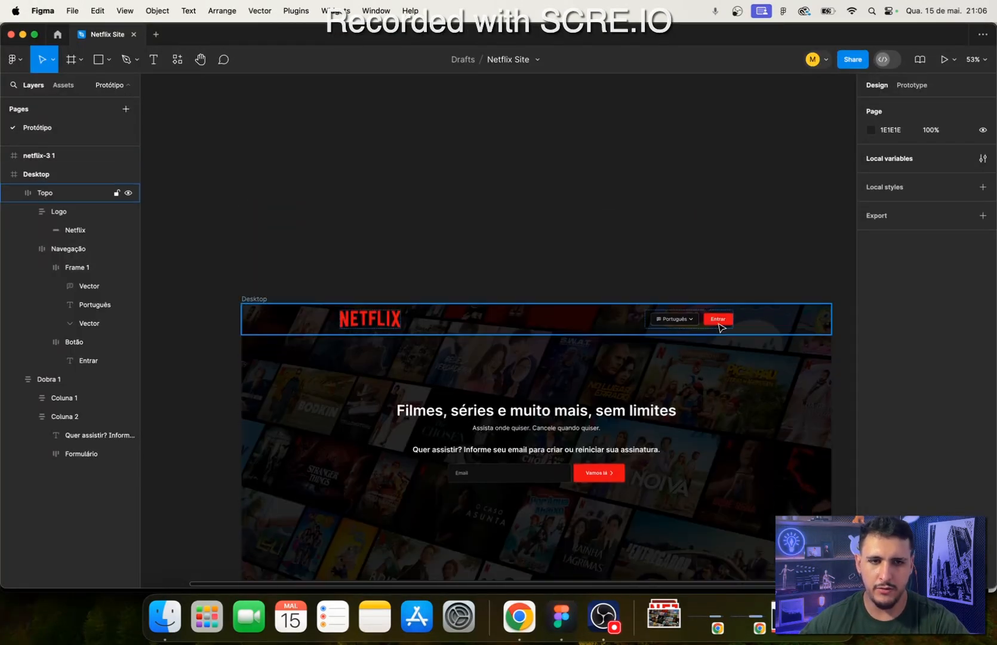
pyautogui.scroll(-5, 592, 436)
pyautogui.scroll(2, 597, 316)
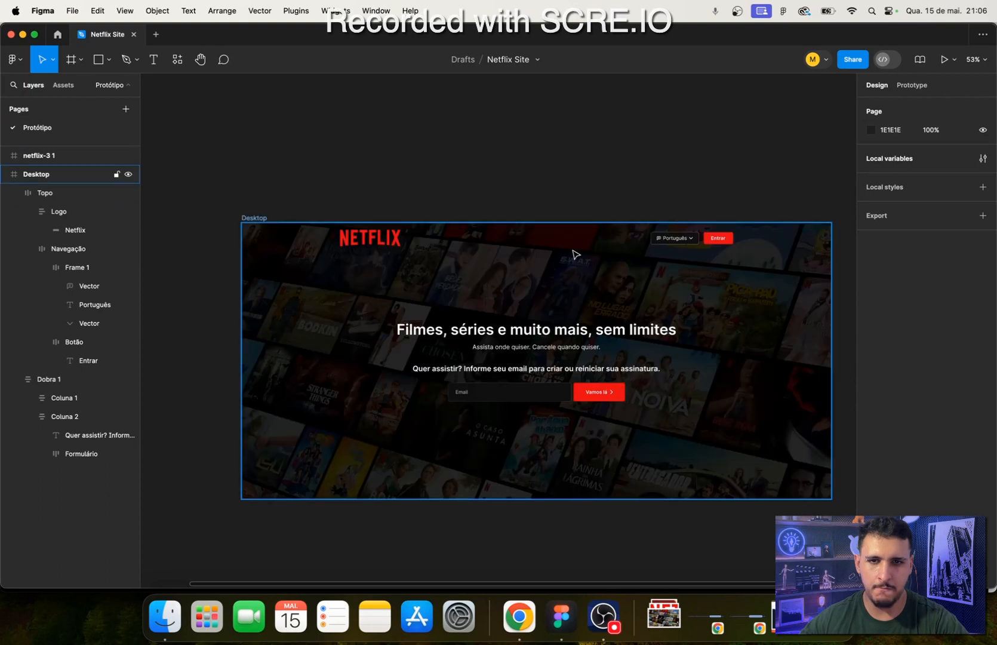
pyautogui.moveTo(535, 185); pyautogui.dragTo(479, 173)
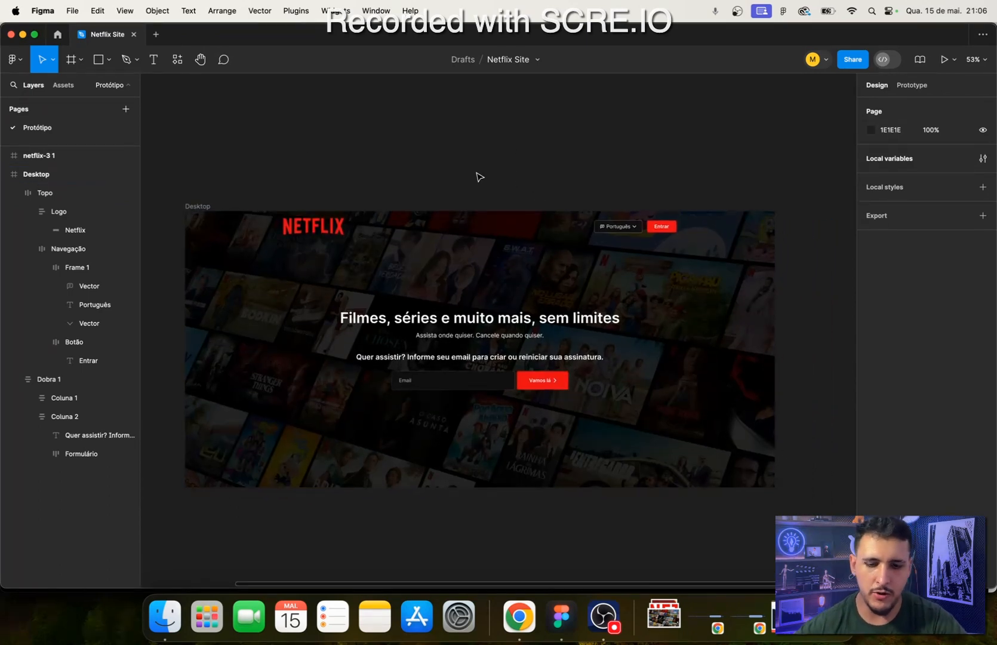
pyautogui.scroll(-3, 499, 196)
pyautogui.scroll(4, 501, 196)
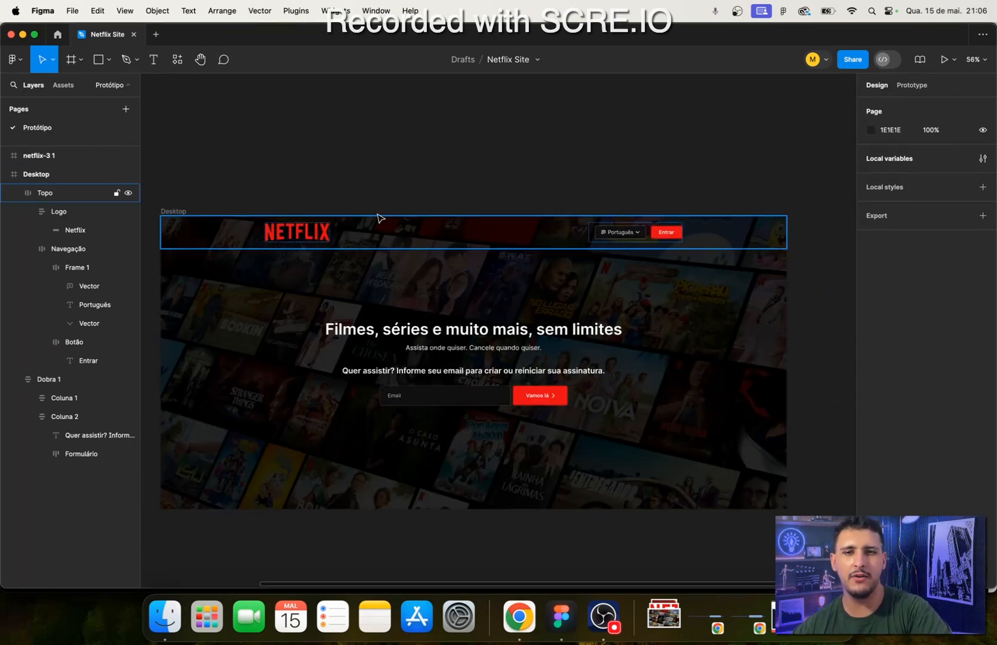
pyautogui.moveTo(379, 217); pyautogui.dragTo(425, 175)
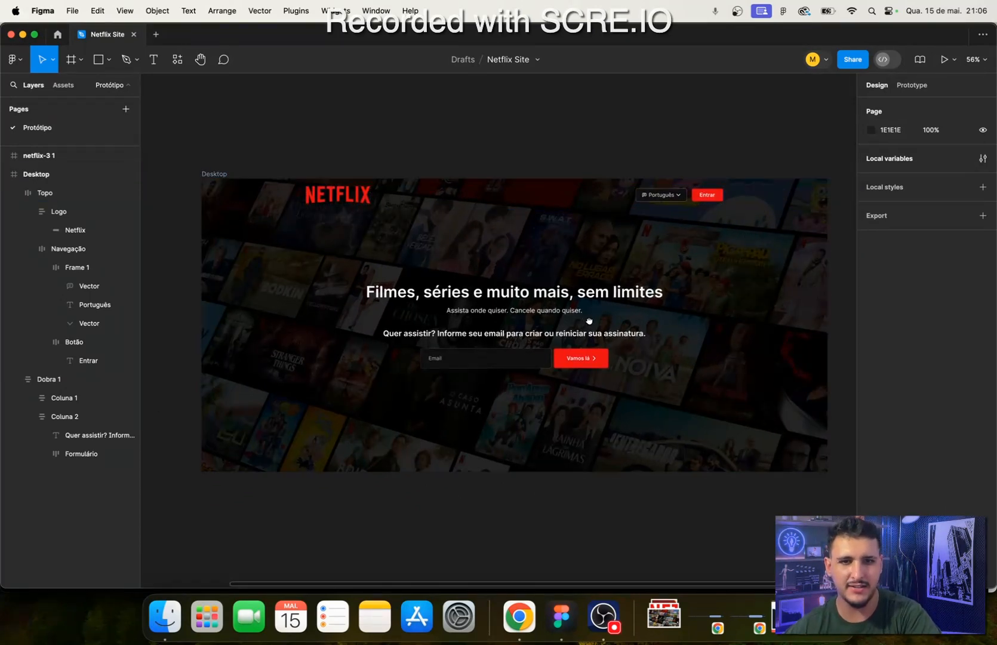
# - Delete the leftover empty netflix-3 1 frame beside the Desktop frame
pyautogui.moveTo(590, 318); pyautogui.dragTo(698, 306)
pyautogui.scroll(-5, 174, 339)
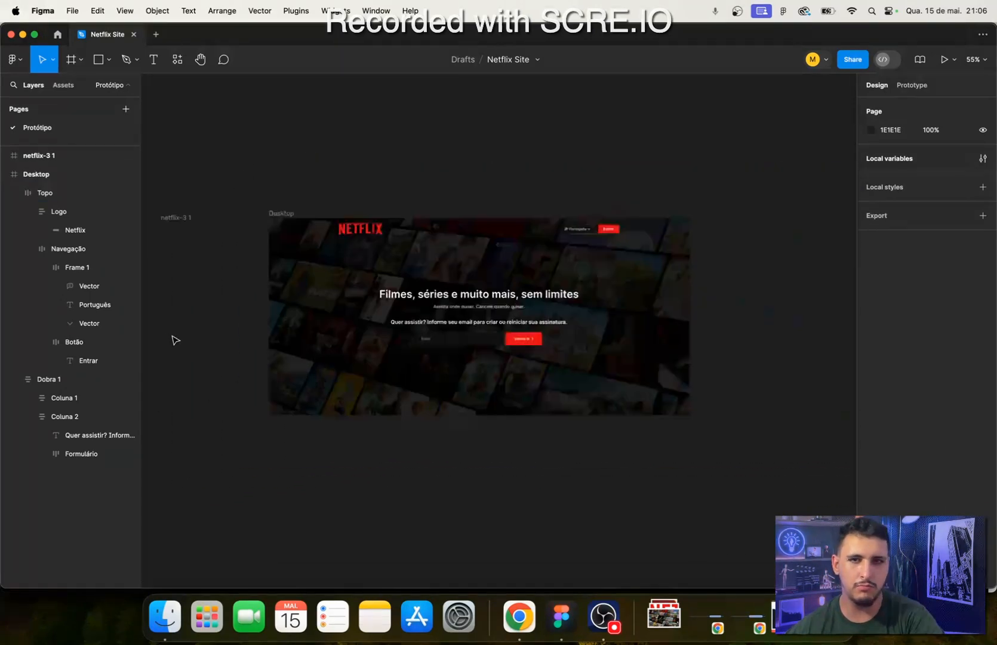
pyautogui.moveTo(175, 341); pyautogui.dragTo(350, 251)
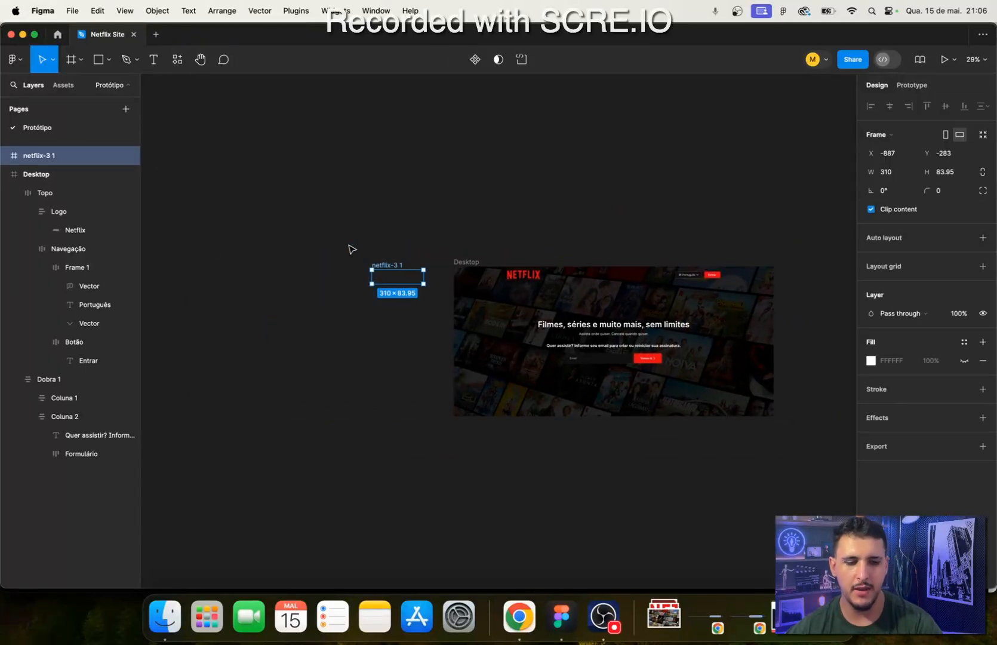
pyautogui.press('Delete')
pyautogui.scroll(5, 617, 289)
pyautogui.click(612, 272)
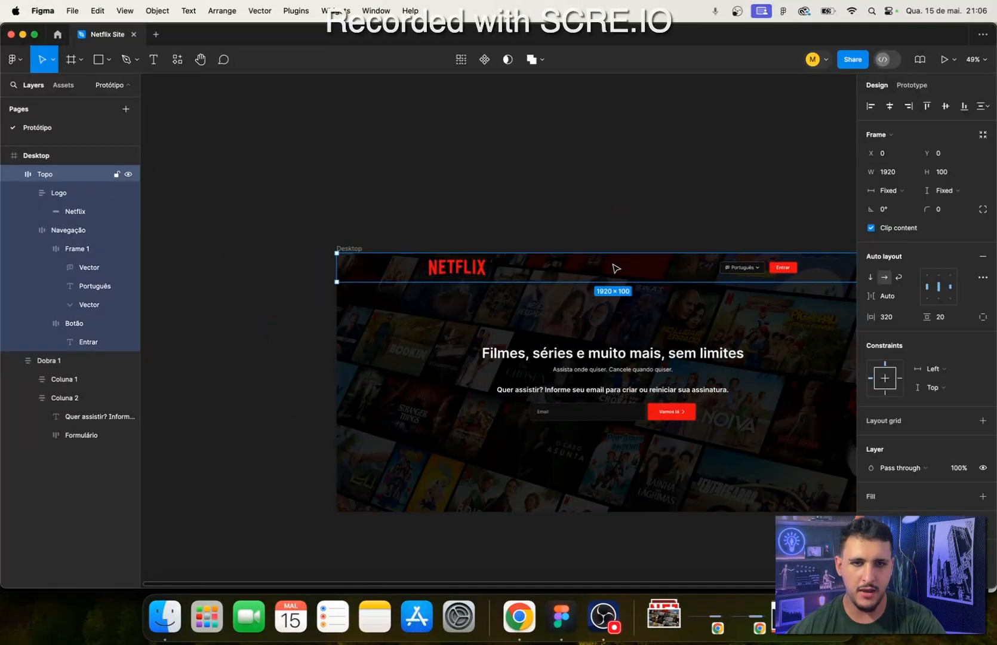
pyautogui.click(276, 274)
pyautogui.scroll(-5, 307, 409)
pyautogui.scroll(3, 310, 411)
pyautogui.scroll(5, 309, 410)
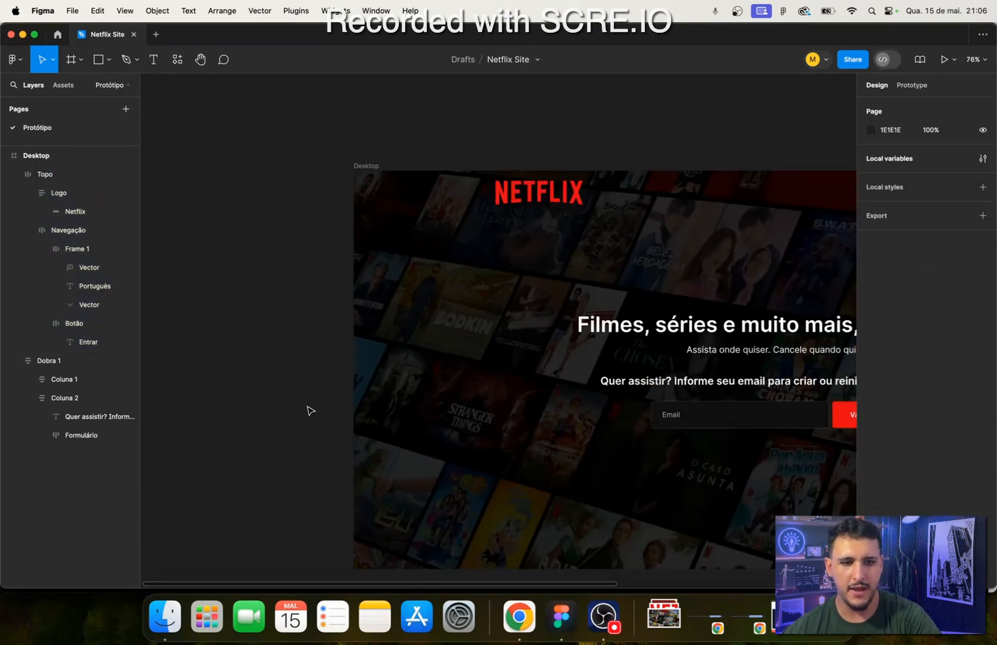
pyautogui.scroll(-5, 311, 427)
pyautogui.hscroll(2, 377, 425)
pyautogui.scroll(2, 471, 394)
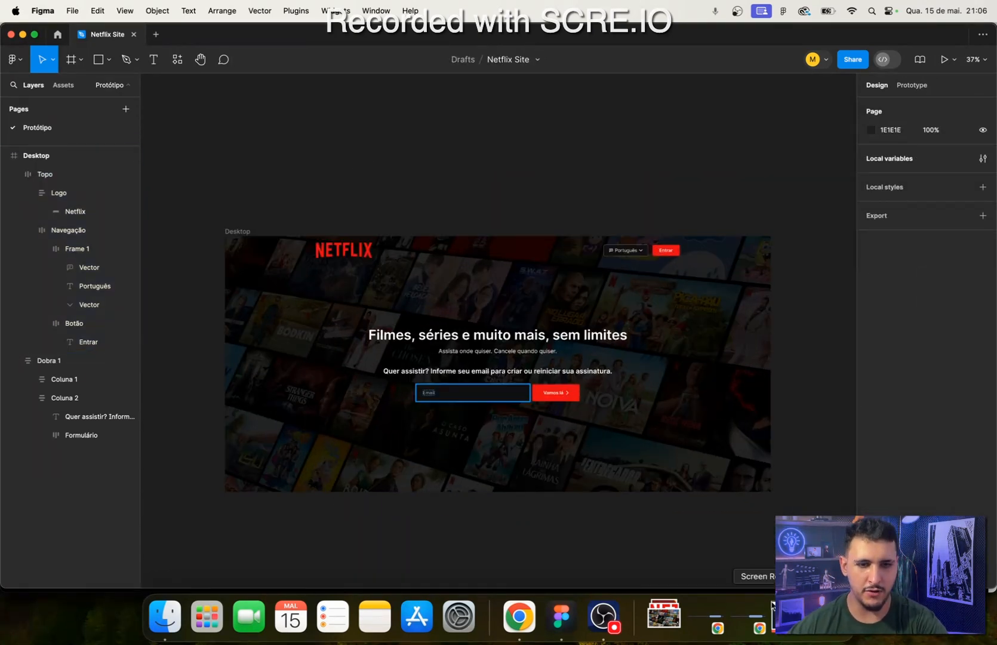
pyautogui.click(519, 616)
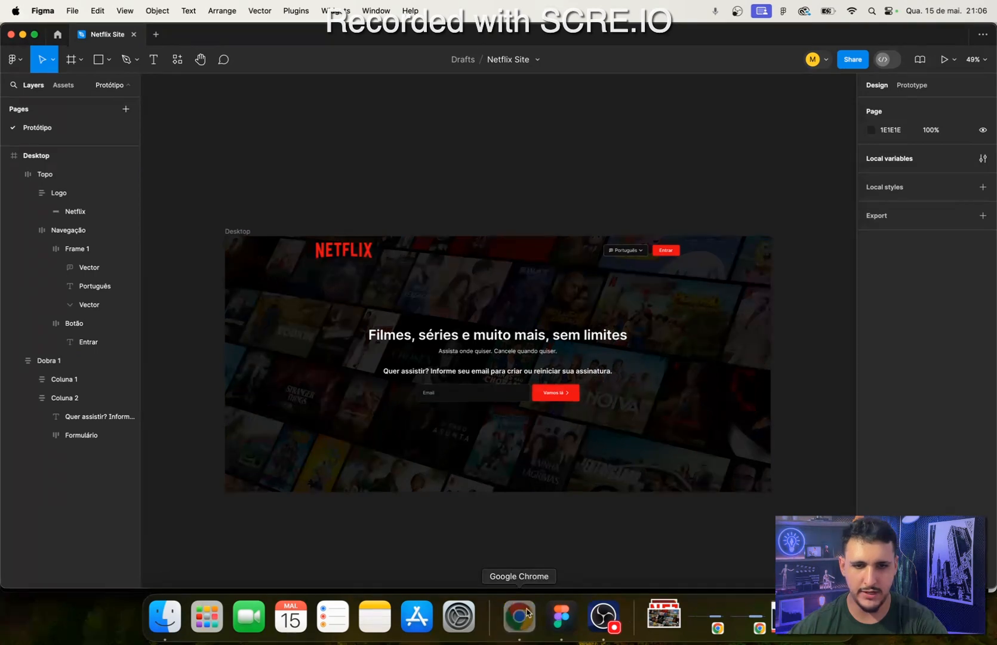
pyautogui.click(984, 59)
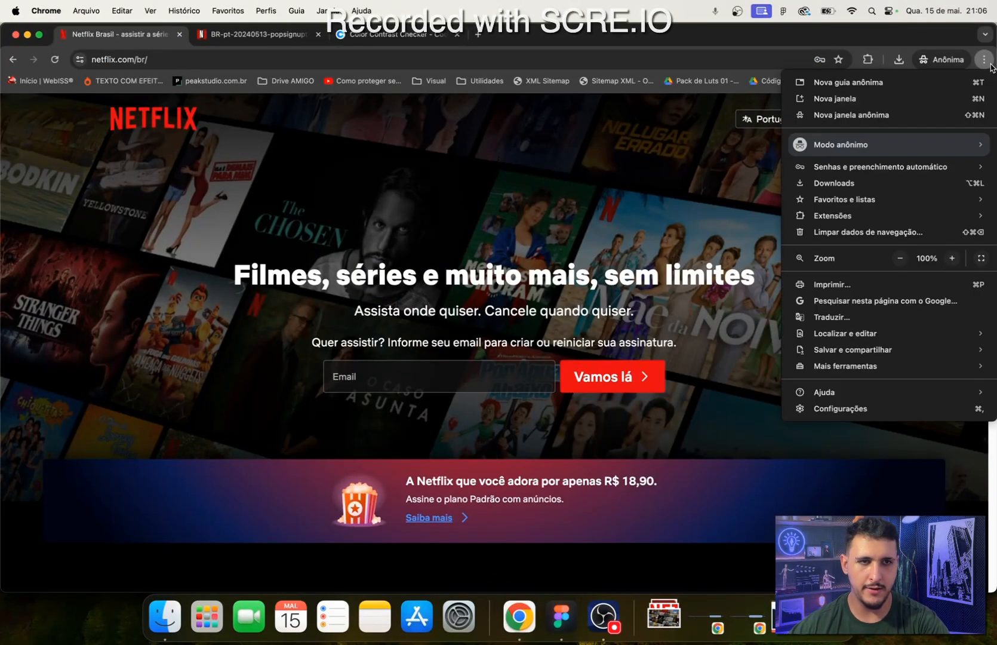
pyautogui.click(985, 60)
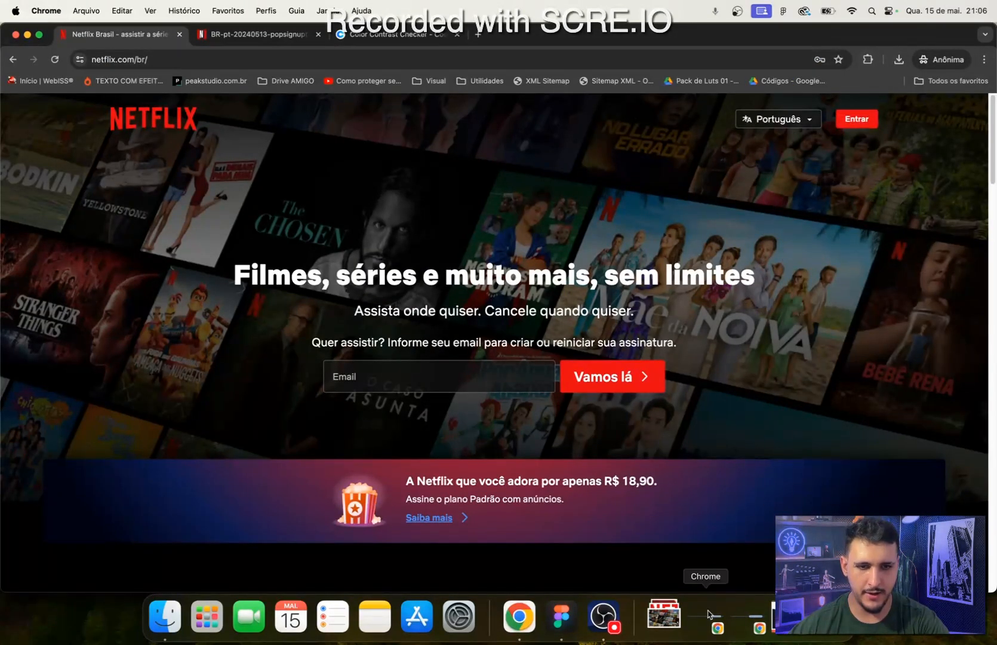
pyautogui.rightClick(523, 616)
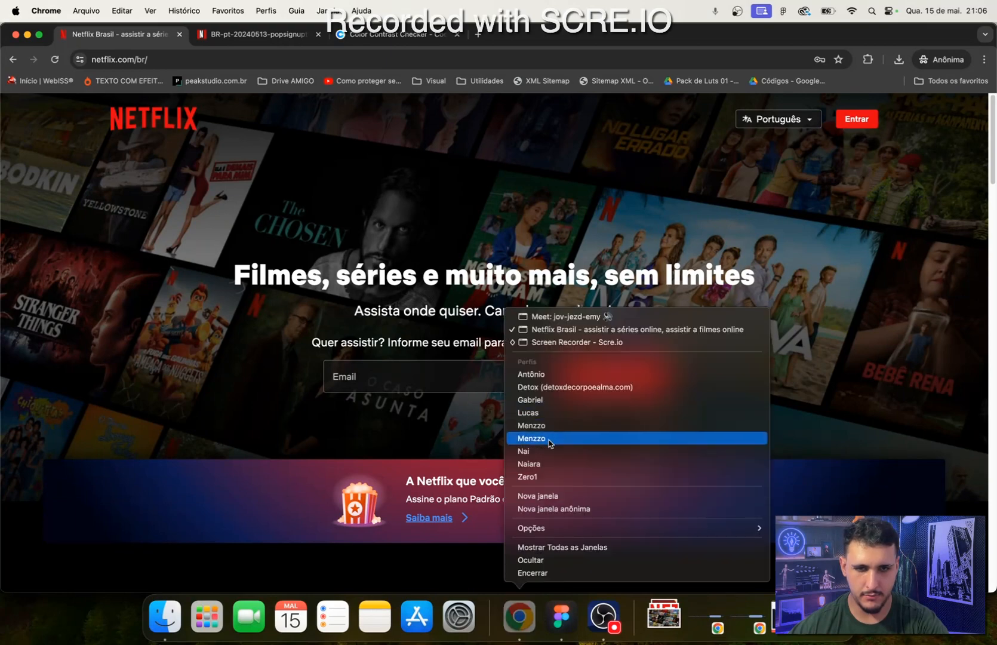
pyautogui.click(576, 342)
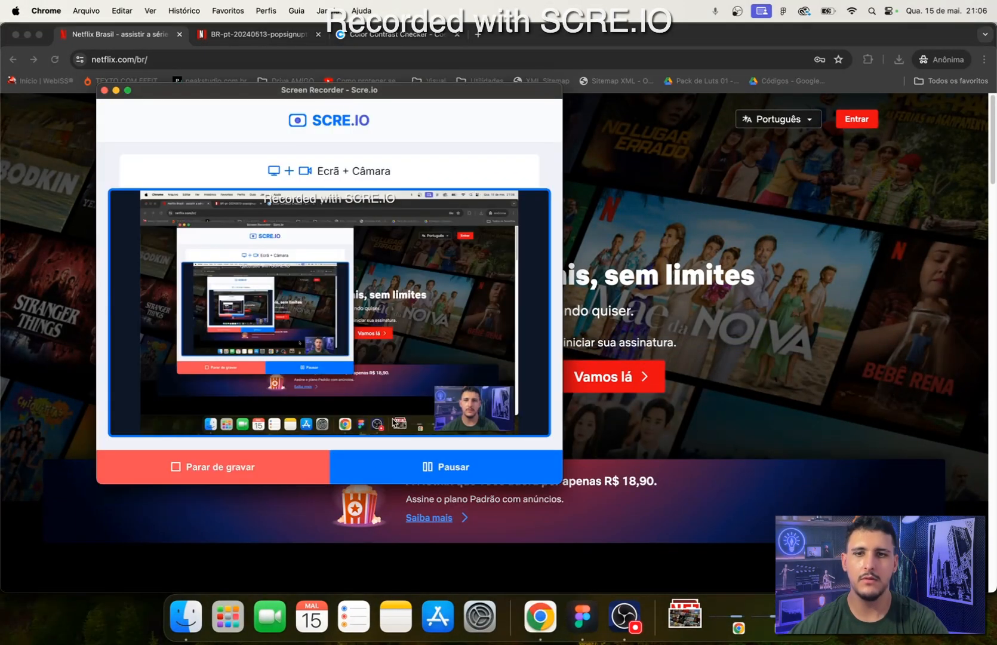